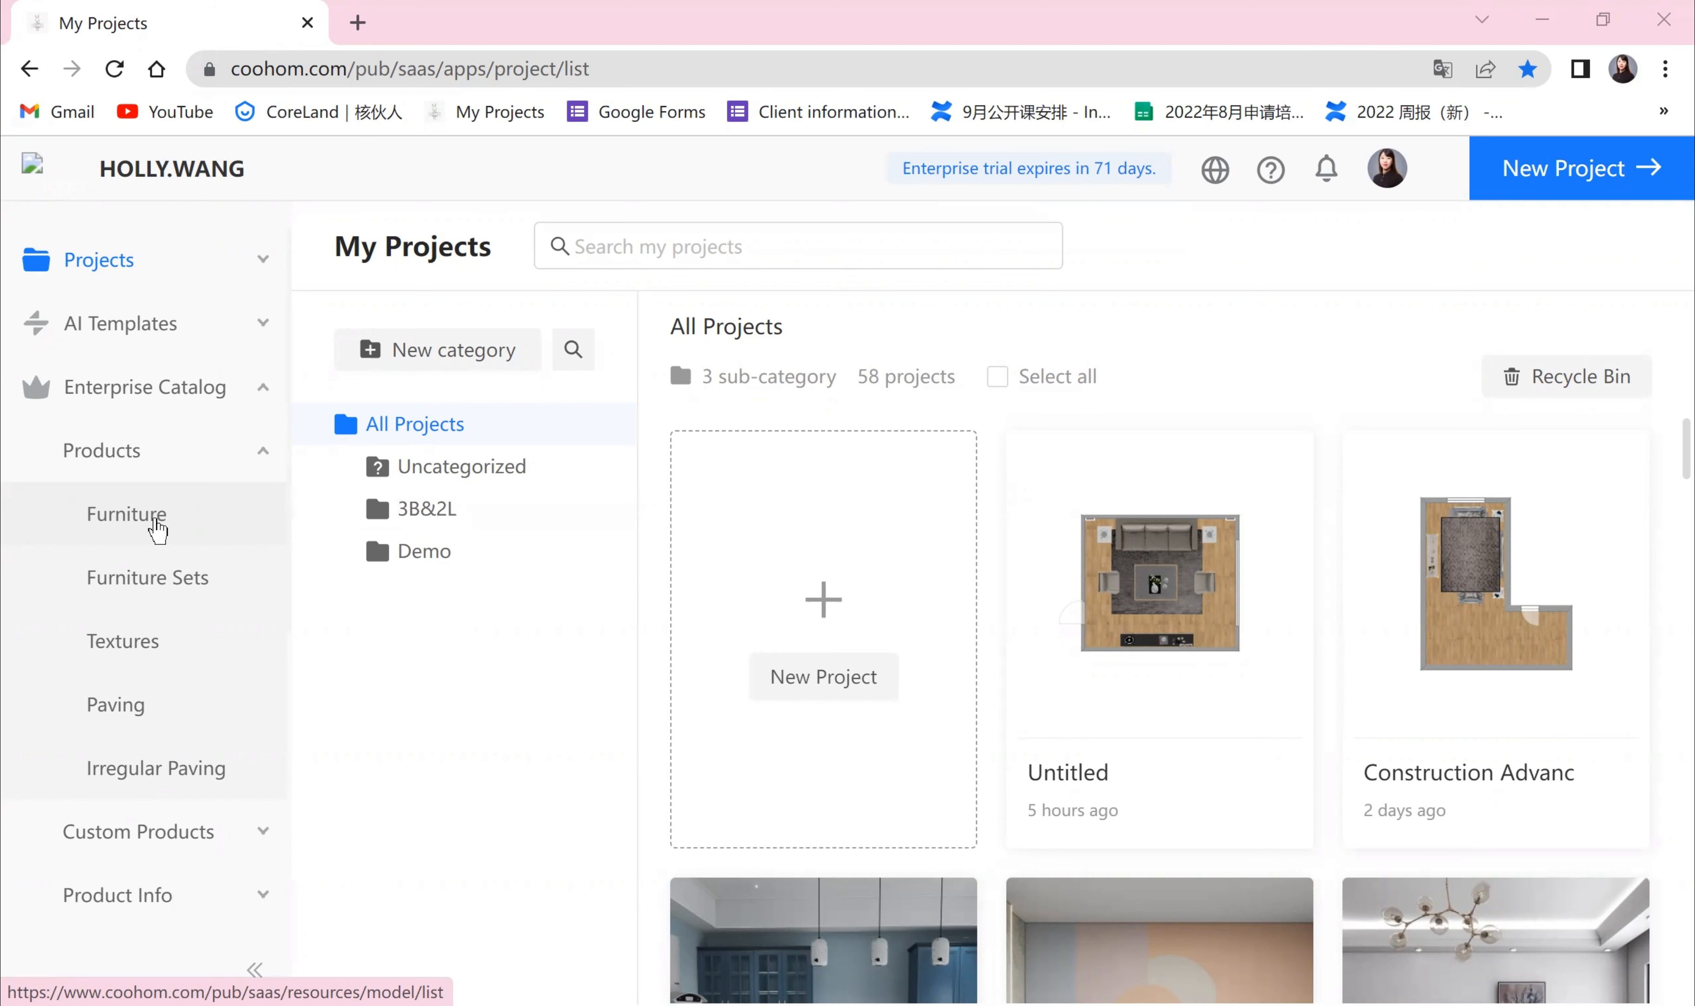
# Step: Open the Furniture library under Enterprise Catalog products
pyautogui.click(157, 530)
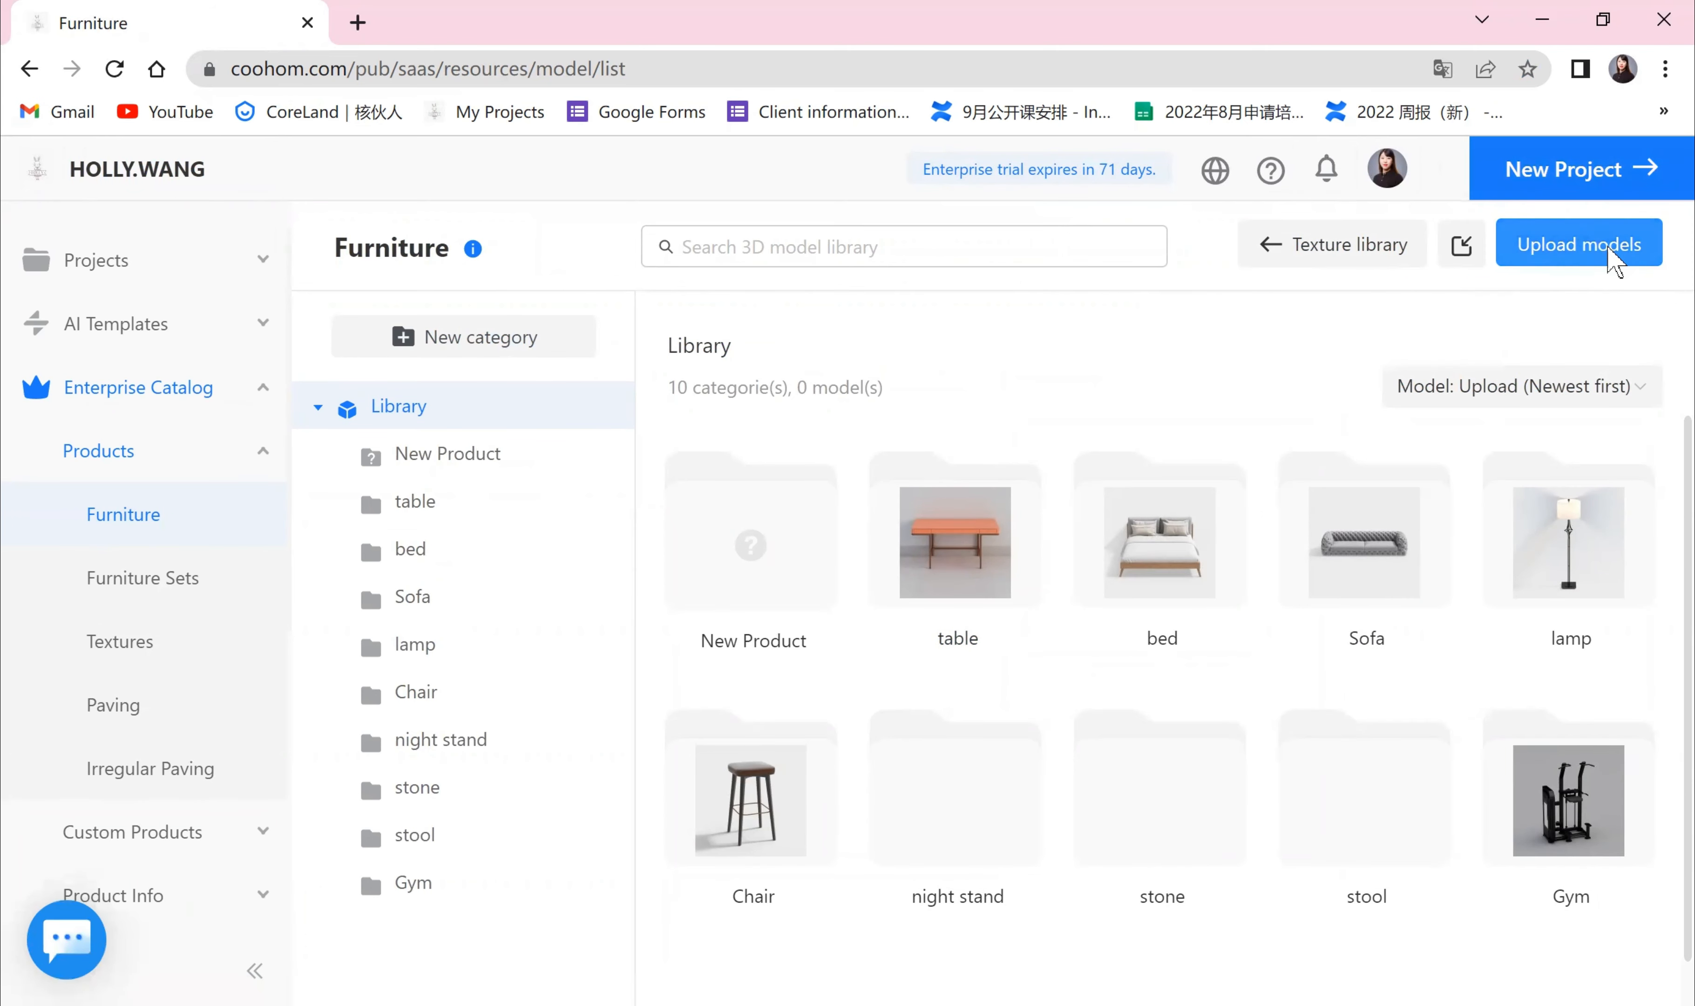
pyautogui.click(1617, 256)
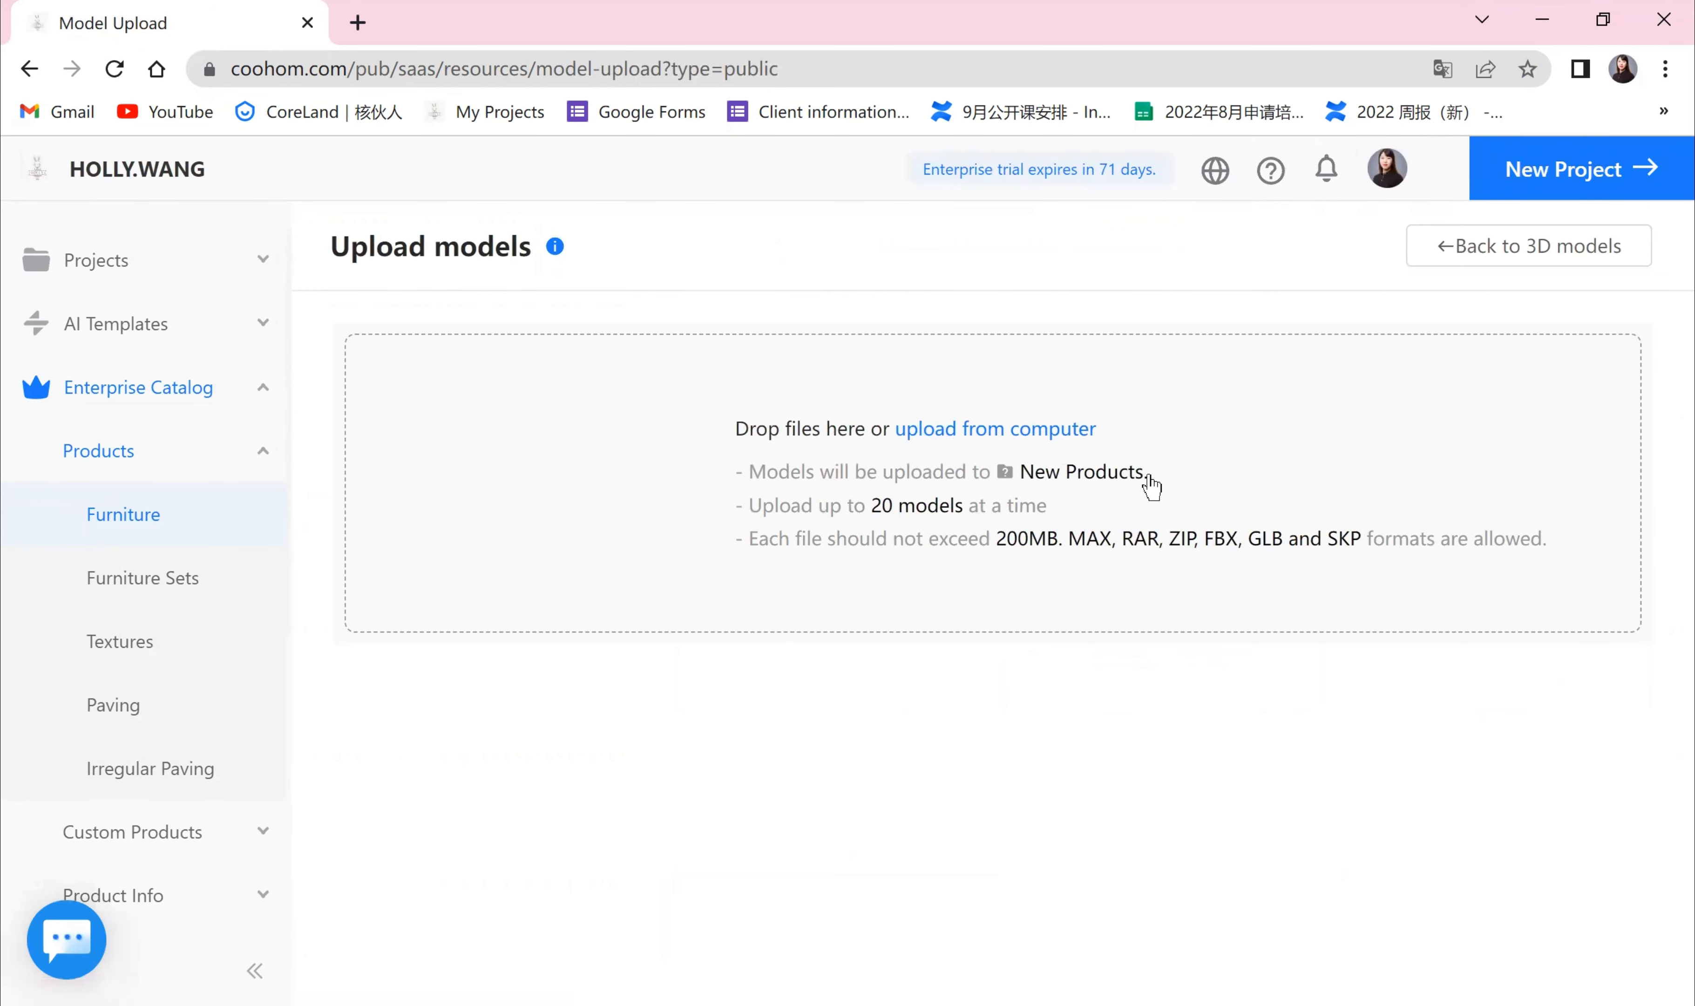
pyautogui.click(1574, 261)
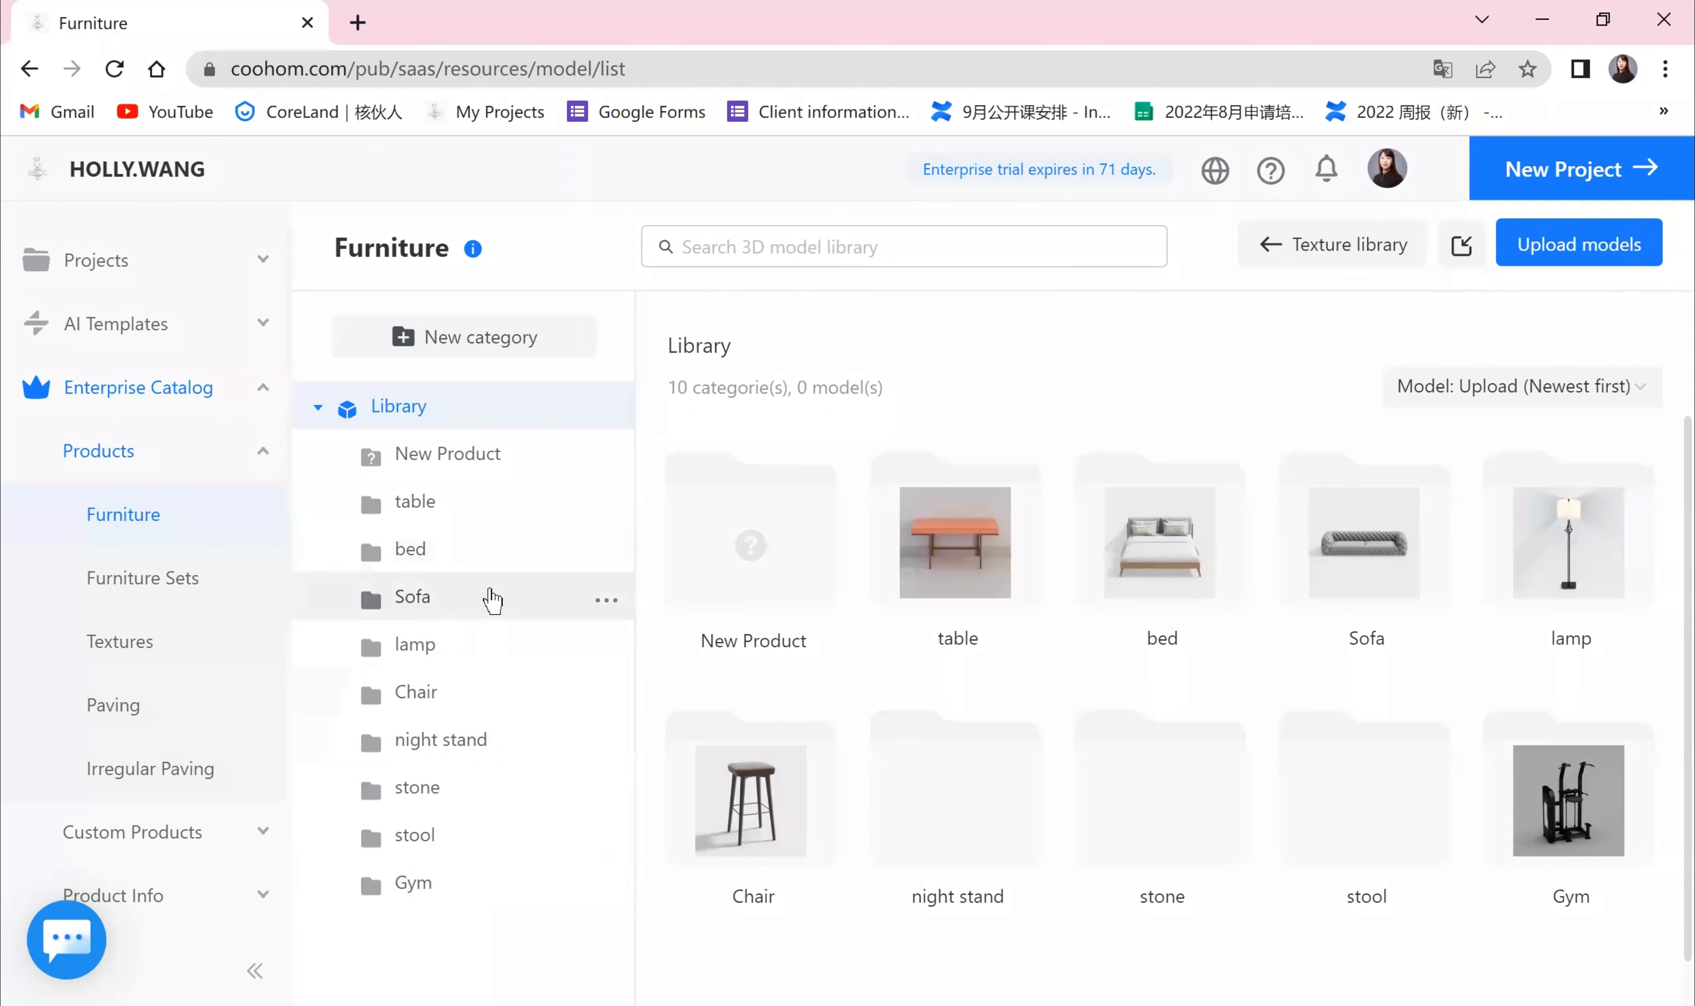
pyautogui.click(448, 340)
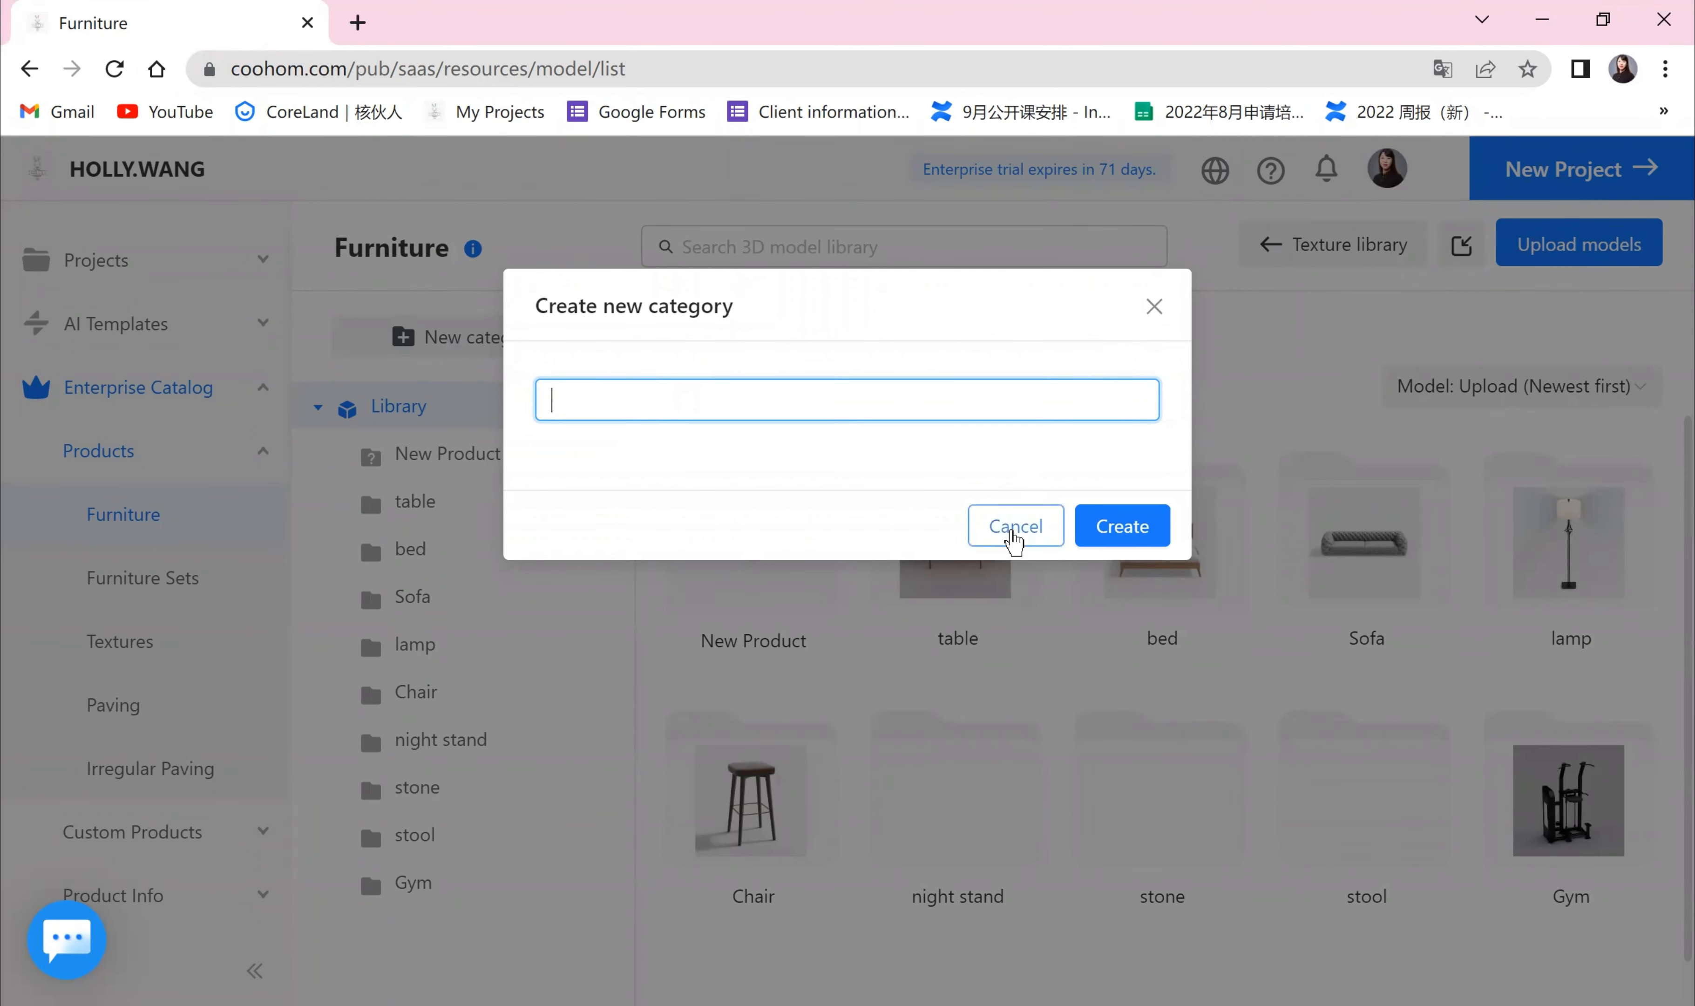
pyautogui.click(1015, 532)
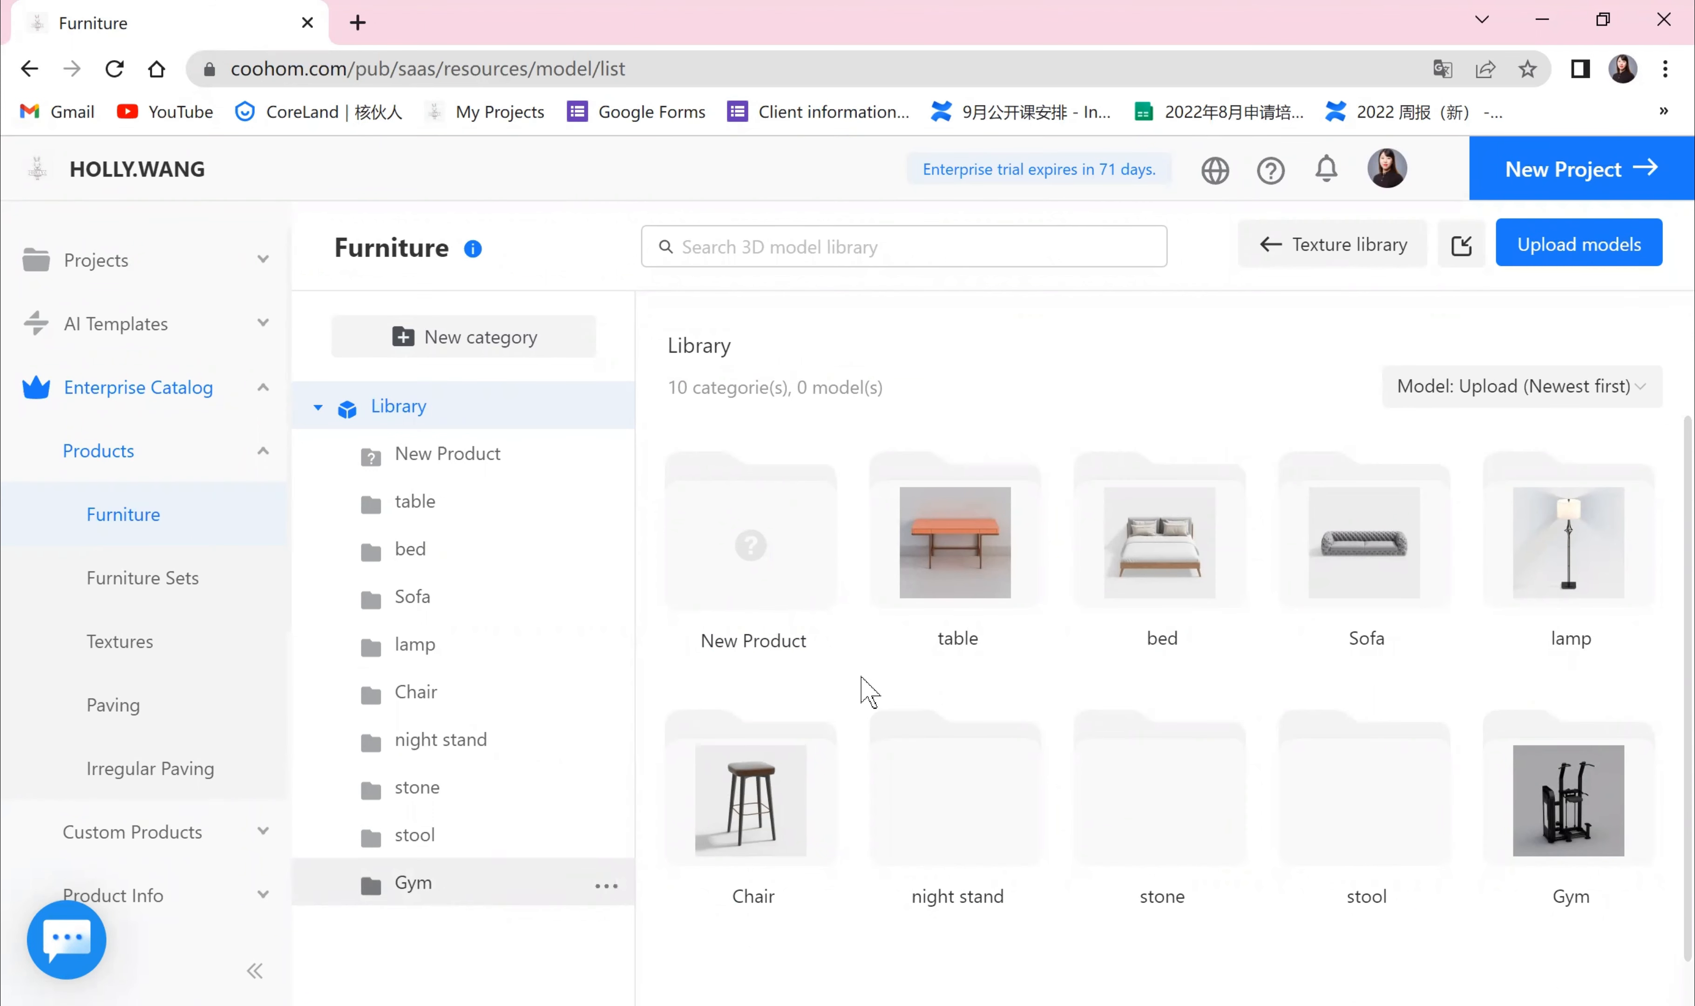
# Step: Start a model upload and choose the armchair1 file from the models folder on the computer
pyautogui.click(1583, 253)
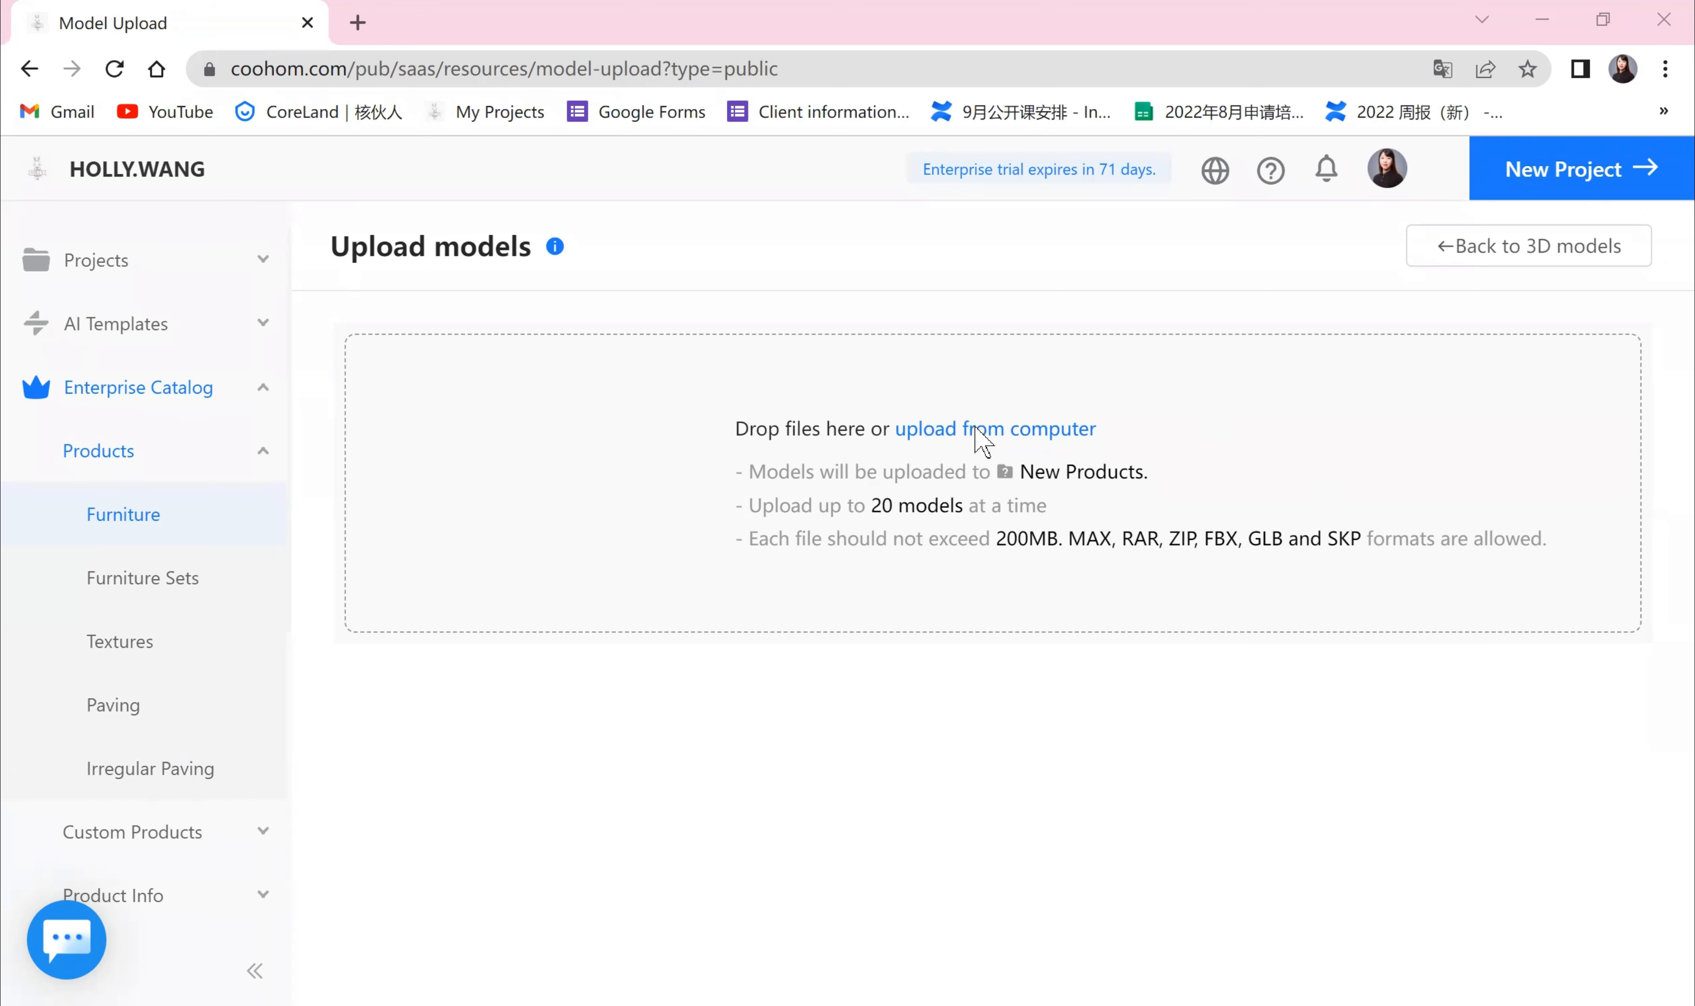
pyautogui.click(964, 487)
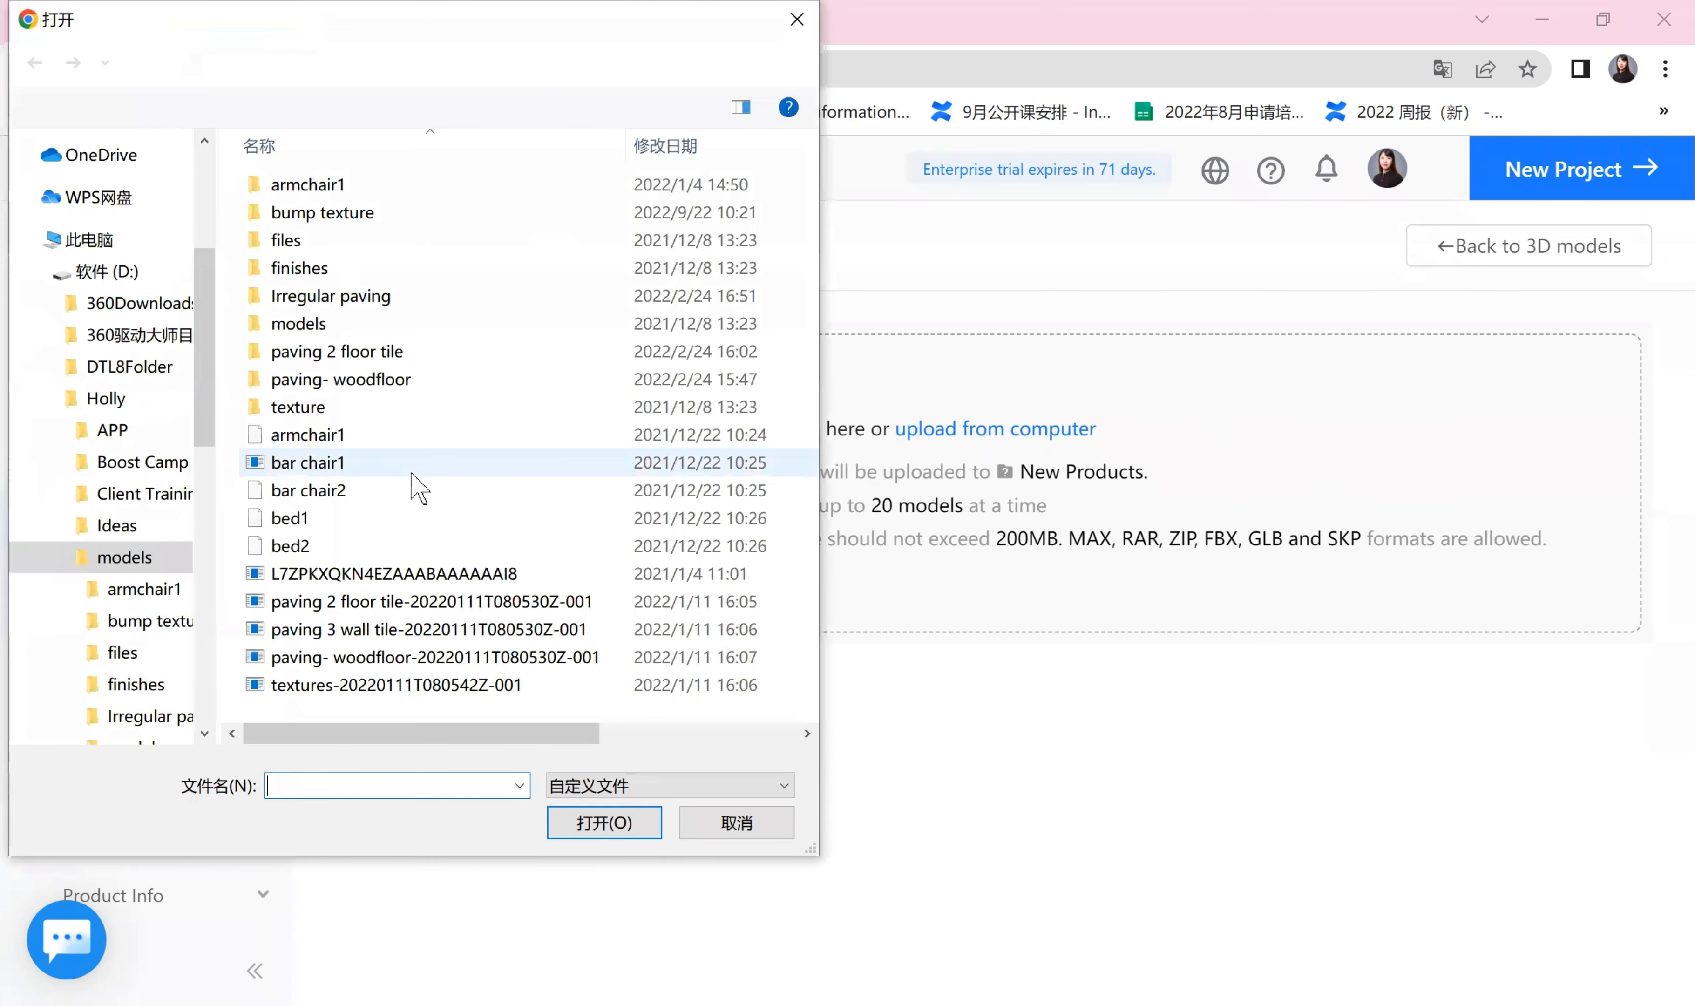
pyautogui.click(337, 444)
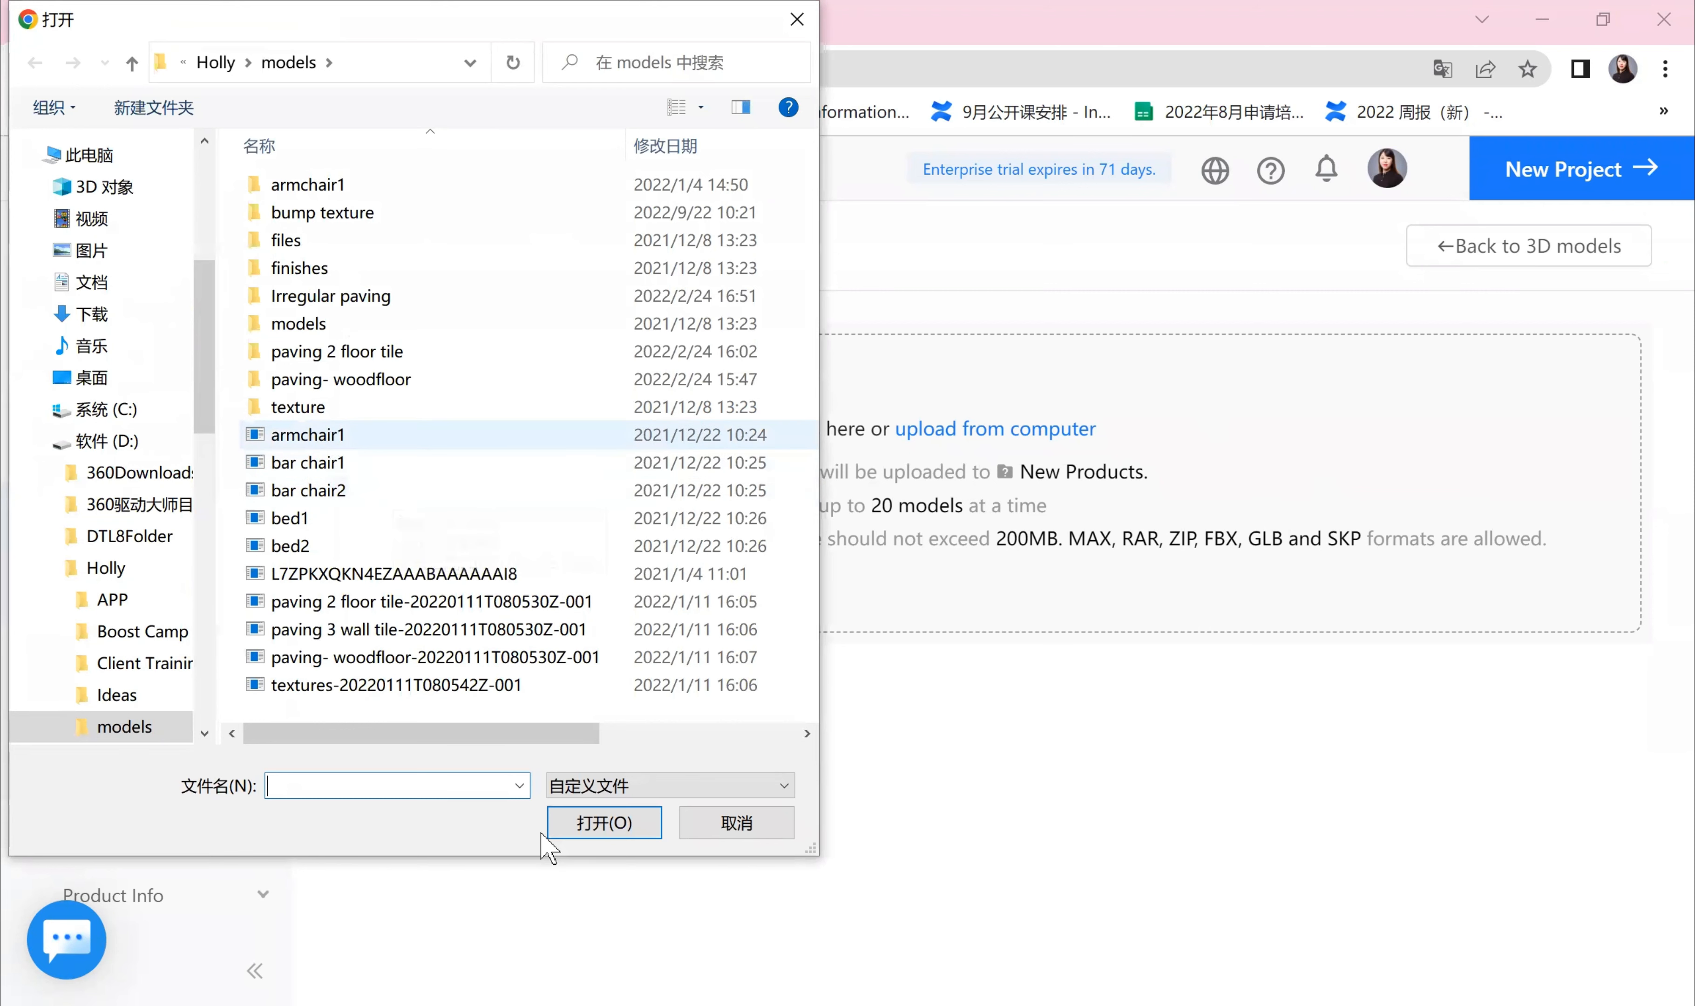
pyautogui.click(604, 822)
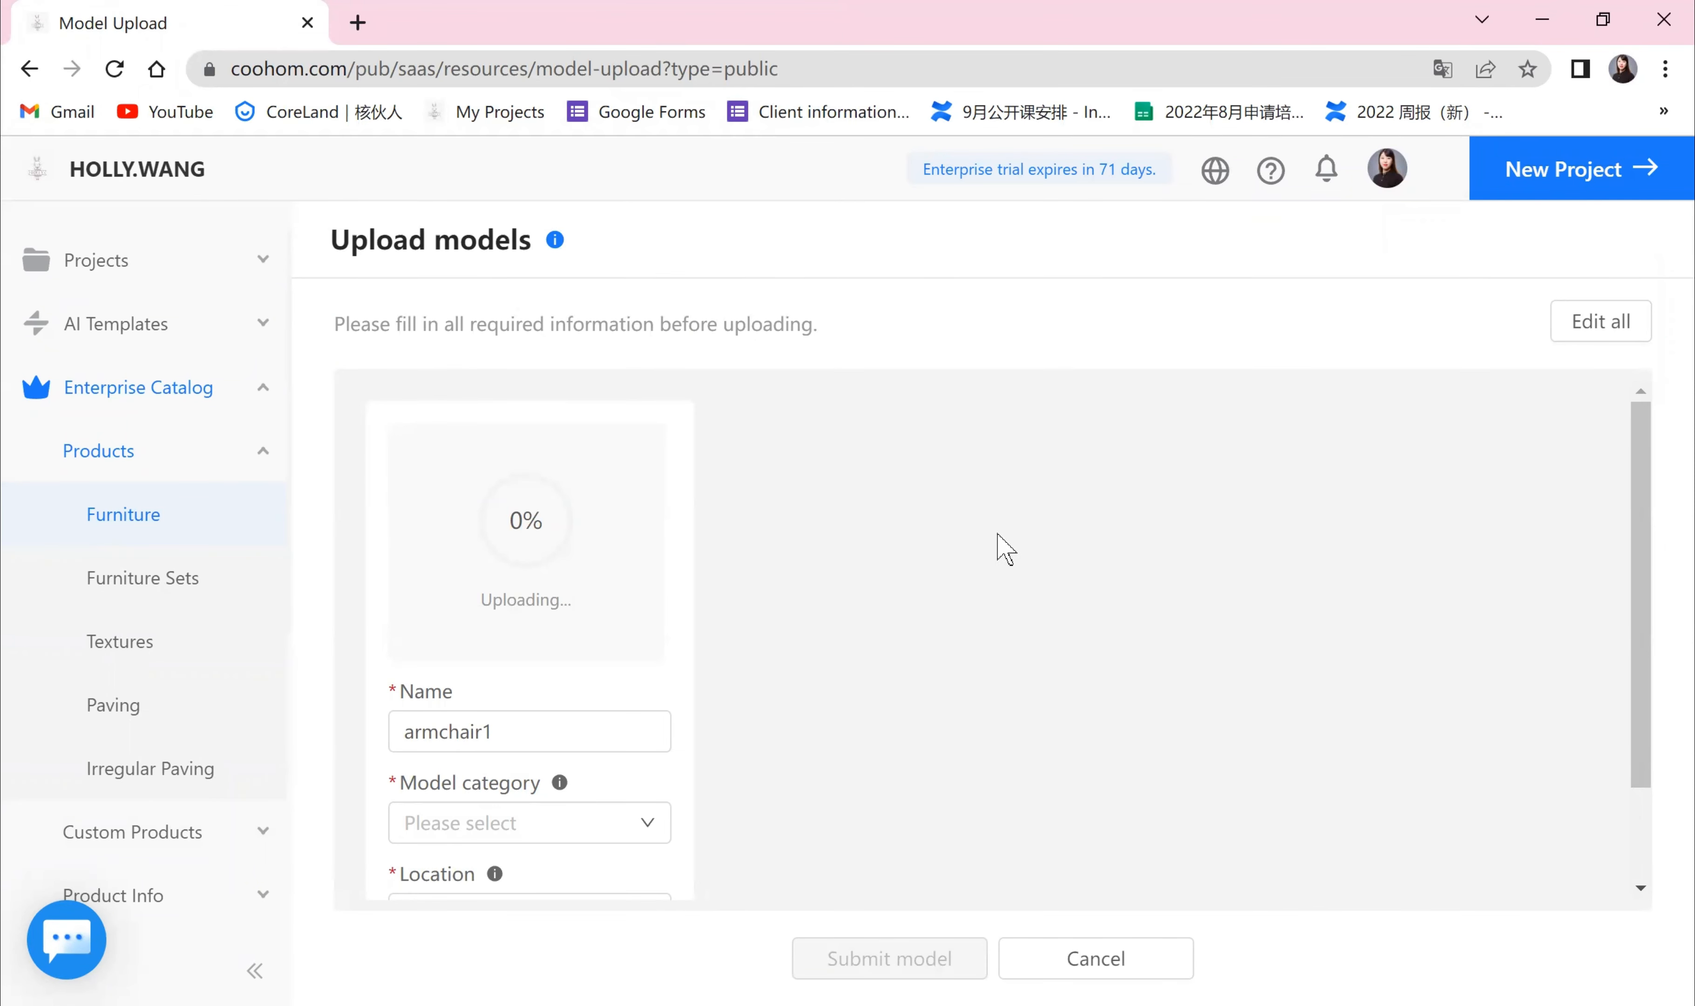
# Step: Set the uploaded model's category to Furniture / Sofa / Armchair
pyautogui.scroll(-3, 1506, 556)
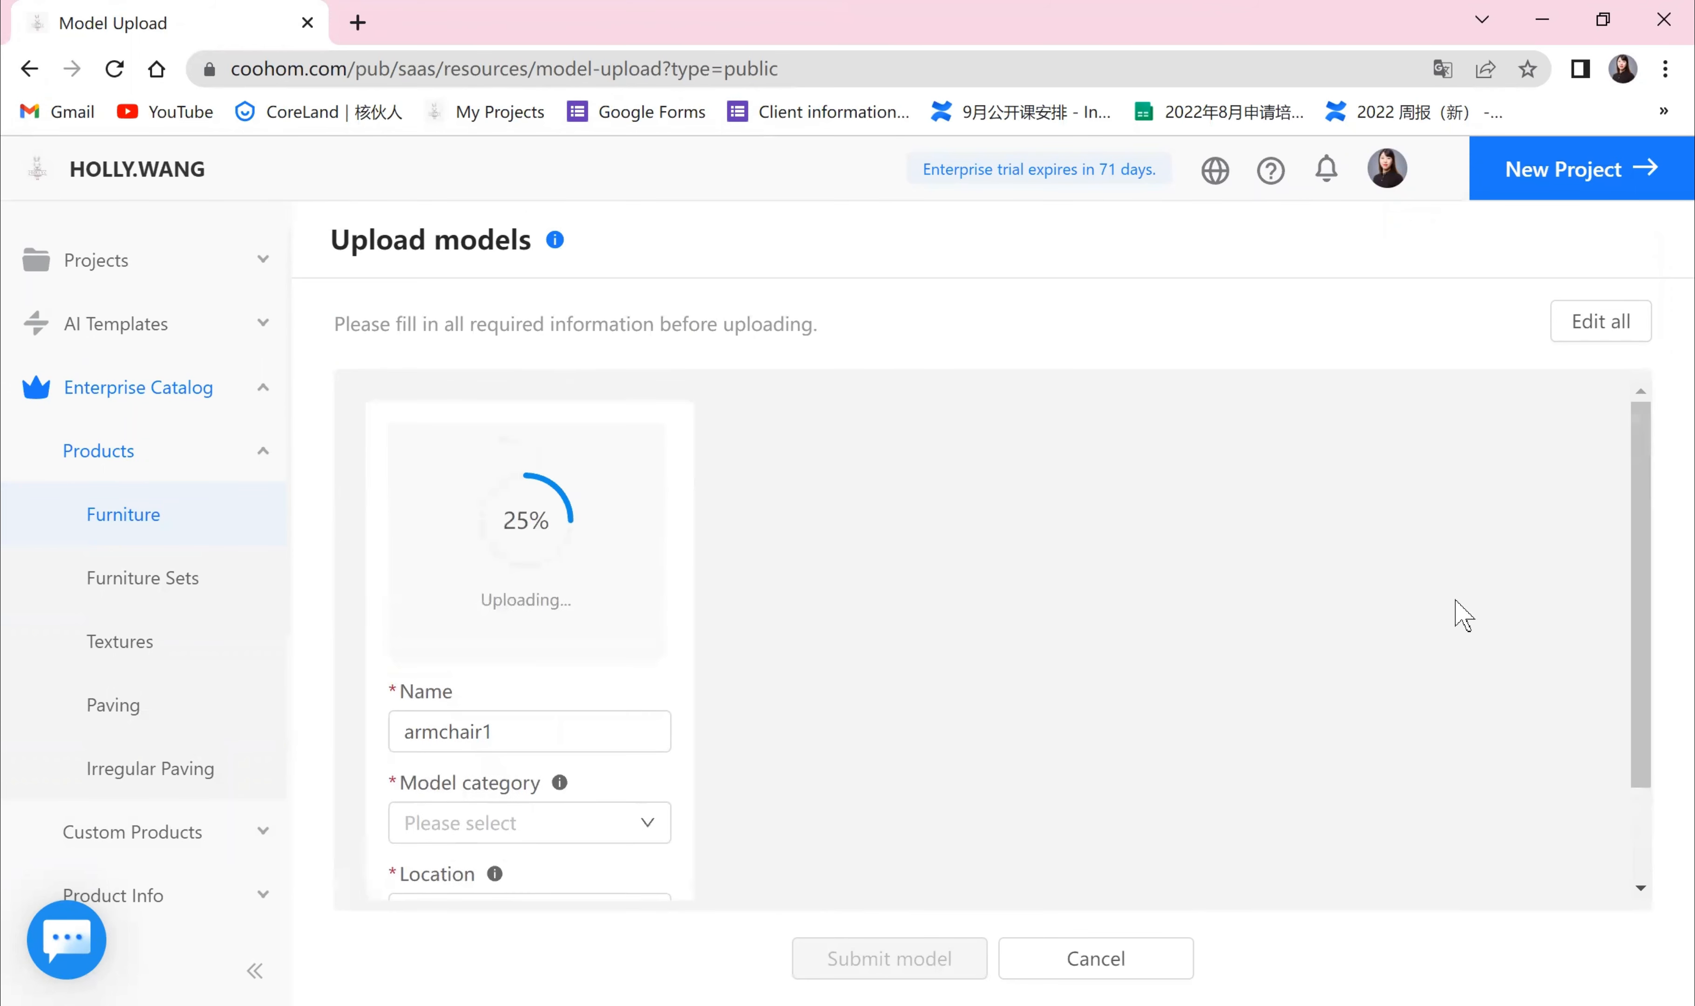
pyautogui.scroll(-3, 1456, 612)
pyautogui.scroll(3, 1422, 620)
pyautogui.scroll(-3, 555, 629)
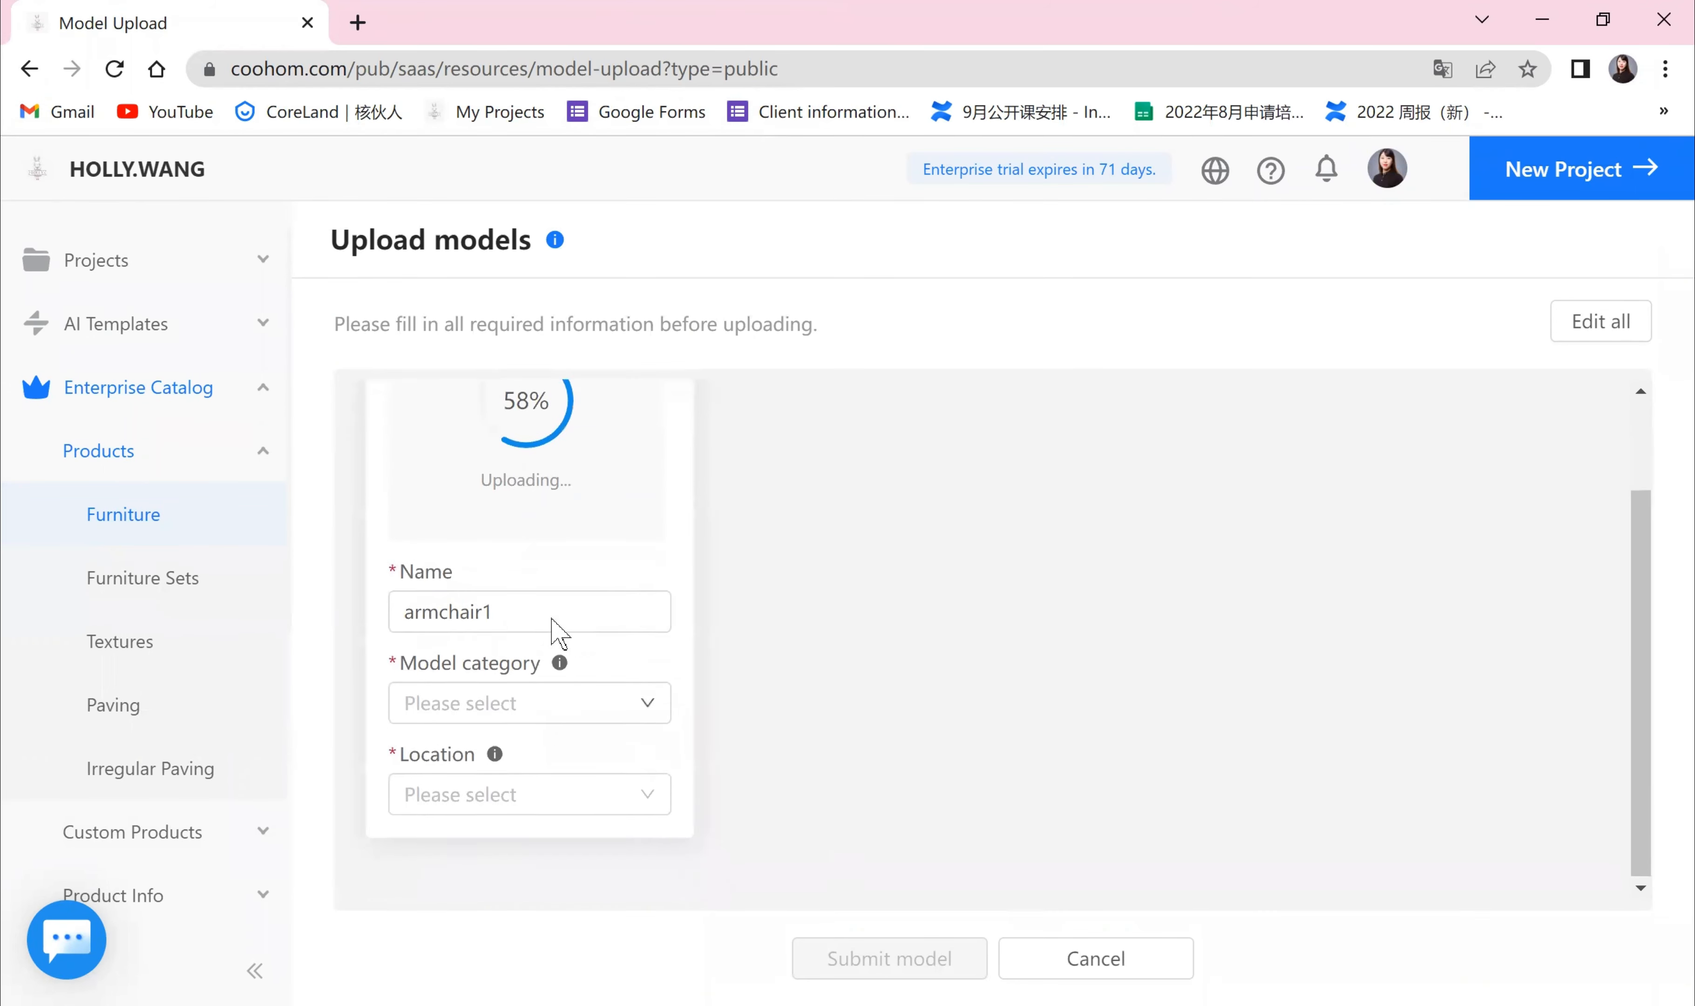
pyautogui.moveTo(526, 616); pyautogui.dragTo(401, 610)
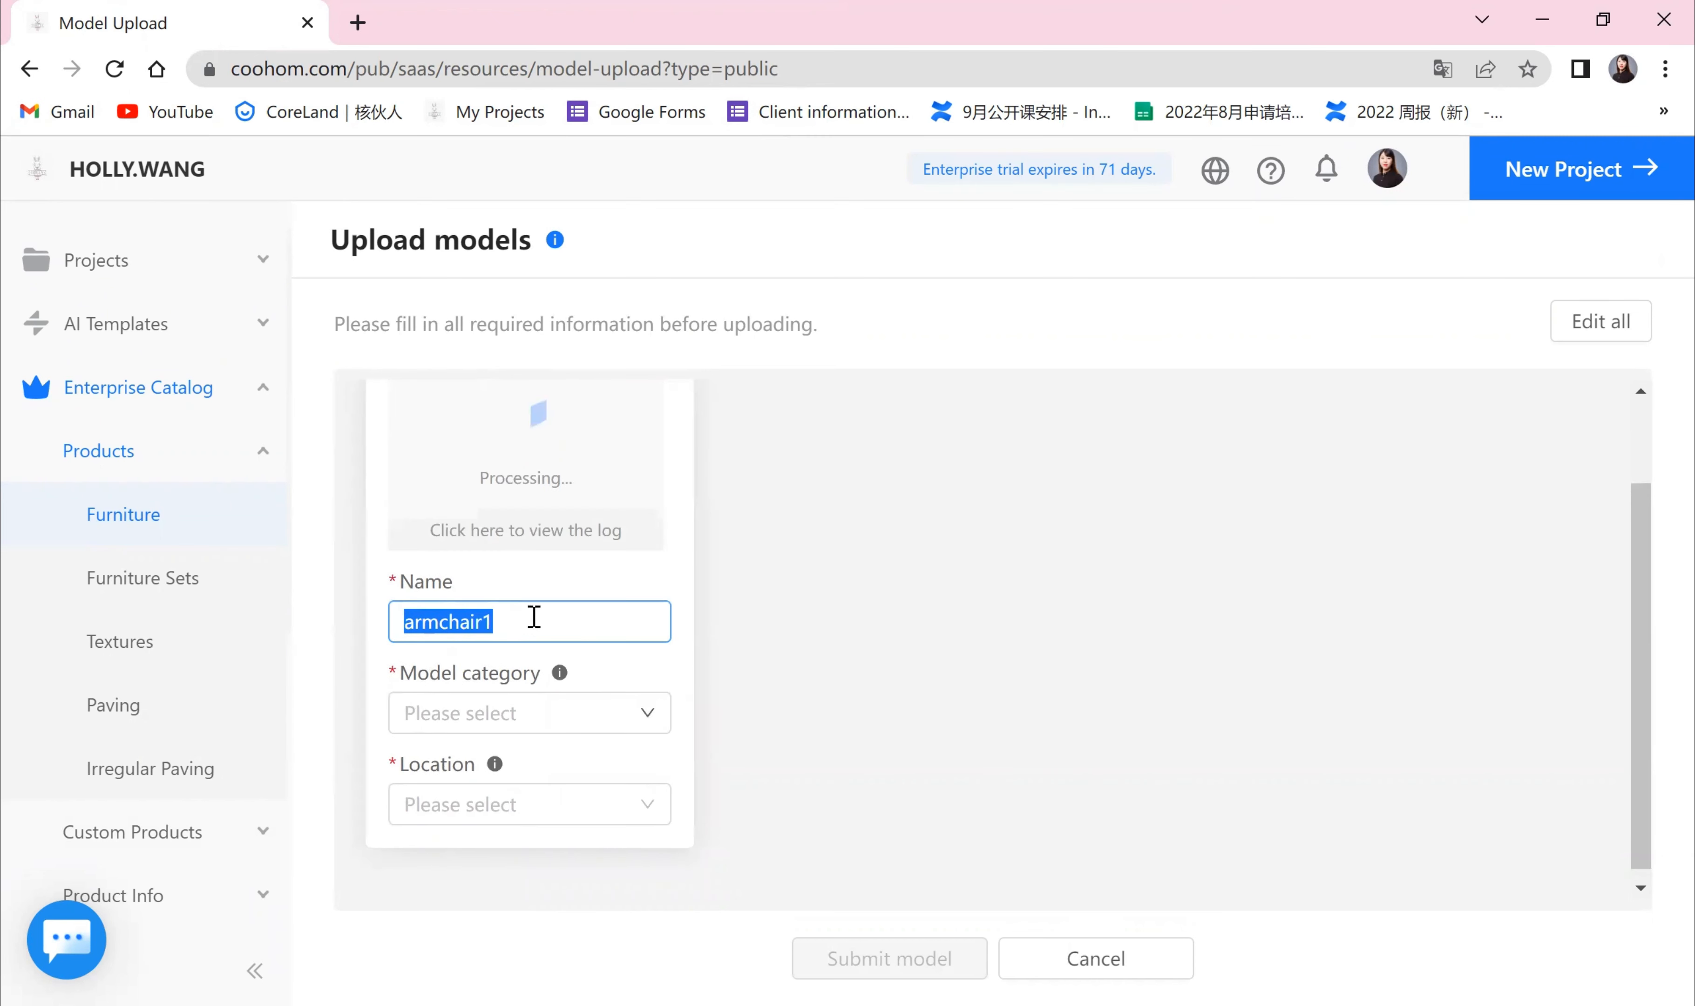
pyautogui.click(646, 716)
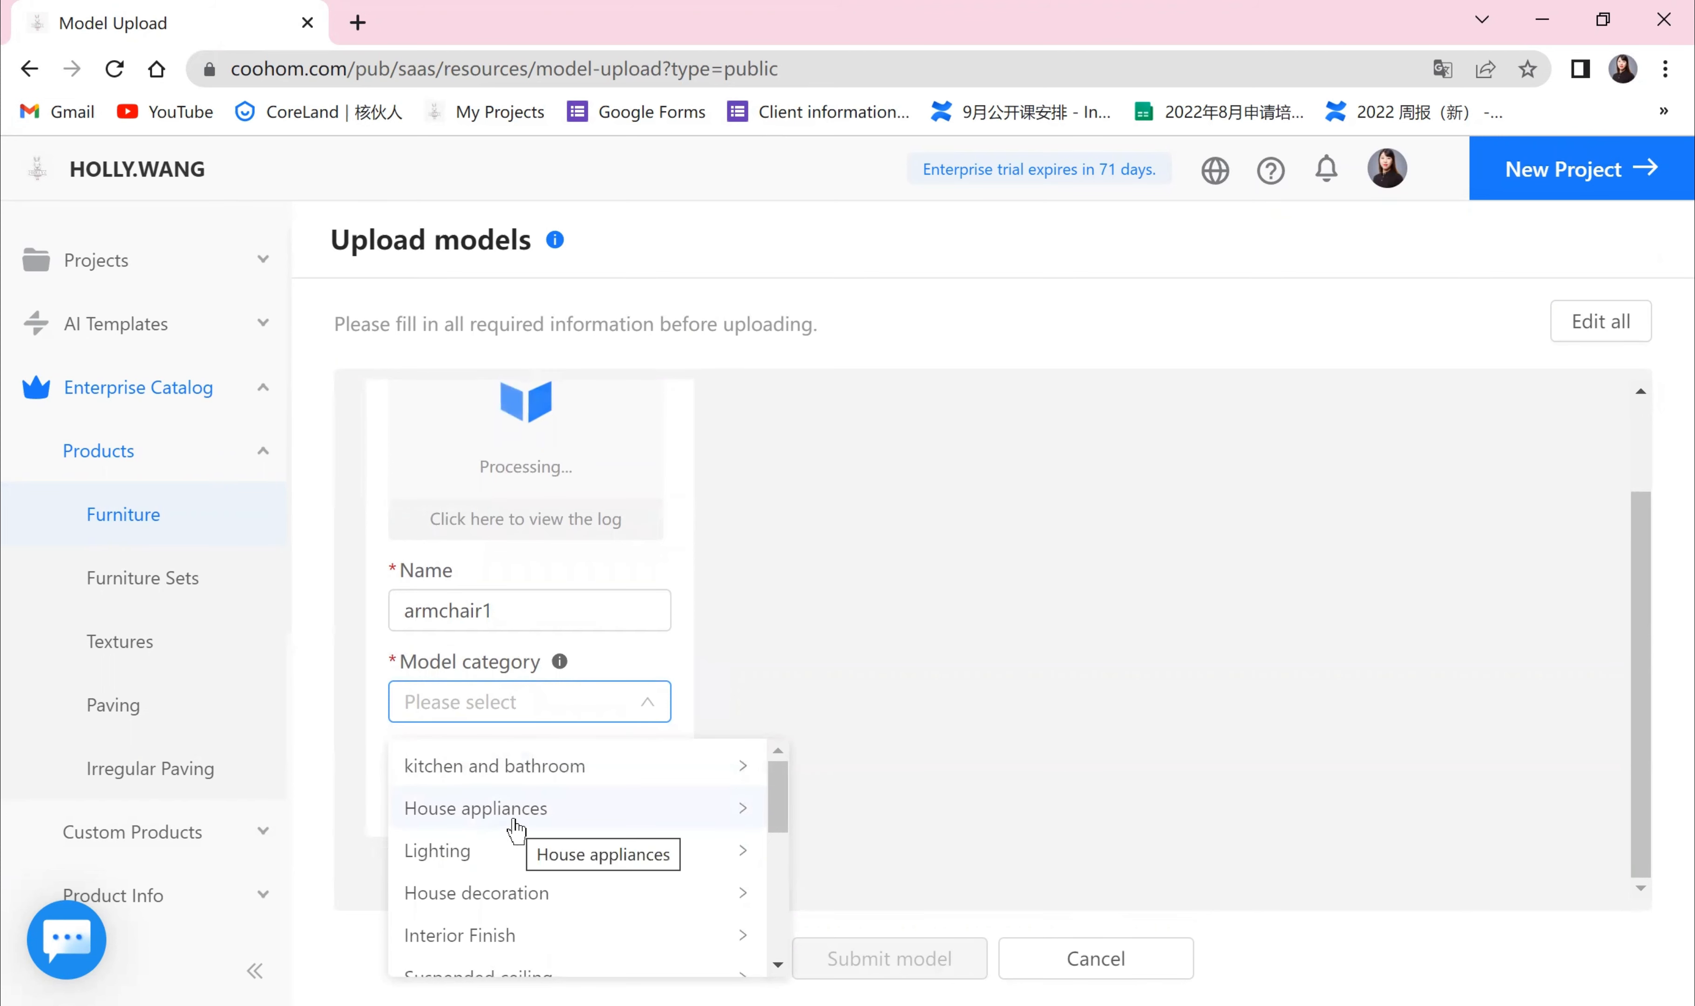
pyautogui.scroll(-2, 500, 853)
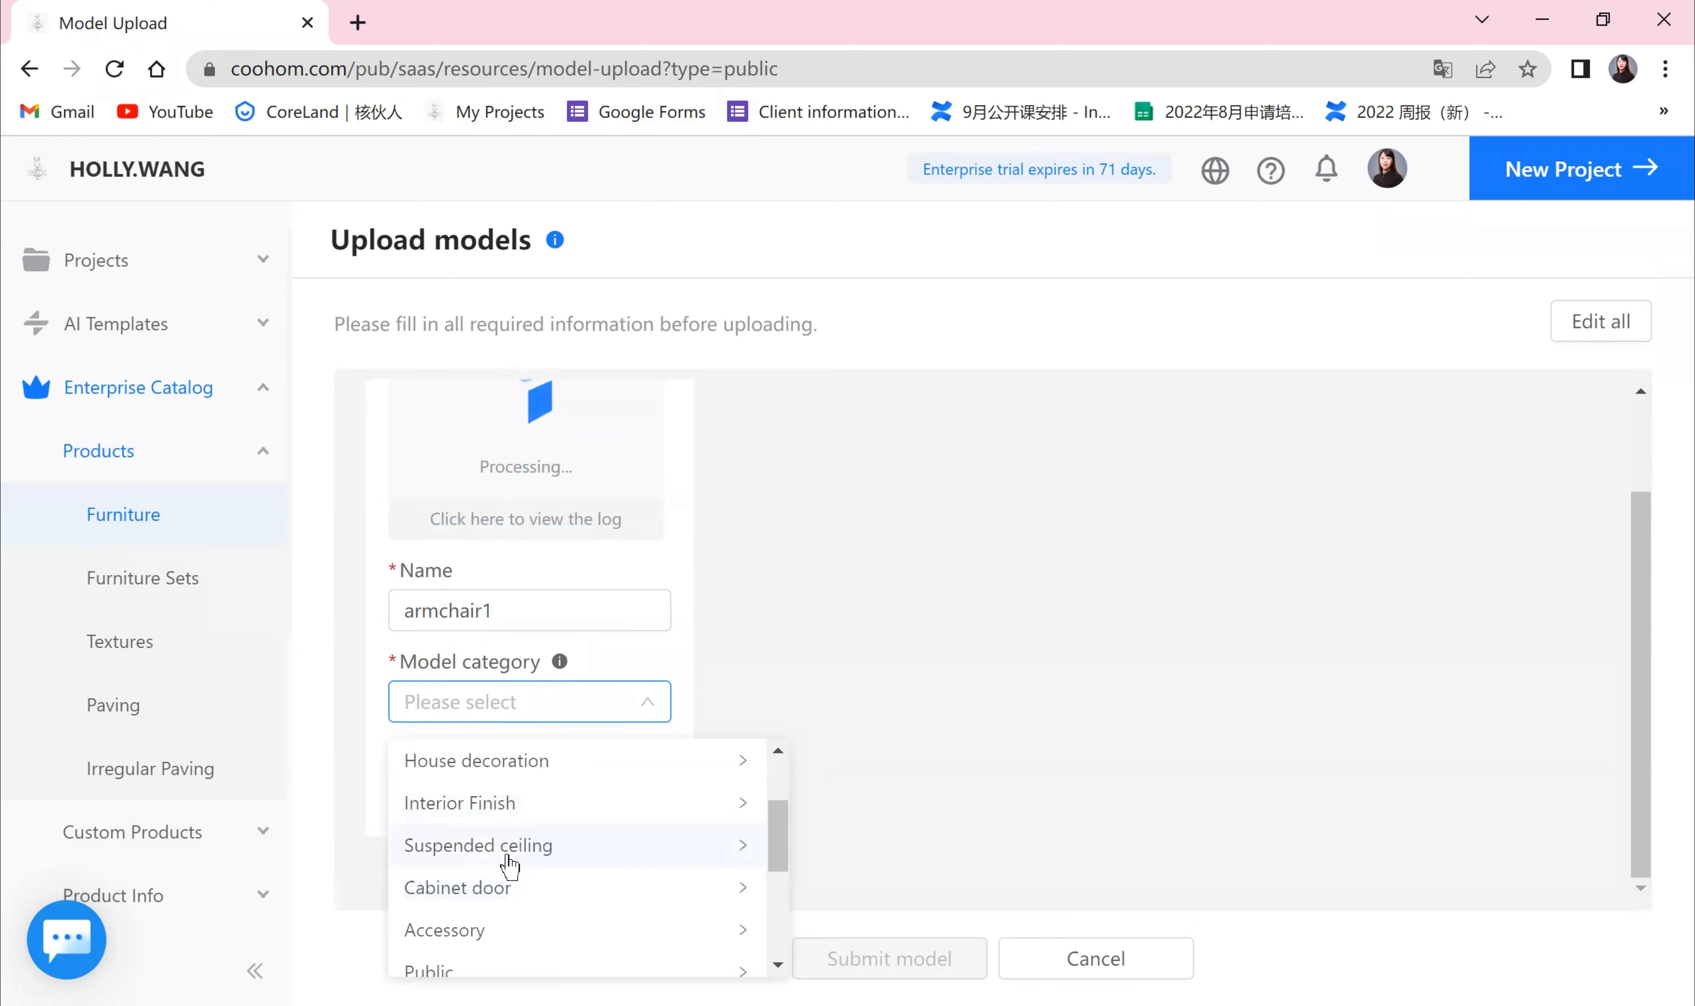
pyautogui.scroll(-4, 517, 895)
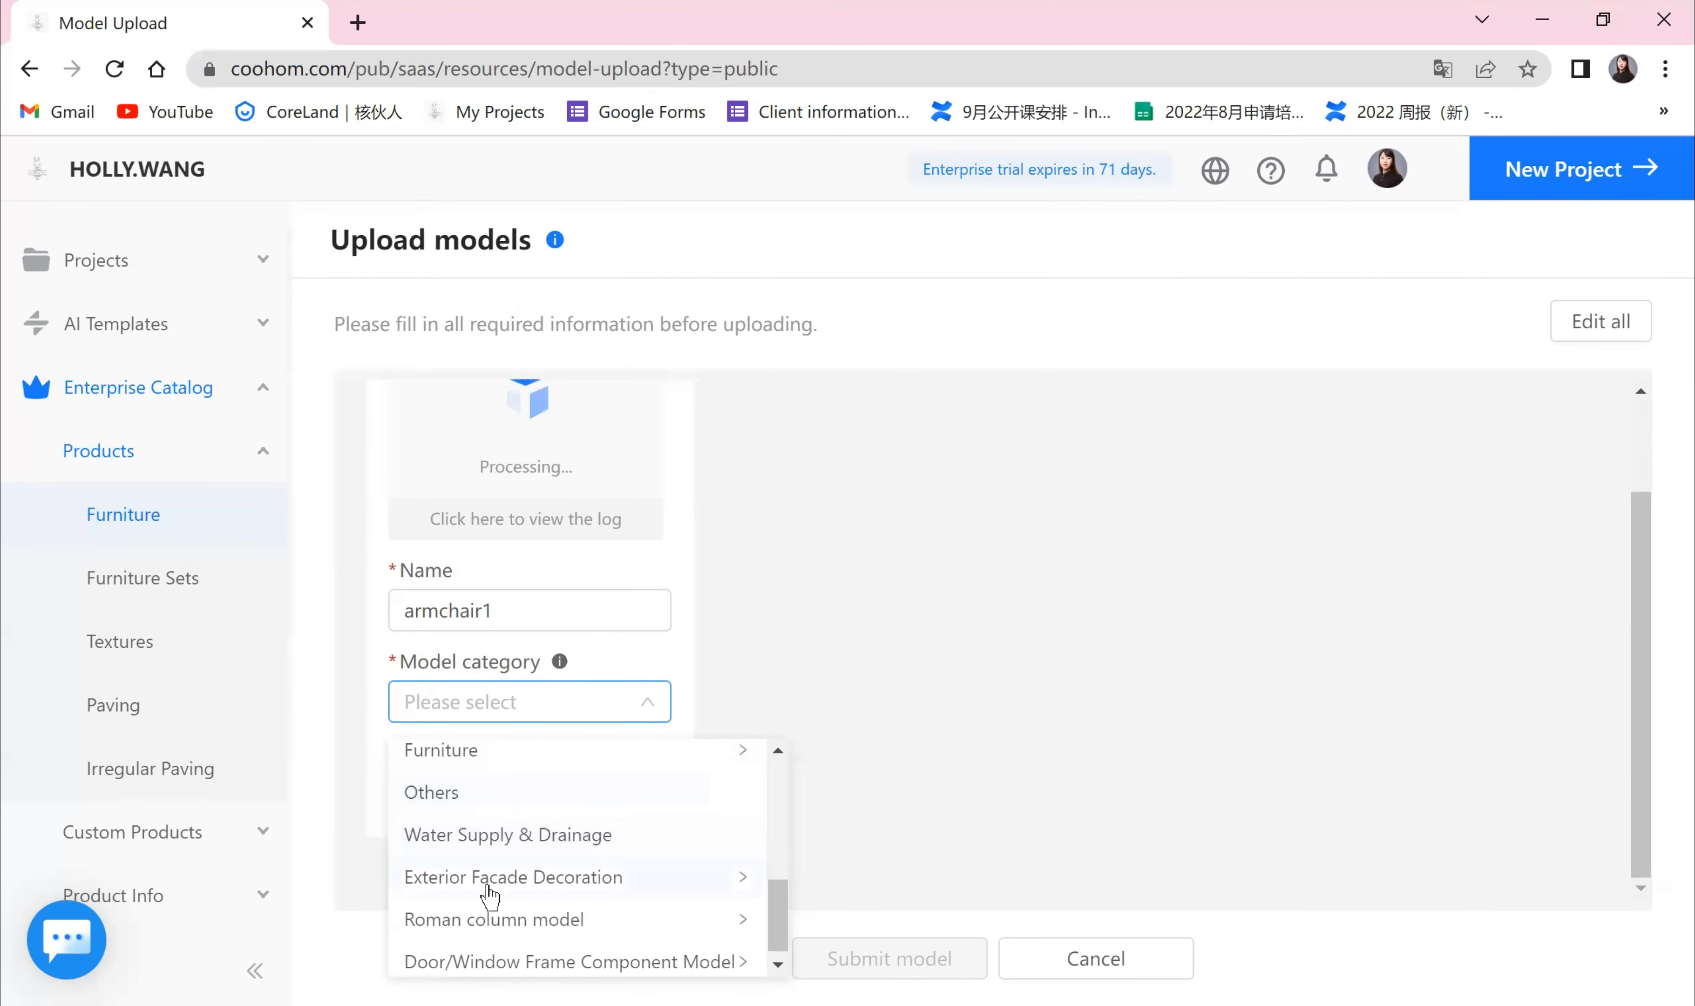
pyautogui.scroll(2, 492, 929)
pyautogui.scroll(-2, 492, 925)
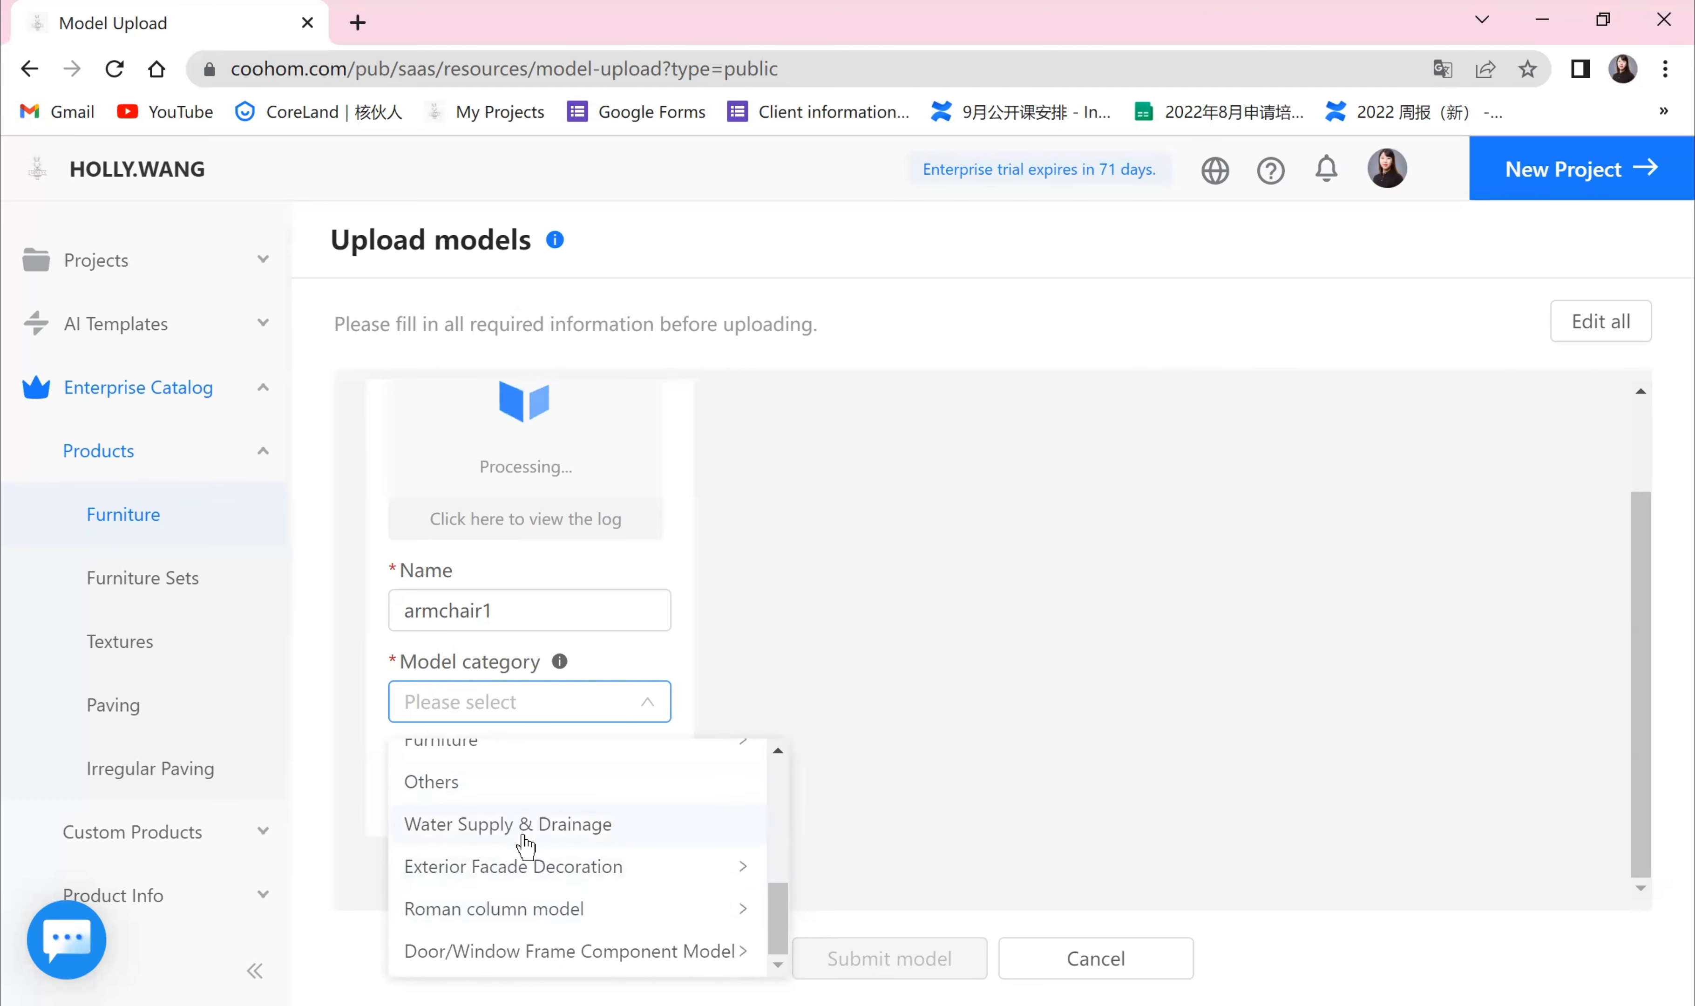
pyautogui.scroll(2, 525, 843)
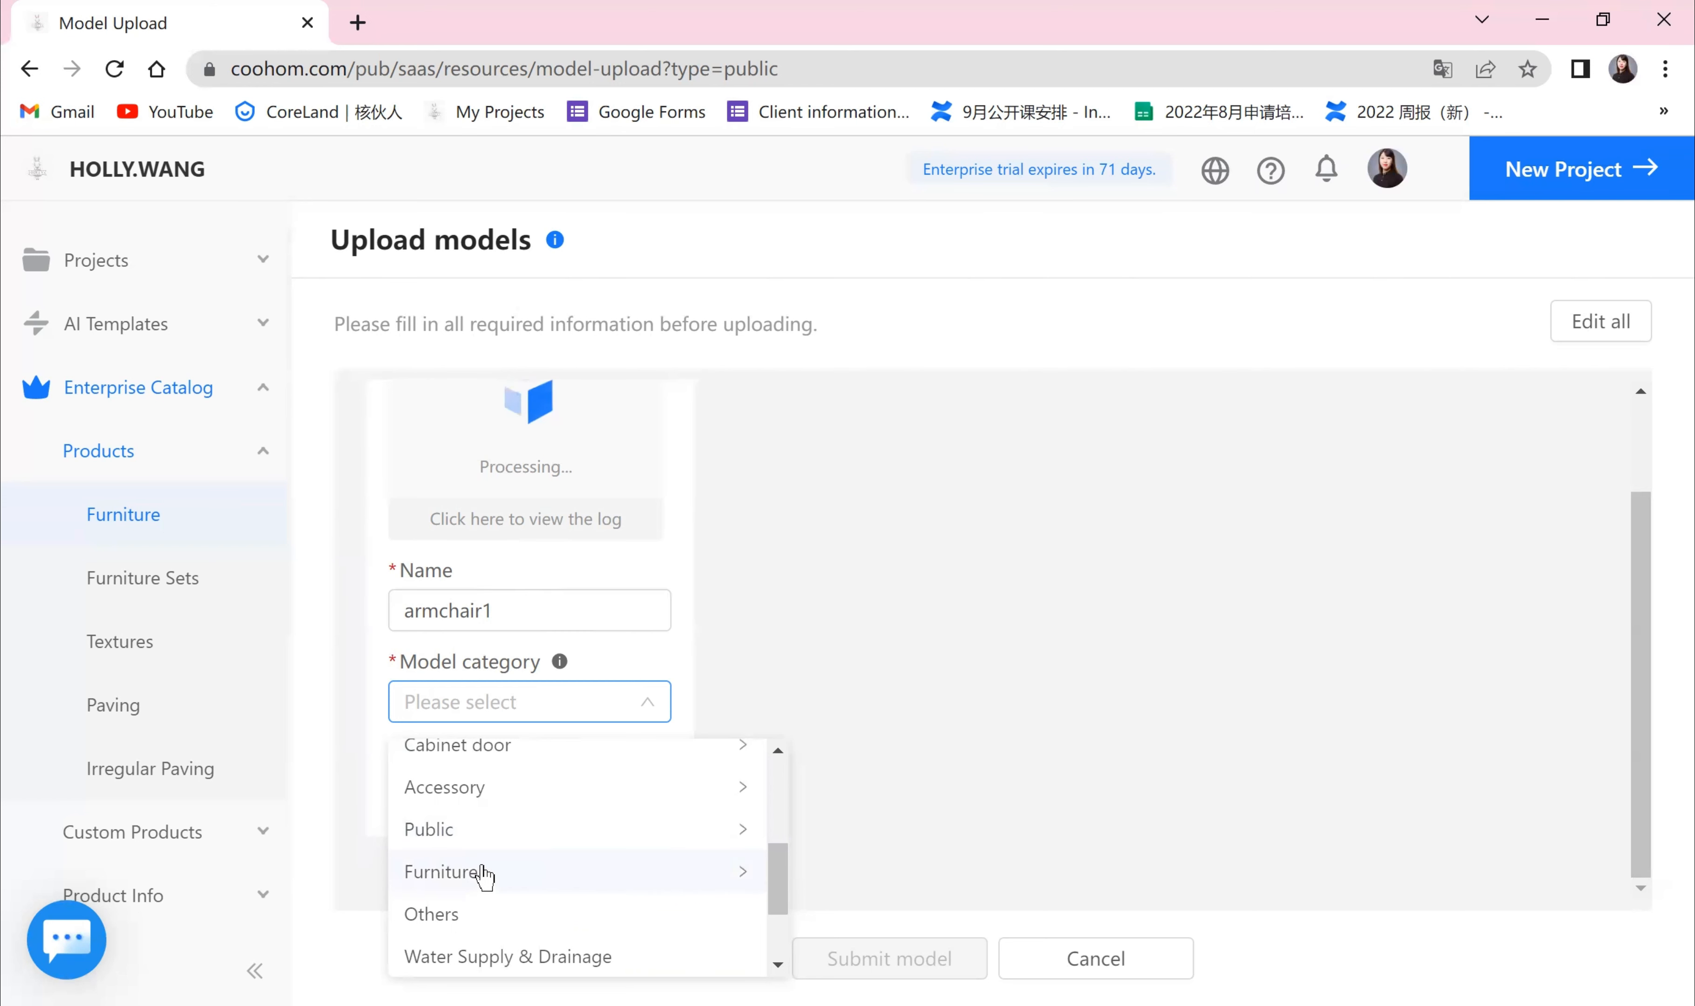
pyautogui.click(582, 884)
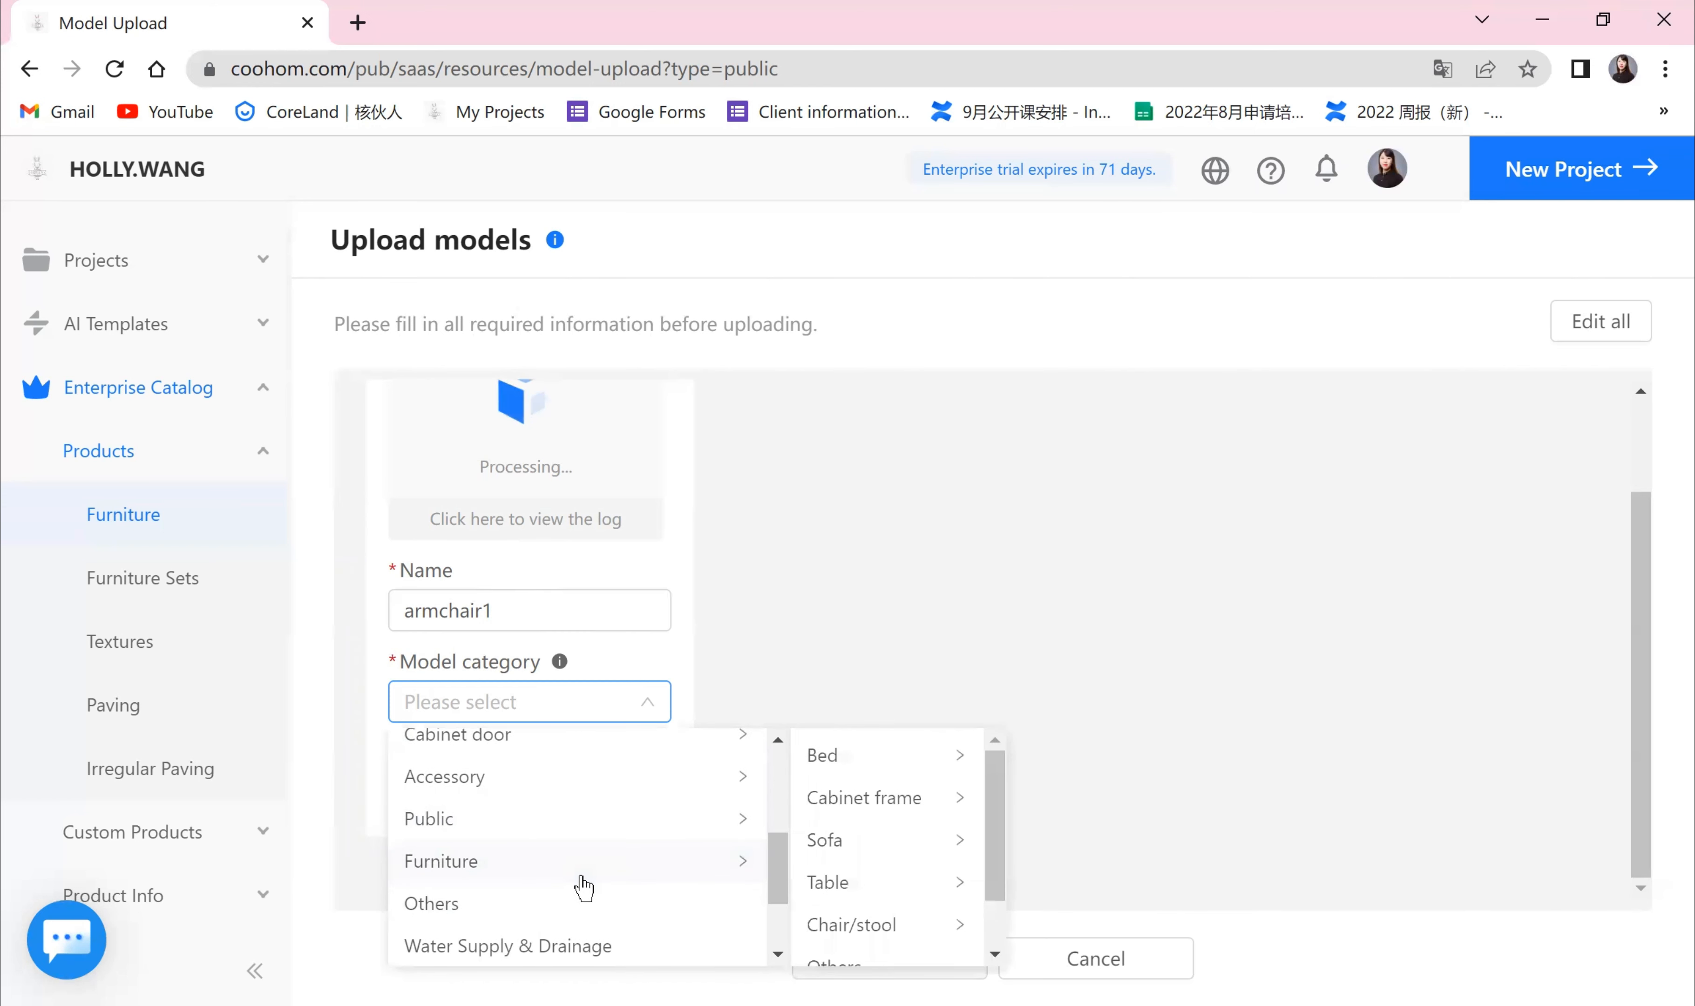
pyautogui.click(853, 851)
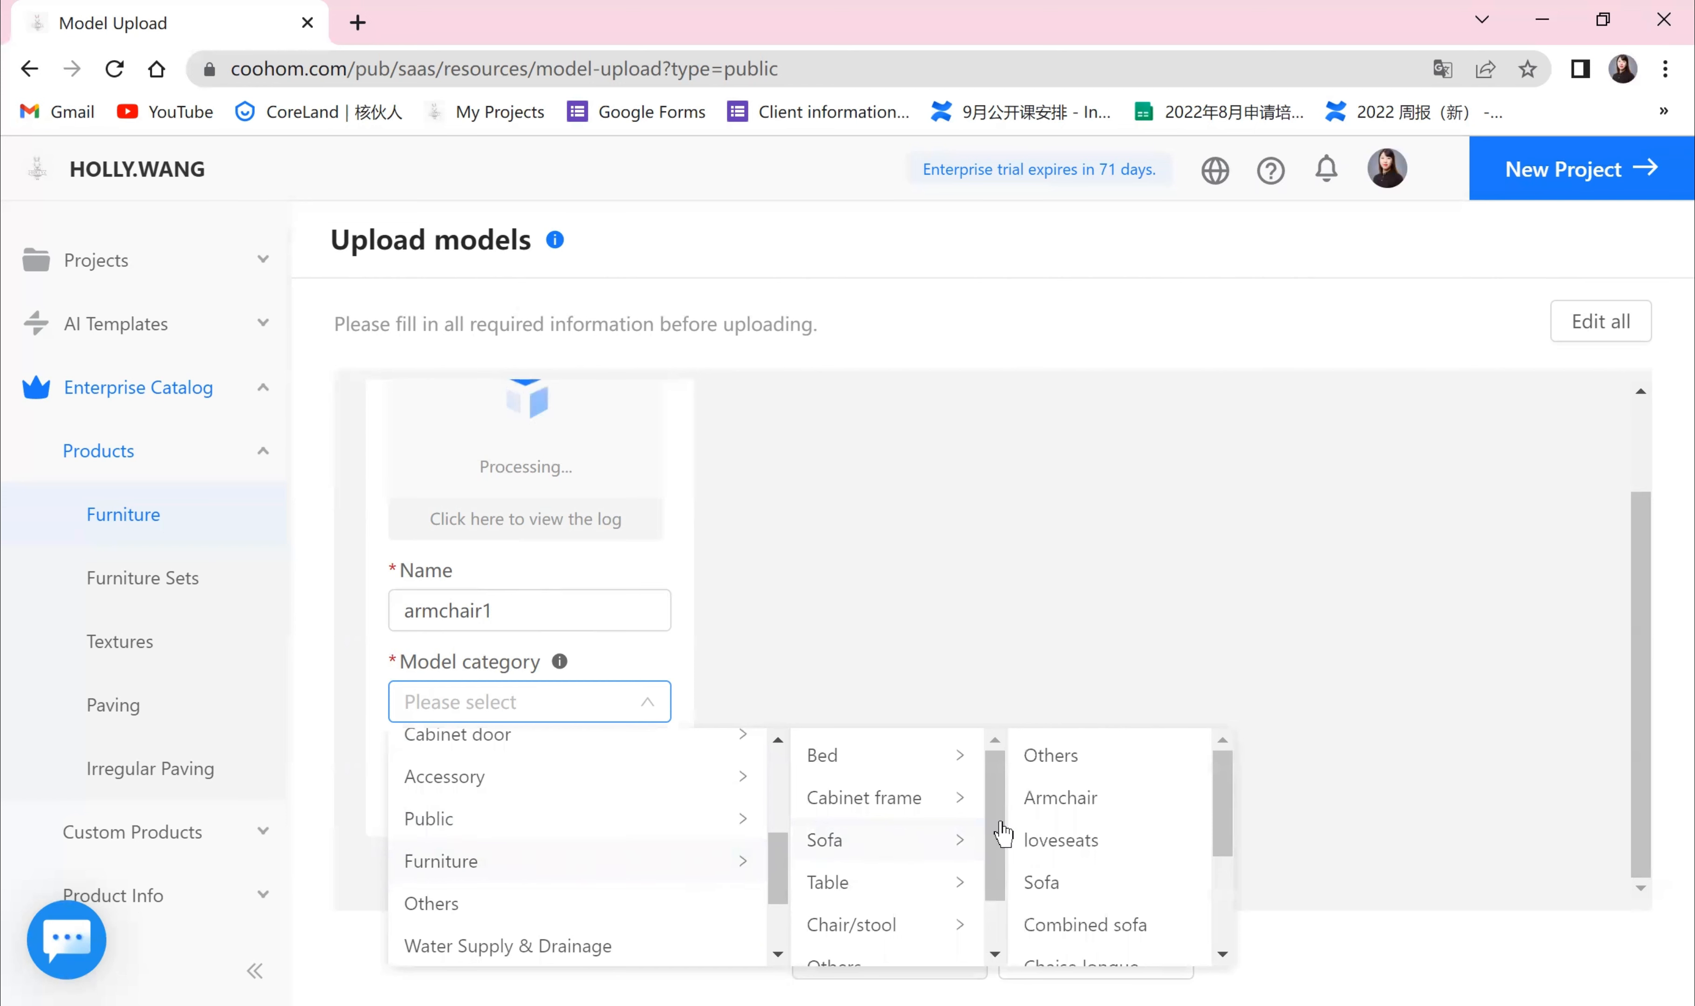
pyautogui.click(1100, 807)
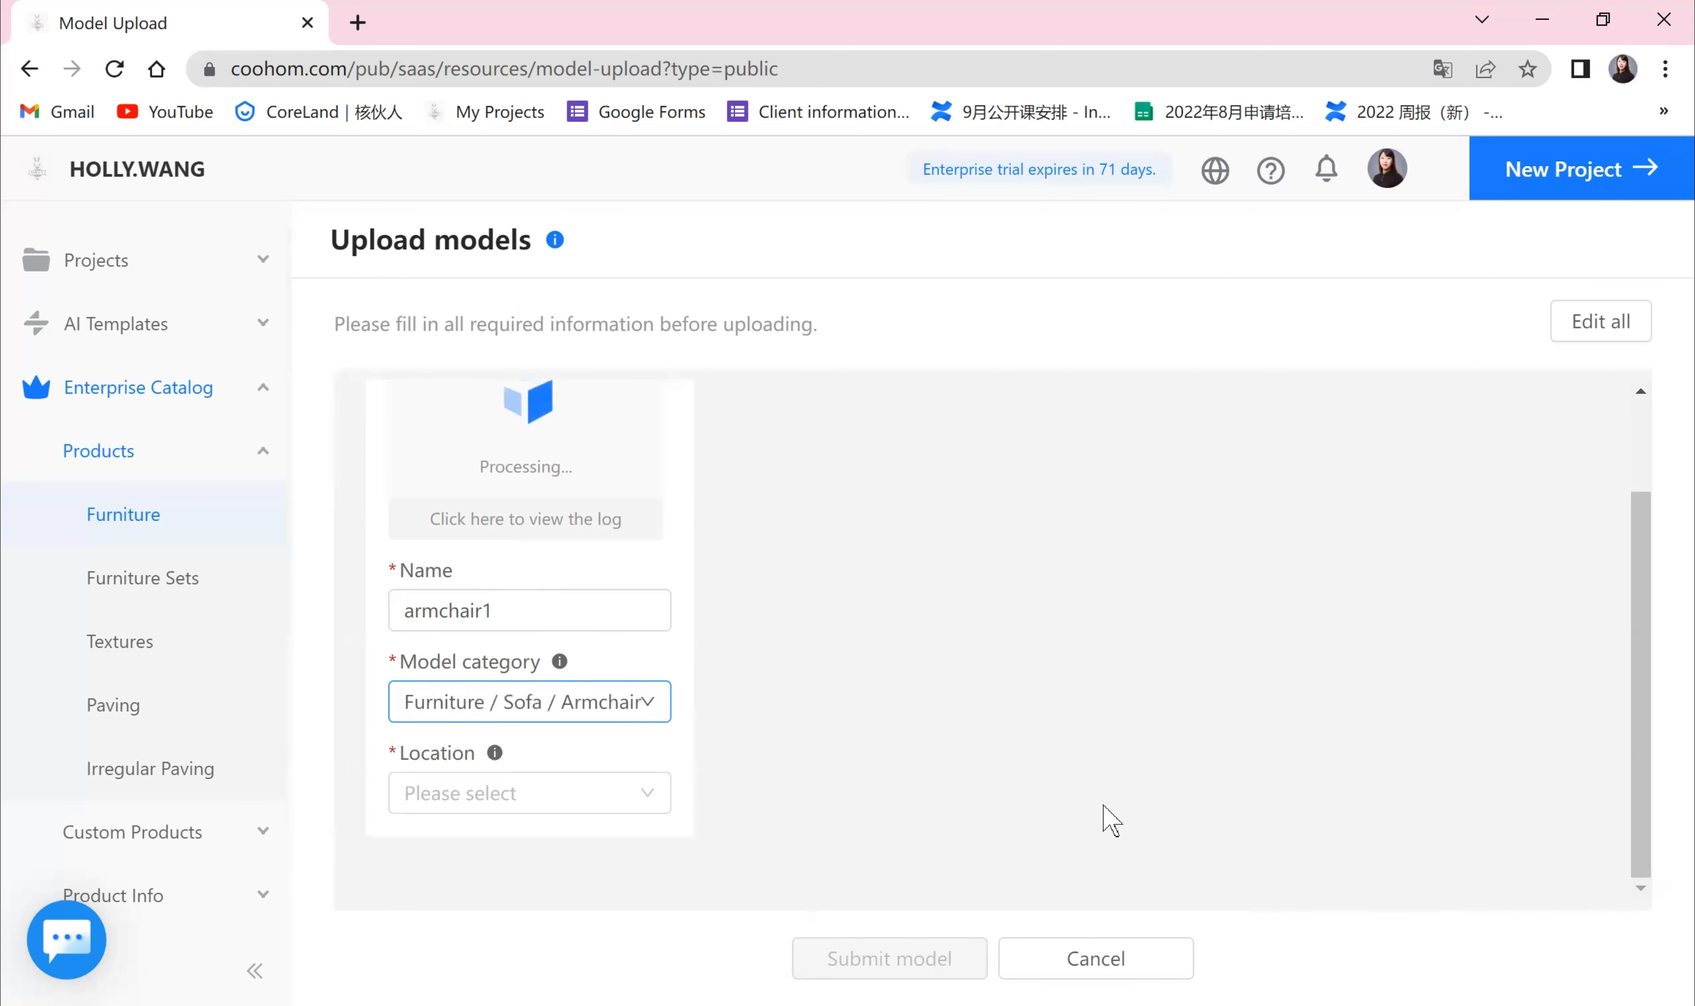
# Step: Set the model's location to Floor Furniture
pyautogui.click(646, 798)
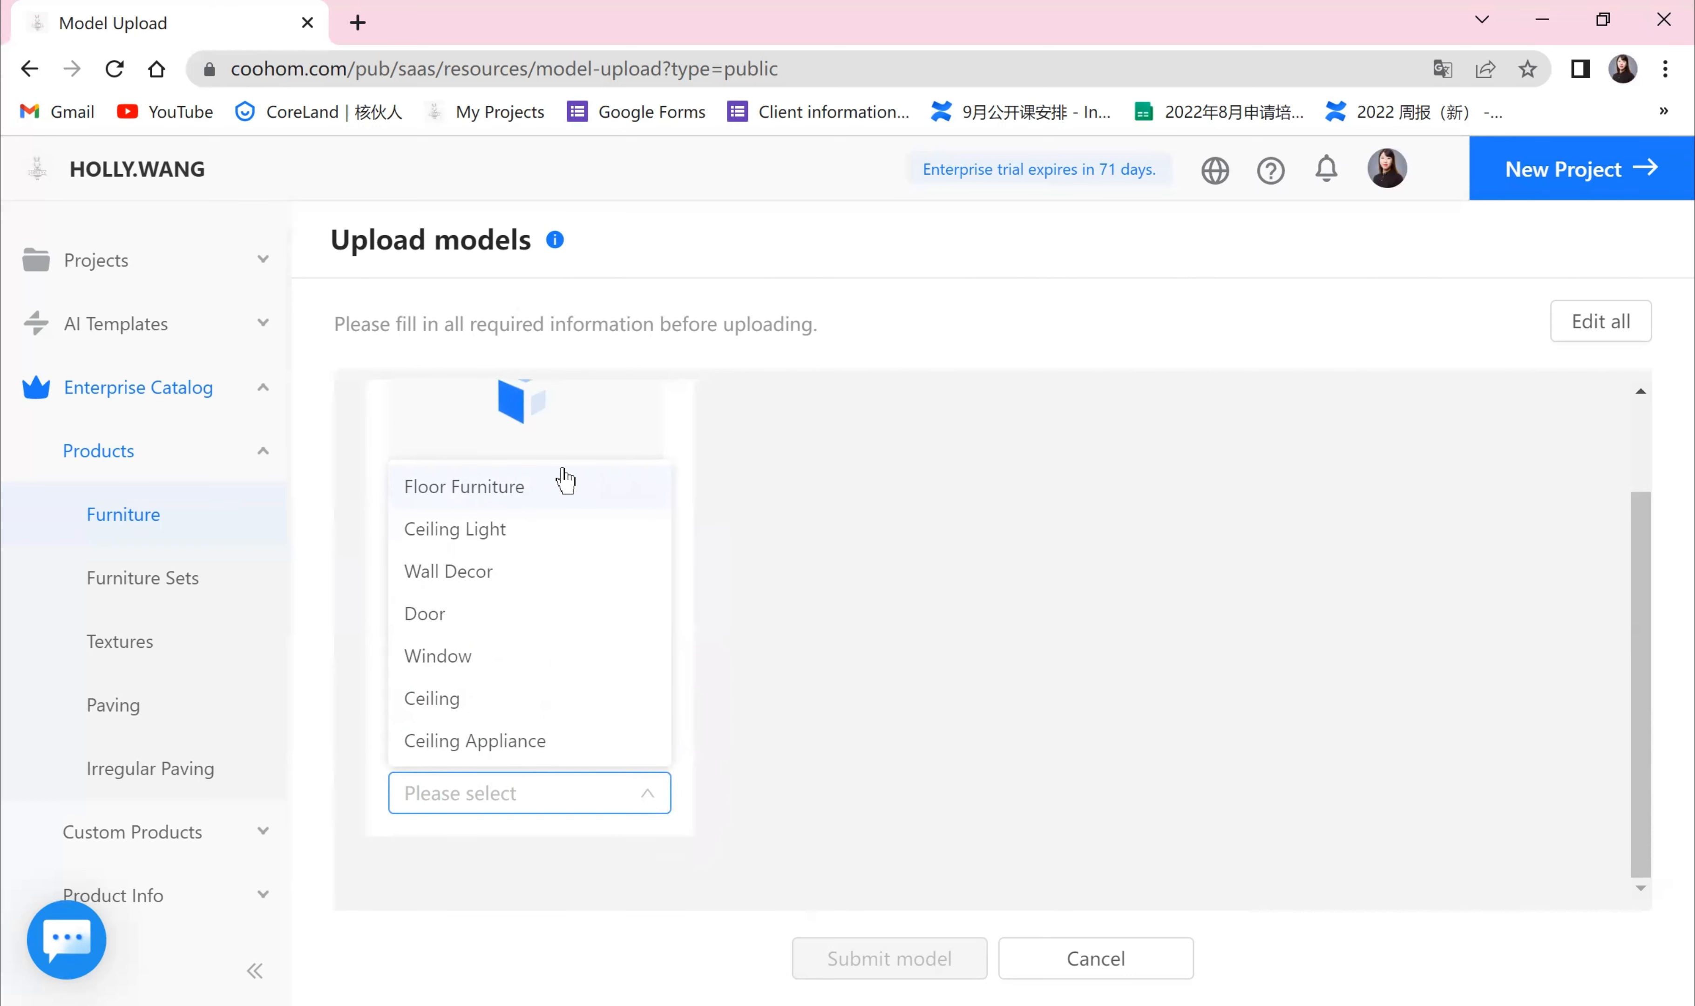
pyautogui.click(493, 494)
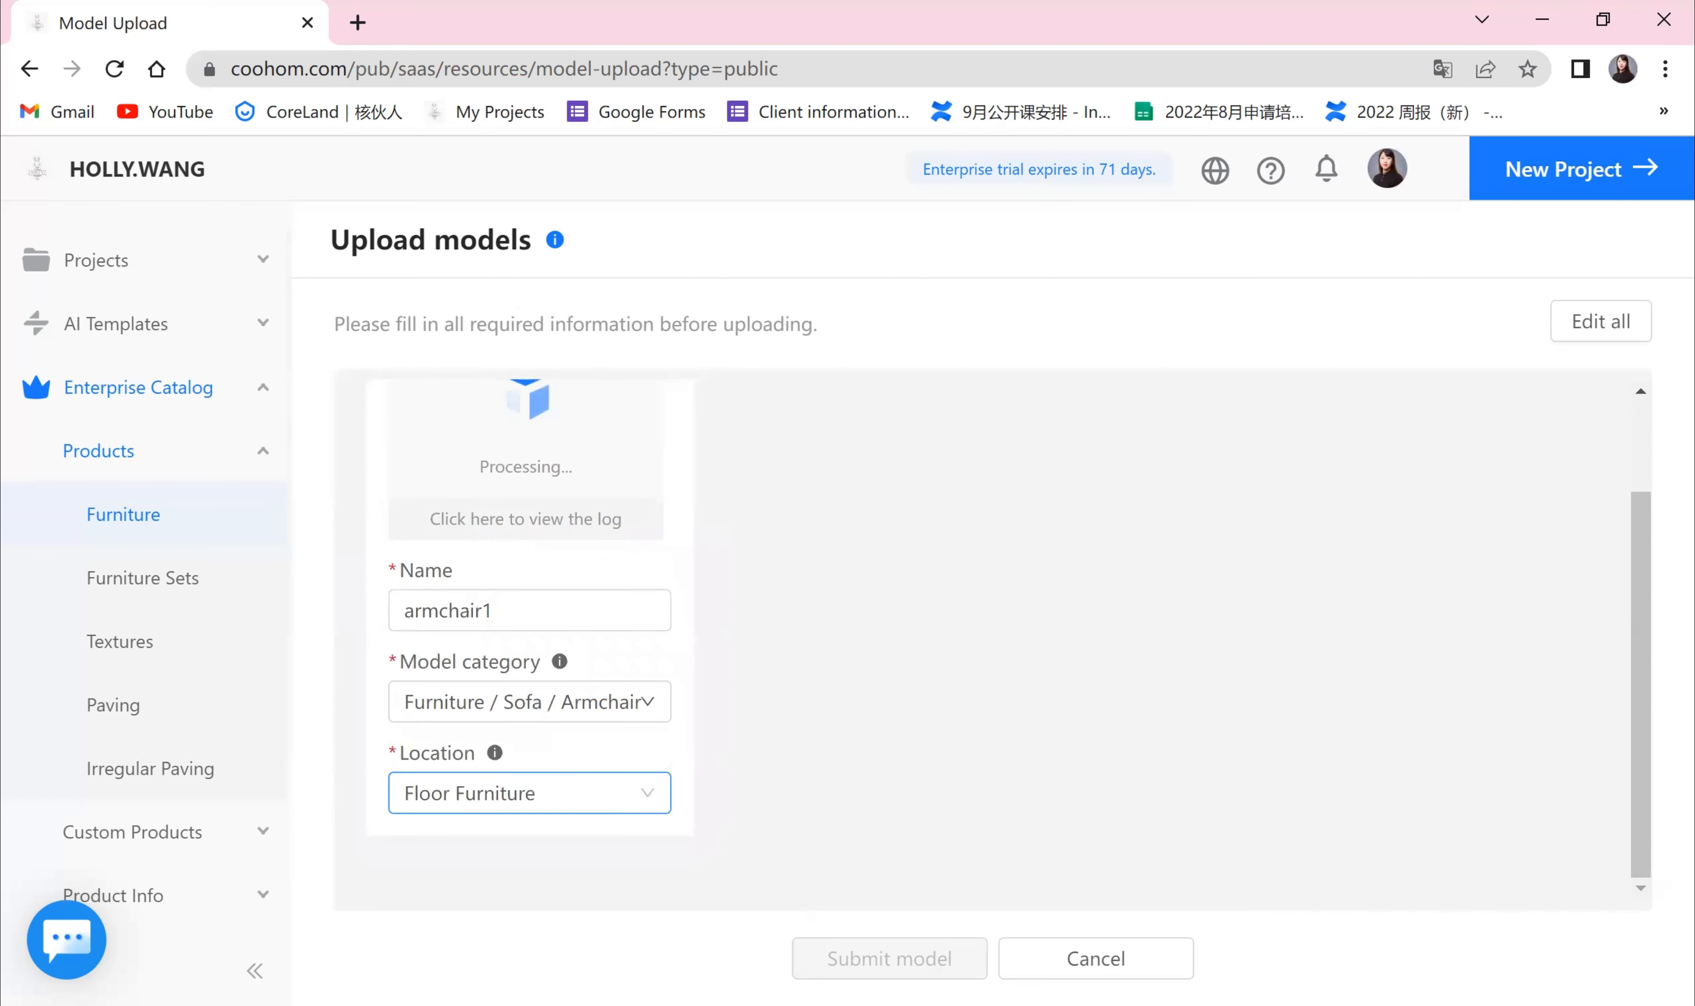
pyautogui.click(1629, 793)
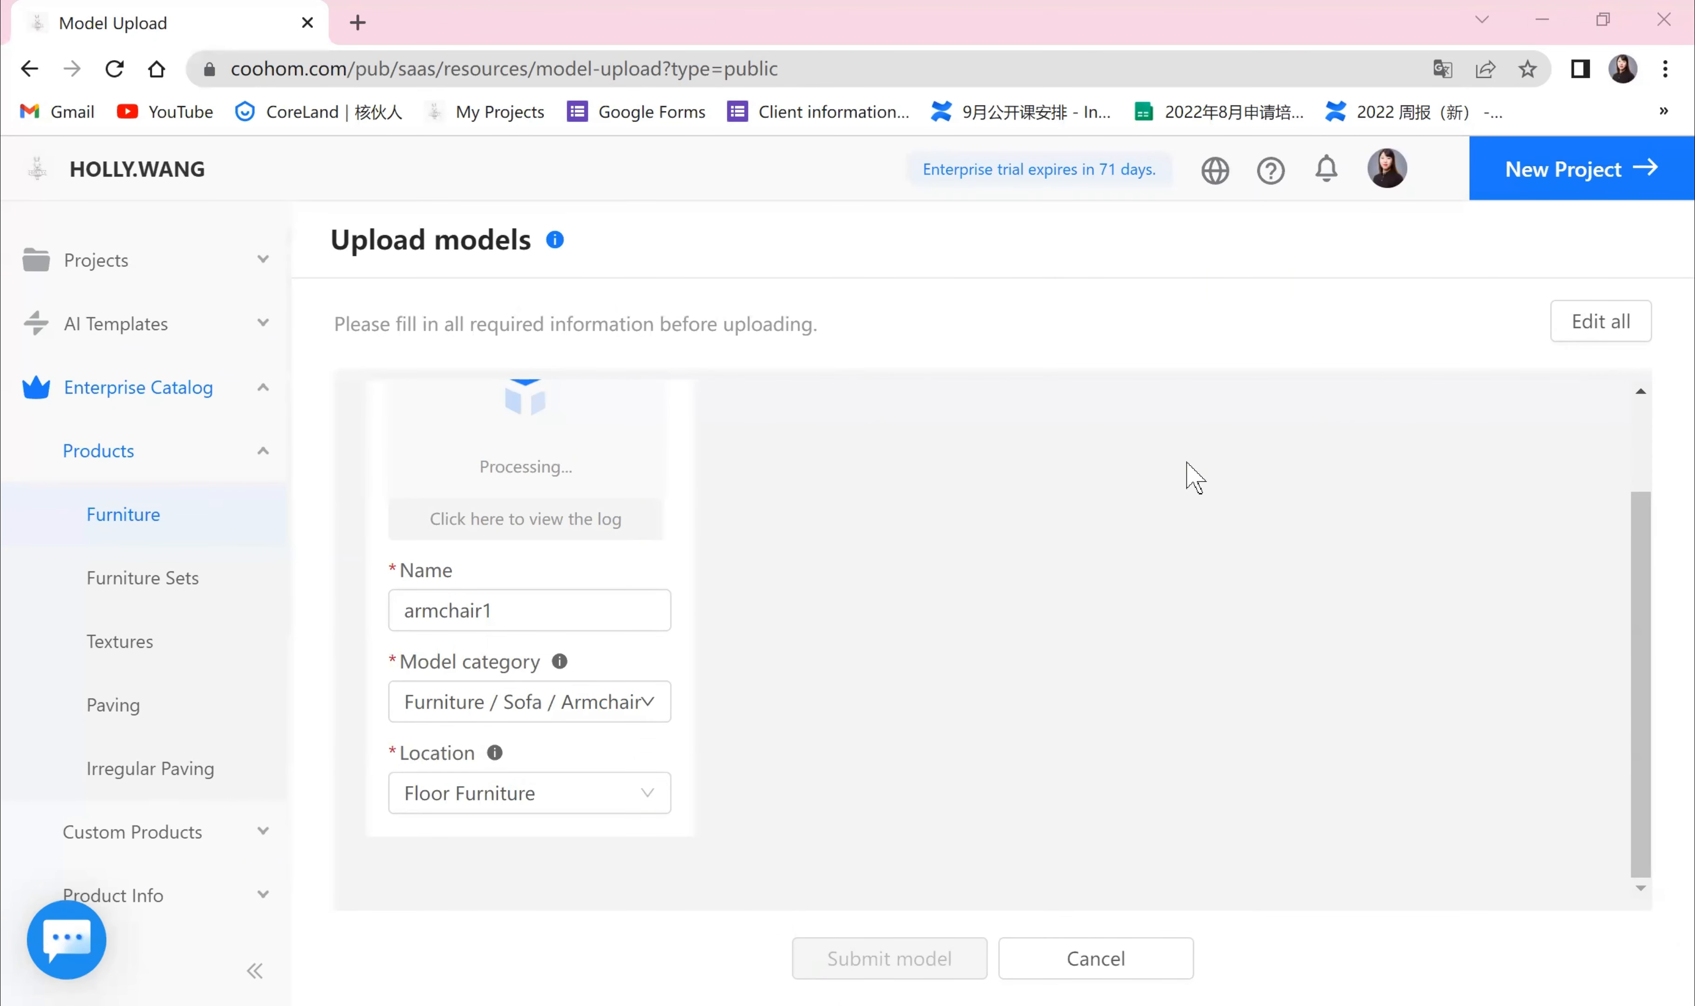
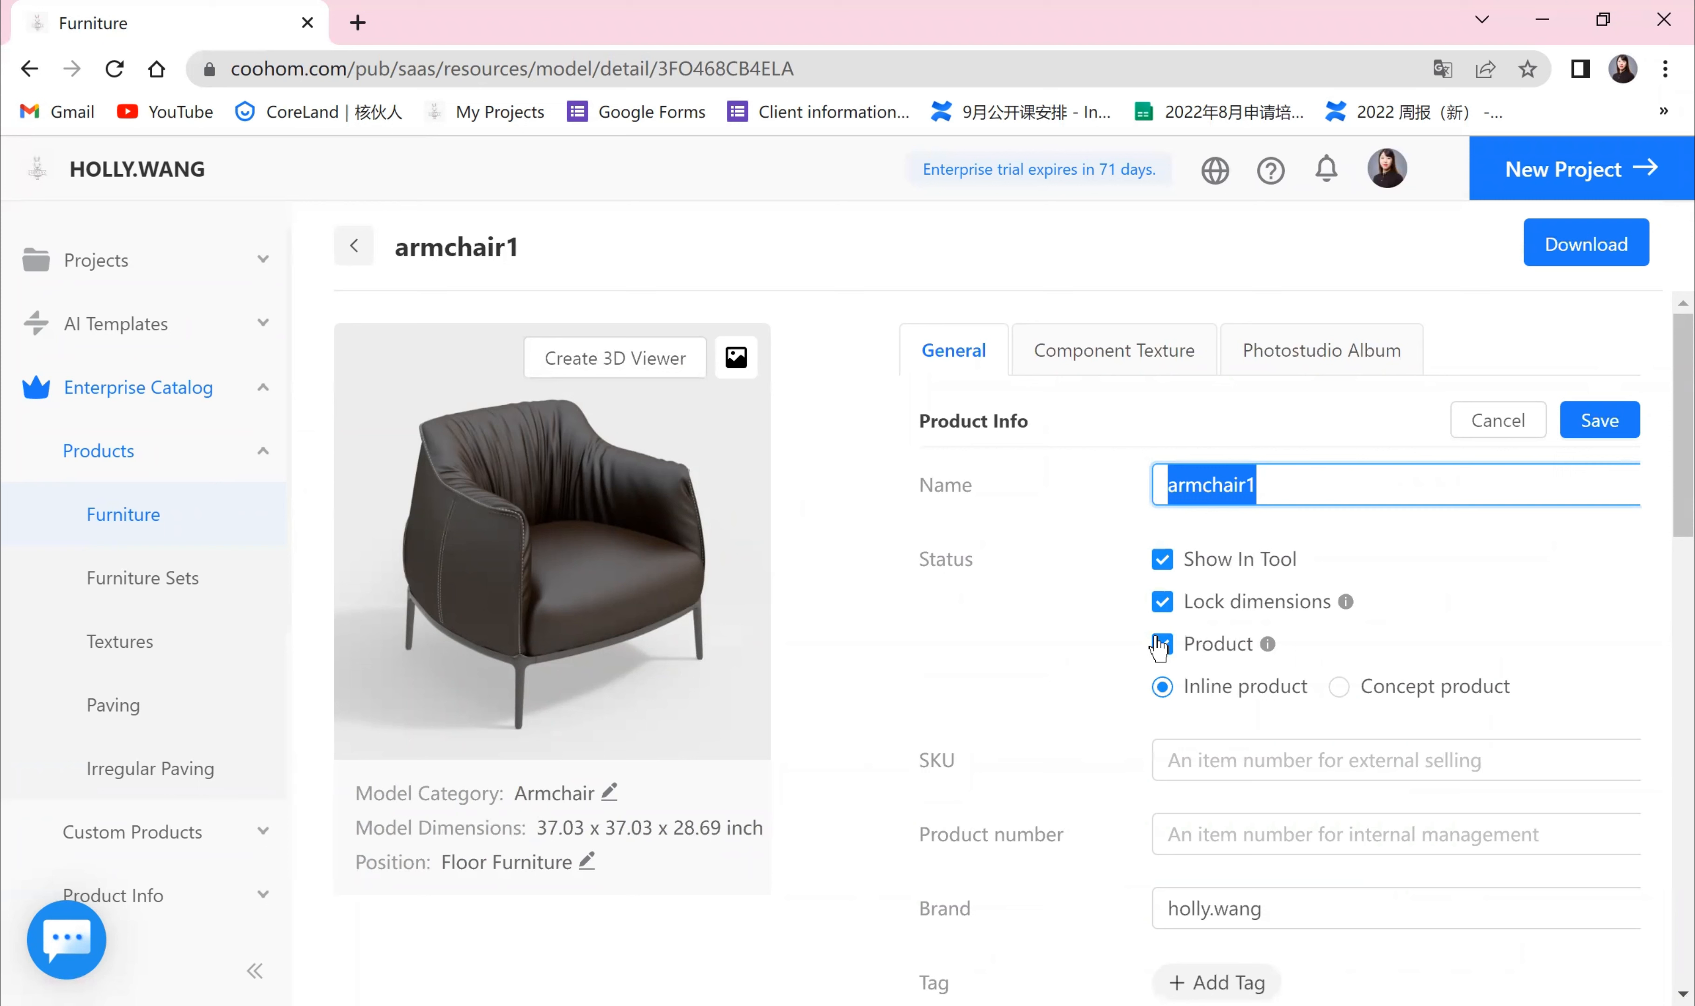
# Step: Look through the armchair's product info fields, keeping dimensions locked, and save the general details
pyautogui.click(1162, 602)
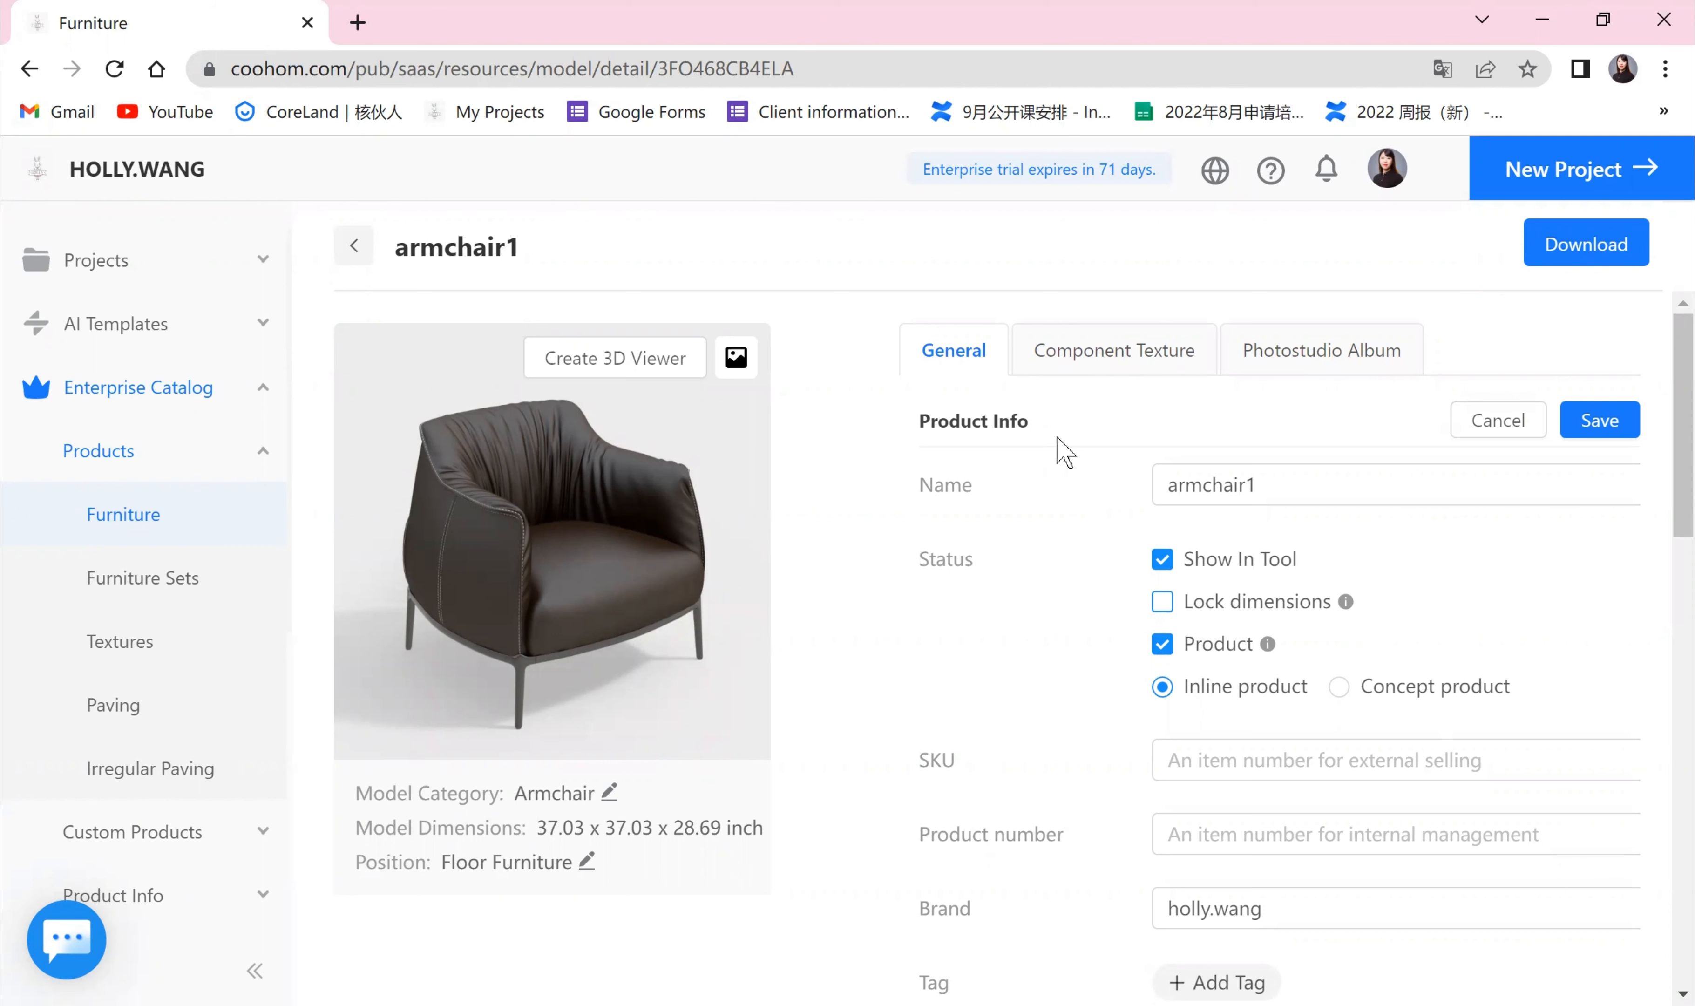
pyautogui.click(1161, 603)
pyautogui.scroll(-2, 930, 703)
pyautogui.scroll(2, 934, 705)
pyautogui.scroll(-6, 977, 709)
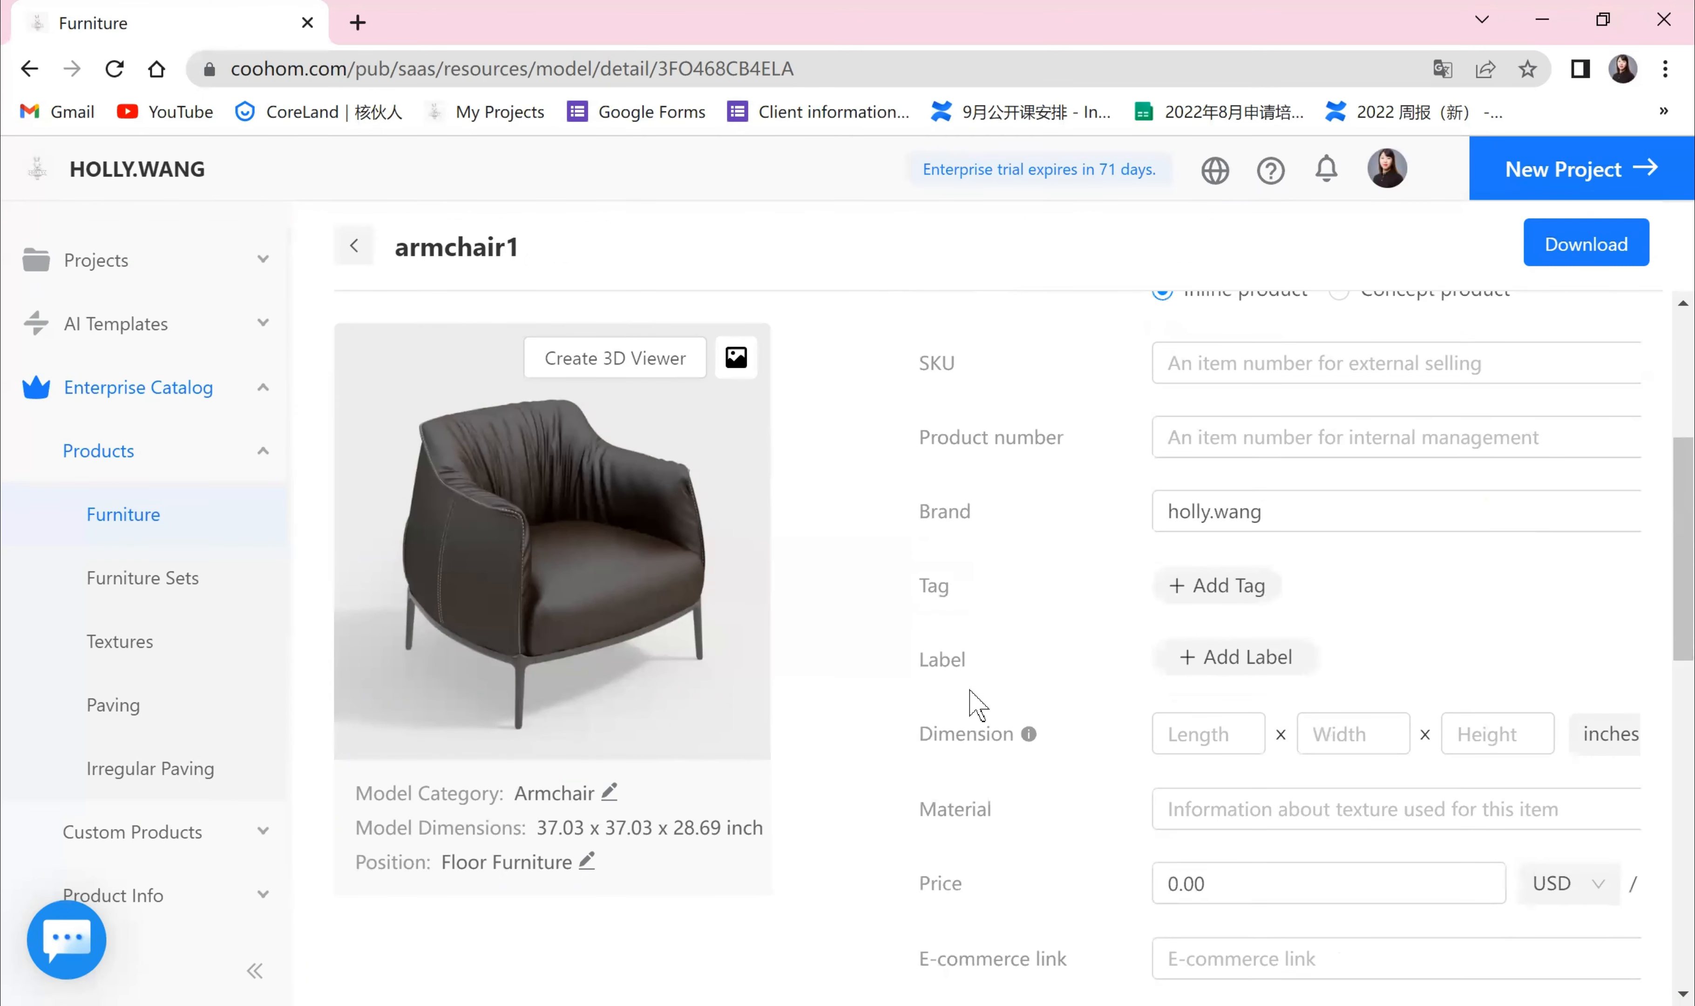
pyautogui.scroll(-2, 970, 702)
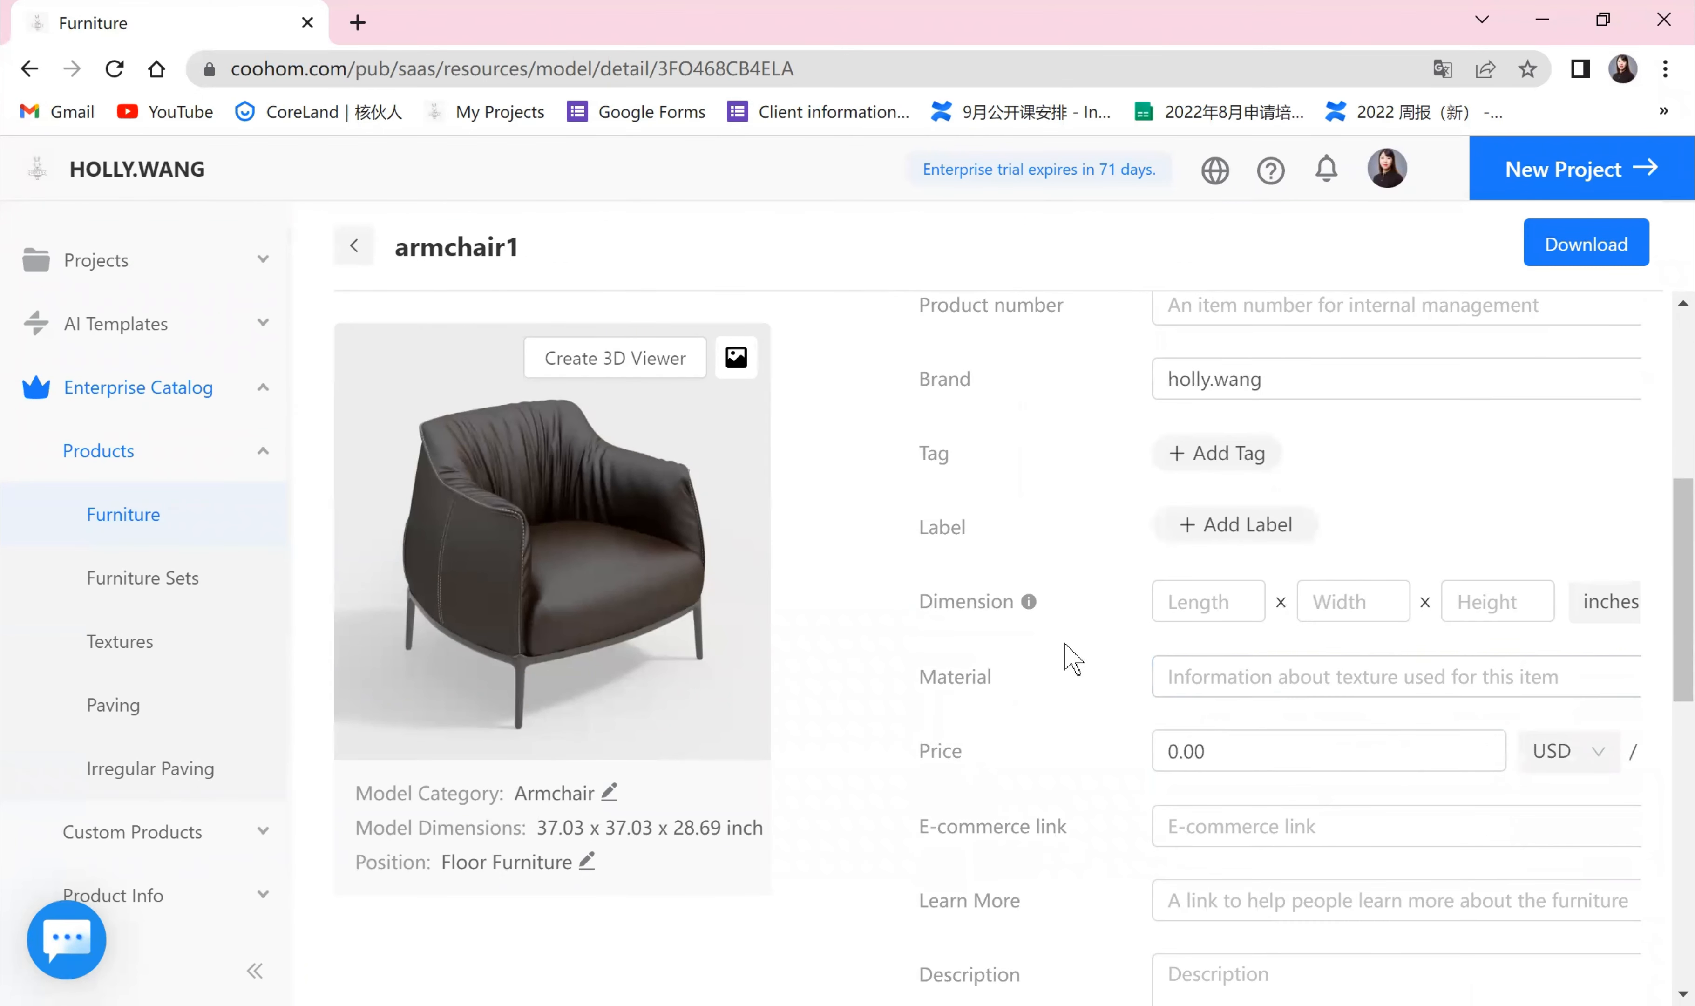
pyautogui.moveTo(1665, 577); pyautogui.dragTo(1665, 854)
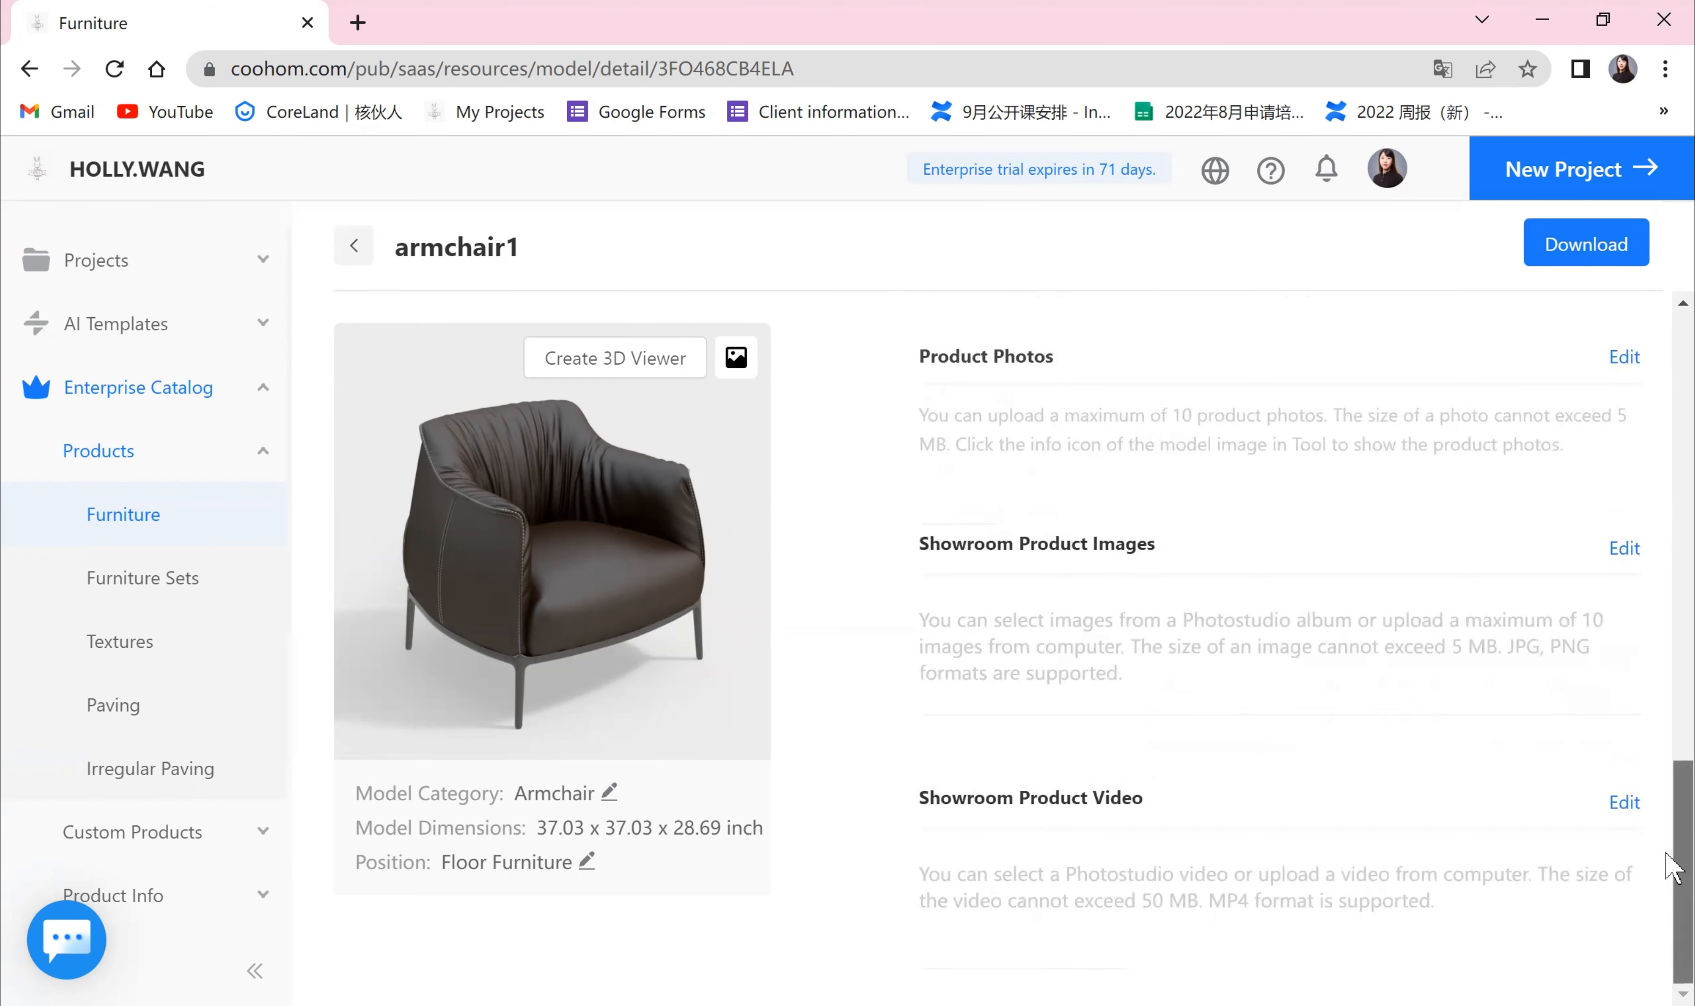
pyautogui.scroll(10, 1319, 364)
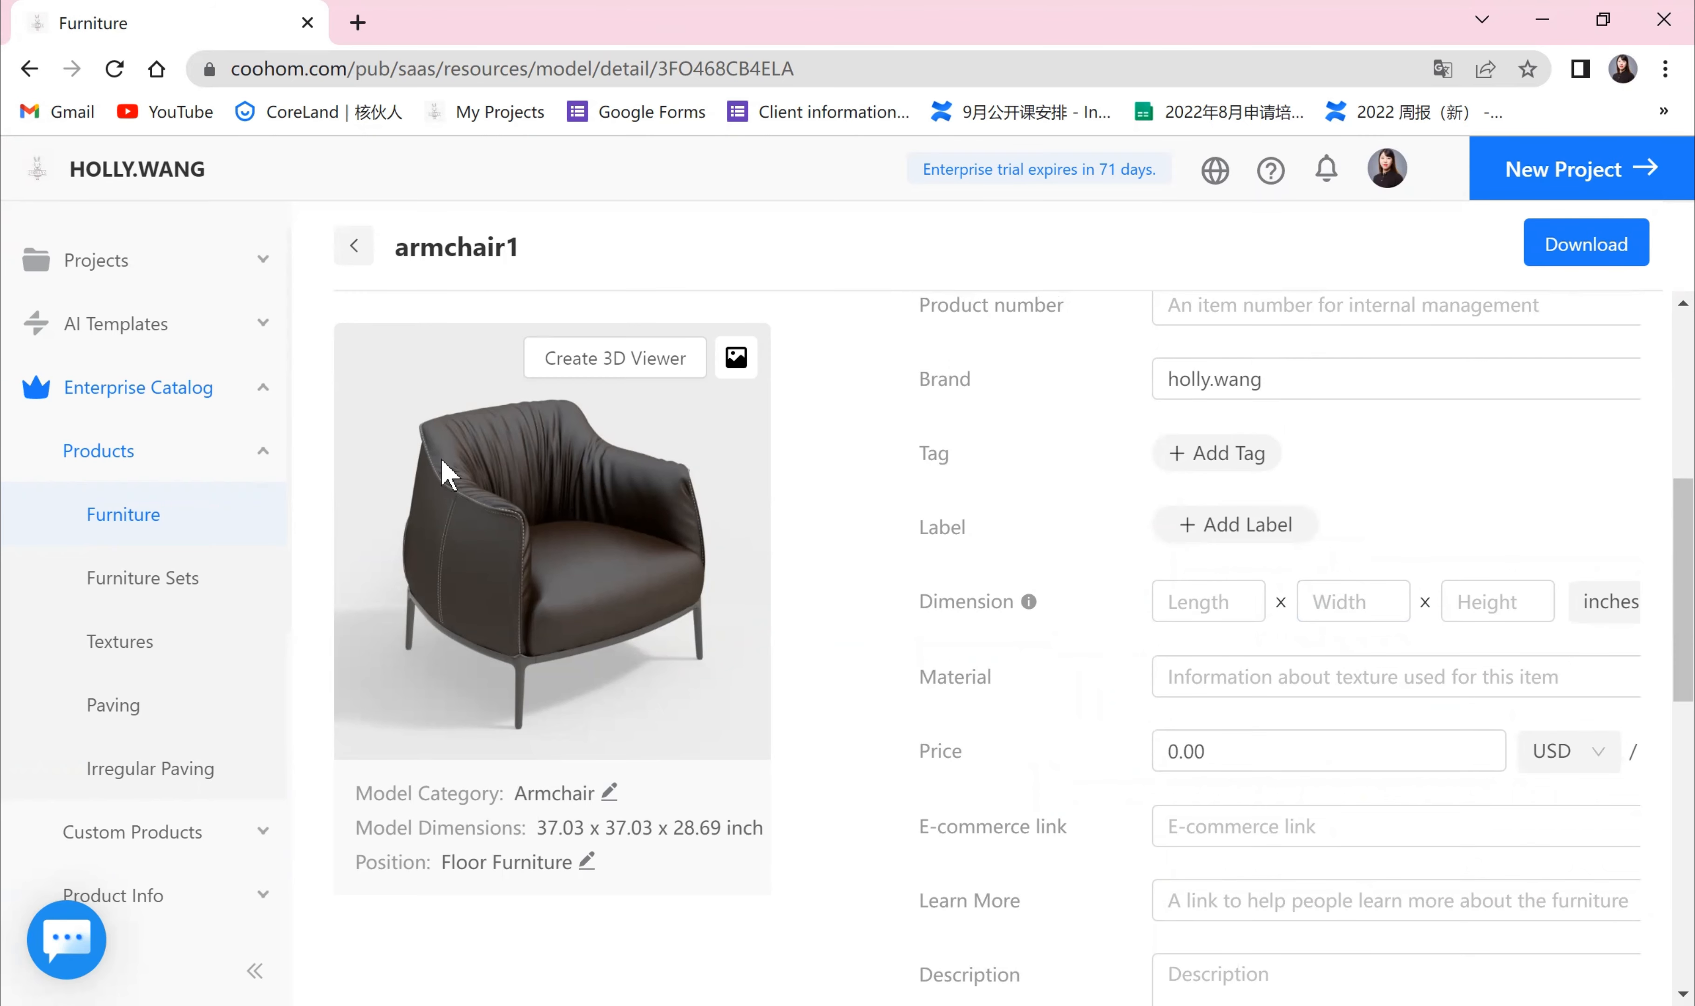
pyautogui.scroll(5, 1211, 461)
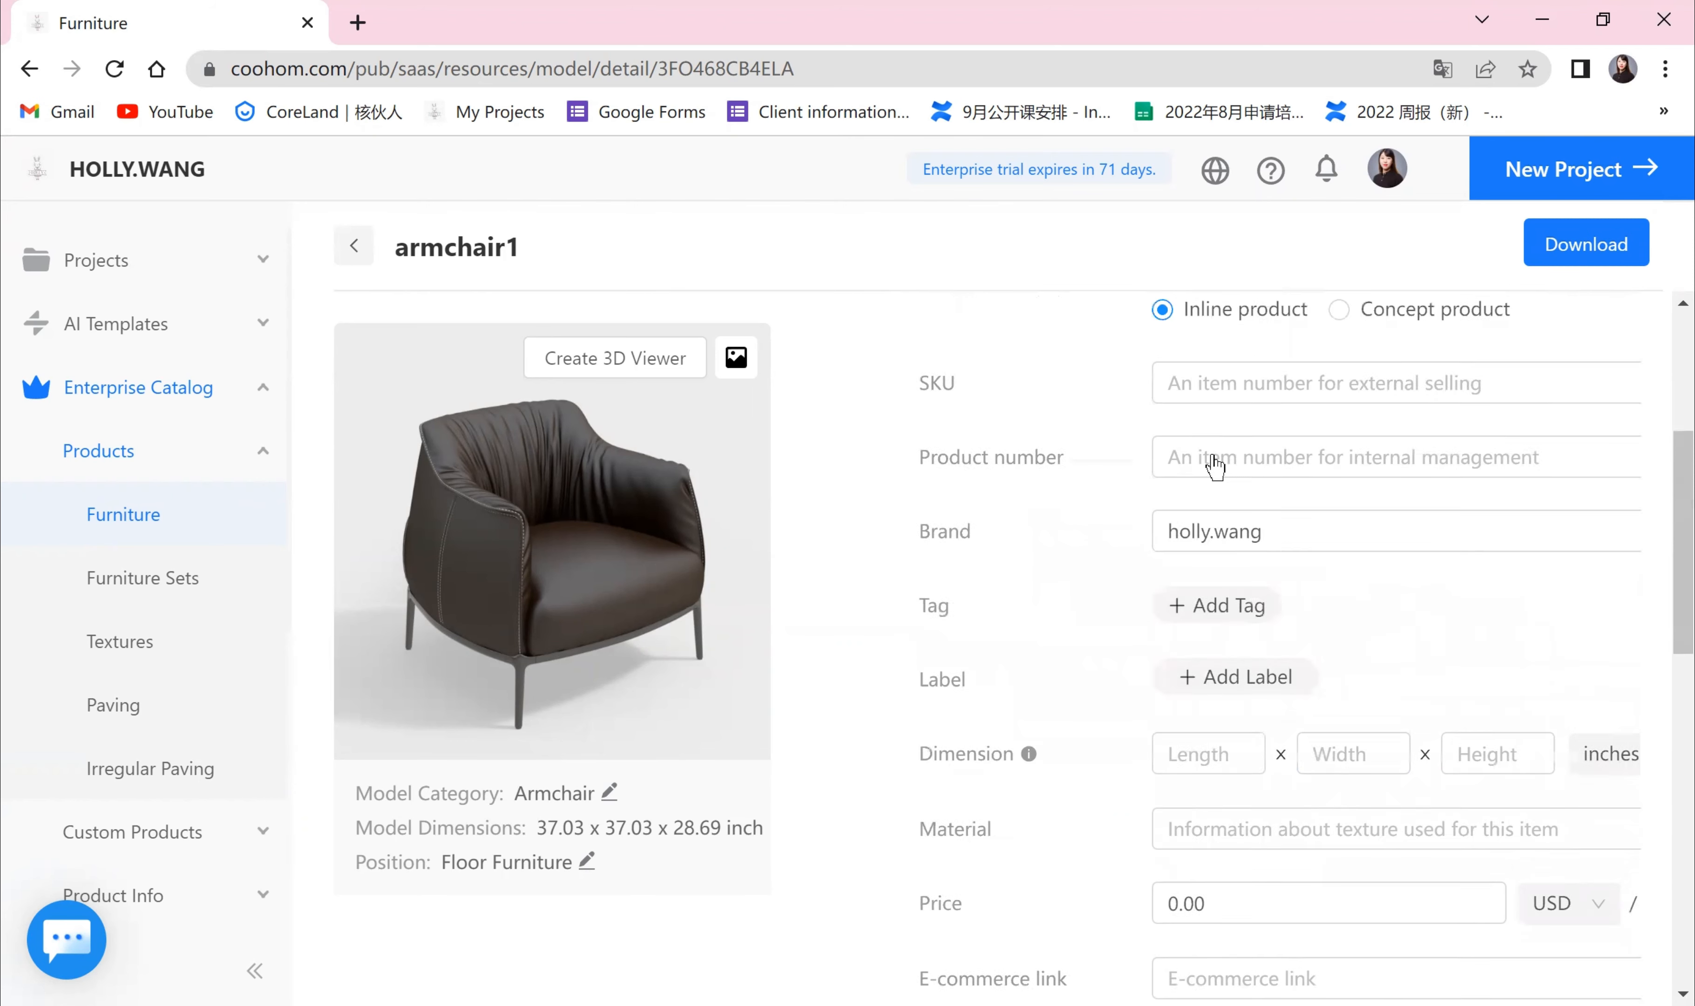
pyautogui.scroll(-7, 1196, 740)
pyautogui.scroll(8, 1400, 776)
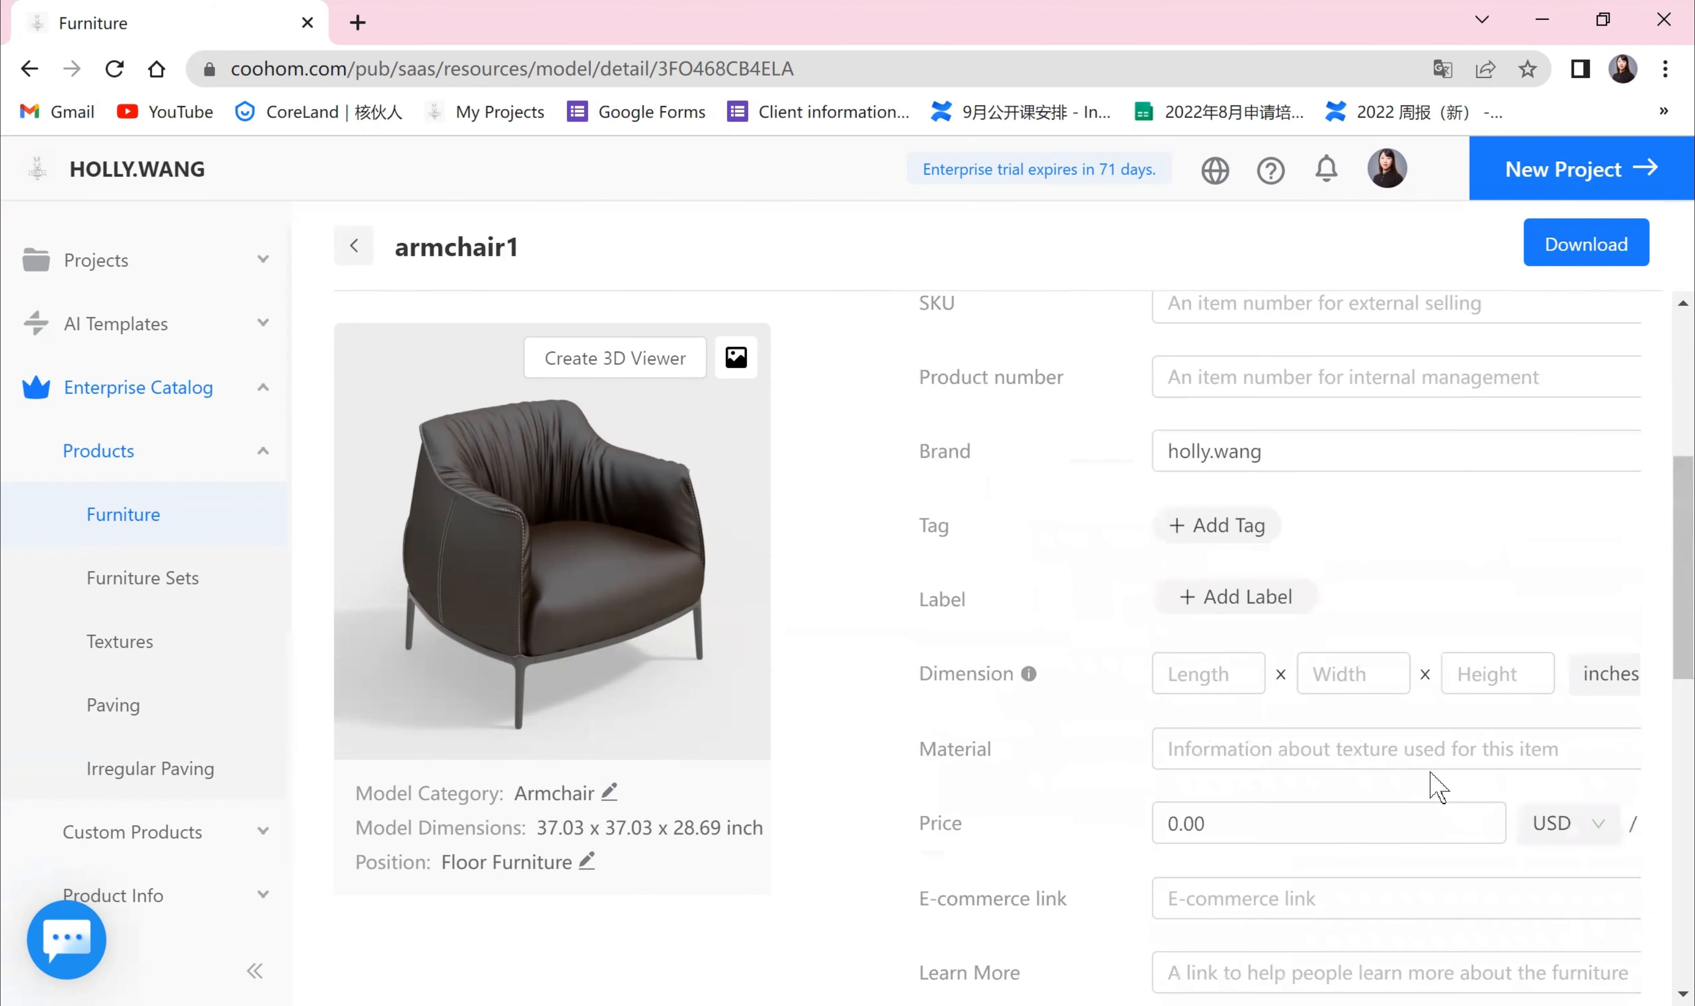
pyautogui.click(1606, 421)
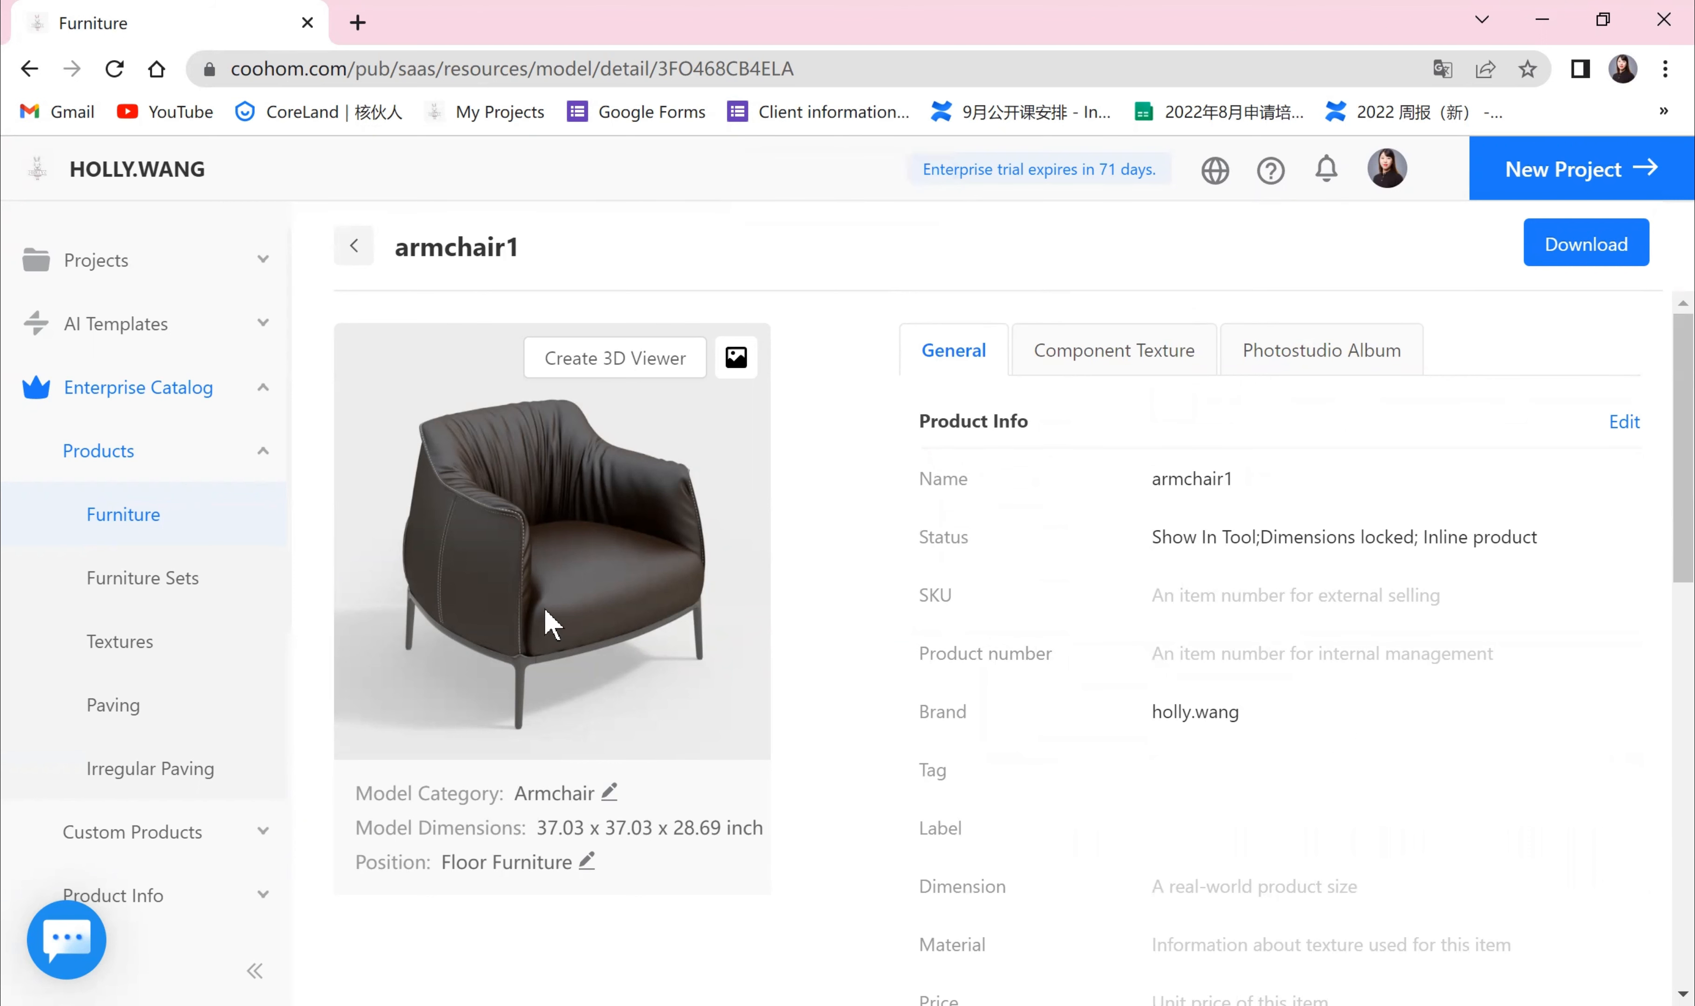
# Step: Open the component texture editor and orbit around the armchair, selecting its upholstery component to inspect it
pyautogui.scroll(-4, 619, 461)
pyautogui.scroll(4, 1028, 633)
pyautogui.click(1138, 352)
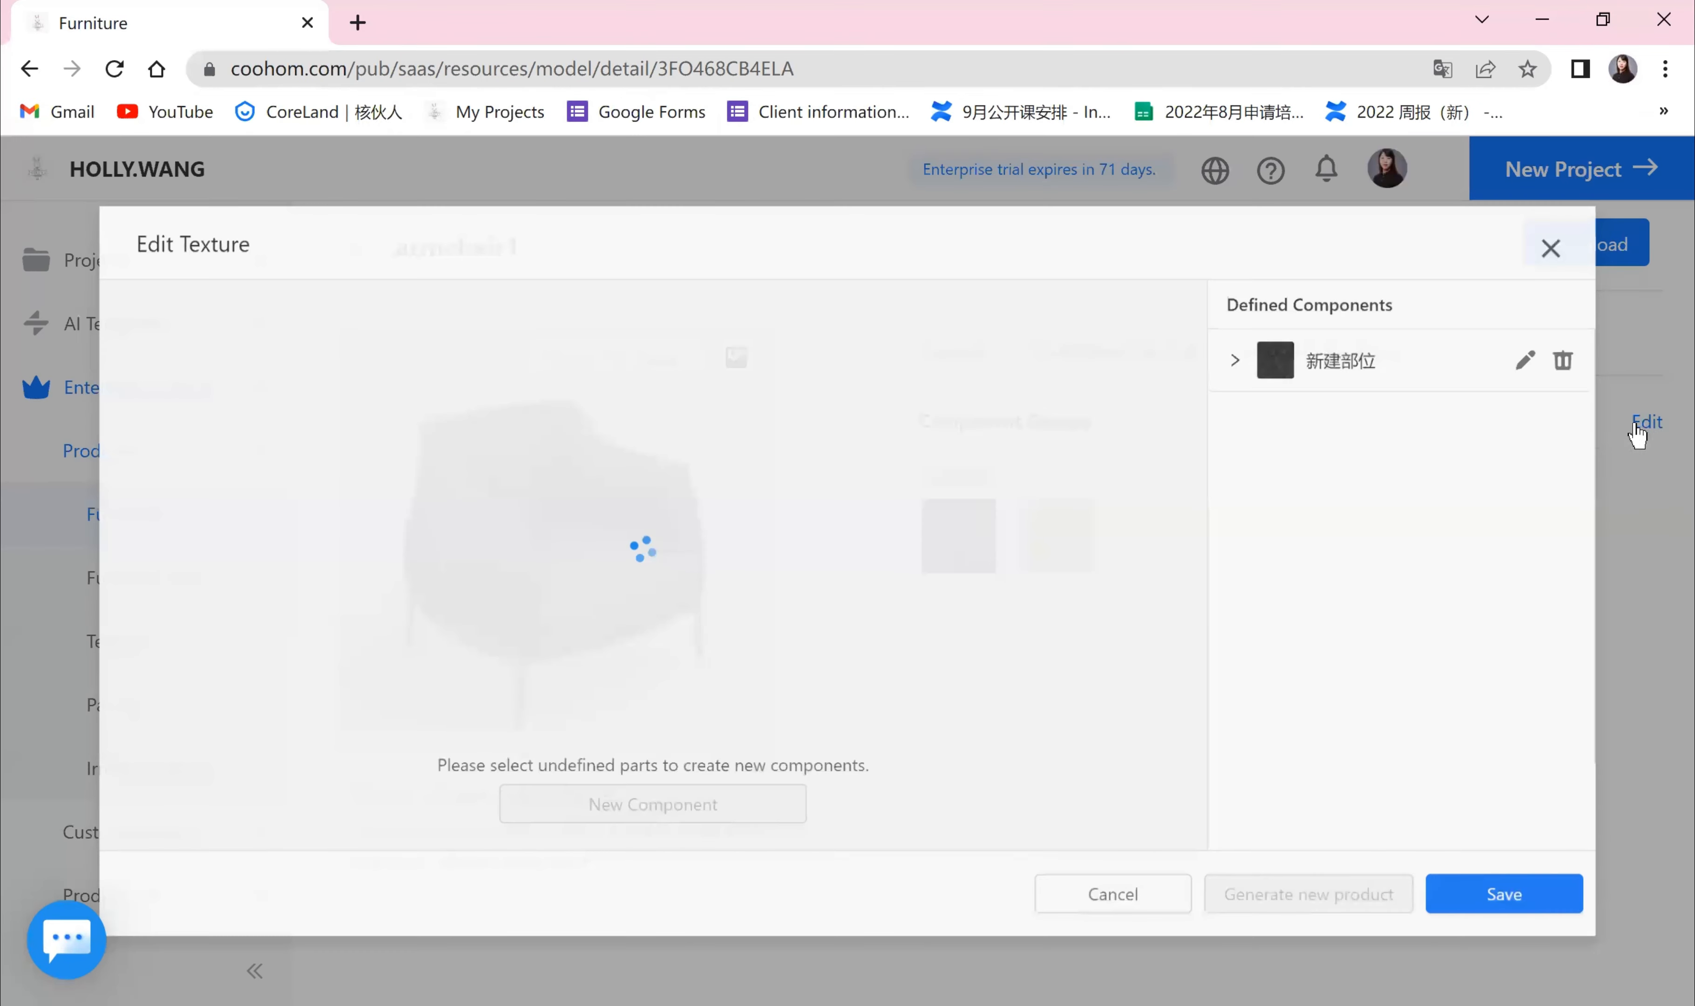
pyautogui.click(1641, 425)
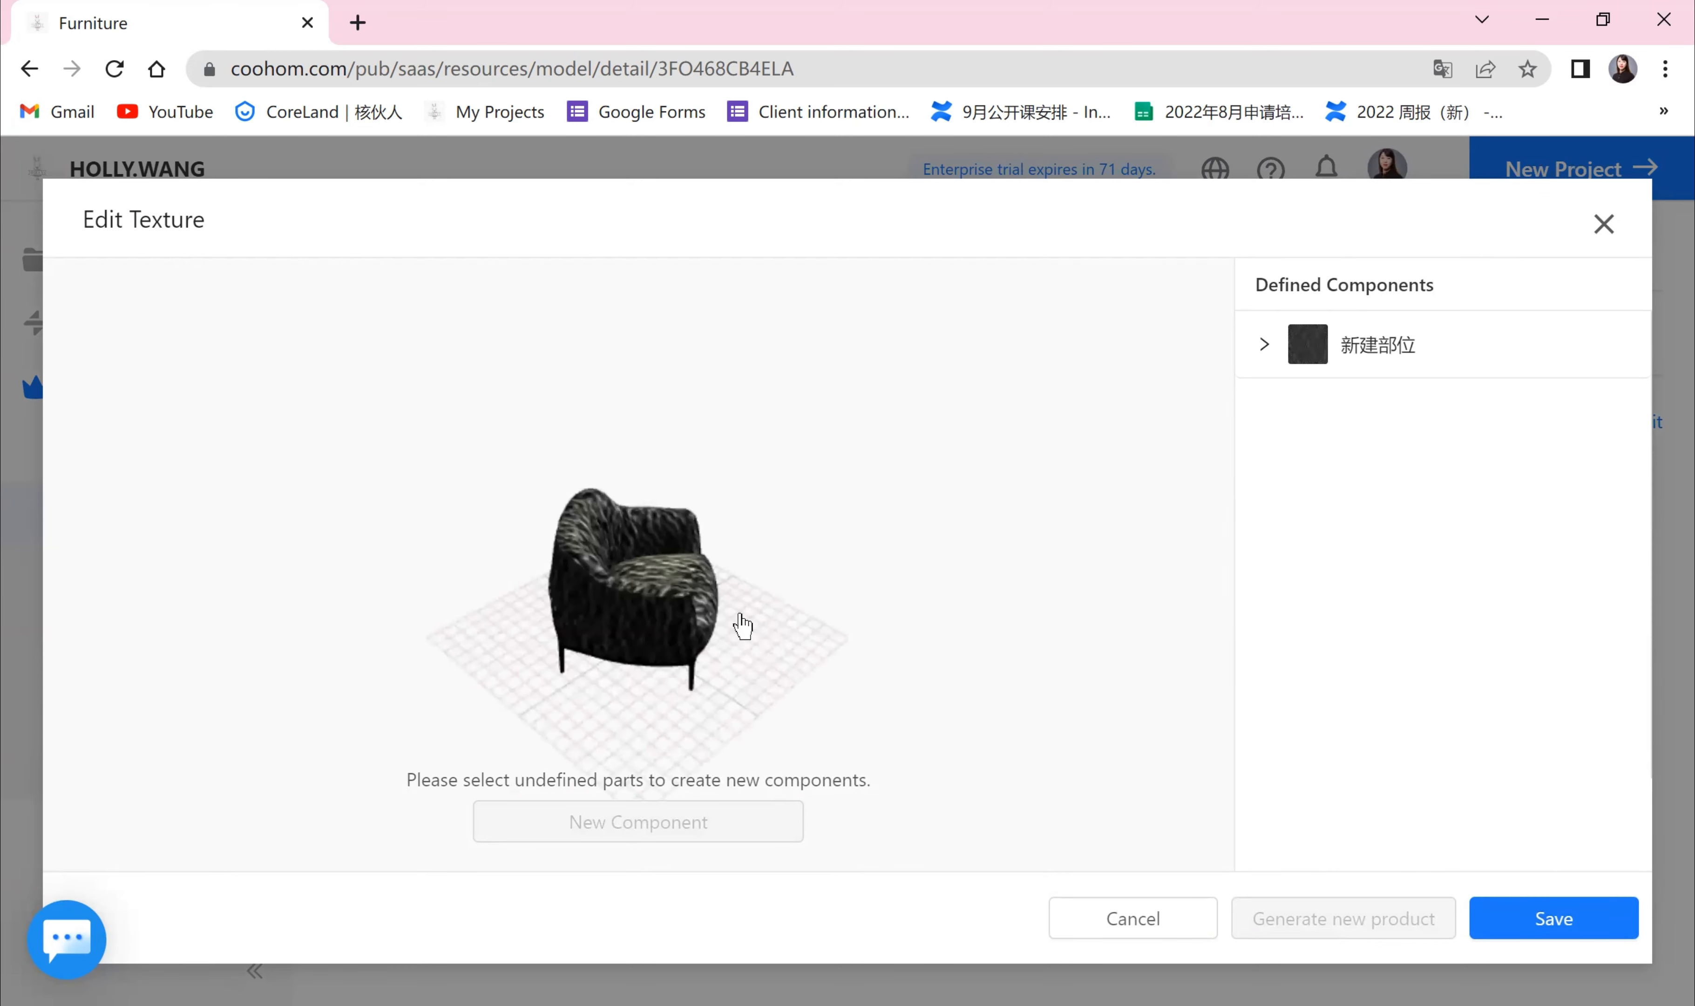
pyautogui.moveTo(768, 624); pyautogui.dragTo(673, 598)
pyautogui.click(731, 646)
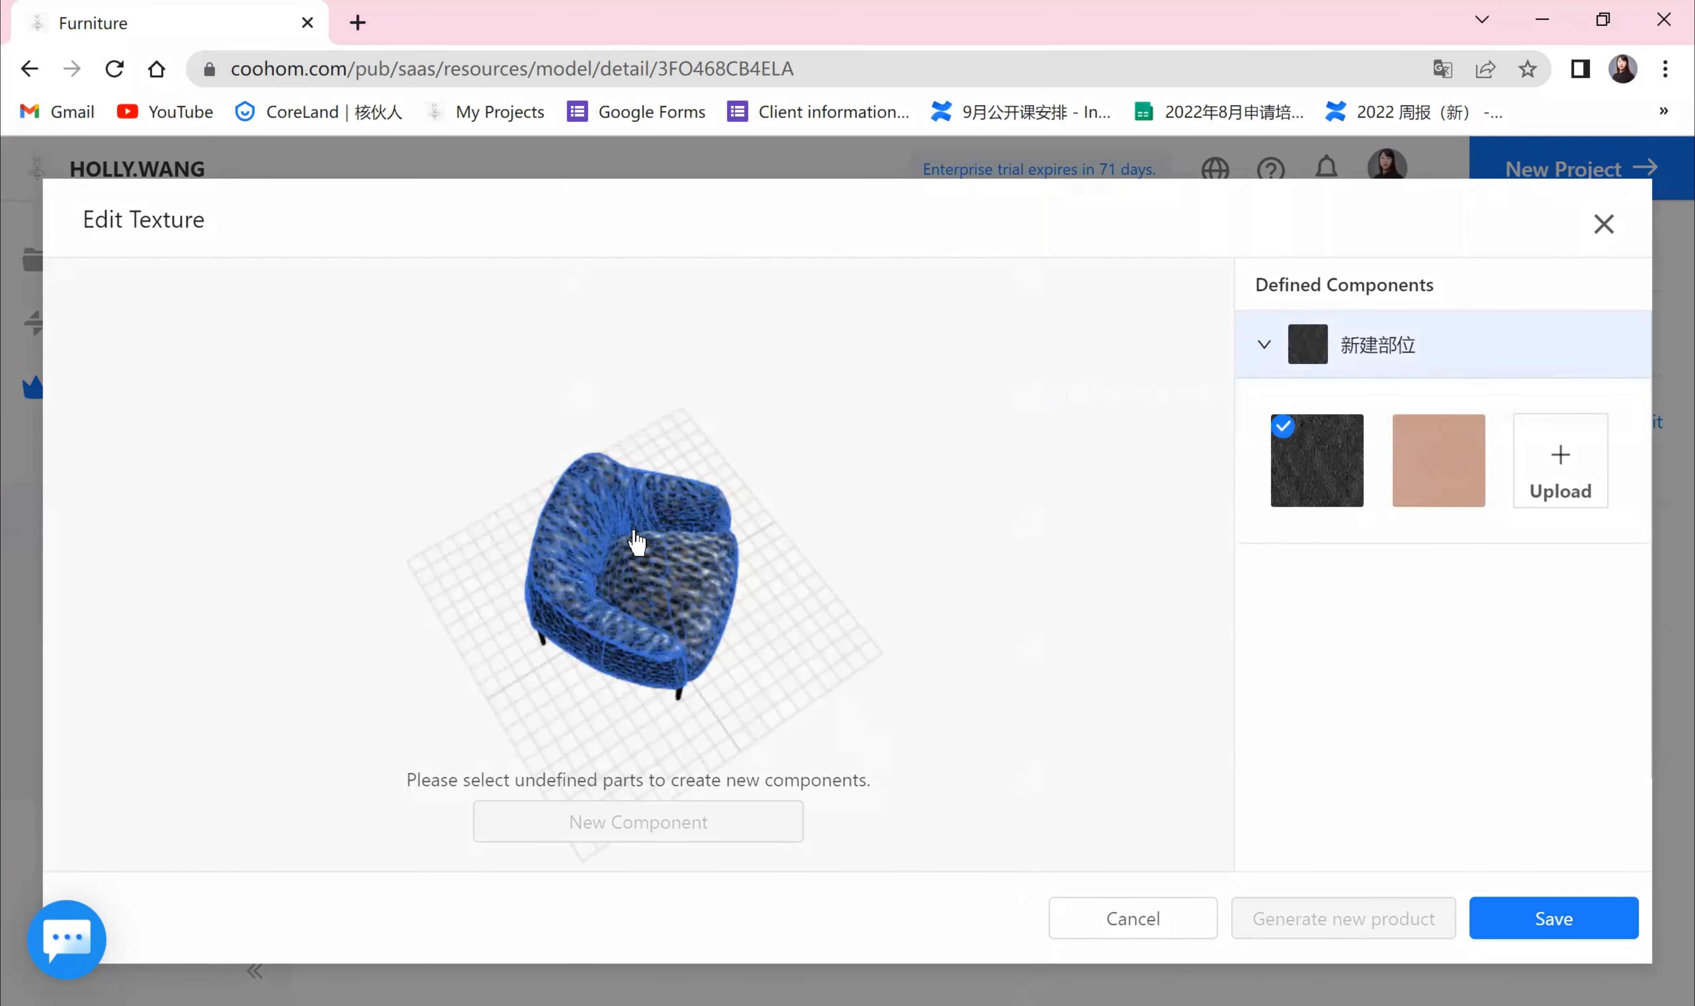
pyautogui.moveTo(802, 625); pyautogui.dragTo(545, 509)
pyautogui.click(545, 508)
pyautogui.click(579, 534)
pyautogui.moveTo(846, 658); pyautogui.dragTo(871, 660)
pyautogui.click(620, 685)
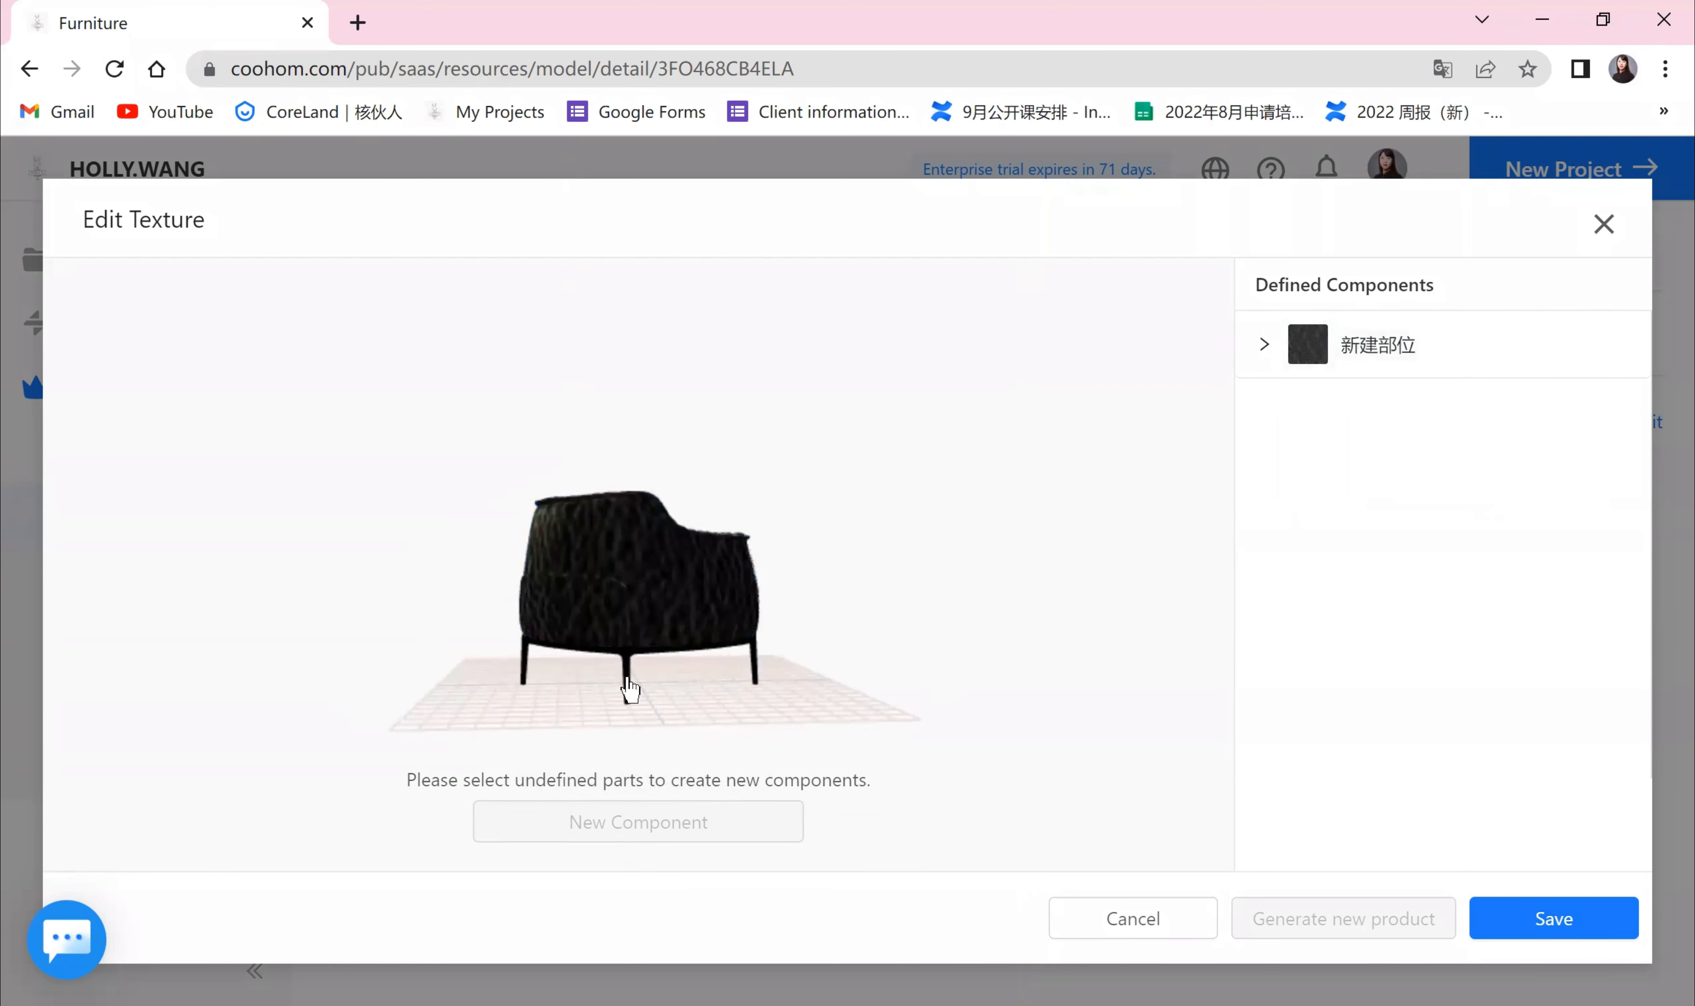
# Step: Add a grey-green texture from the library to the armchair's upholstery component
pyautogui.moveTo(846, 659); pyautogui.dragTo(620, 678)
pyautogui.click(640, 584)
pyautogui.click(1560, 460)
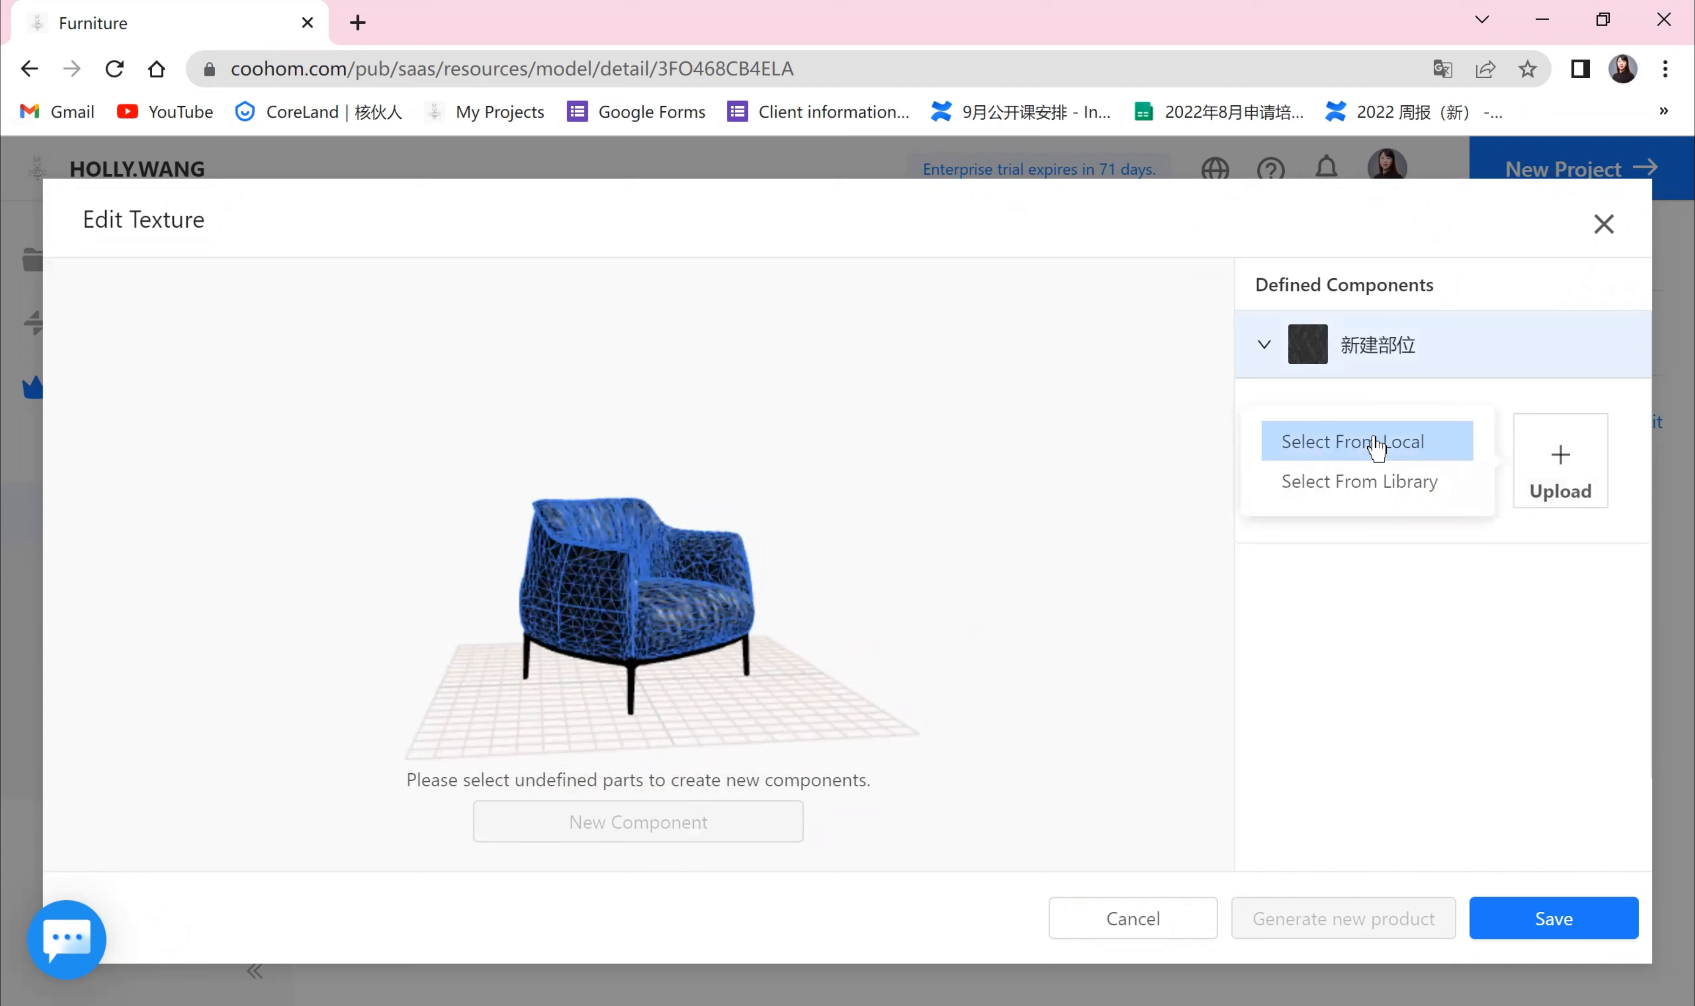
pyautogui.click(1358, 488)
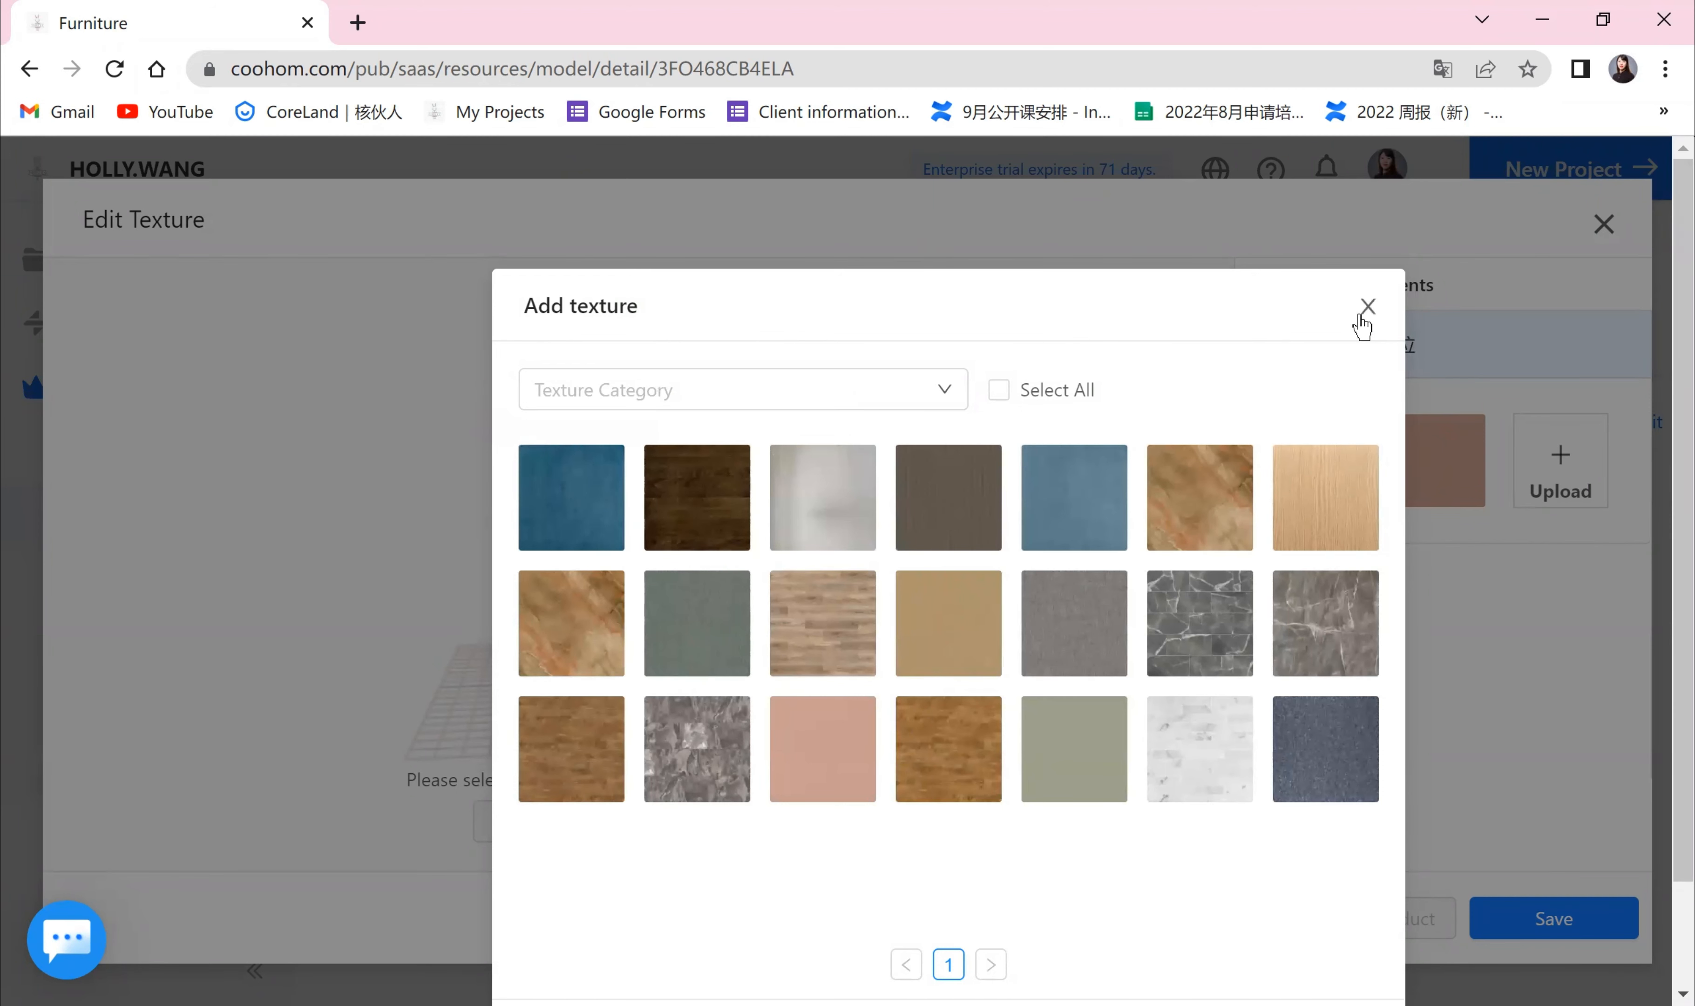
pyautogui.click(1100, 732)
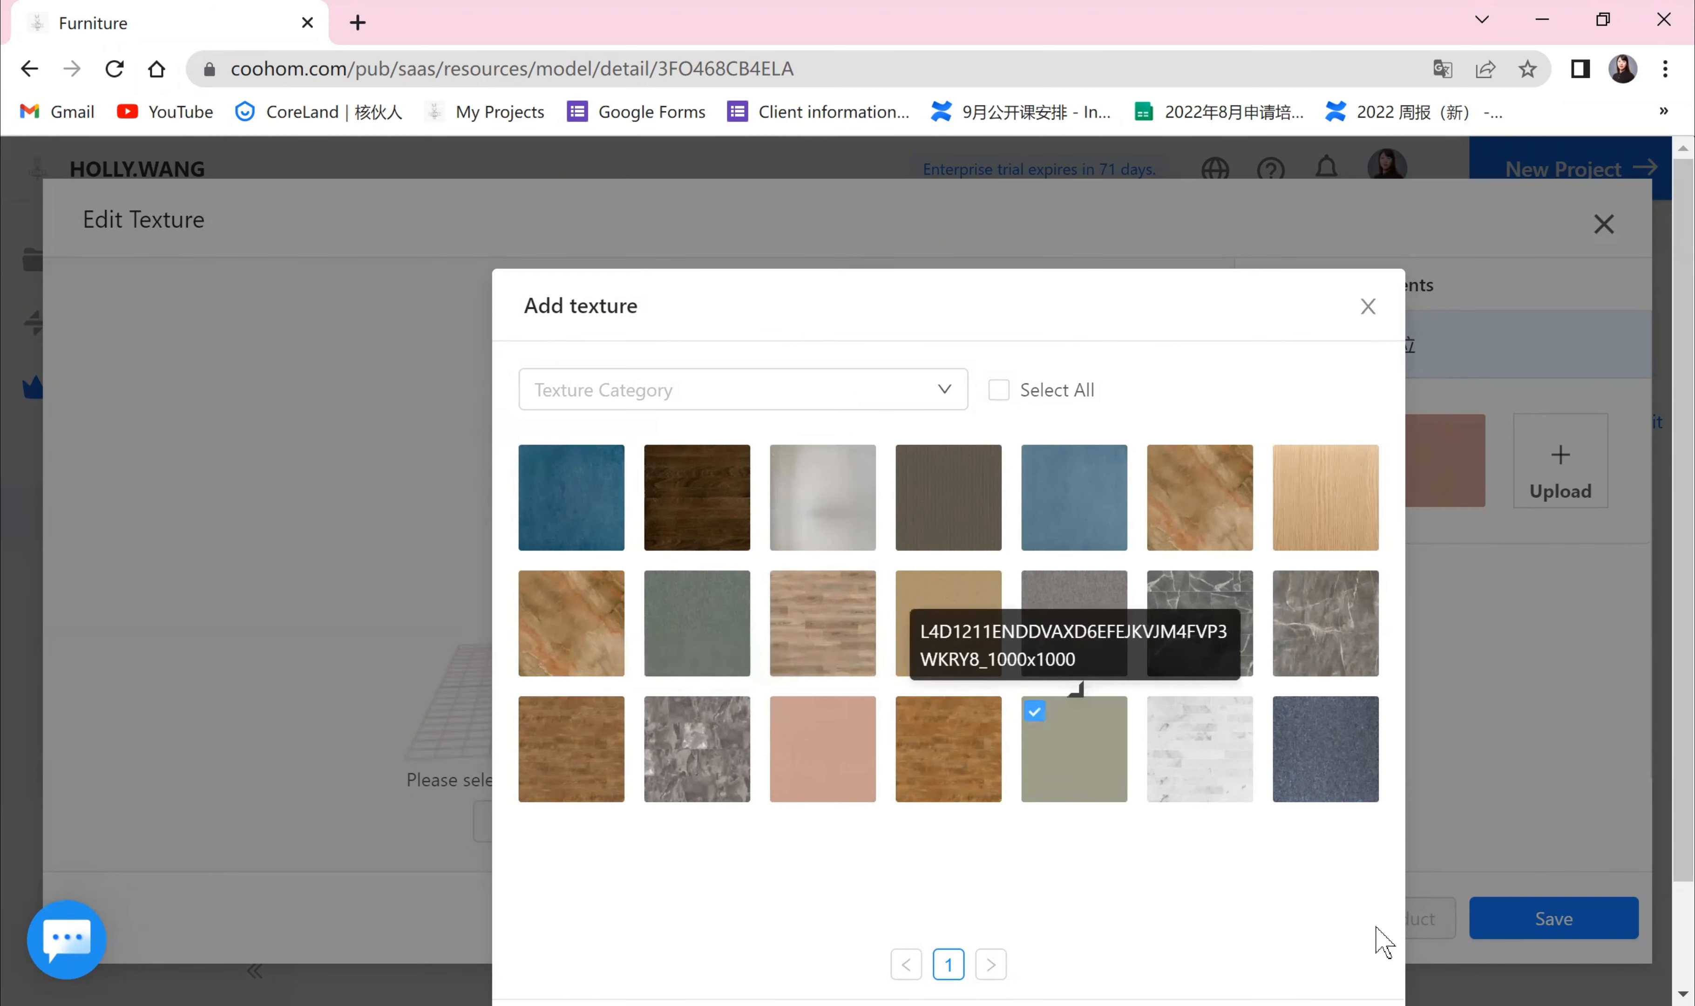
pyautogui.scroll(-3, 1324, 938)
pyautogui.click(1325, 928)
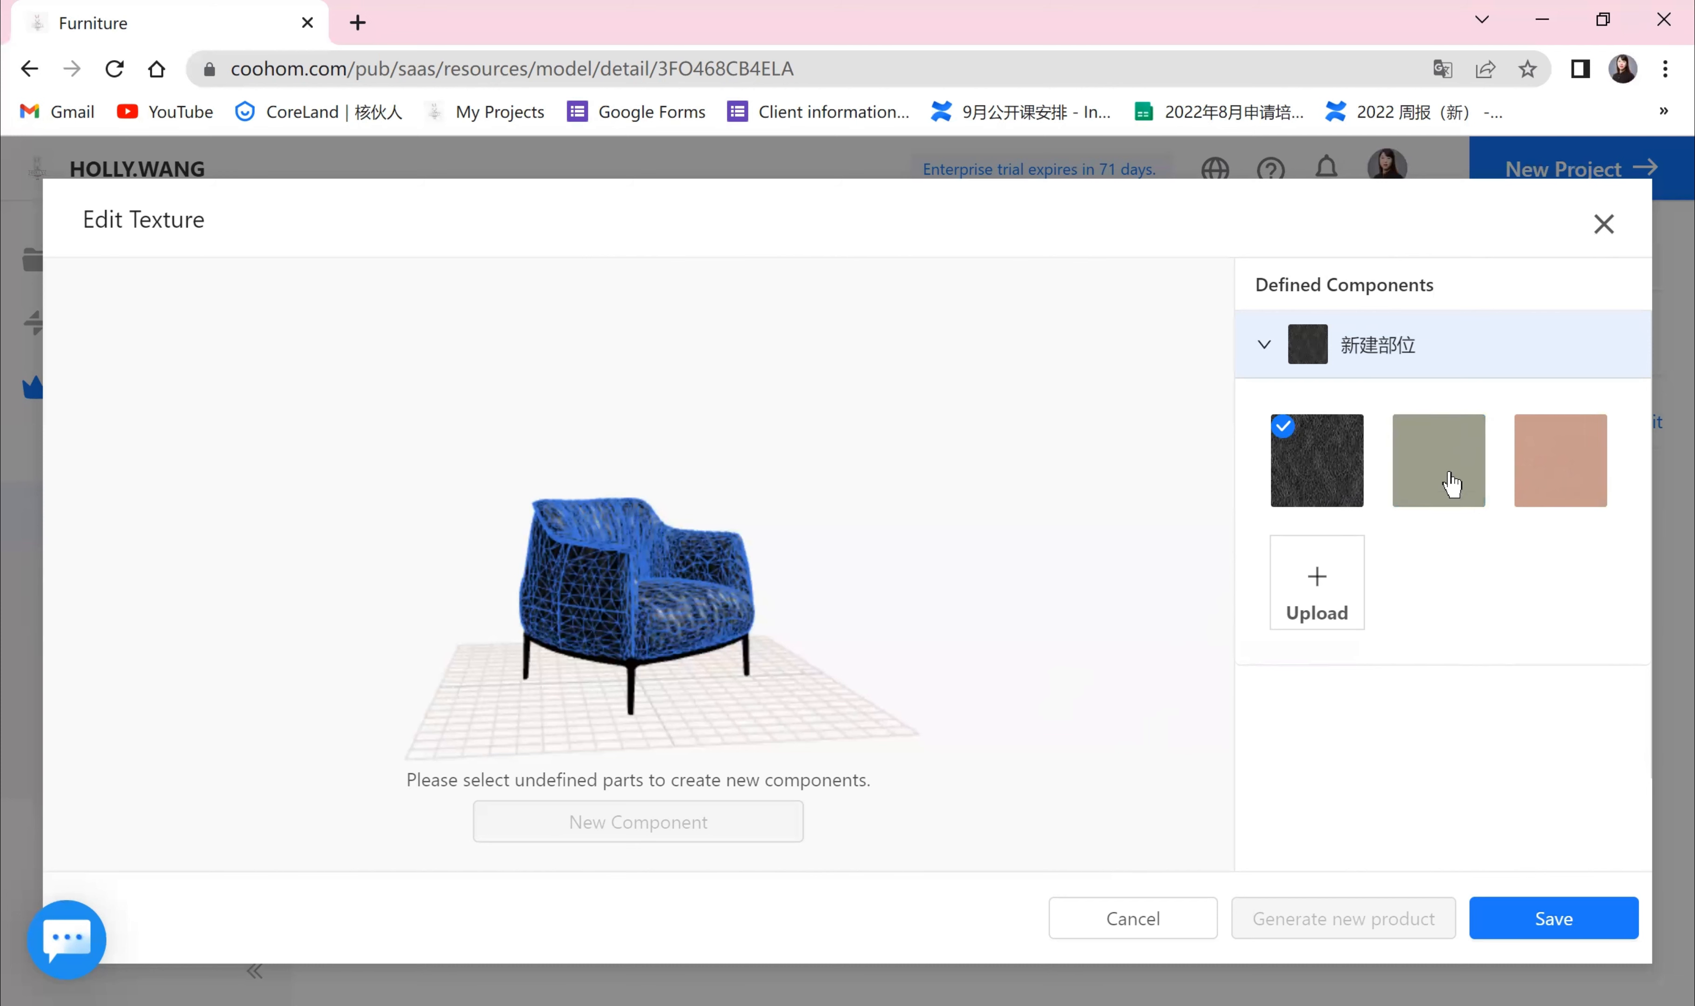
# Step: Preview the new grey-green texture on the armchair and orbit around the model
pyautogui.click(1451, 485)
pyautogui.click(1053, 763)
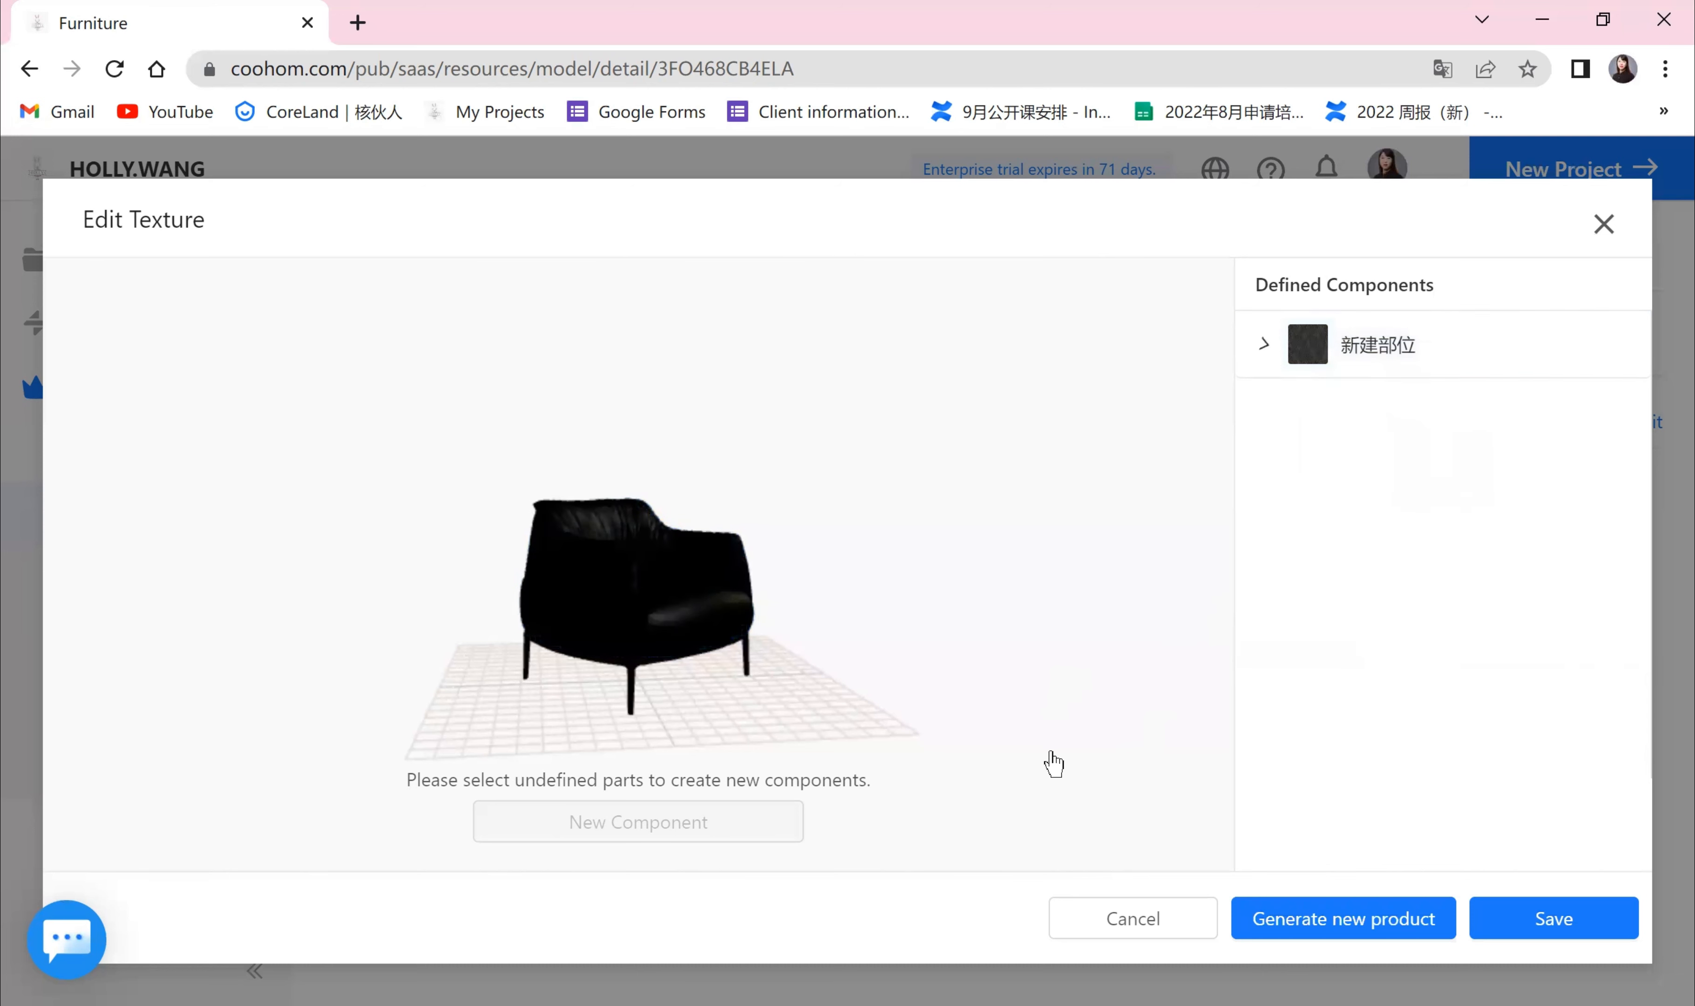
pyautogui.moveTo(870, 761); pyautogui.dragTo(1108, 765)
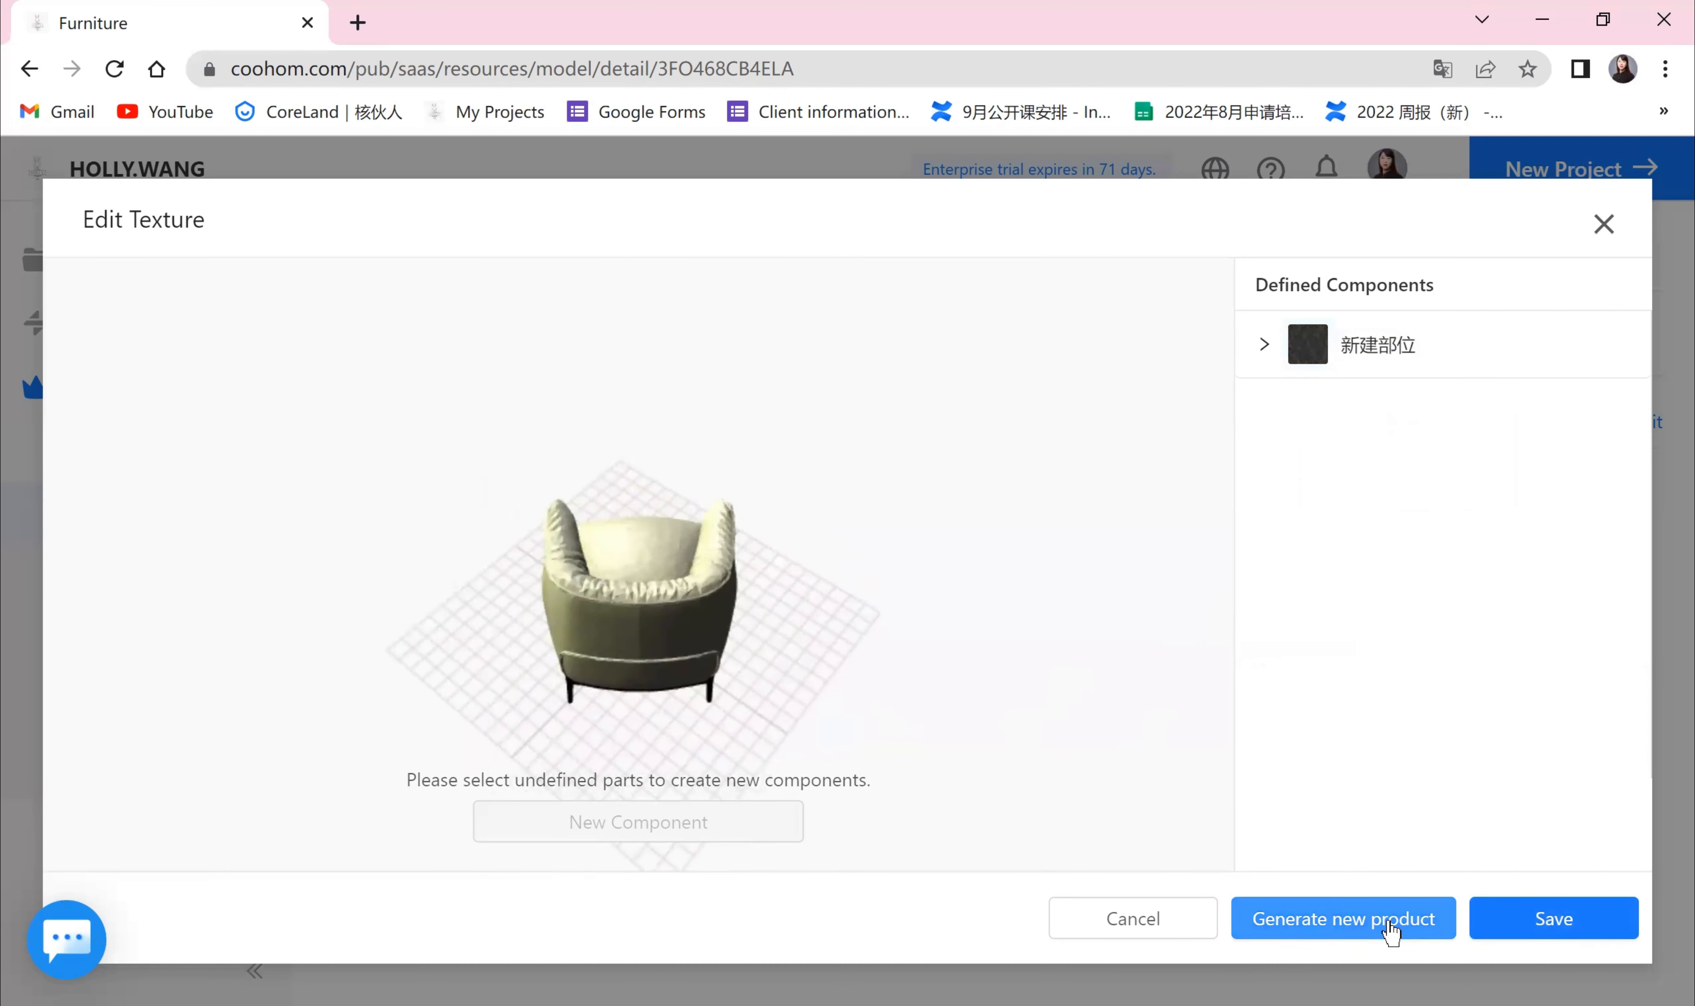
pyautogui.moveTo(1107, 717)
pyautogui.mouseDown()
pyautogui.moveTo(926, 575)
pyautogui.moveTo(867, 651)
pyautogui.moveTo(794, 617)
pyautogui.moveTo(678, 677)
pyautogui.mouseUp()
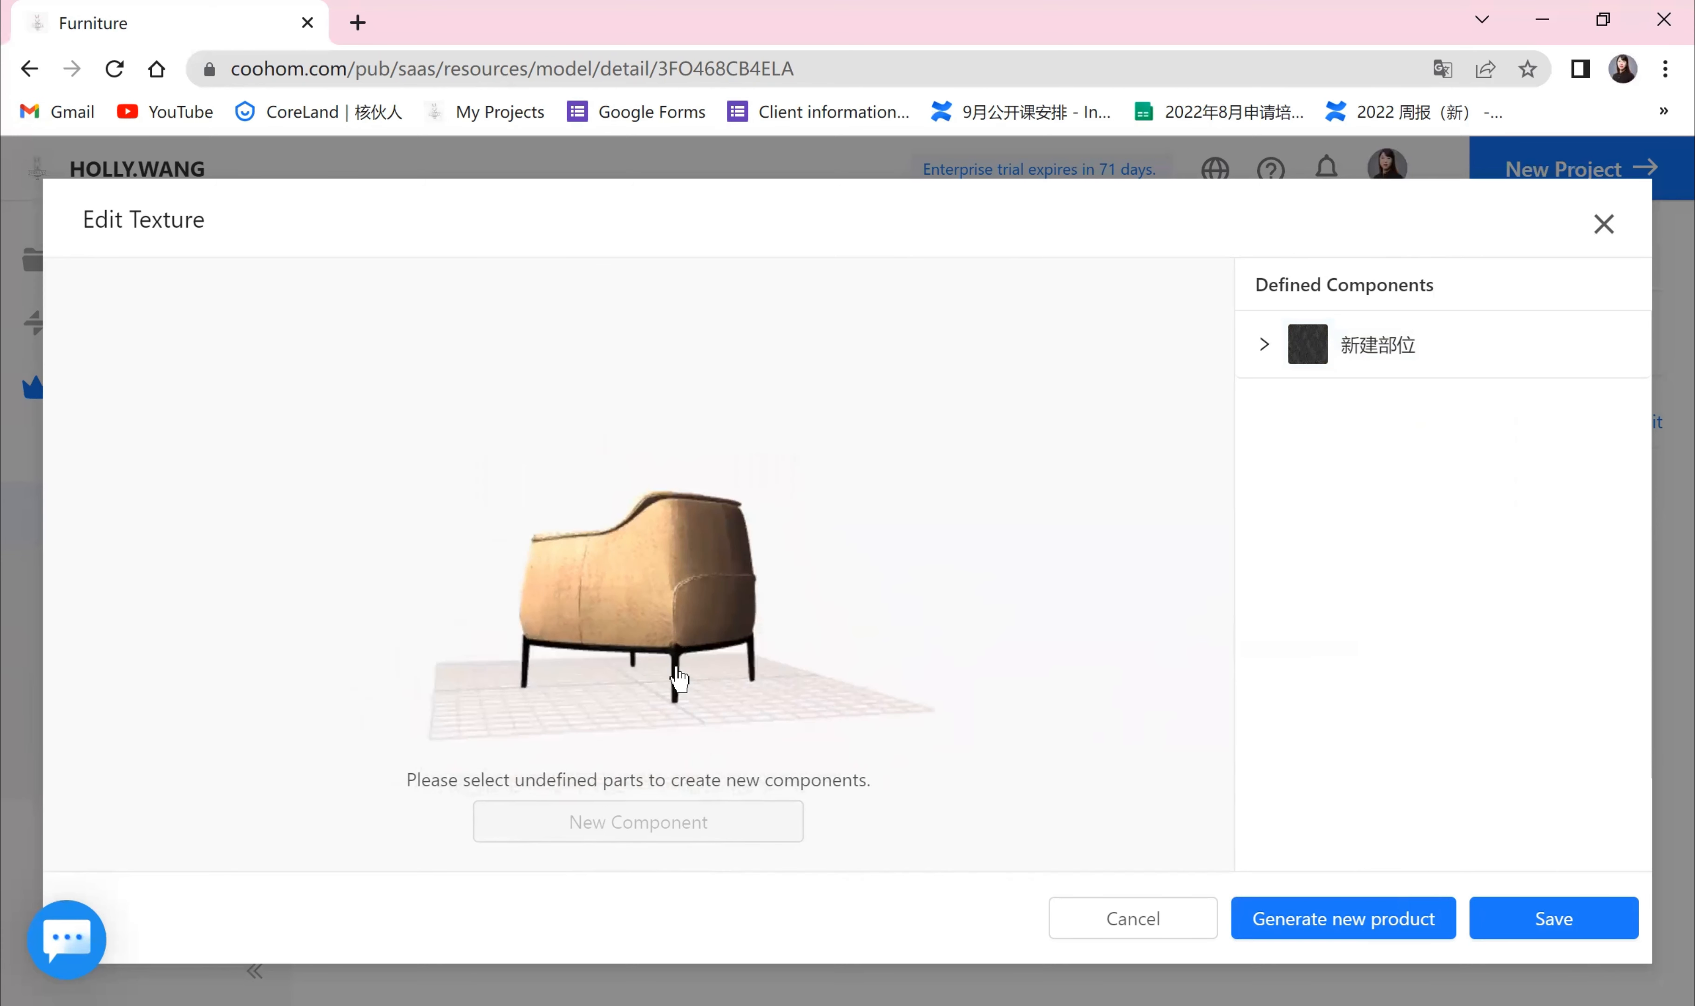
# Step: Check the chair legs as a separate part, then save the component texture setup
pyautogui.click(675, 682)
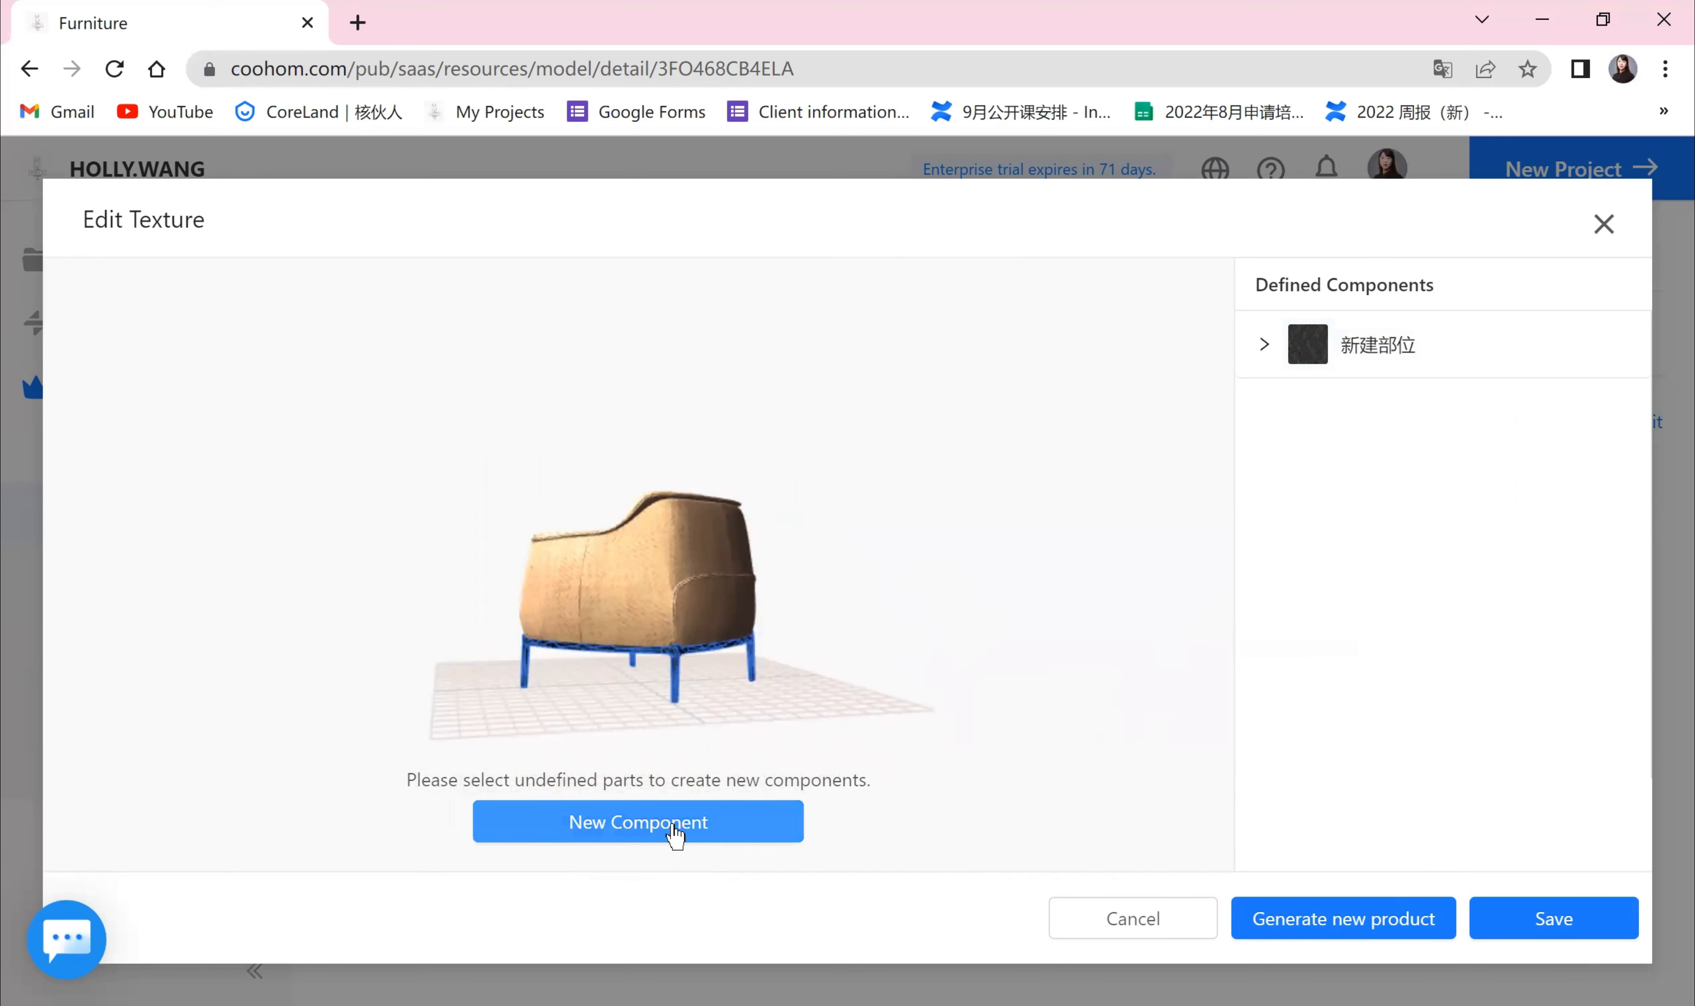
pyautogui.click(950, 627)
pyautogui.moveTo(782, 625); pyautogui.dragTo(1008, 709)
pyautogui.click(1553, 918)
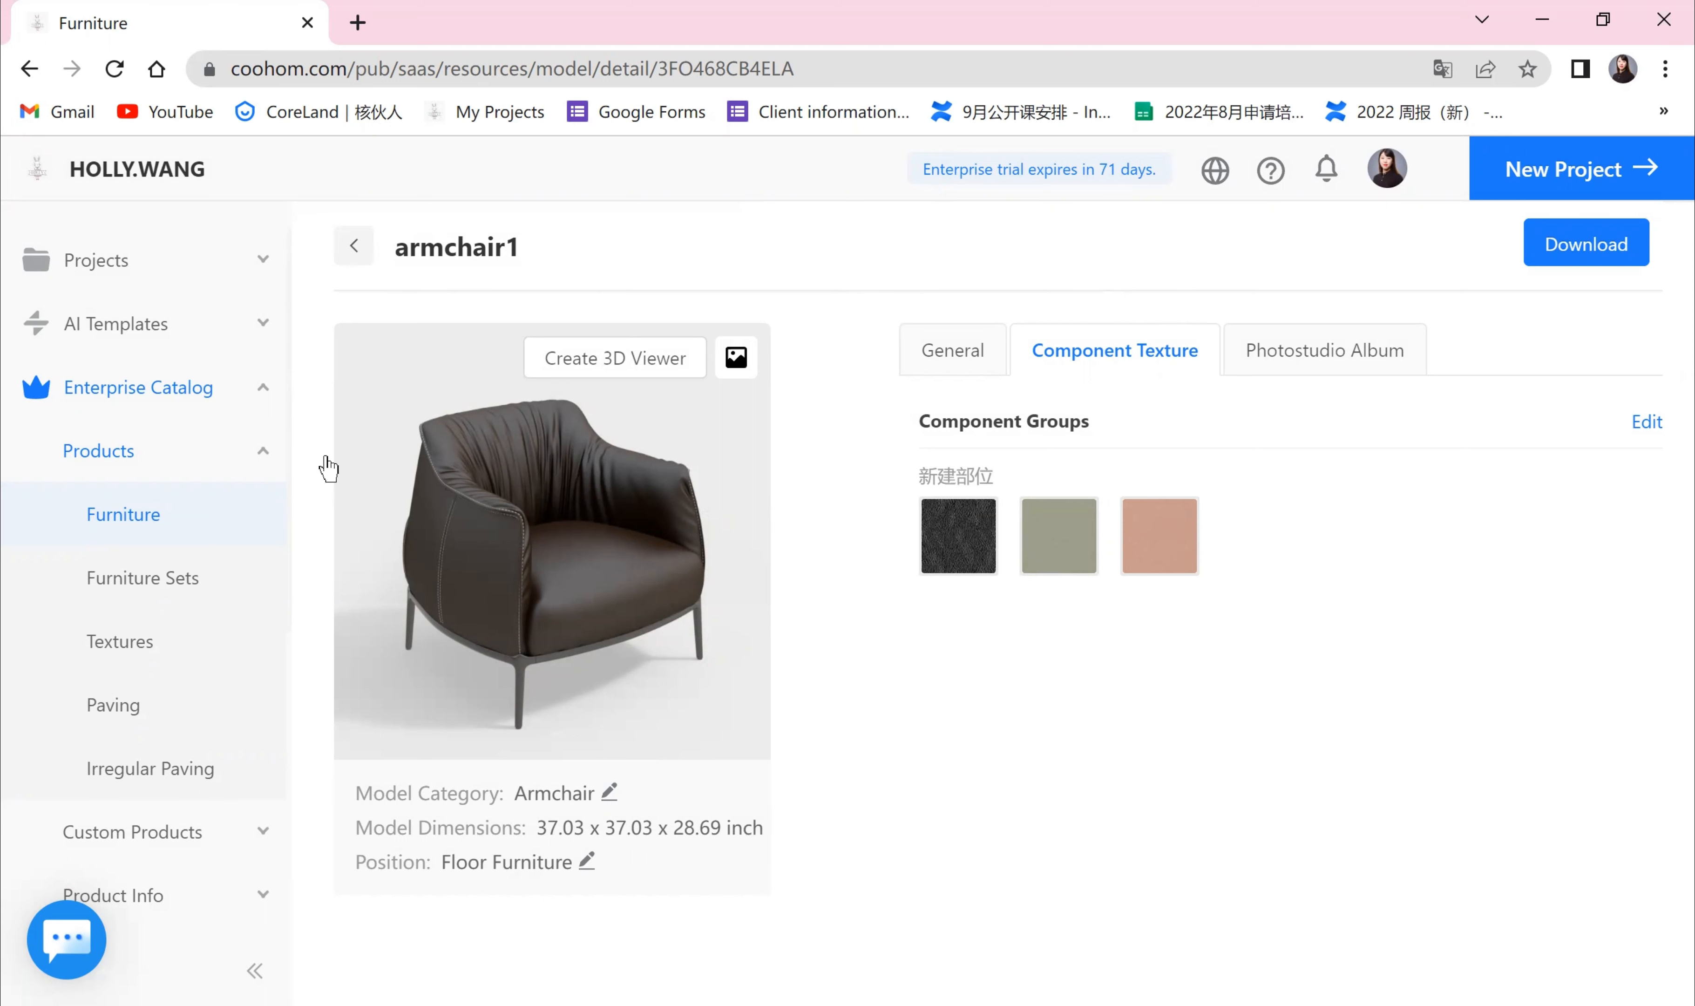
# Step: Return to the Furniture library and open the Photo Studio section
pyautogui.click(143, 533)
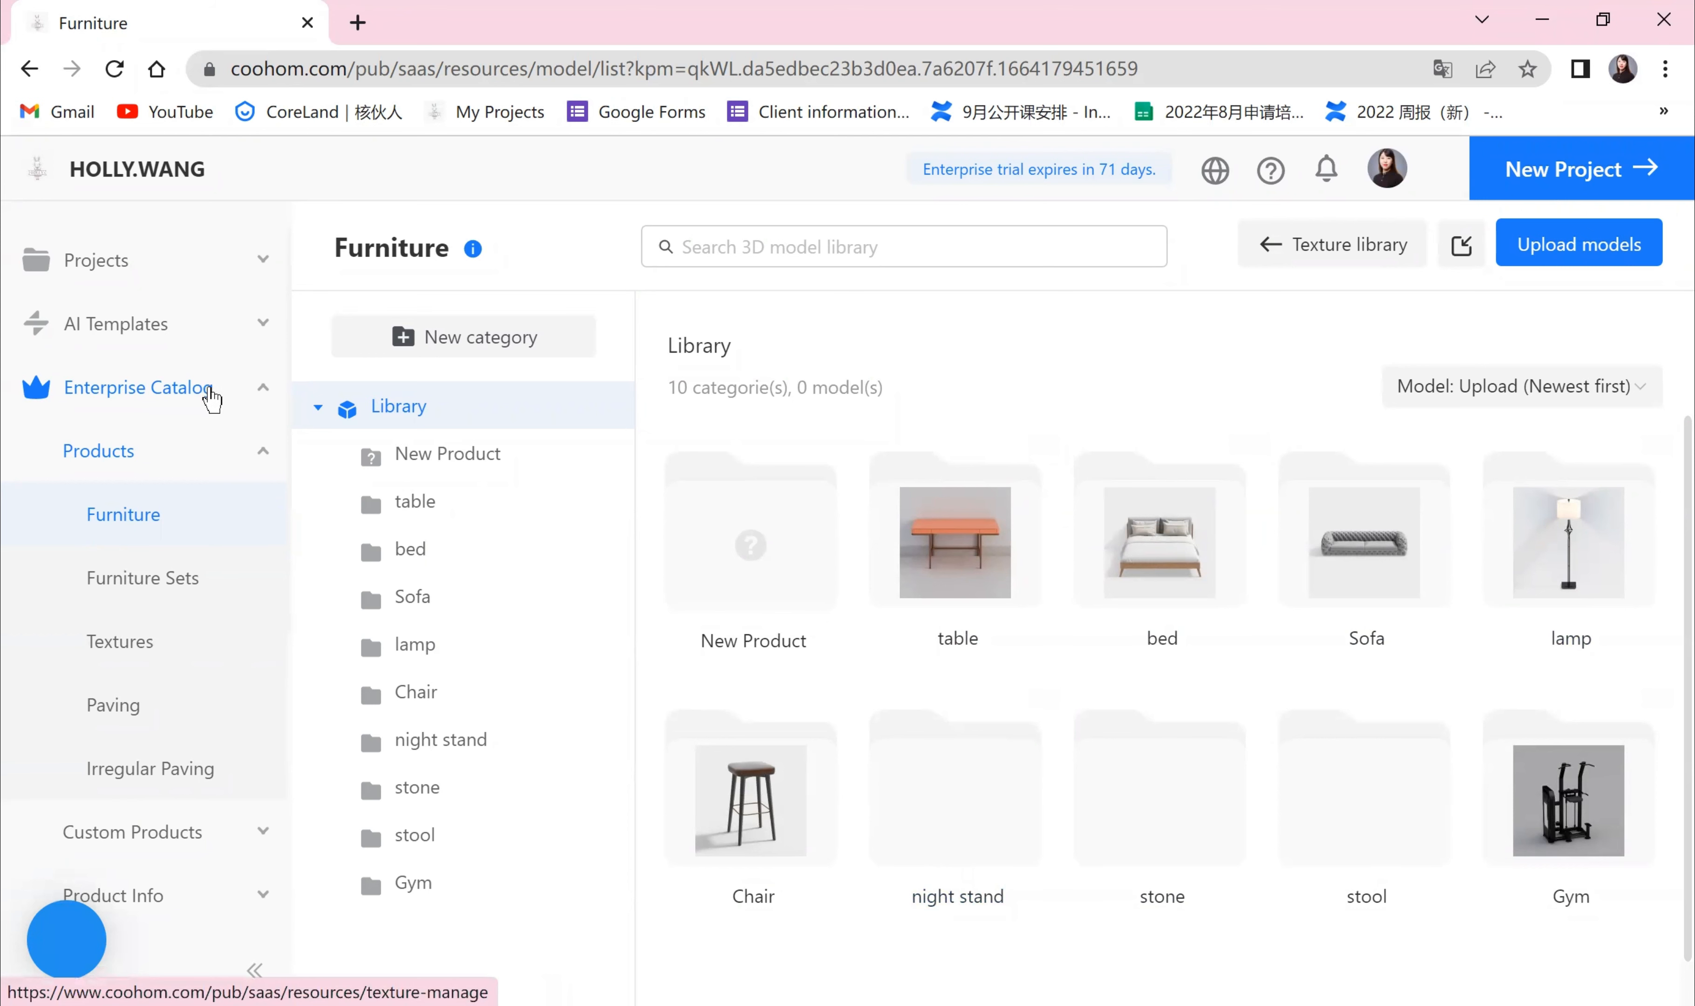
pyautogui.click(256, 389)
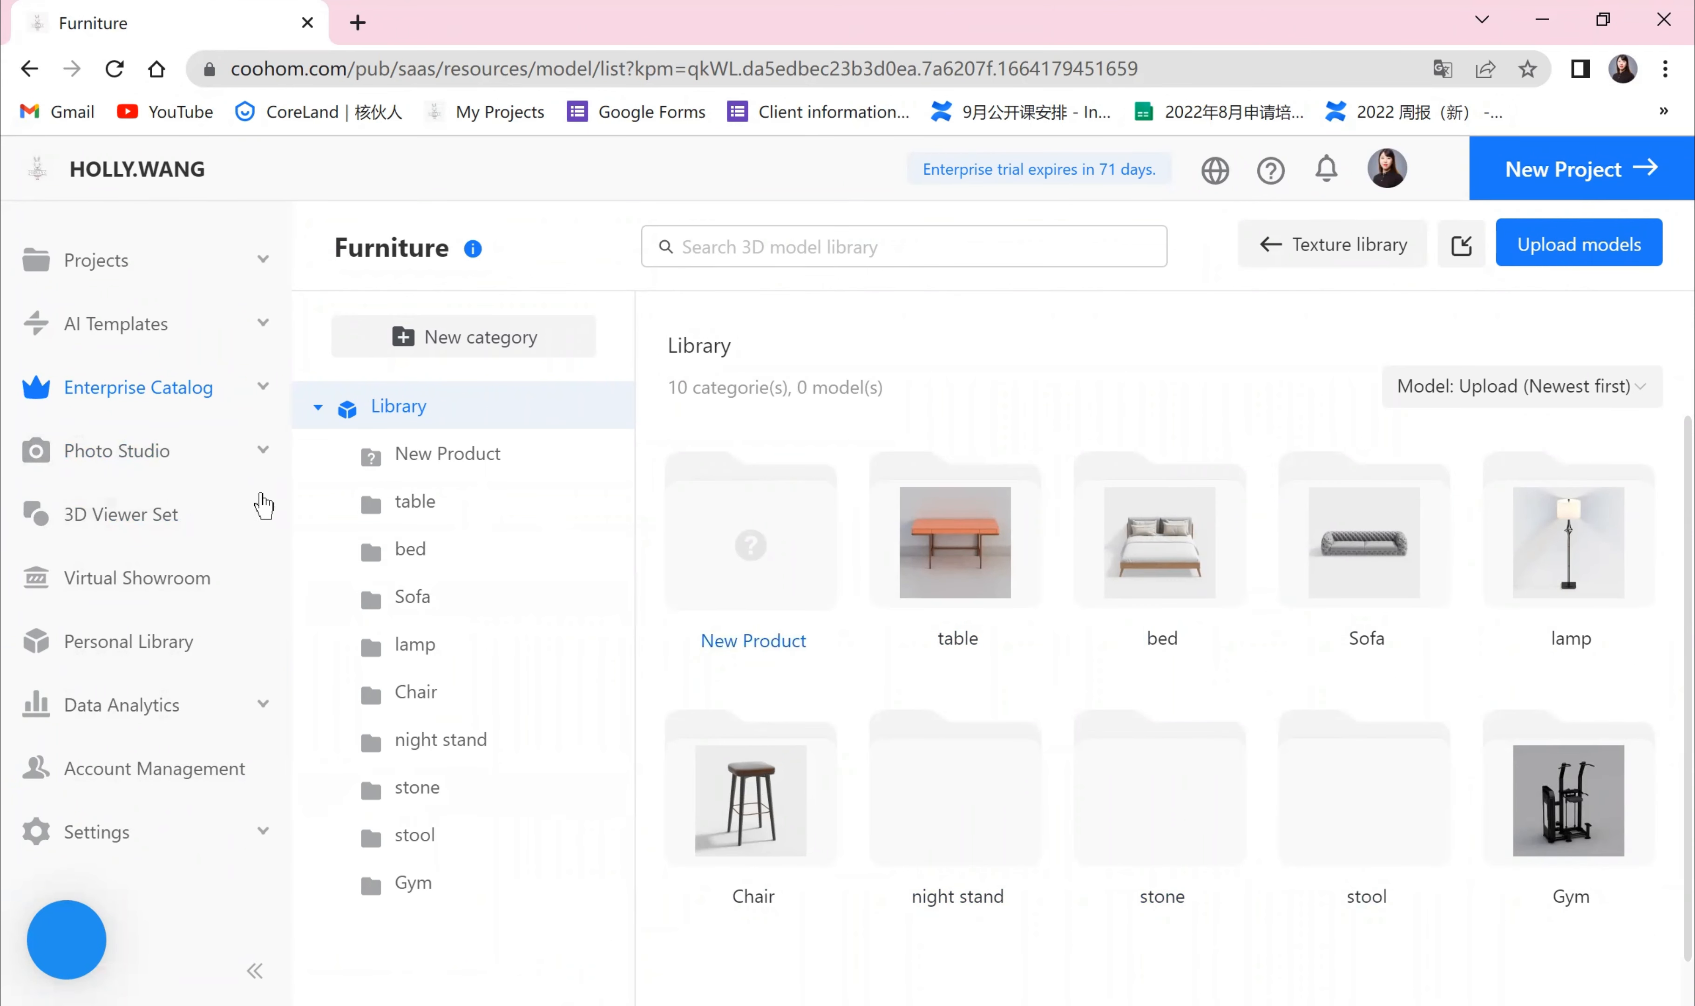
pyautogui.click(146, 468)
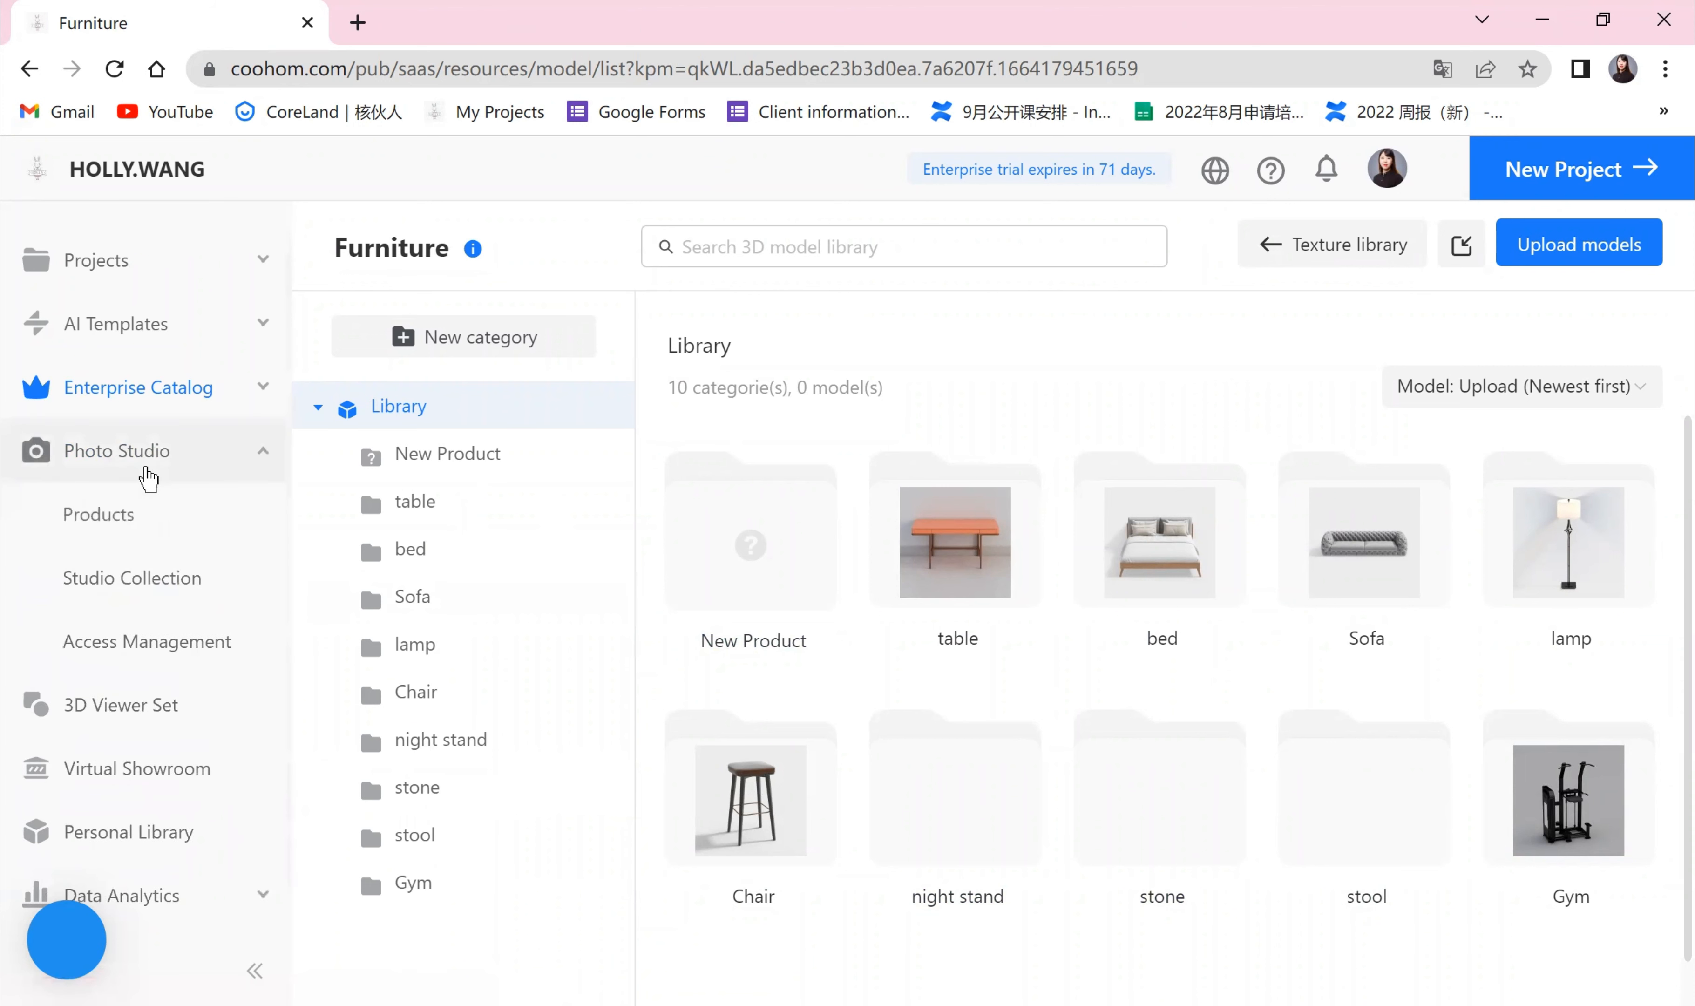
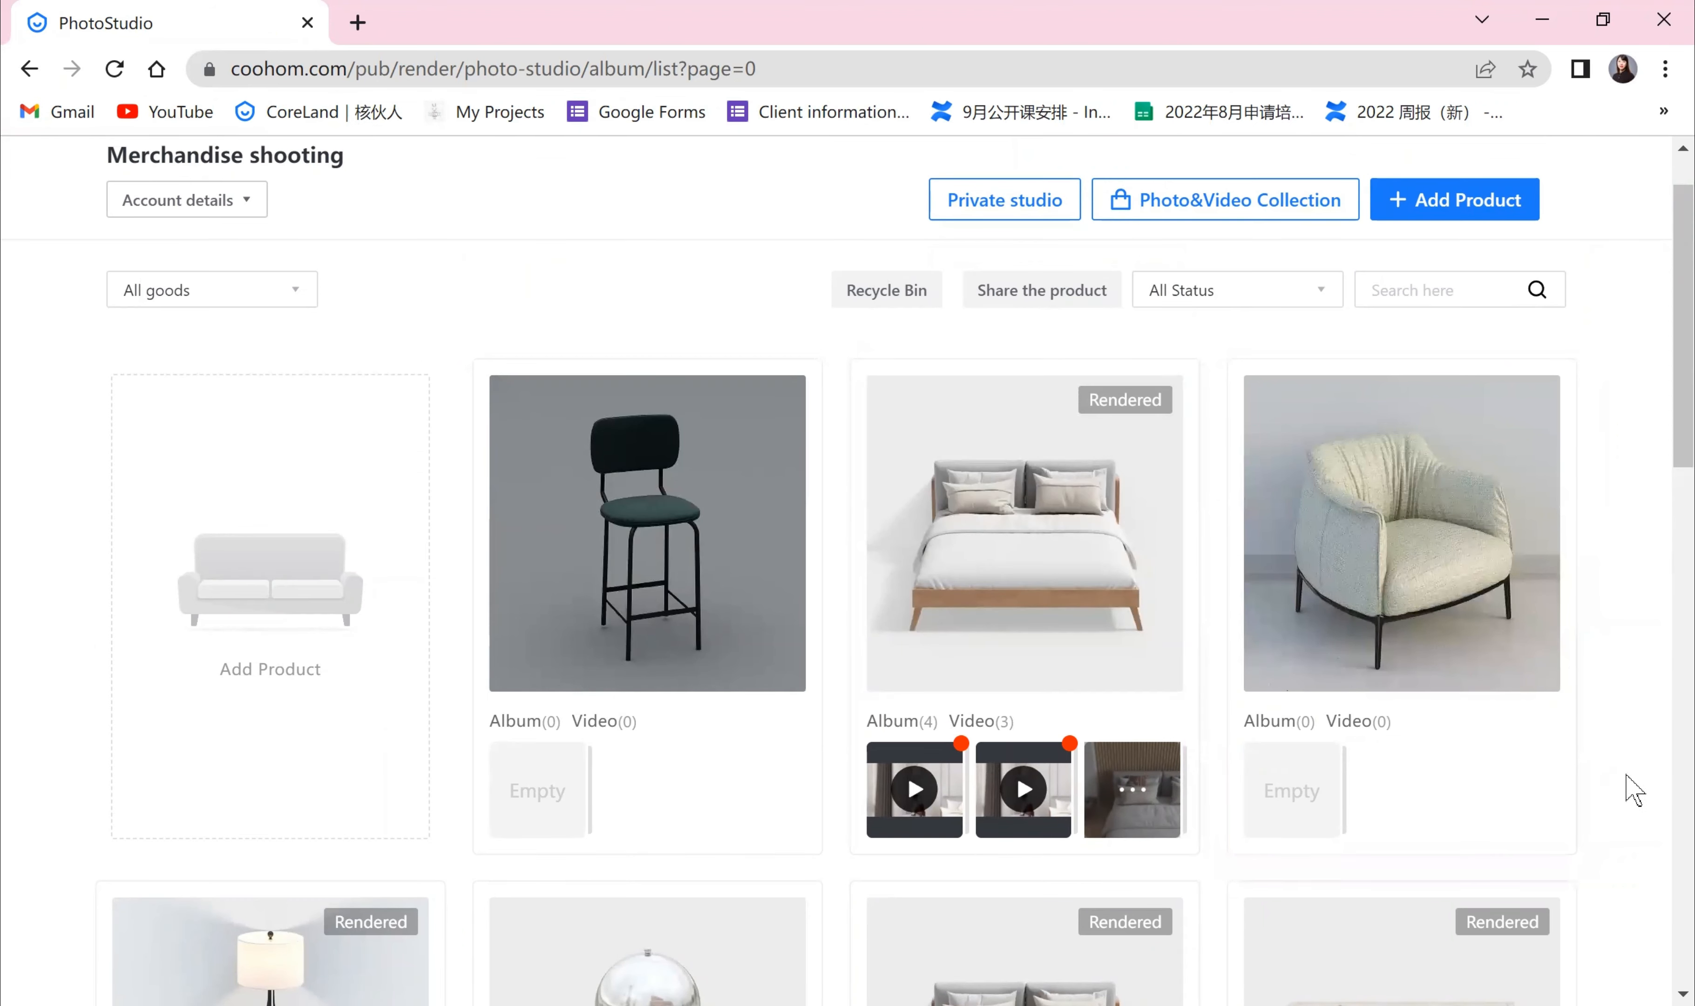
# Step: Open the bed19 product for studio selection and expand the style and space filter lists
pyautogui.click(1034, 666)
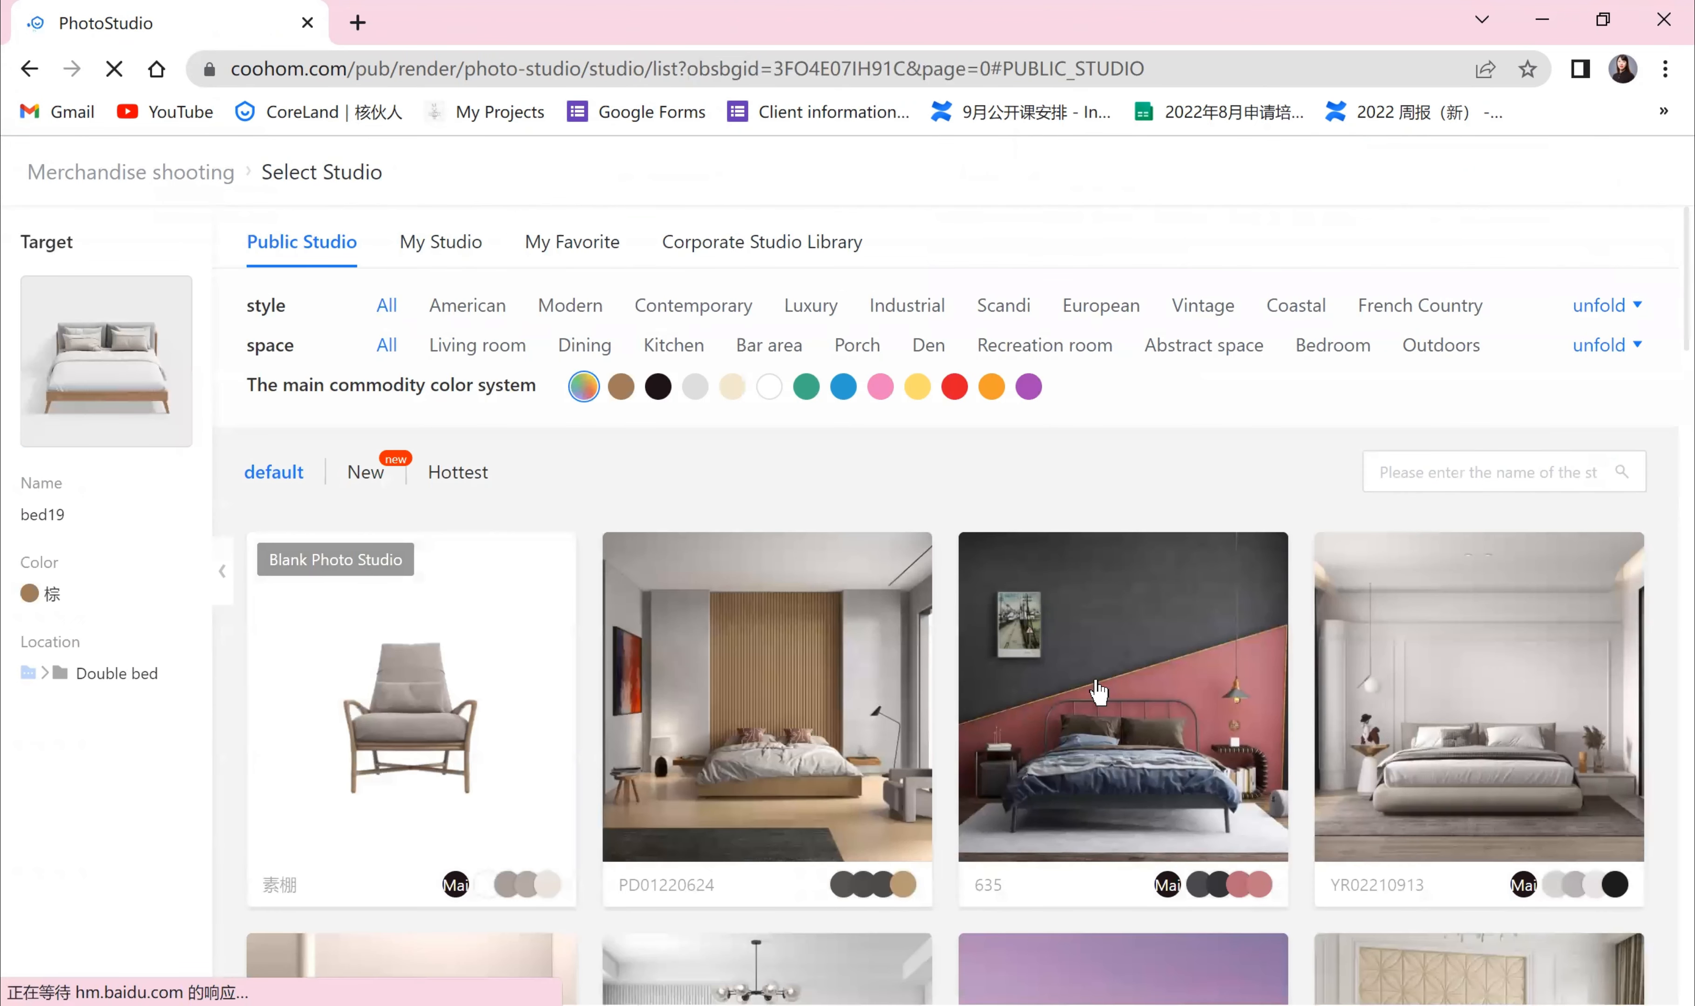
pyautogui.moveTo(1114, 691)
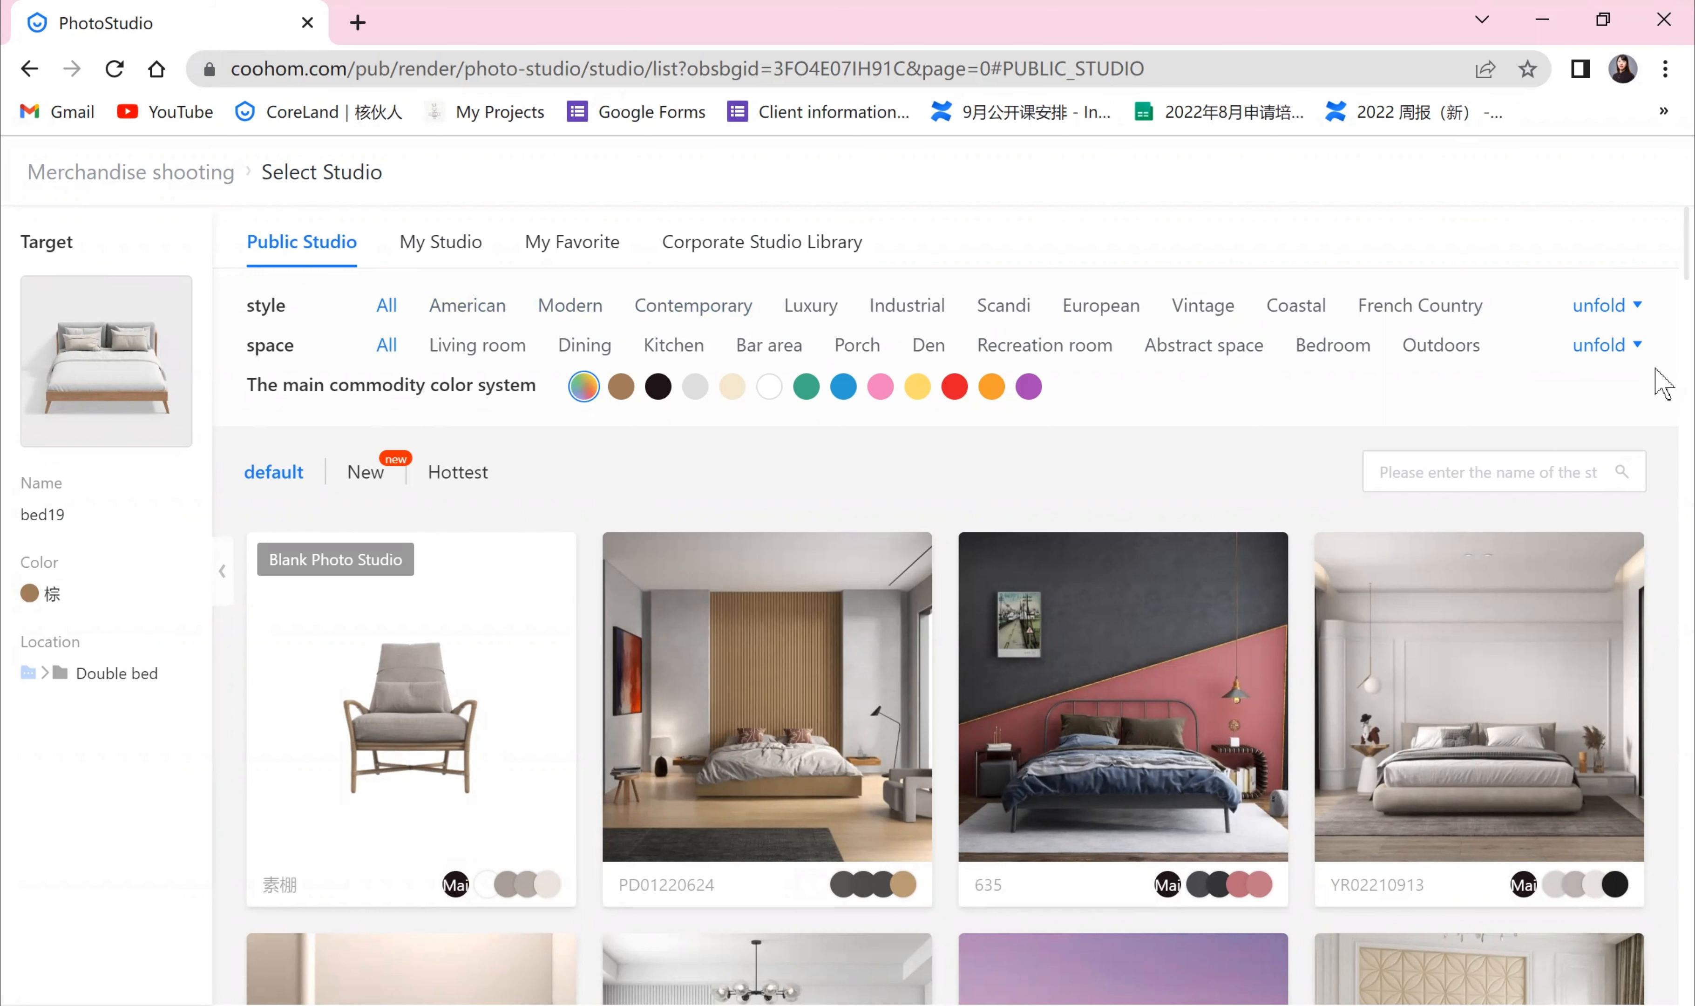
pyautogui.click(1632, 307)
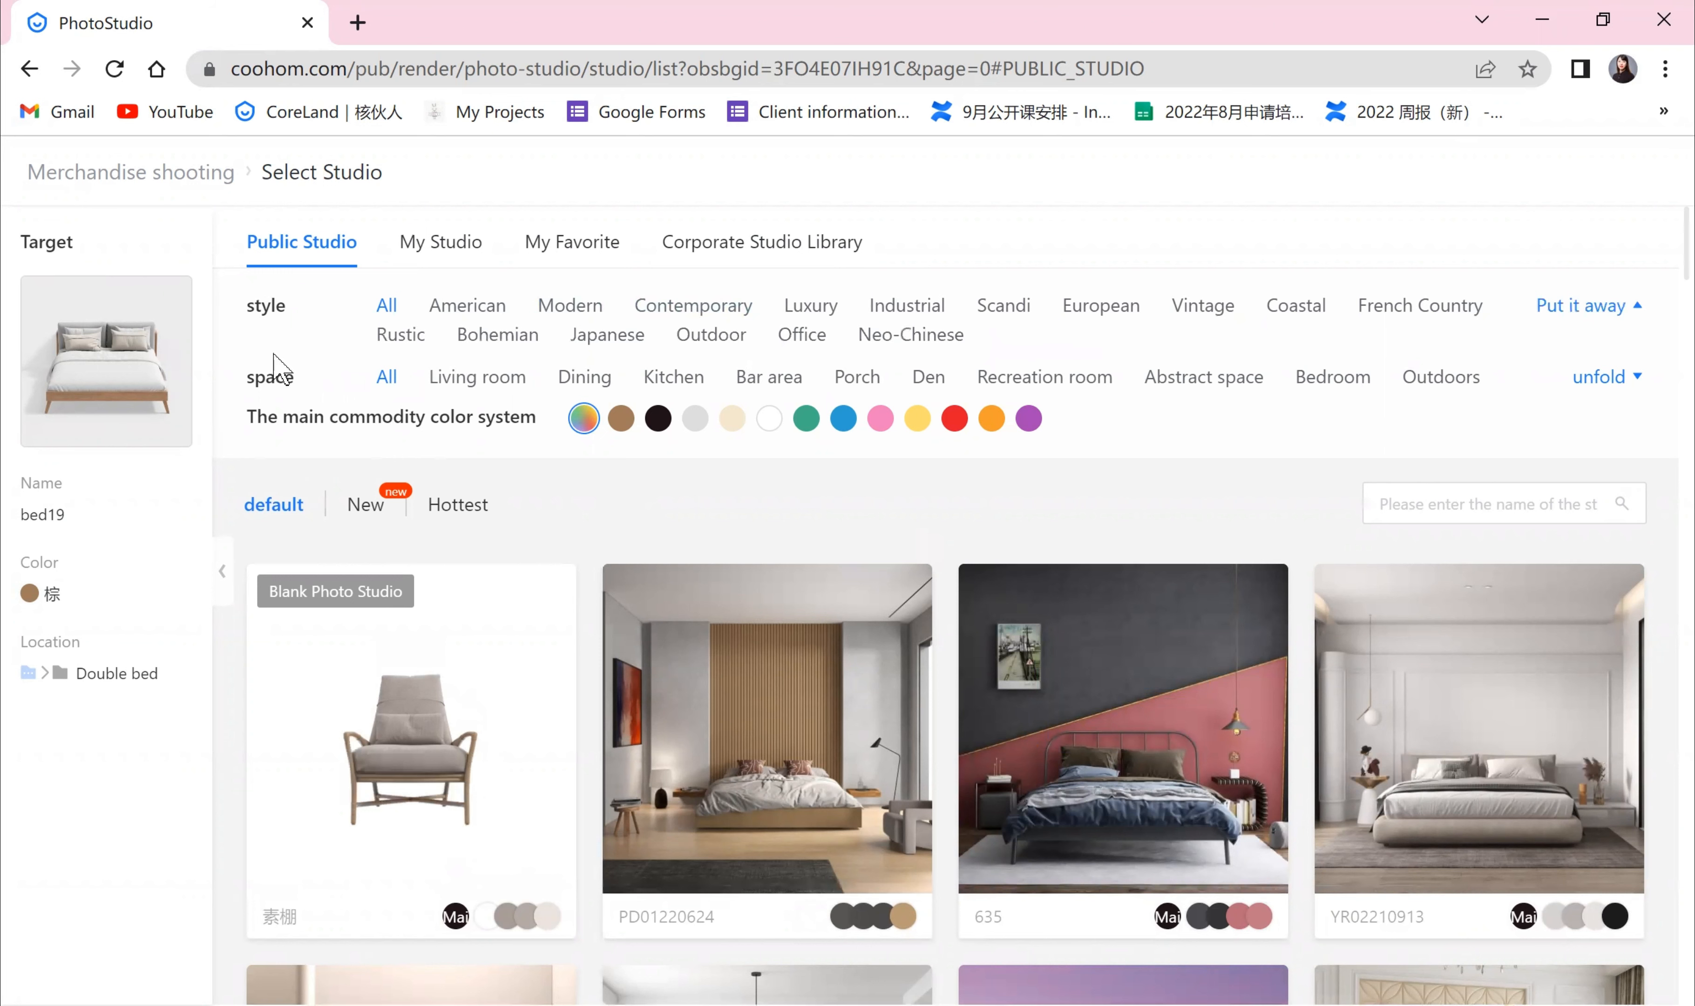
pyautogui.click(1636, 389)
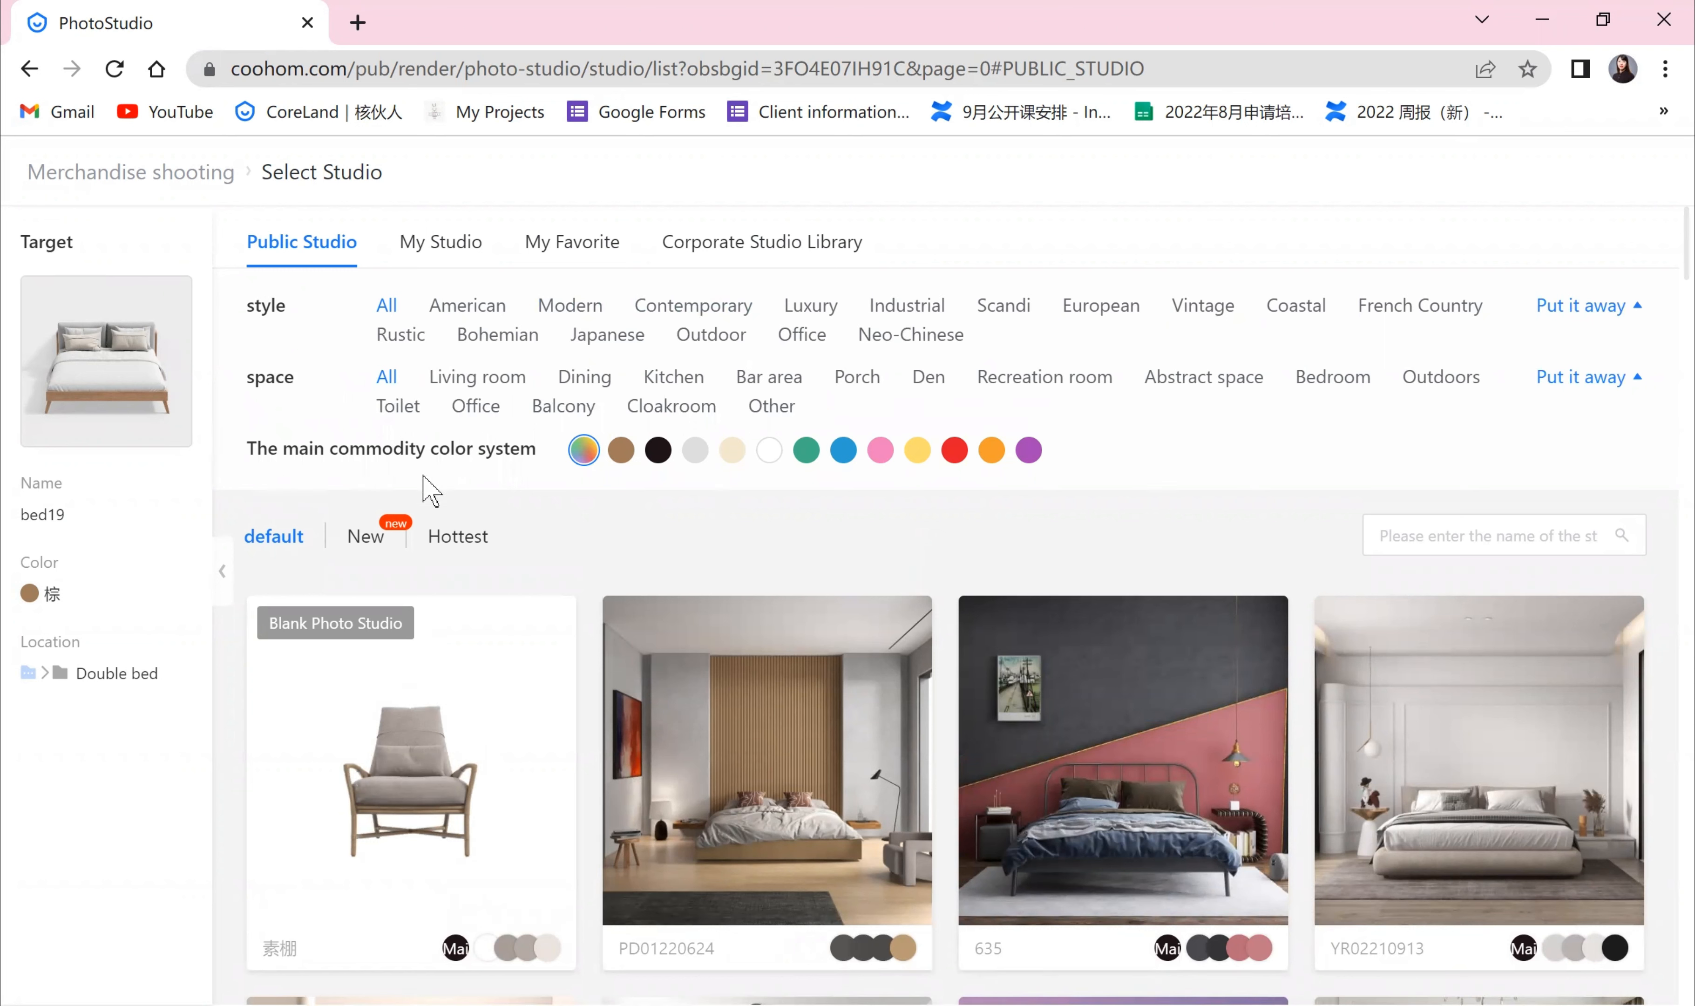
# Step: Choose photo shooting in the YR02210913 public studio
pyautogui.scroll(-2, 423, 490)
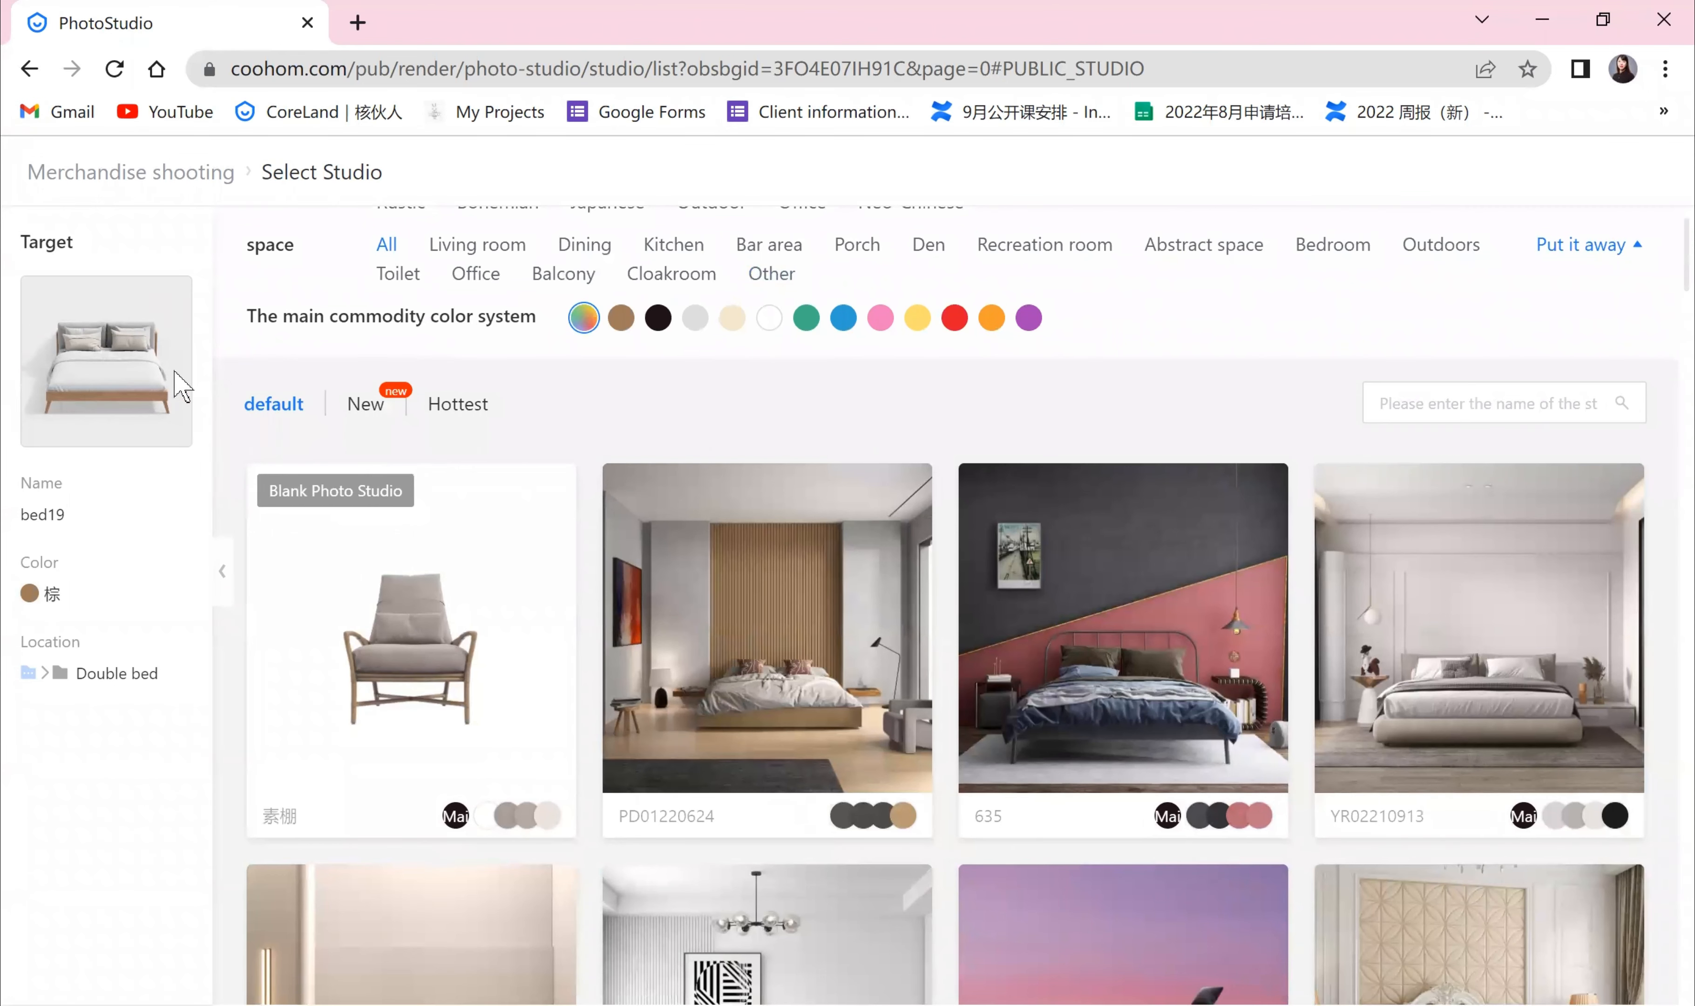
pyautogui.scroll(-3, 945, 454)
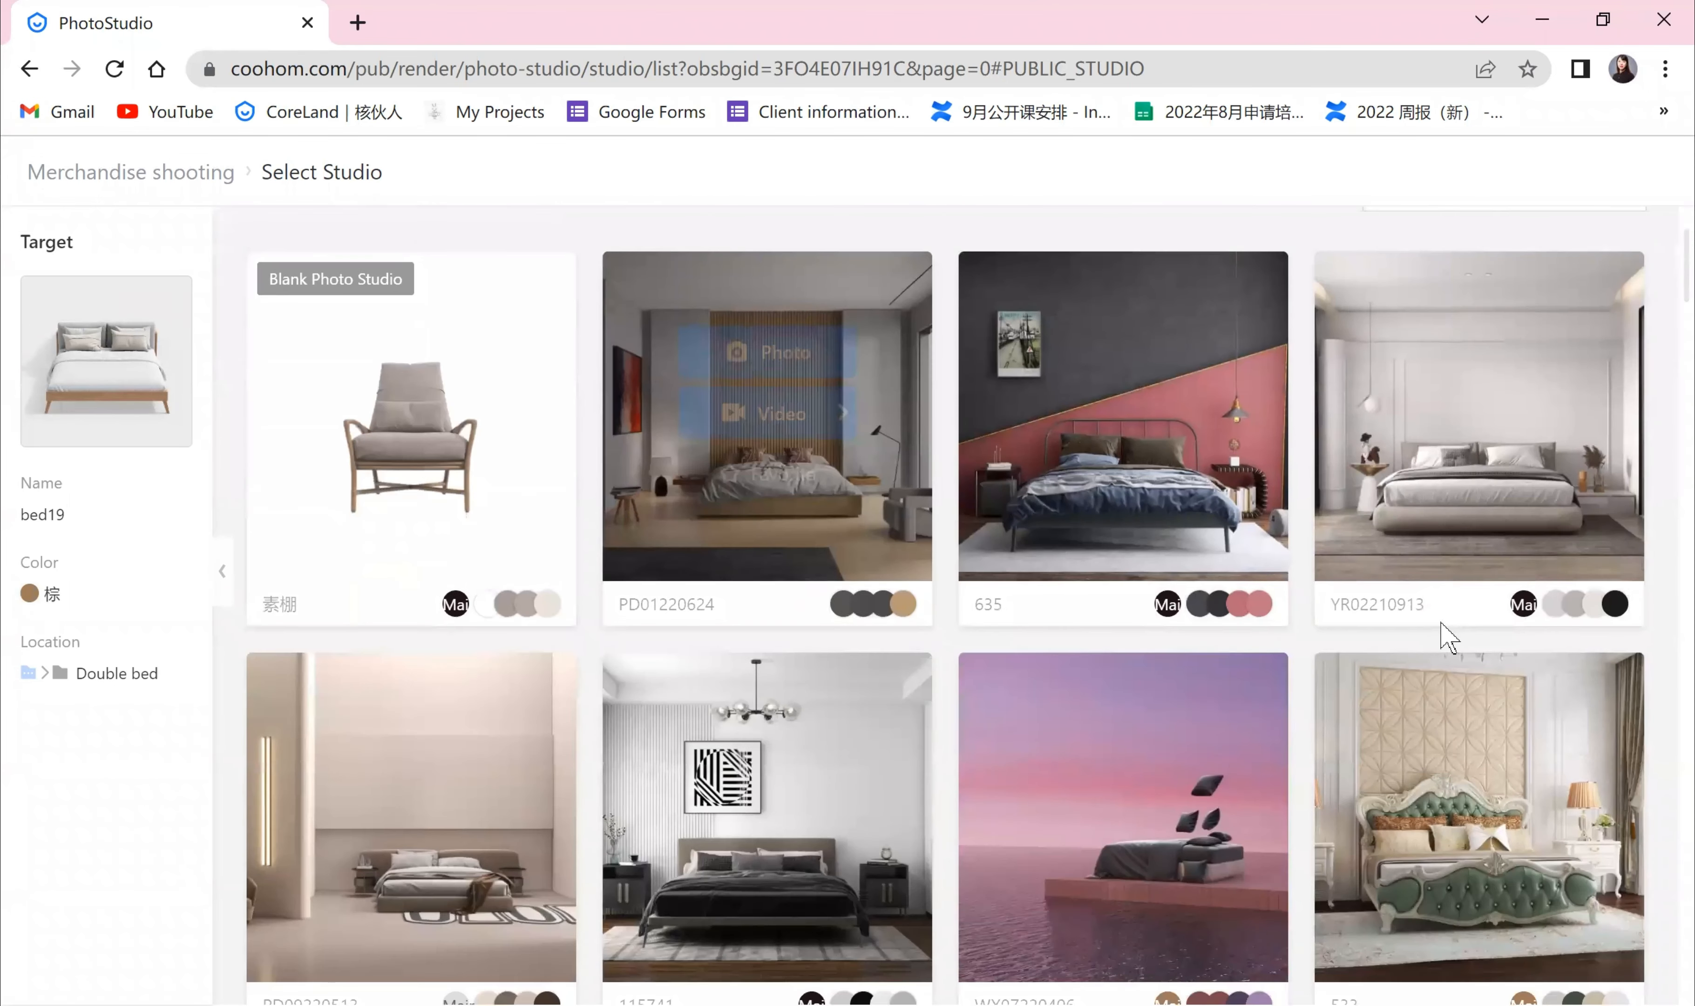
pyautogui.scroll(3, 1670, 743)
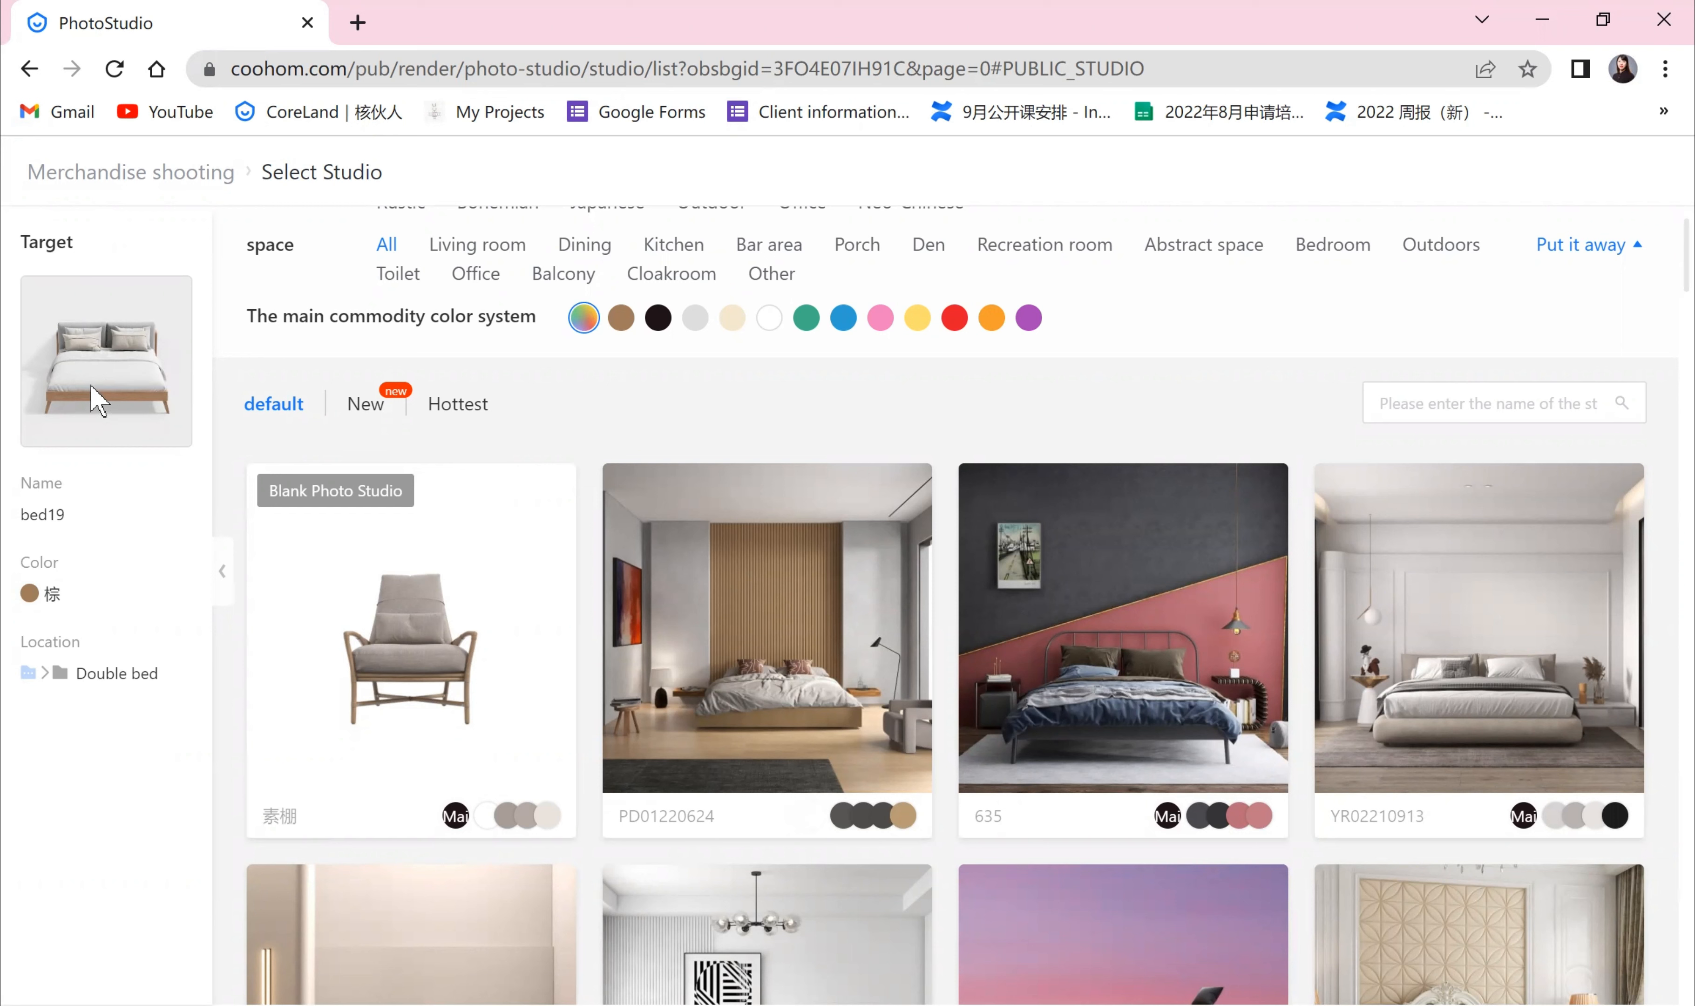
pyautogui.moveTo(1487, 703)
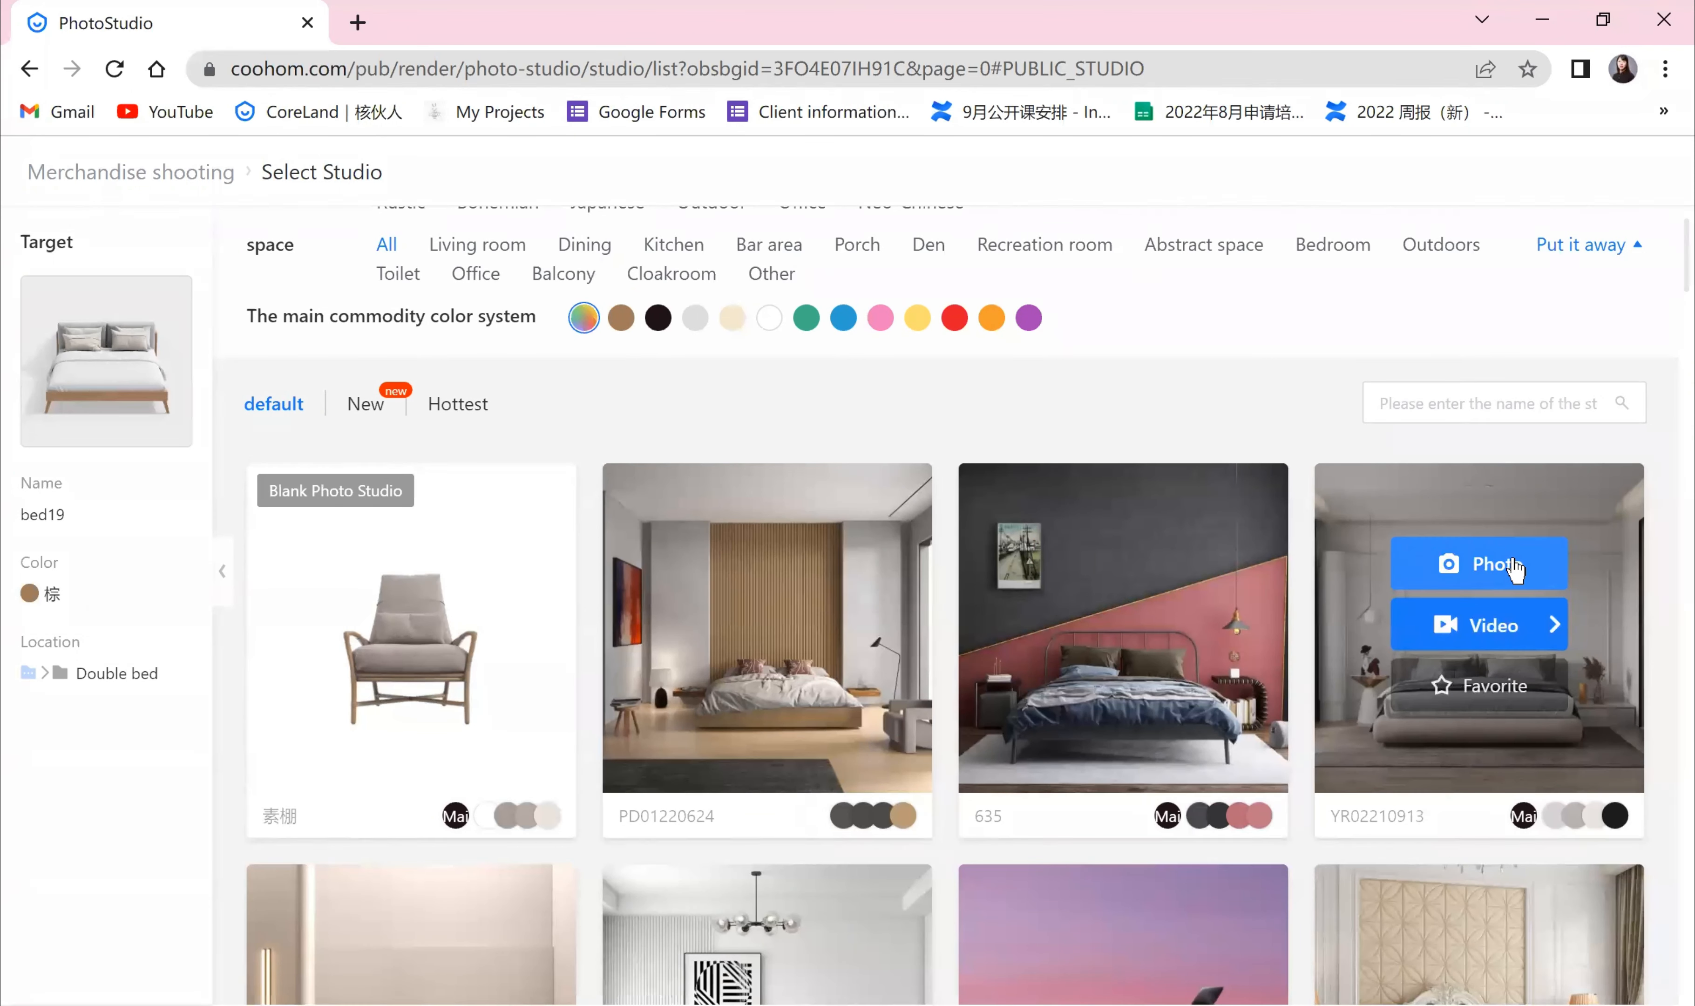
pyautogui.click(1492, 571)
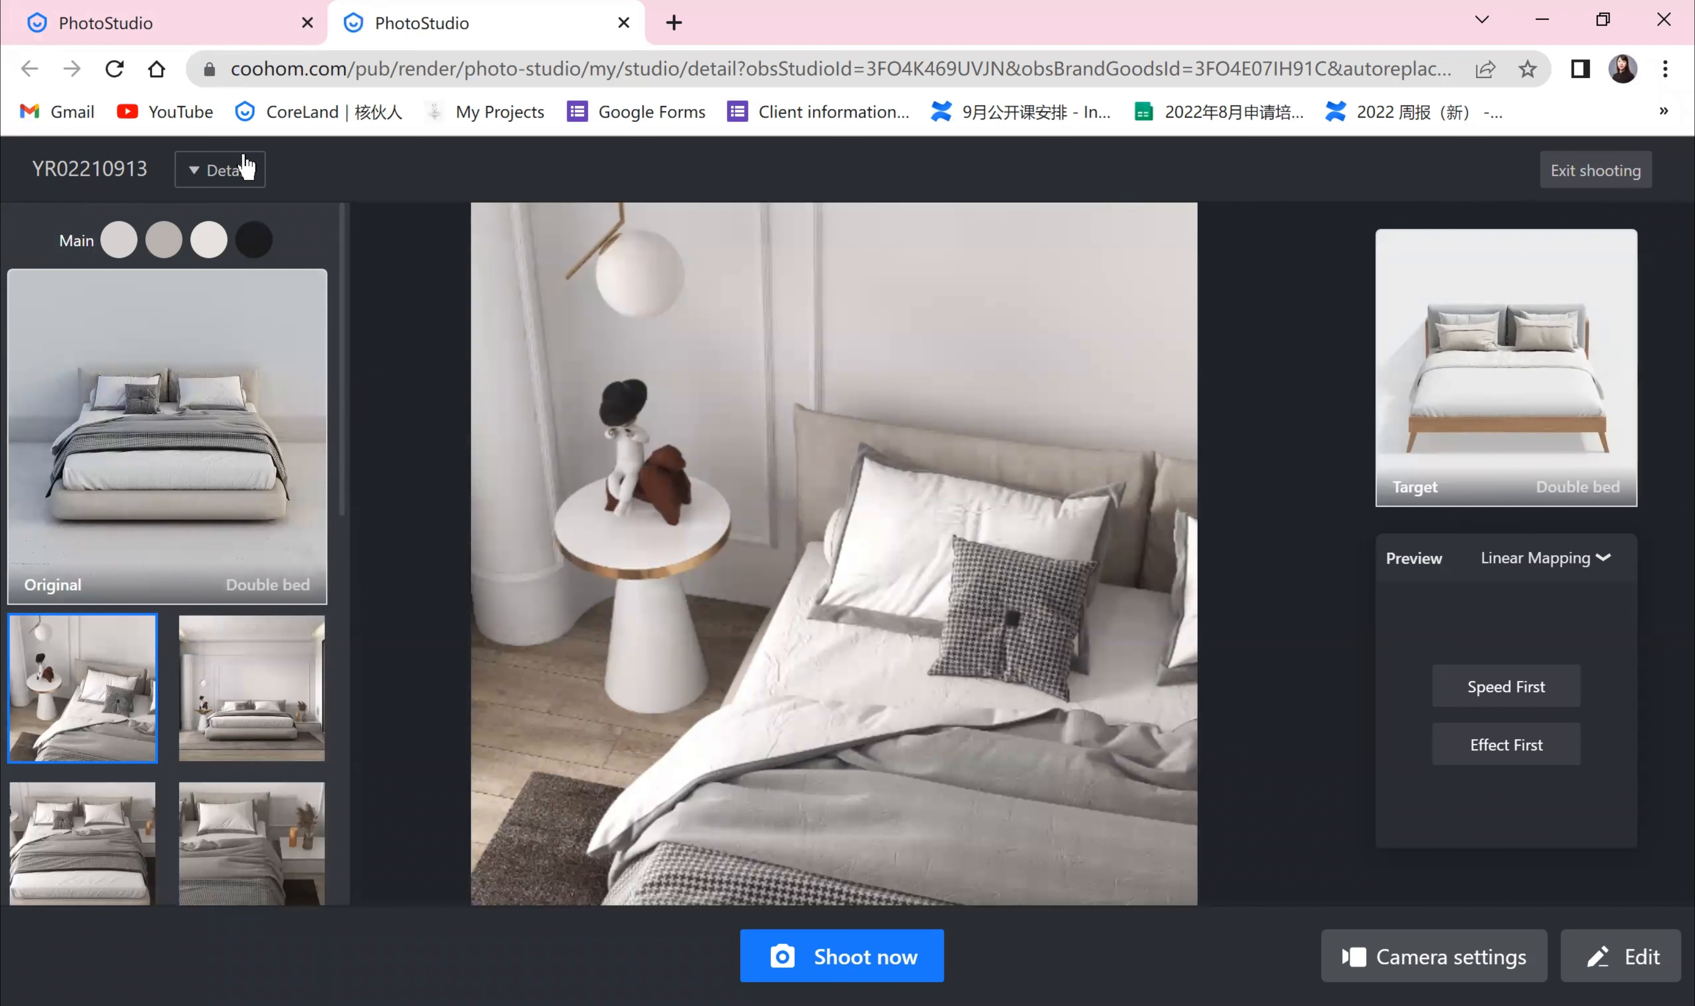
# Step: Review the studio details and step through its preset camera angles
pyautogui.click(204, 172)
pyautogui.moveTo(196, 175)
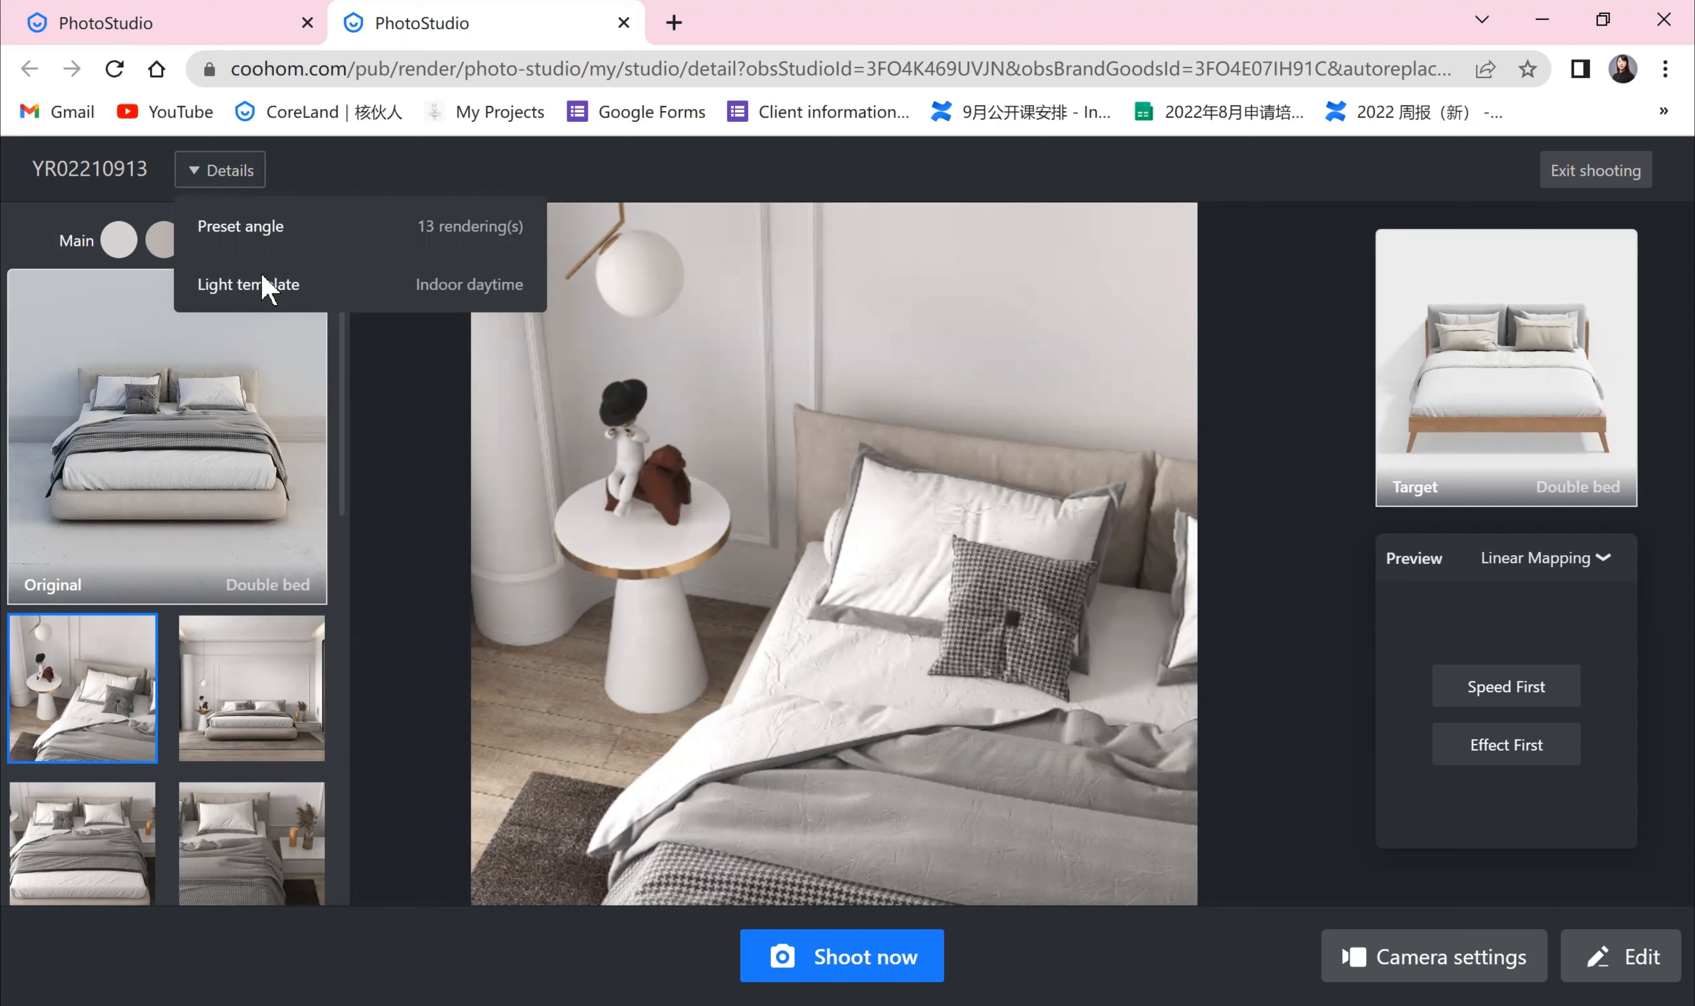
pyautogui.scroll(-2, 167, 687)
pyautogui.click(1264, 554)
pyautogui.click(1264, 554)
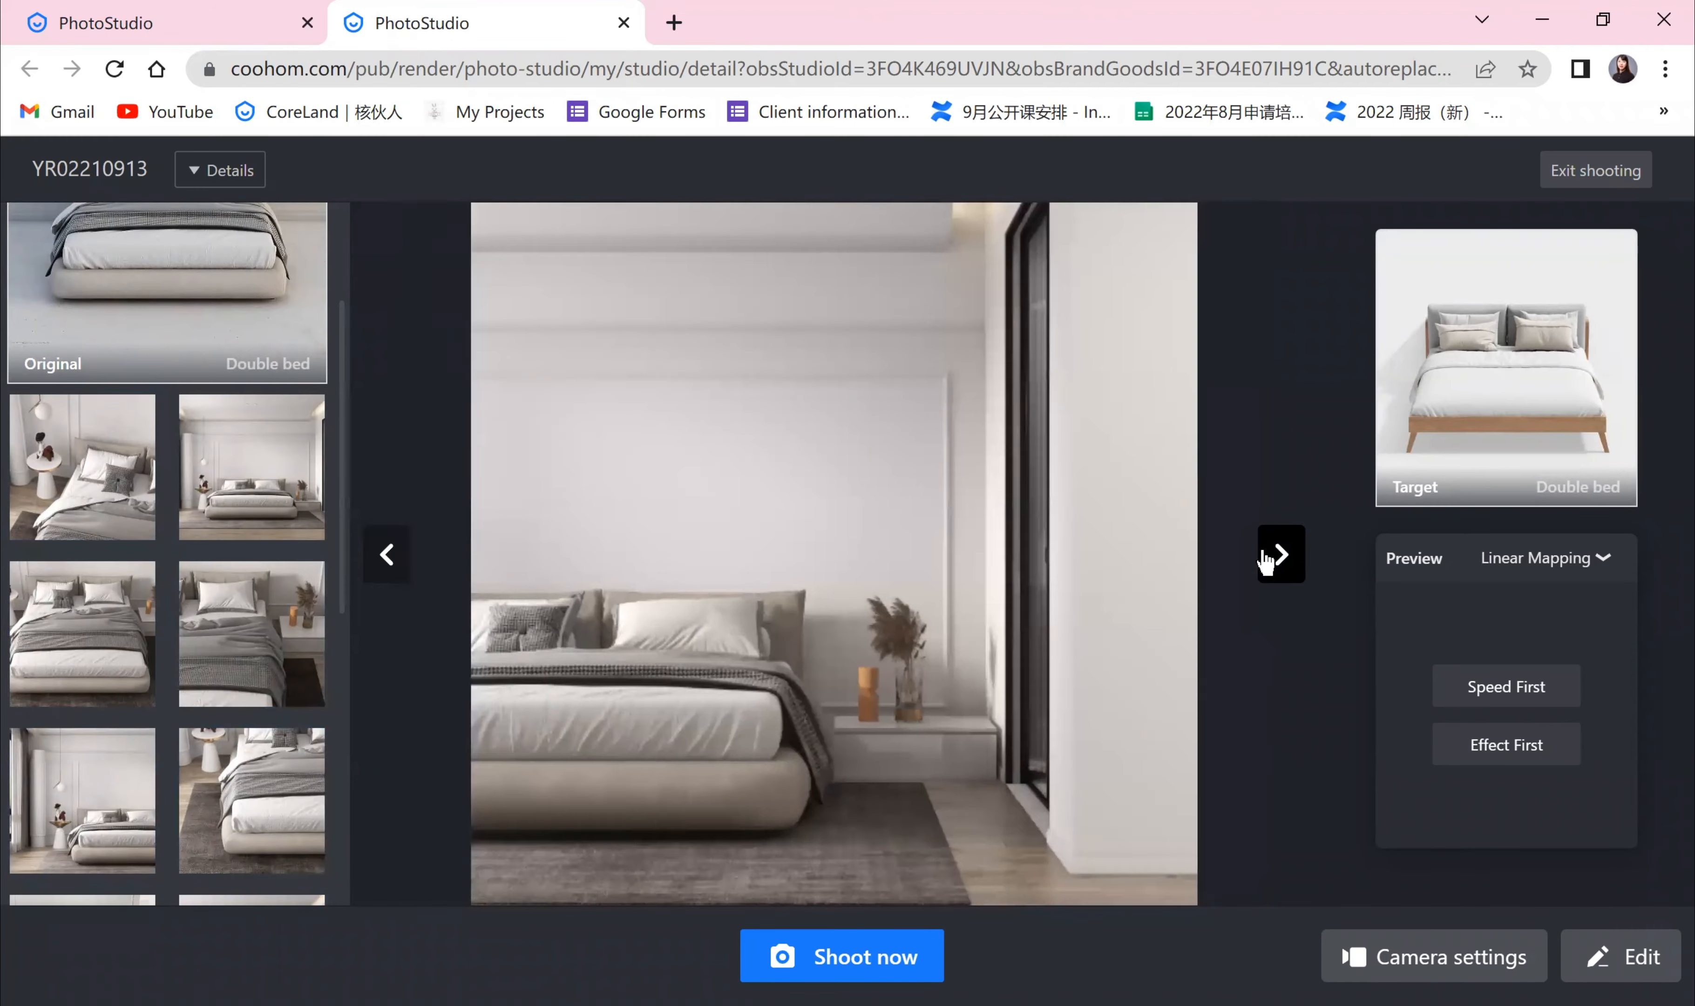
pyautogui.click(1264, 553)
pyautogui.click(1269, 555)
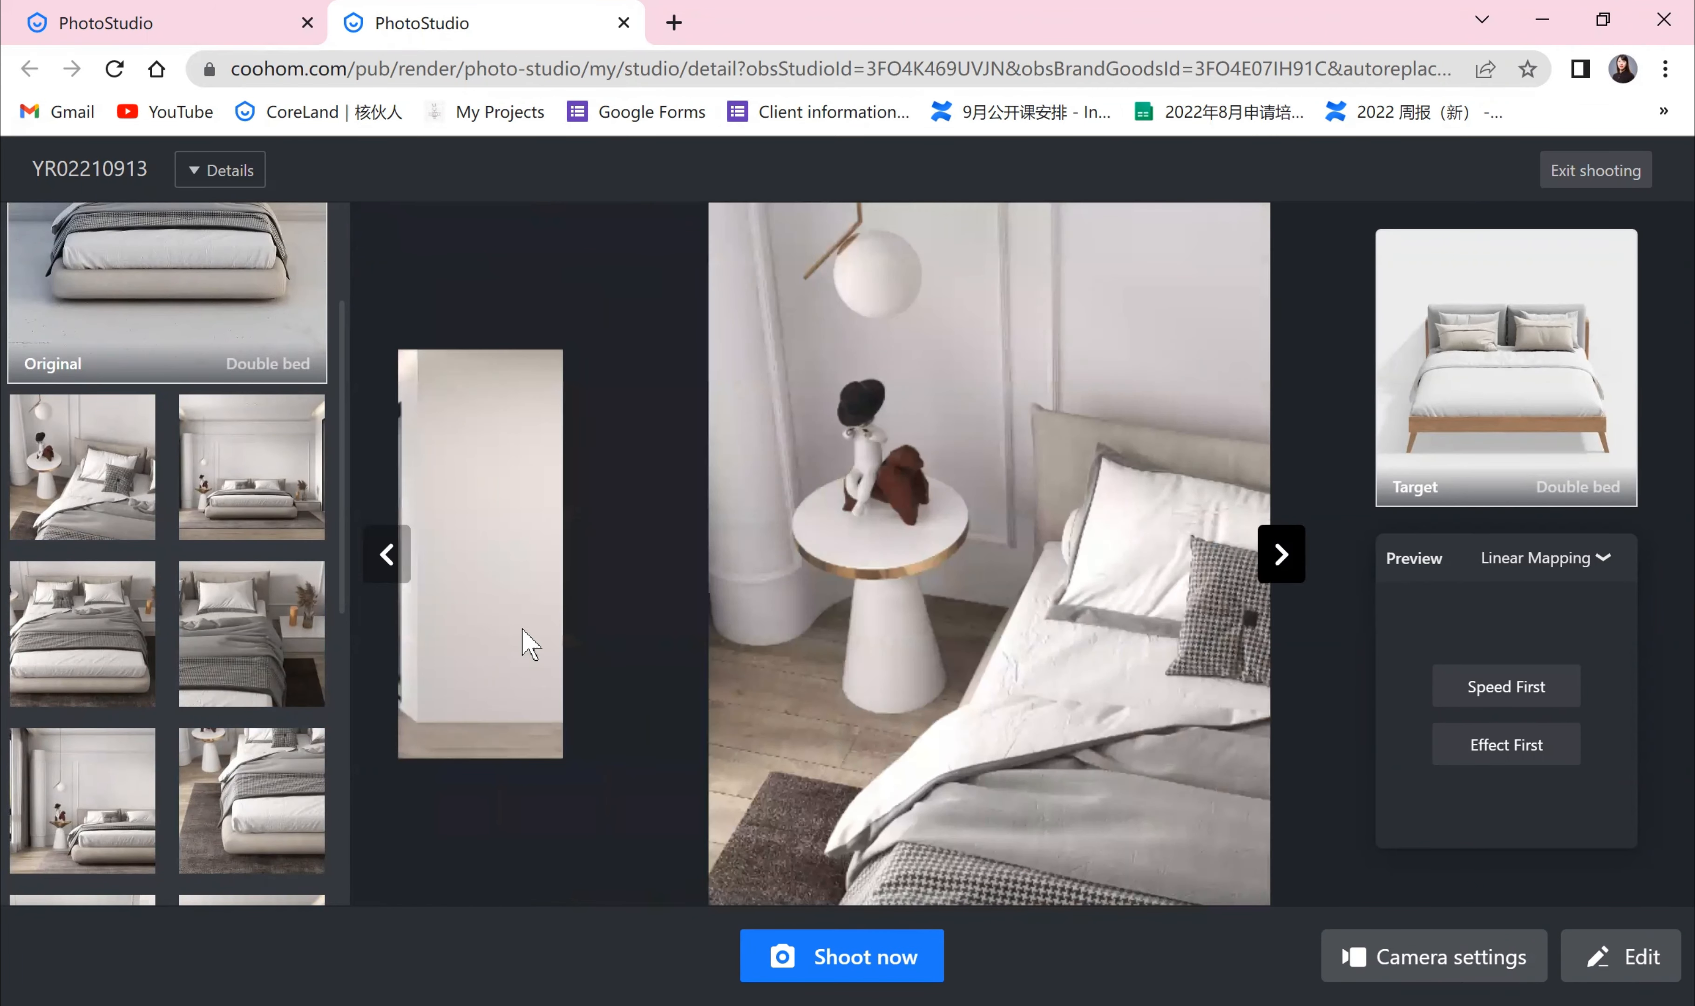
pyautogui.click(388, 556)
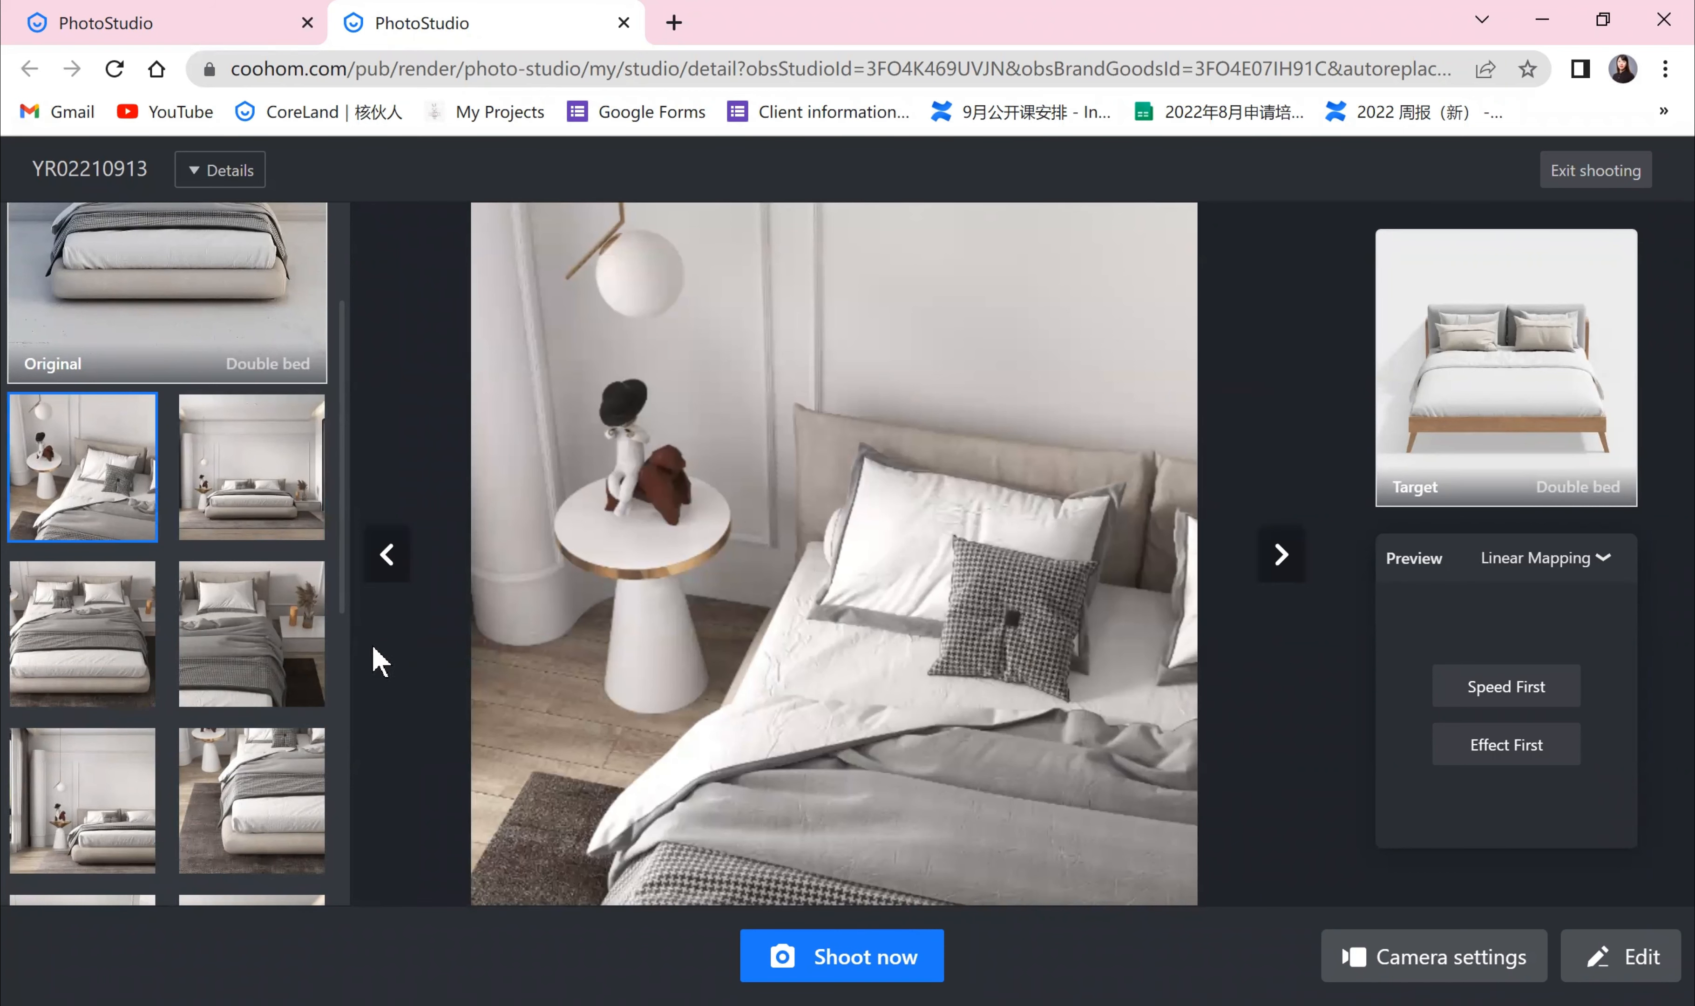
# Step: Scroll through the studio's preset angle thumbnails
pyautogui.scroll(-1, 208, 667)
pyautogui.scroll(-10, 208, 667)
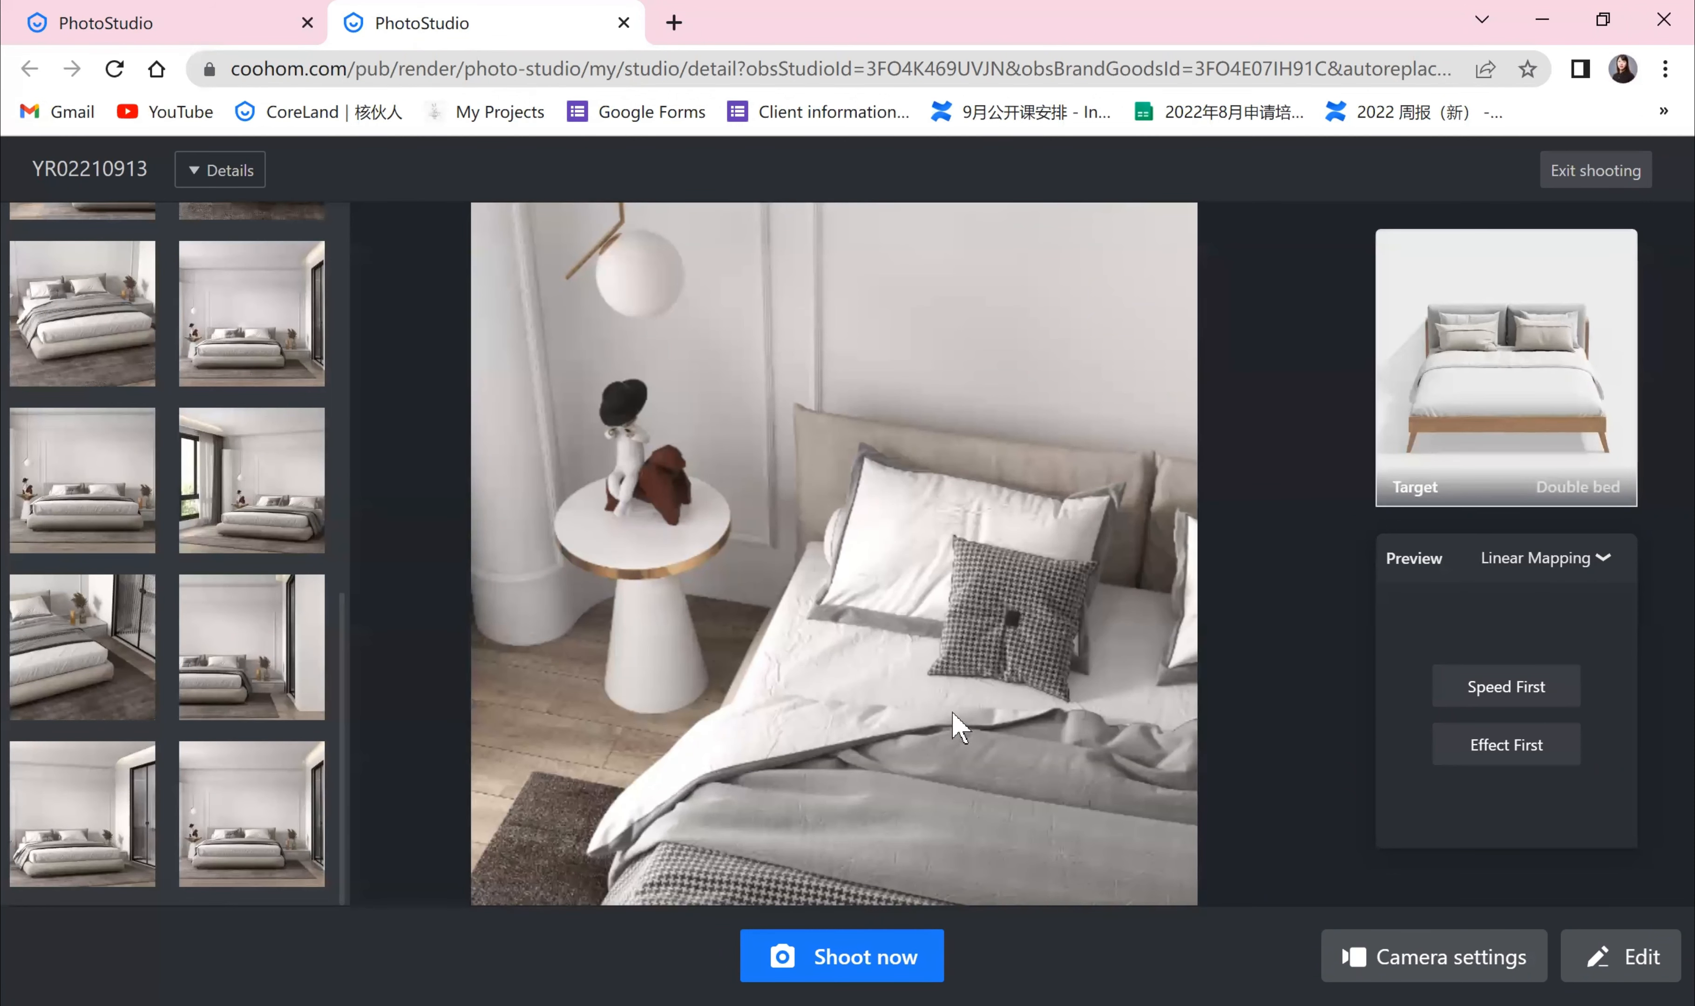
pyautogui.scroll(10, 238, 575)
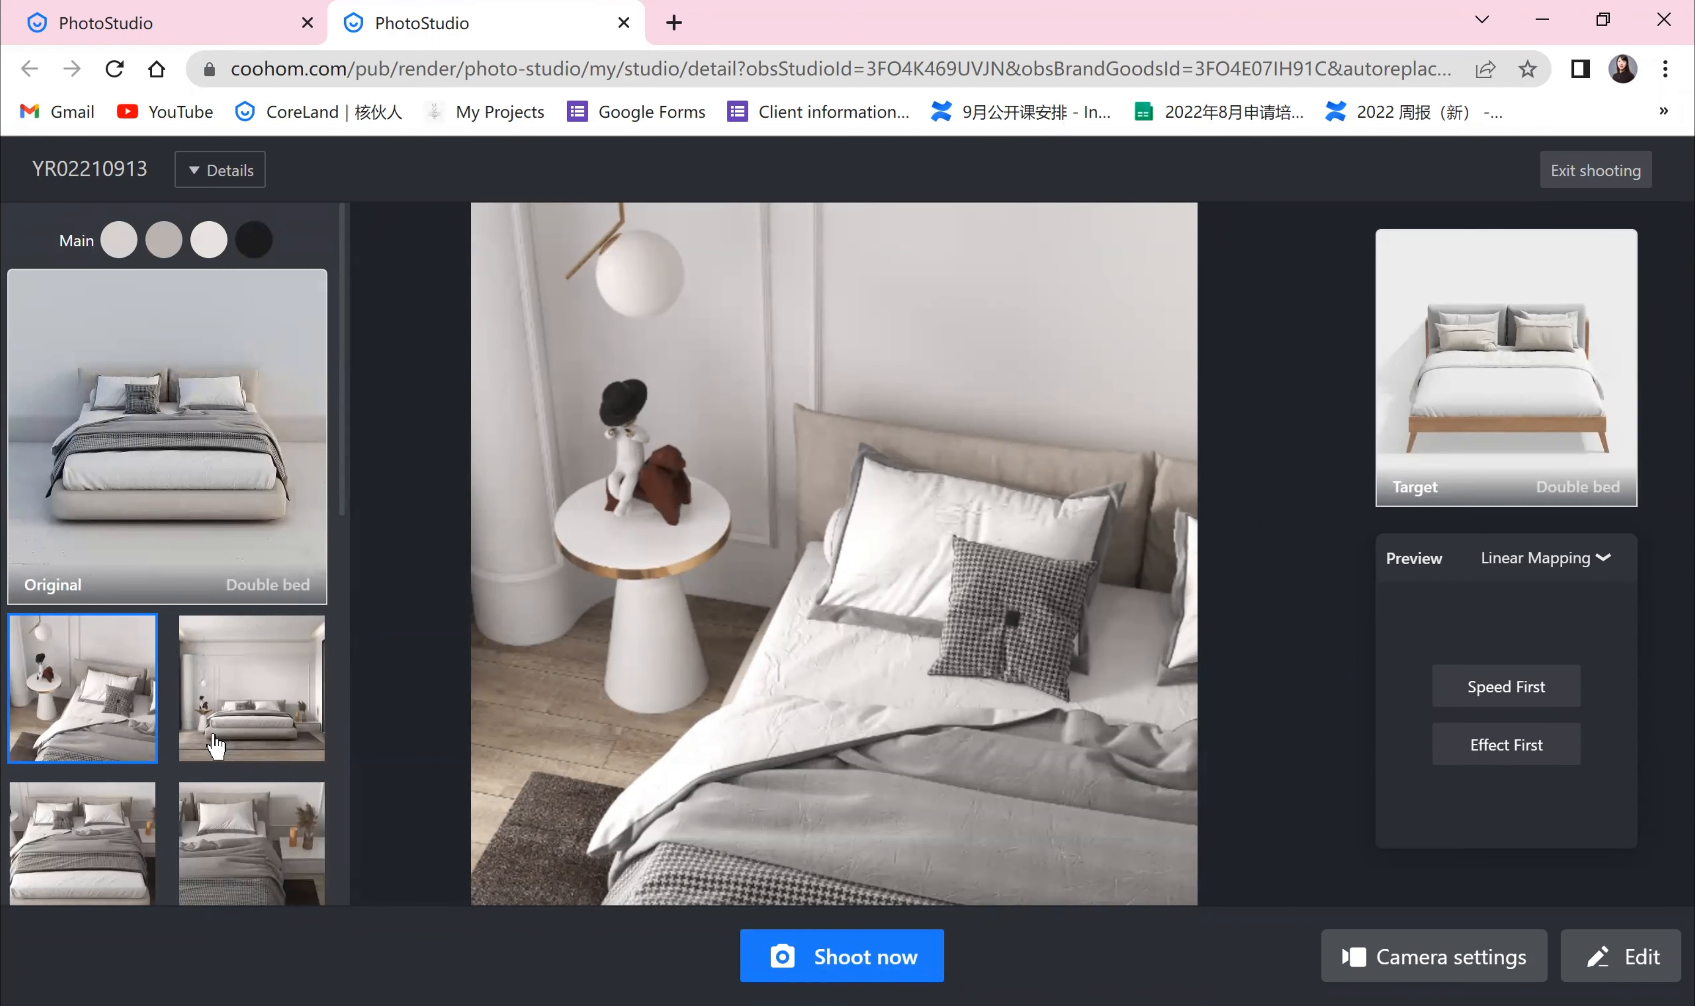
pyautogui.scroll(-8, 215, 745)
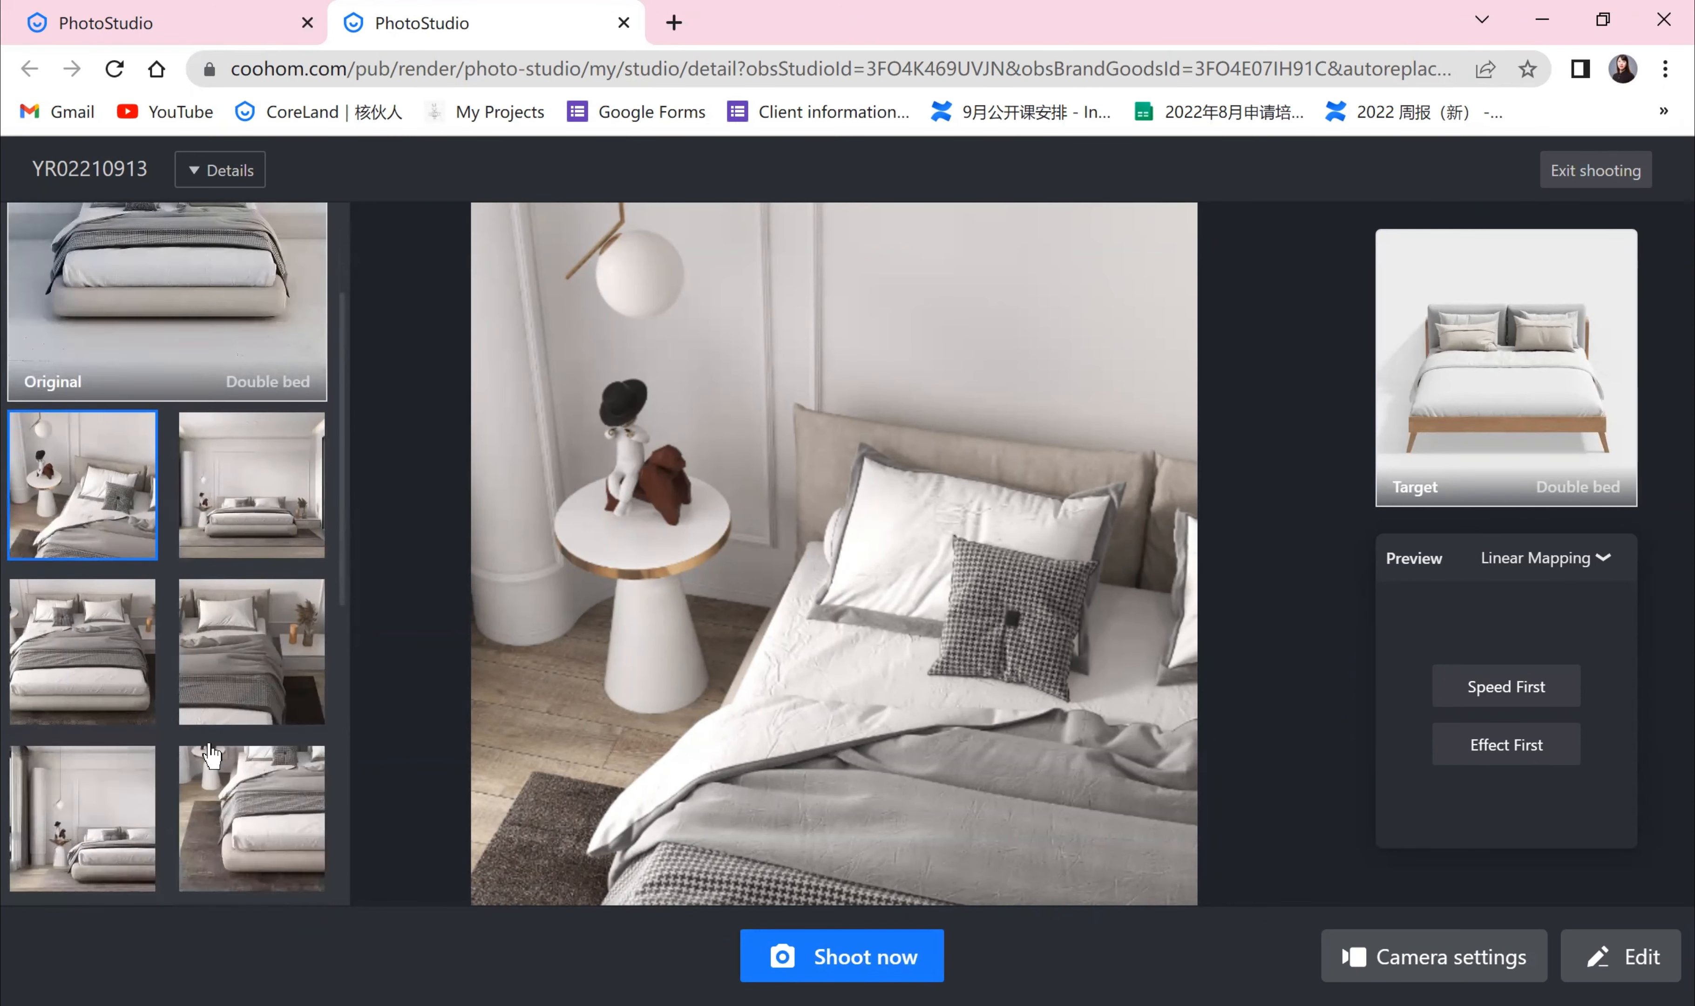
pyautogui.scroll(-2, 215, 843)
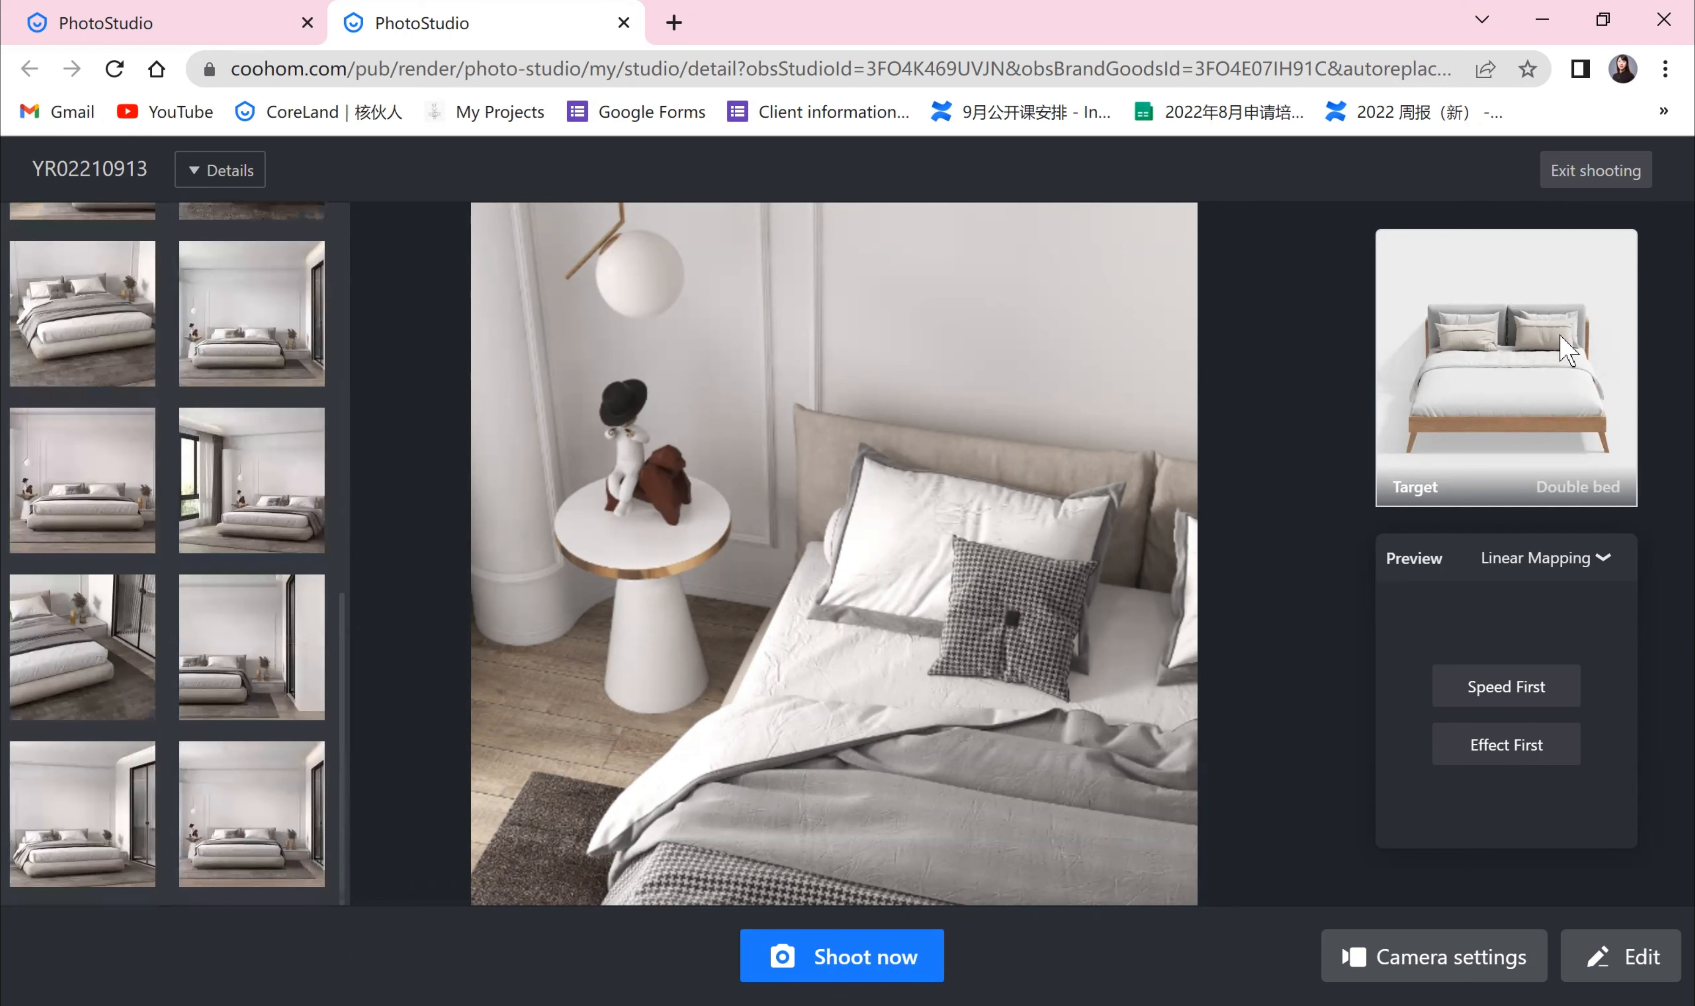
pyautogui.click(860, 980)
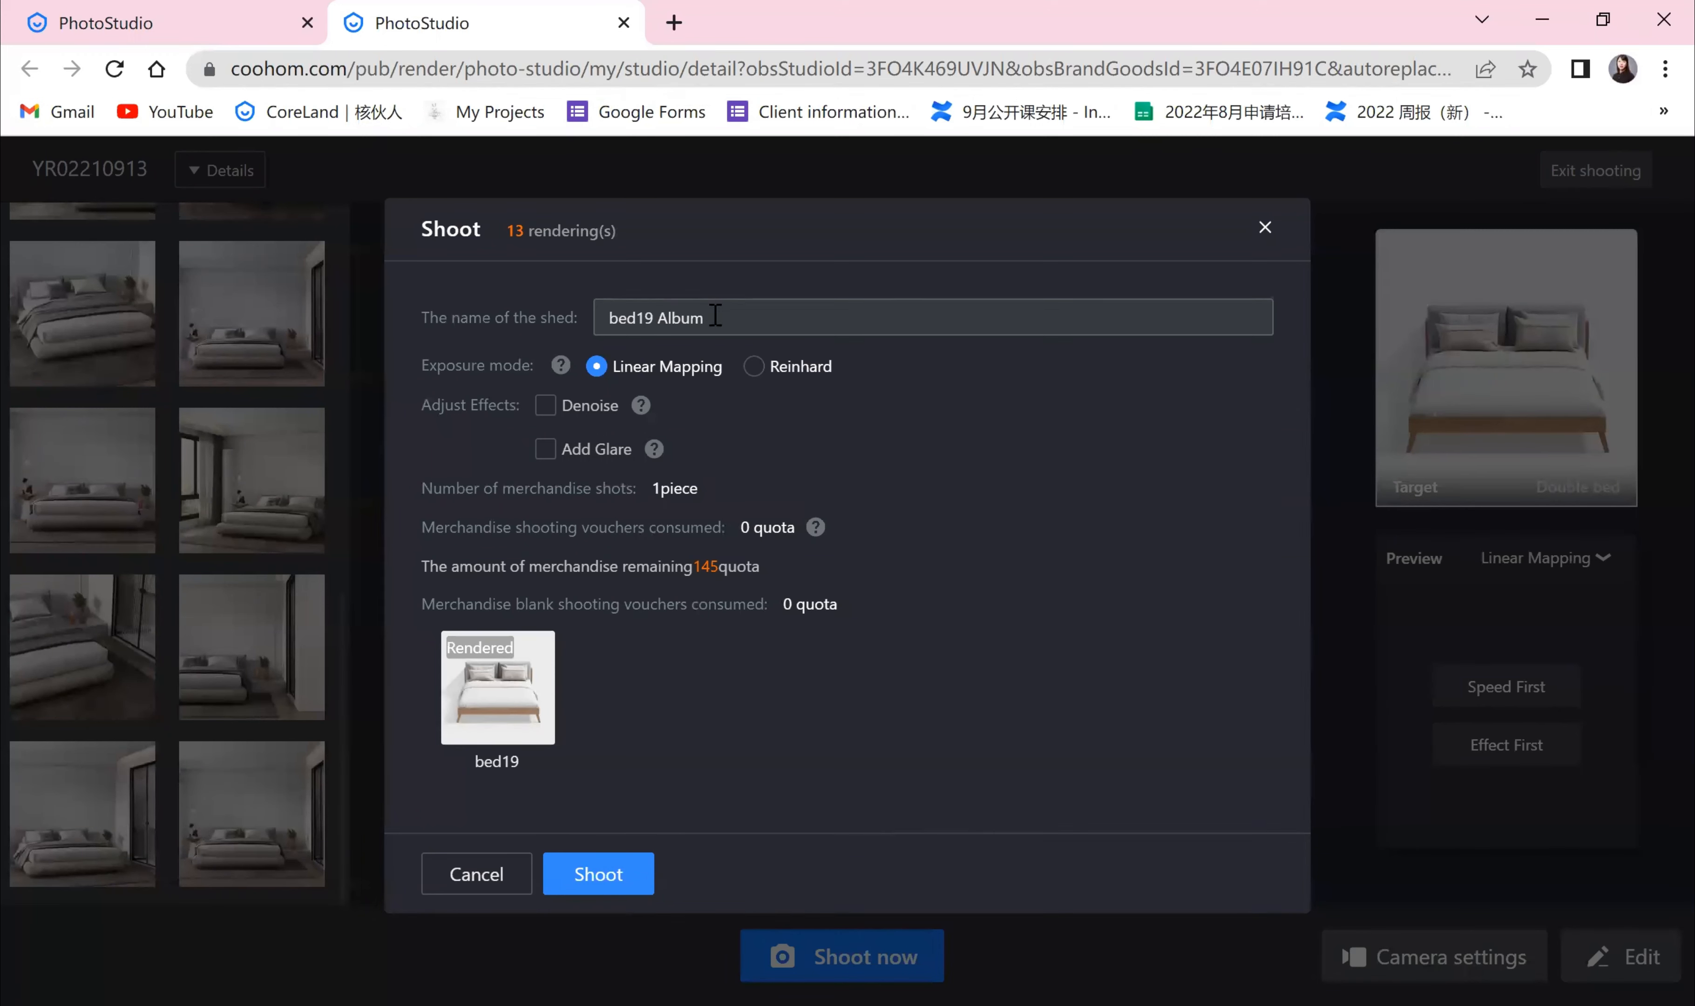
pyautogui.tripleClick(847, 321)
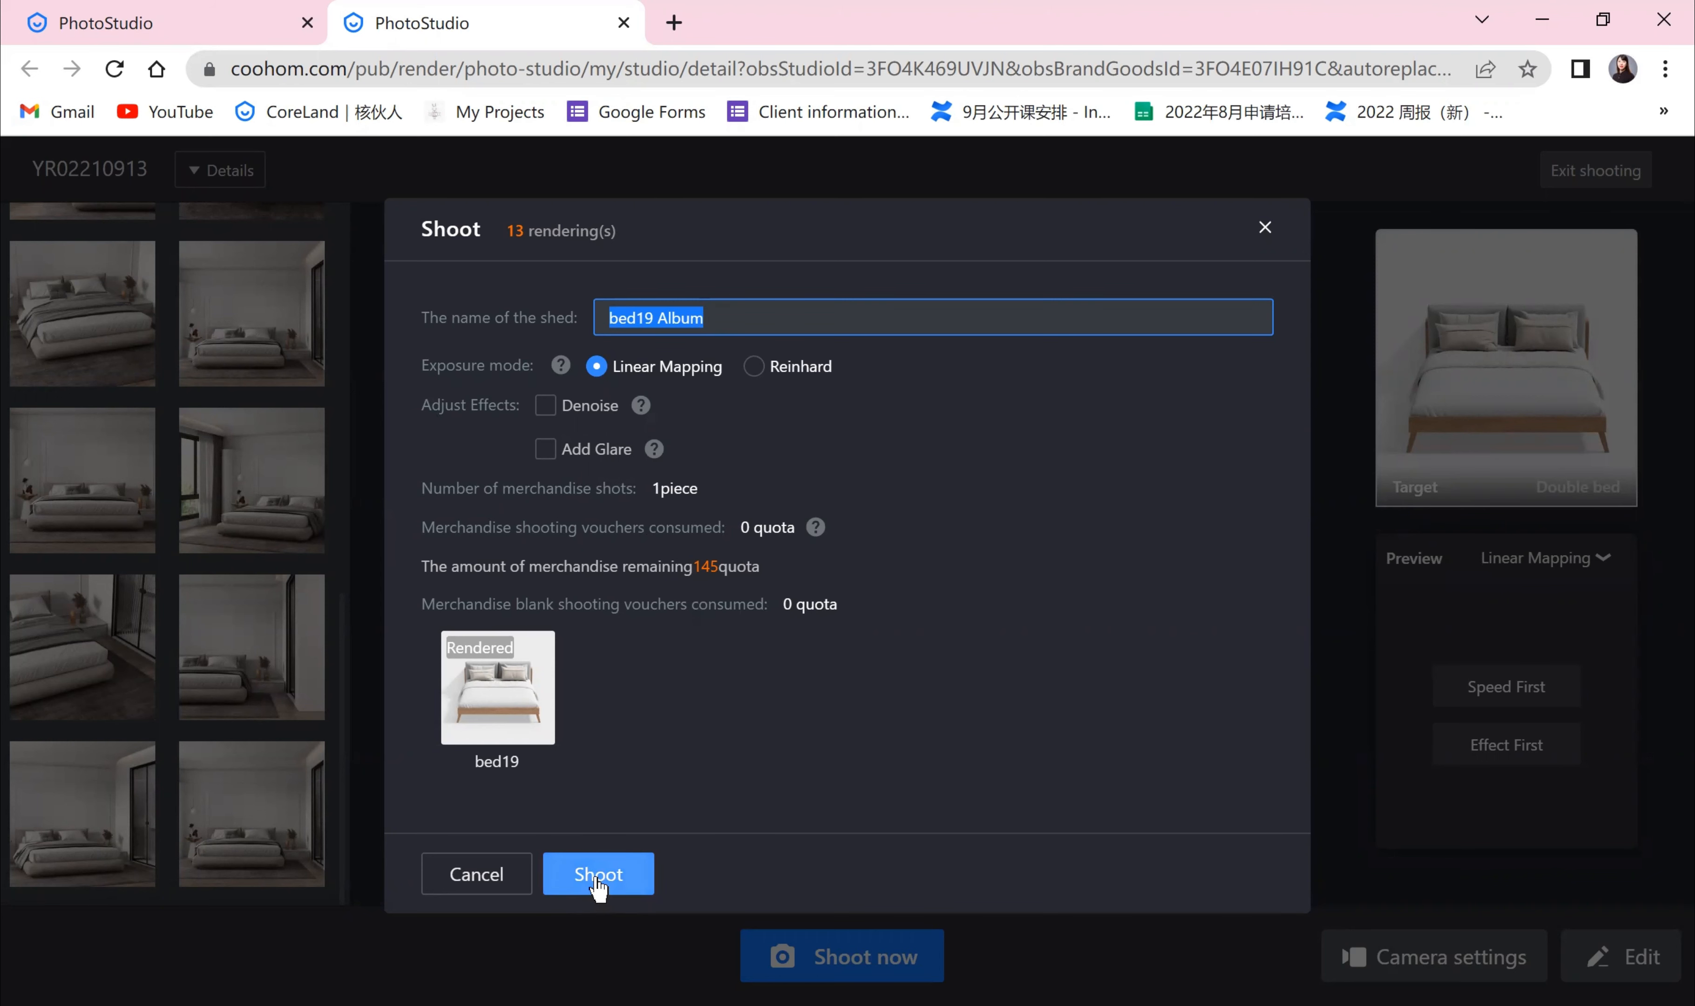
pyautogui.click(1266, 229)
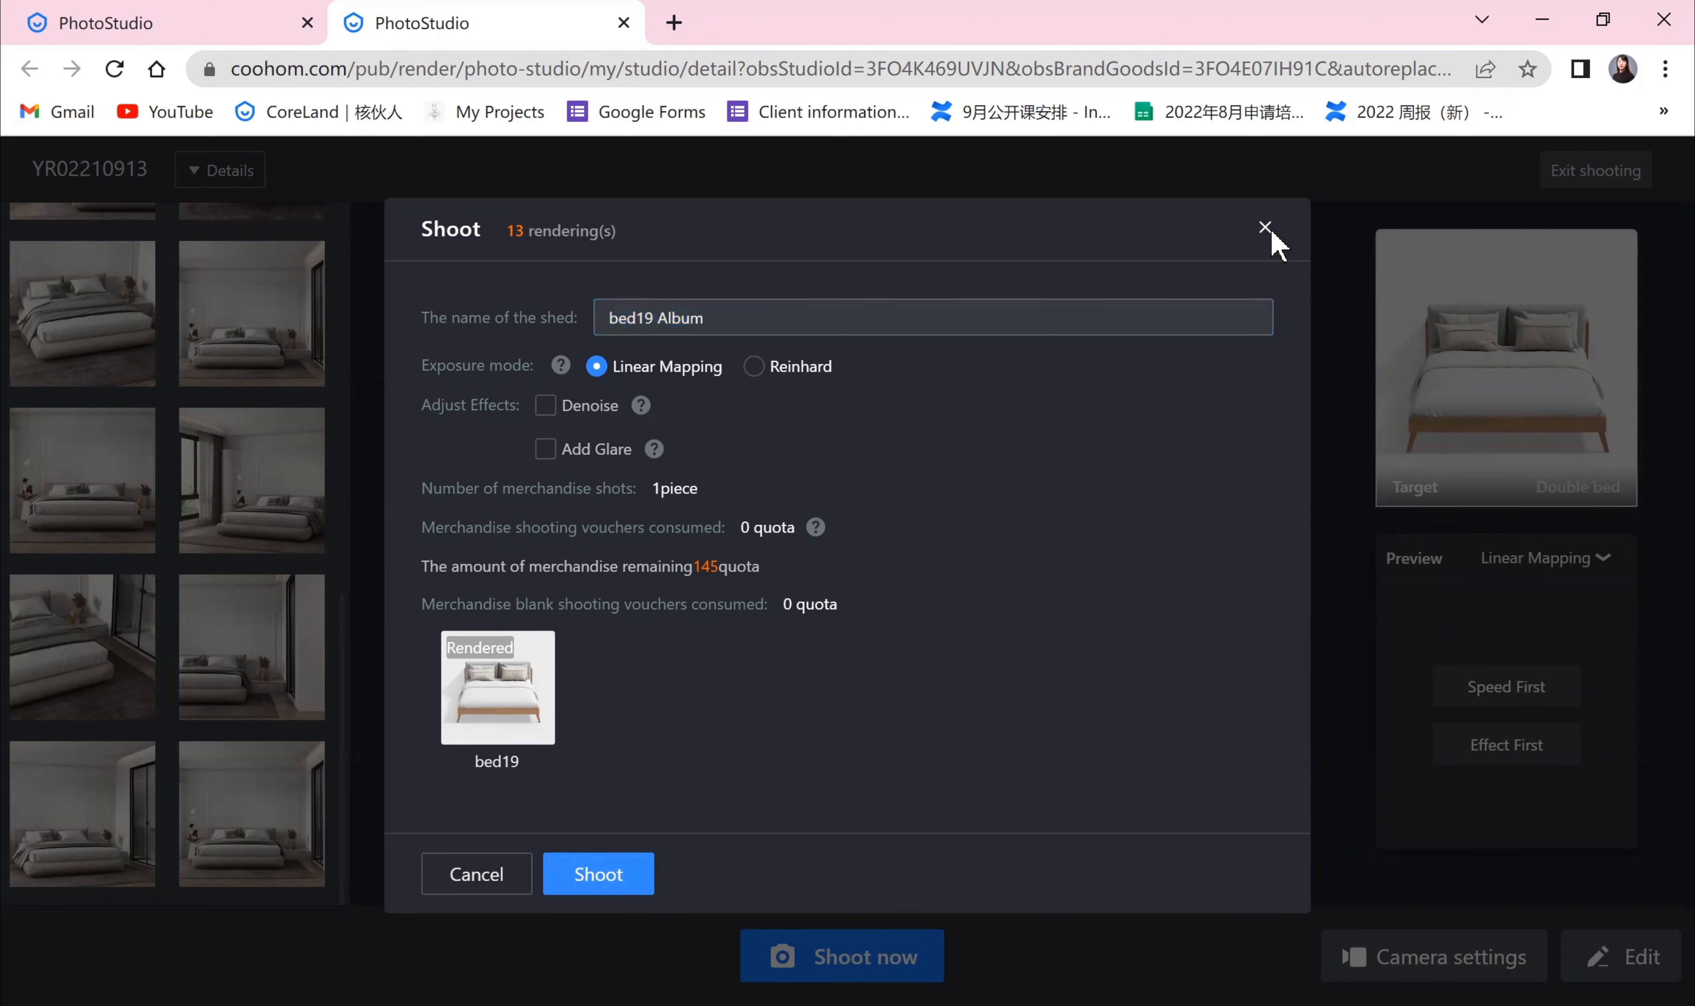
# Step: Browse the preset angle thumbnails and the studio details once more
pyautogui.scroll(10, 199, 798)
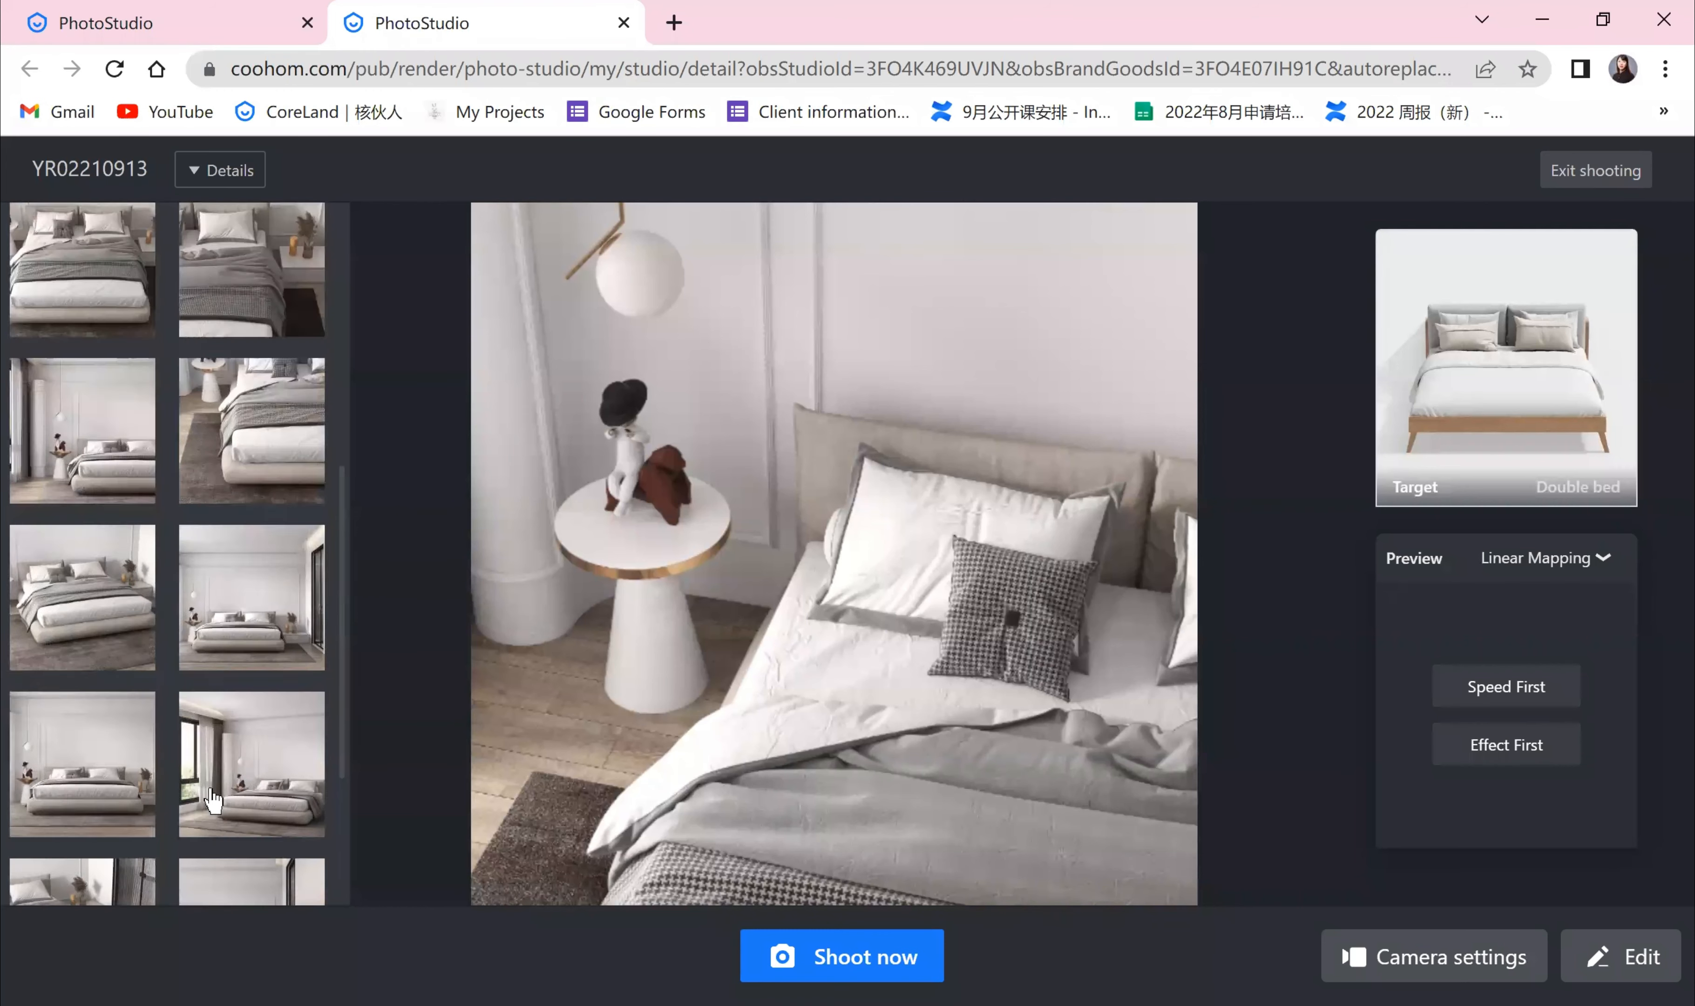
pyautogui.scroll(-6, 206, 781)
pyautogui.scroll(-2, 206, 780)
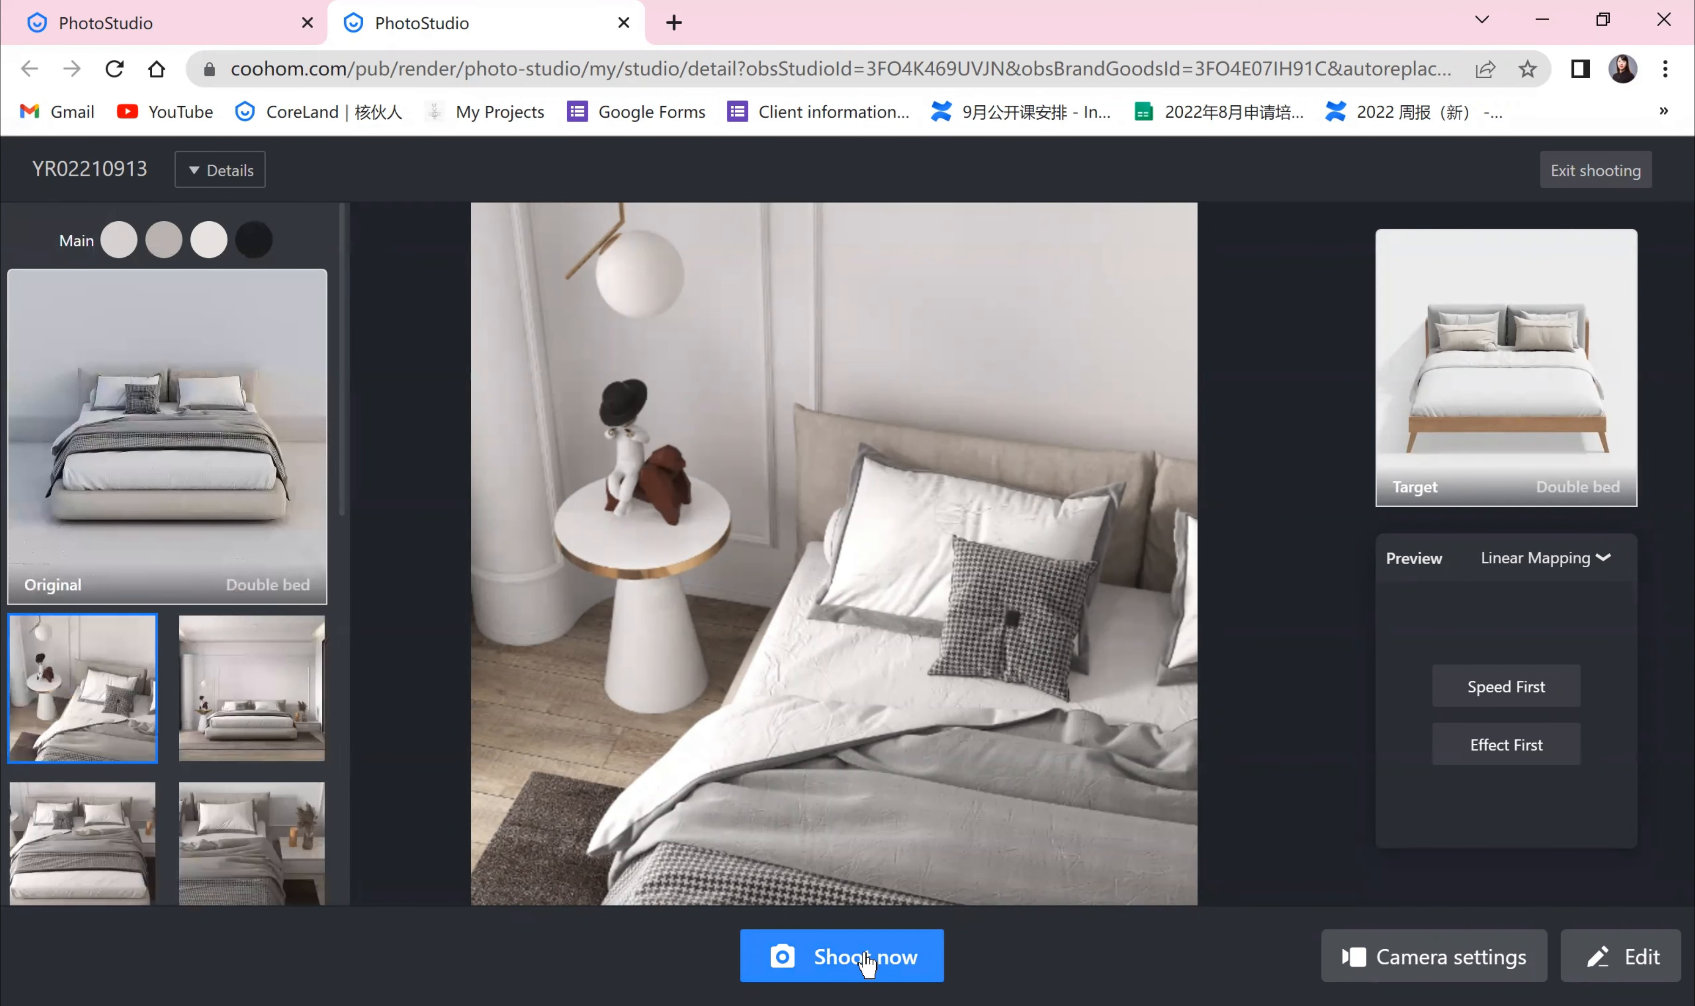
pyautogui.scroll(-5, 108, 598)
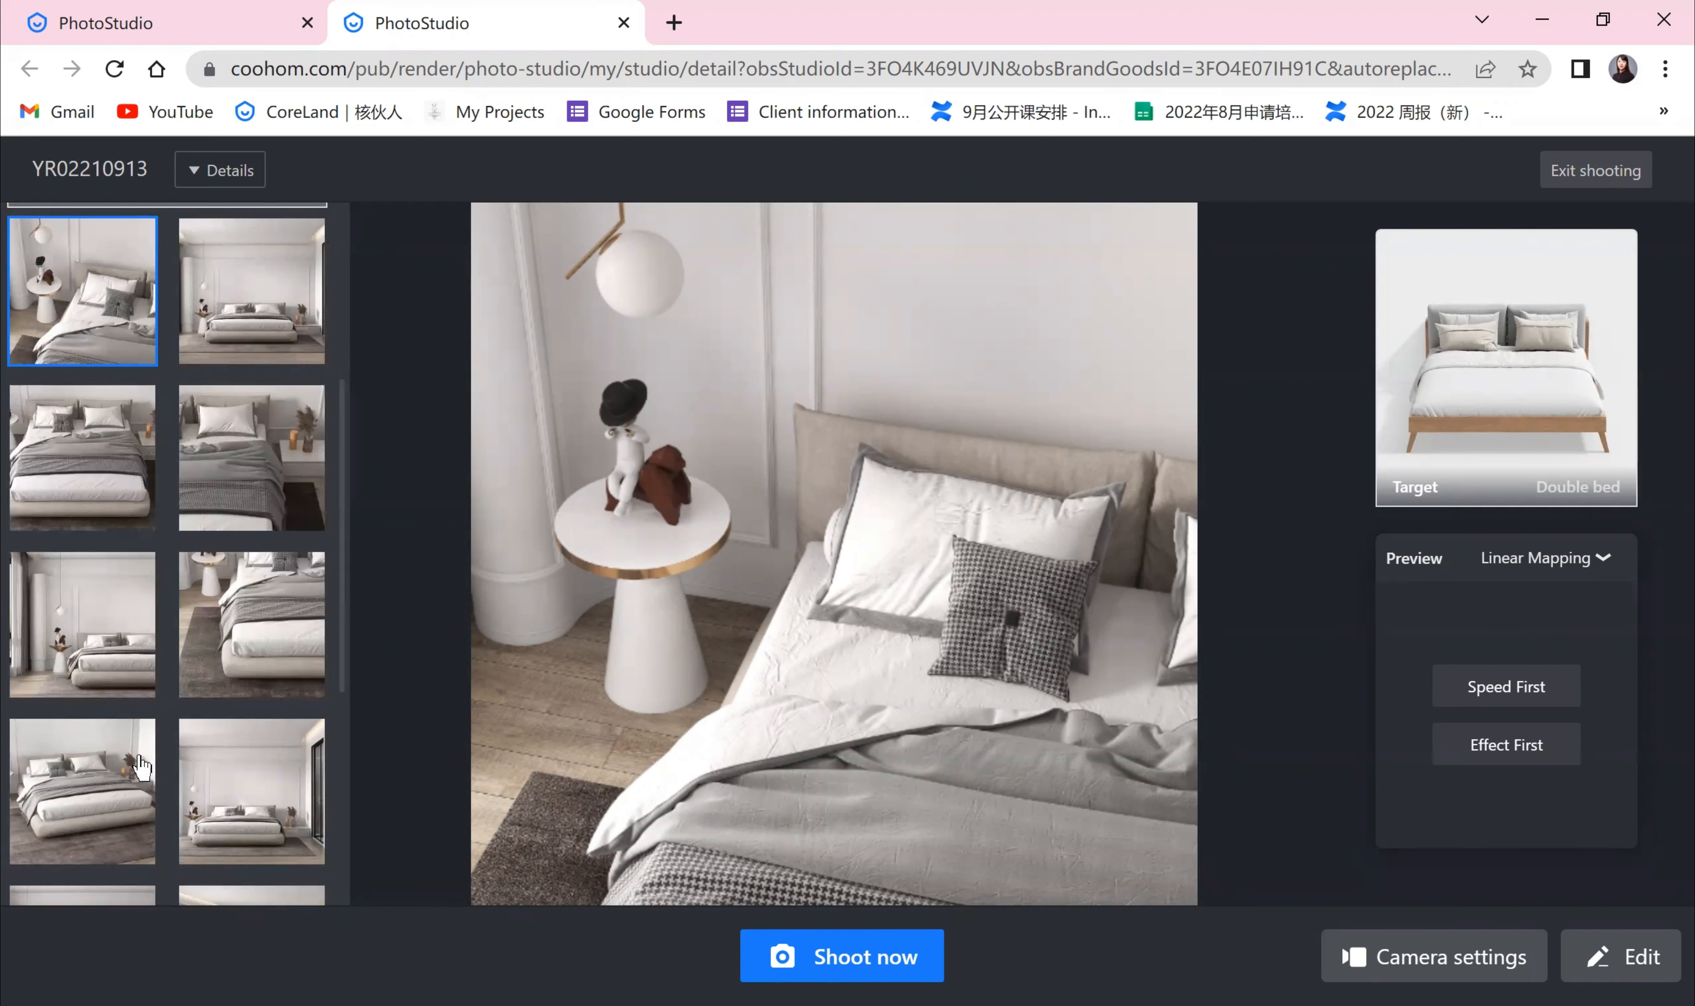
pyautogui.scroll(-2, 390, 662)
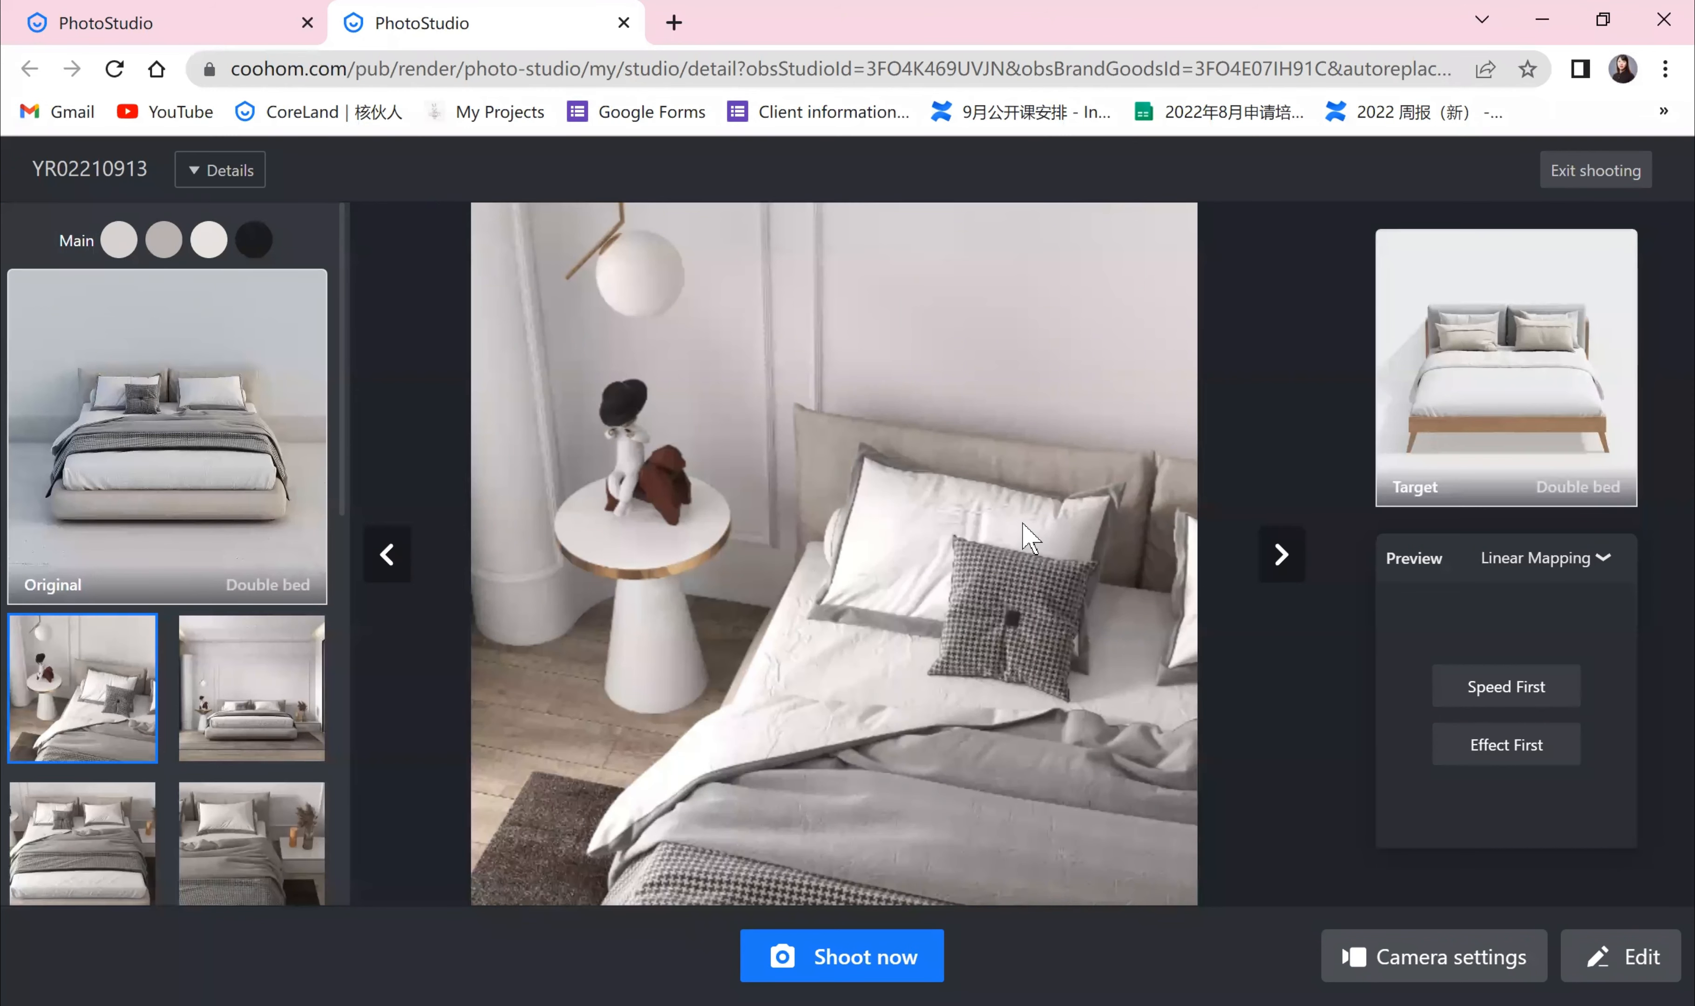
pyautogui.scroll(-6, 249, 575)
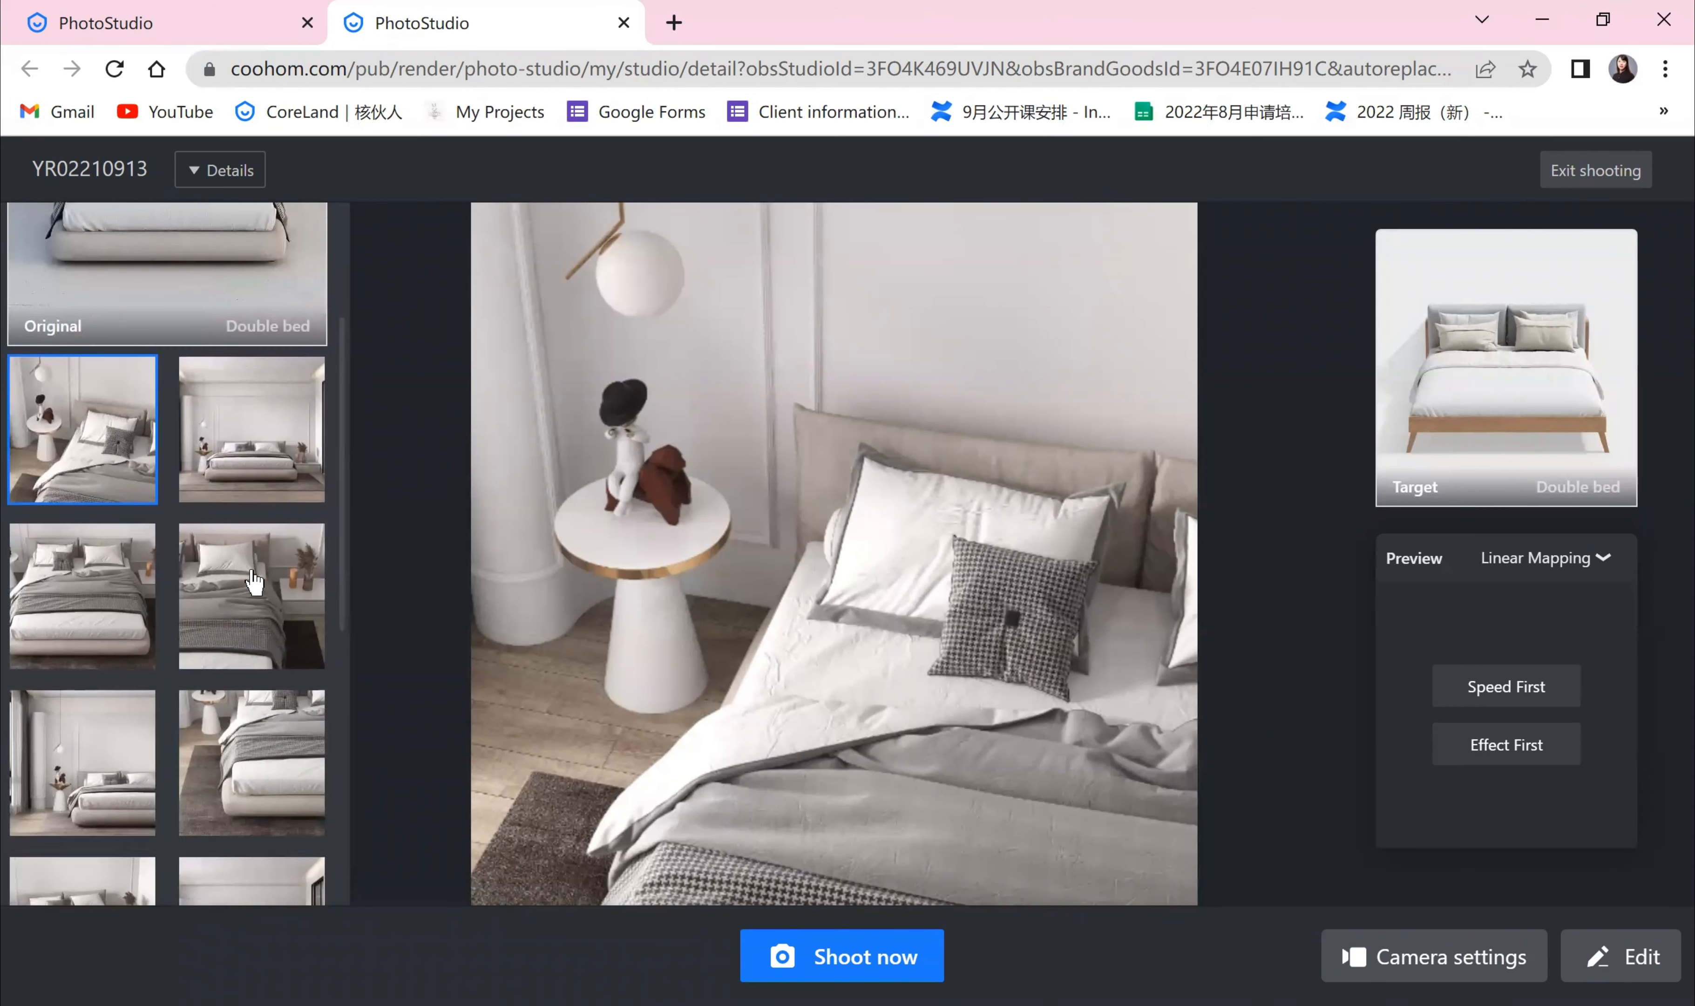
pyautogui.scroll(6, 254, 575)
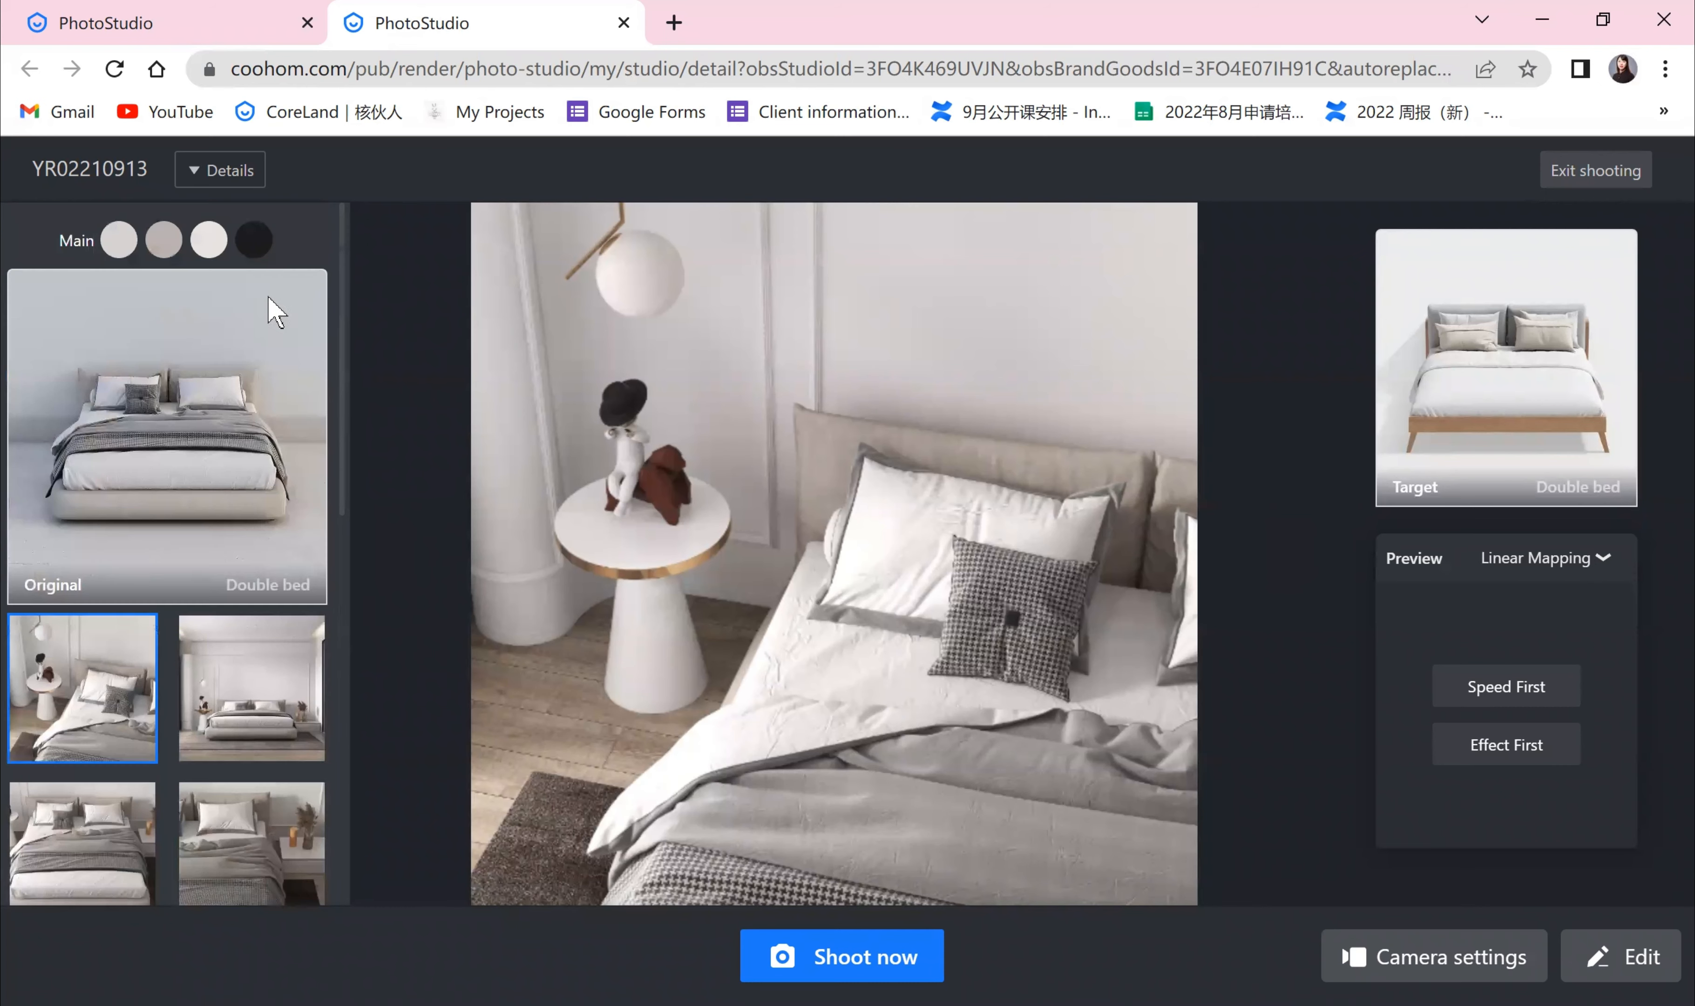
pyautogui.click(253, 174)
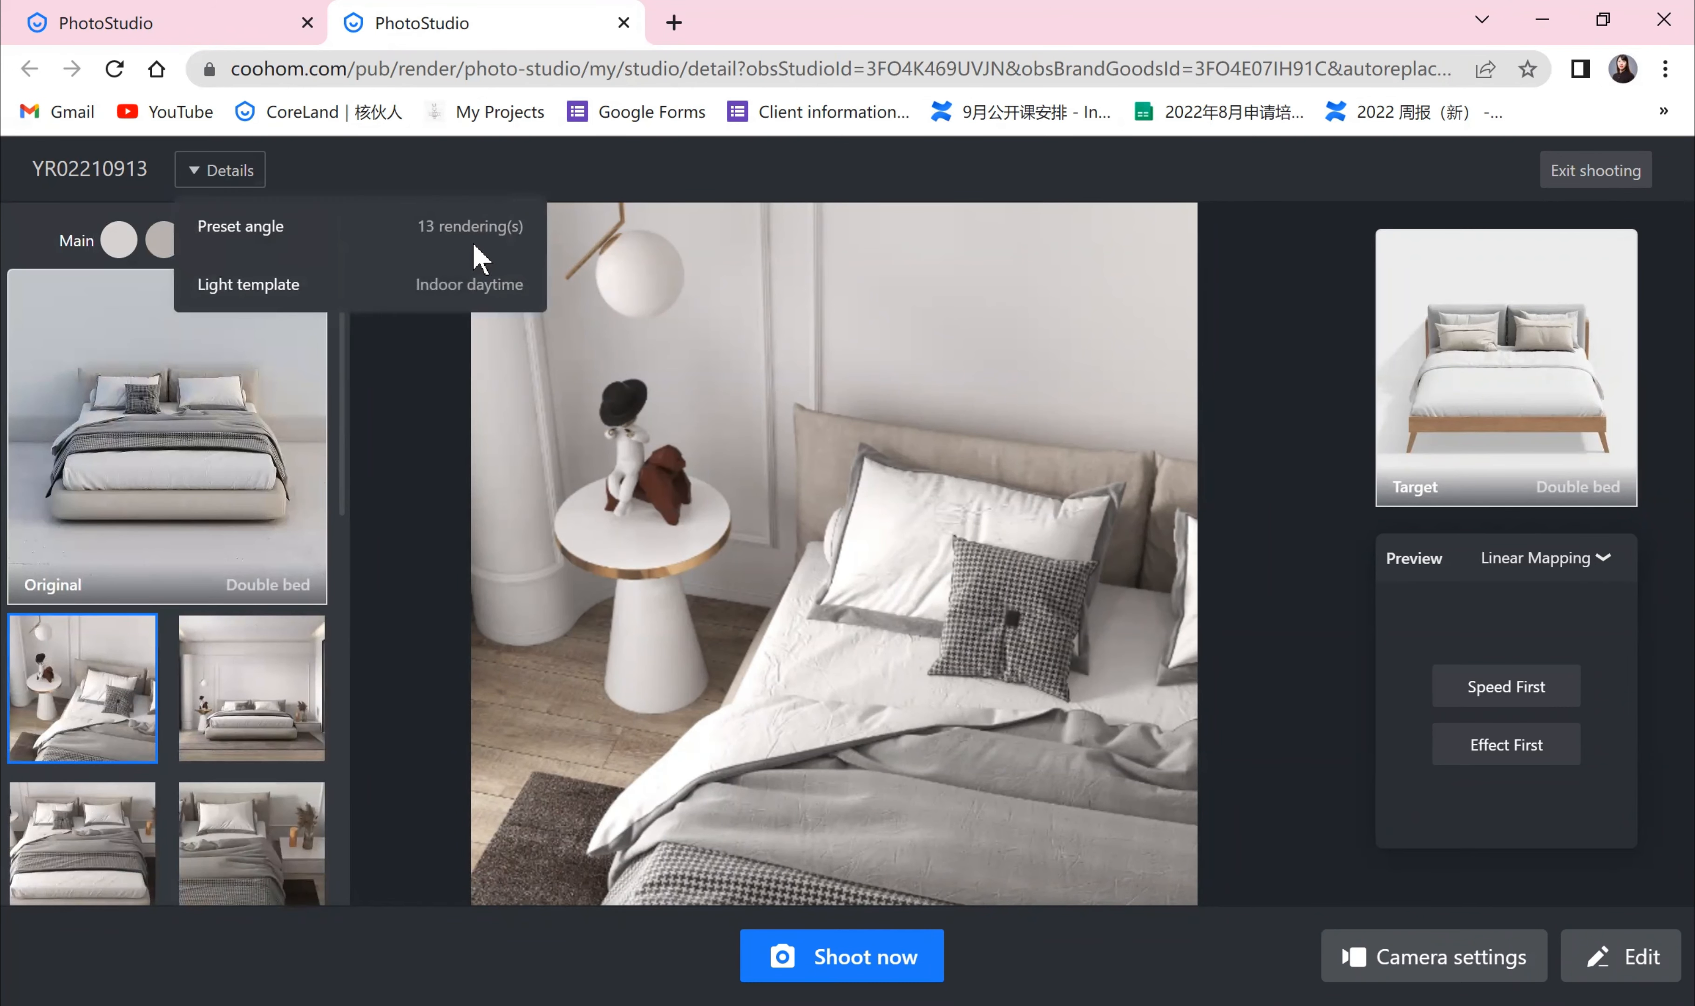
pyautogui.scroll(-6, 227, 633)
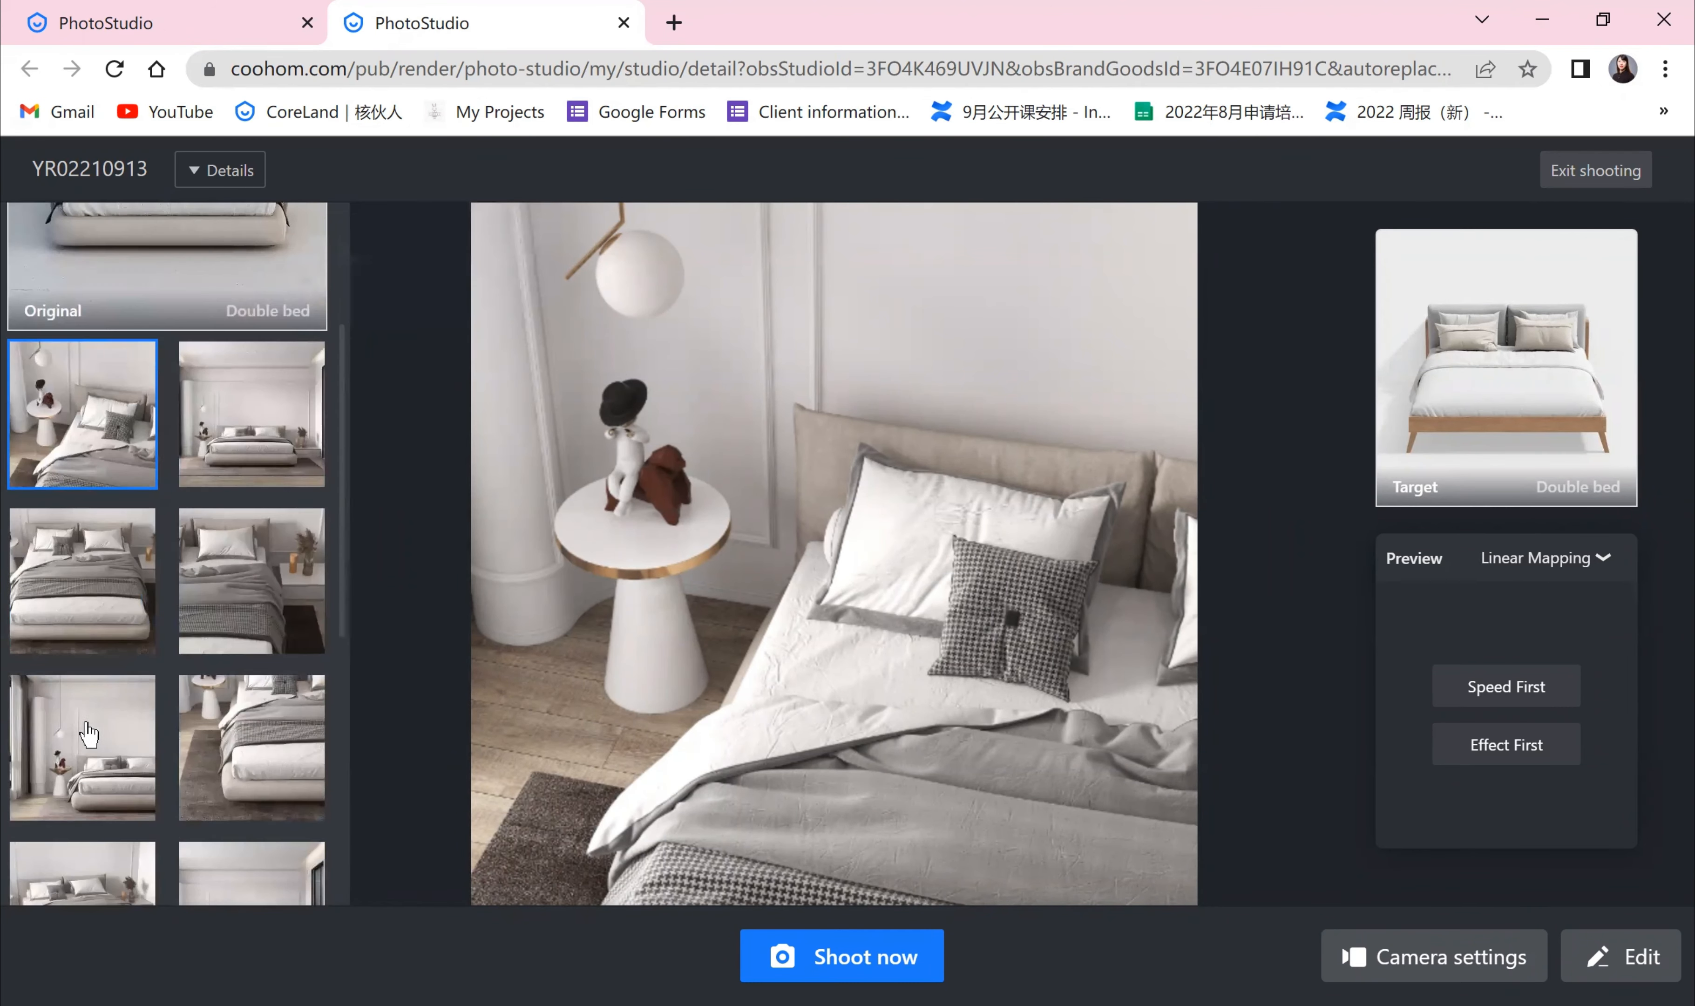
pyautogui.scroll(-7, 162, 798)
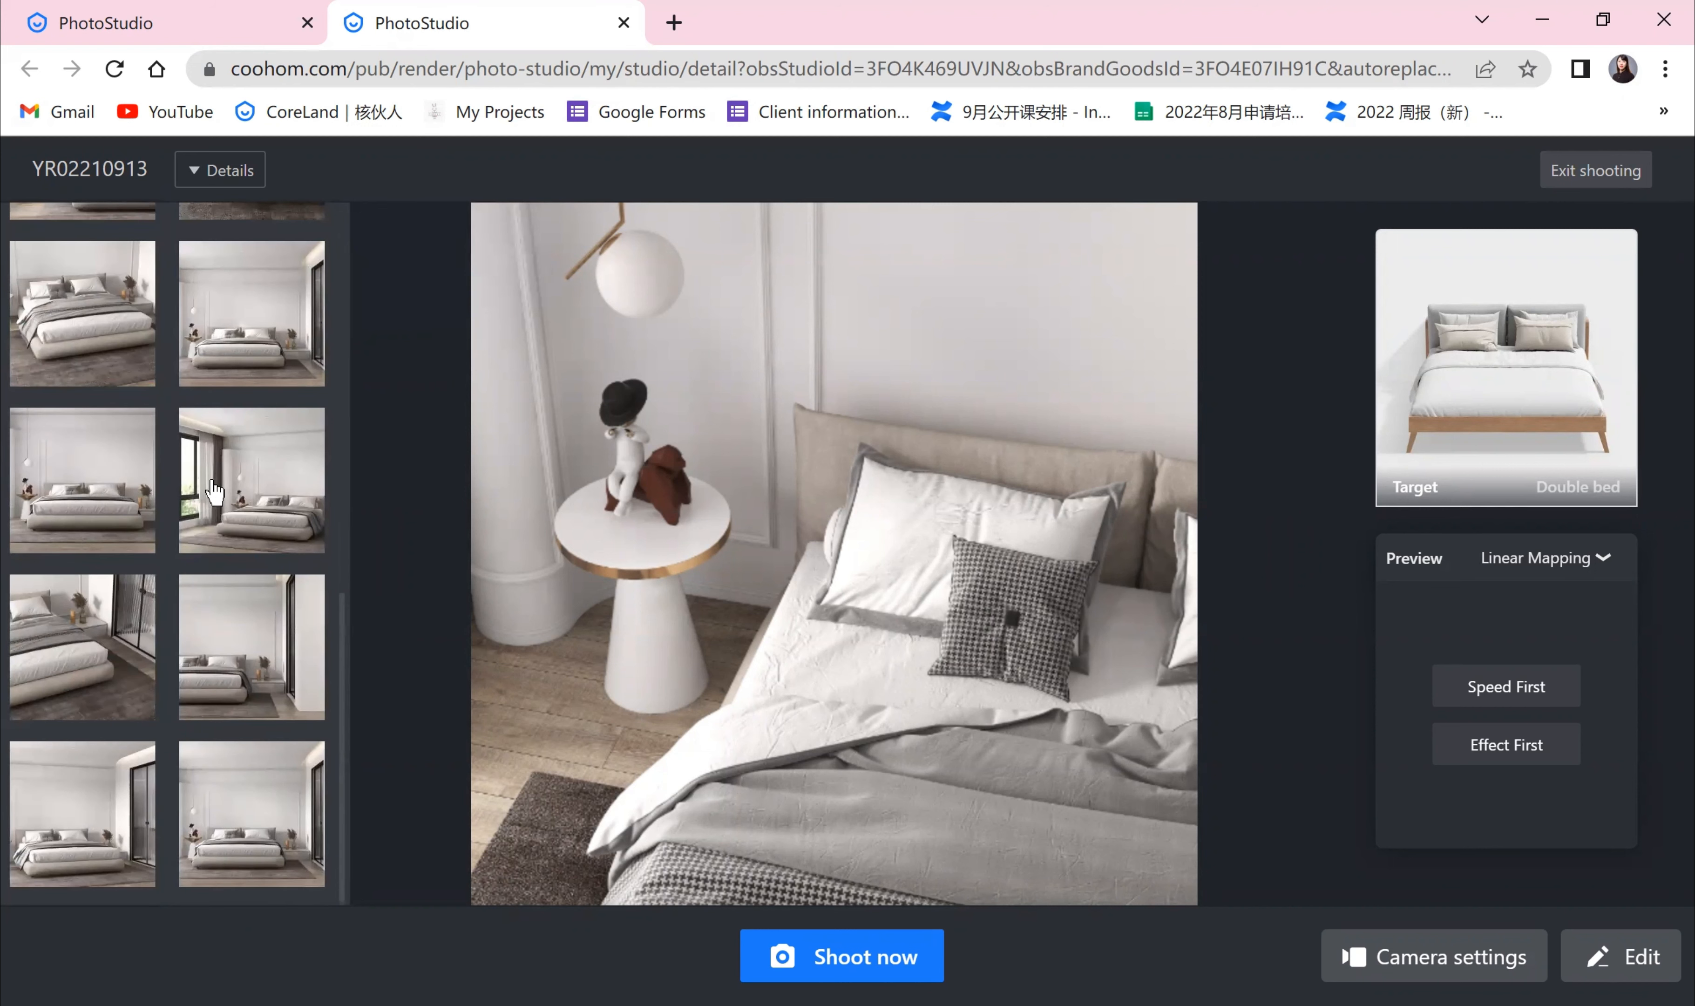
pyautogui.scroll(3, 186, 509)
pyautogui.scroll(10, 186, 509)
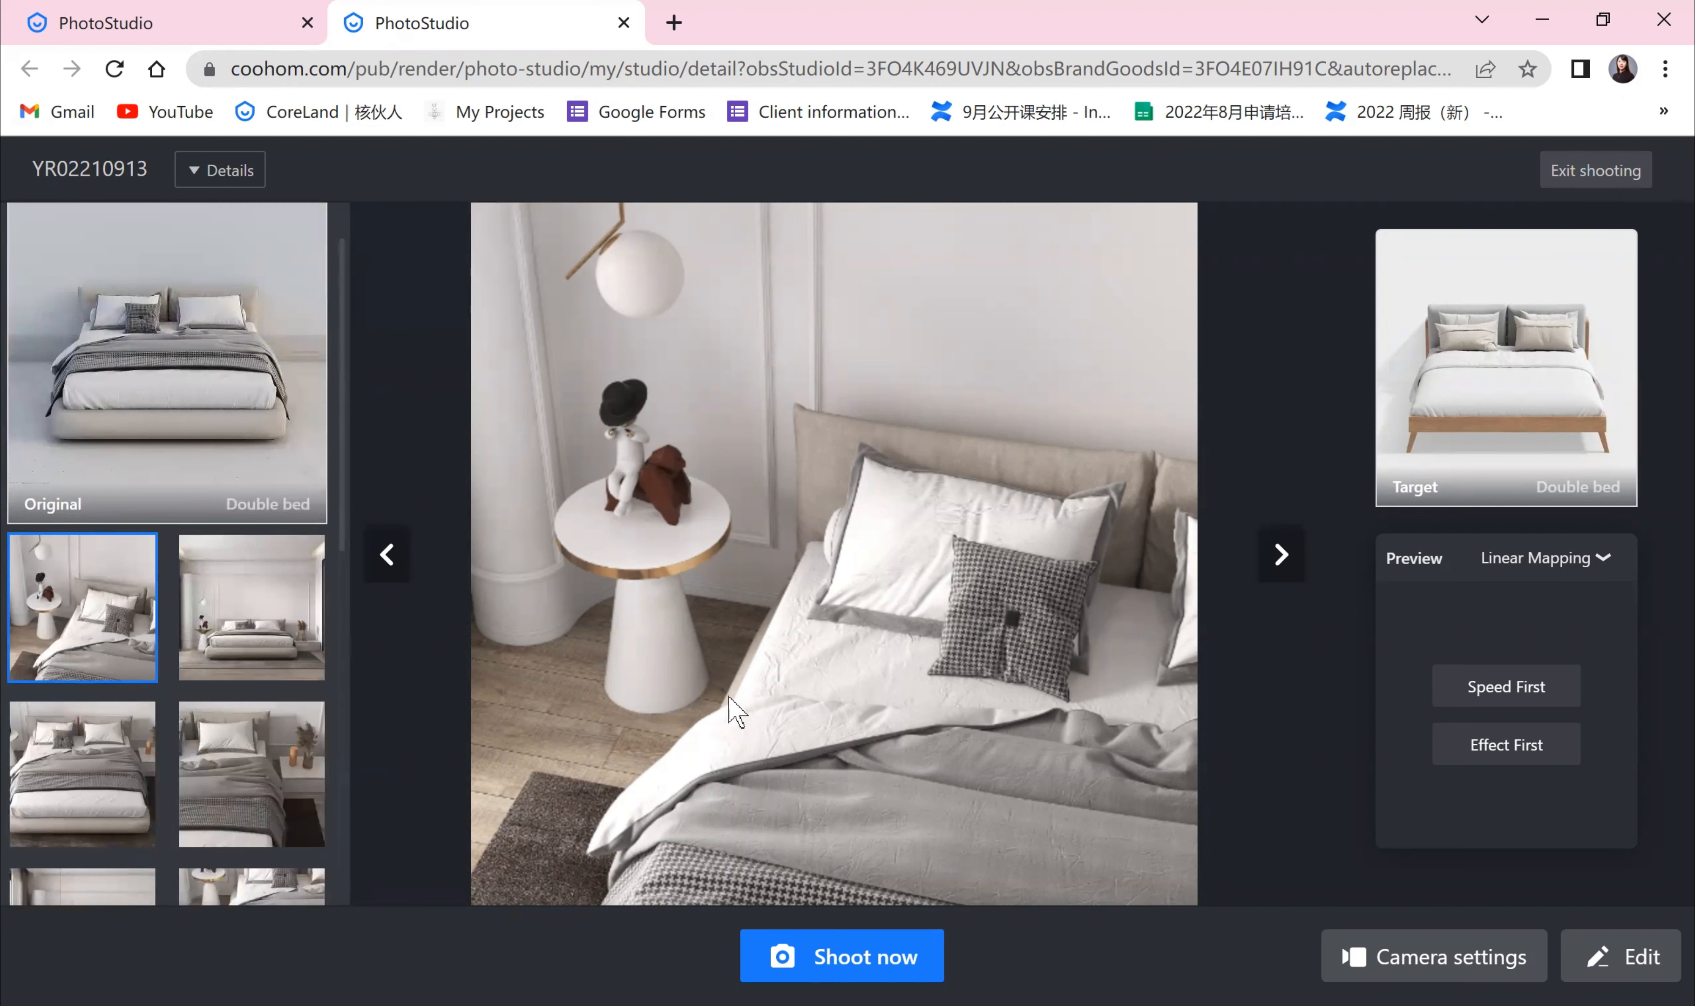
# Step: Open the camera settings editor, zoom the view, and confirm the camera setup to start shooting
pyautogui.click(1407, 960)
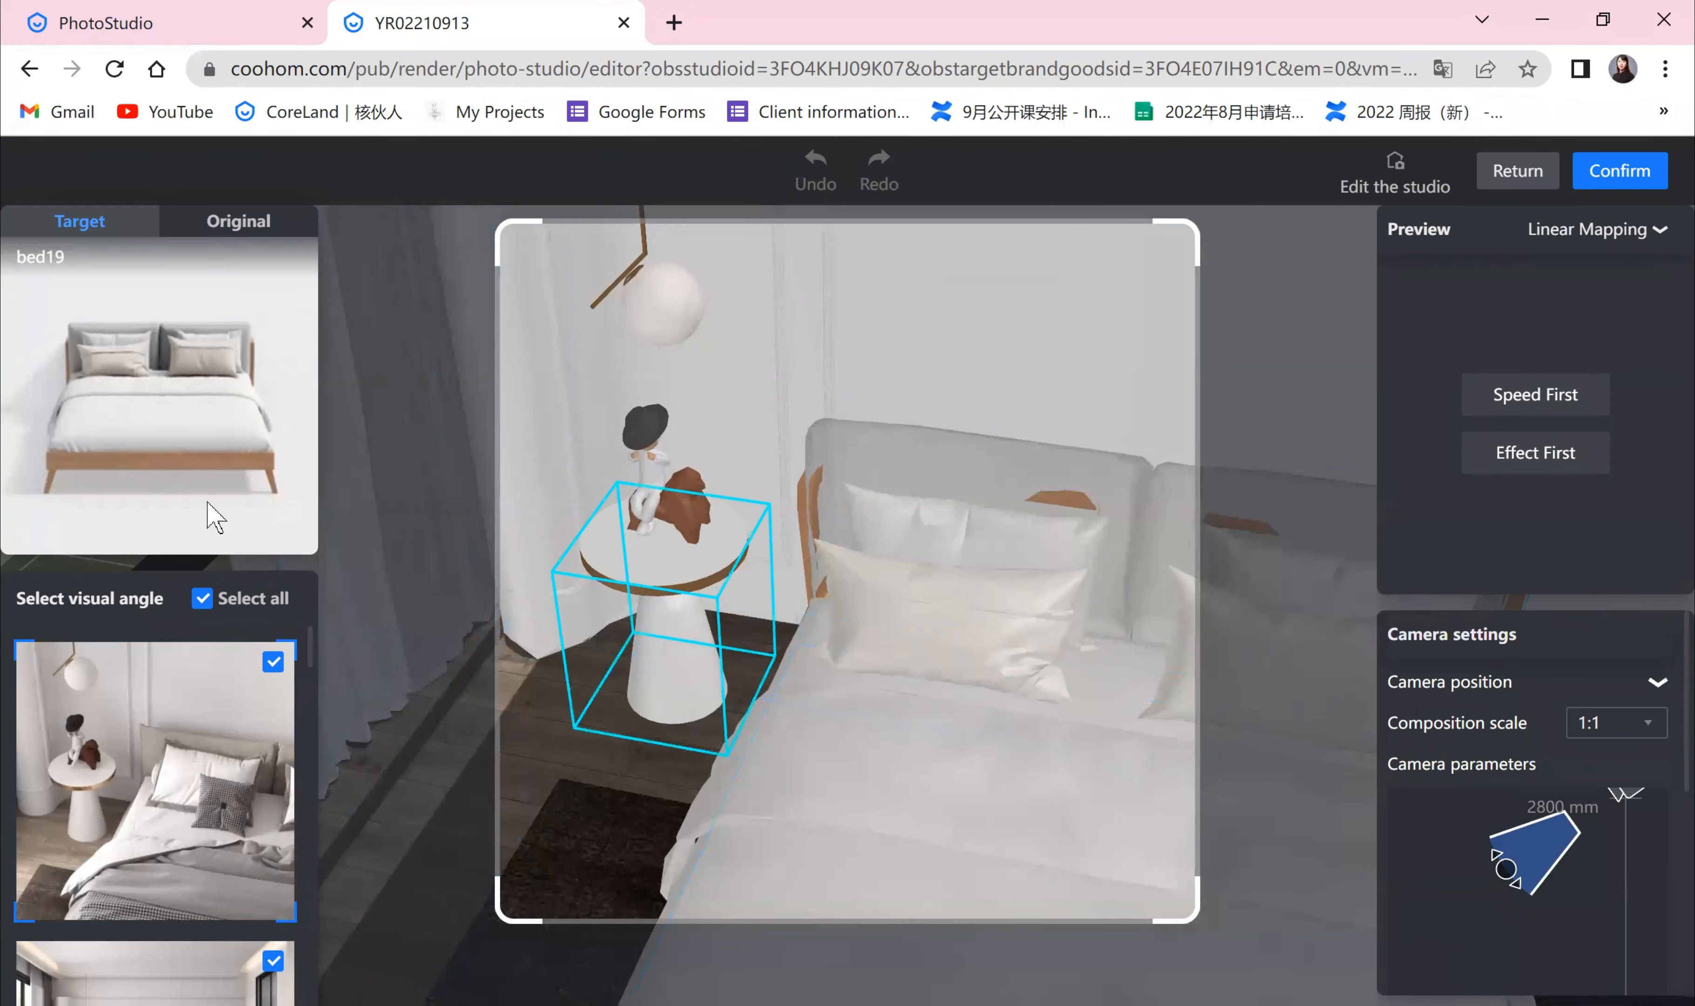
pyautogui.scroll(-1, 134, 865)
pyautogui.scroll(-3, 159, 756)
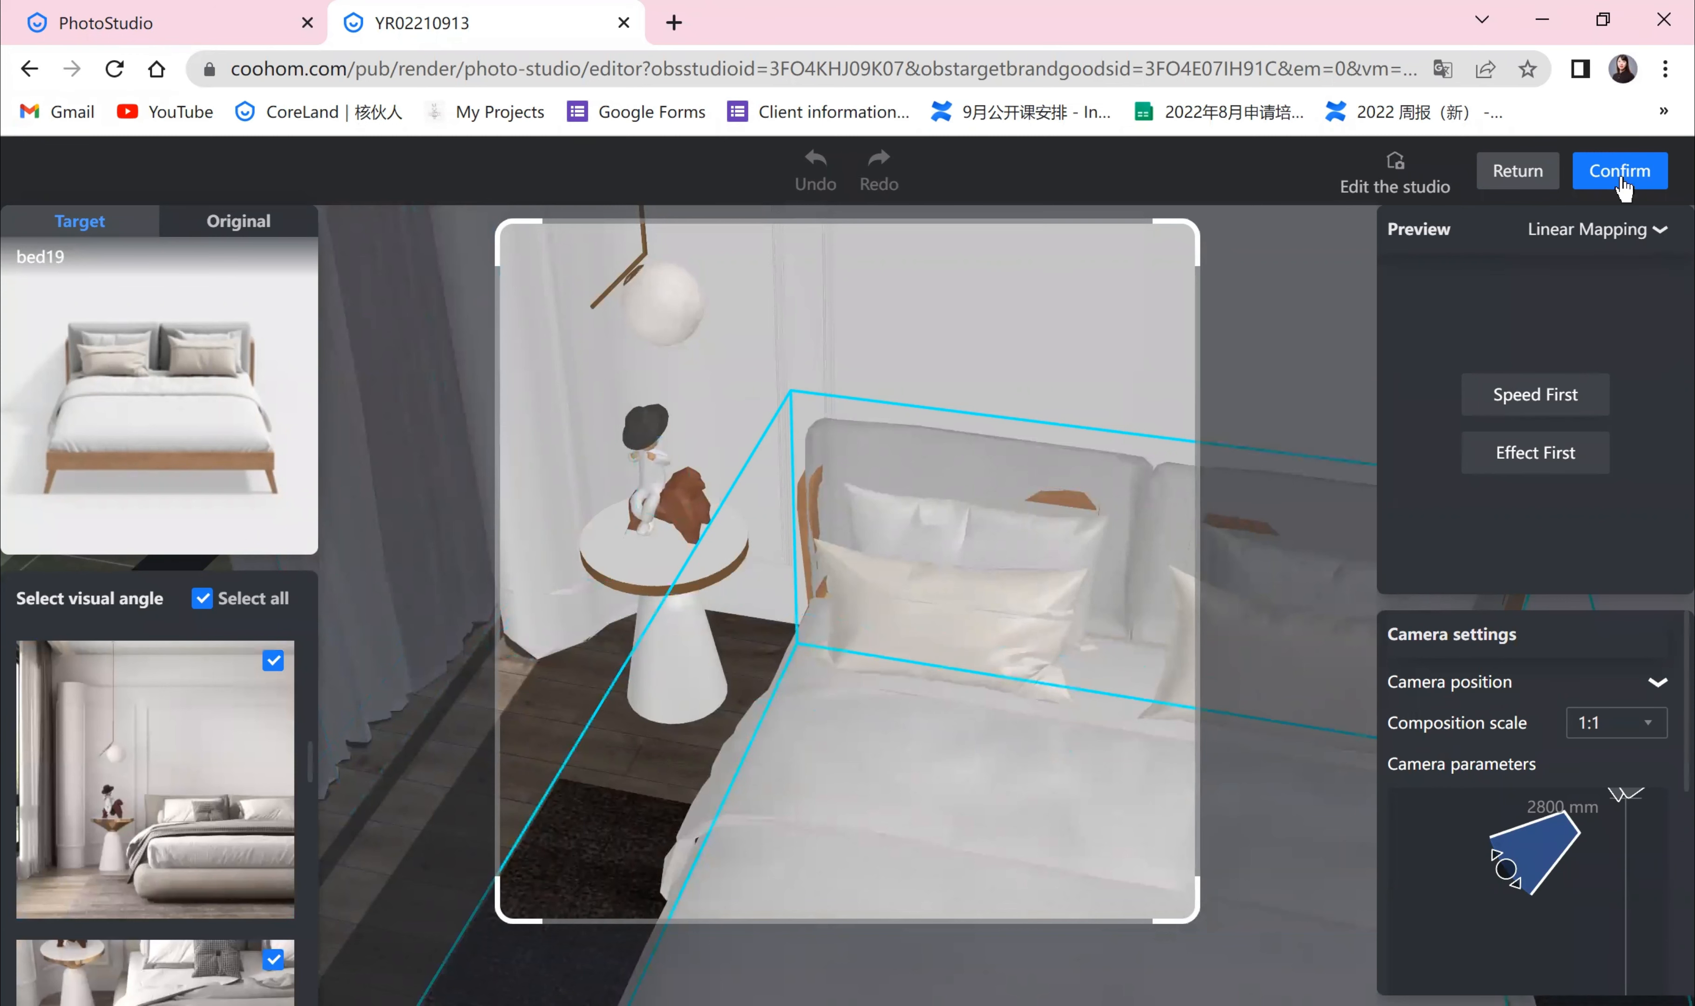
pyautogui.click(1621, 172)
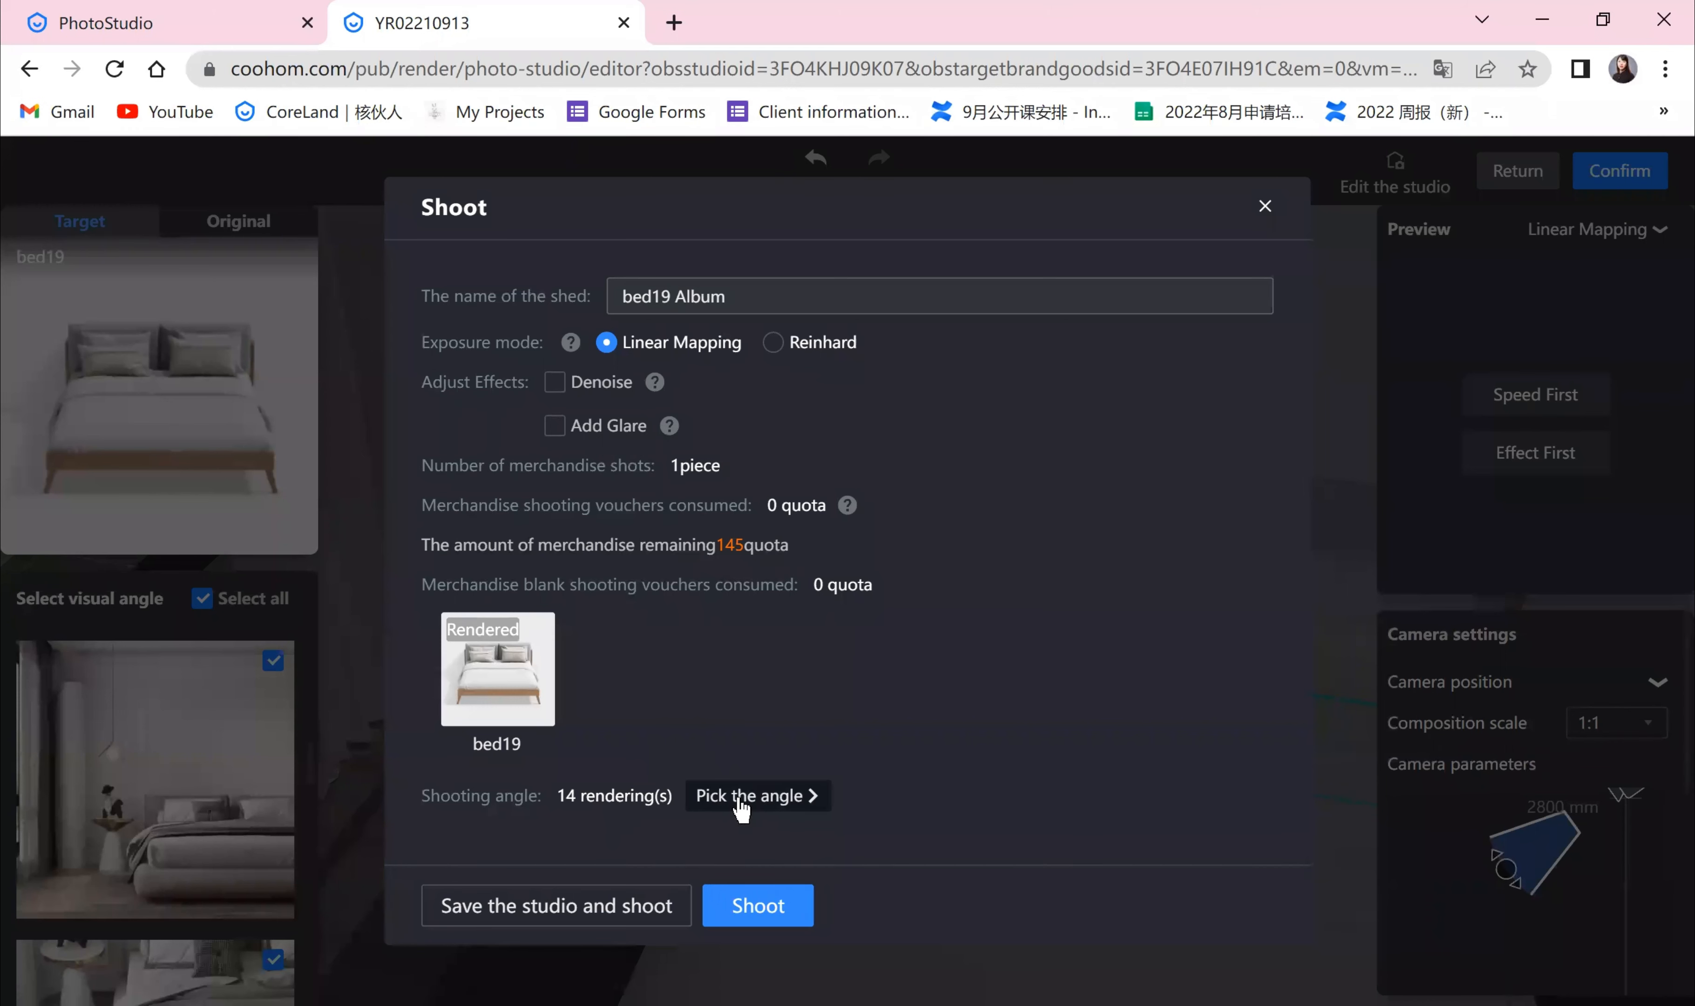
# Step: Open the shooting-angle picker and scroll through the angle thumbnails
pyautogui.click(740, 805)
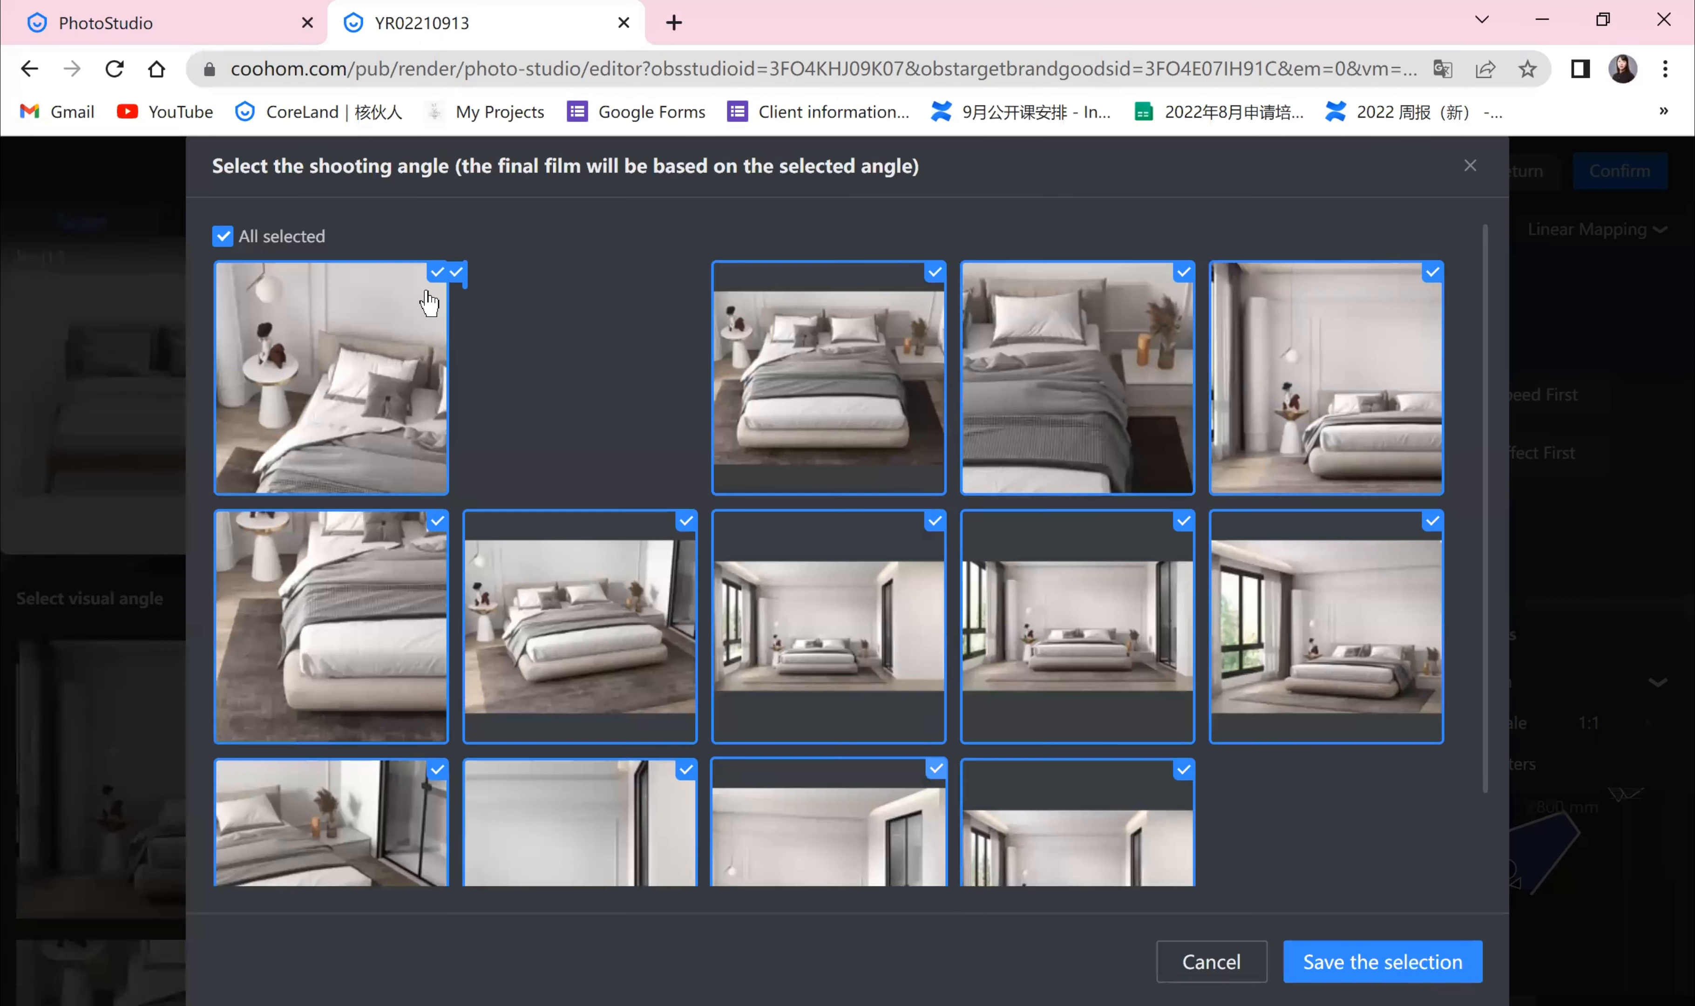
pyautogui.scroll(-2, 671, 643)
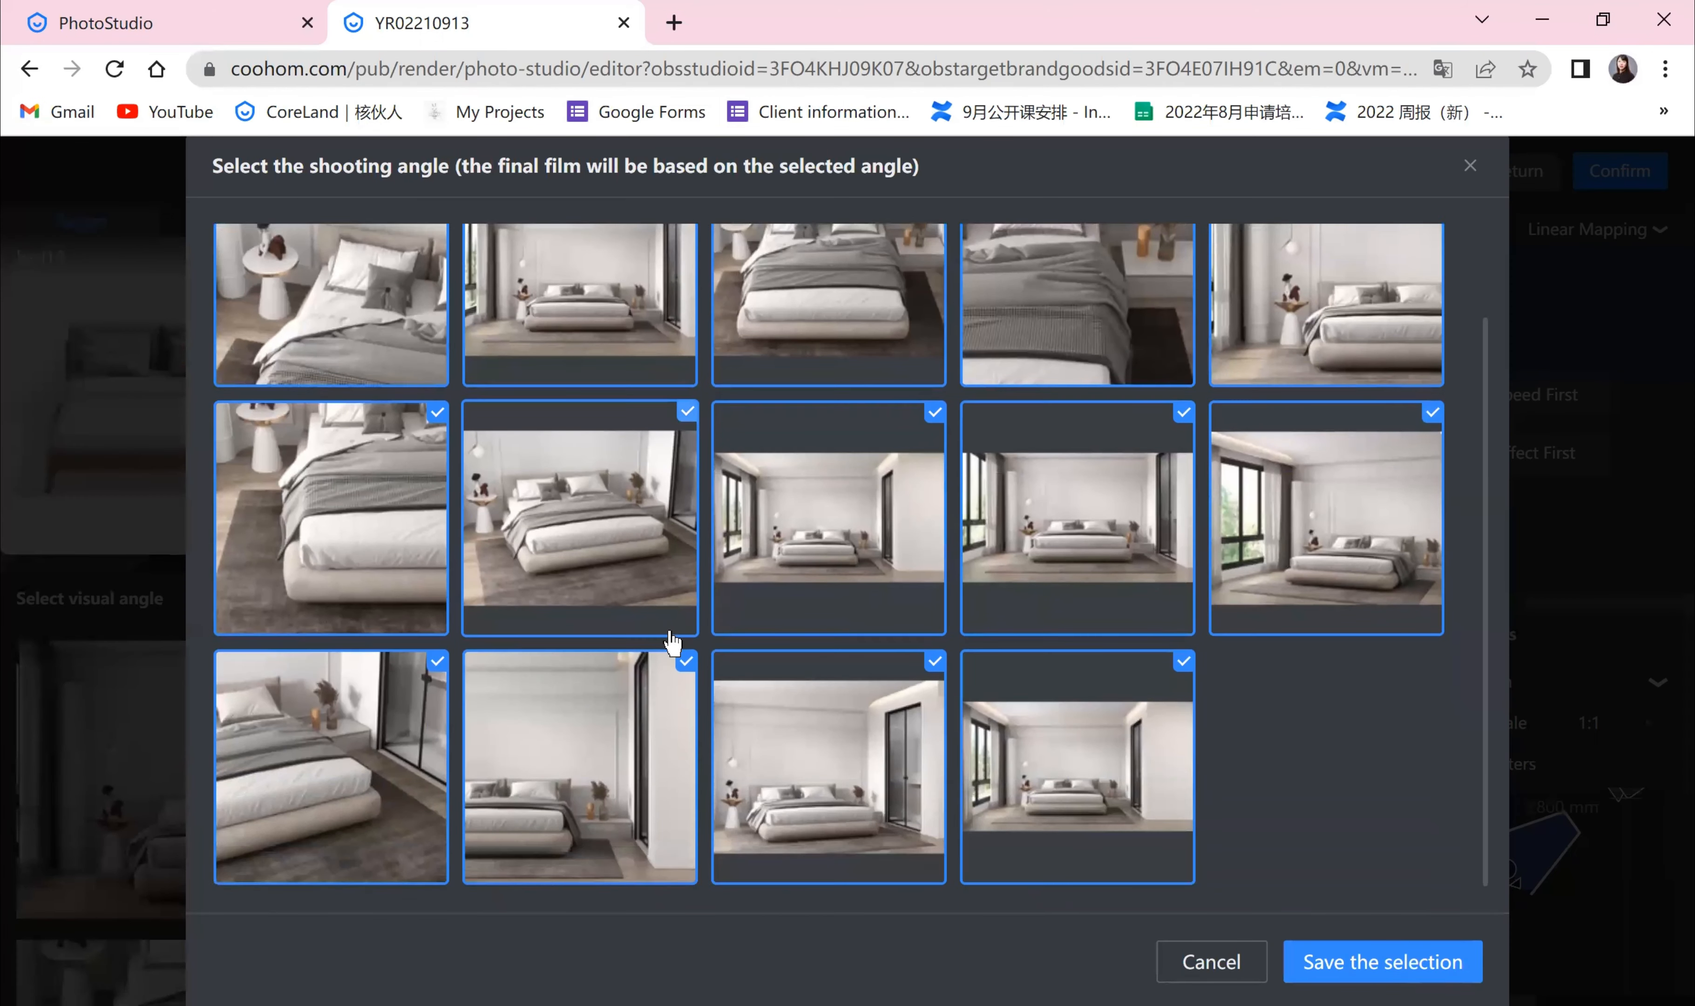
pyautogui.scroll(2, 674, 643)
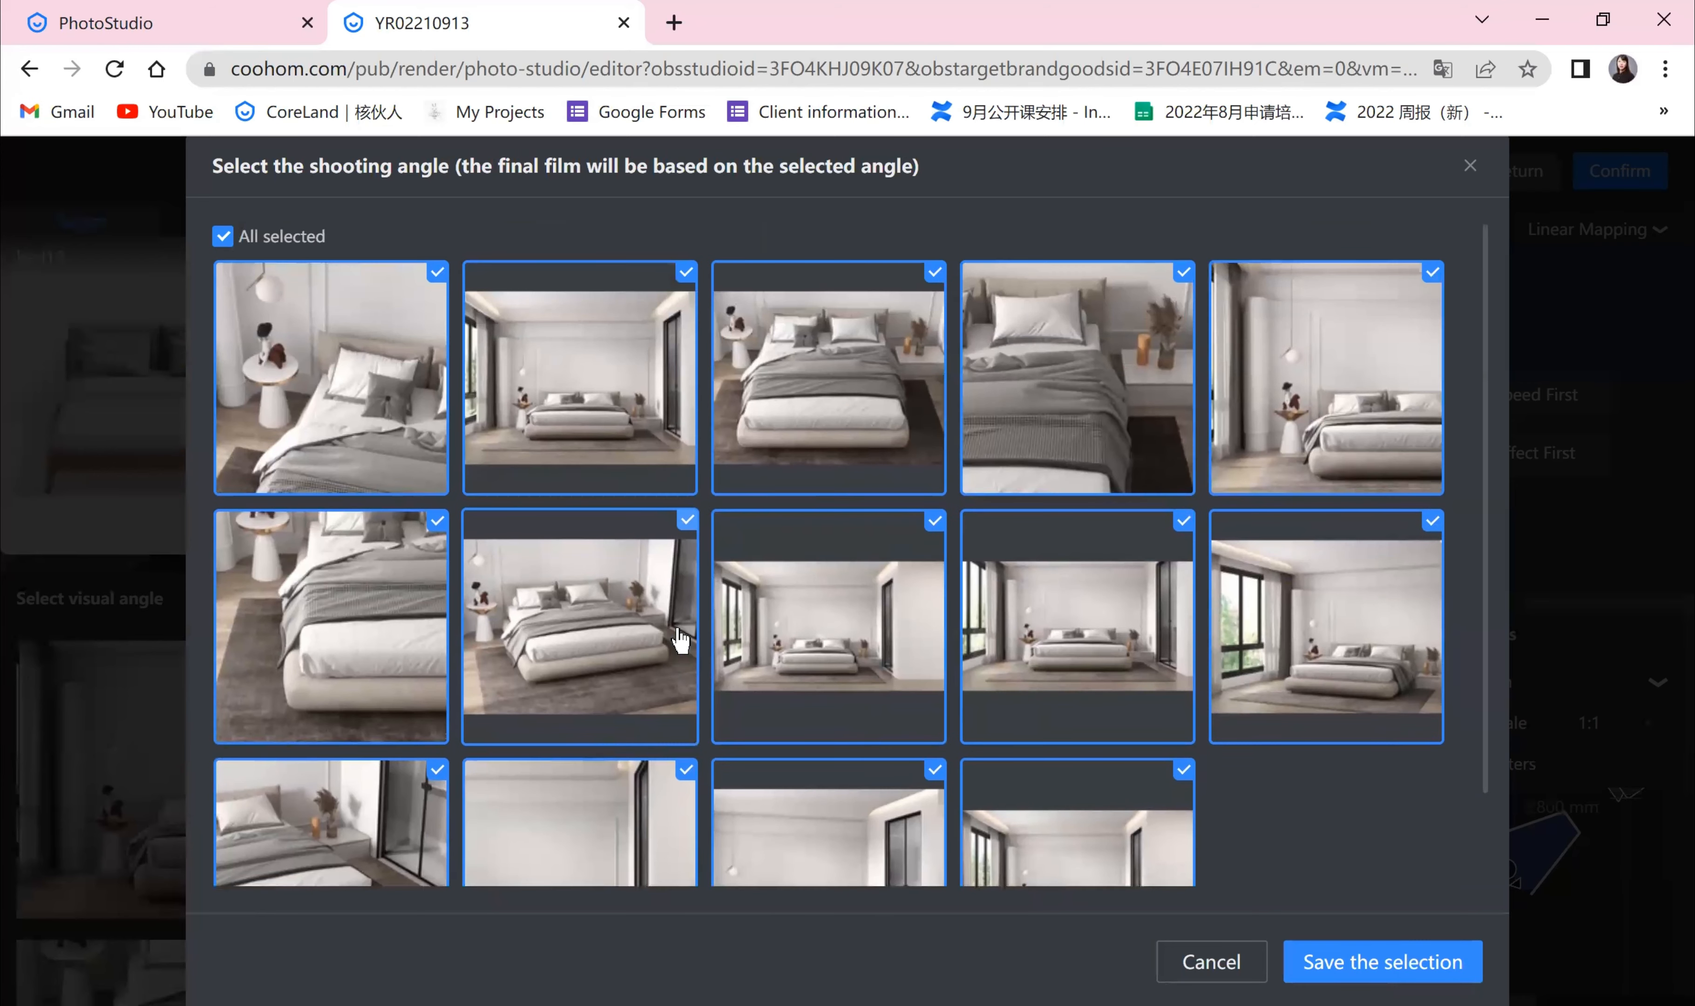
pyautogui.scroll(-2, 681, 640)
# Step: Deselect several angles in the shooting-angle picker, then close the picker
pyautogui.click(440, 427)
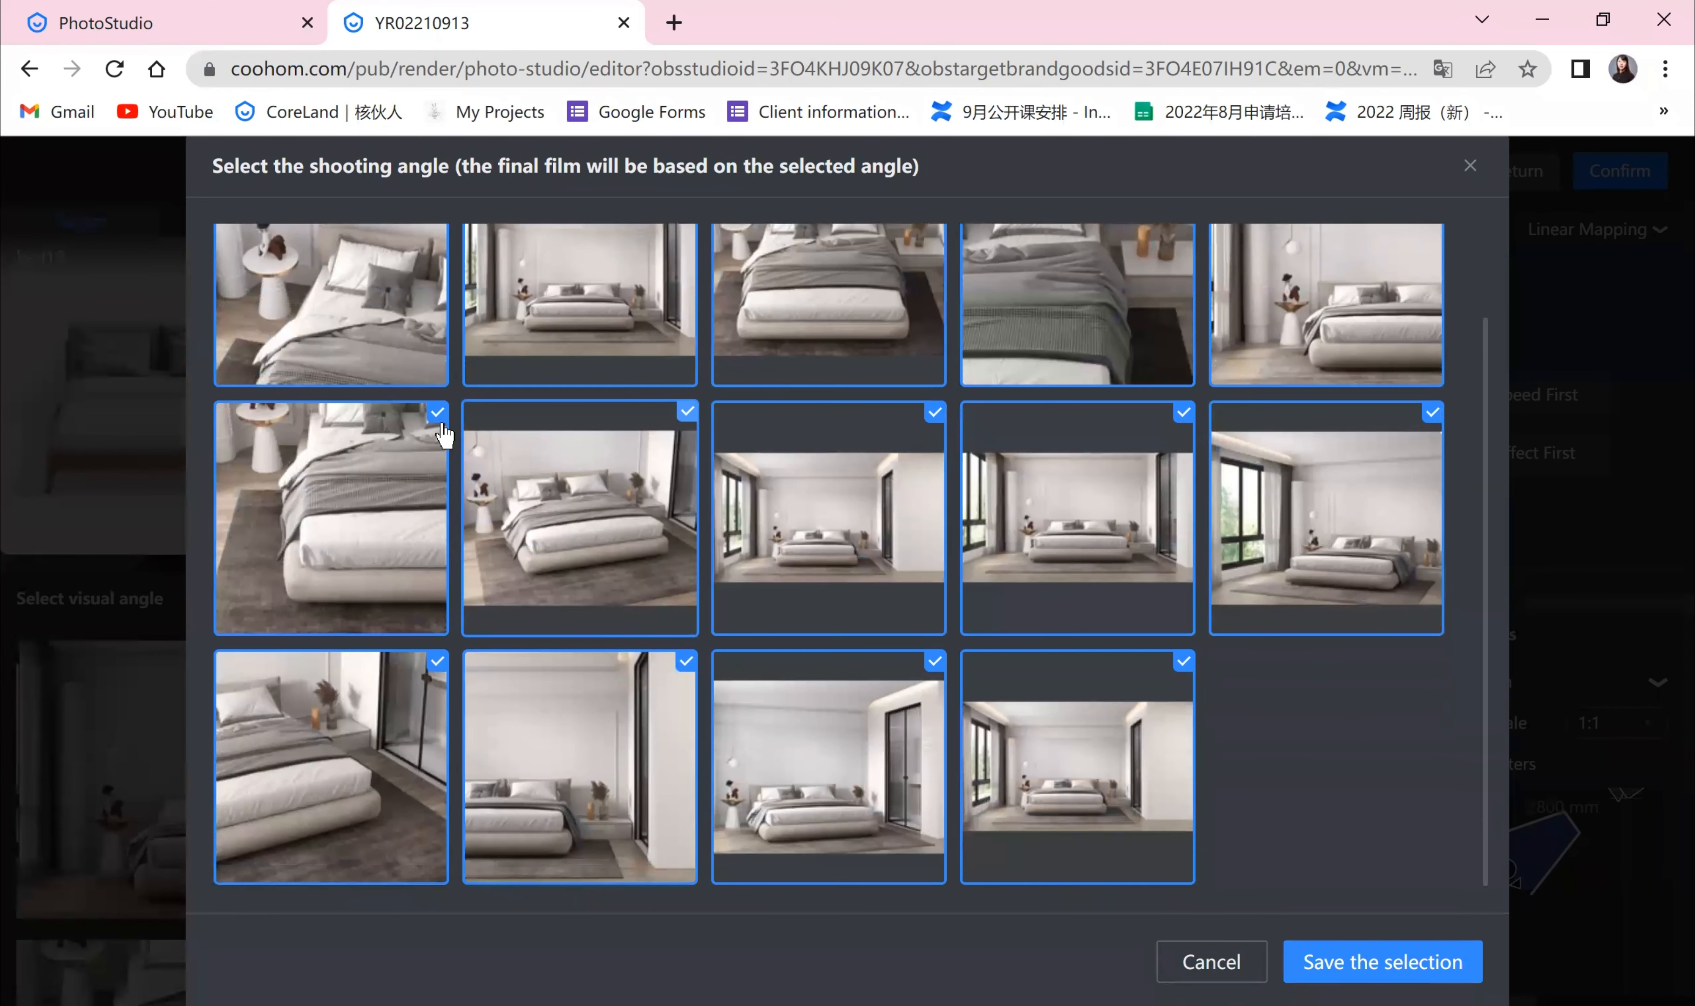
pyautogui.click(673, 423)
pyautogui.click(933, 421)
pyautogui.click(1183, 416)
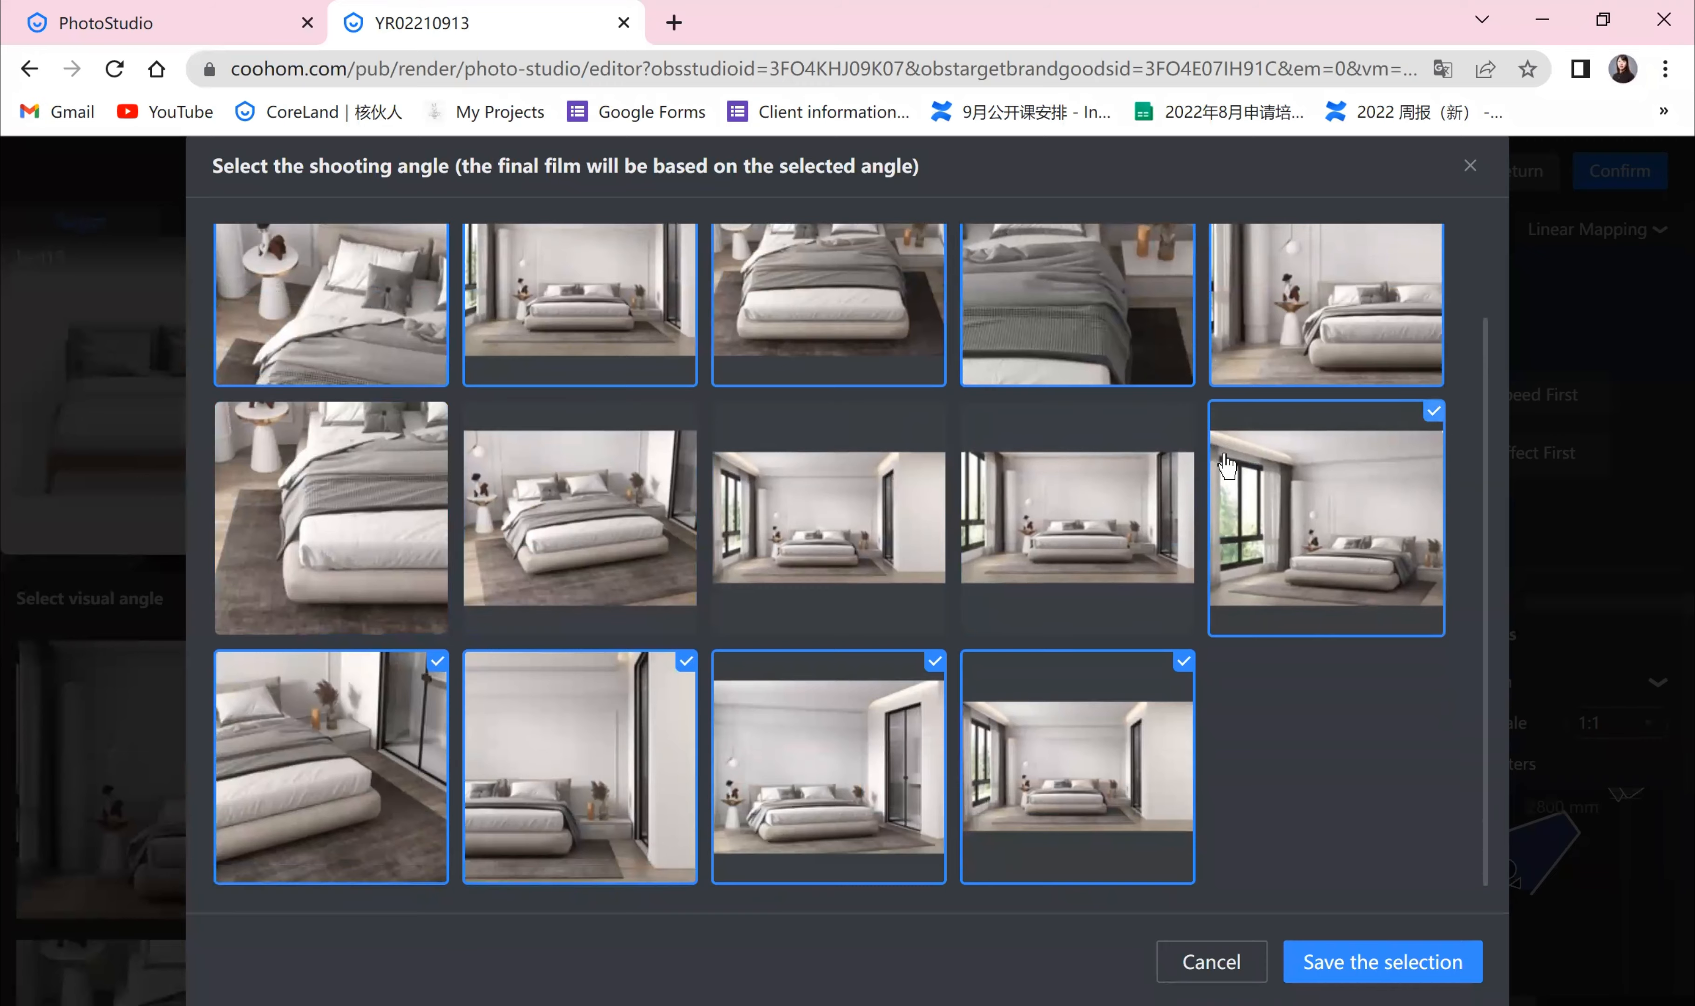
pyautogui.scroll(2, 1227, 467)
pyautogui.scroll(-2, 1297, 813)
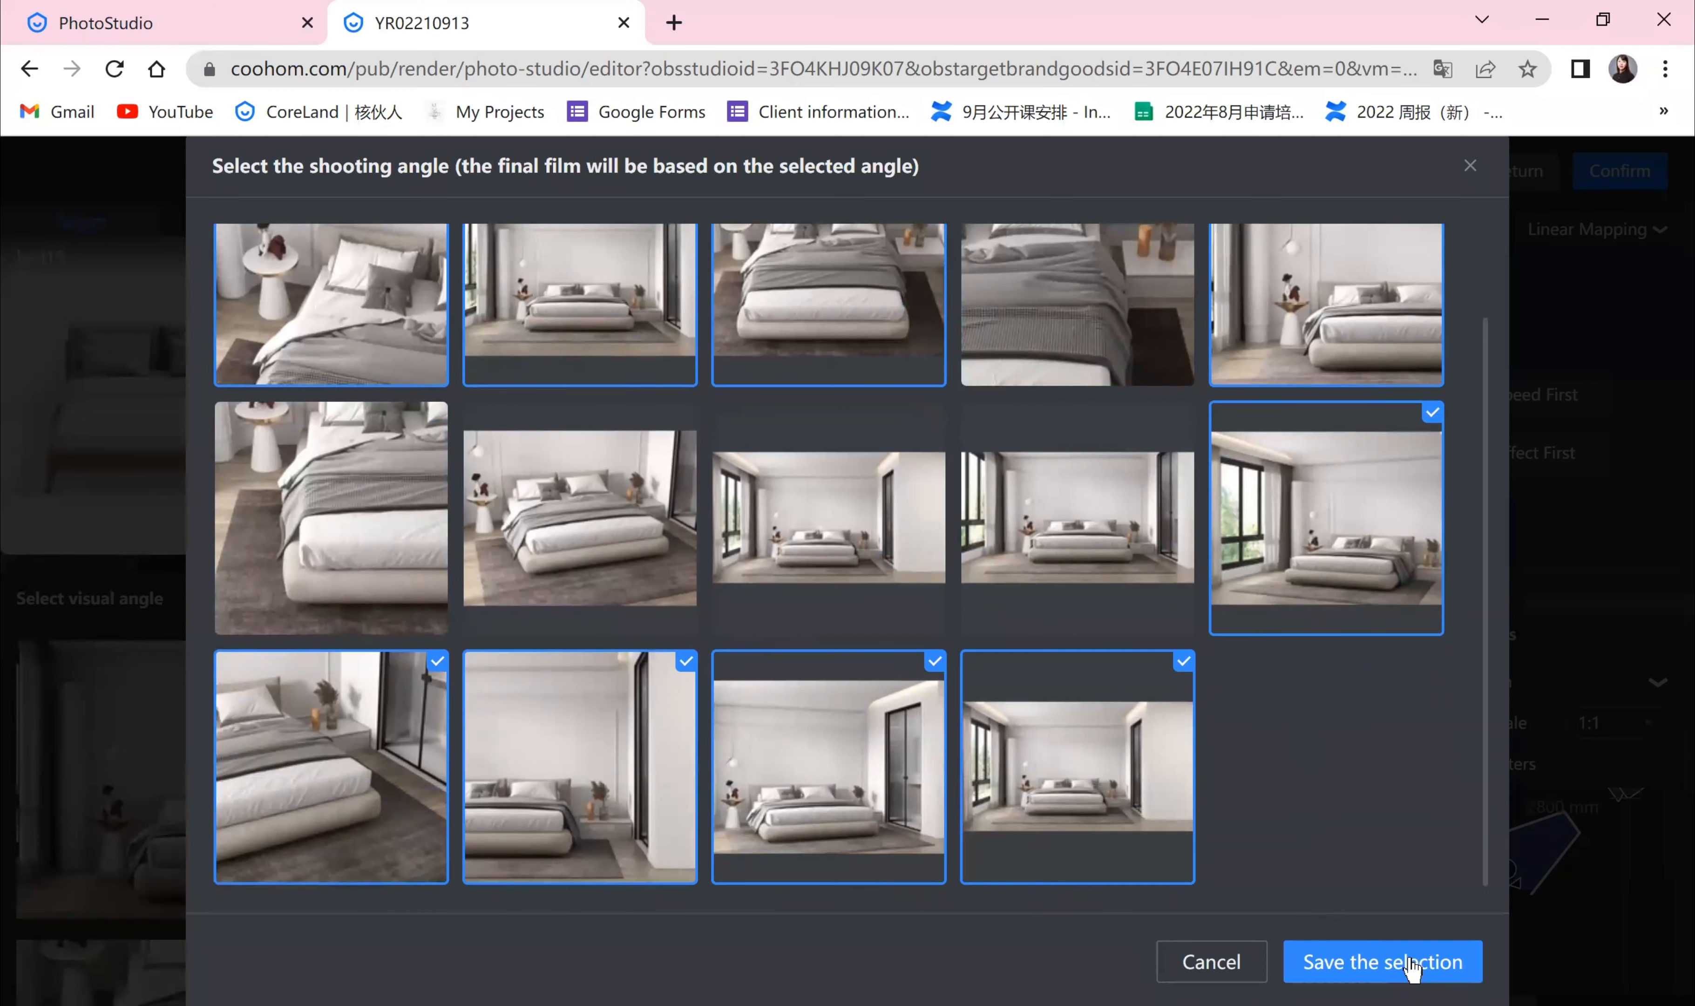
pyautogui.scroll(1, 1329, 843)
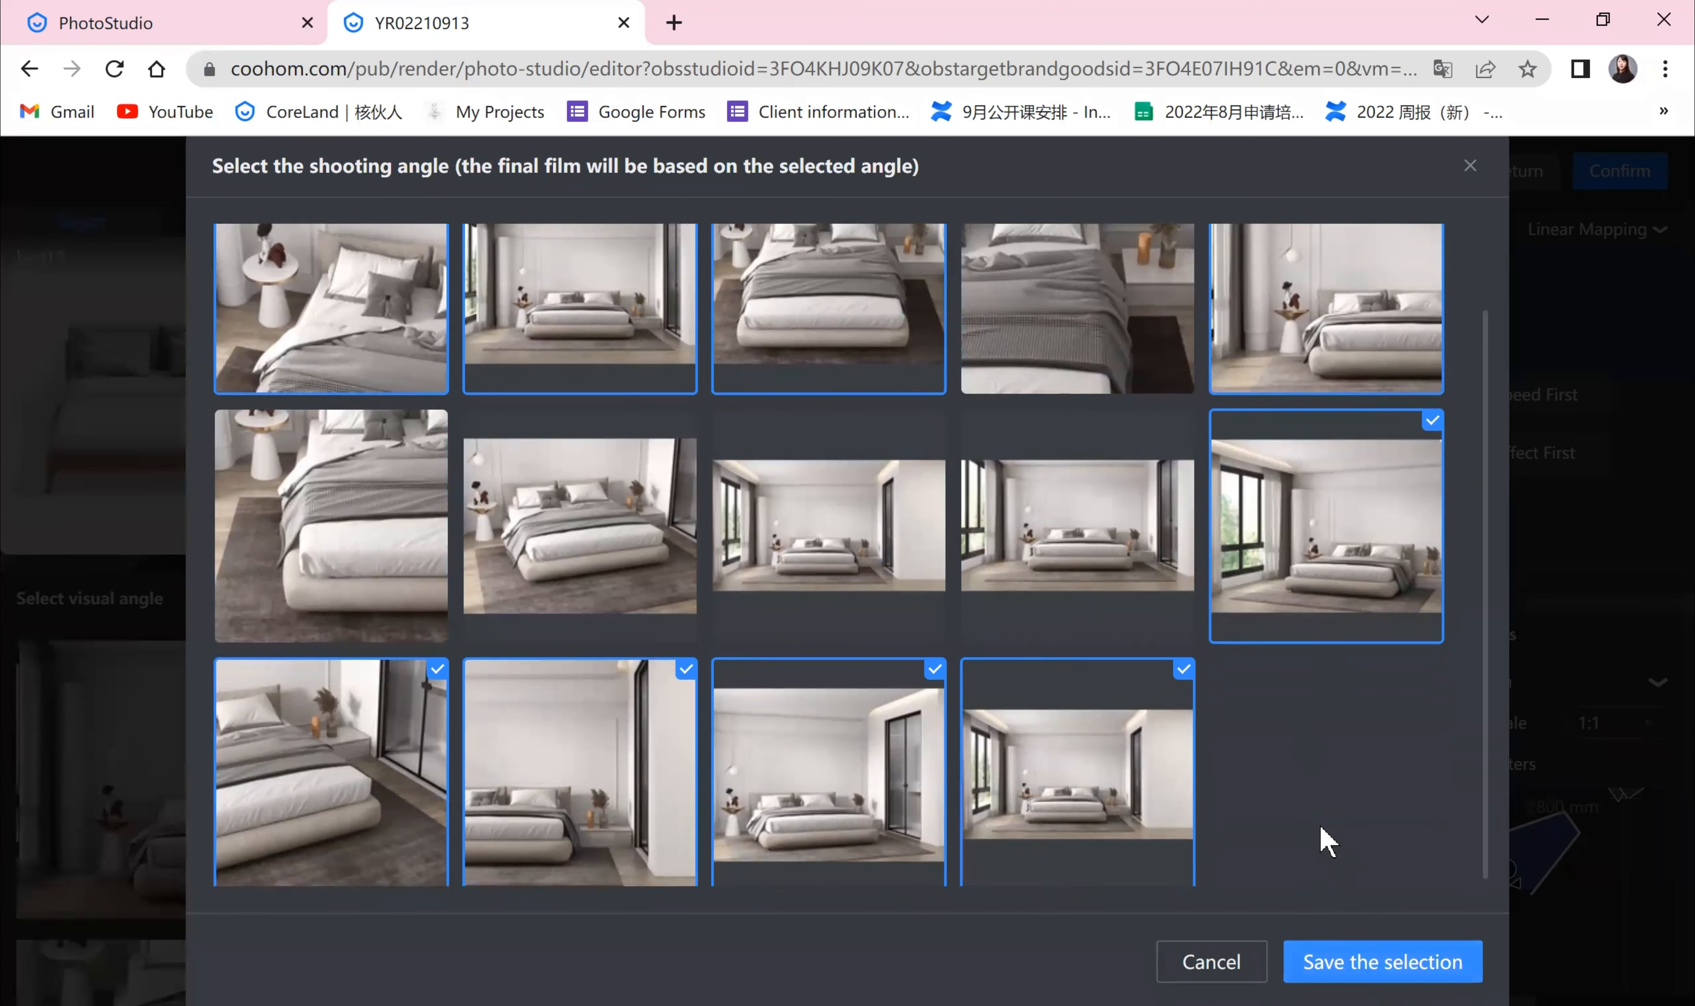
pyautogui.scroll(2, 1328, 842)
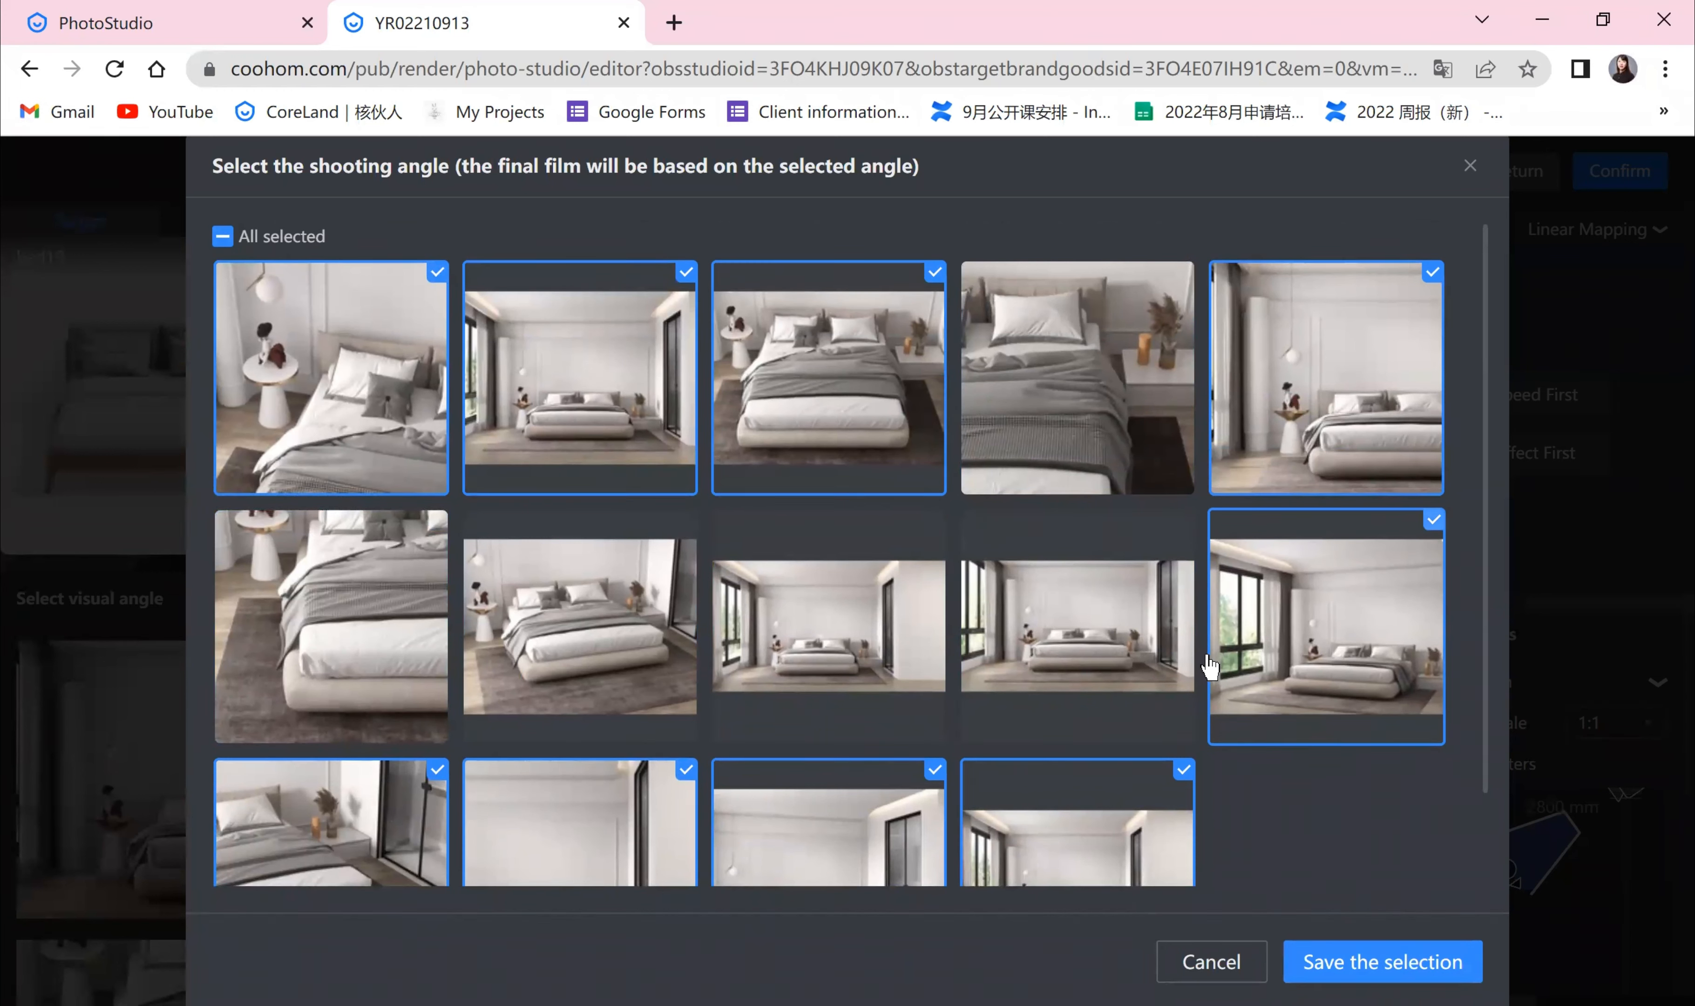
pyautogui.click(1470, 165)
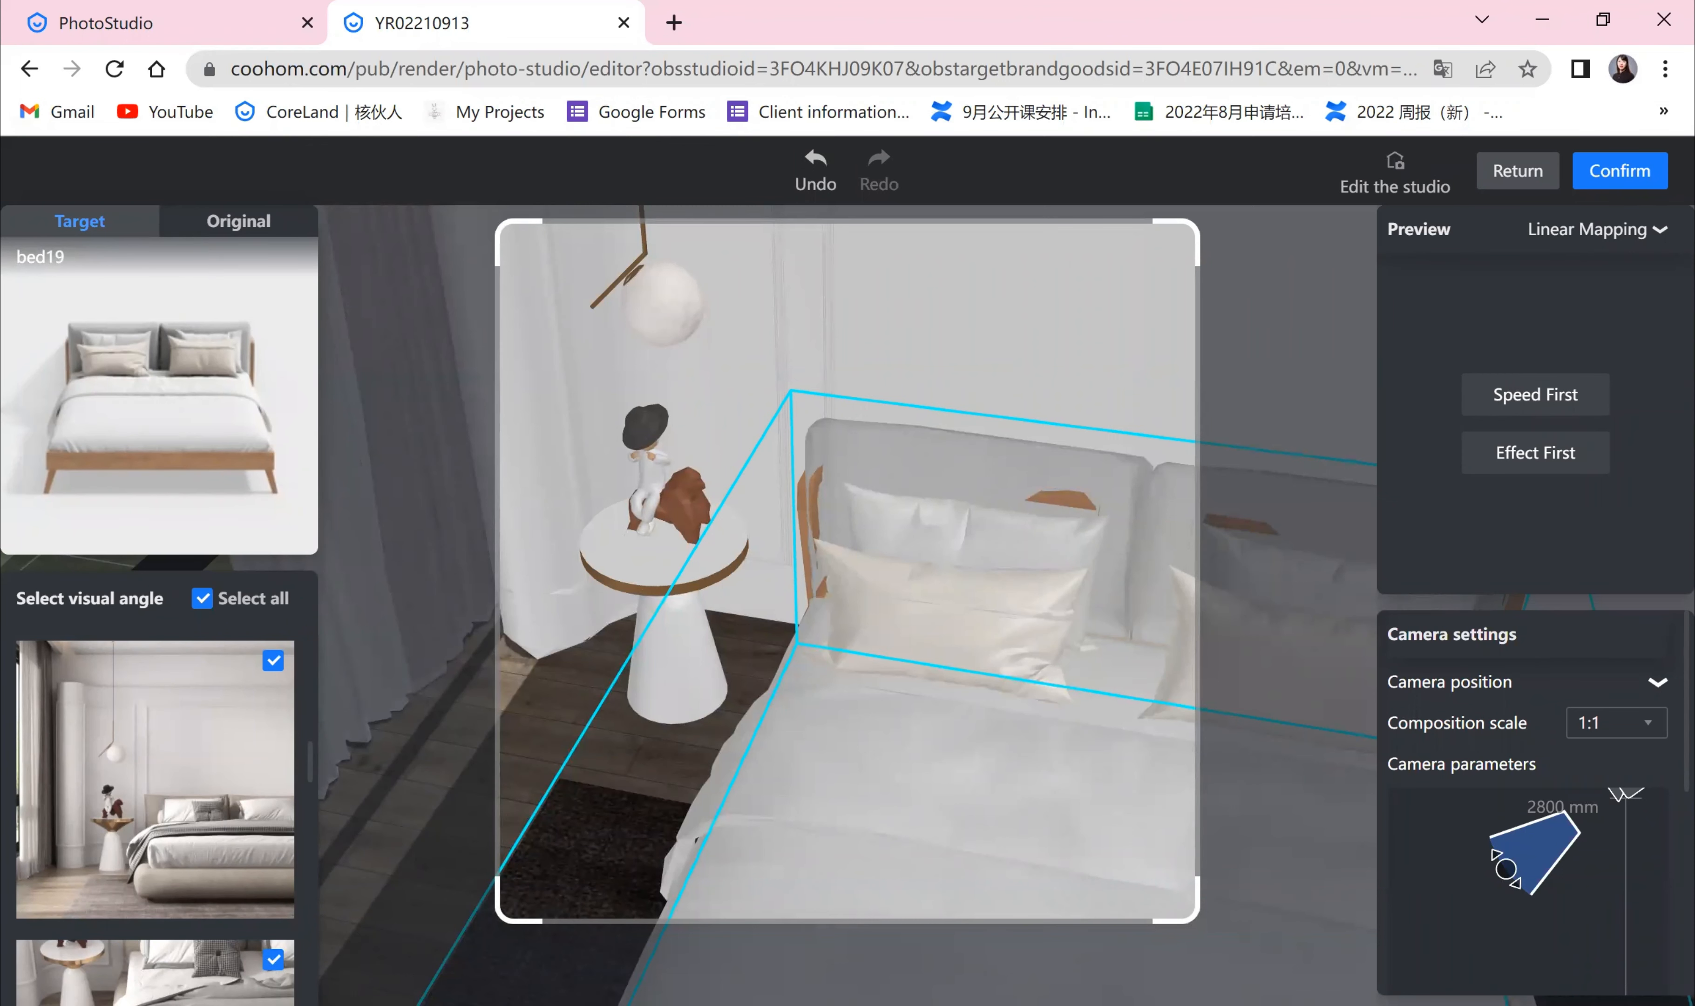
# Step: Switch the composition scale to 16:9 and then to 9:16
pyautogui.scroll(-3, 174, 692)
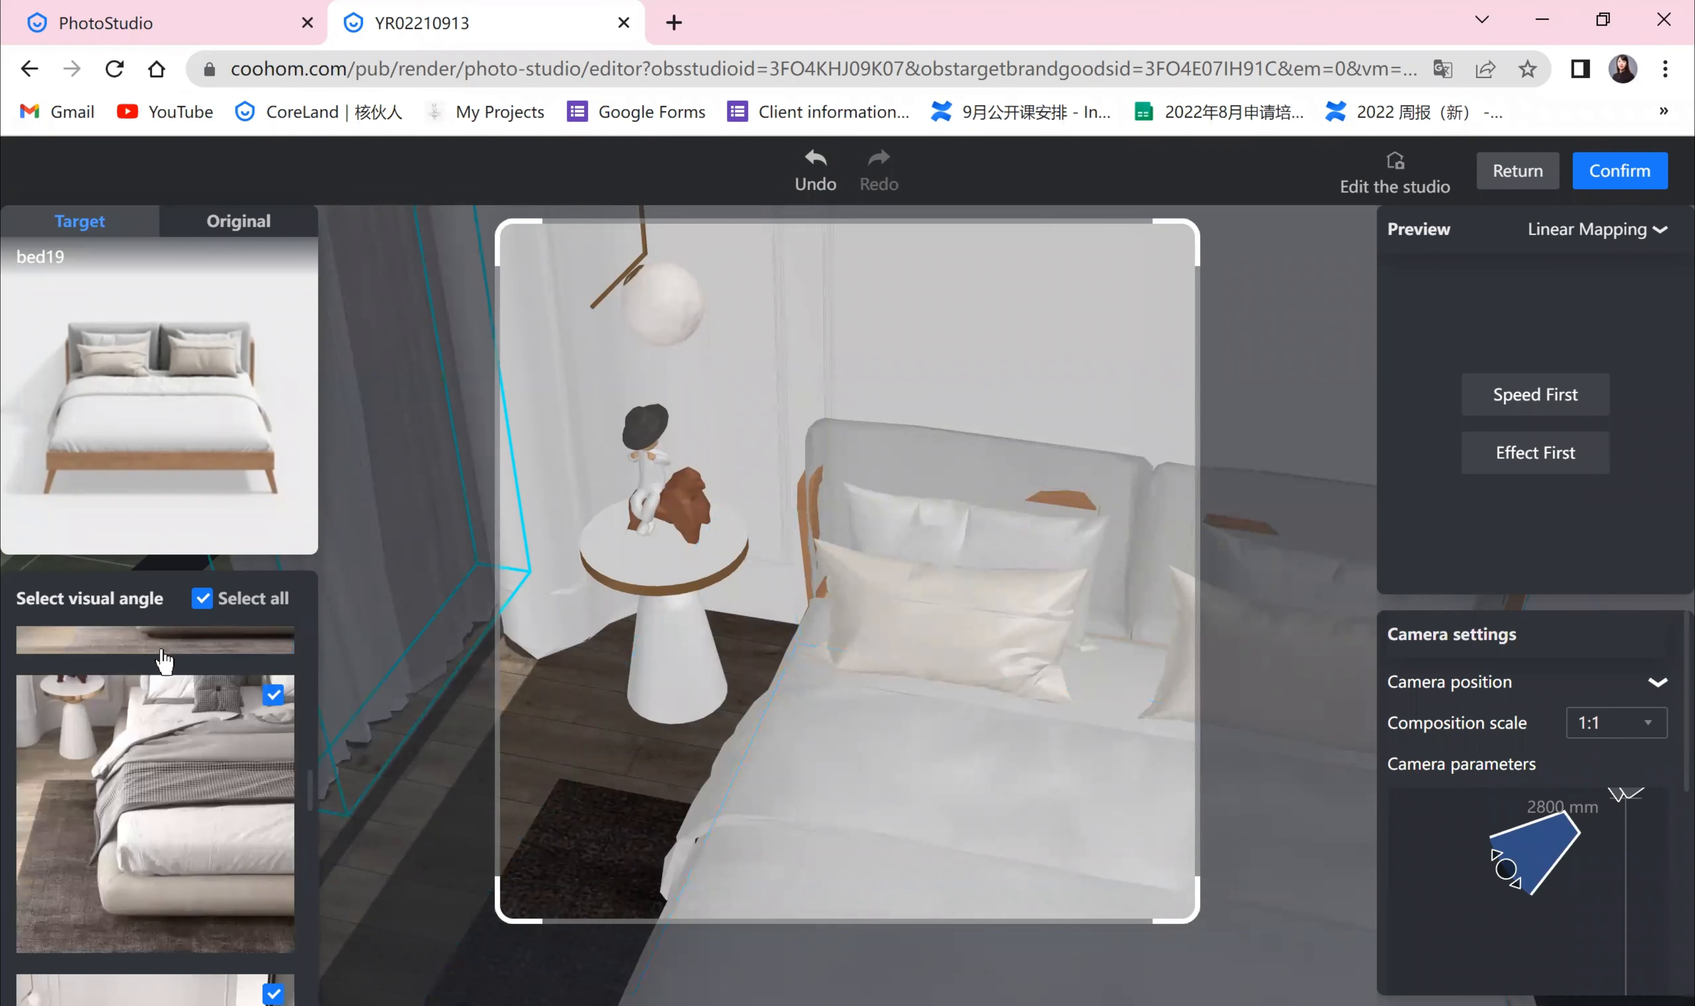
pyautogui.scroll(-3, 174, 692)
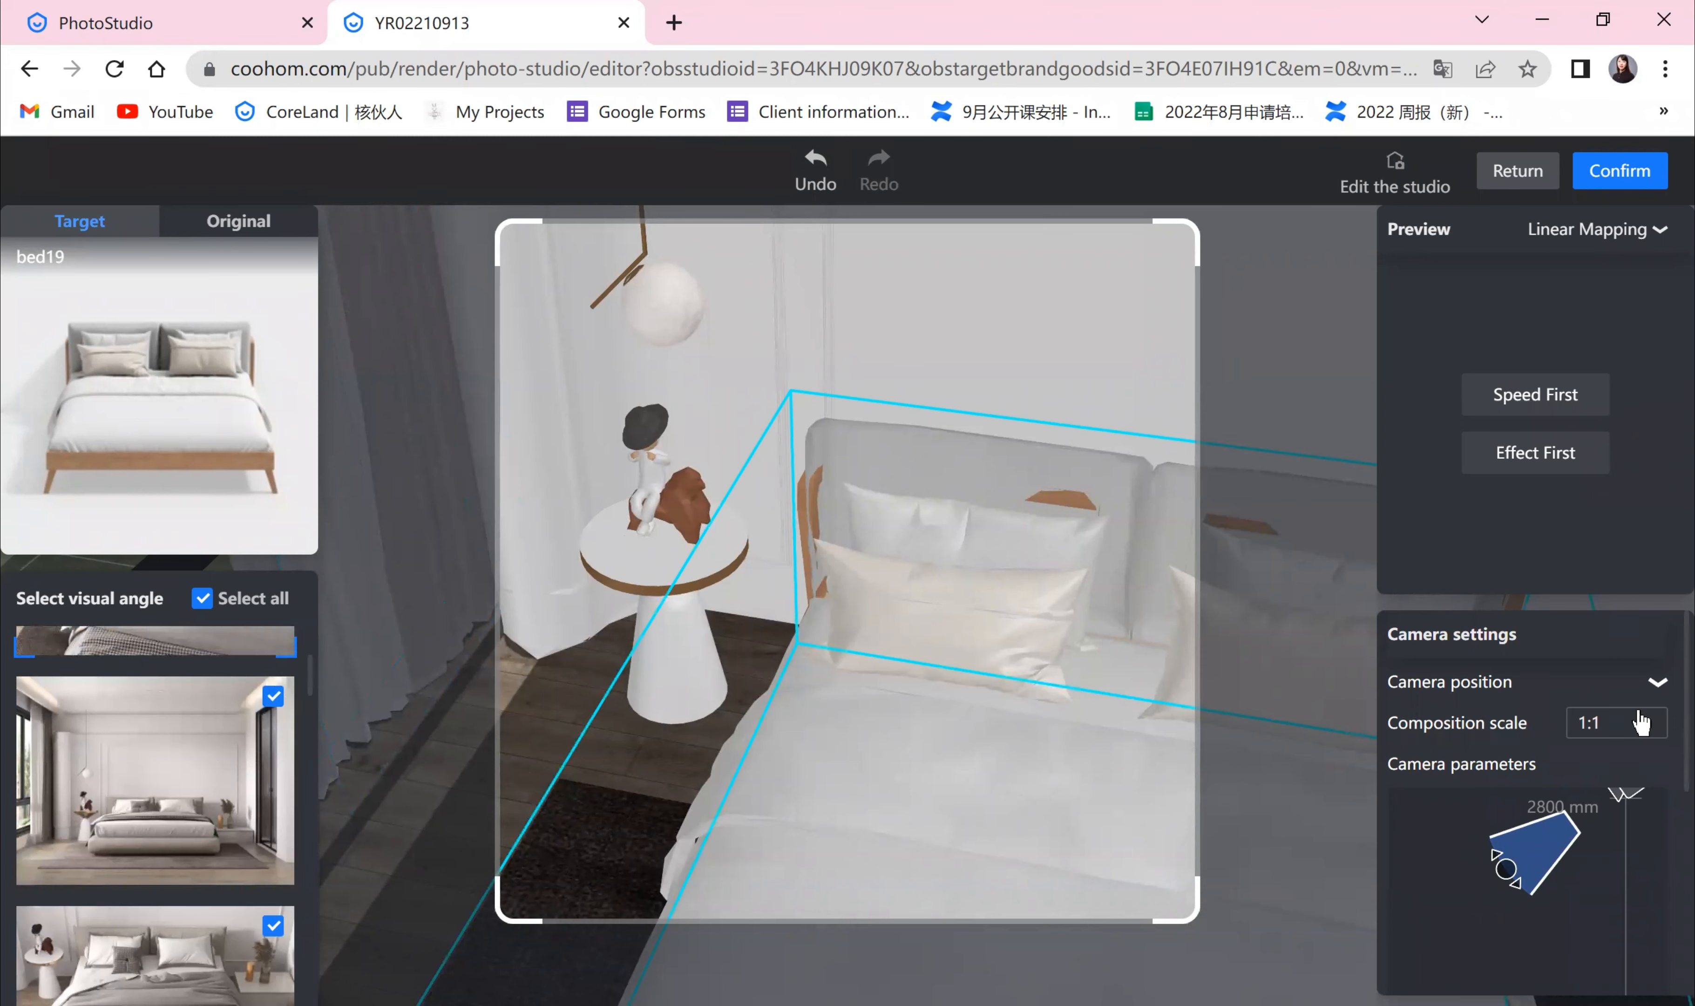
pyautogui.click(1621, 736)
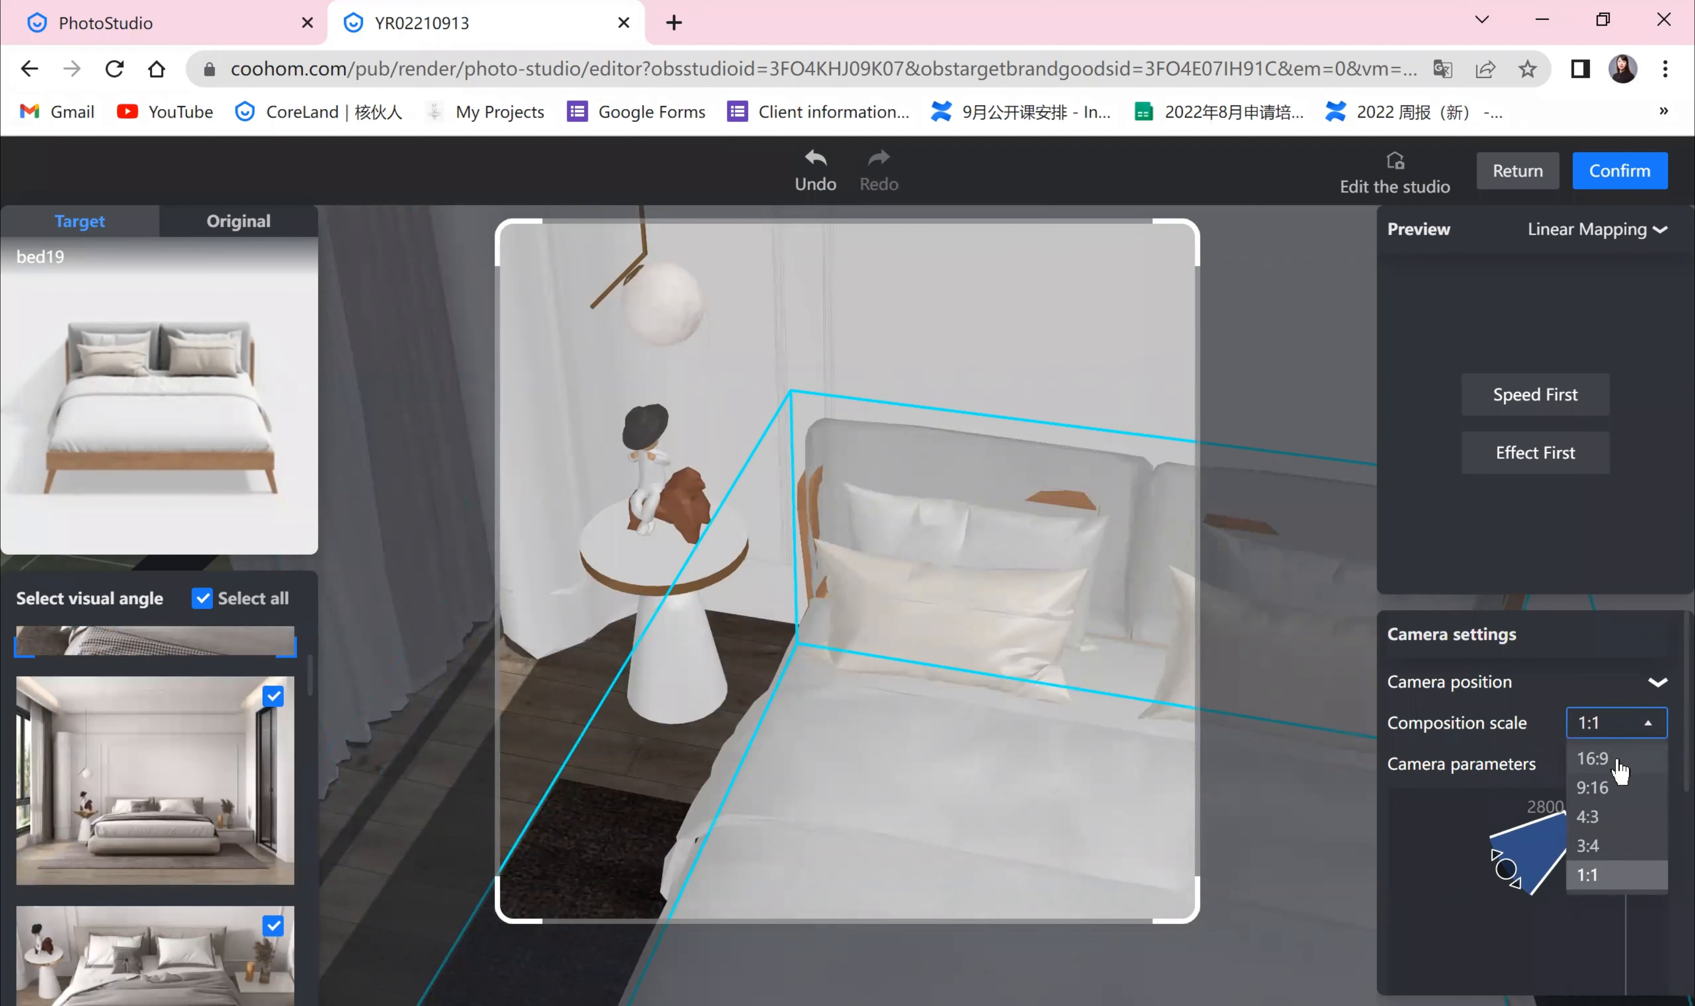
pyautogui.click(1618, 759)
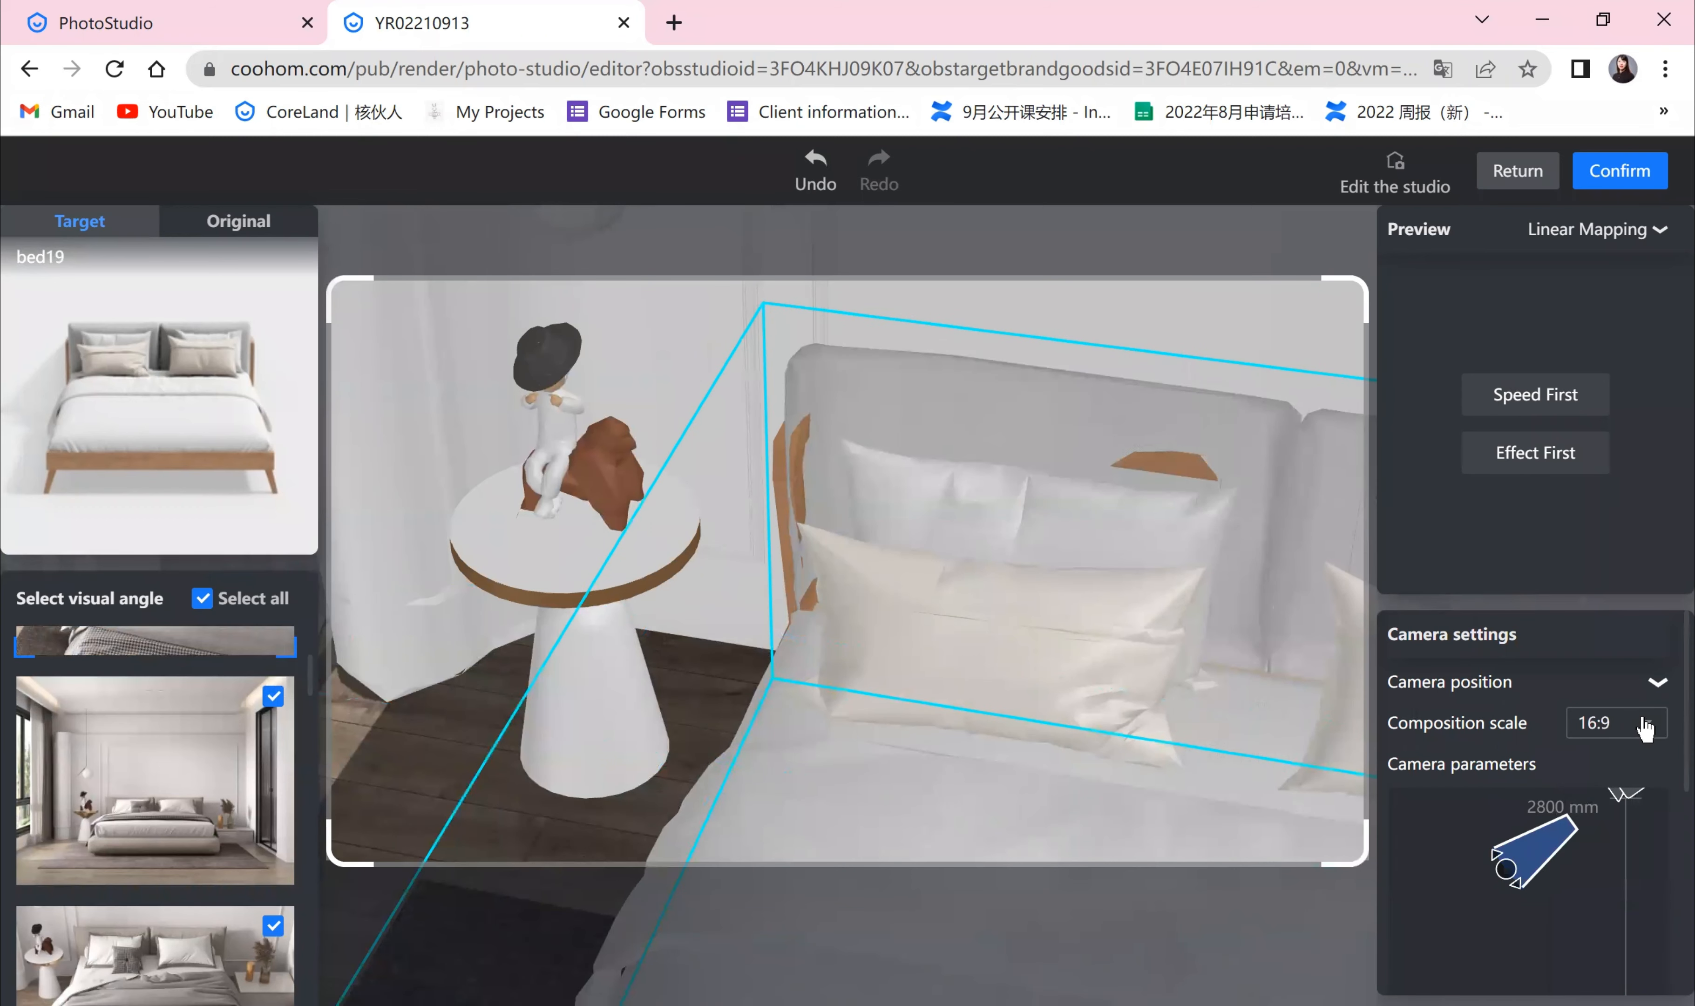
pyautogui.click(1643, 730)
pyautogui.click(1617, 790)
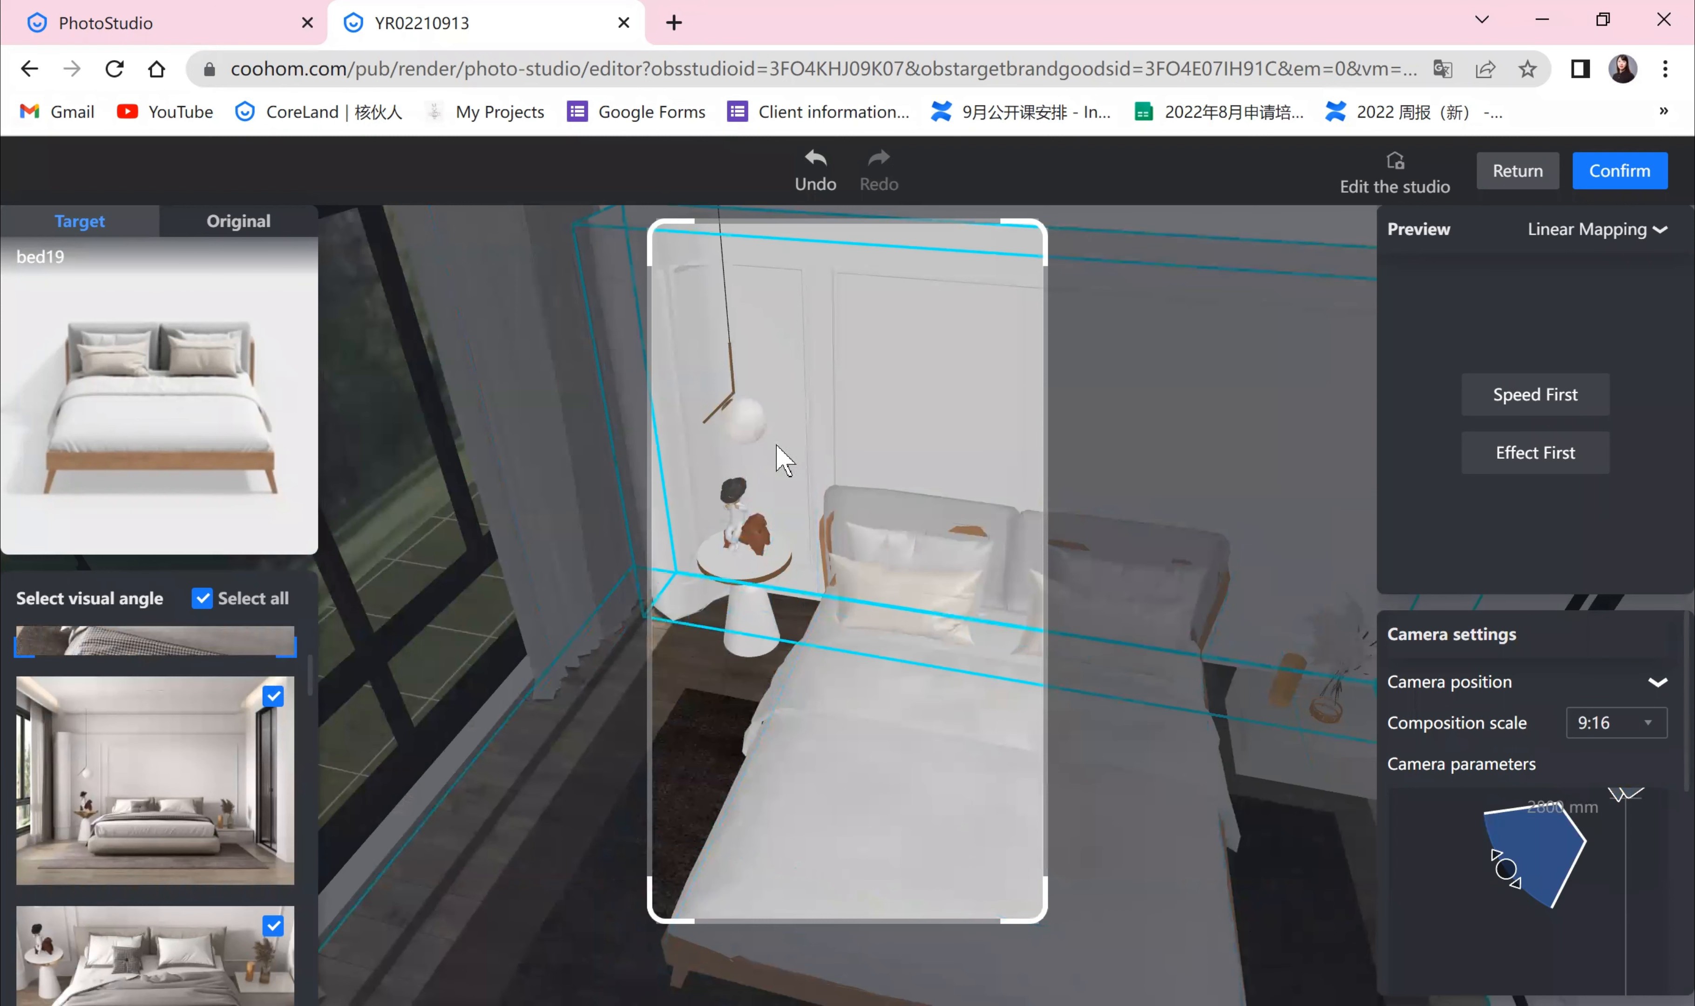
# Step: Try the 4:3 and 3:4 composition scales before returning it to 1:1
pyautogui.click(1632, 733)
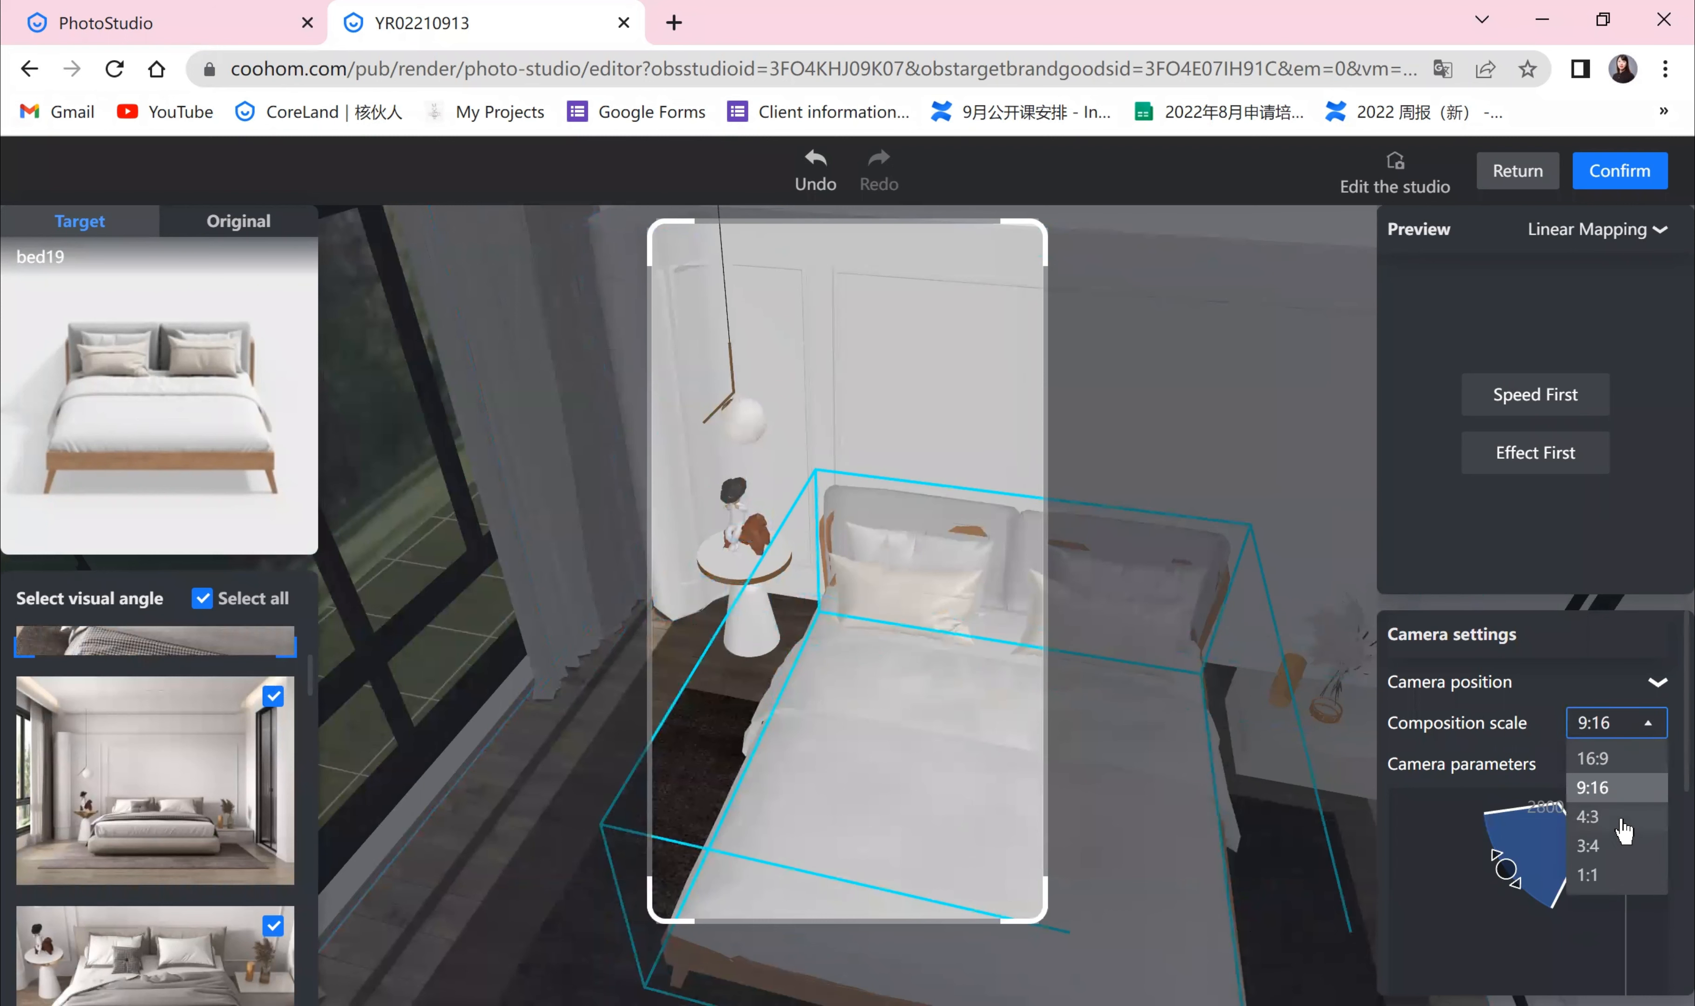
pyautogui.click(1616, 813)
pyautogui.click(1637, 724)
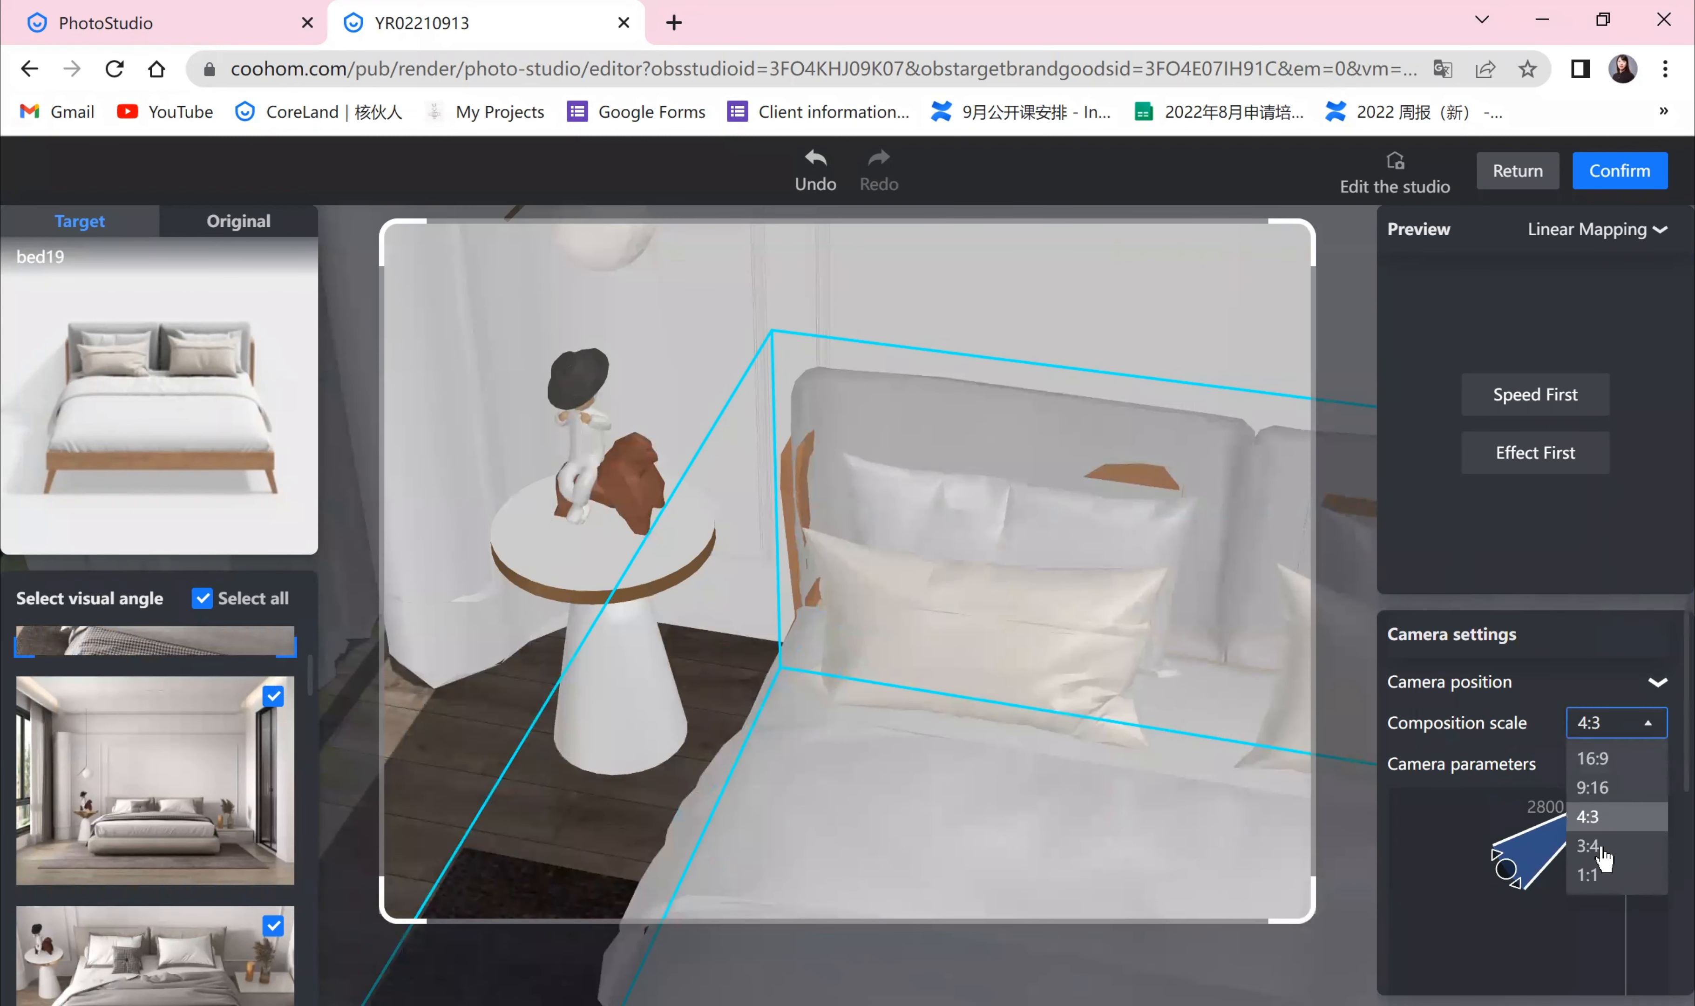
pyautogui.click(1596, 846)
pyautogui.click(1640, 729)
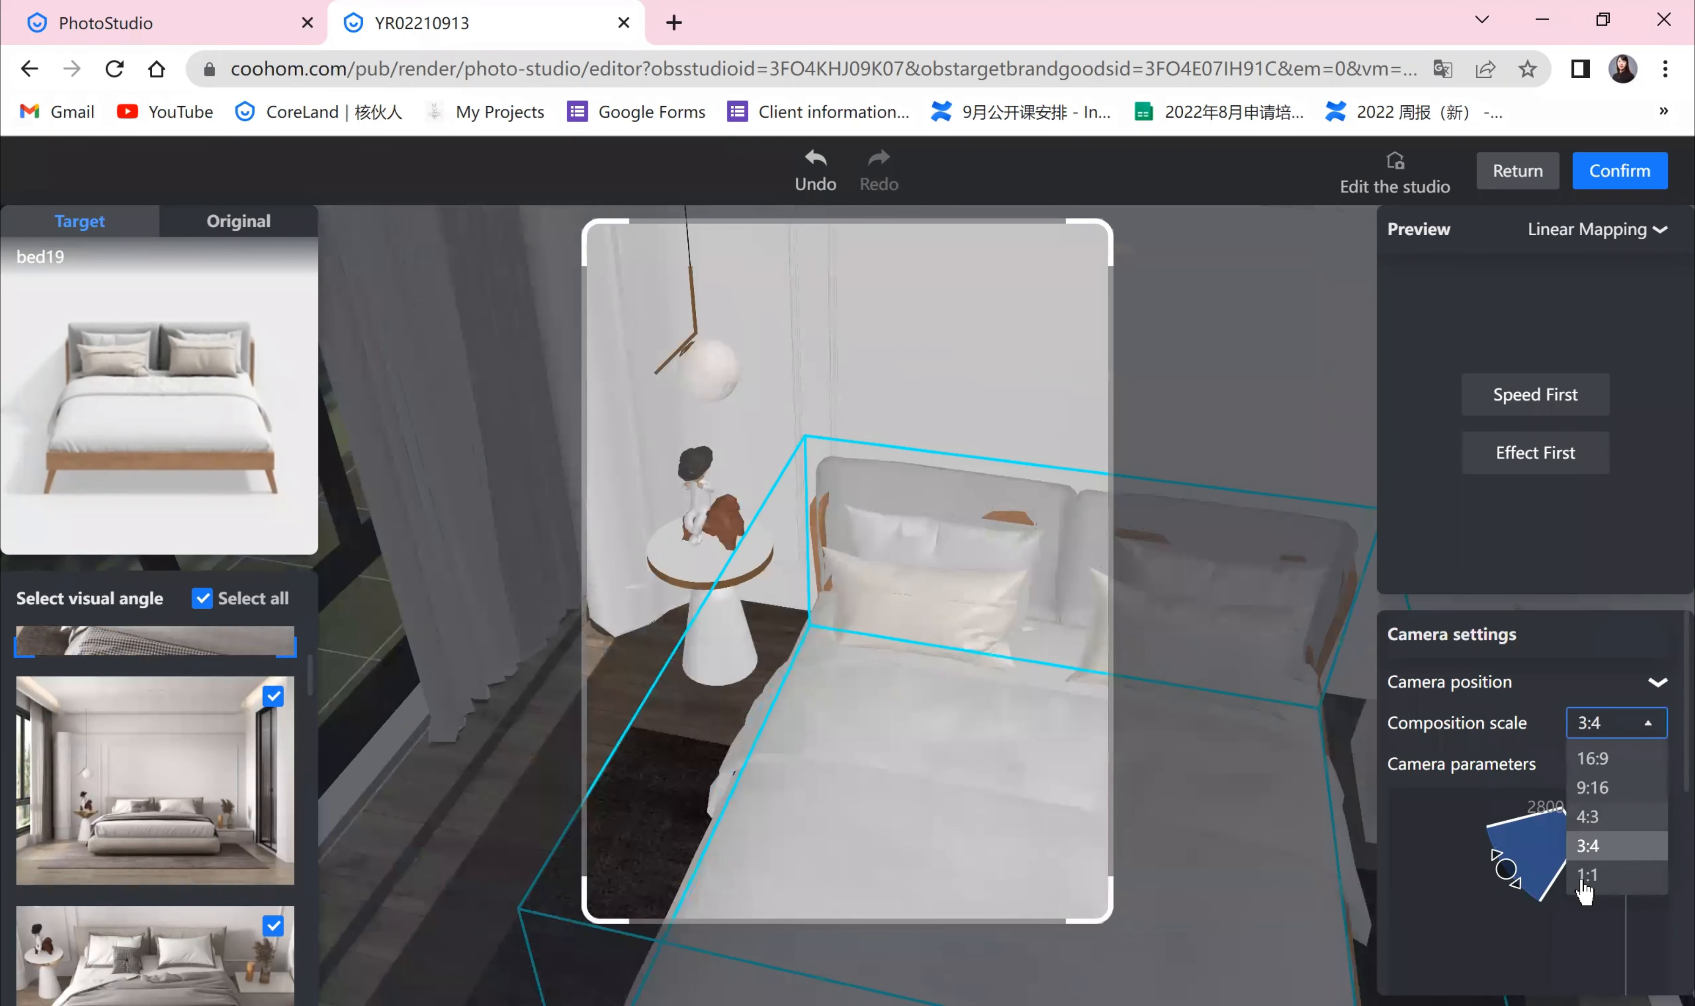
pyautogui.click(1587, 877)
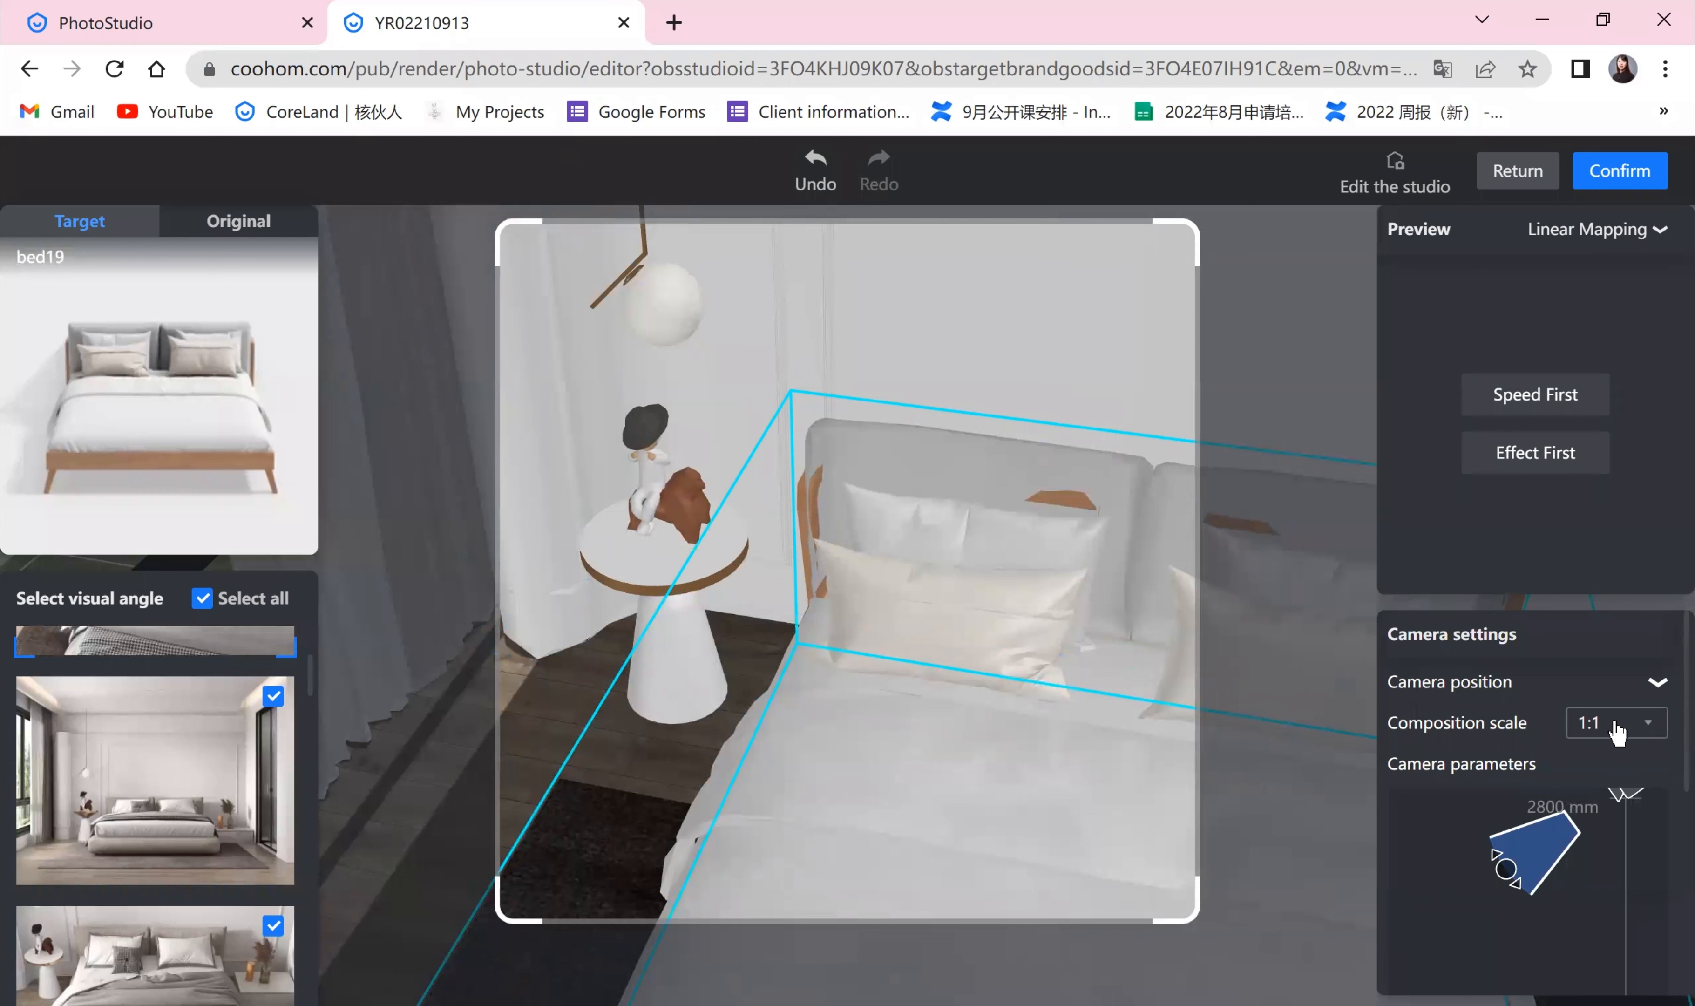
# Step: Scroll through the camera parameters to examine the vision, angle and height fields
pyautogui.scroll(-2, 1651, 705)
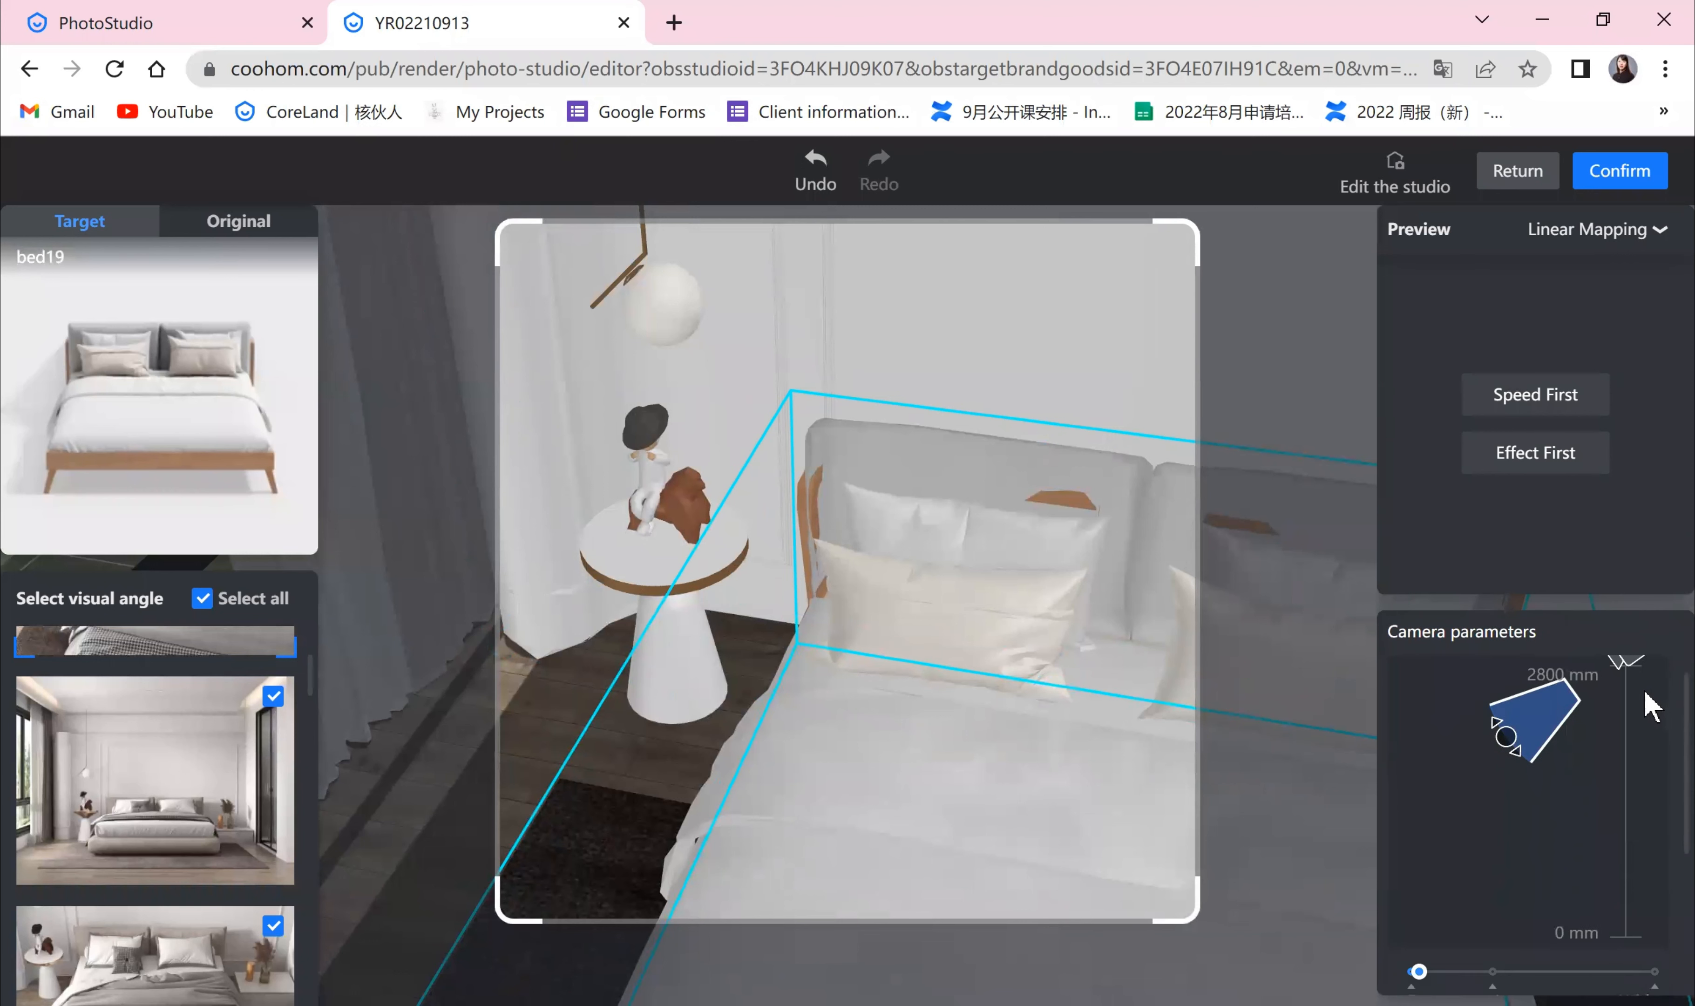
pyautogui.scroll(-2, 1630, 811)
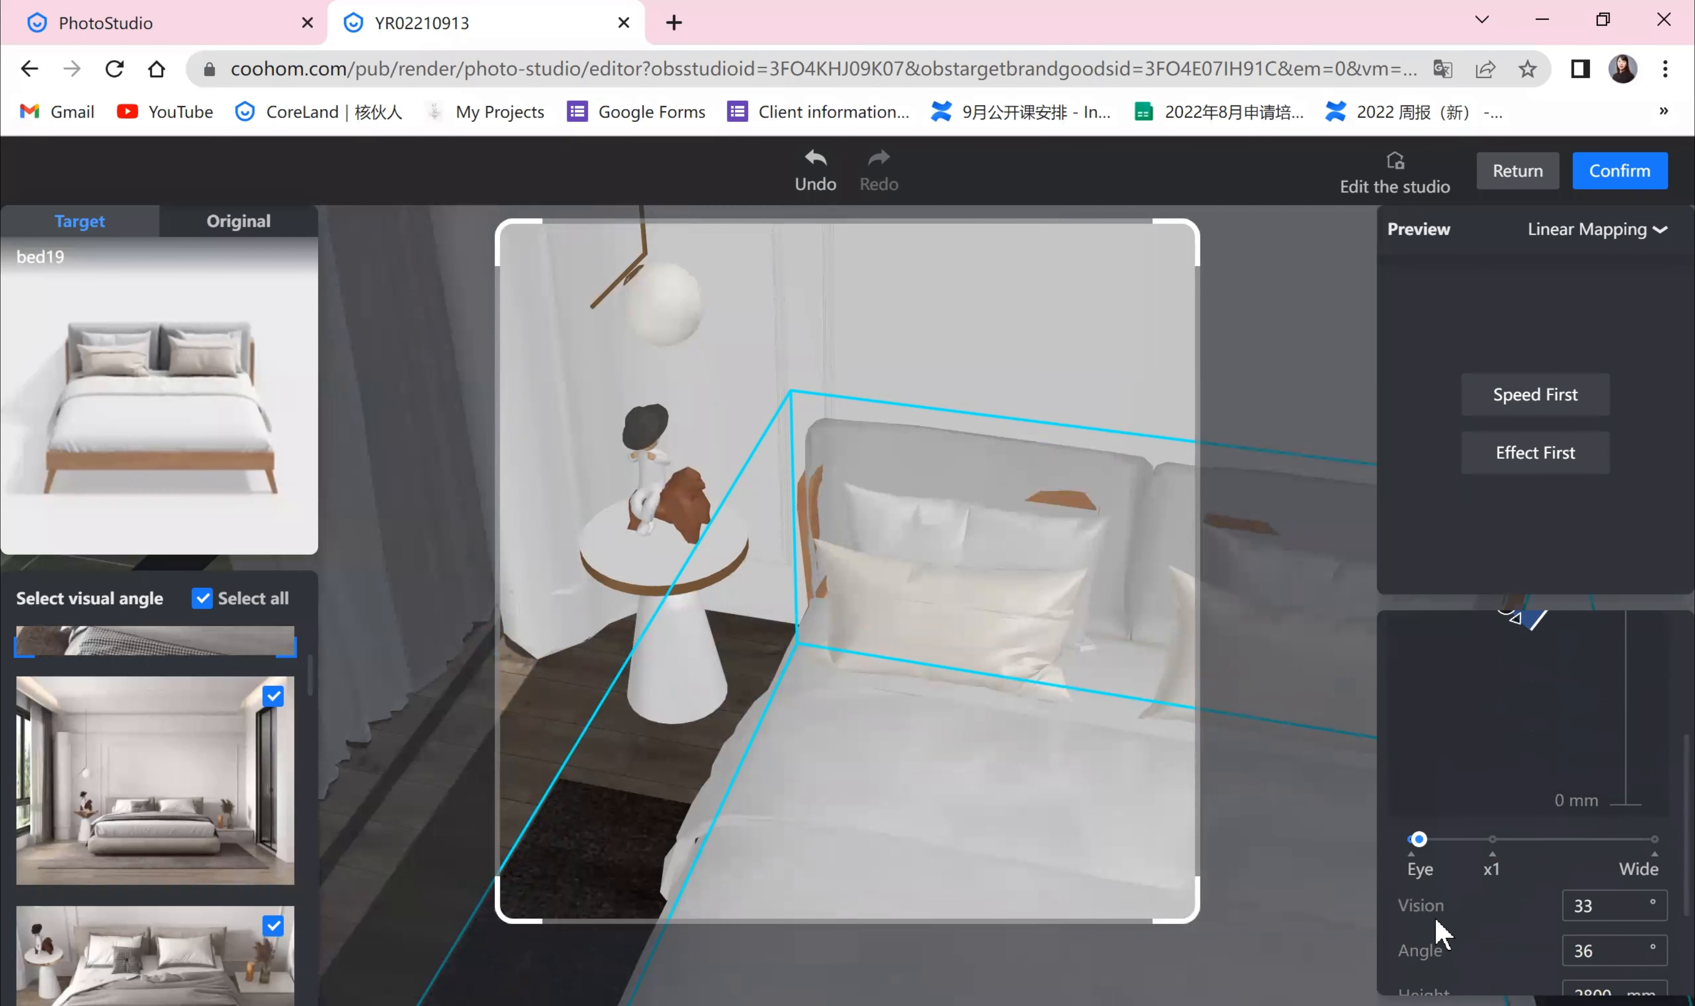
pyautogui.scroll(2, 1551, 822)
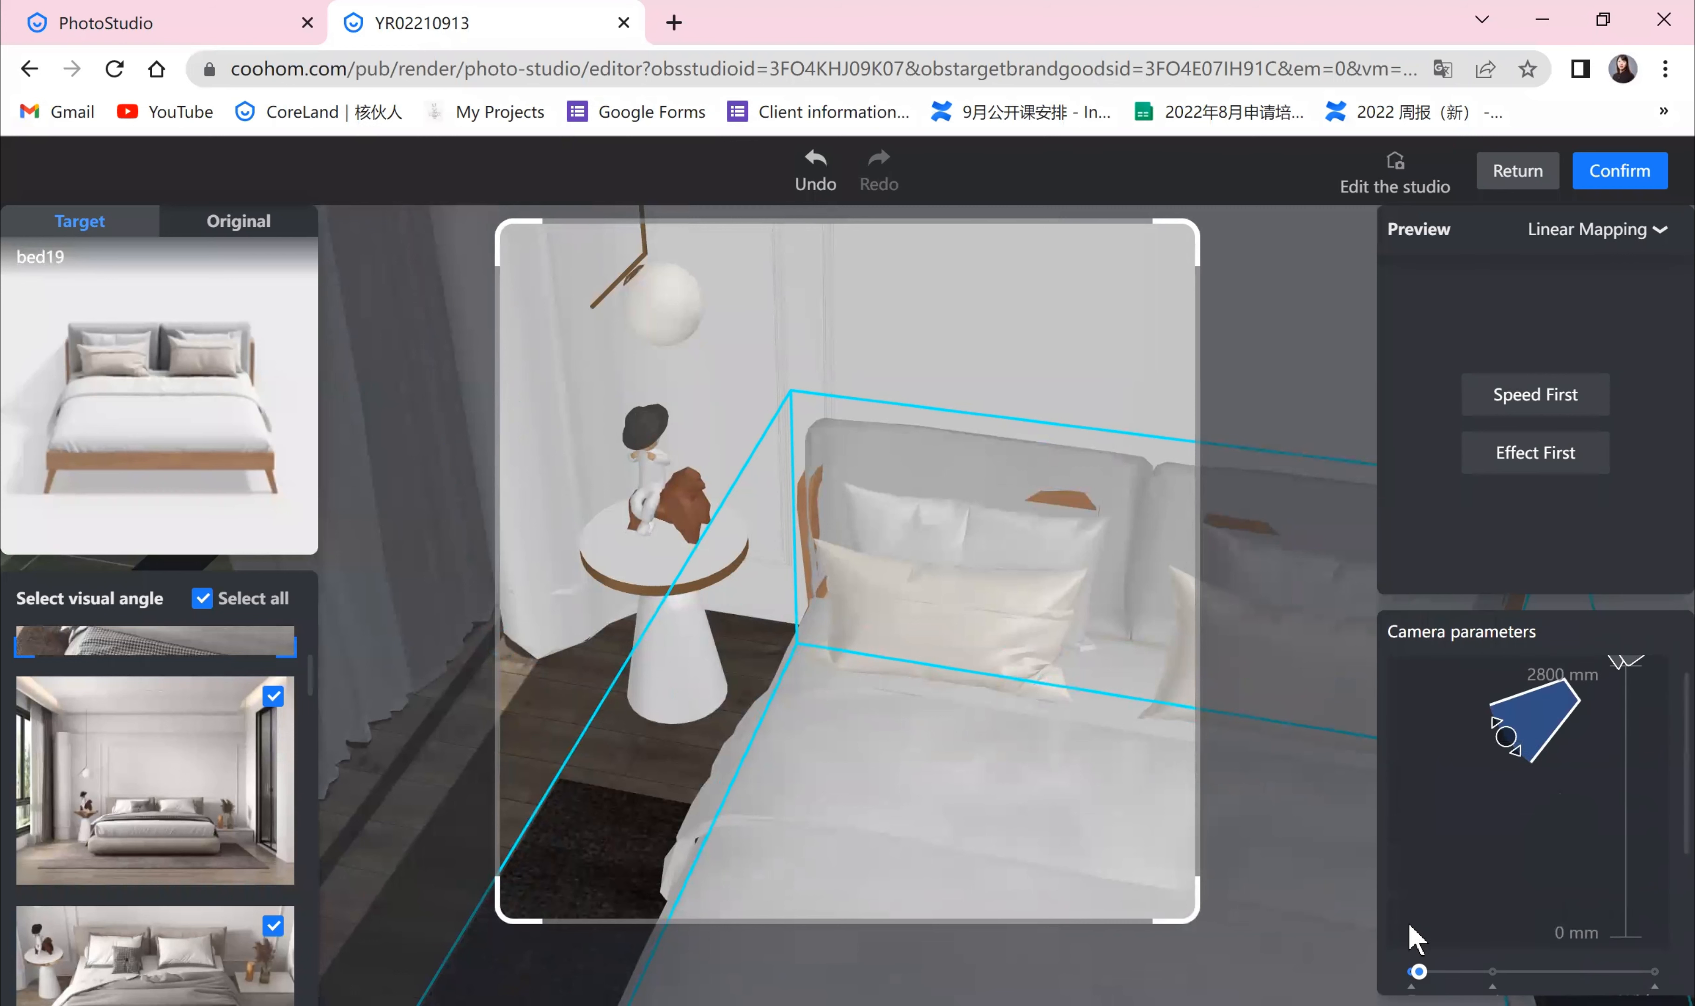
pyautogui.scroll(-4, 1582, 949)
pyautogui.doubleClick(1600, 769)
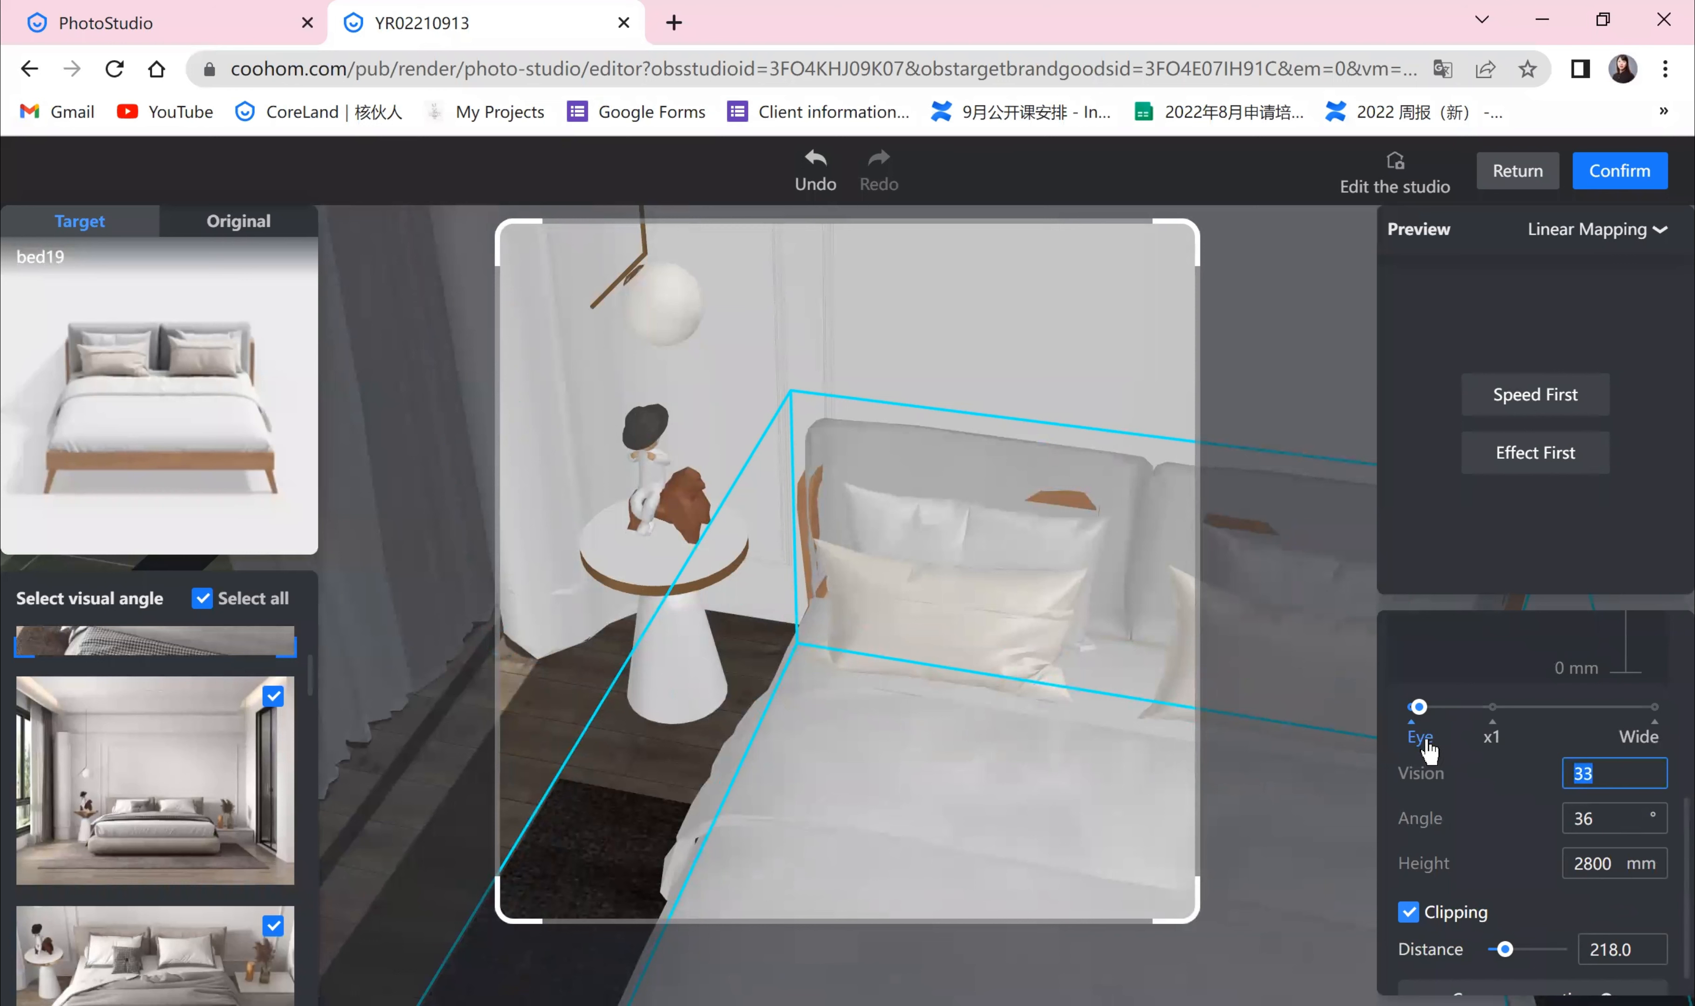
pyautogui.scroll(2, 1487, 847)
pyautogui.scroll(-2, 1468, 791)
pyautogui.scroll(4, 1475, 794)
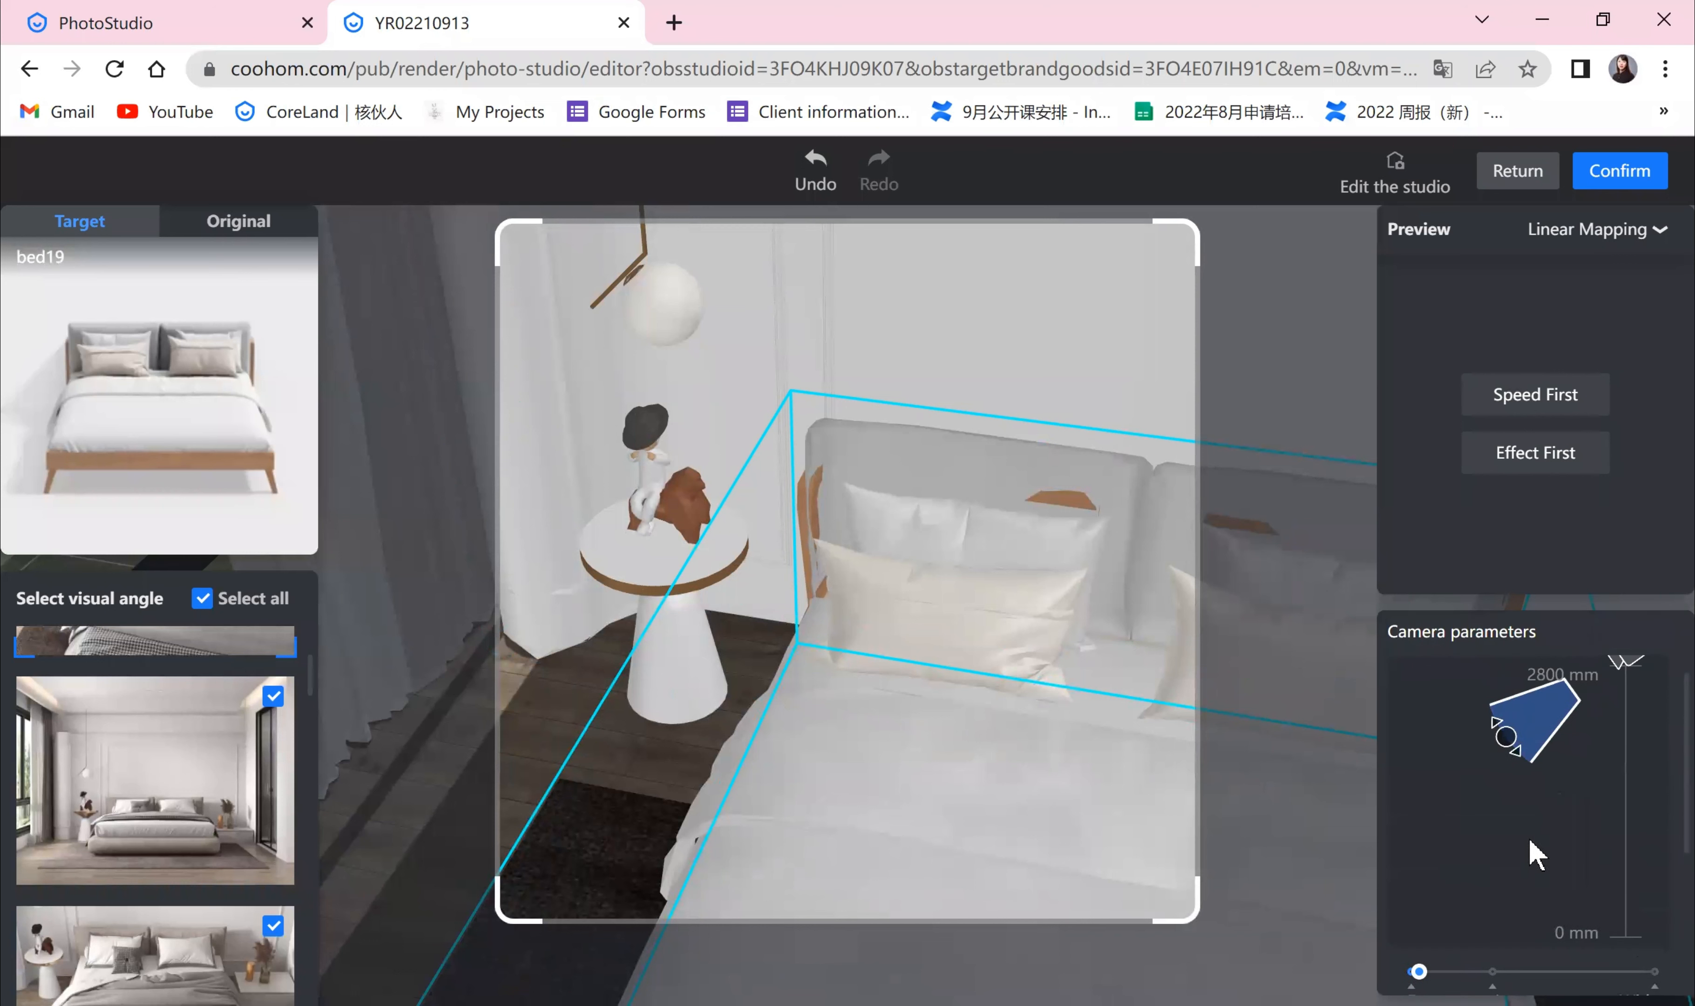
pyautogui.scroll(3, 1582, 833)
pyautogui.scroll(-4, 1493, 849)
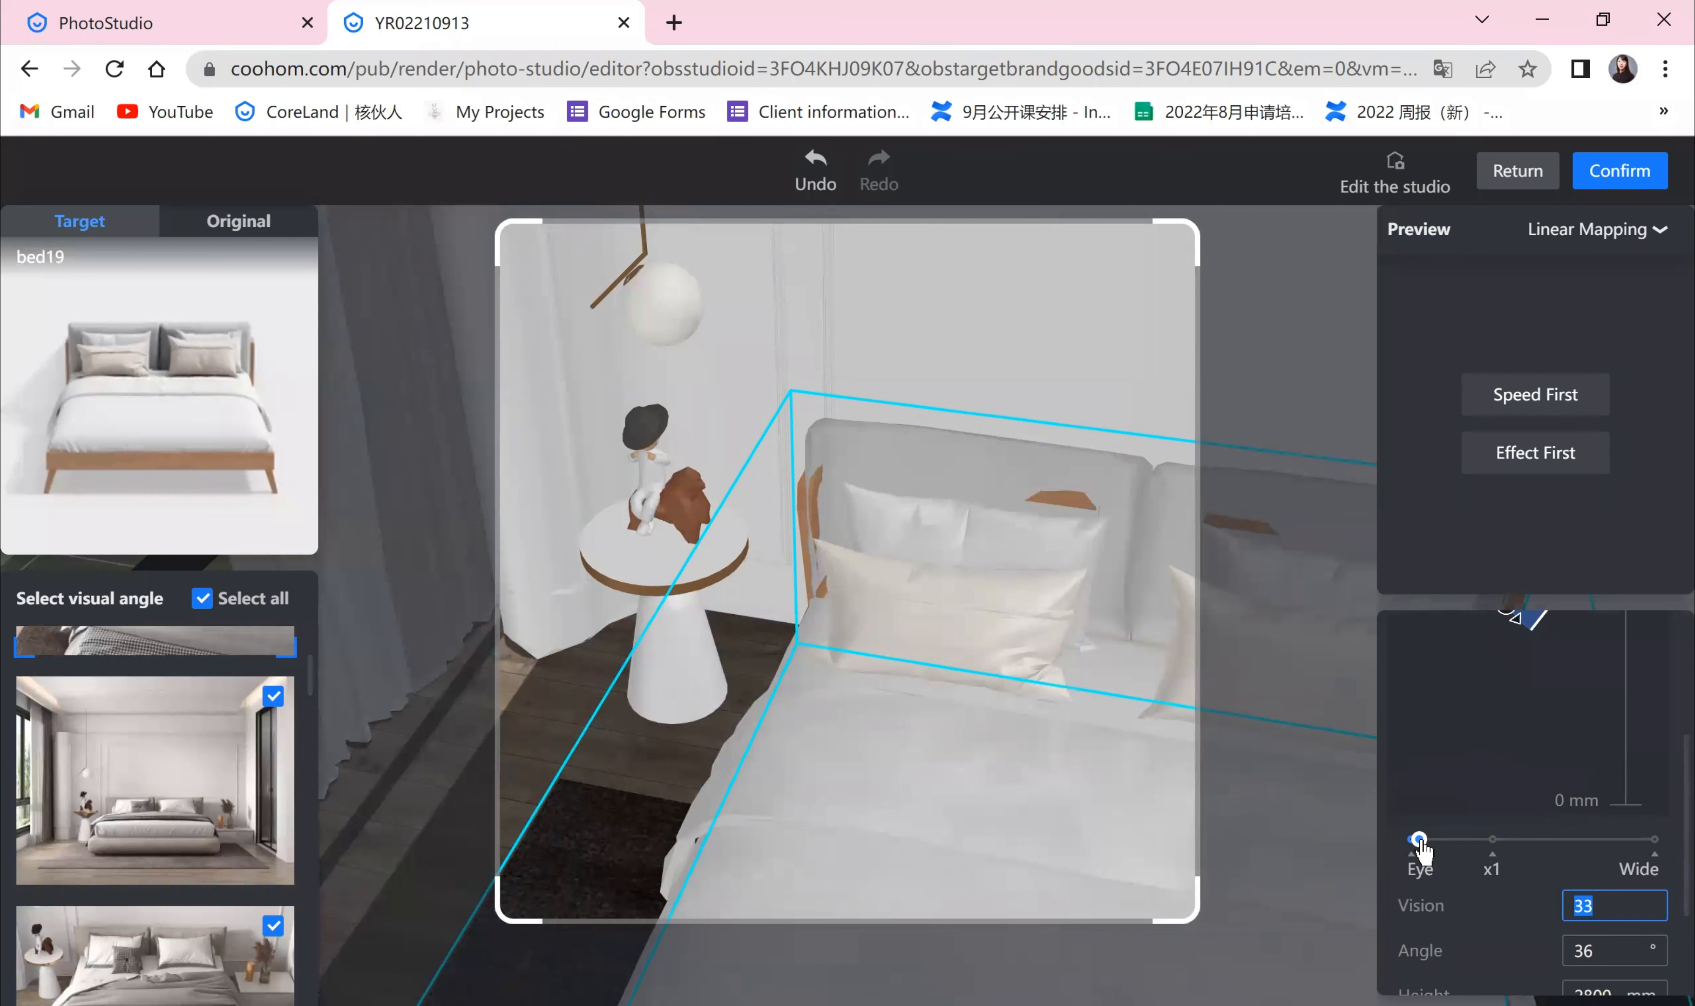
# Step: Adjust the lens slider toward wide and back, ending with a vision of 35°
pyautogui.moveTo(1428, 843); pyautogui.dragTo(1575, 876)
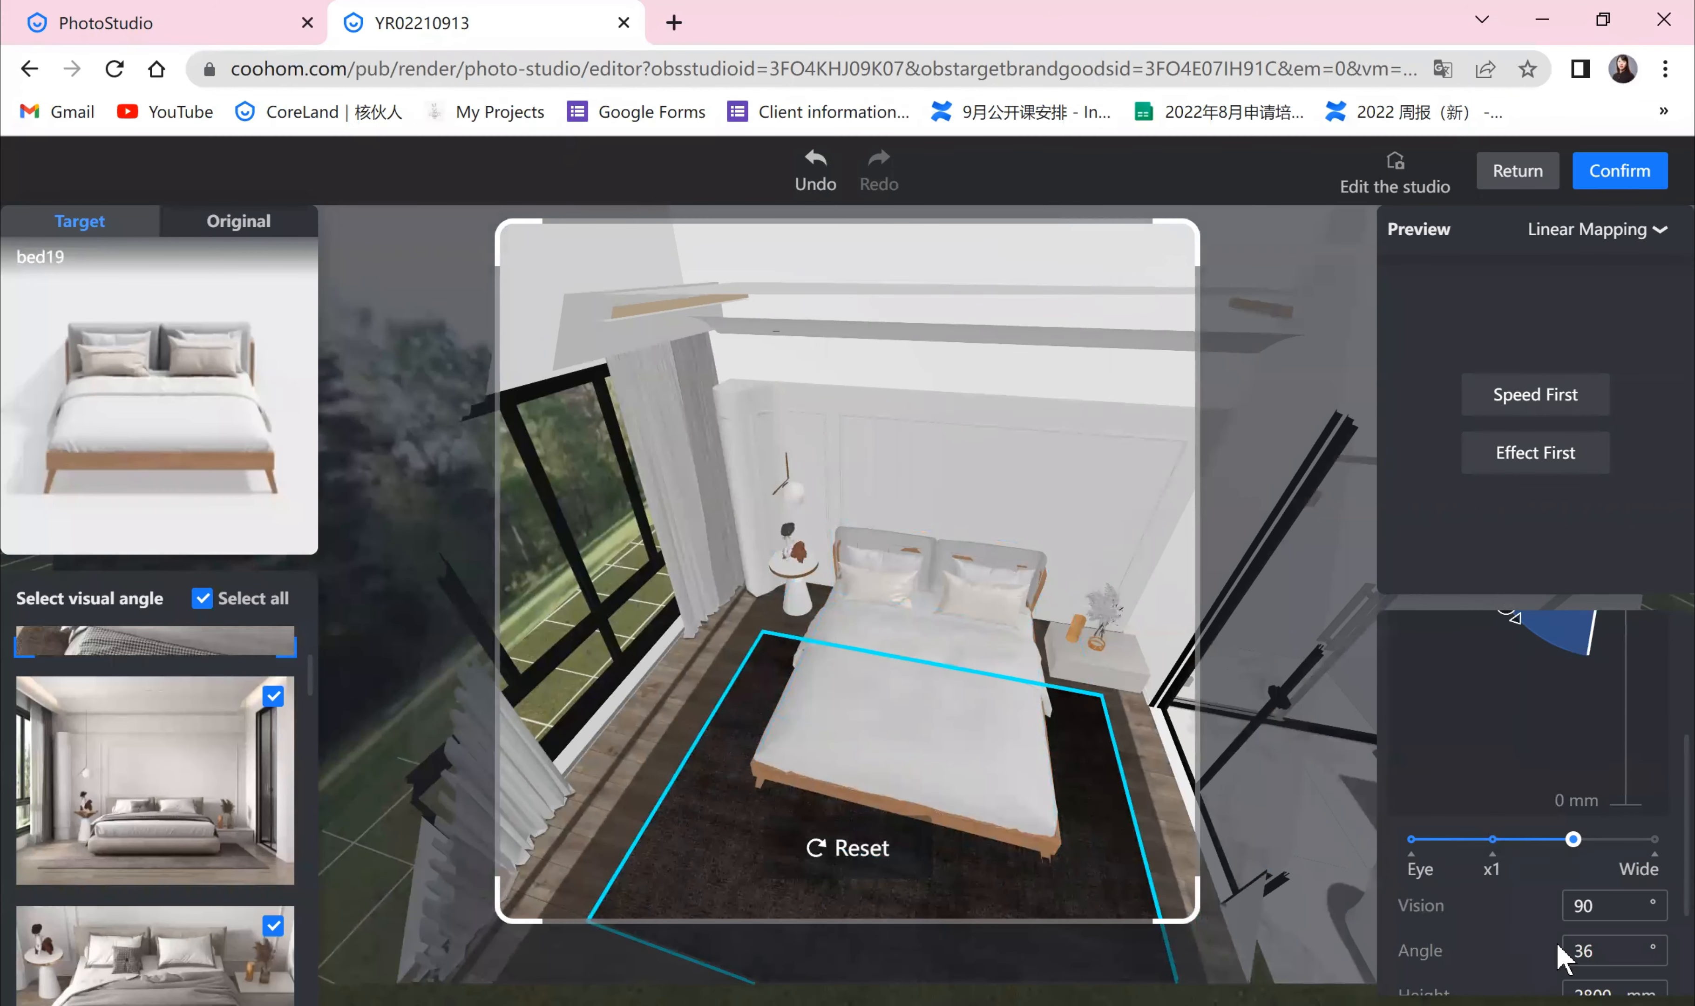
pyautogui.moveTo(1560, 851); pyautogui.dragTo(1543, 841)
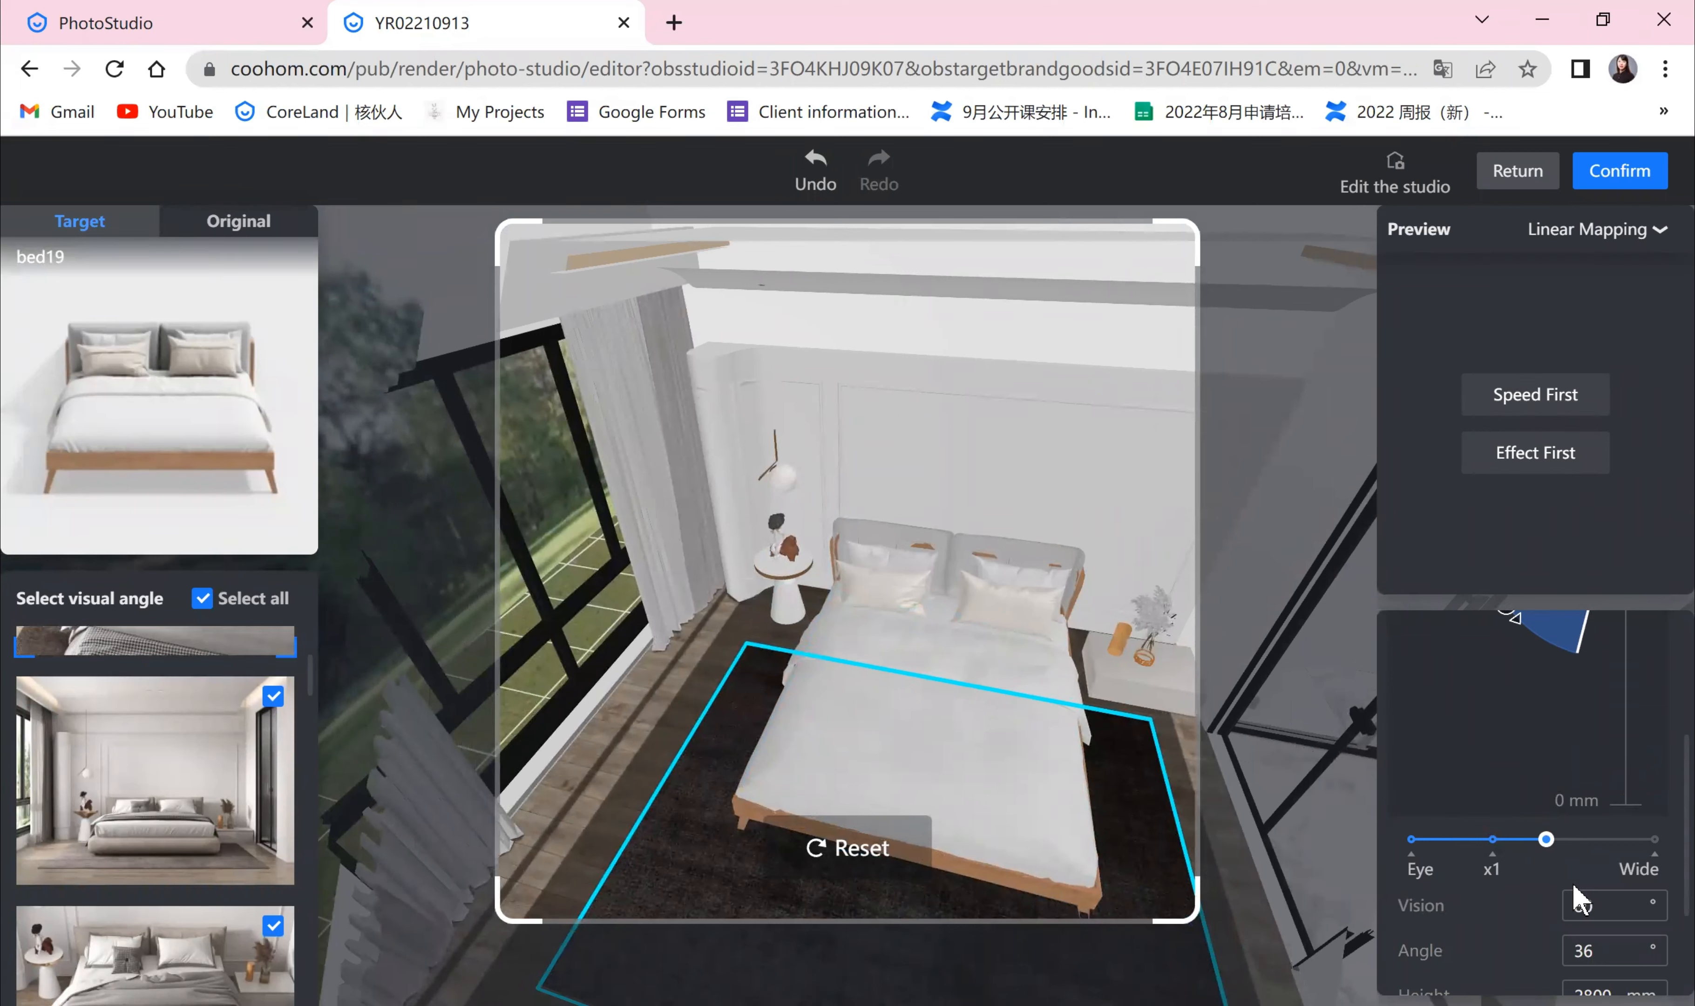
pyautogui.moveTo(1545, 839); pyautogui.dragTo(1430, 839)
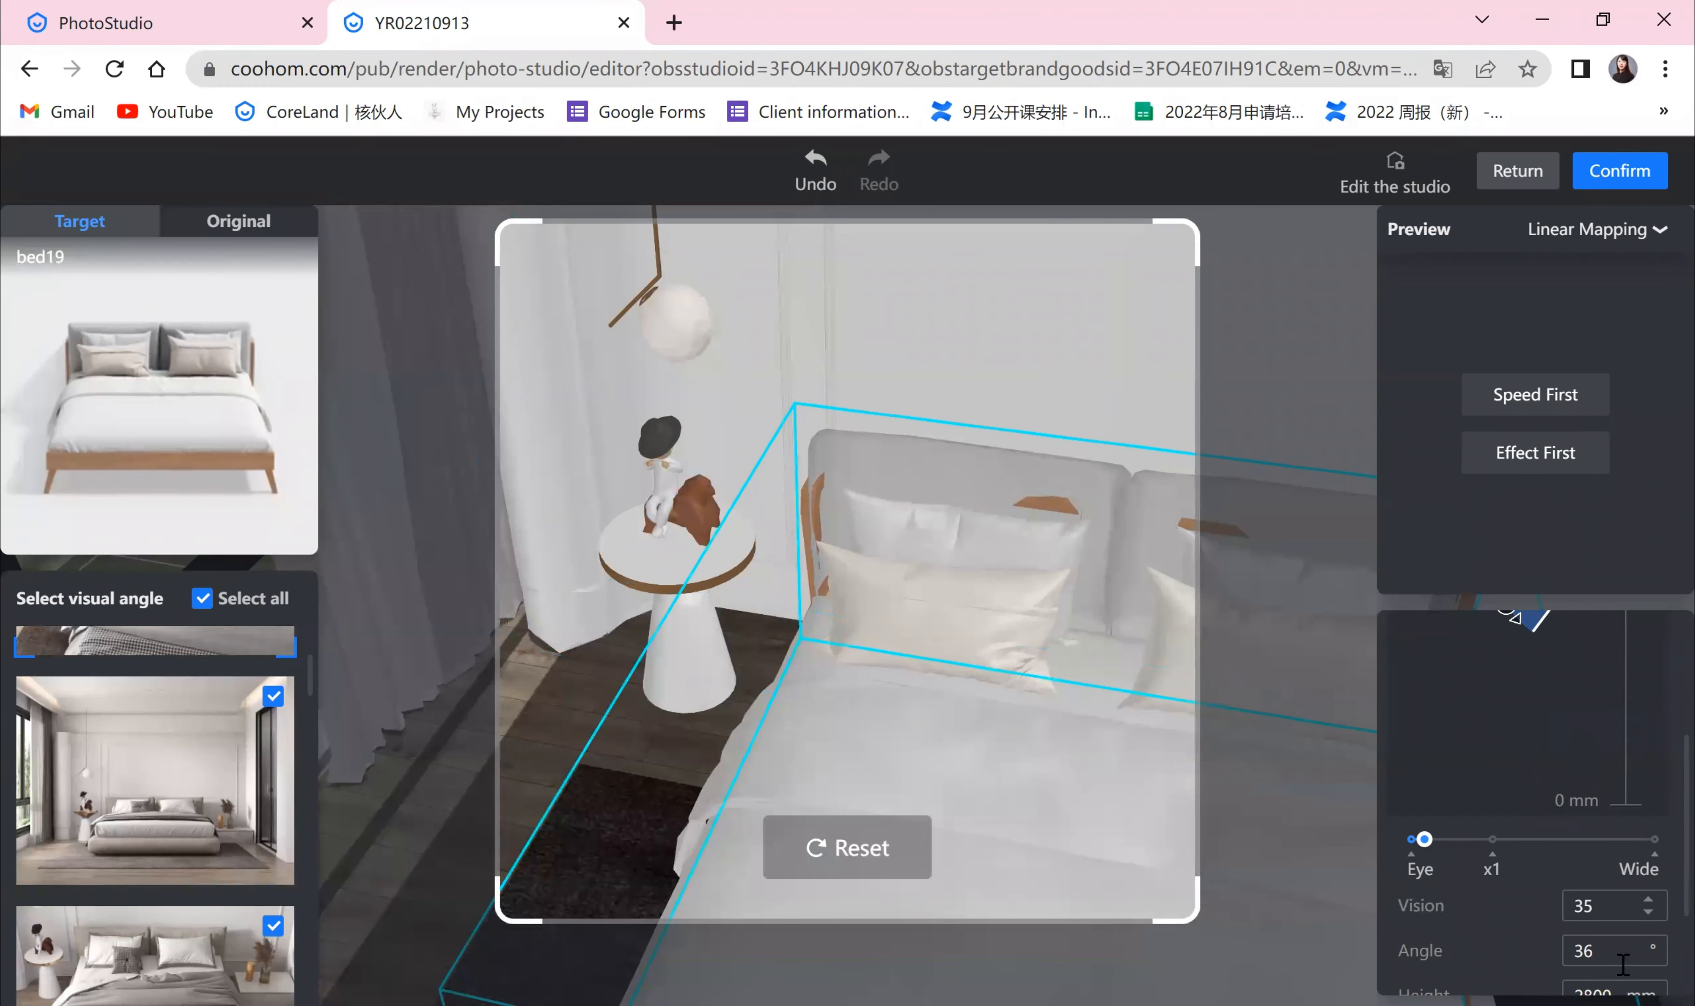
# Step: Tilt the camera in the side diagram to an angle of 24°
pyautogui.doubleClick(1594, 963)
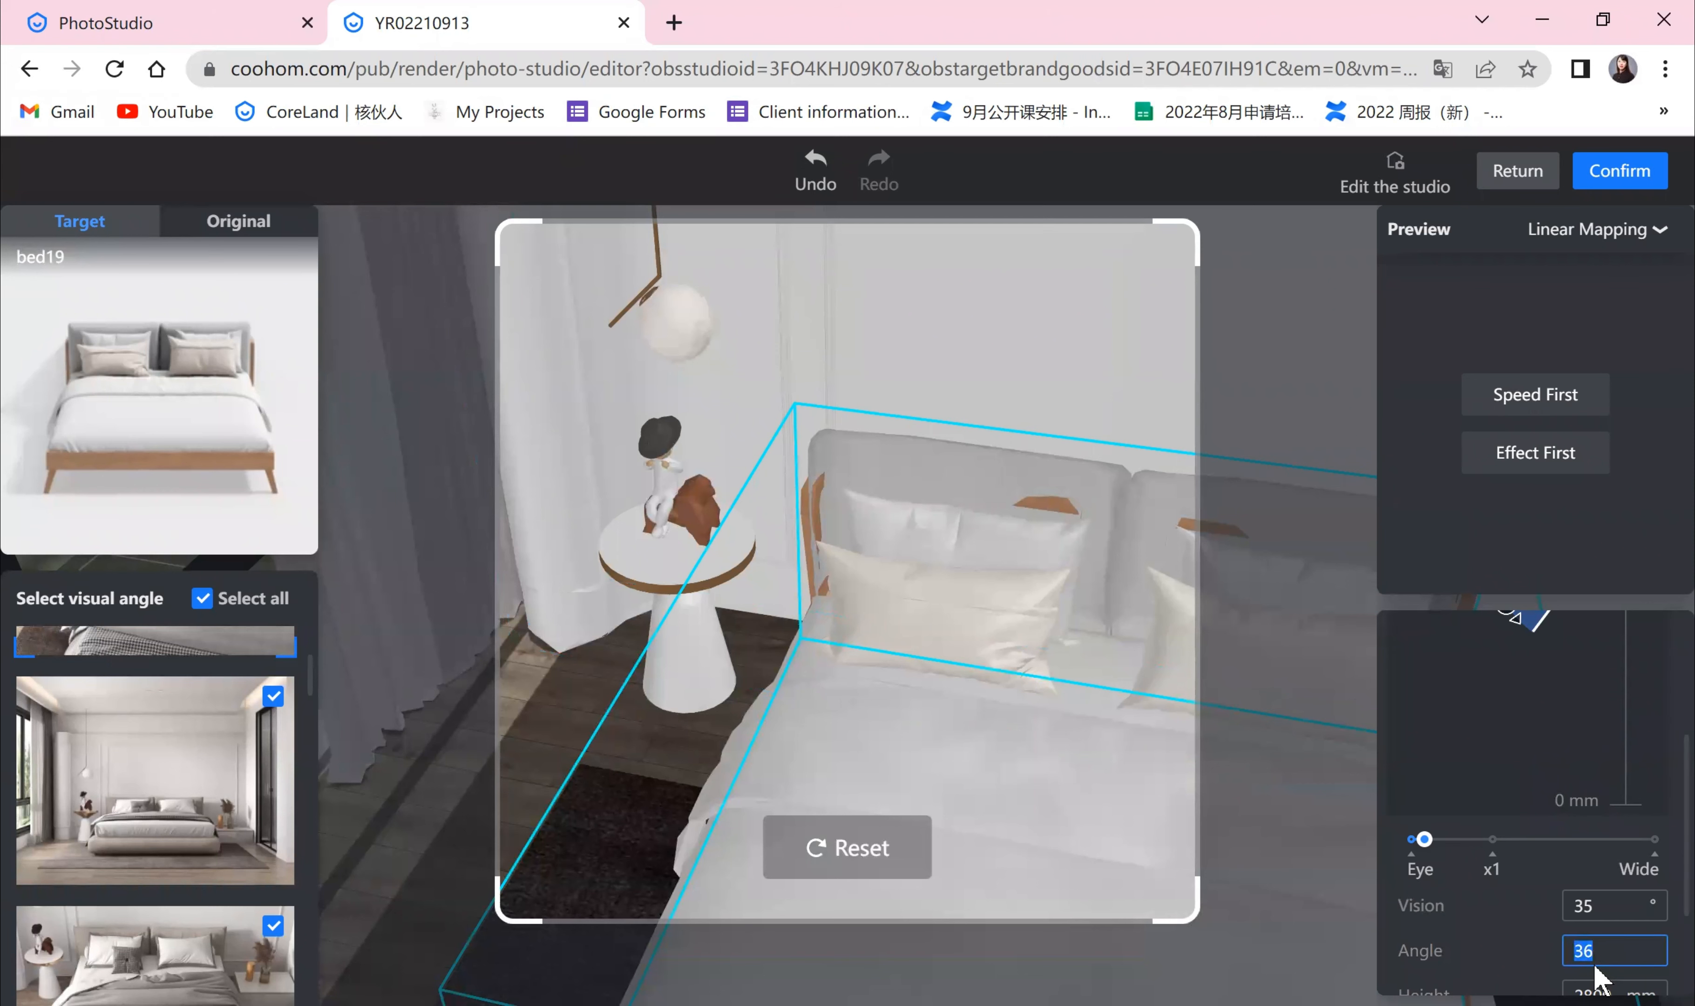
pyautogui.scroll(3, 1541, 694)
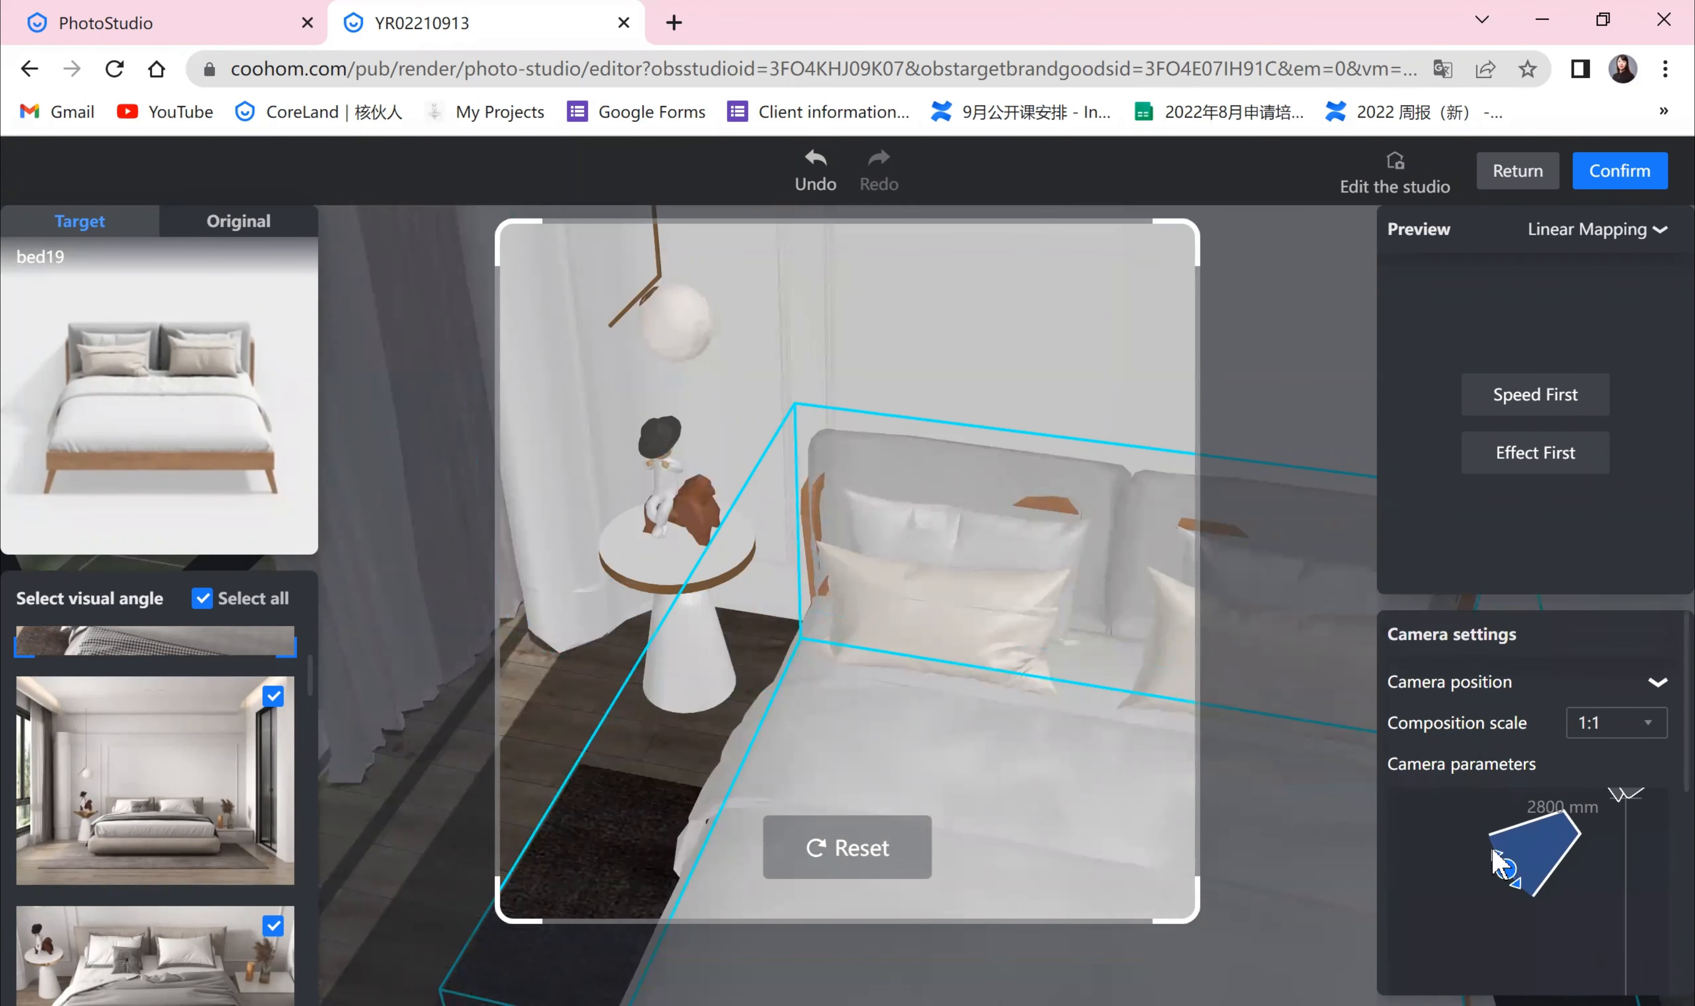
pyautogui.moveTo(1491, 850); pyautogui.dragTo(1575, 877)
pyautogui.scroll(-5, 1572, 877)
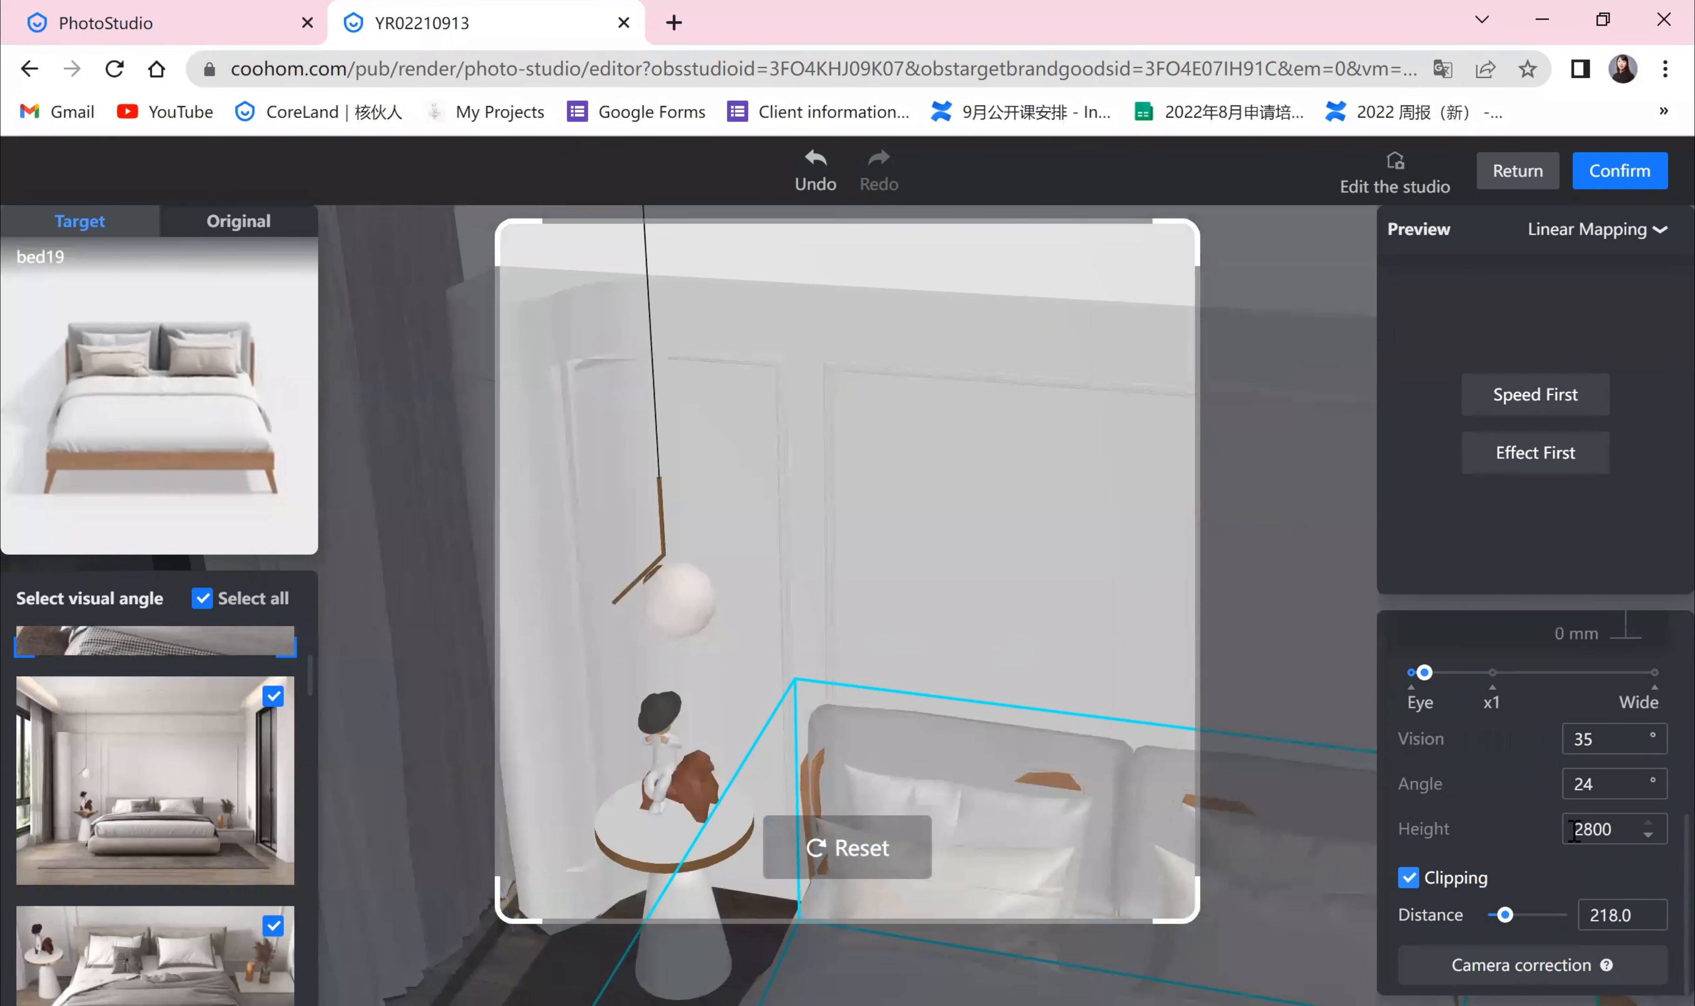
# Step: Lower the camera in the side diagram to a height of 2035 mm at a 22° angle
pyautogui.doubleClick(1596, 829)
pyautogui.scroll(5, 1517, 860)
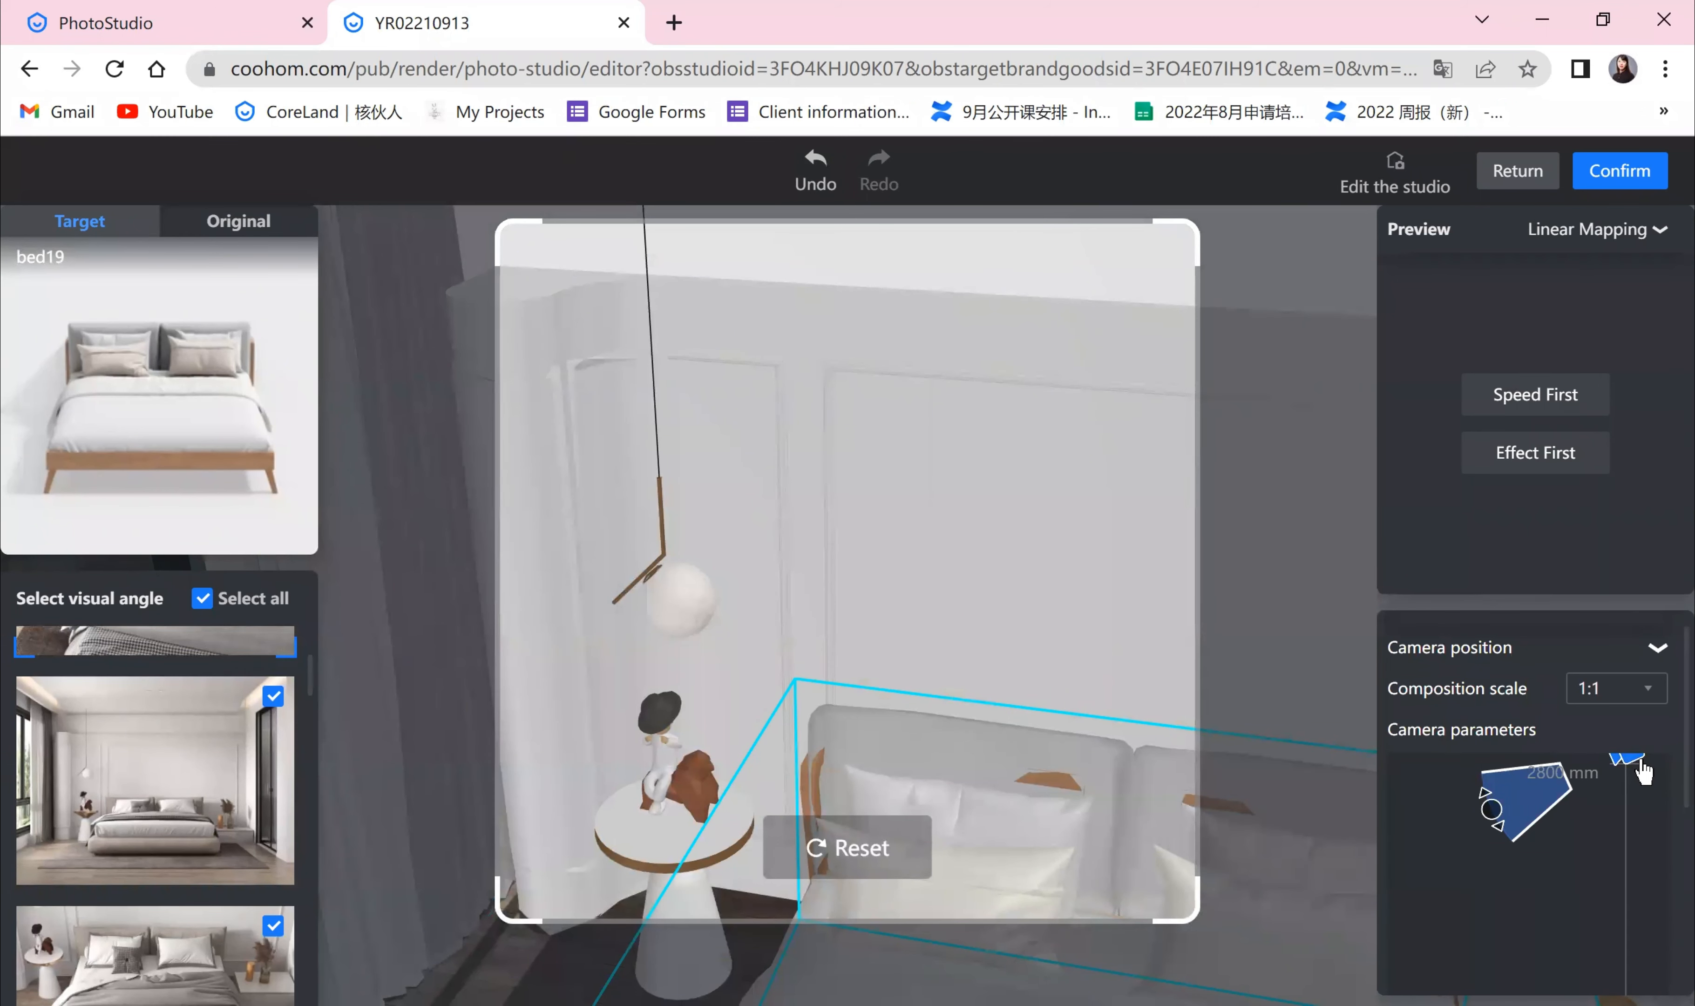
pyautogui.moveTo(1643, 768); pyautogui.dragTo(1627, 844)
pyautogui.scroll(-3, 1627, 844)
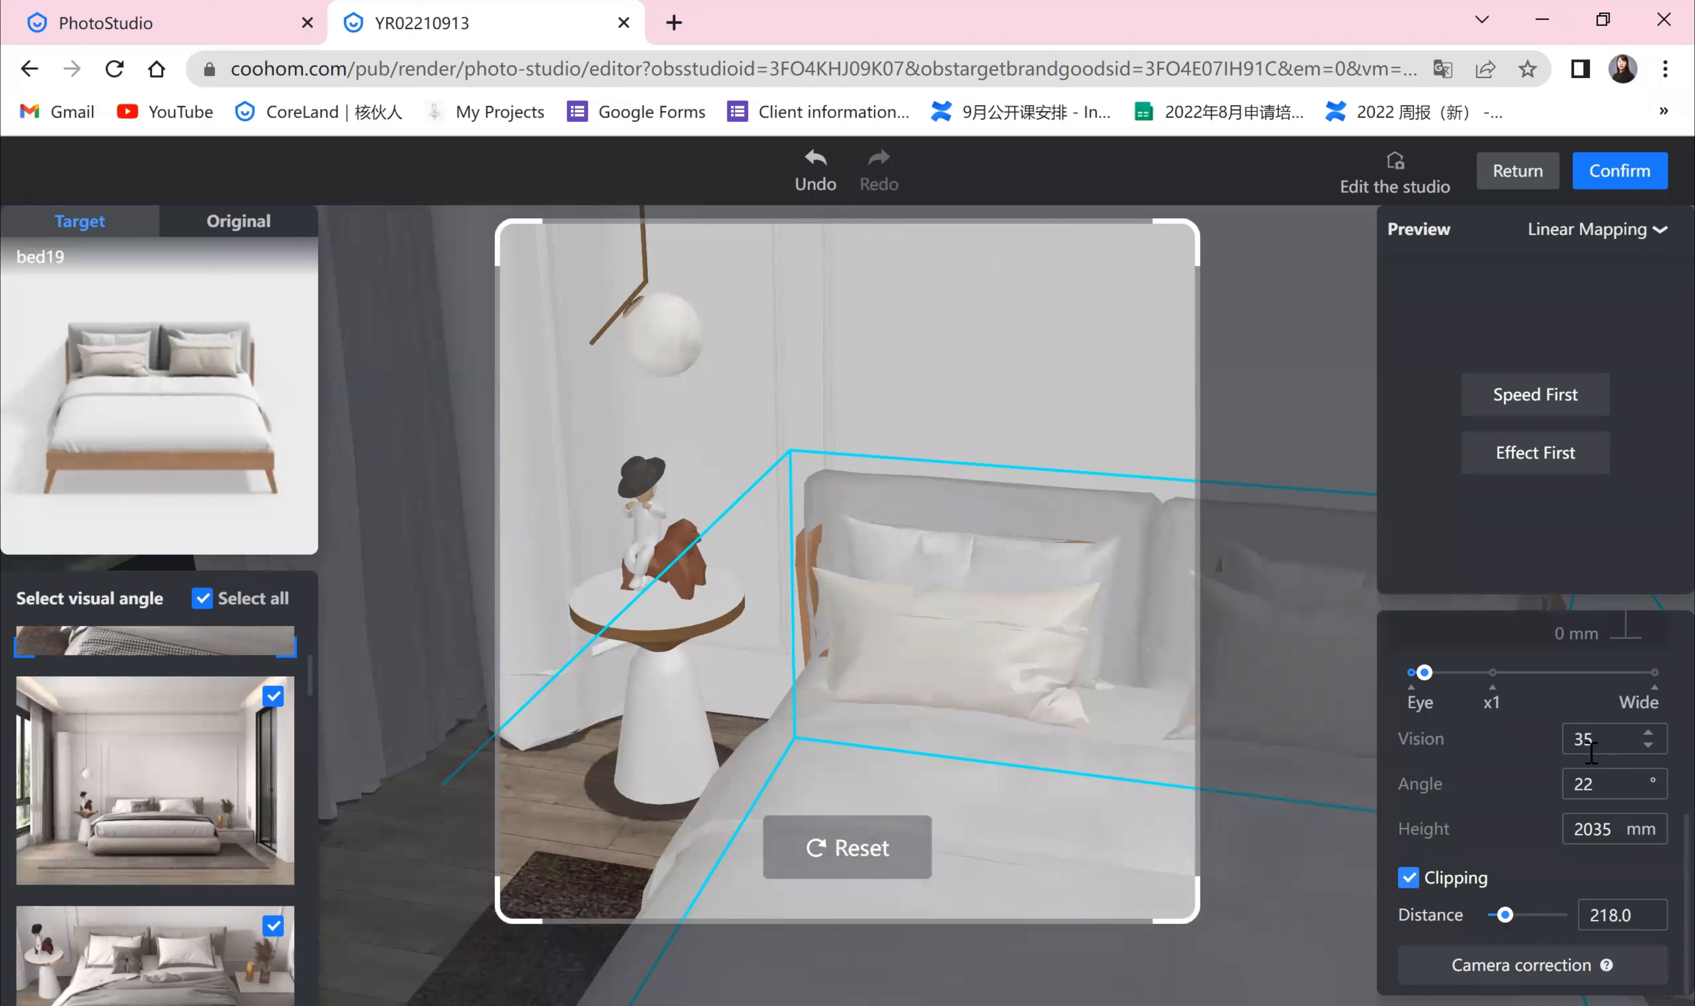
# Step: Toggle clipping off and back on, setting the clipping distance to its minimum of 10.0
pyautogui.scroll(1, 1570, 757)
pyautogui.scroll(-1, 1574, 776)
pyautogui.click(1407, 880)
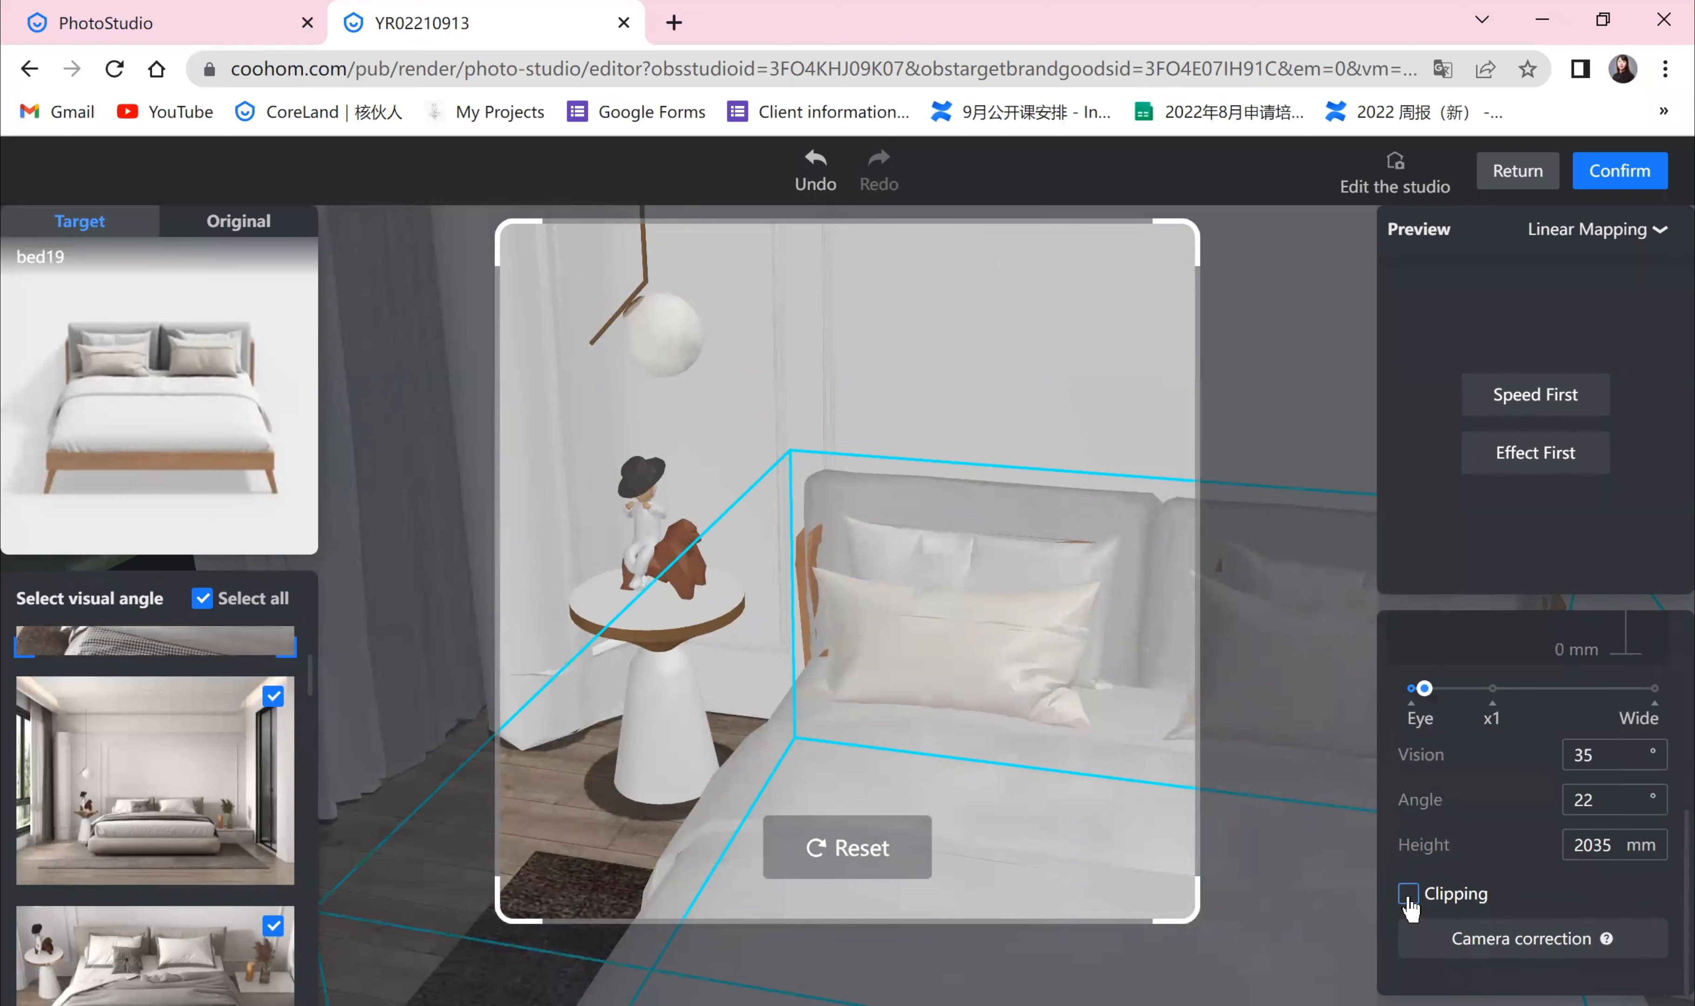
pyautogui.click(1407, 894)
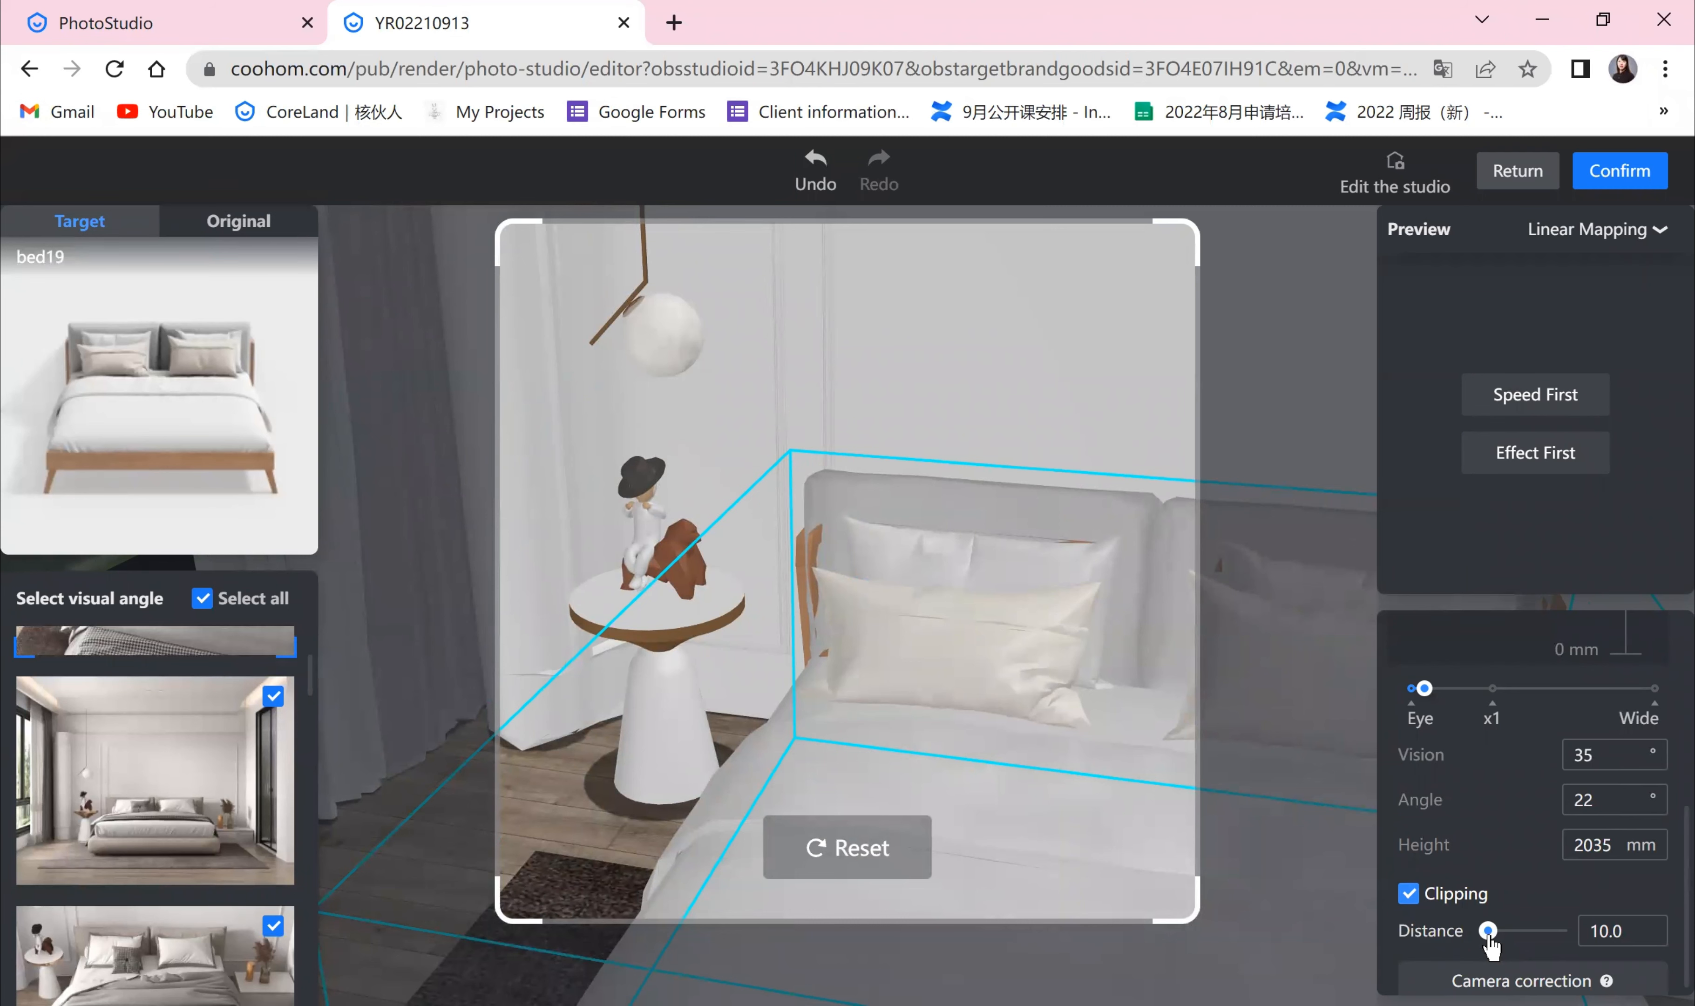
pyautogui.moveTo(1488, 936); pyautogui.dragTo(1398, 939)
pyautogui.scroll(-1, 1486, 984)
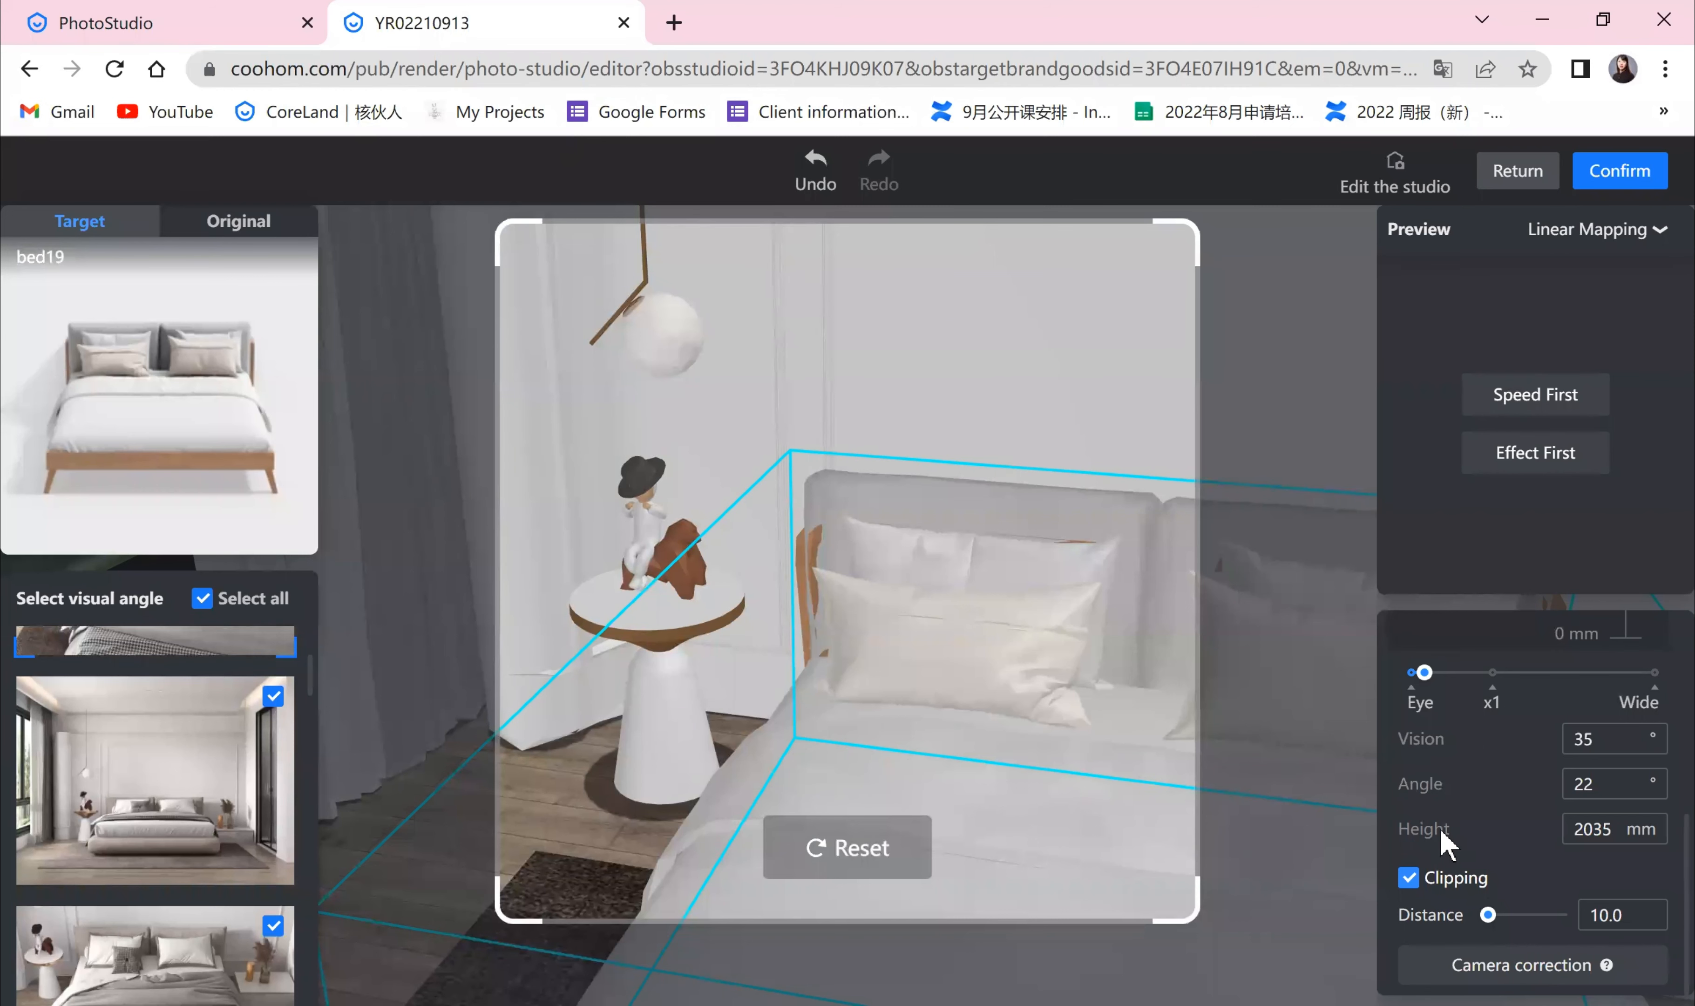
# Step: Apply camera correction to the current visual angle
pyautogui.click(1581, 970)
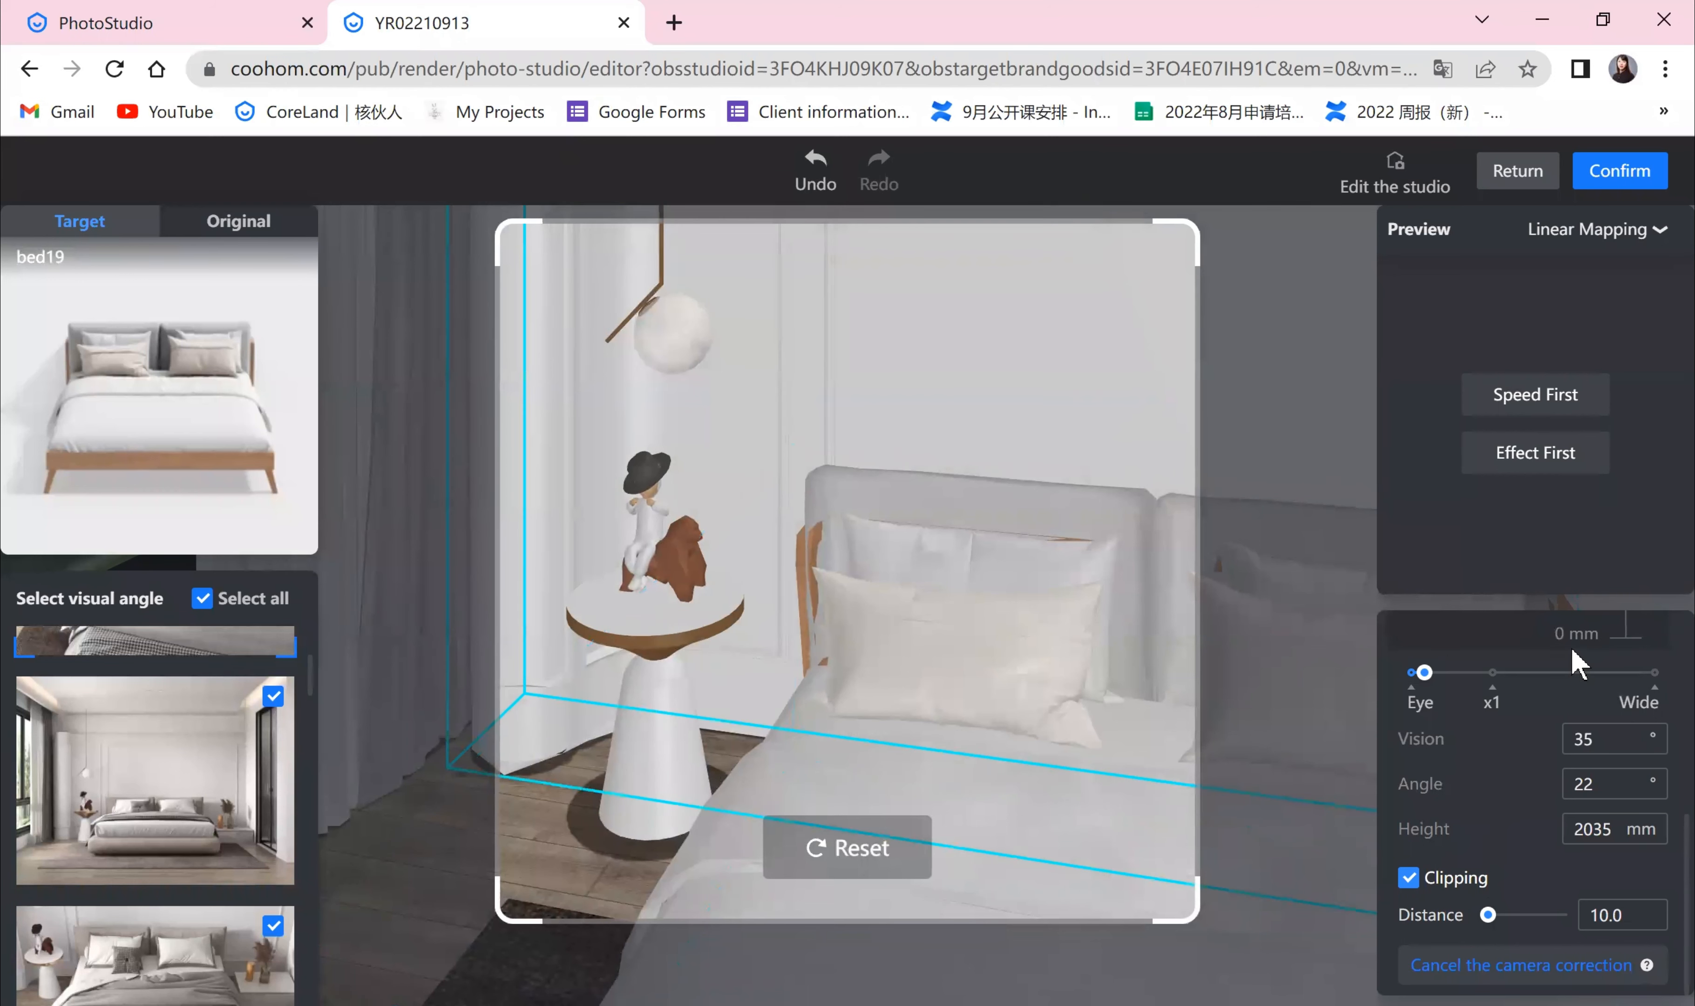
pyautogui.scroll(5, 1592, 763)
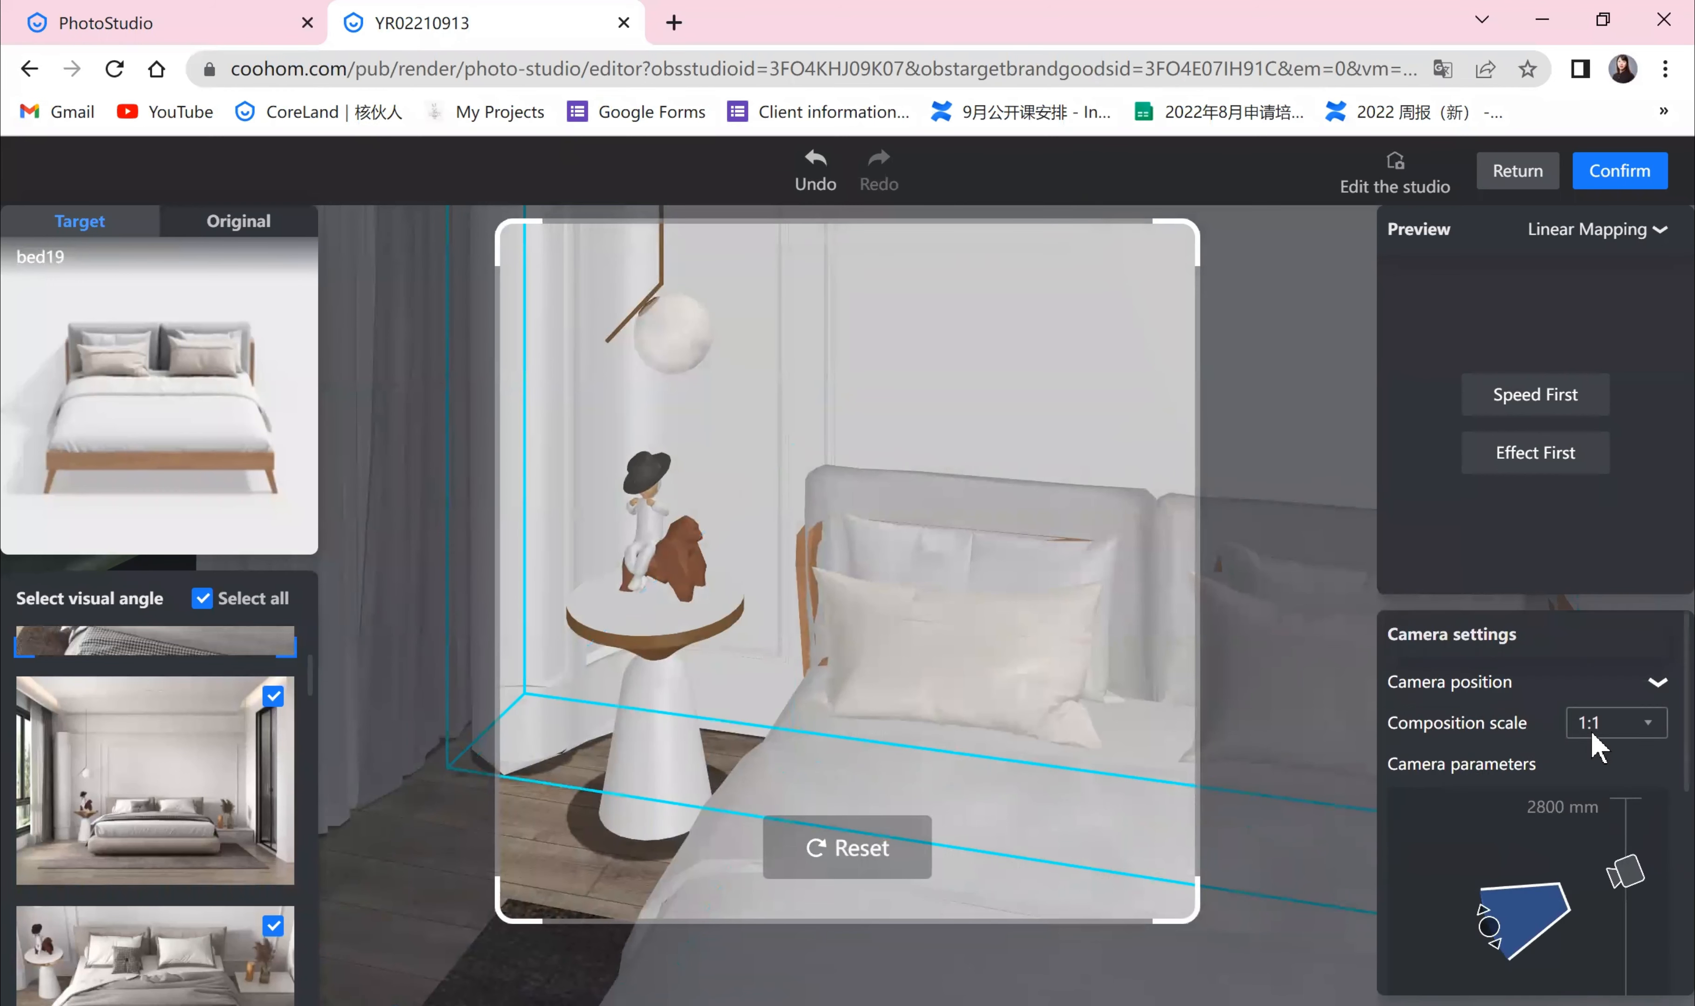
pyautogui.scroll(-4, 1597, 741)
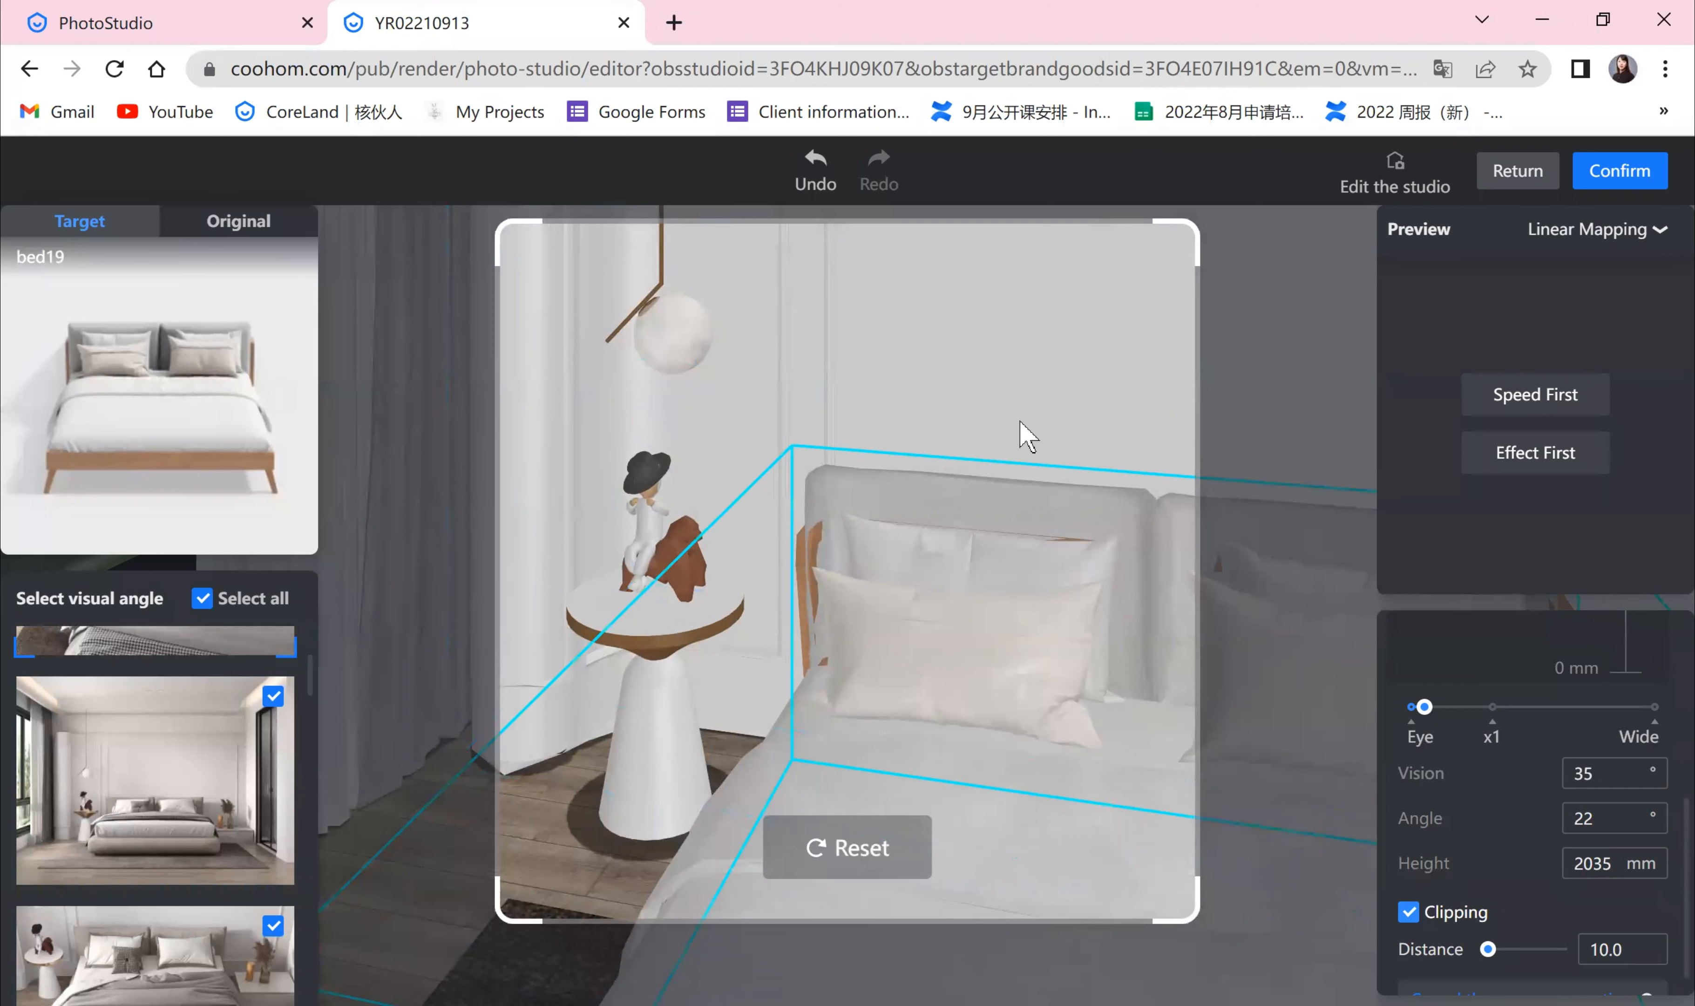
pyautogui.scroll(-3, 206, 853)
# Step: Switch through the other visual angles in the list, ending on the wide side view, and confirm the camera settings
pyautogui.click(163, 818)
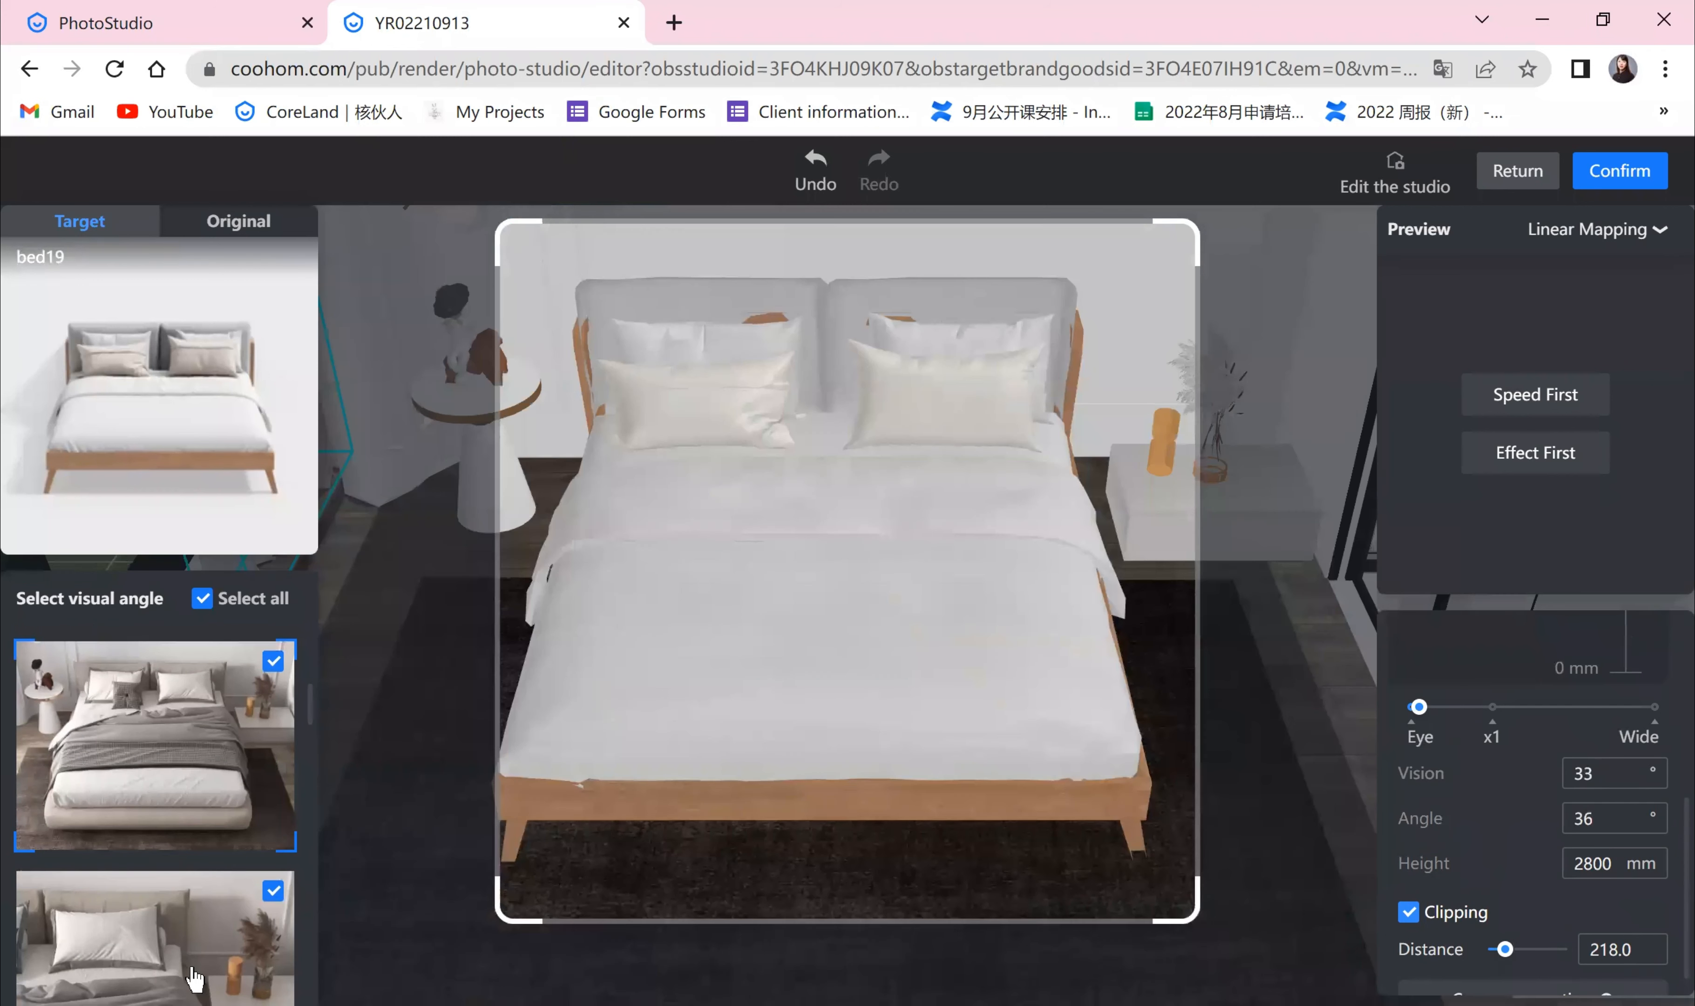
pyautogui.click(163, 931)
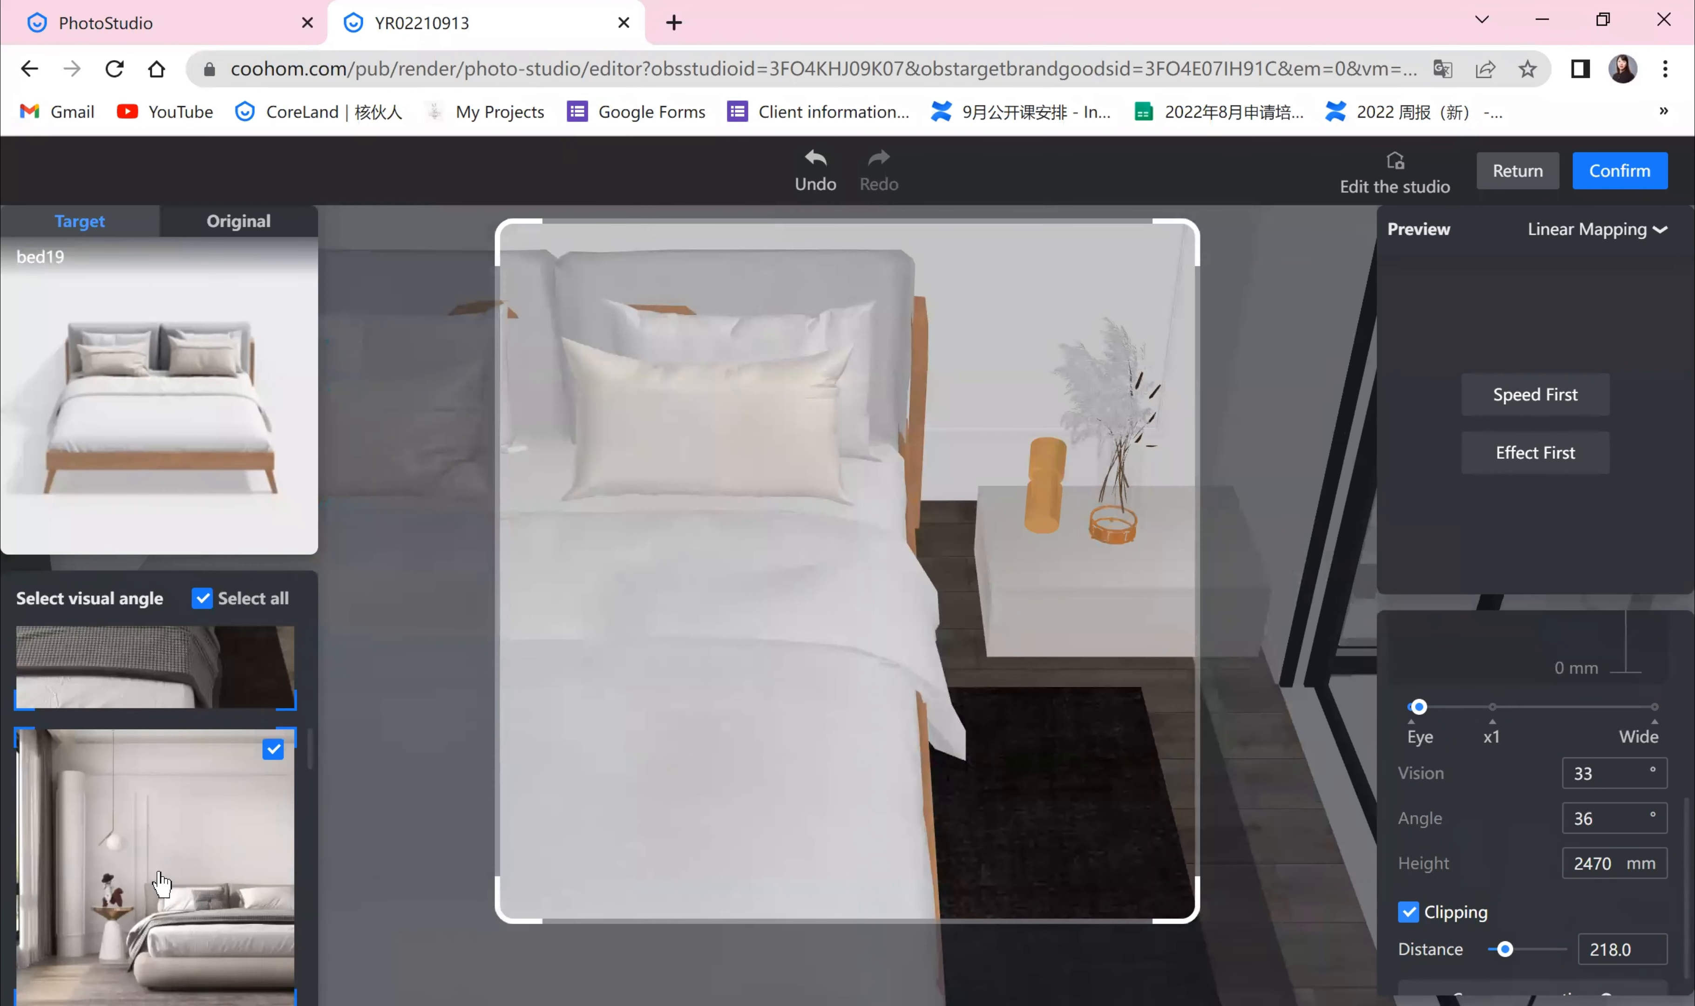
pyautogui.click(141, 643)
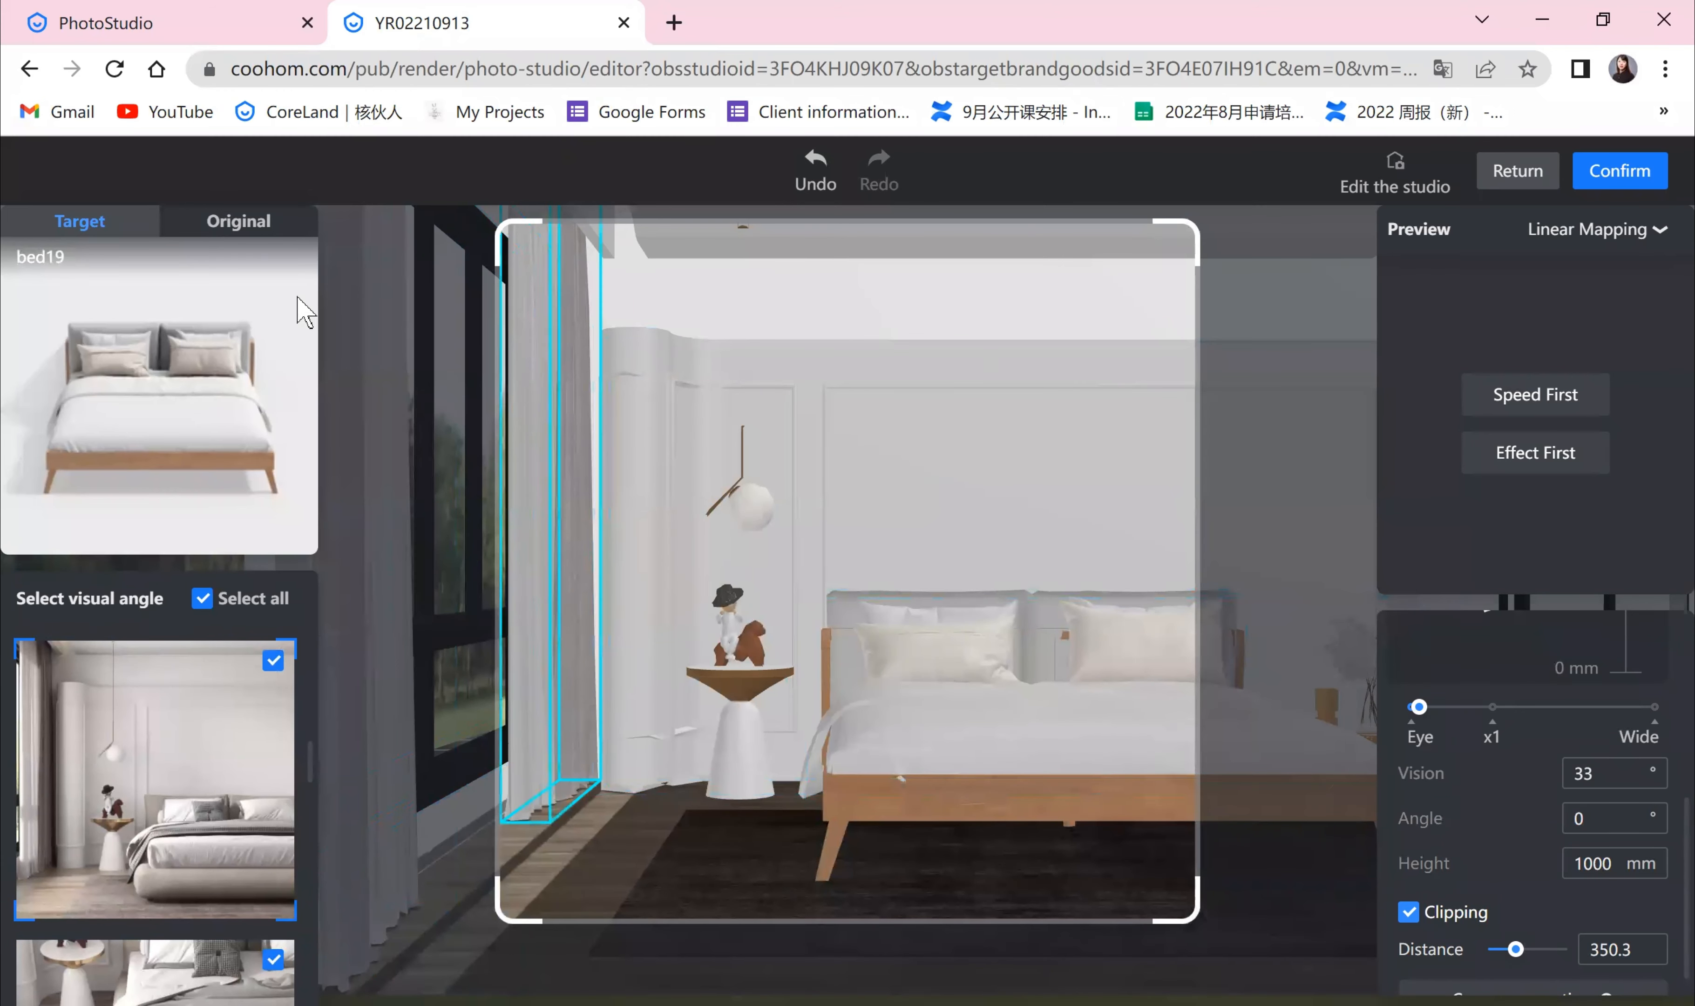
pyautogui.scroll(1, 1343, 527)
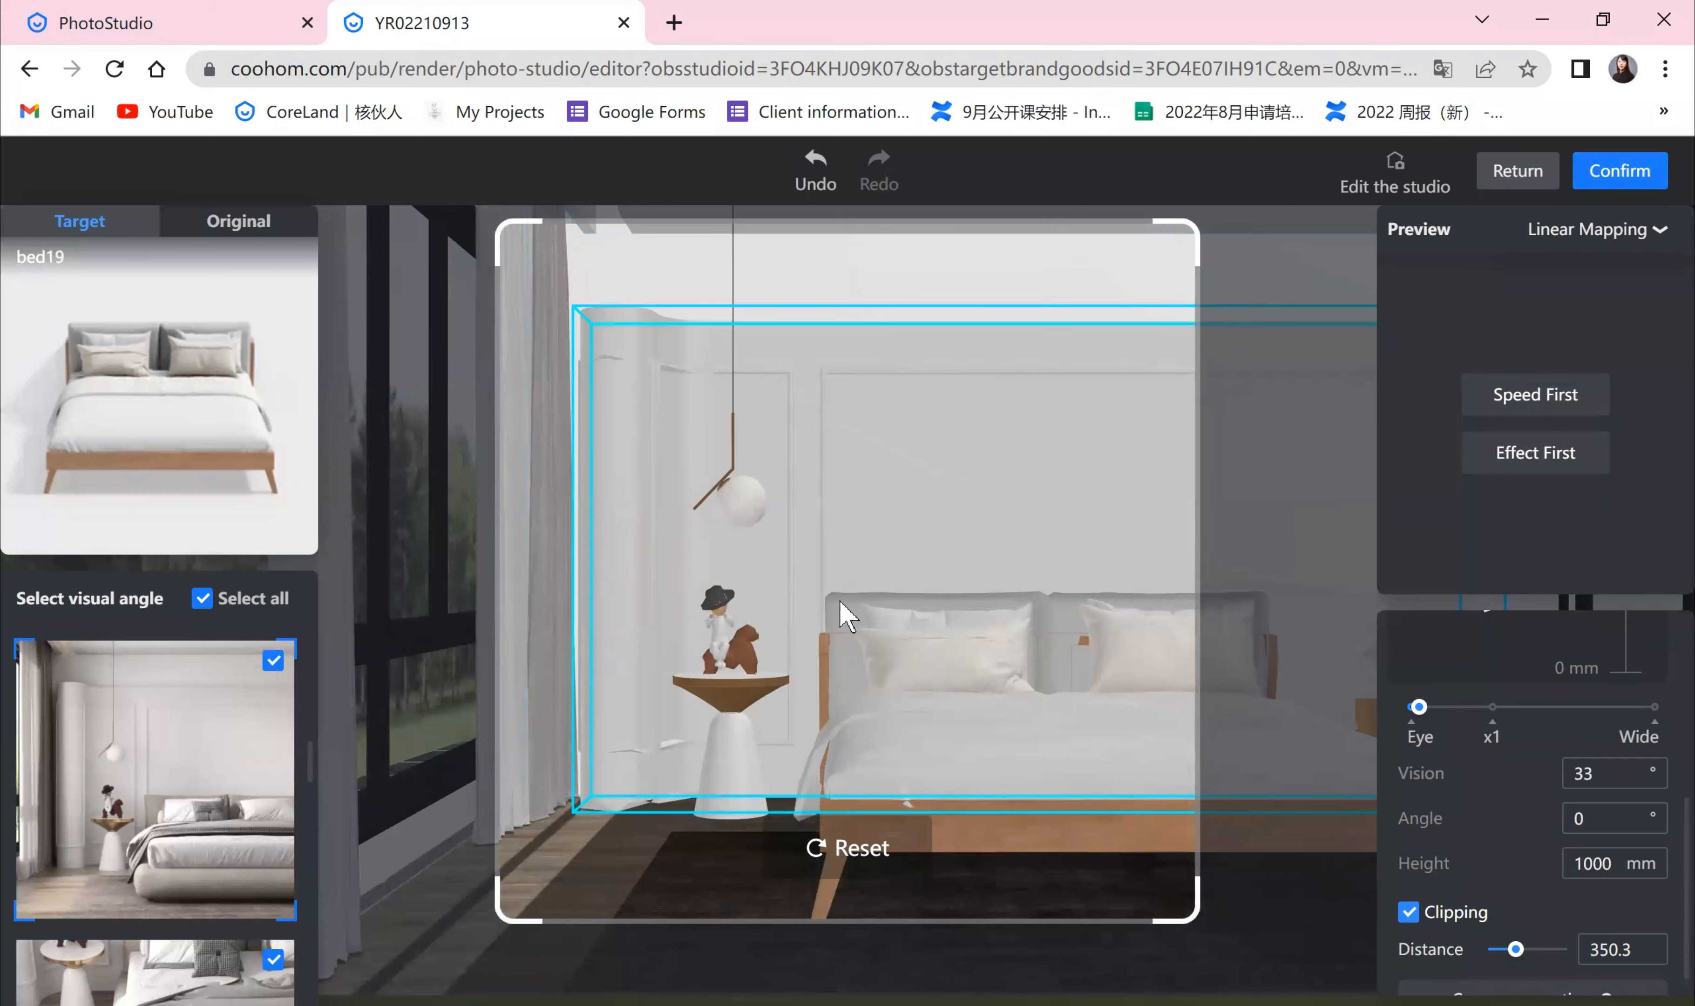
pyautogui.click(1619, 171)
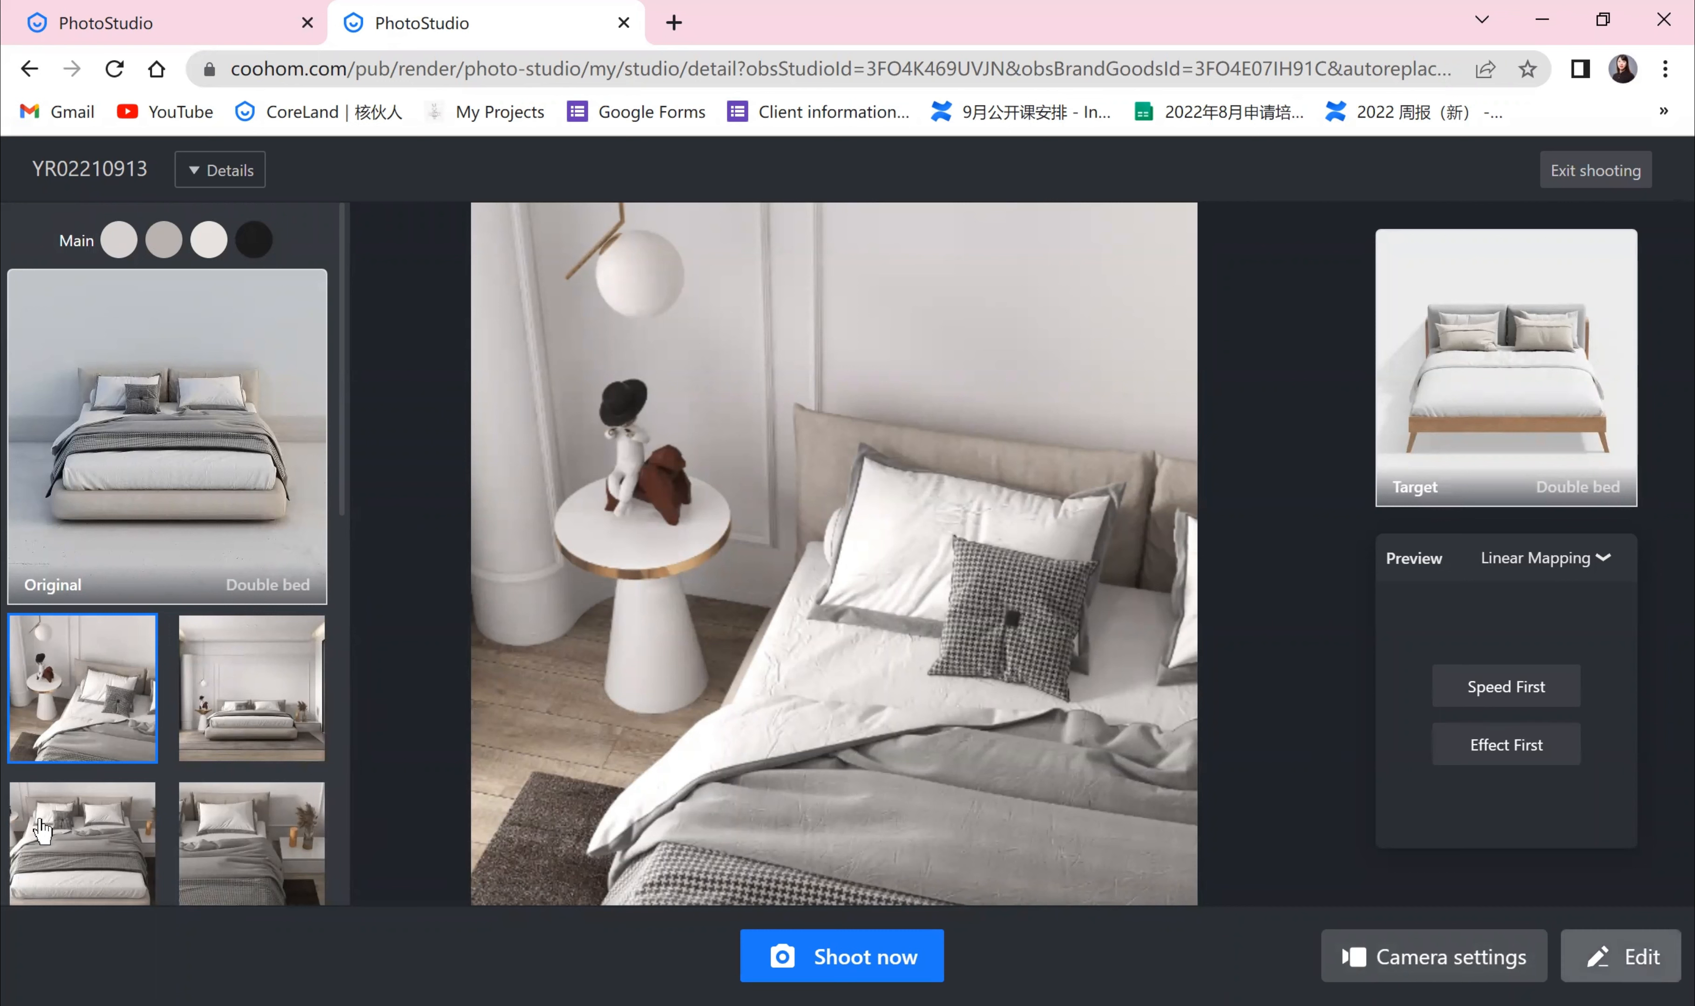
# Step: Reload the page to open the studio scene editor and collapse the library panel
pyautogui.click(115, 70)
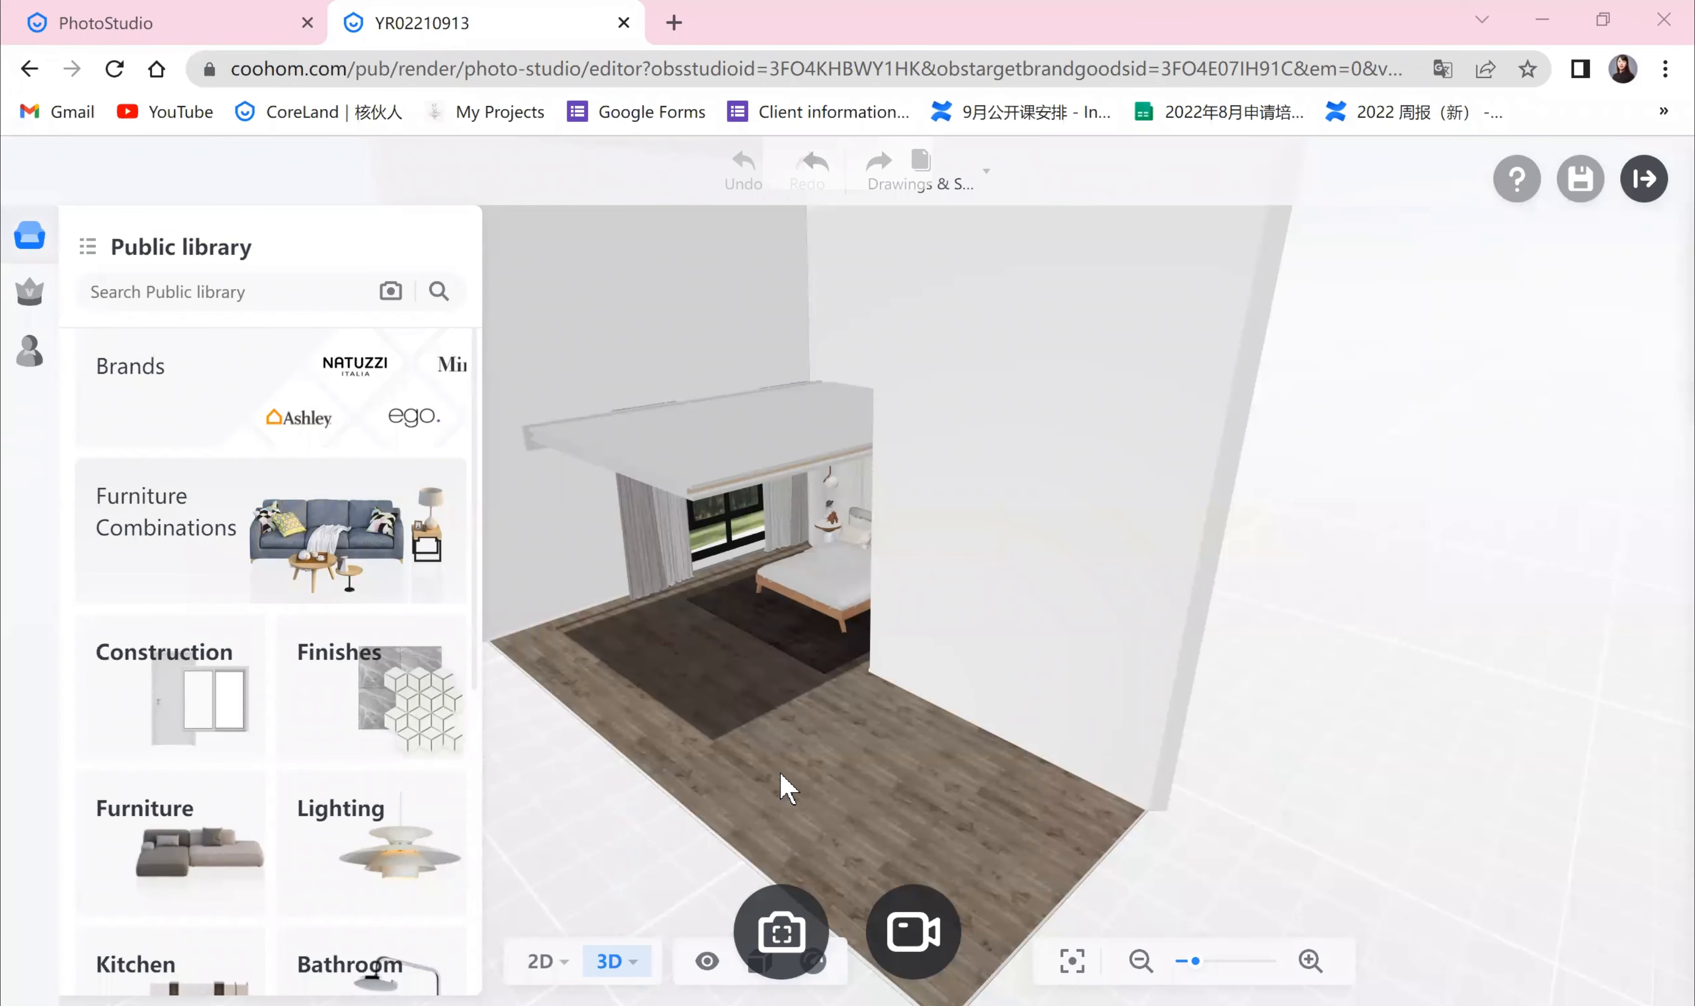
pyautogui.scroll(2, 653, 744)
pyautogui.moveTo(653, 743); pyautogui.dragTo(1054, 732)
pyautogui.moveTo(791, 729); pyautogui.dragTo(889, 738)
pyautogui.scroll(2, 889, 738)
pyautogui.moveTo(1059, 782); pyautogui.dragTo(487, 612)
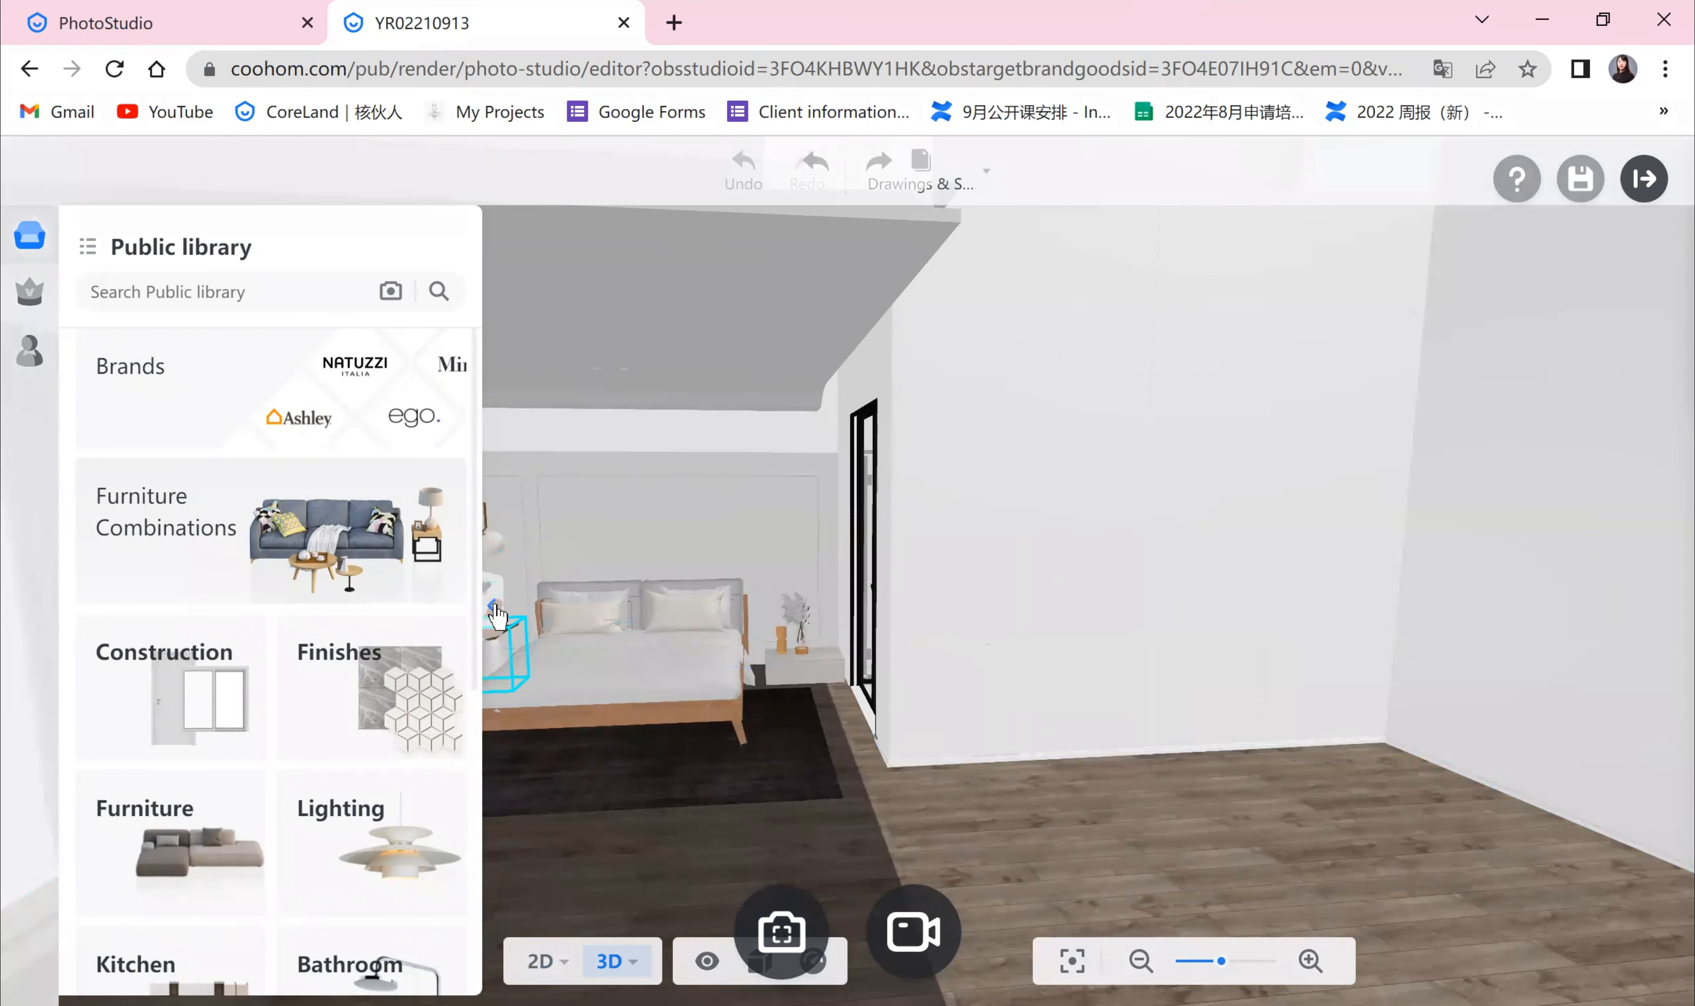
pyautogui.click(491, 619)
pyautogui.scroll(1, 996, 791)
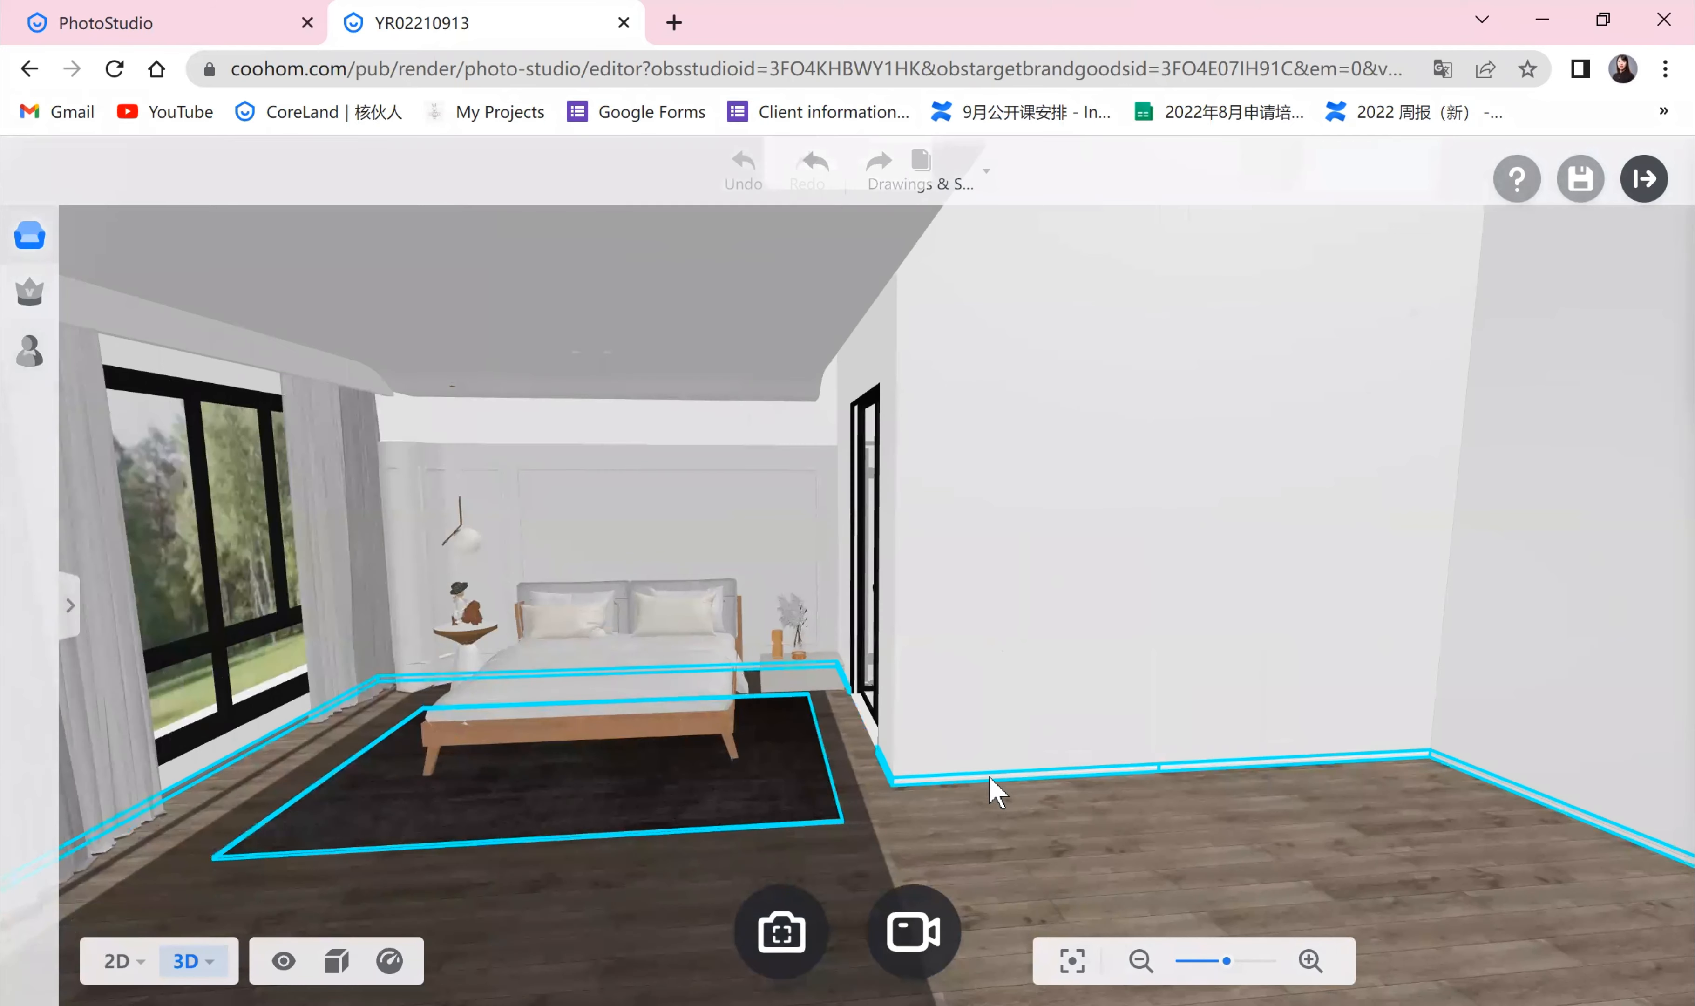
pyautogui.scroll(2, 996, 798)
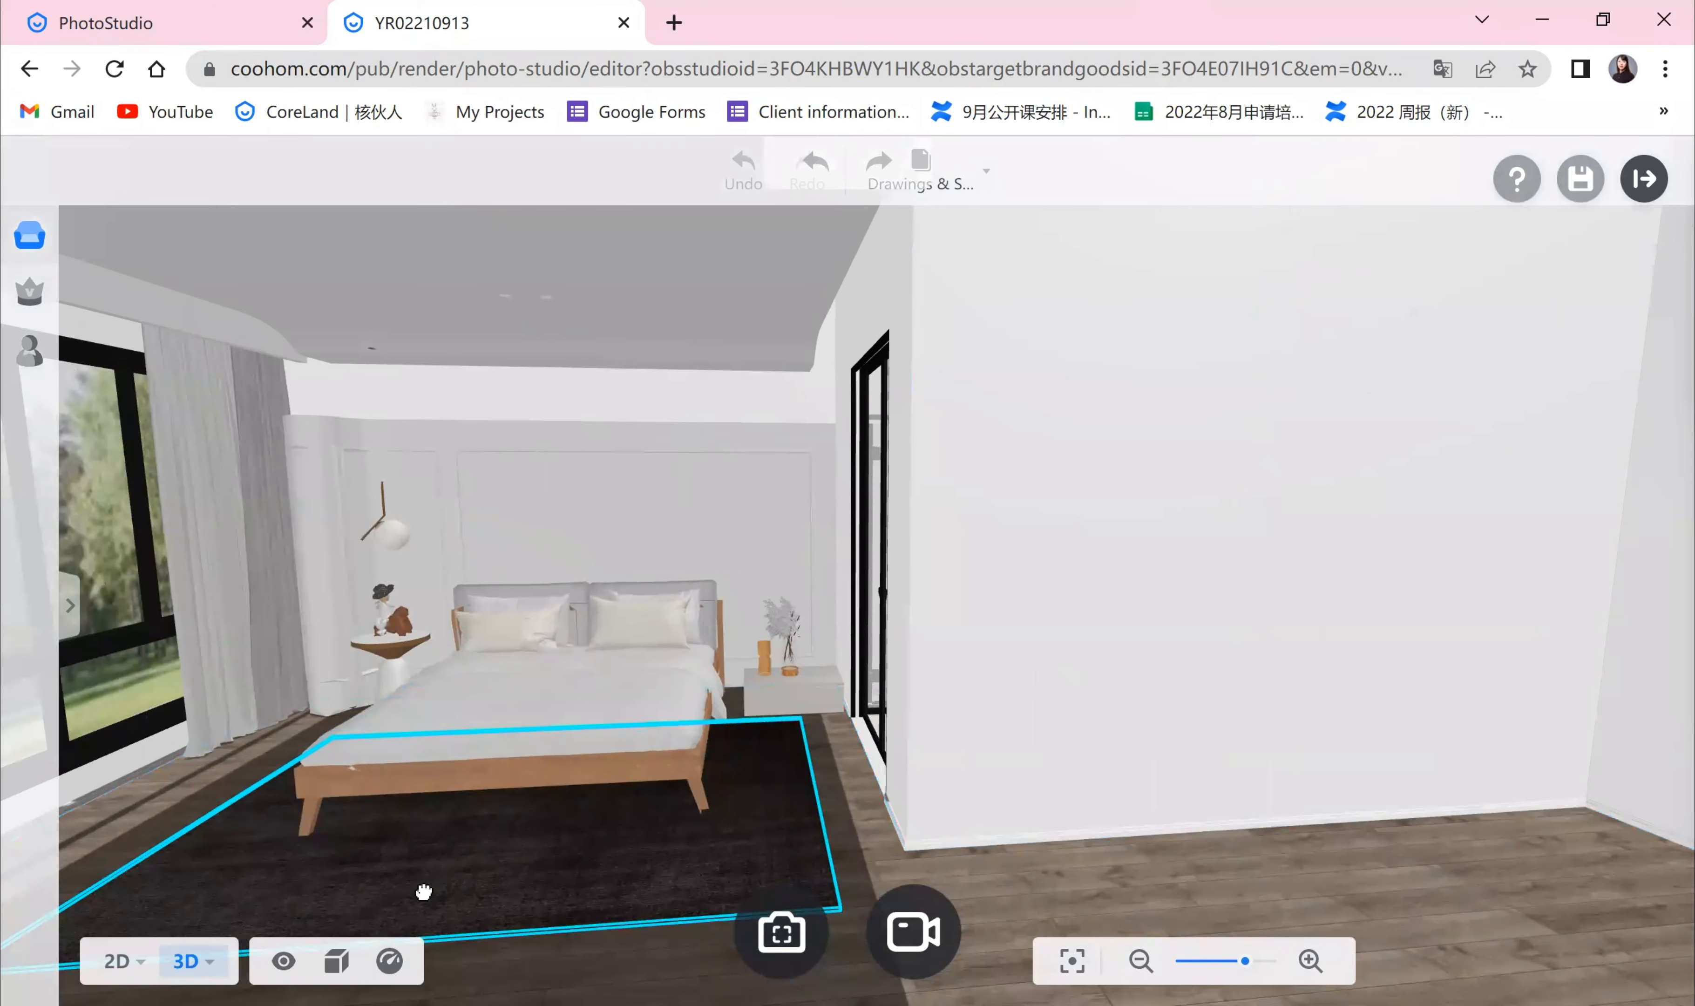
pyautogui.moveTo(424, 892); pyautogui.dragTo(760, 690)
pyautogui.scroll(2, 759, 681)
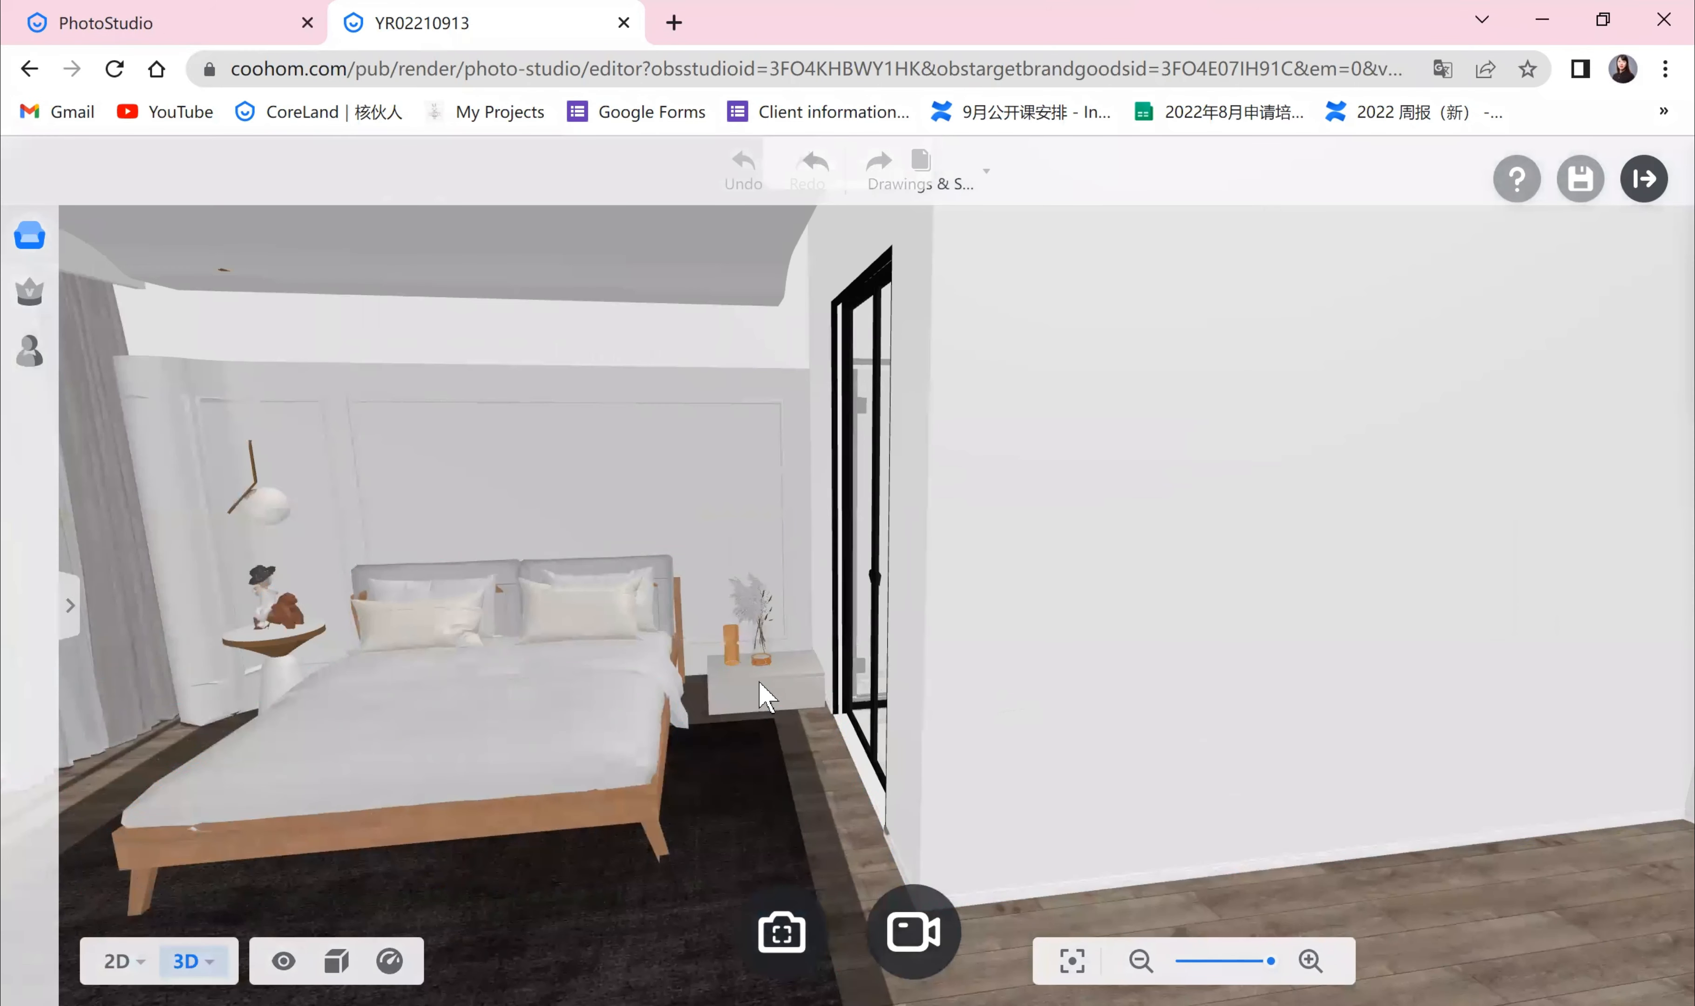
# Step: Delete the nightstand to the right of the bed and undo the deletion
pyautogui.click(761, 693)
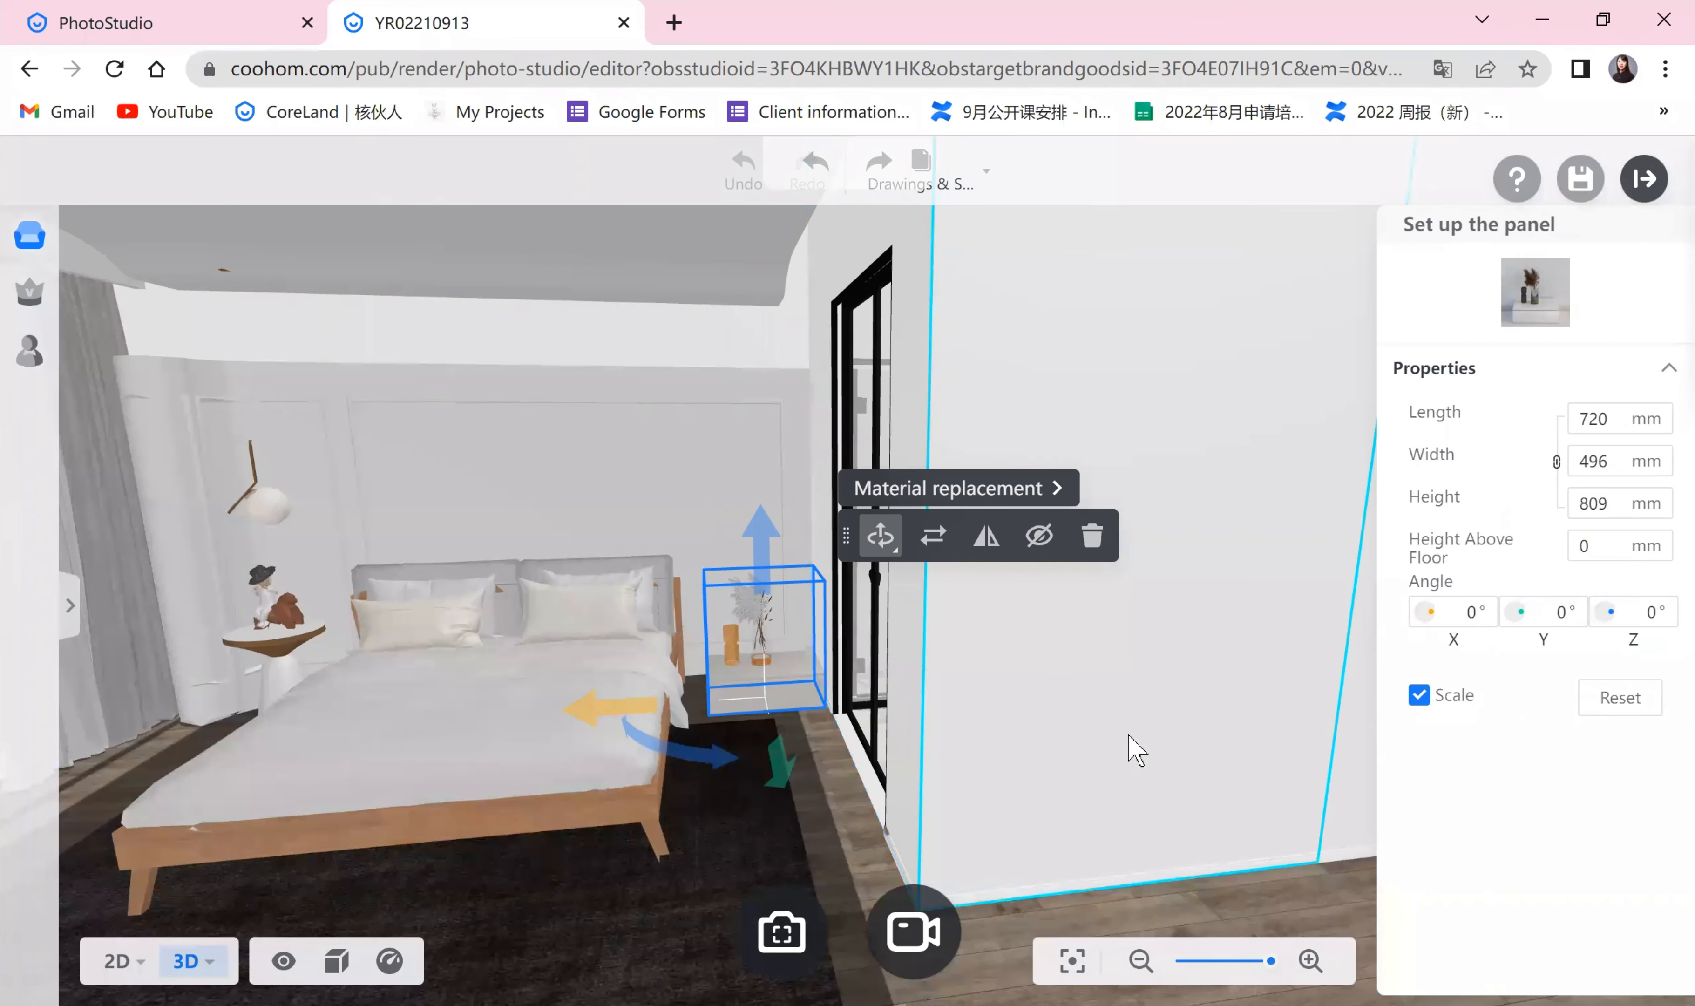
pyautogui.press('Delete')
pyautogui.click(816, 161)
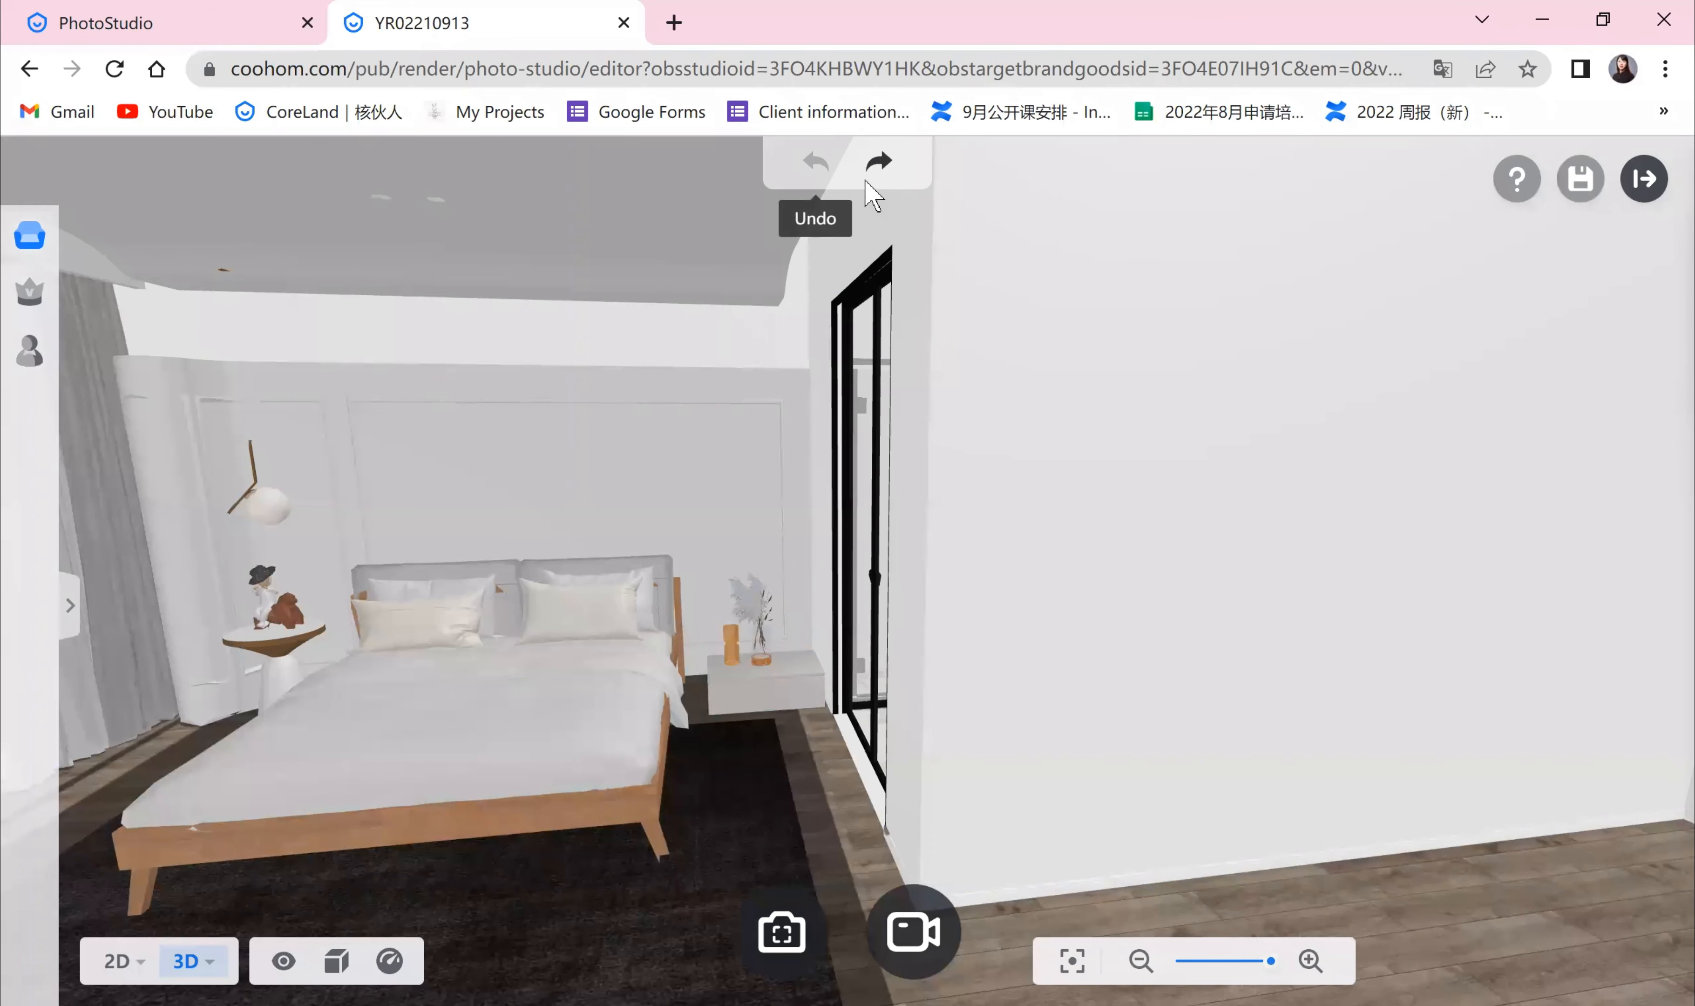
# Step: Replace the nightstand with a black side table with dried flowers from the material library, then undo the replacement
pyautogui.click(761, 711)
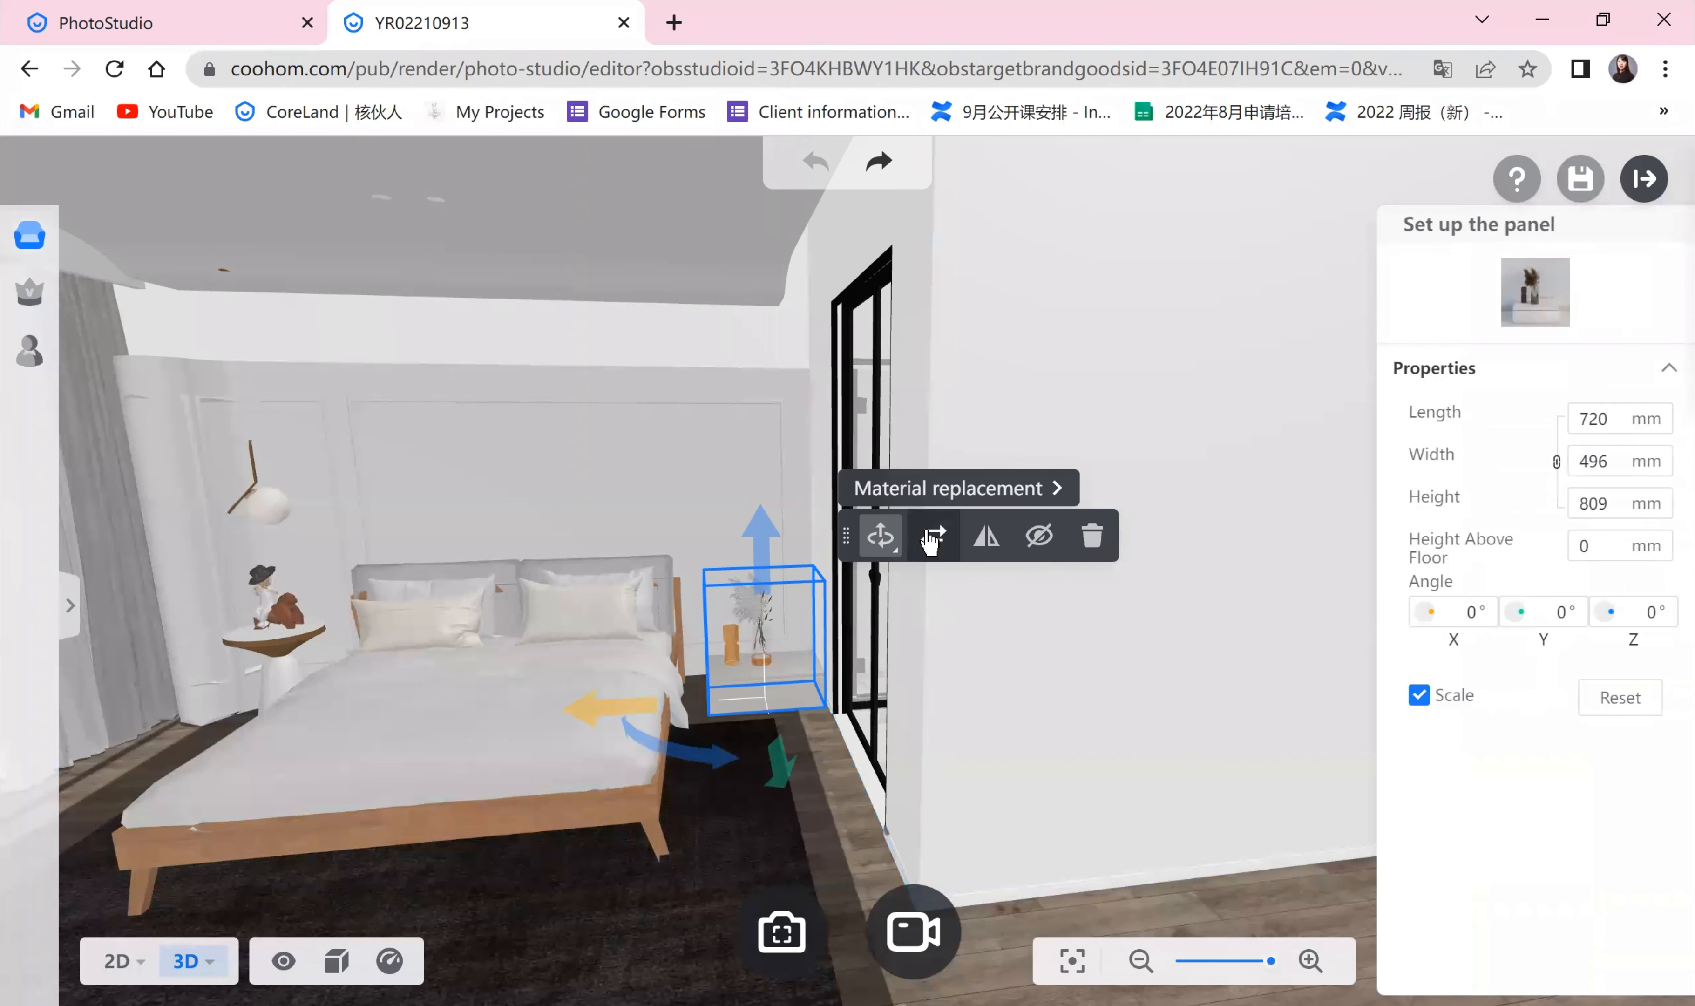
pyautogui.click(932, 535)
pyautogui.click(122, 303)
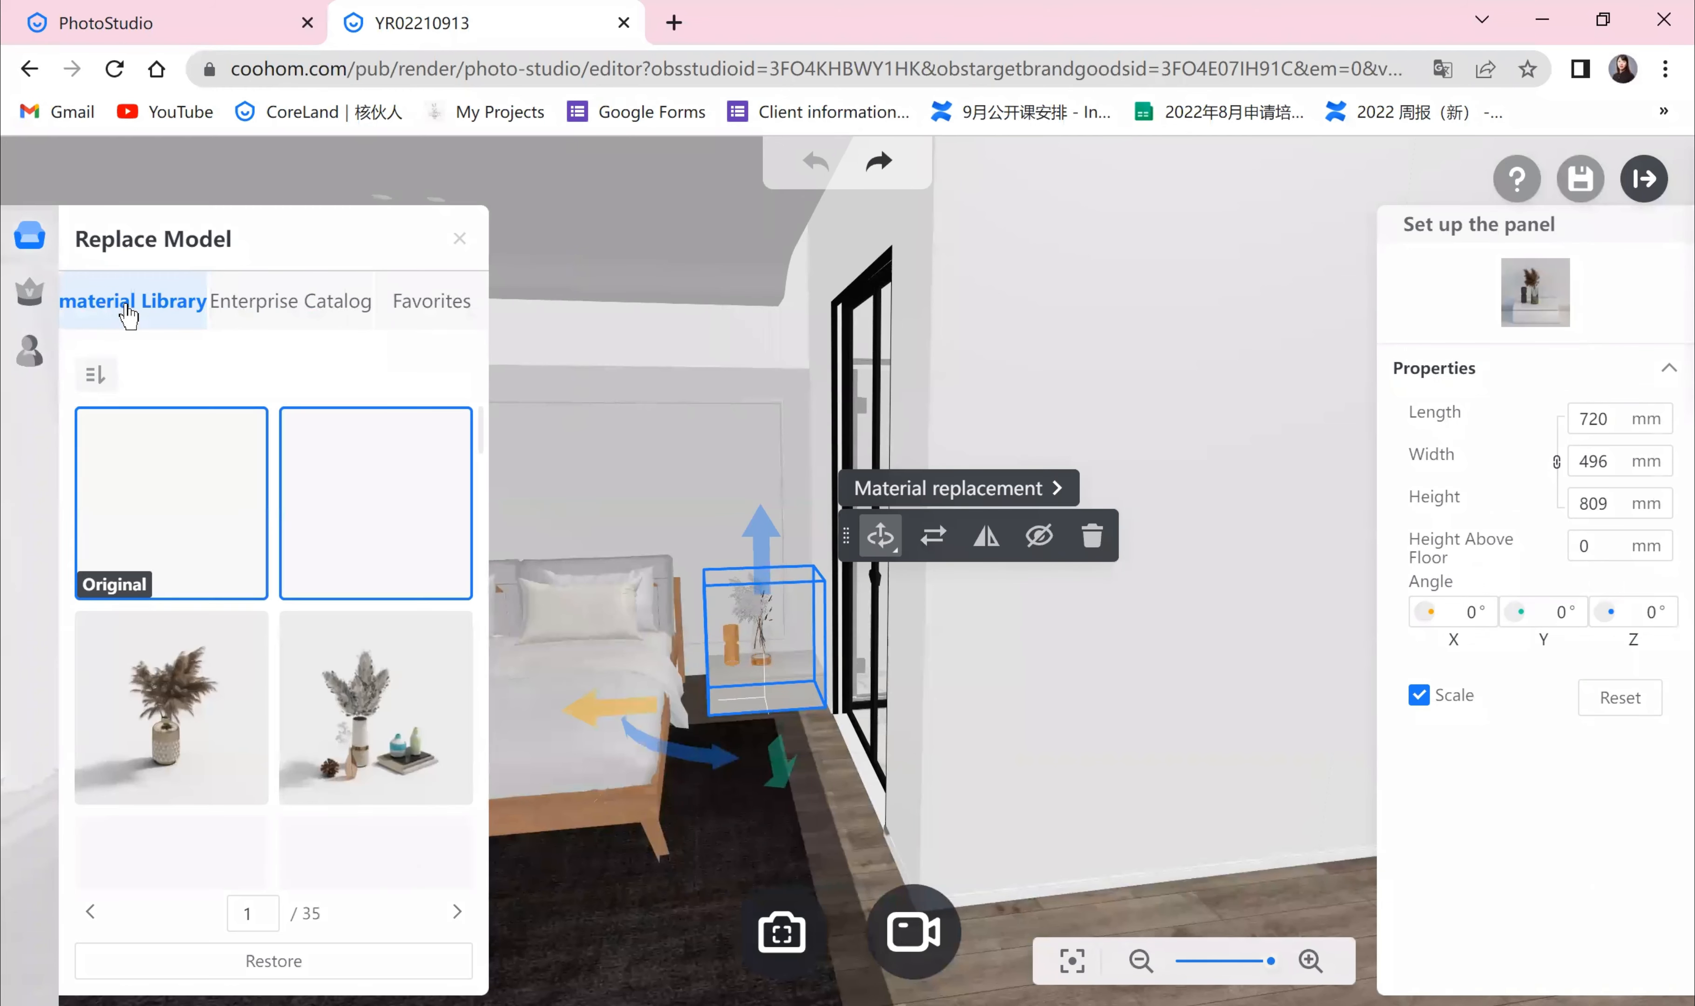
pyautogui.scroll(-1, 199, 737)
pyautogui.scroll(-3, 227, 744)
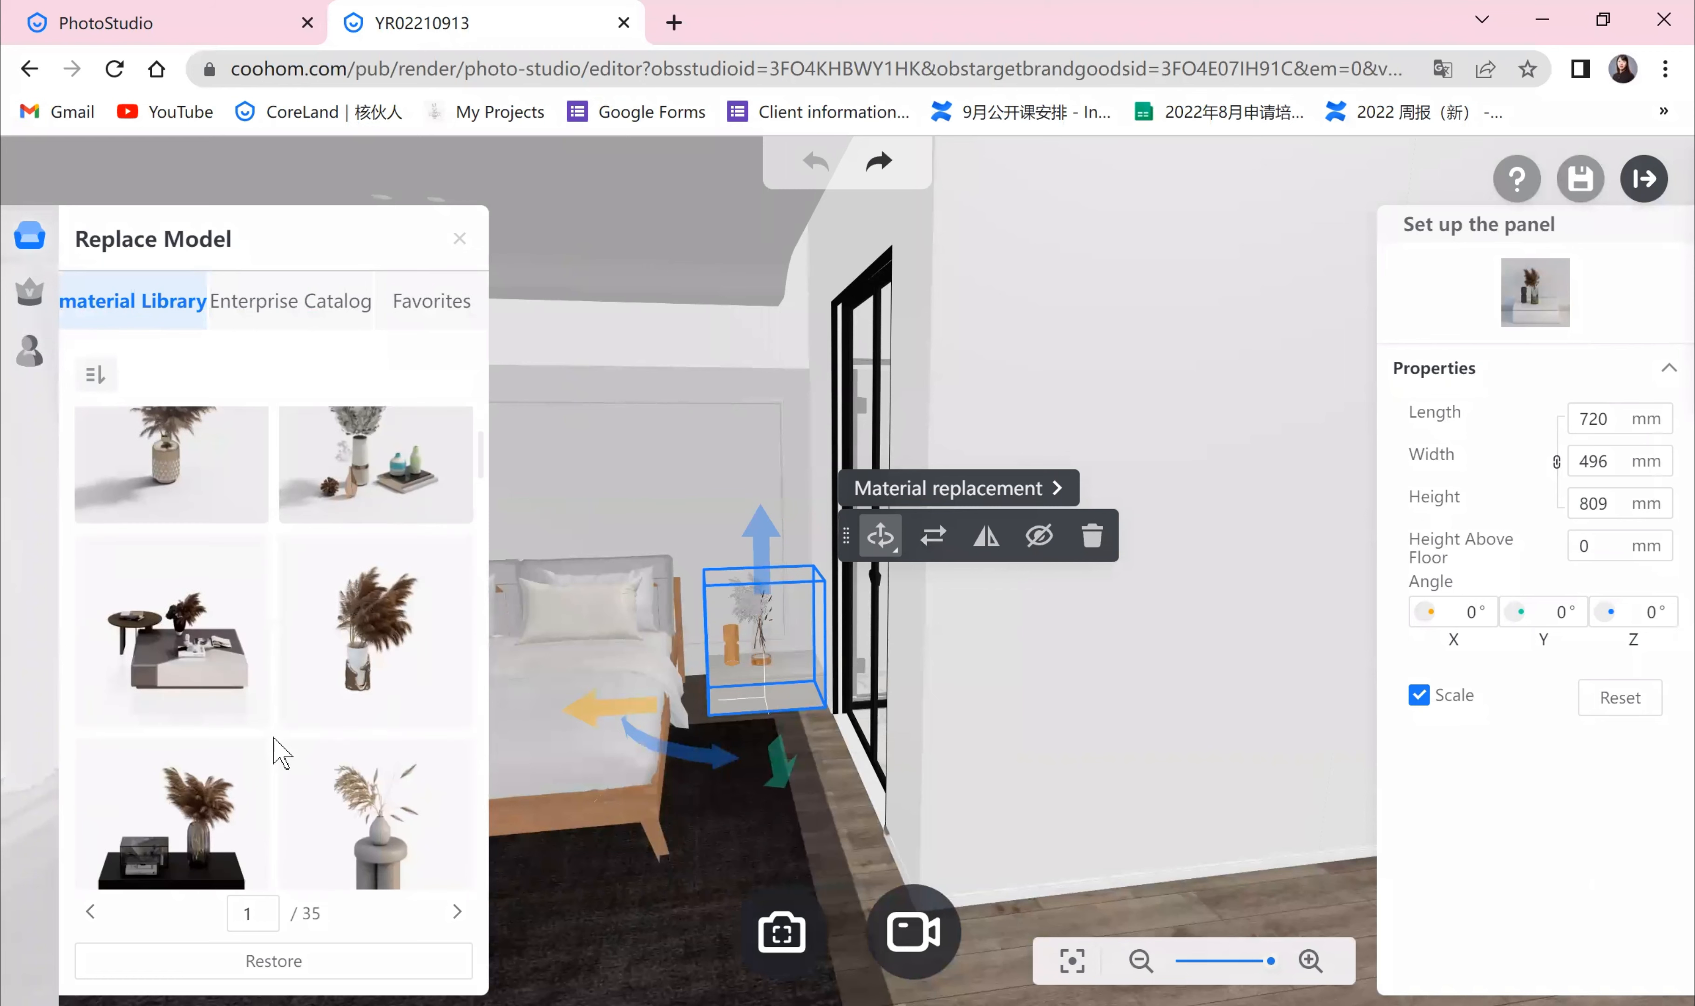
pyautogui.scroll(-2, 281, 753)
pyautogui.click(227, 771)
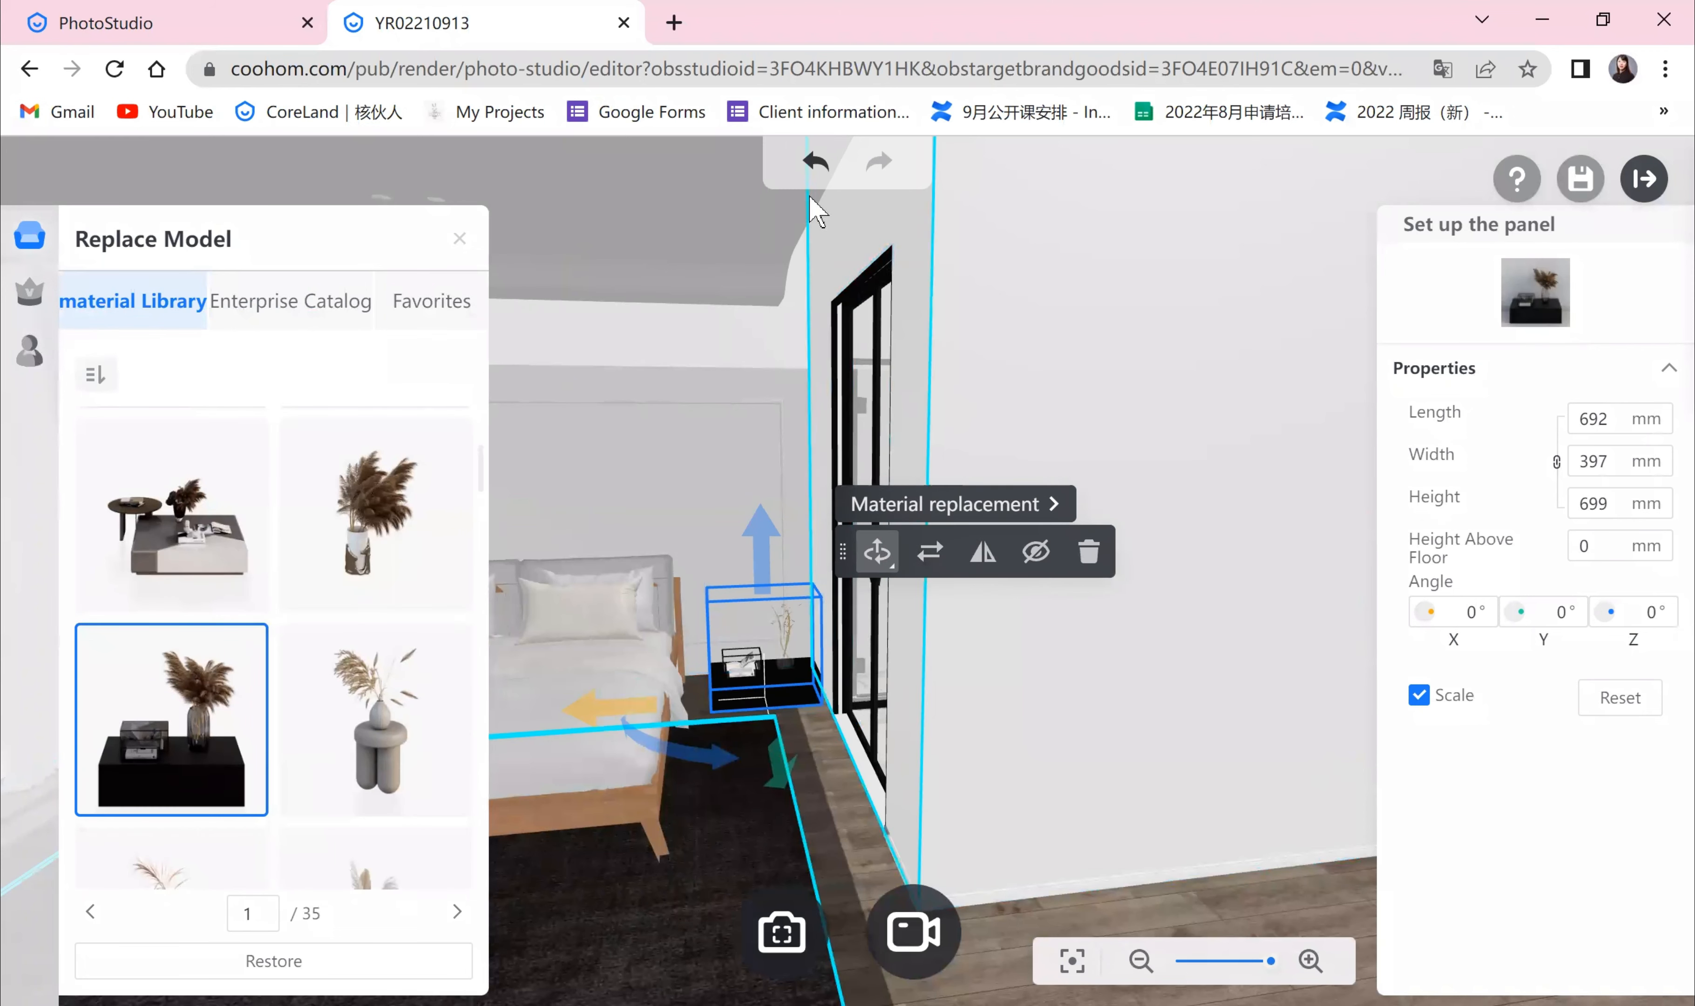
pyautogui.click(815, 163)
# Step: Place a bean bag sofa from the furniture Sofas category on the rug in front of the bed
pyautogui.click(611, 940)
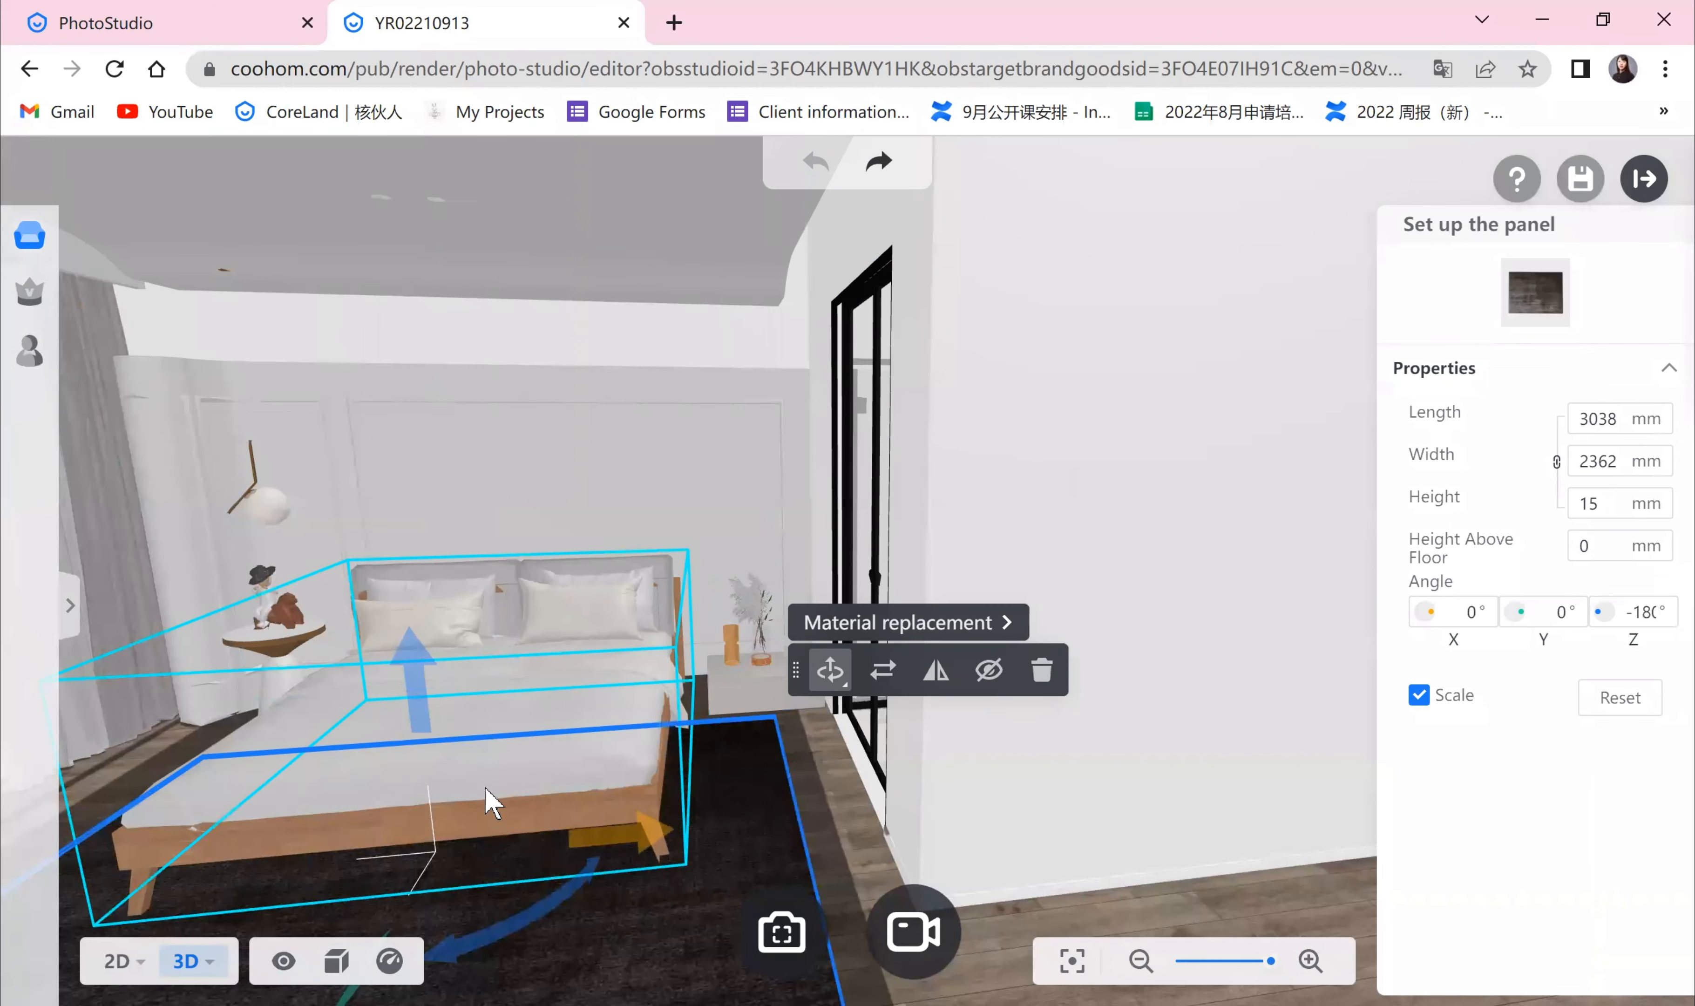
pyautogui.scroll(-3, 364, 594)
pyautogui.click(69, 605)
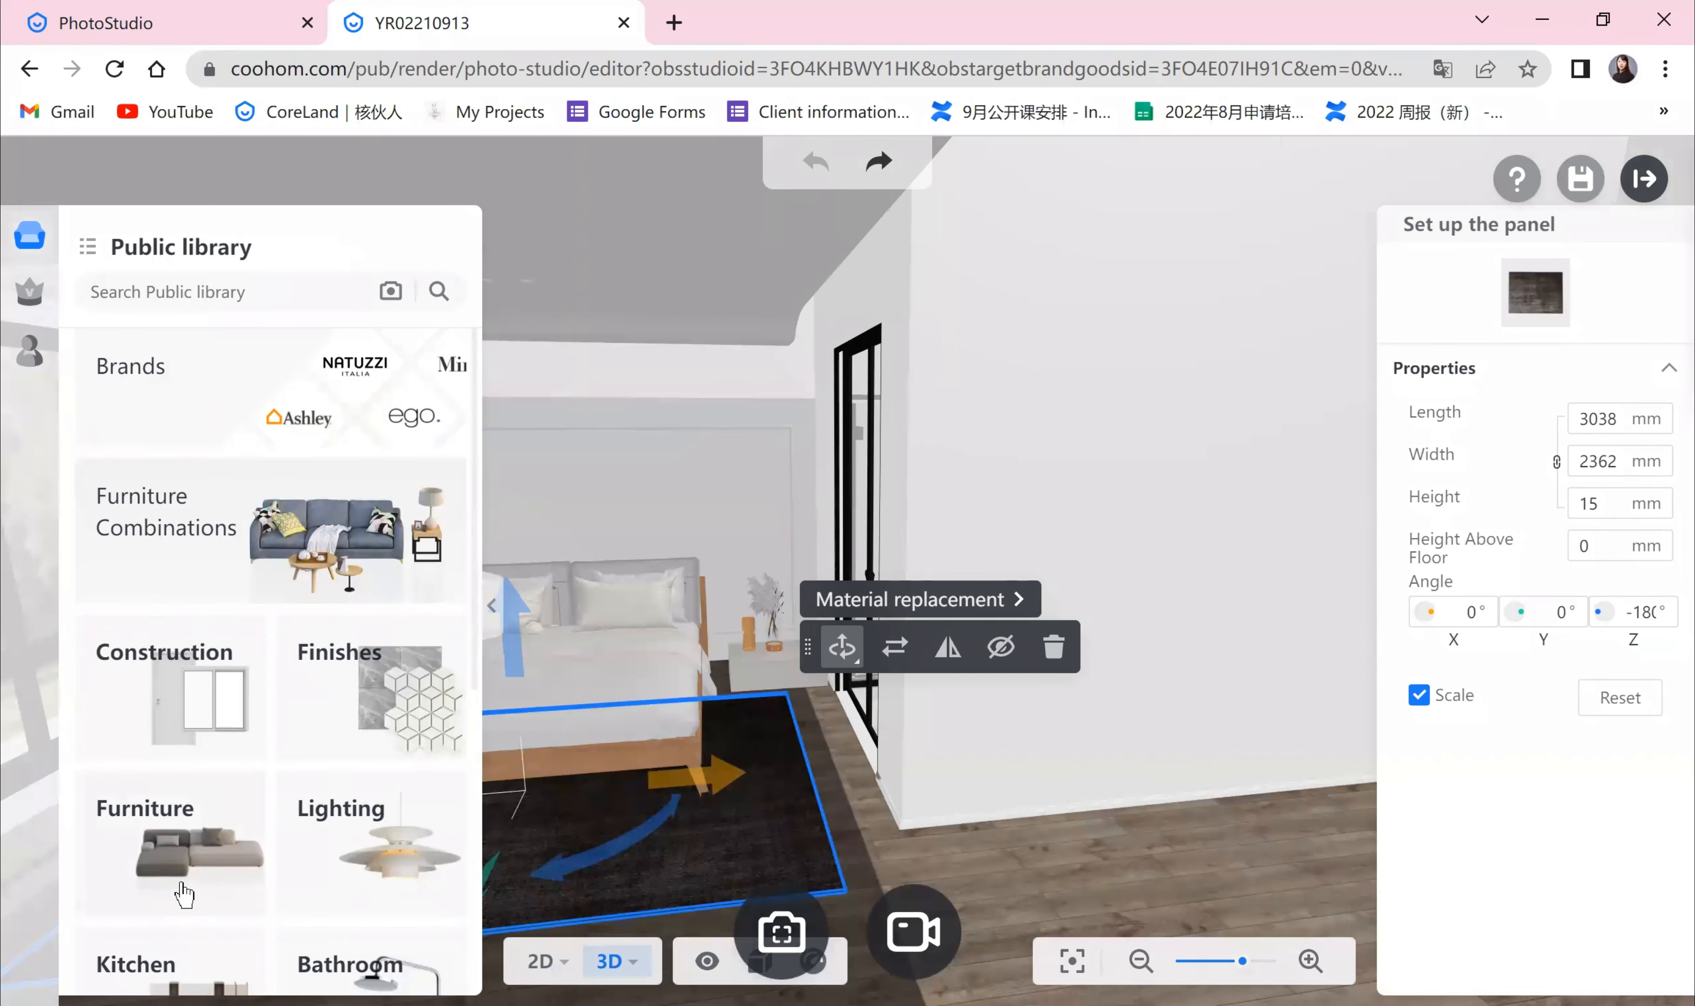
pyautogui.click(184, 895)
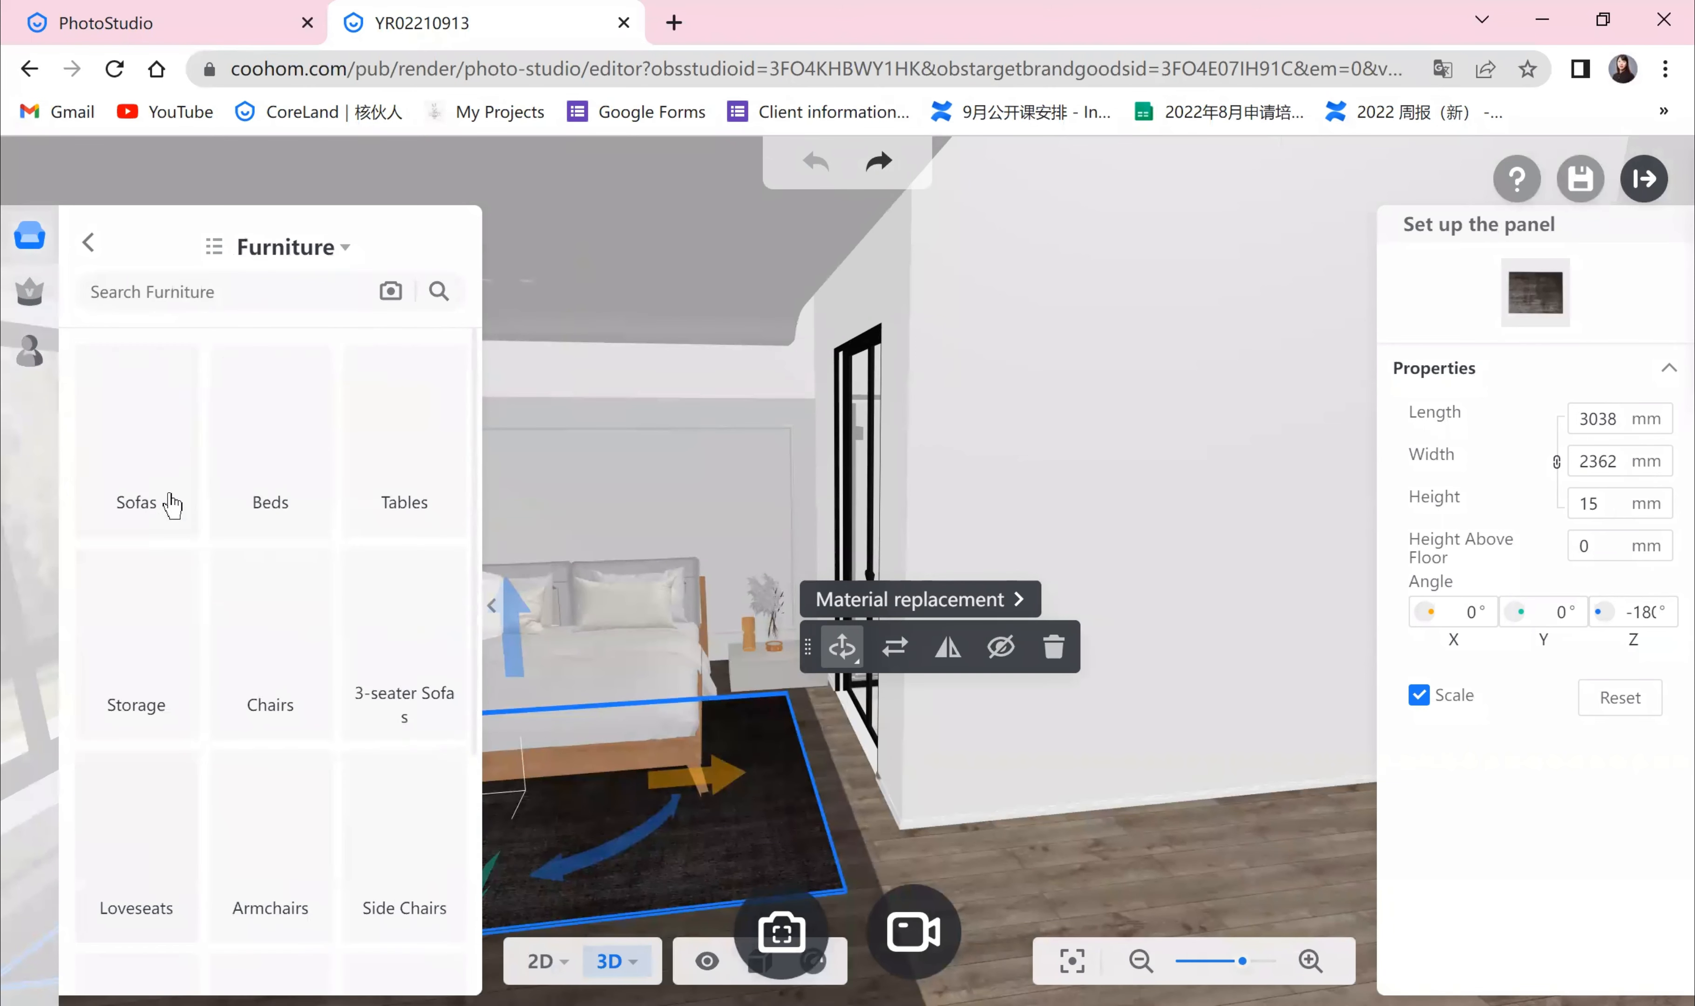
pyautogui.click(165, 494)
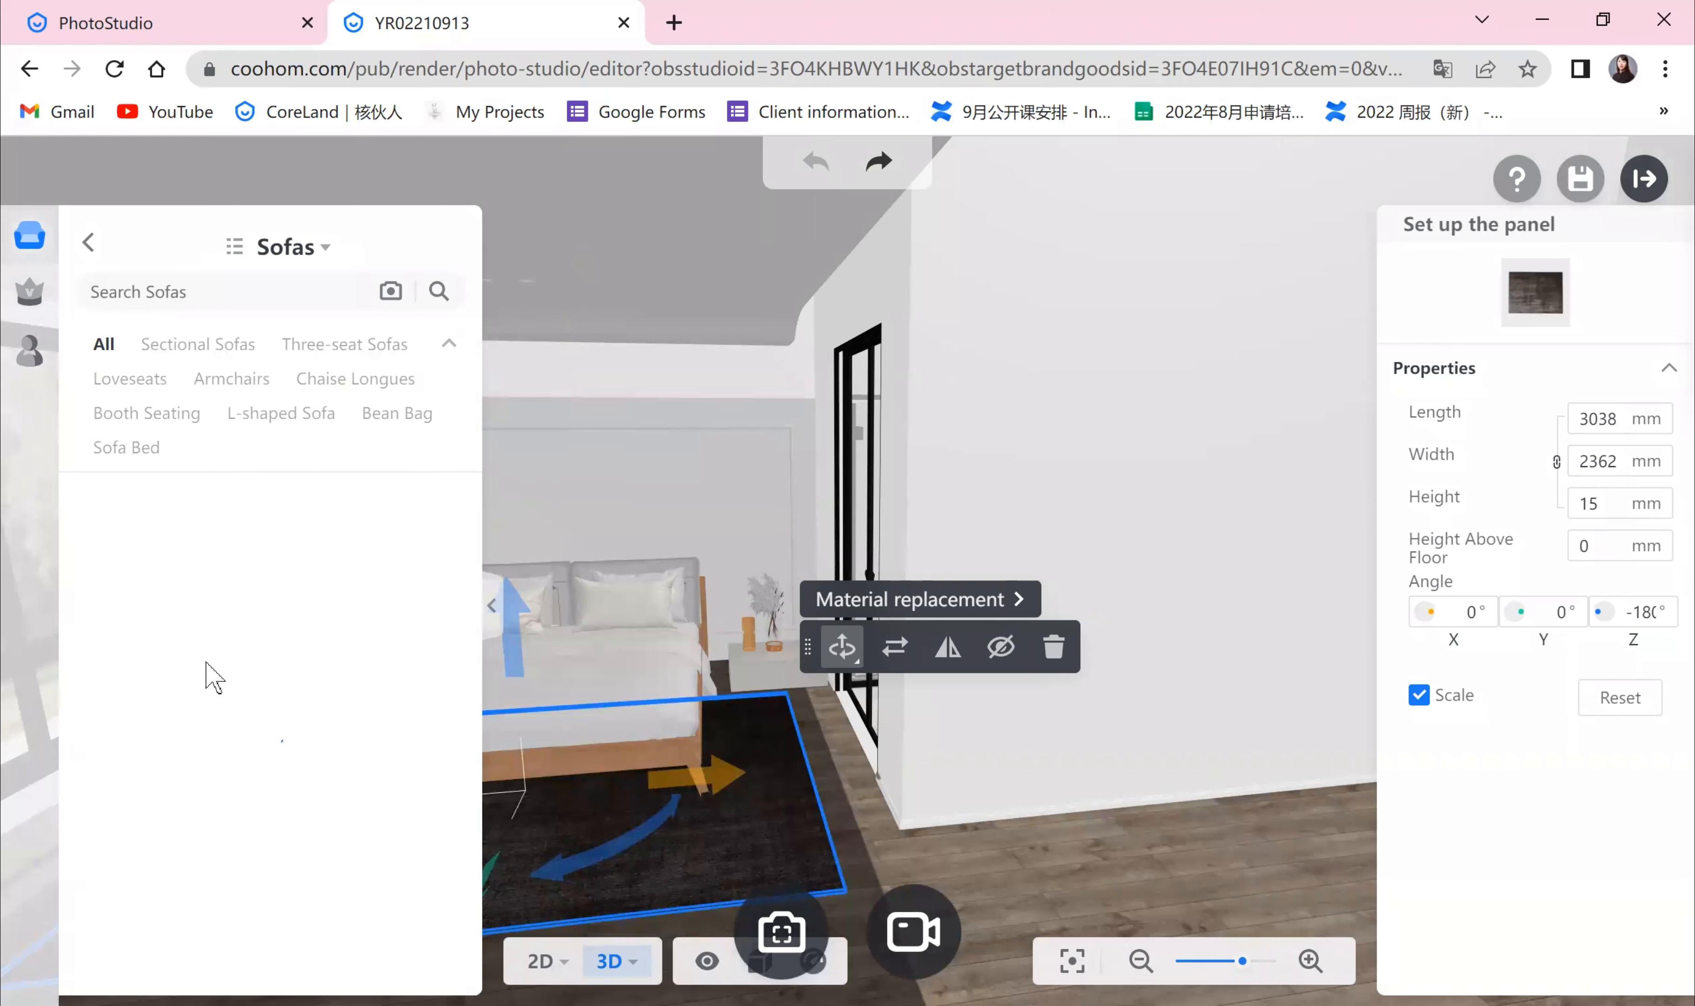
pyautogui.click(200, 660)
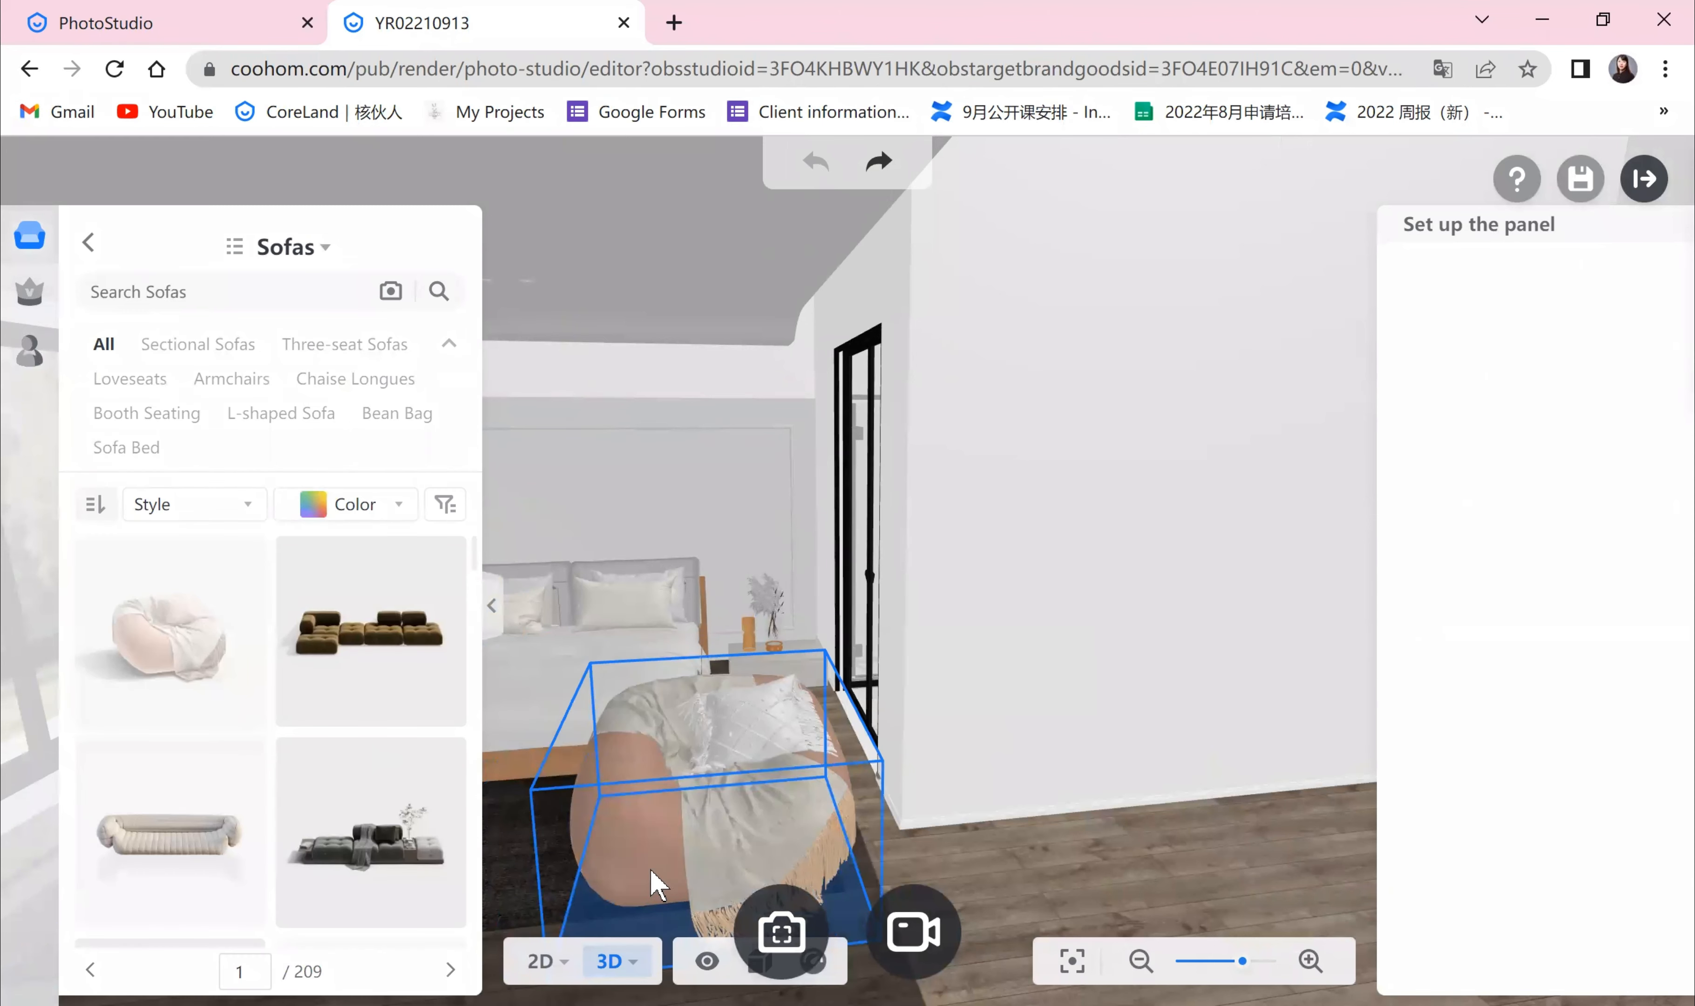
pyautogui.click(652, 872)
# Step: Move the bean bag and rotate it to about -161° around Z
pyautogui.scroll(-5, 701, 865)
pyautogui.moveTo(820, 734); pyautogui.dragTo(946, 855)
pyautogui.moveTo(1135, 707)
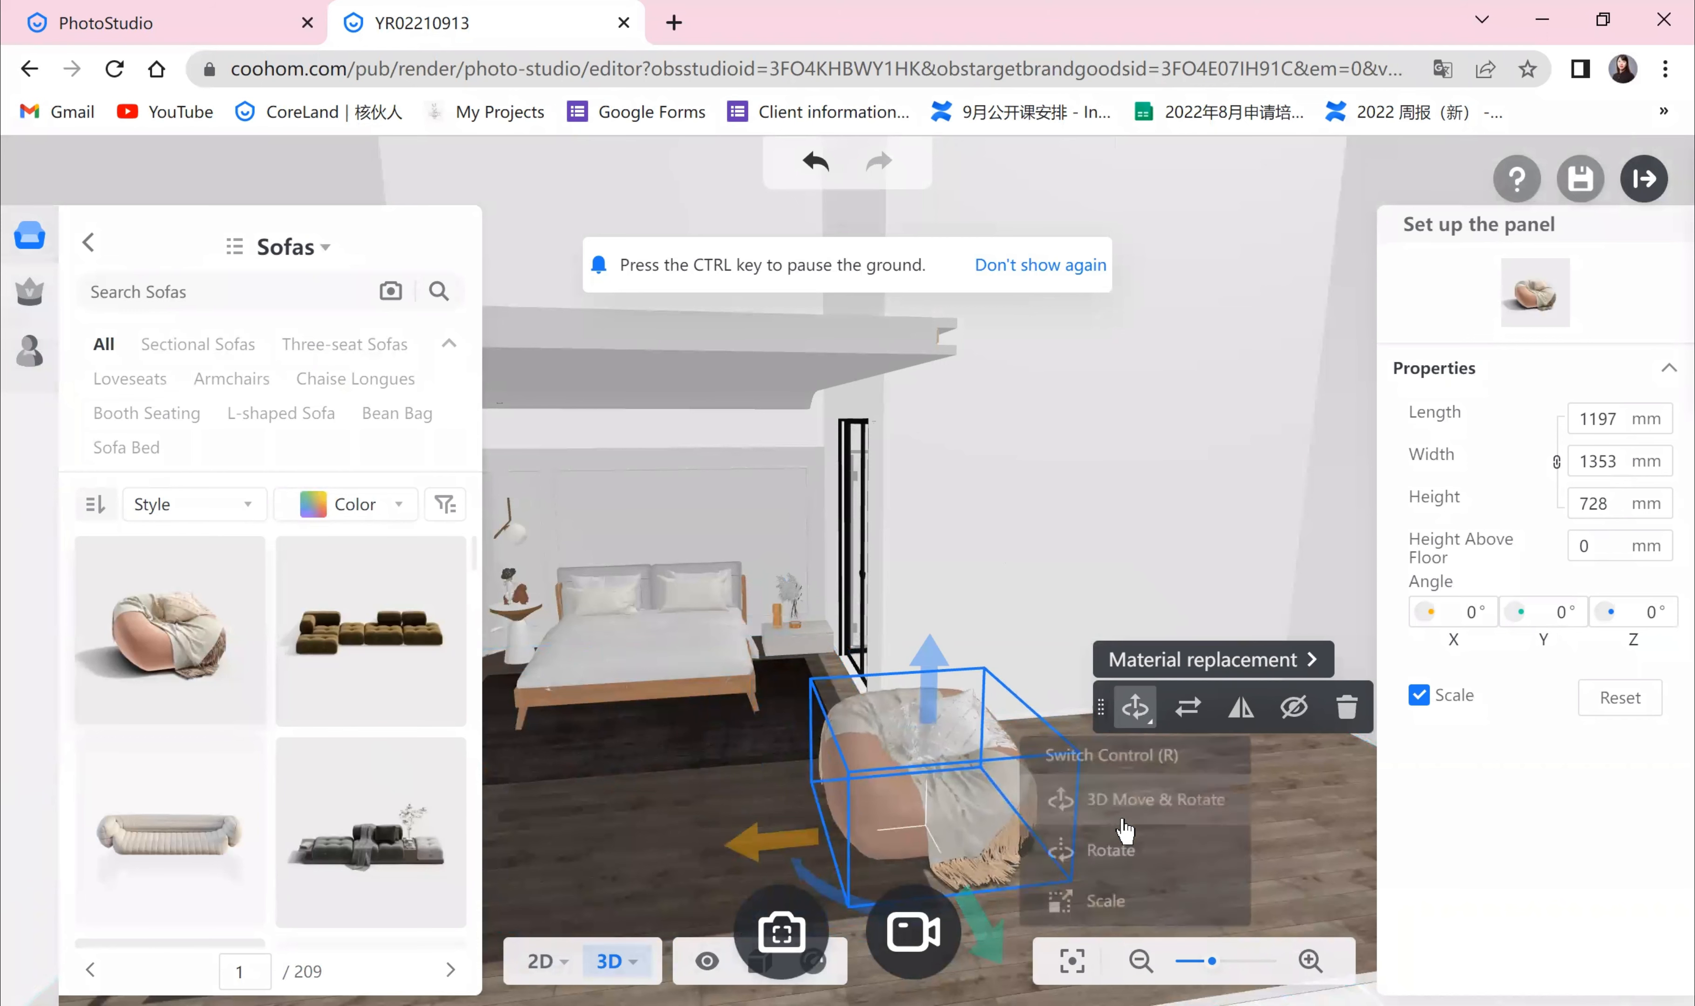
pyautogui.click(1052, 857)
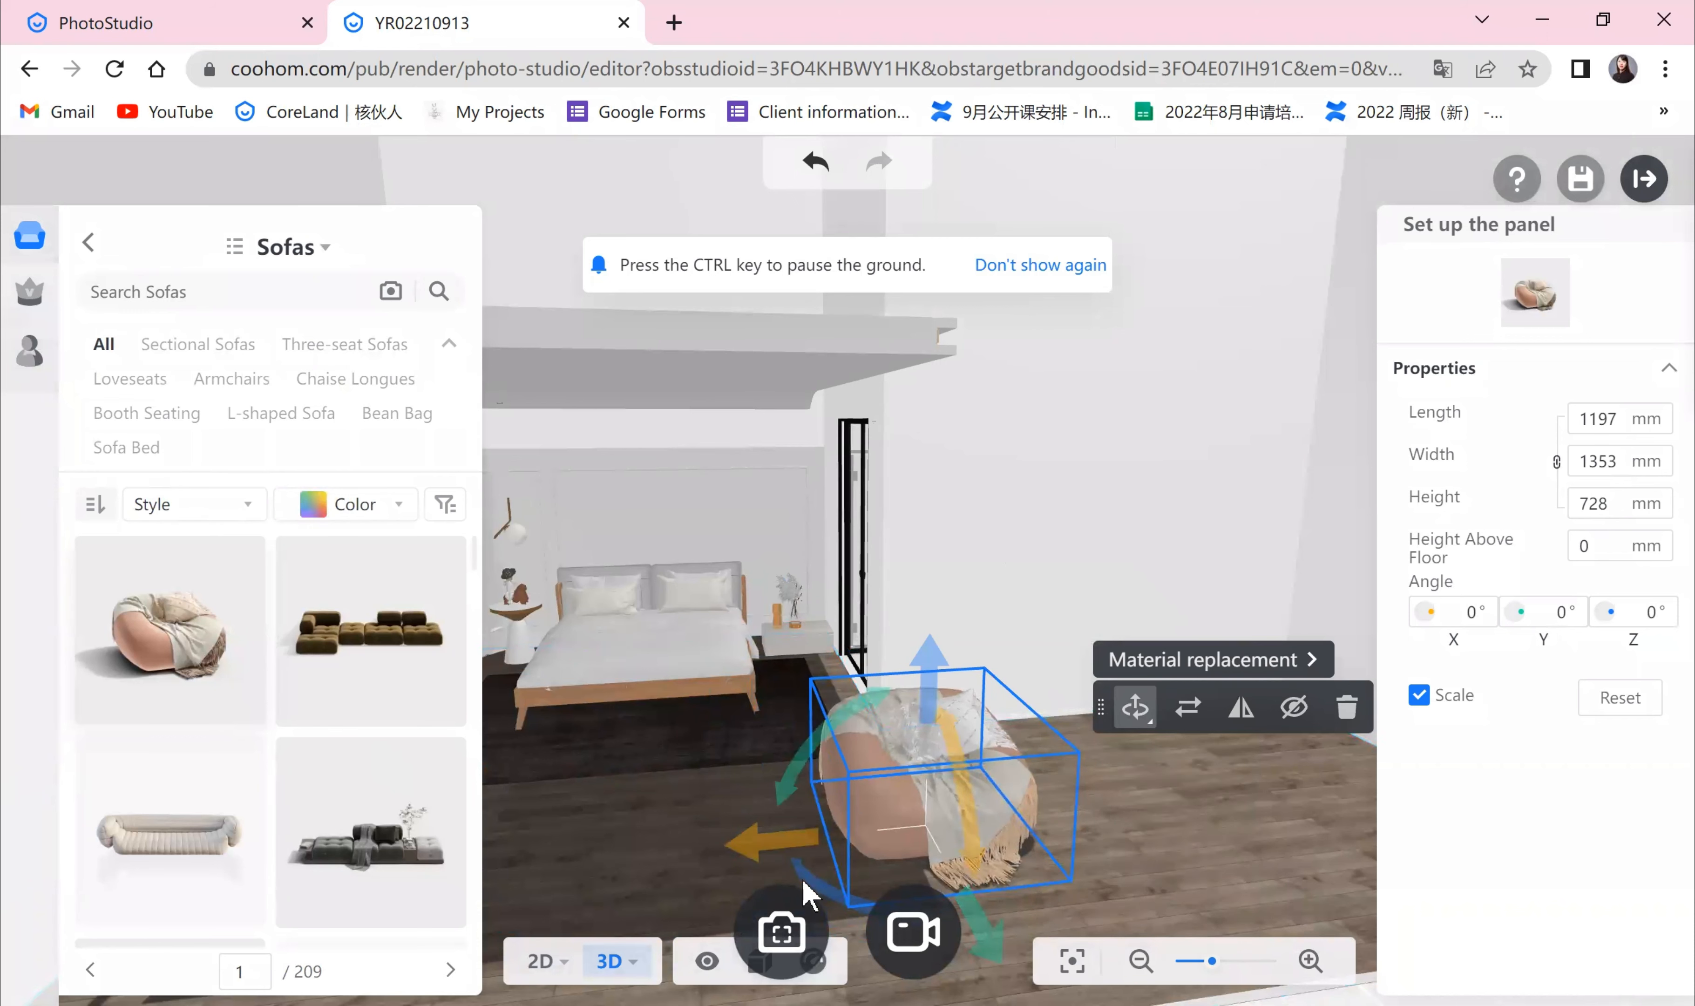
pyautogui.moveTo(815, 894)
pyautogui.mouseDown()
pyautogui.moveTo(852, 927)
pyautogui.moveTo(968, 871)
pyautogui.moveTo(824, 924)
pyautogui.mouseUp()
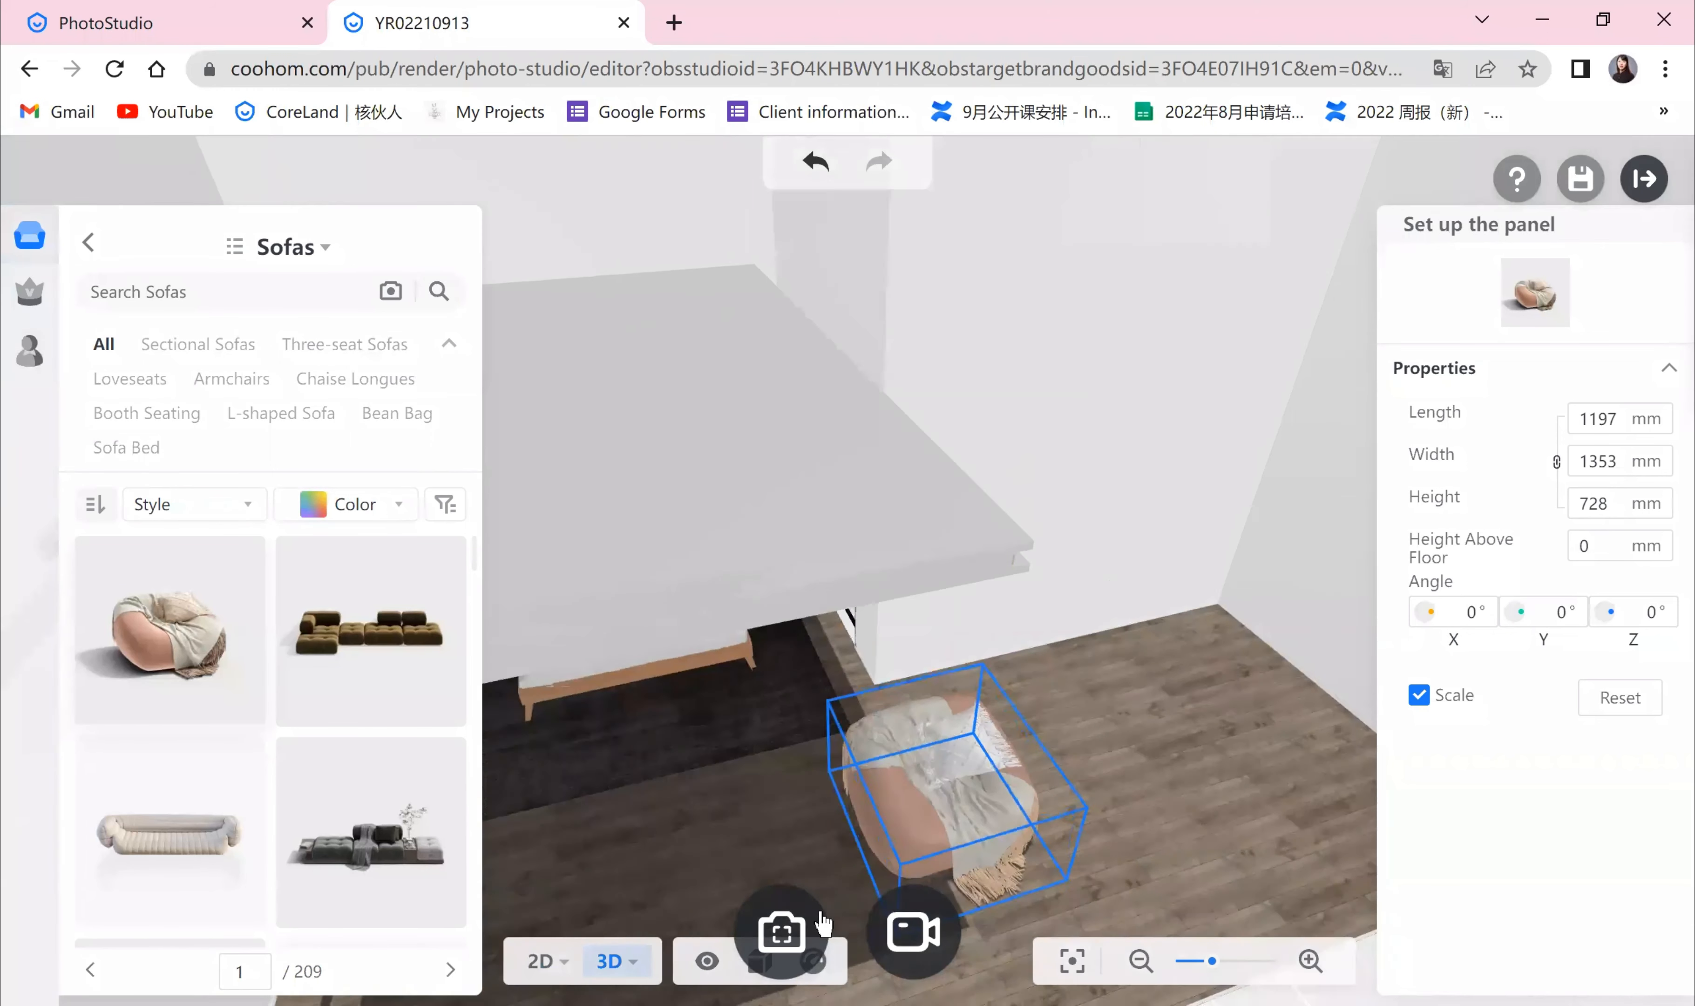
pyautogui.moveTo(791, 853); pyautogui.dragTo(371, 631)
pyautogui.scroll(-1, 1122, 778)
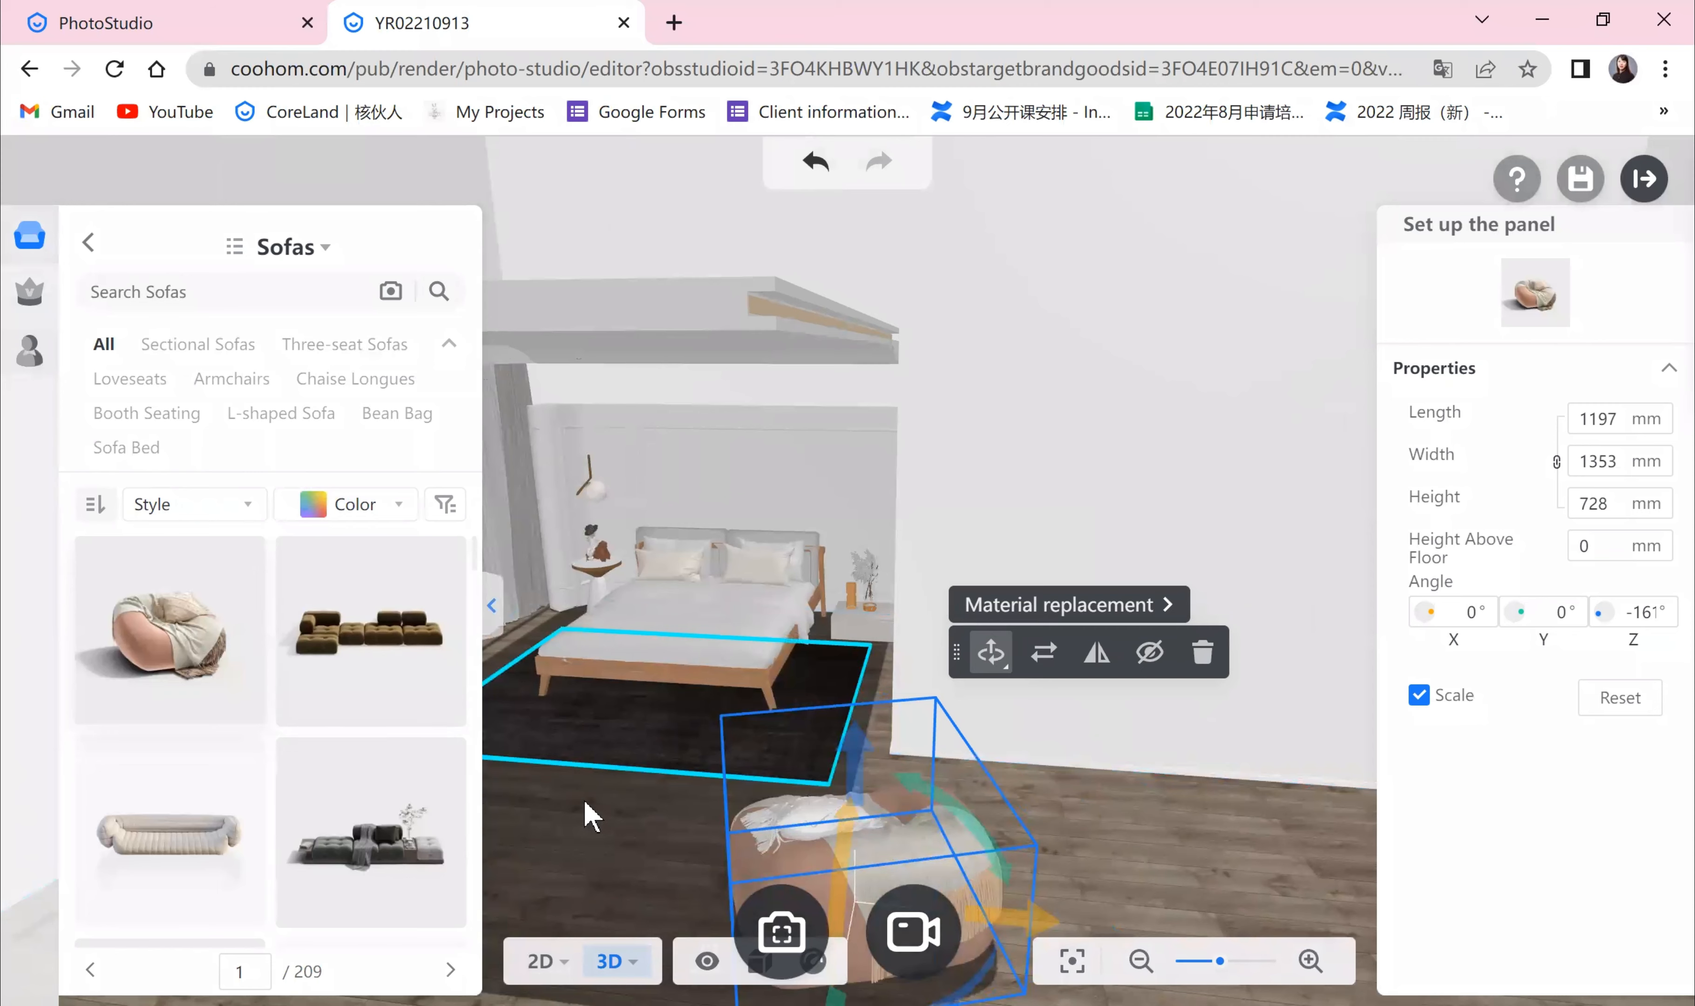
# Step: Open the bed in the Material Editor
pyautogui.click(492, 605)
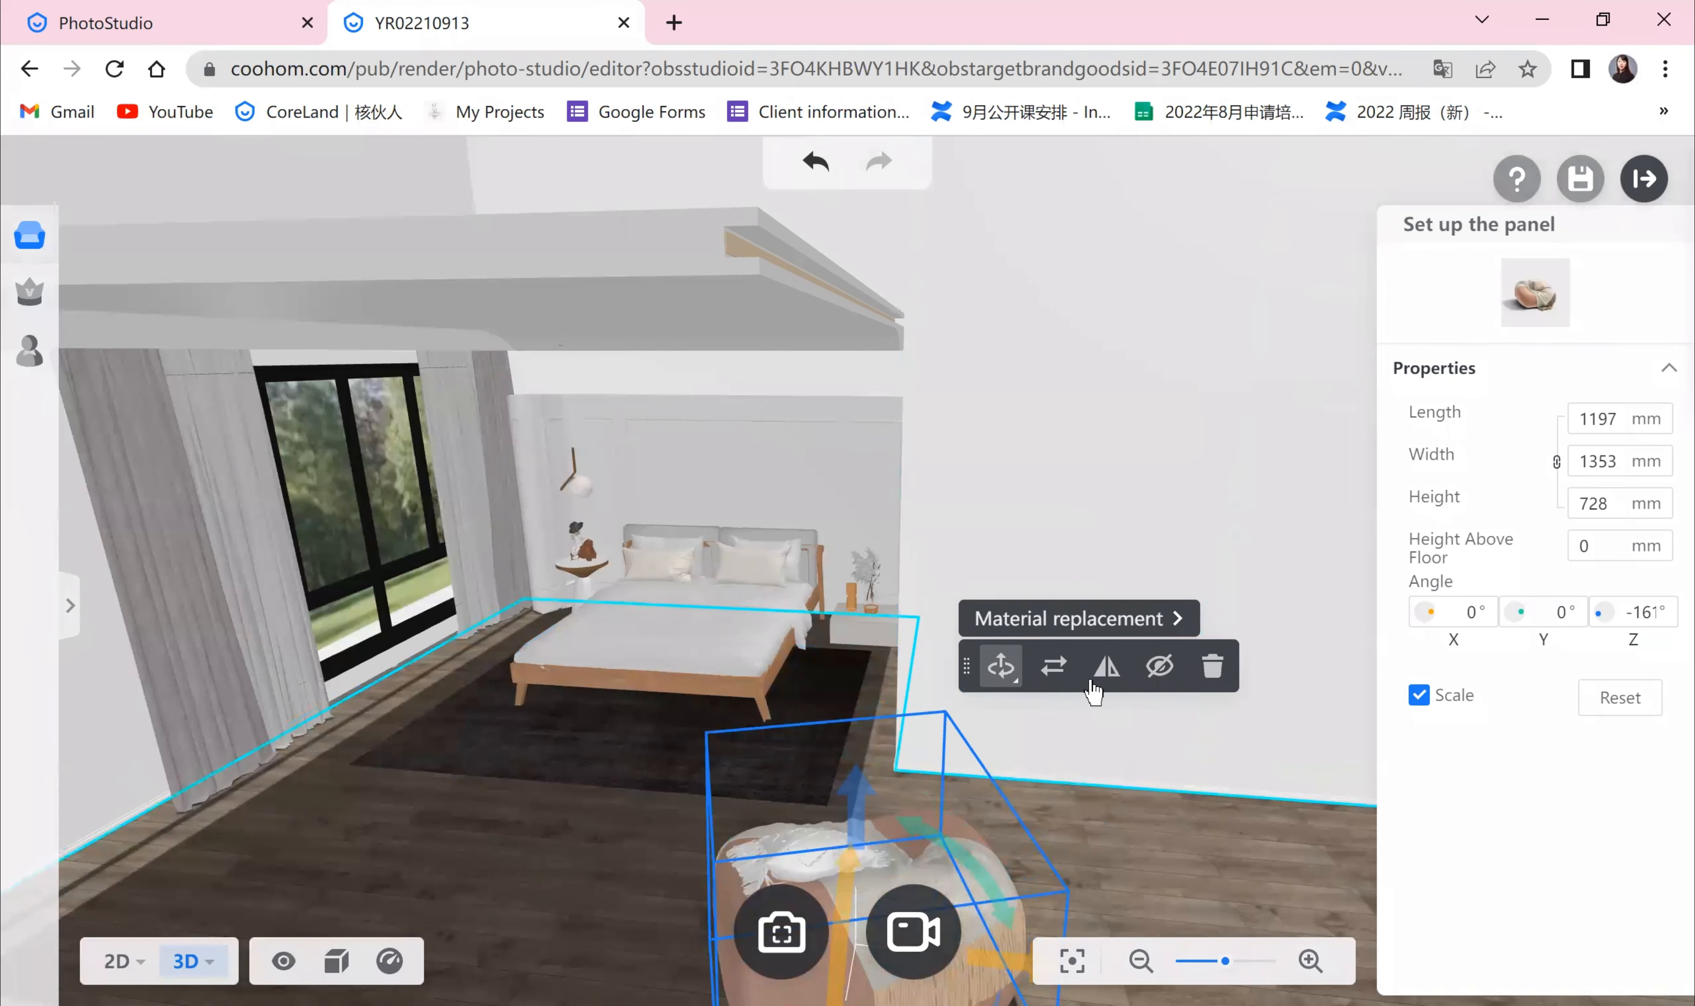
pyautogui.moveTo(1078, 769); pyautogui.dragTo(565, 874)
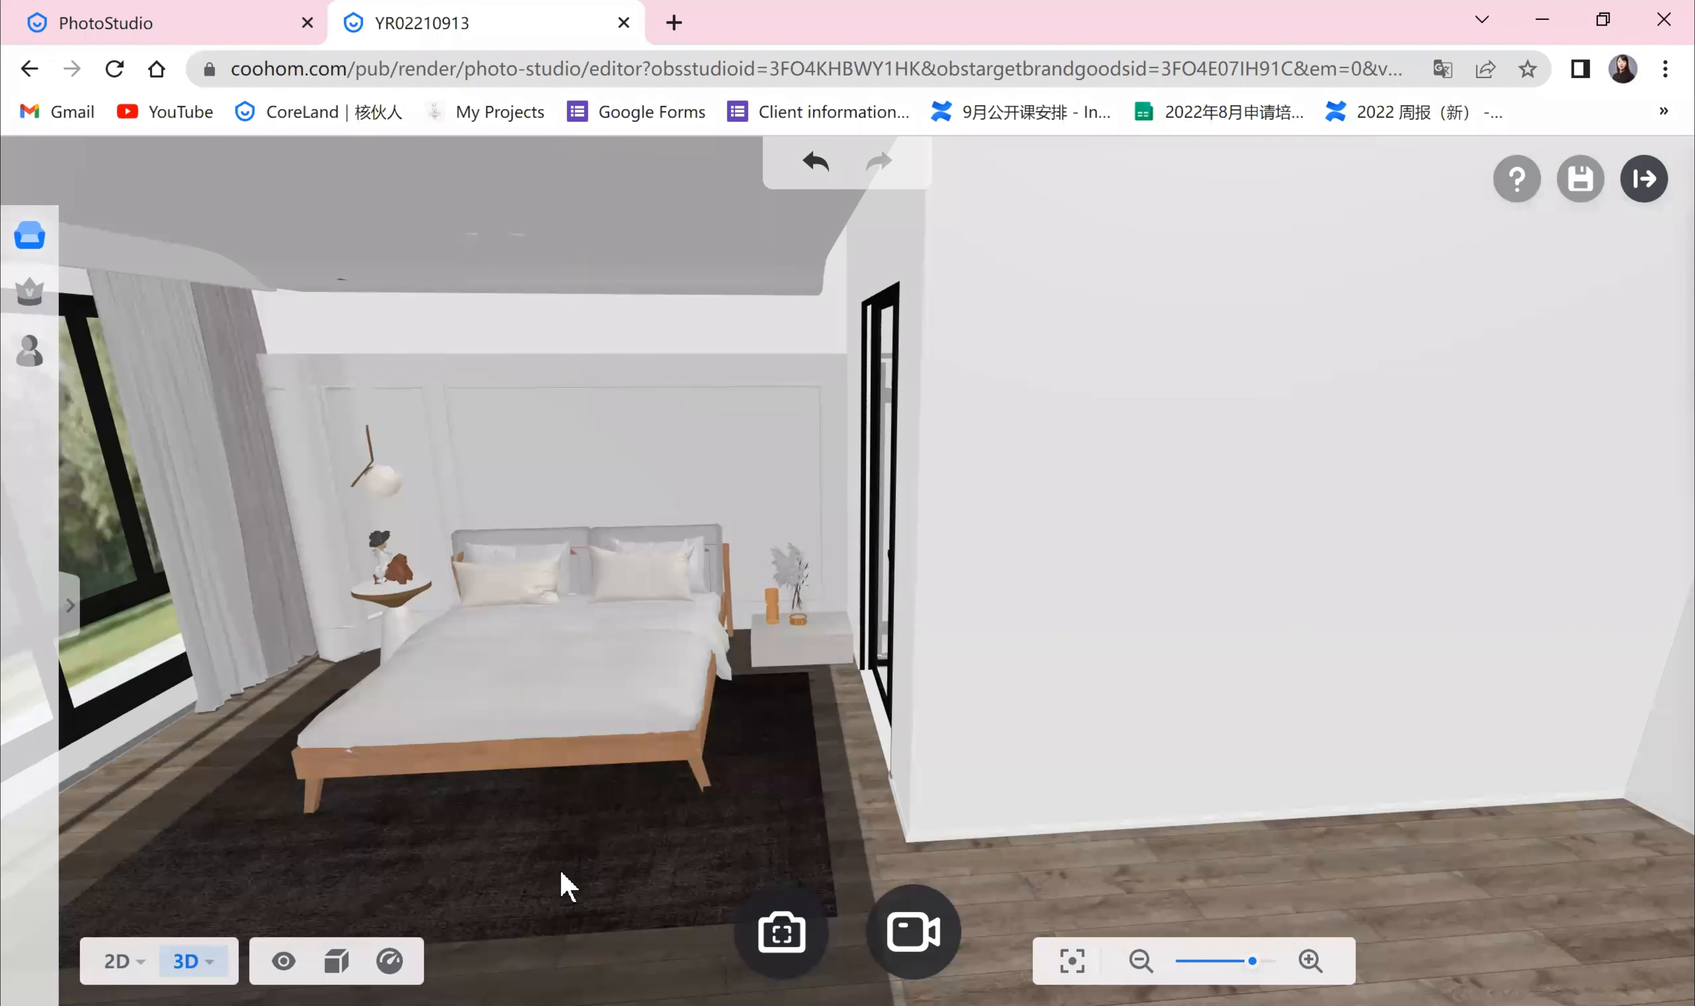
pyautogui.moveTo(586, 868); pyautogui.dragTo(575, 885)
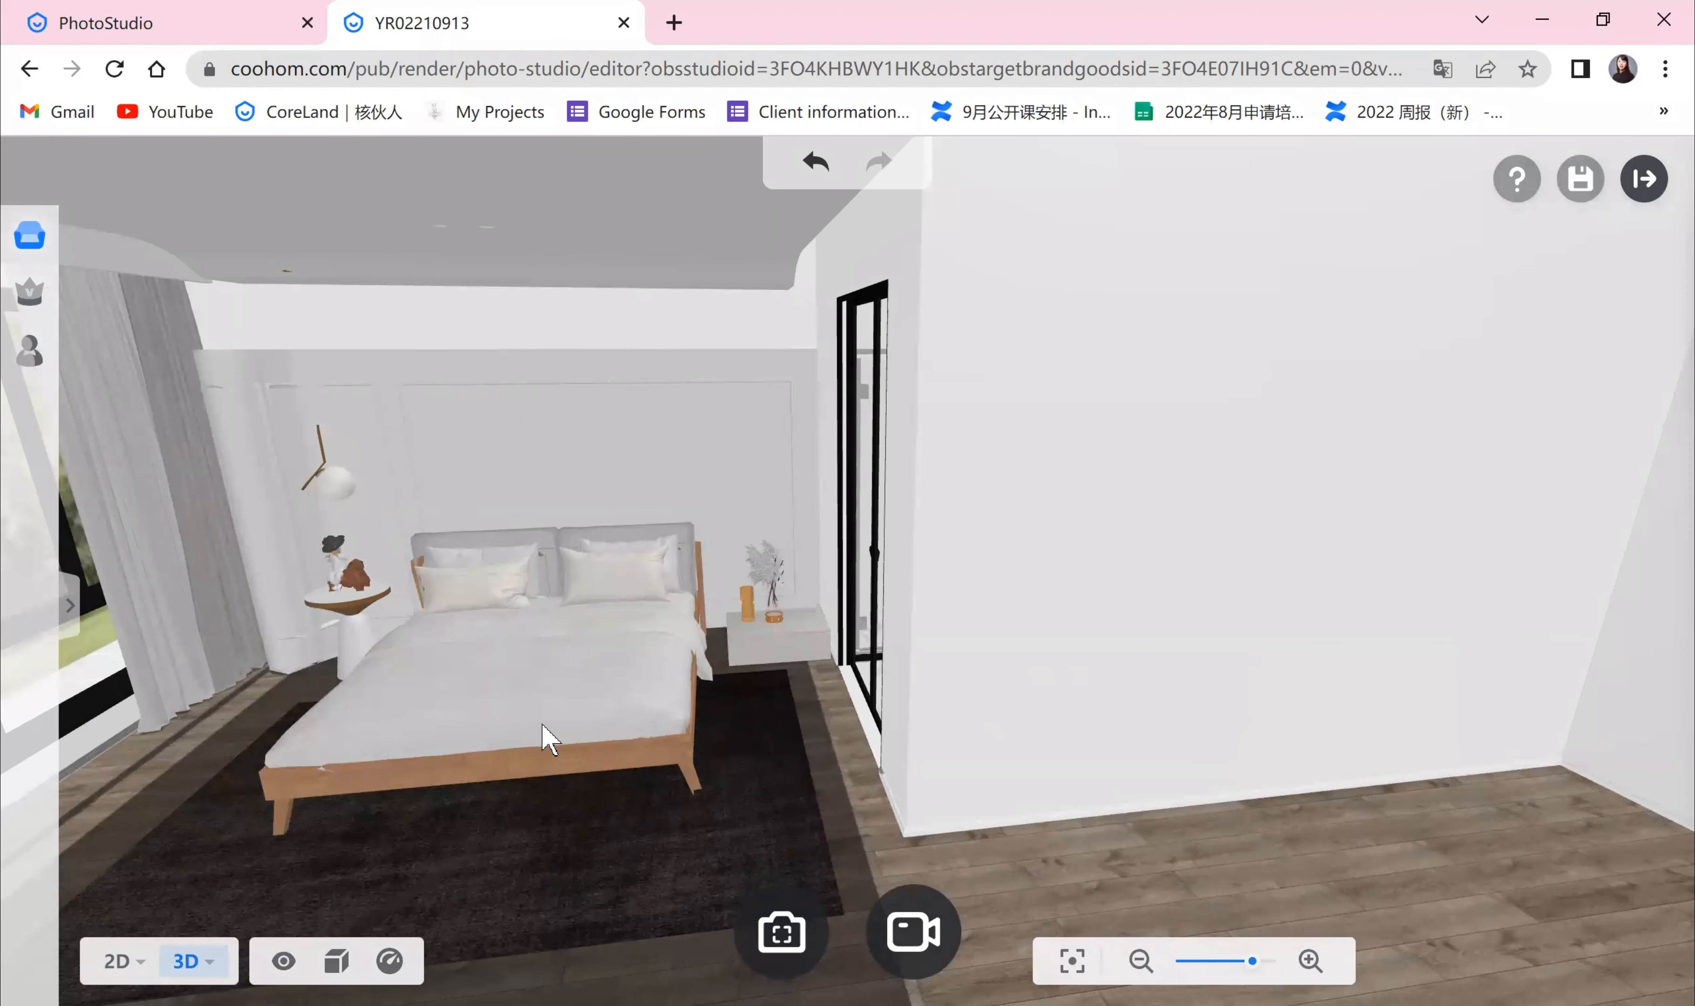
pyautogui.click(559, 692)
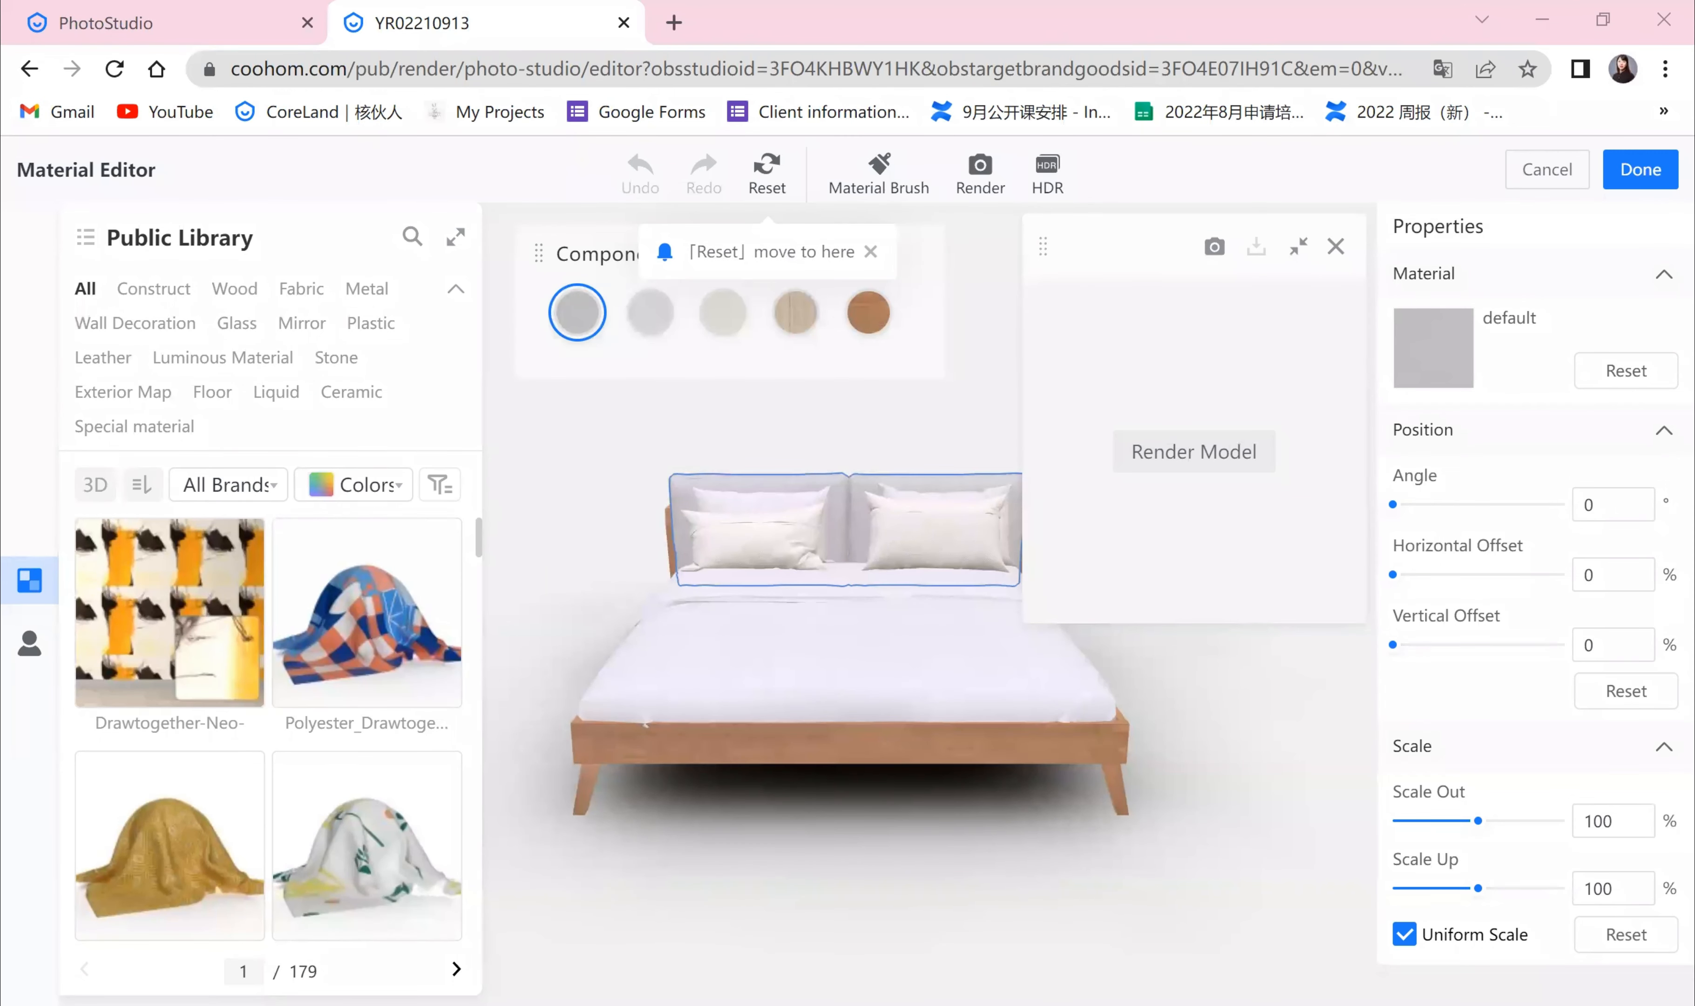
# Step: Apply a linen fabric to the duvet and a patterned polyester to the pillows, then cancel the Material Editor
pyautogui.click(901, 688)
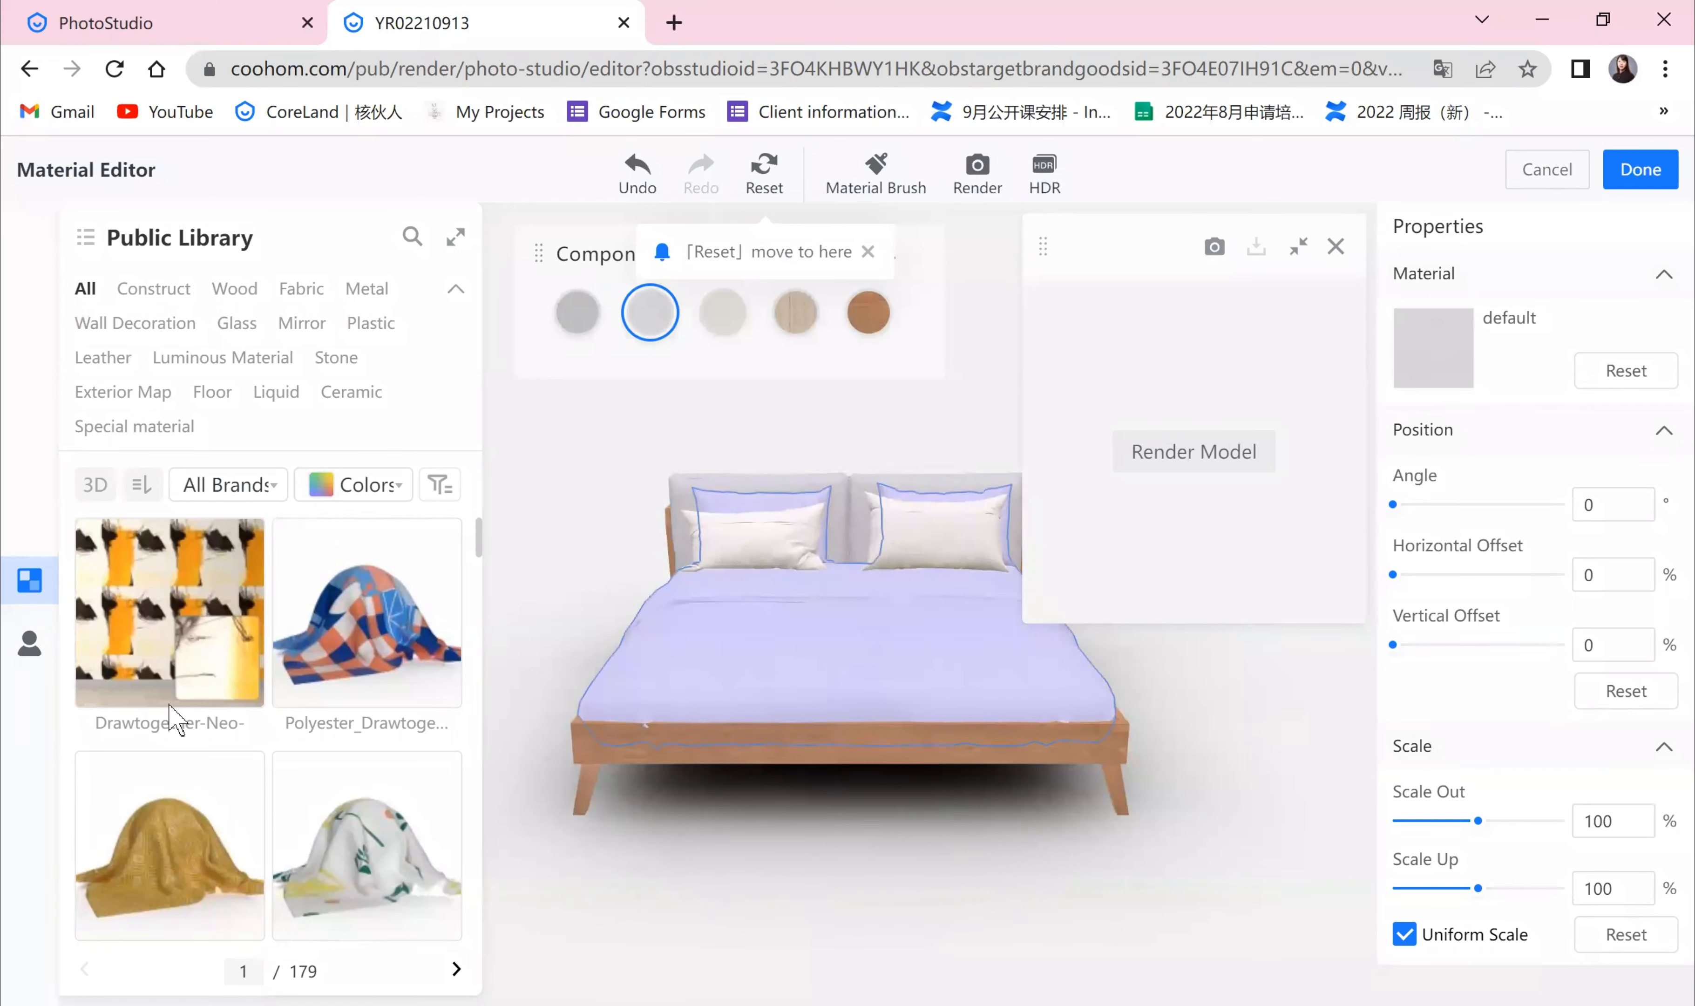
pyautogui.click(168, 846)
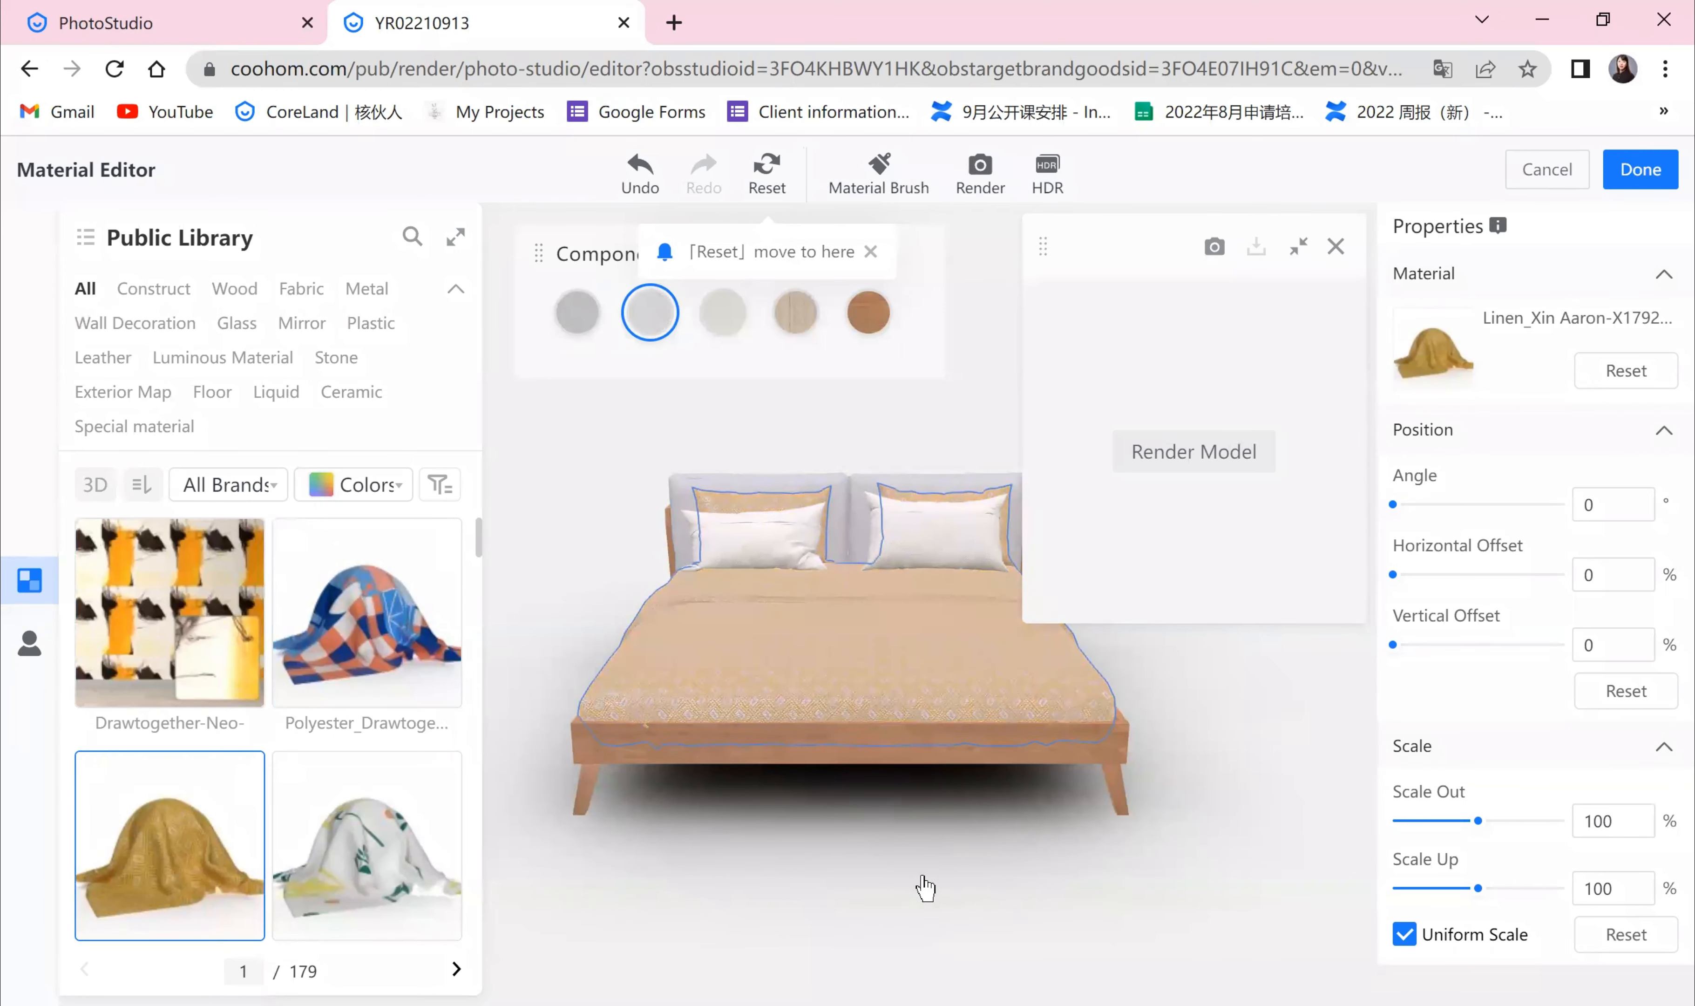
pyautogui.moveTo(922, 877); pyautogui.dragTo(811, 639)
pyautogui.click(748, 535)
pyautogui.click(373, 690)
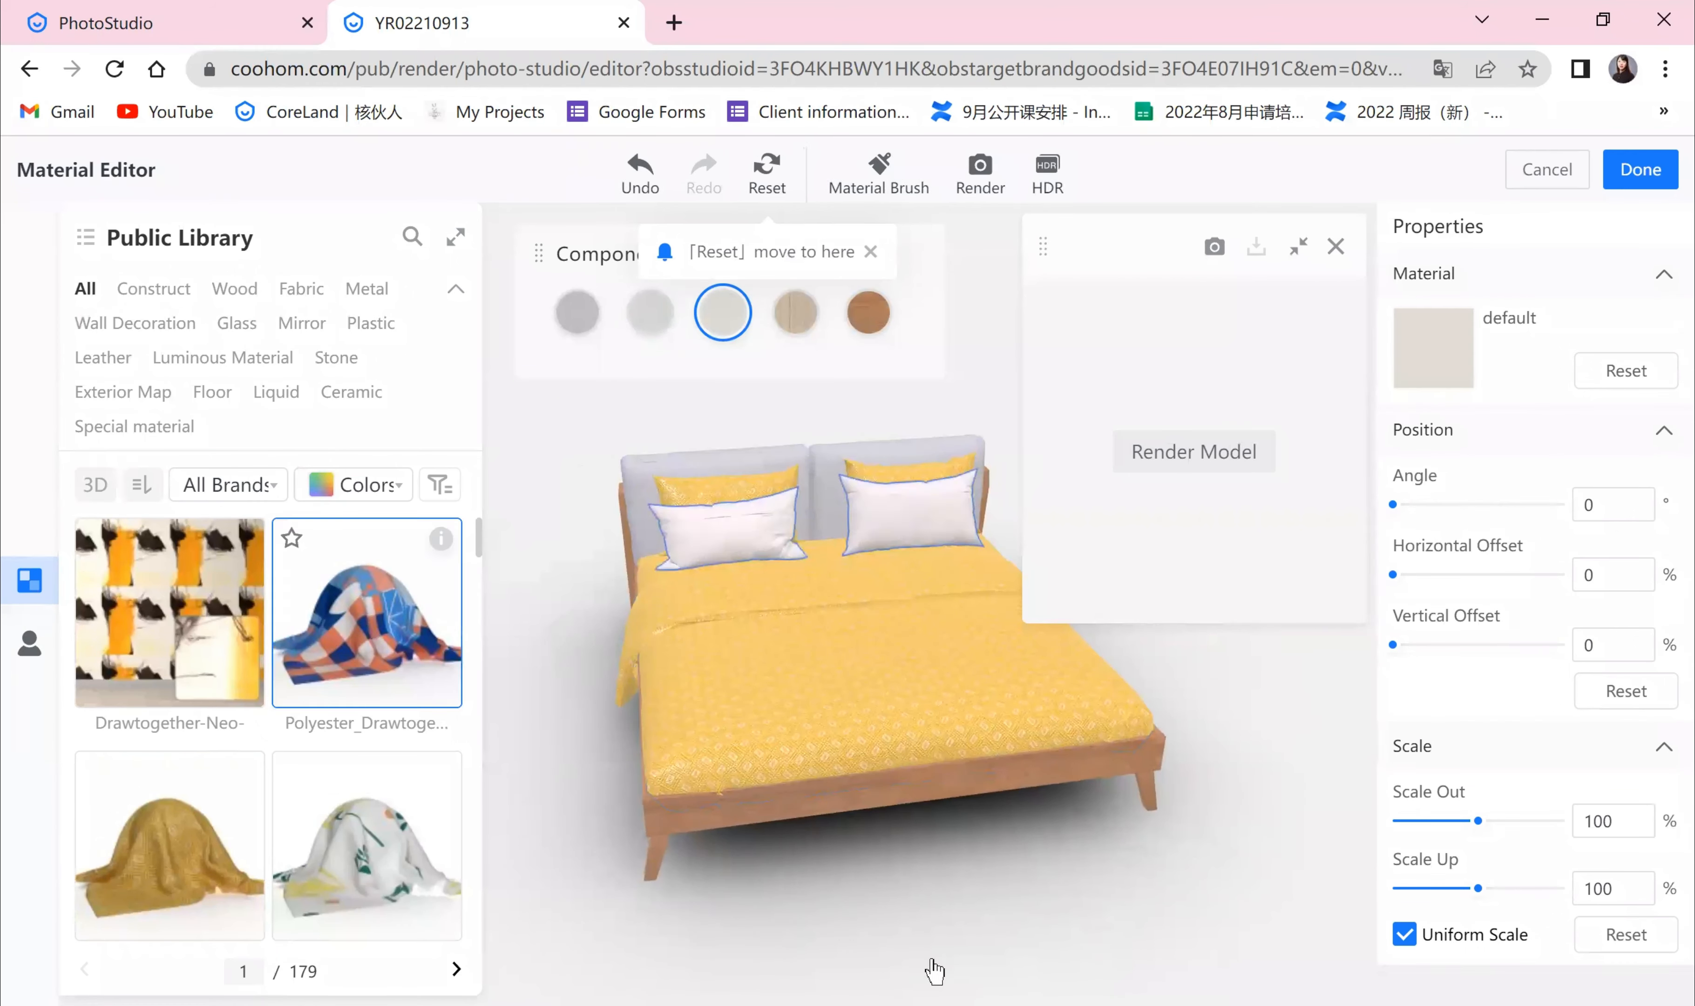
pyautogui.moveTo(999, 915); pyautogui.dragTo(1185, 927)
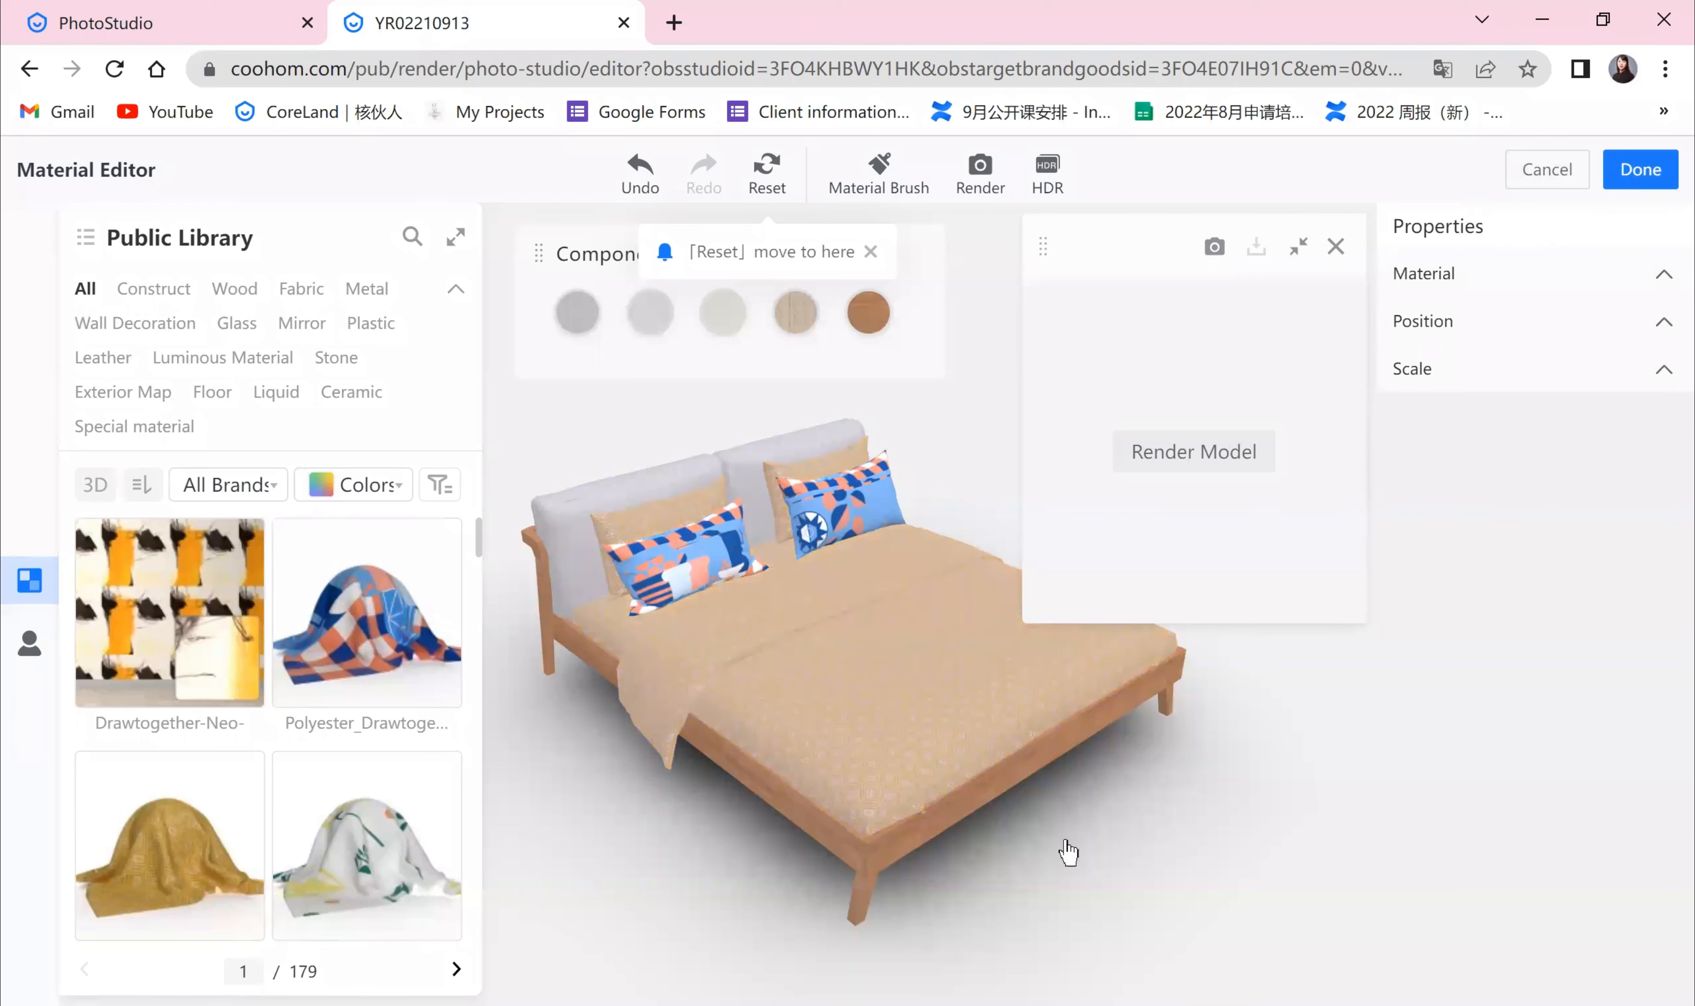
pyautogui.click(1541, 173)
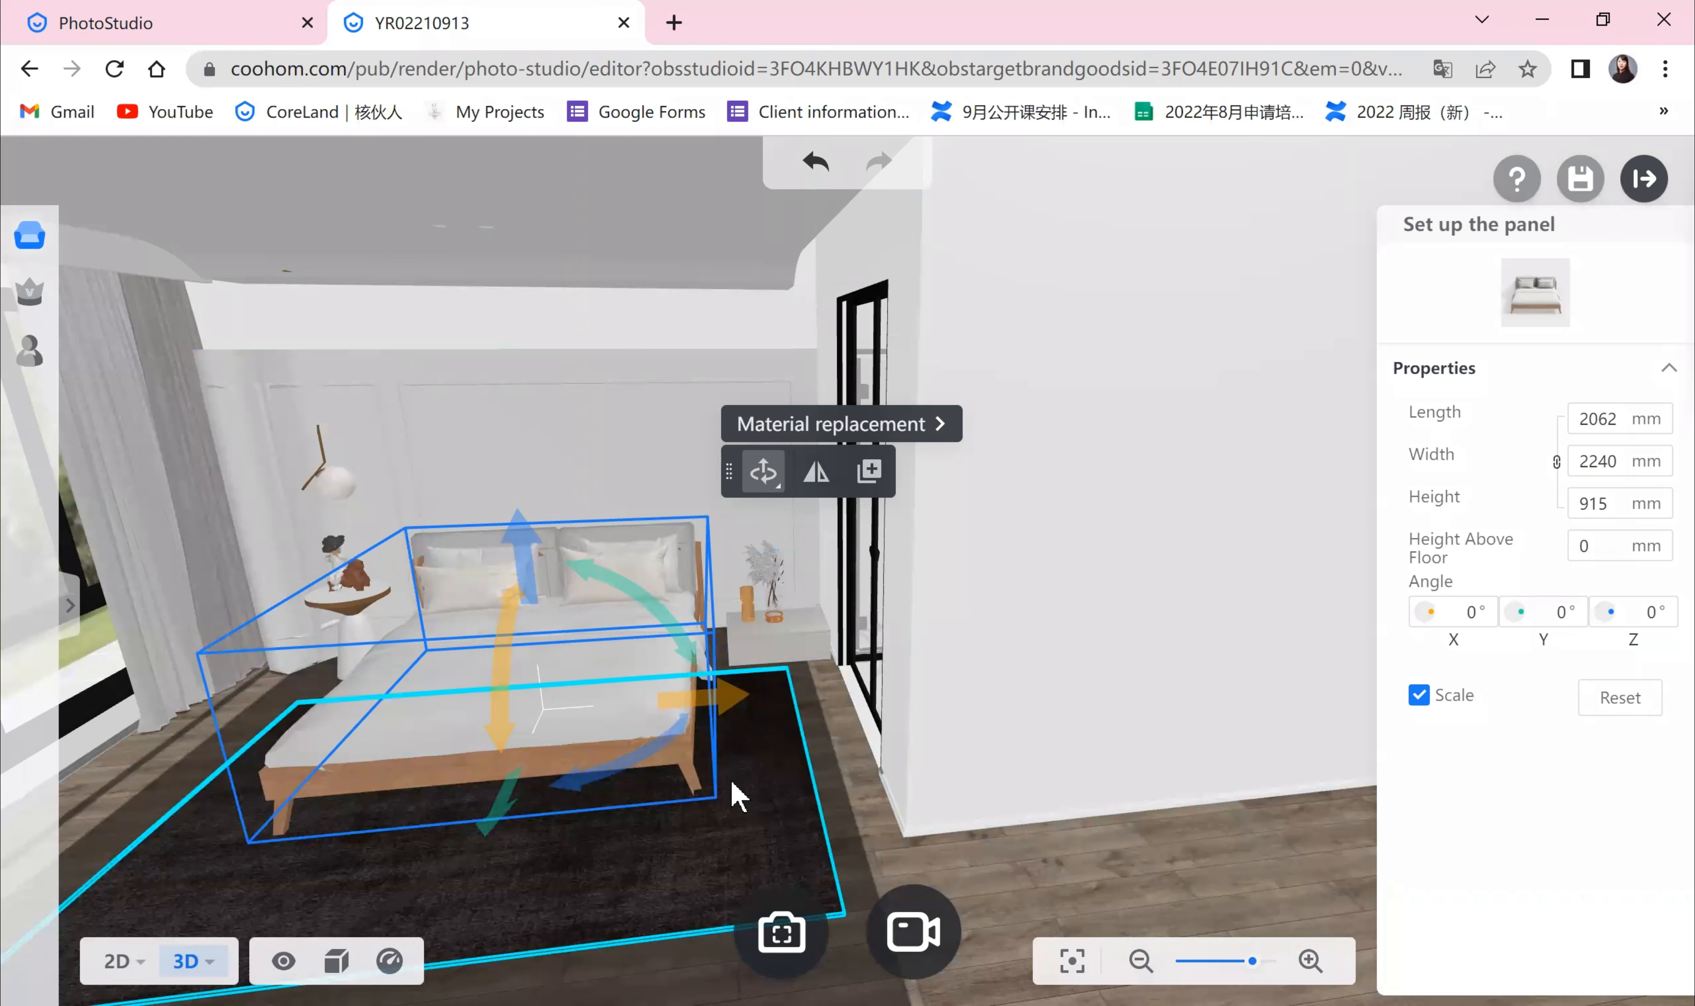
# Step: Exit the photo studio without saving and return to the Merchandise shooting product list
pyautogui.moveTo(737, 796); pyautogui.dragTo(496, 893)
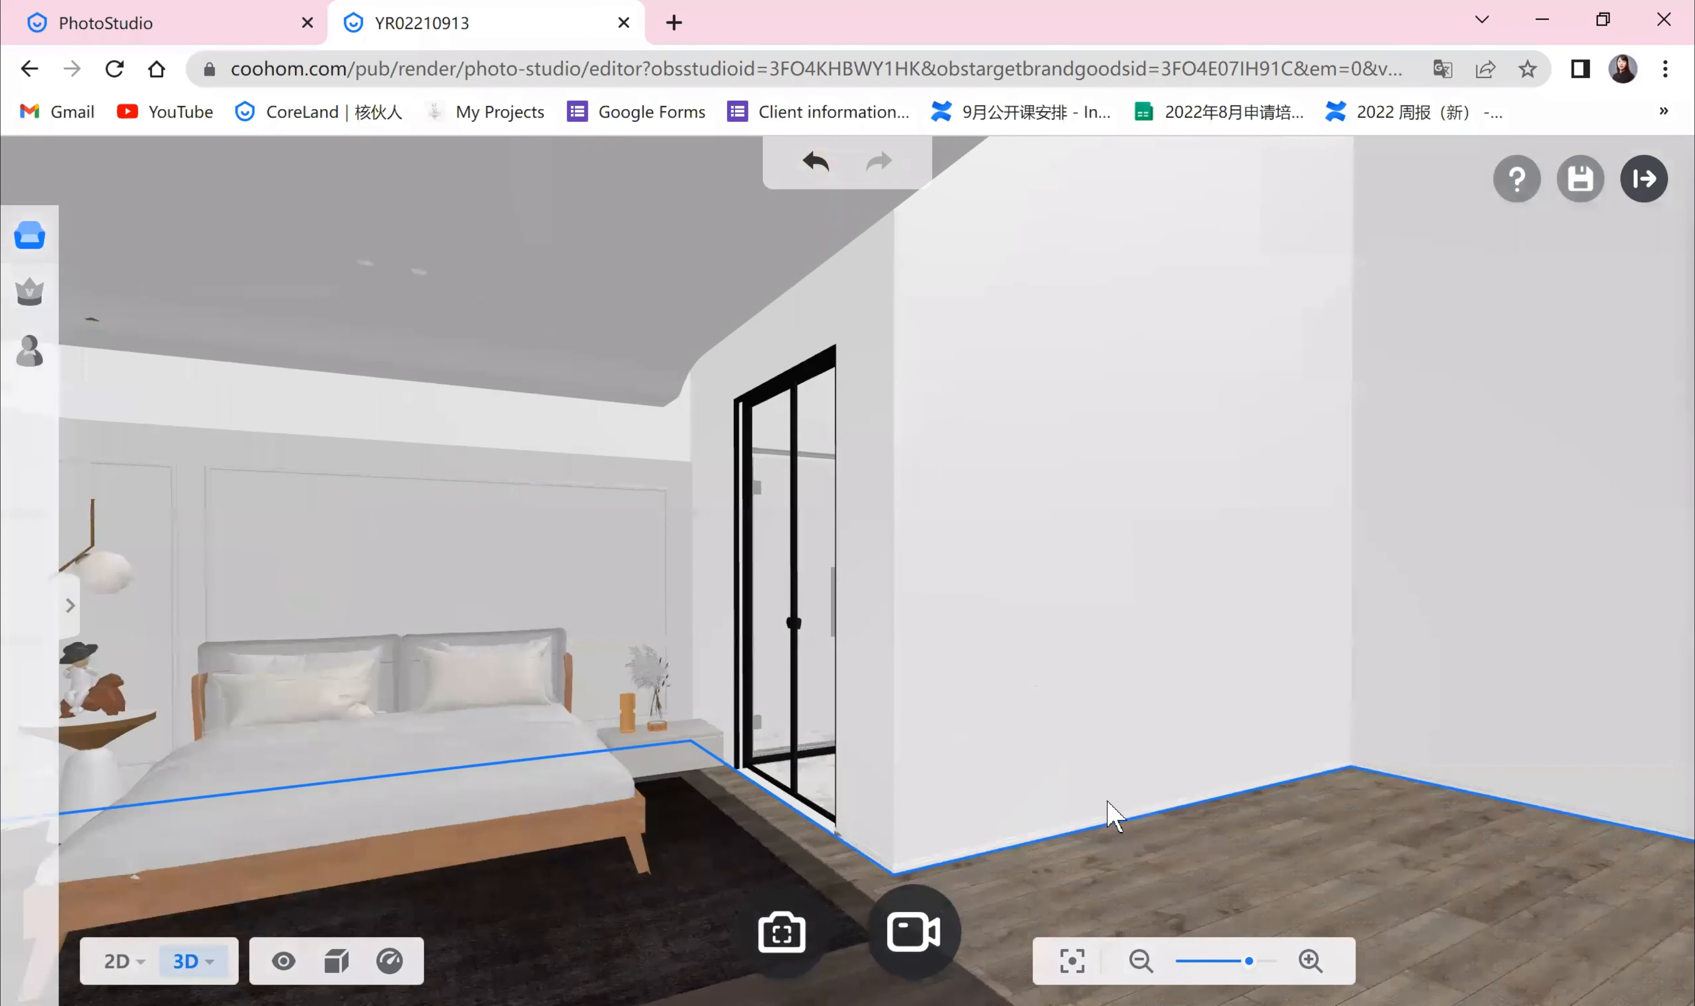
pyautogui.moveTo(1108, 802); pyautogui.dragTo(1128, 834)
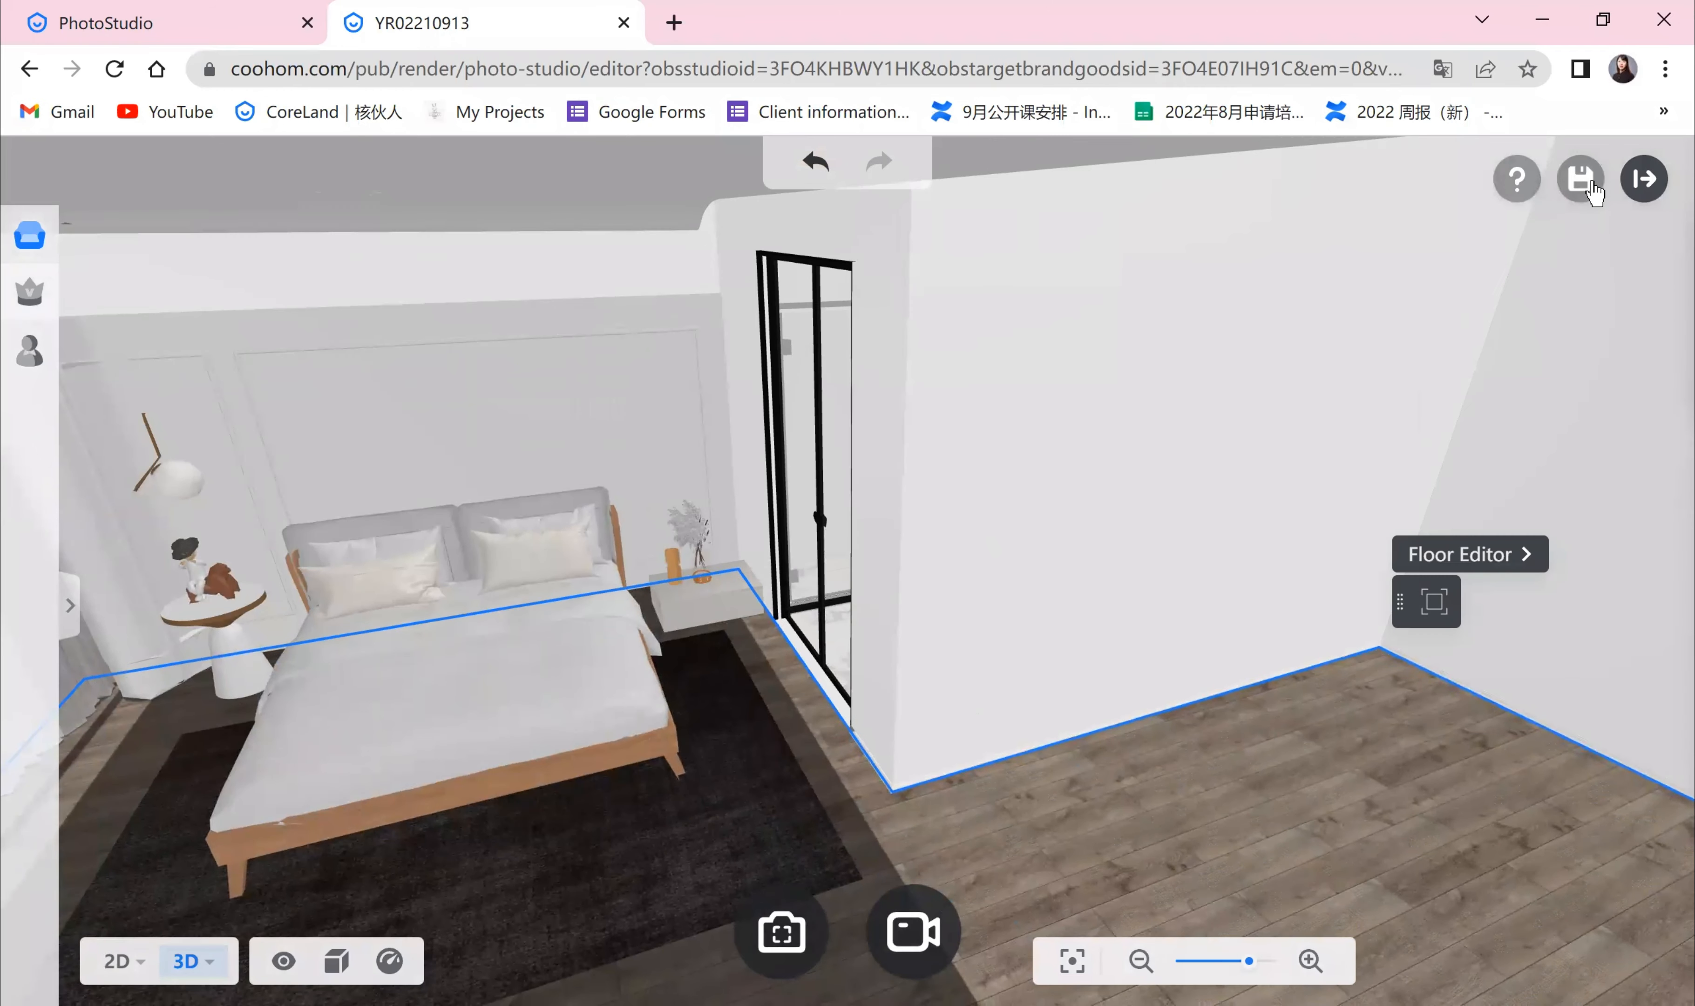
pyautogui.moveTo(1593, 196); pyautogui.dragTo(1648, 205)
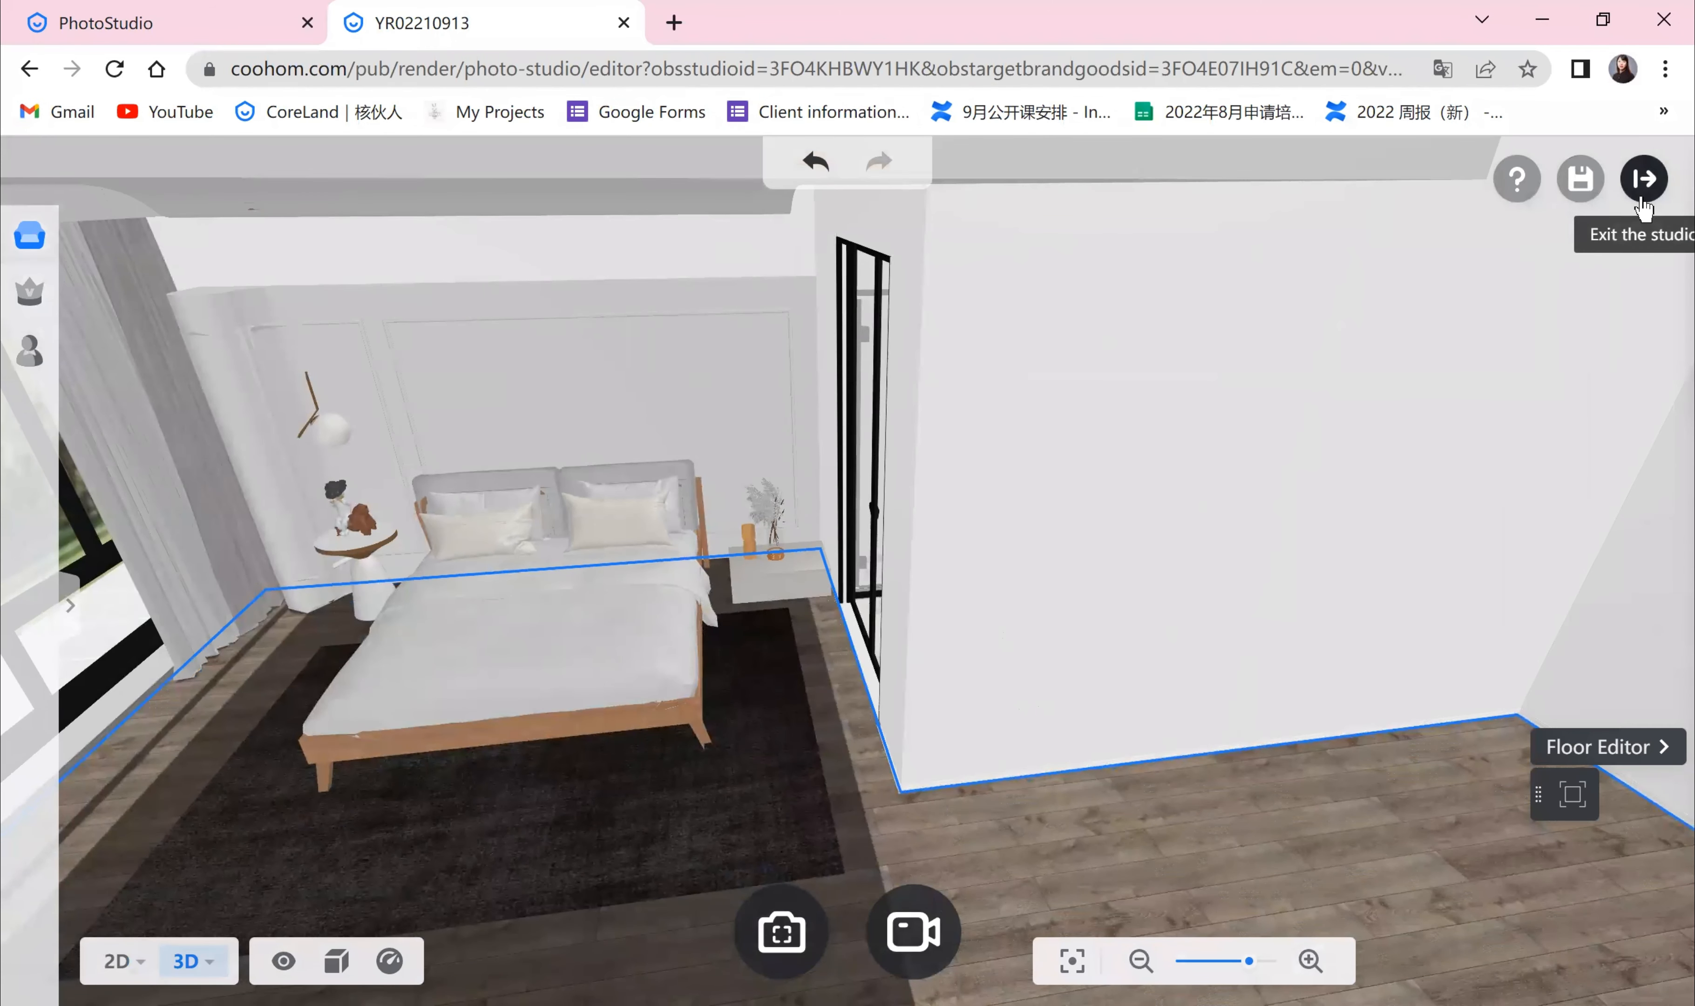
pyautogui.click(1643, 180)
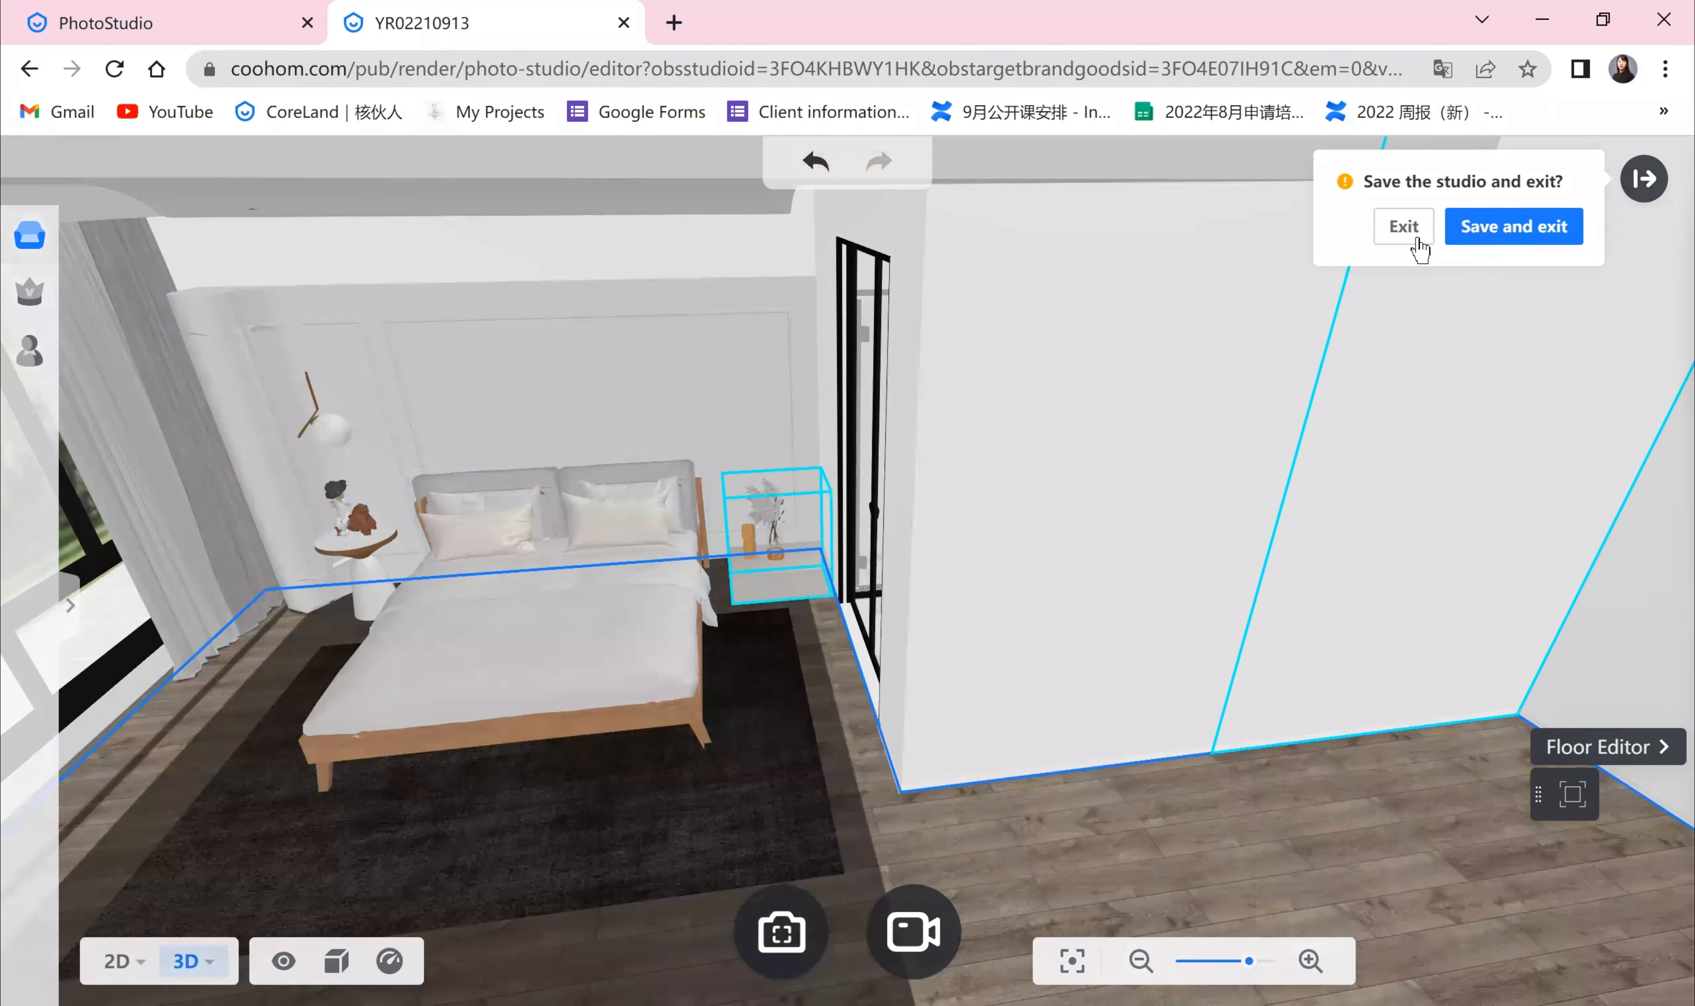
pyautogui.click(1271, 536)
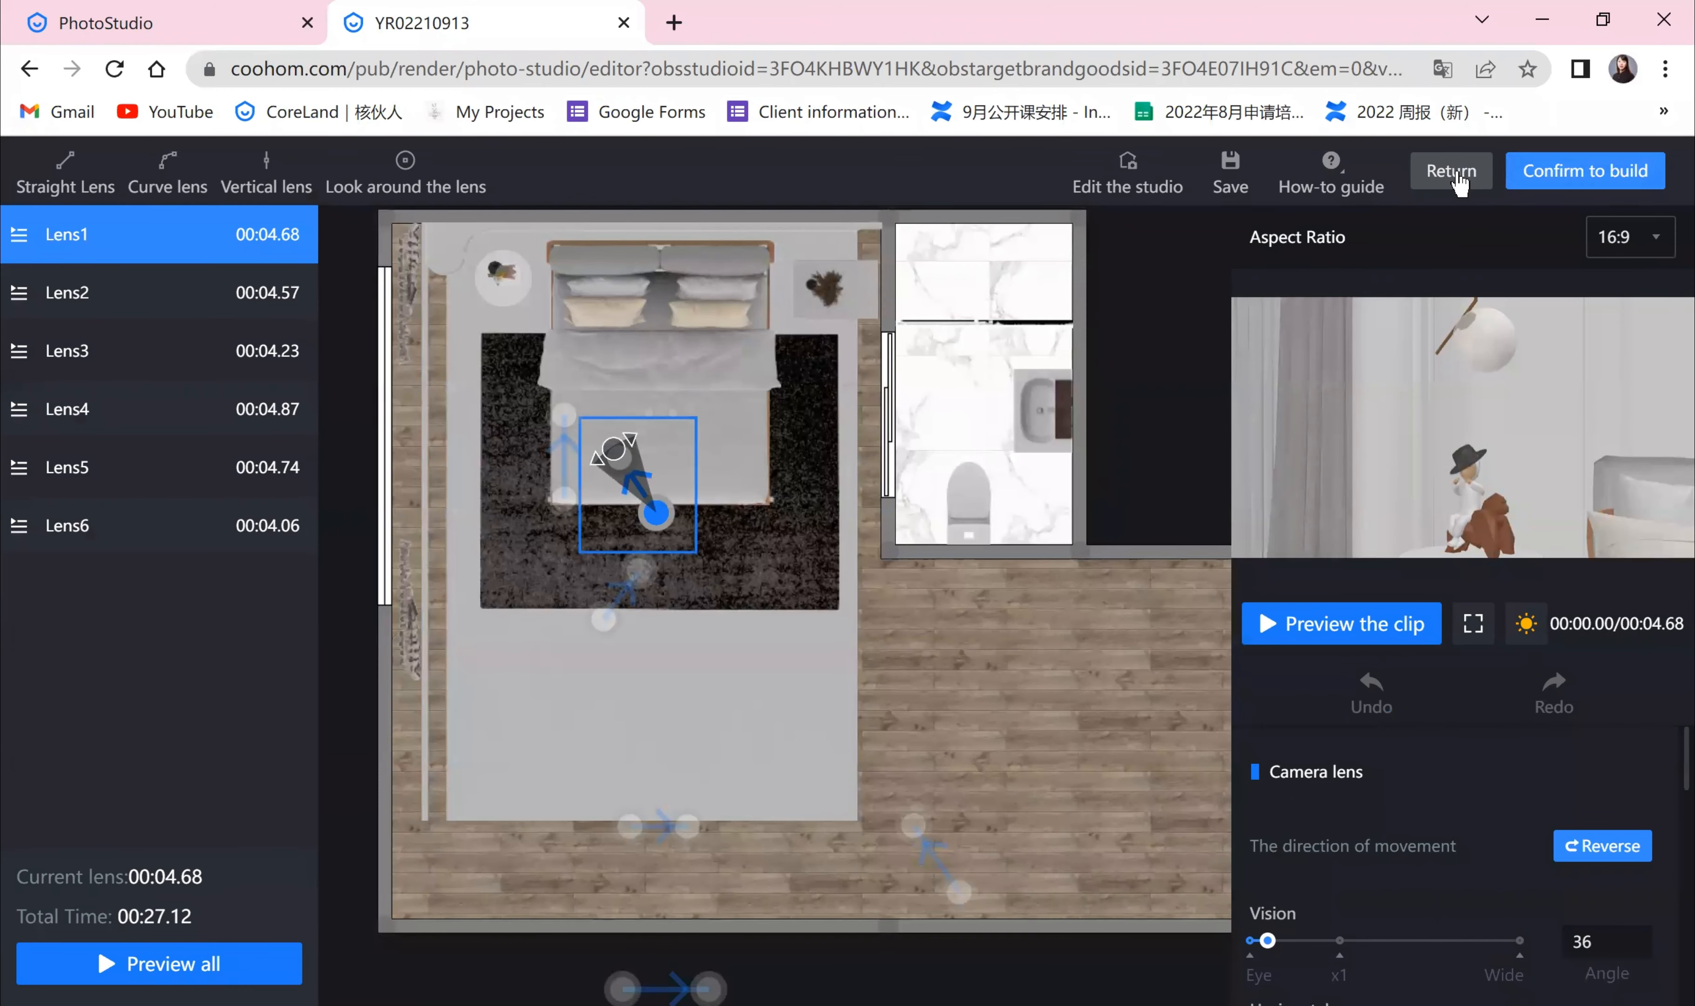
pyautogui.click(1451, 170)
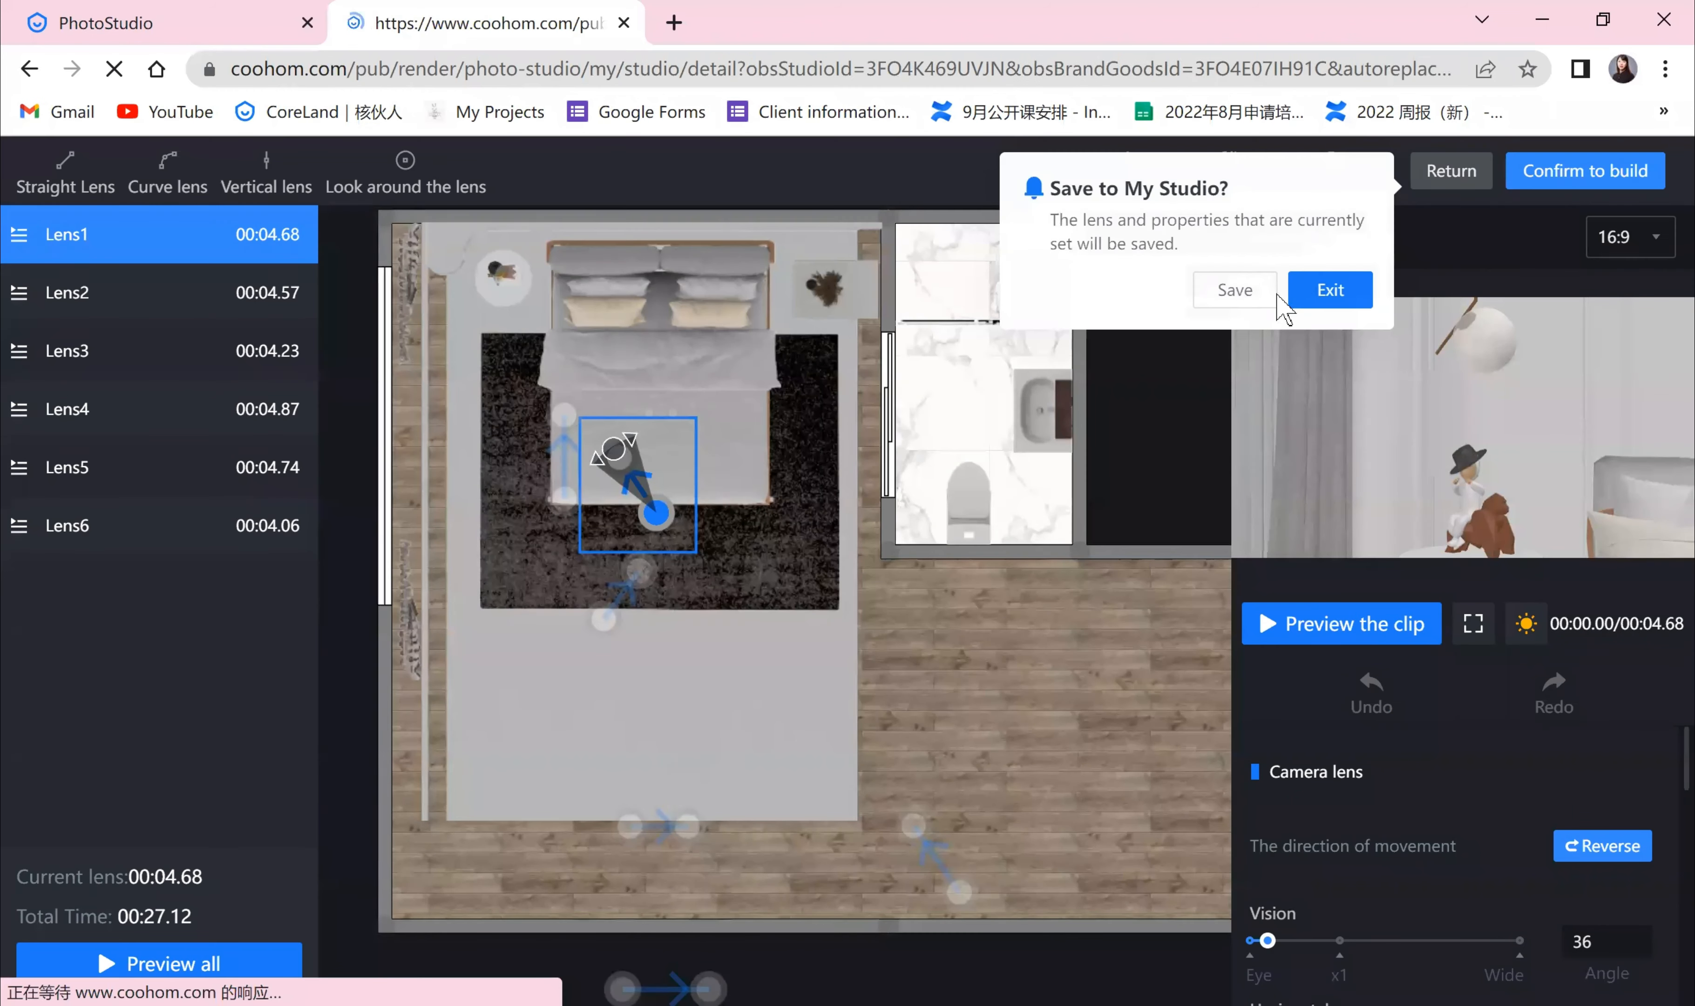
pyautogui.click(1315, 299)
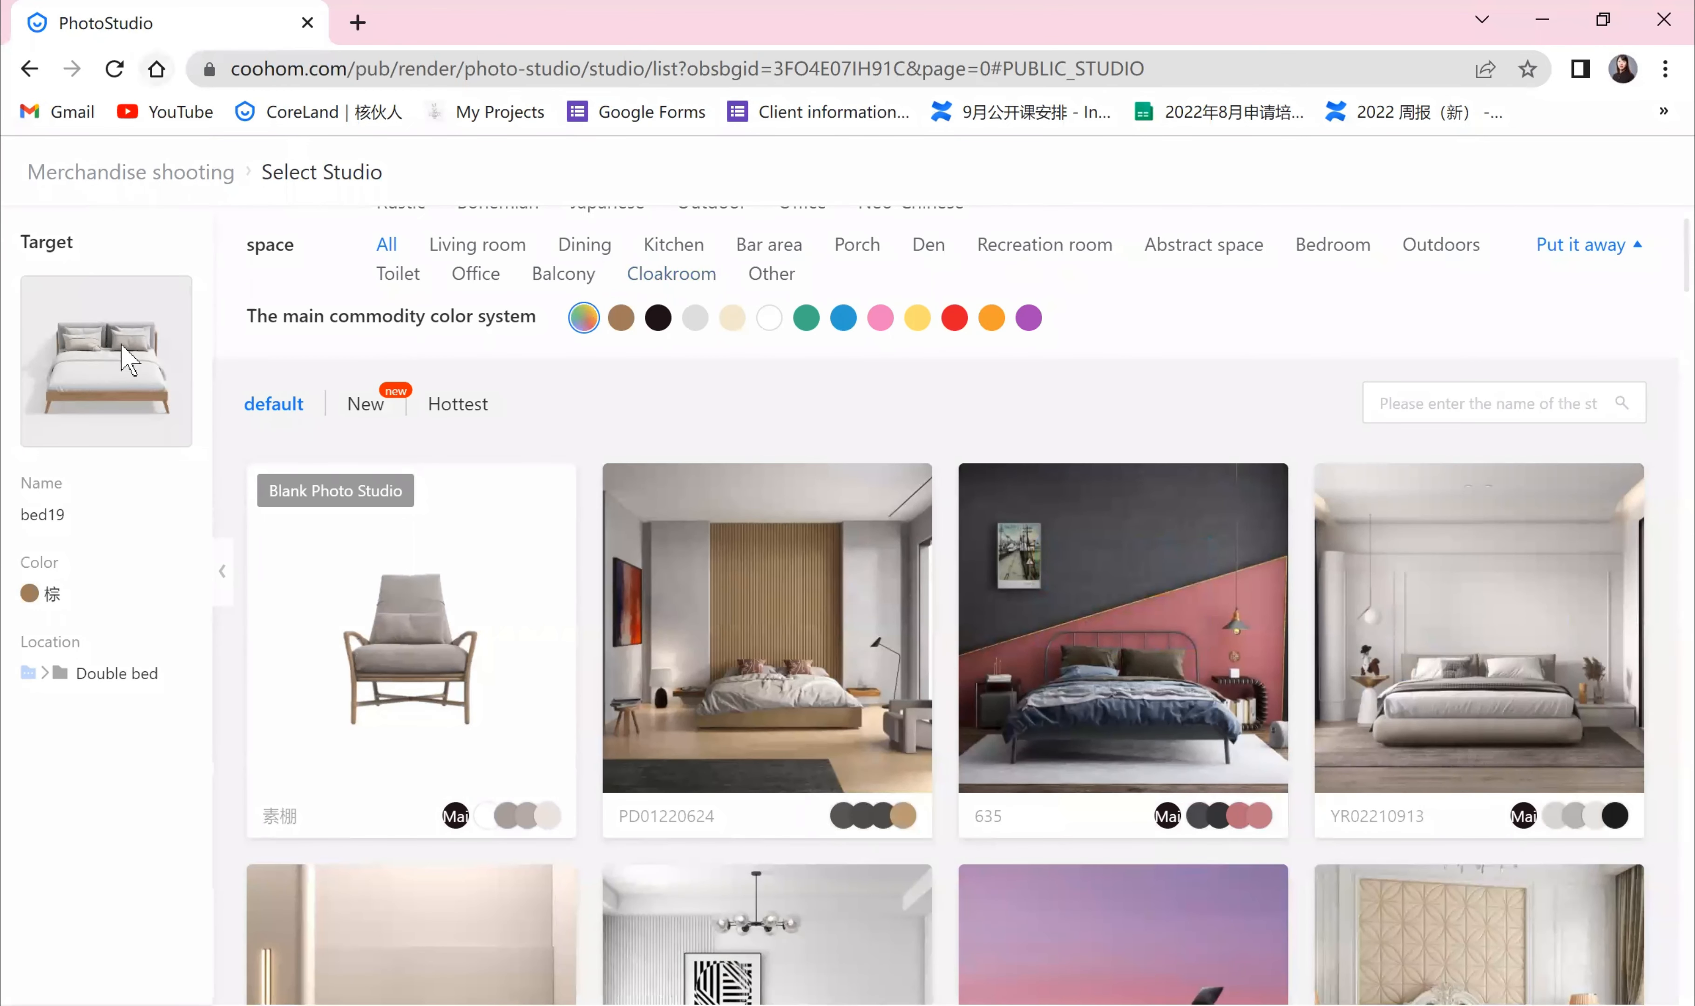
pyautogui.click(29, 69)
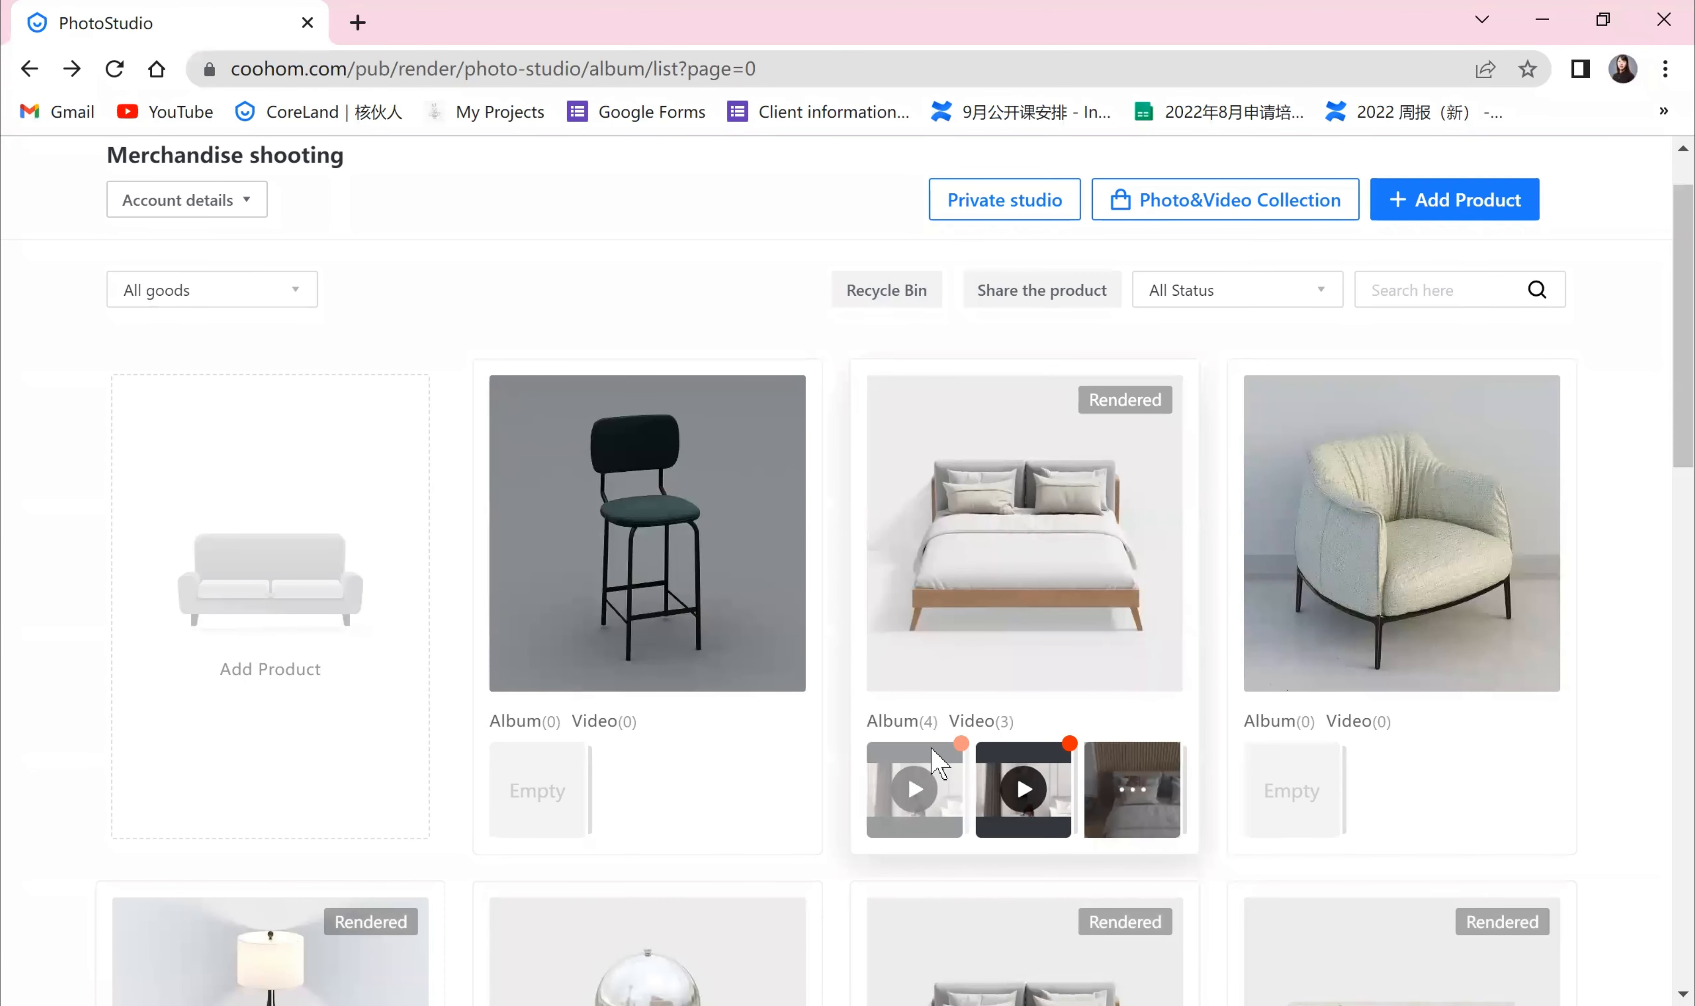
# Step: Open the bed product's works and browse the rendered photos in the bed19 Album
pyautogui.click(937, 761)
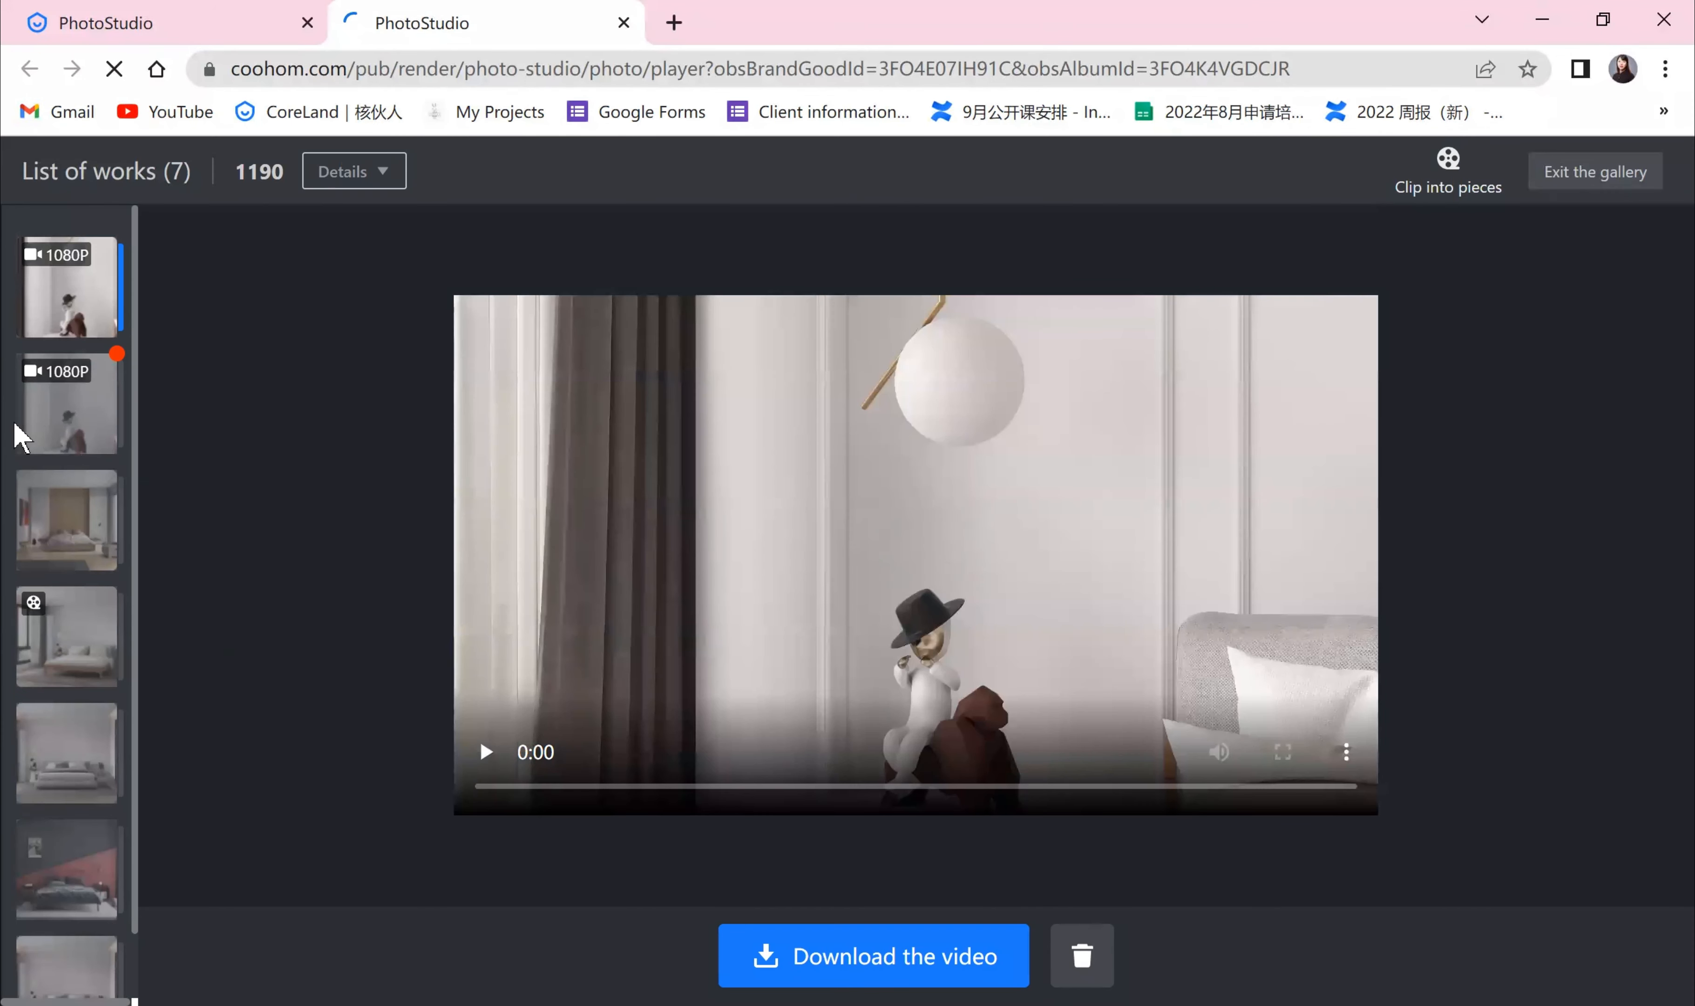
pyautogui.scroll(-1, 81, 634)
pyautogui.click(81, 650)
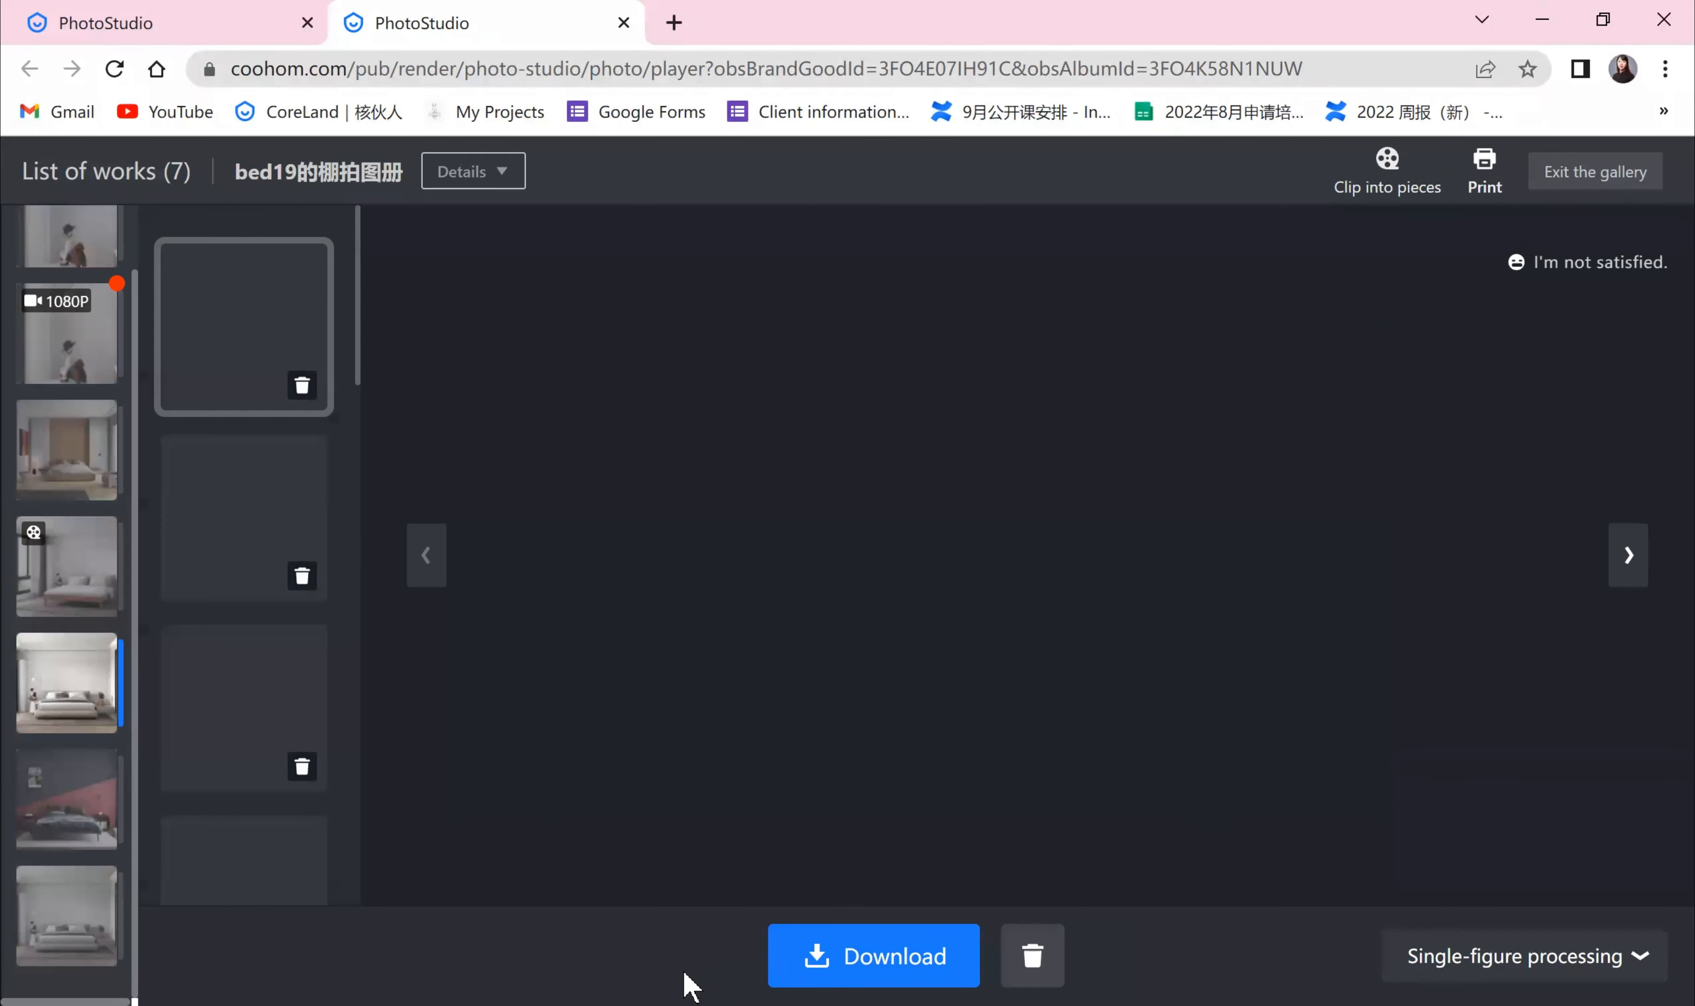
pyautogui.click(67, 915)
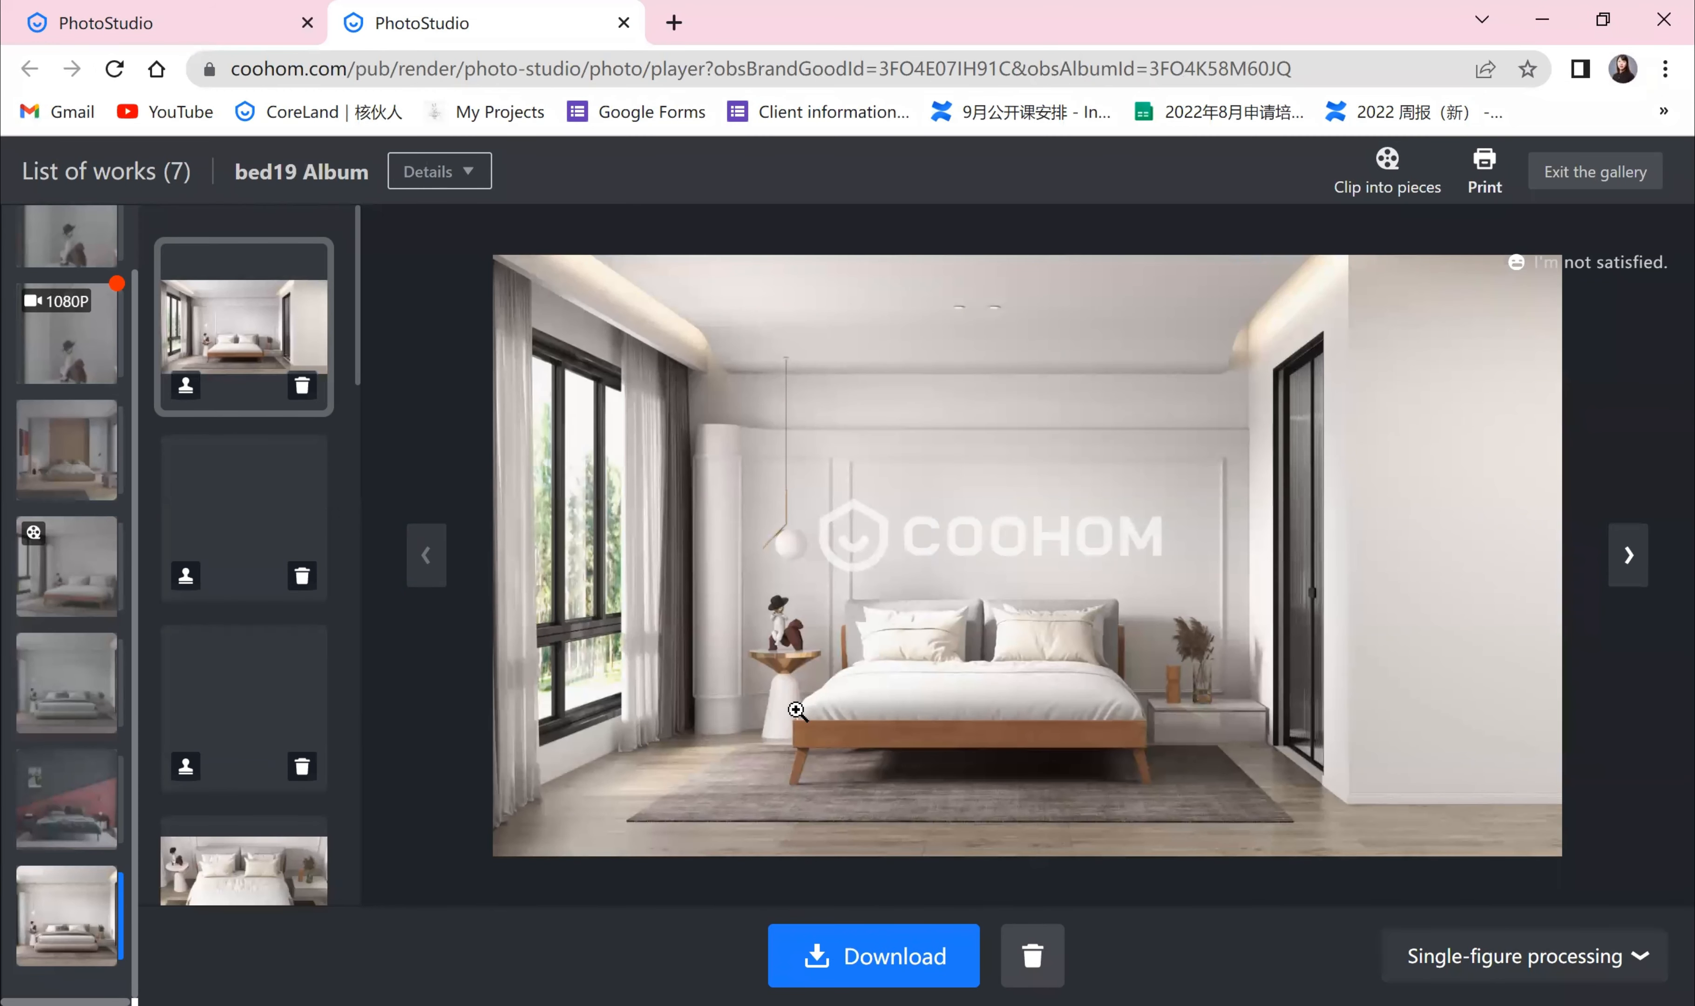
pyautogui.click(265, 540)
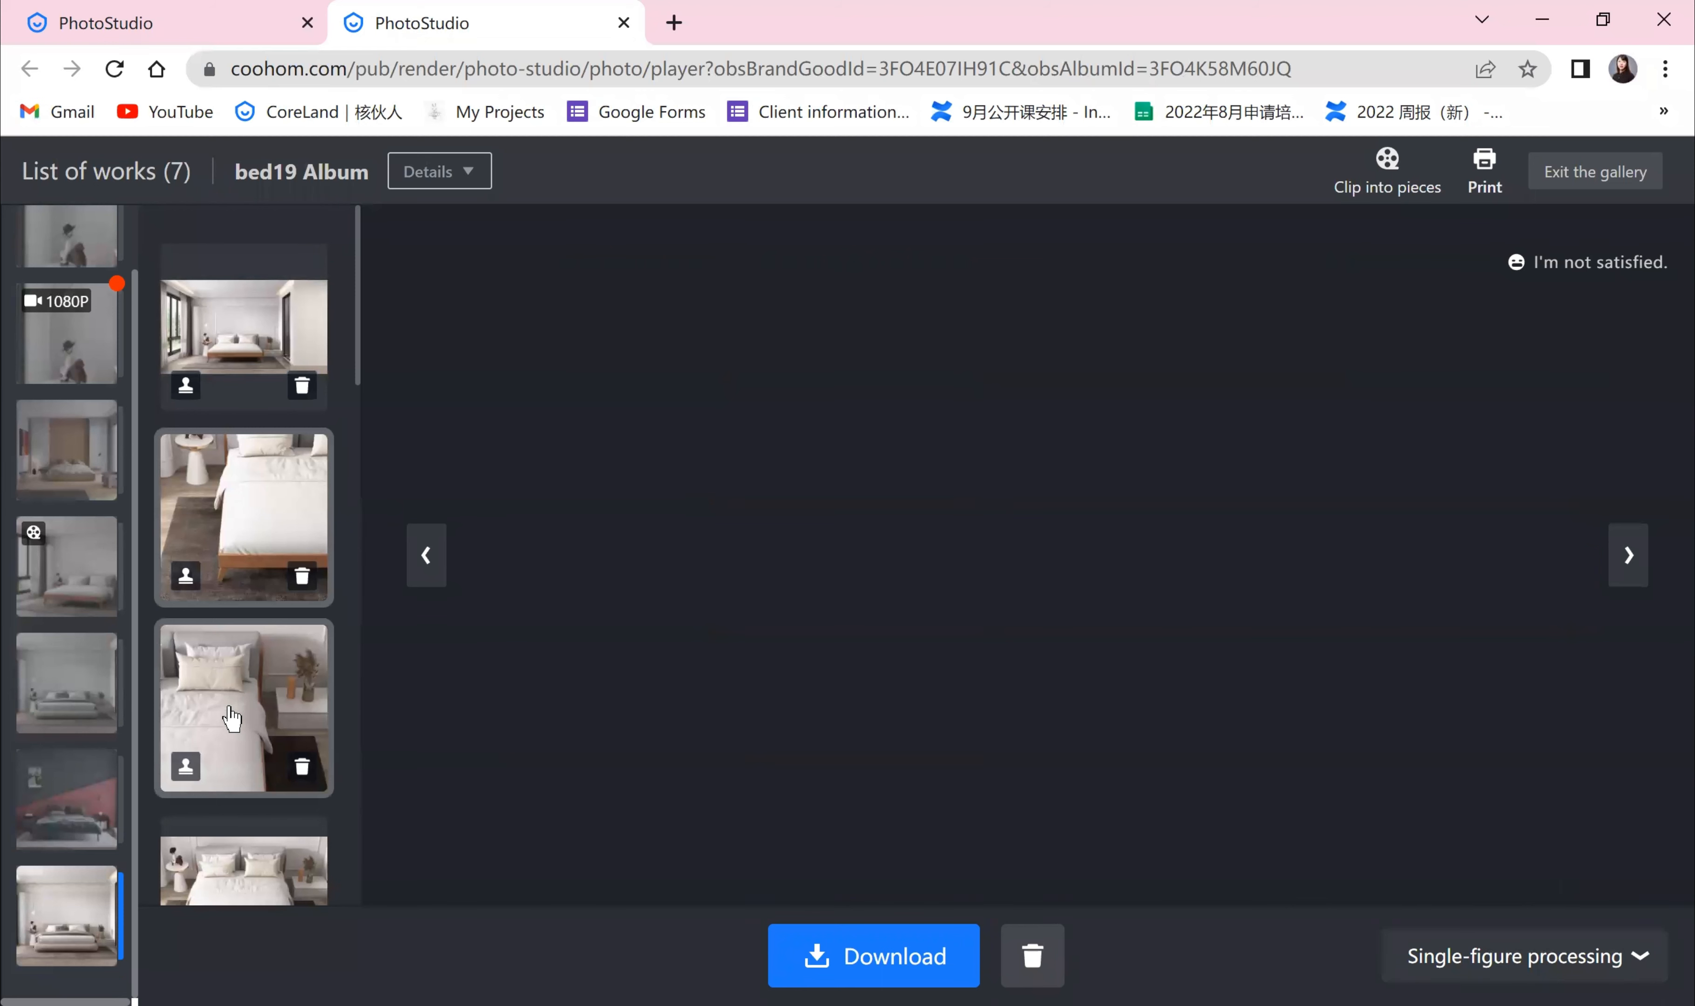
pyautogui.click(257, 885)
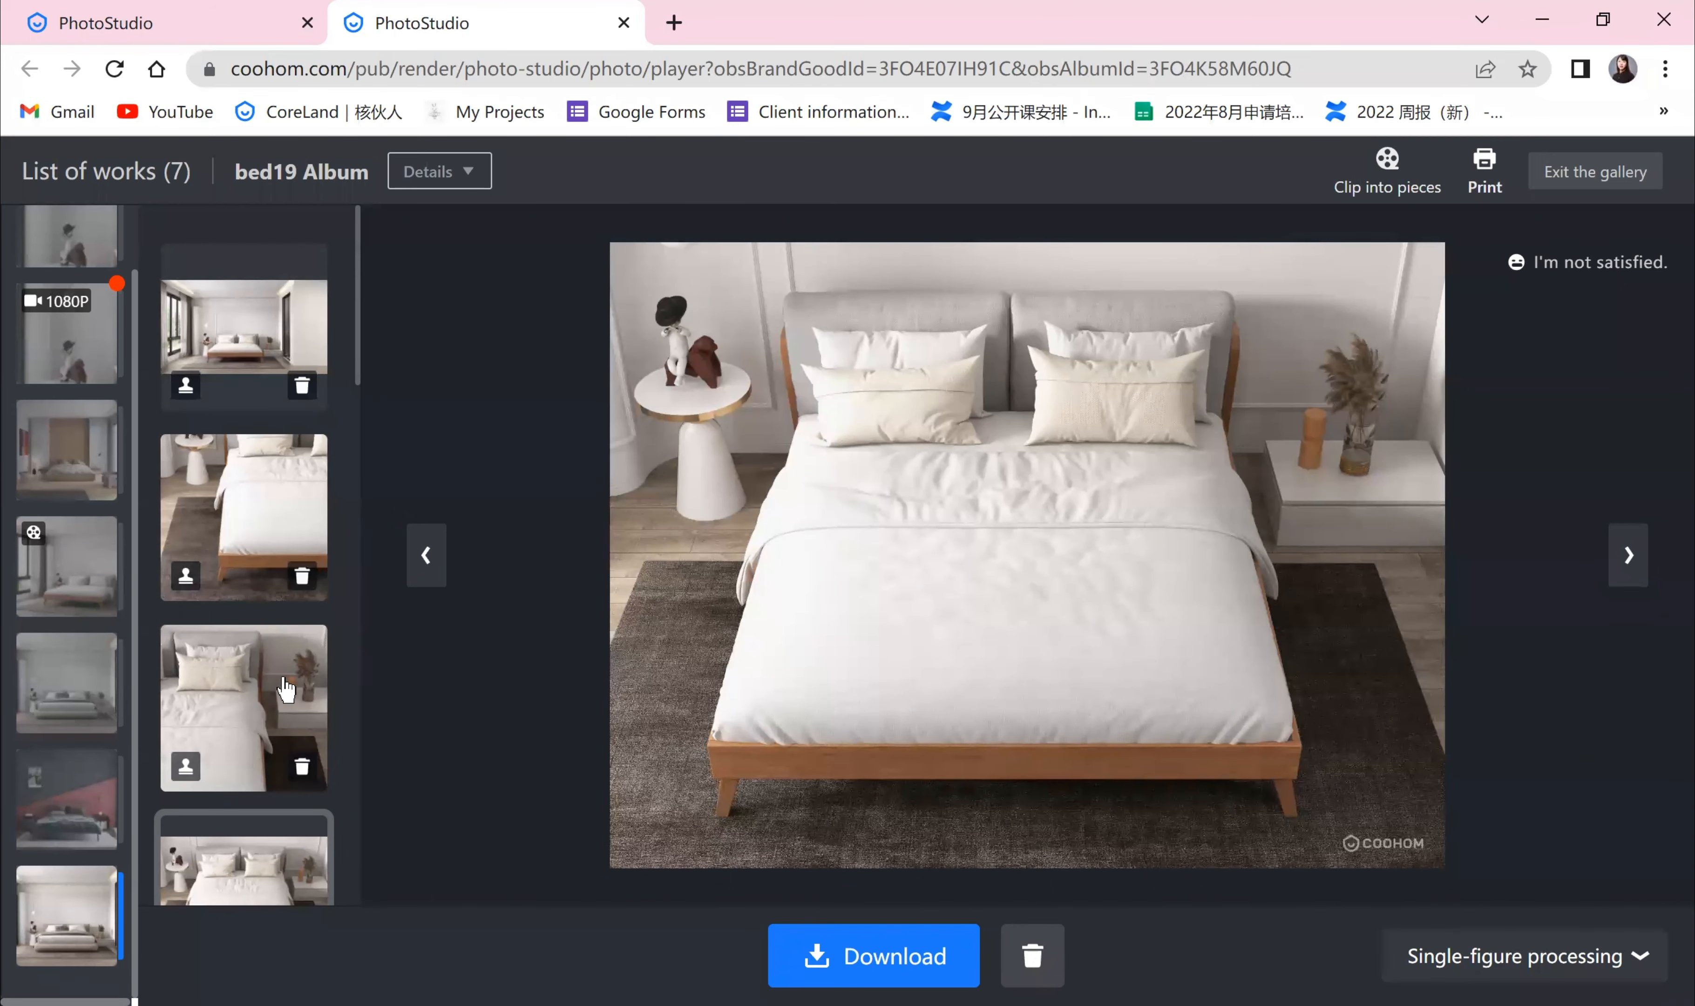
pyautogui.scroll(-5, 268, 709)
pyautogui.scroll(-1, 265, 717)
pyautogui.click(1524, 956)
pyautogui.click(1510, 730)
pyautogui.click(1616, 784)
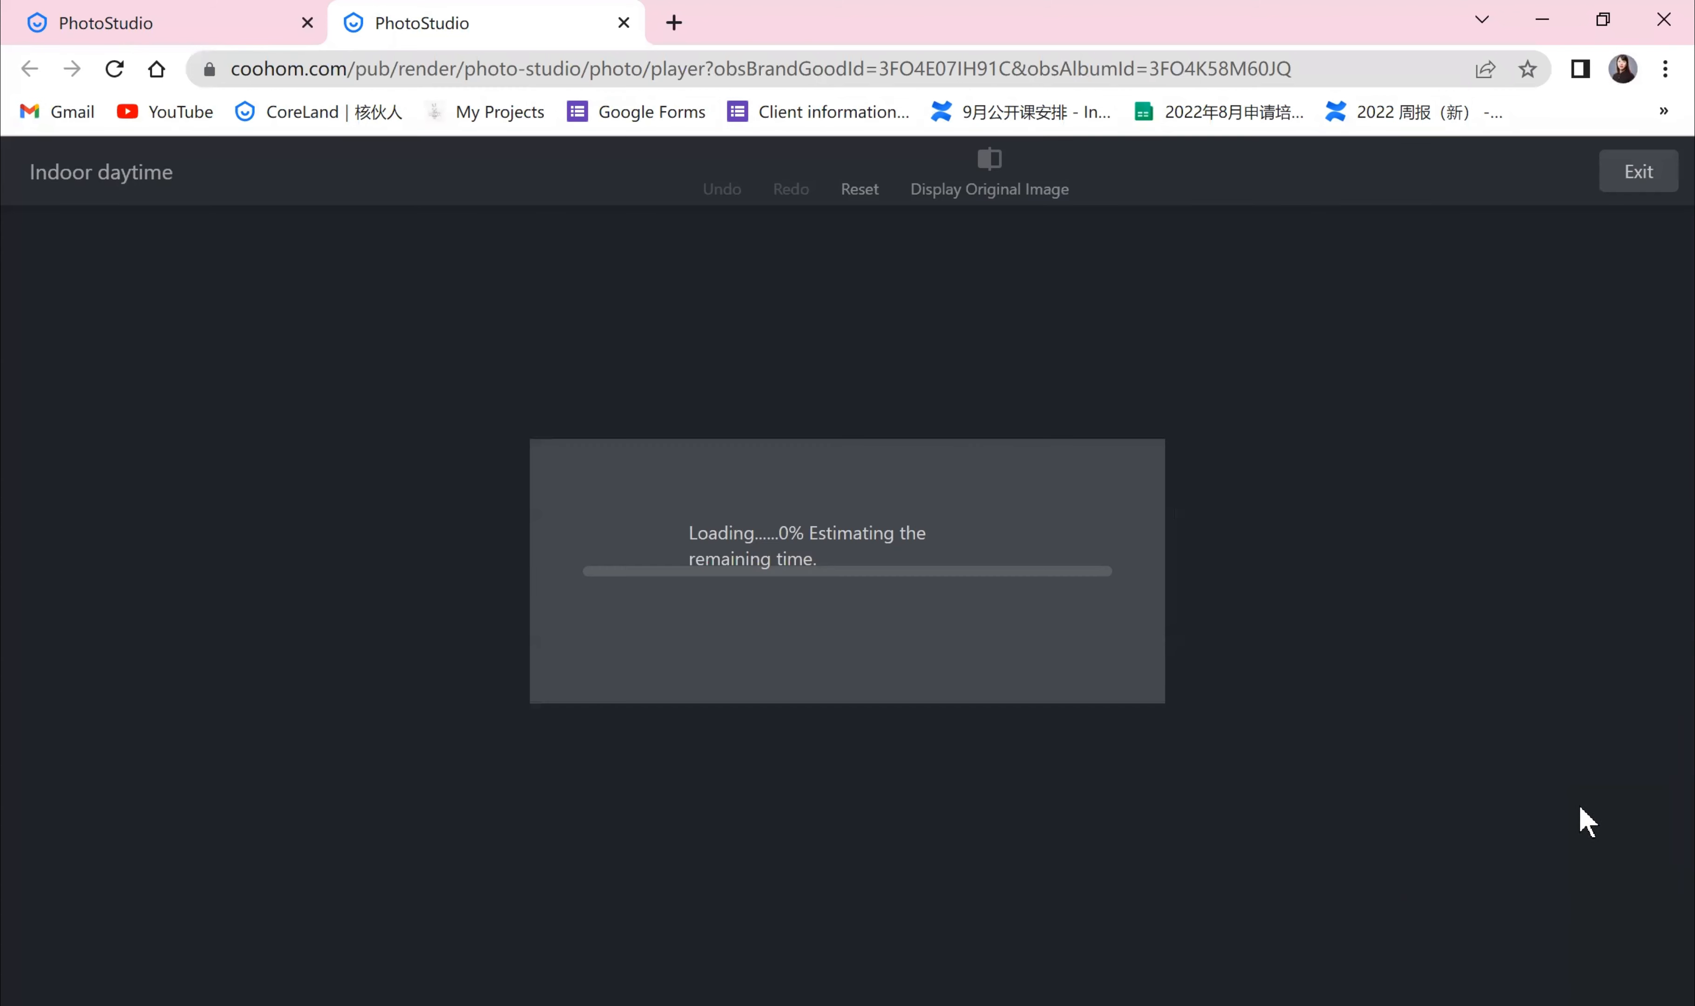
pyautogui.click(1658, 181)
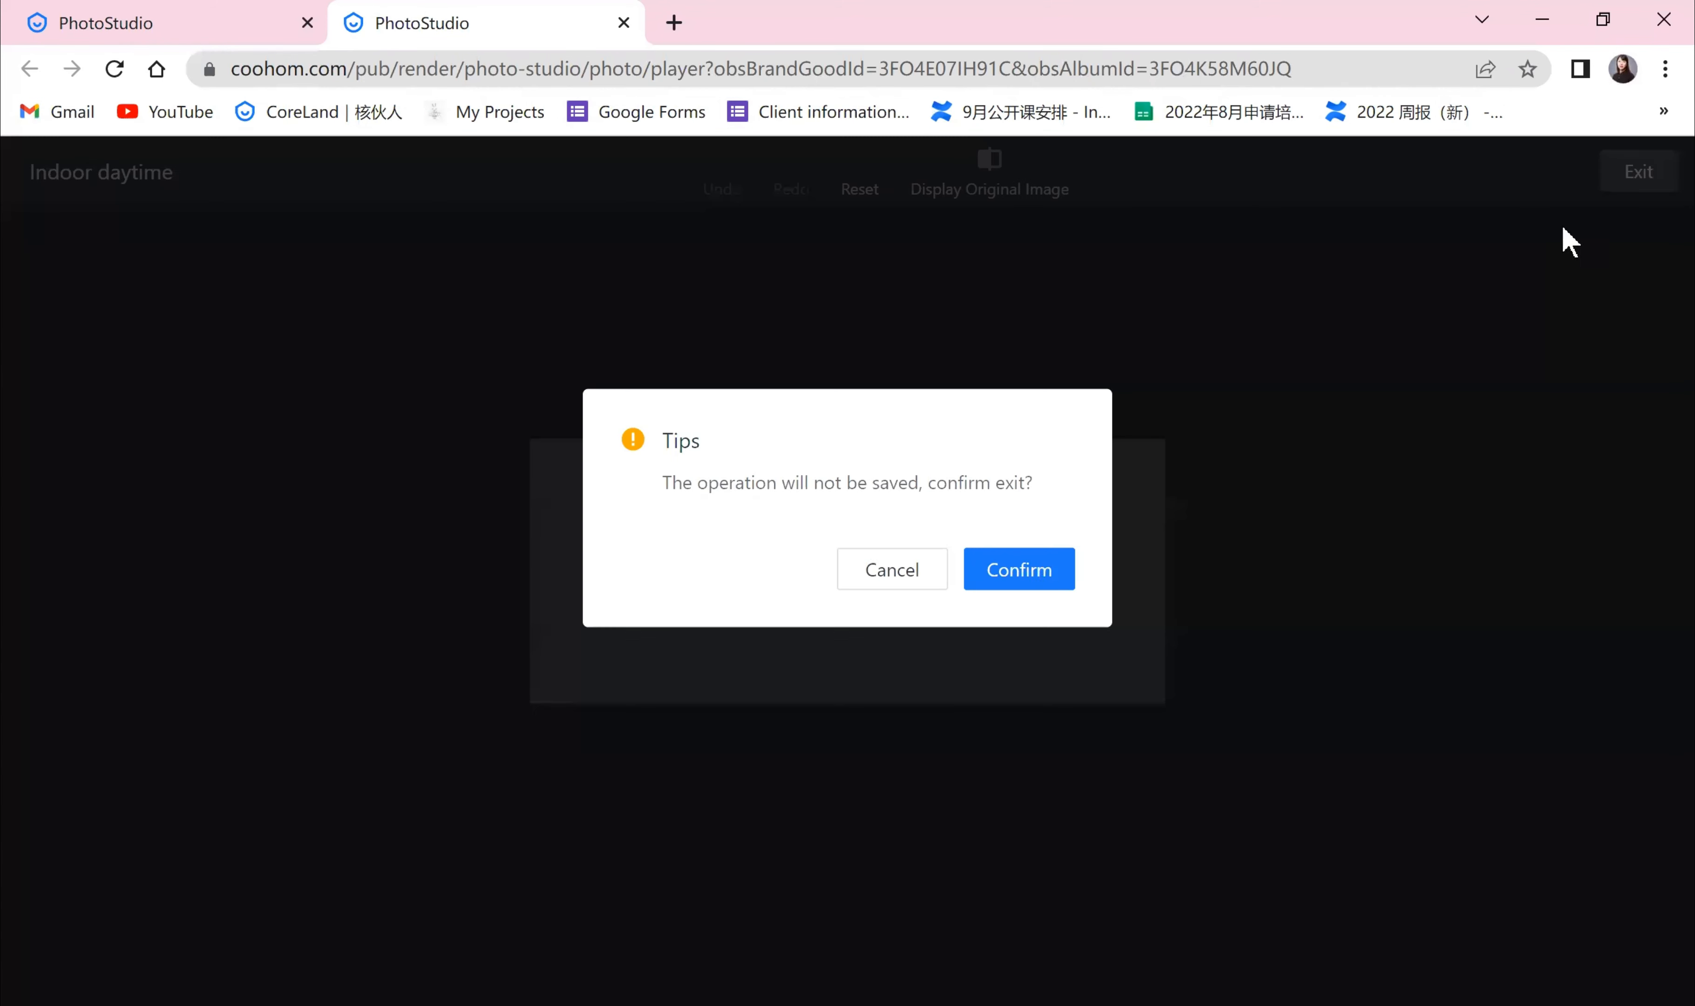
pyautogui.click(1014, 581)
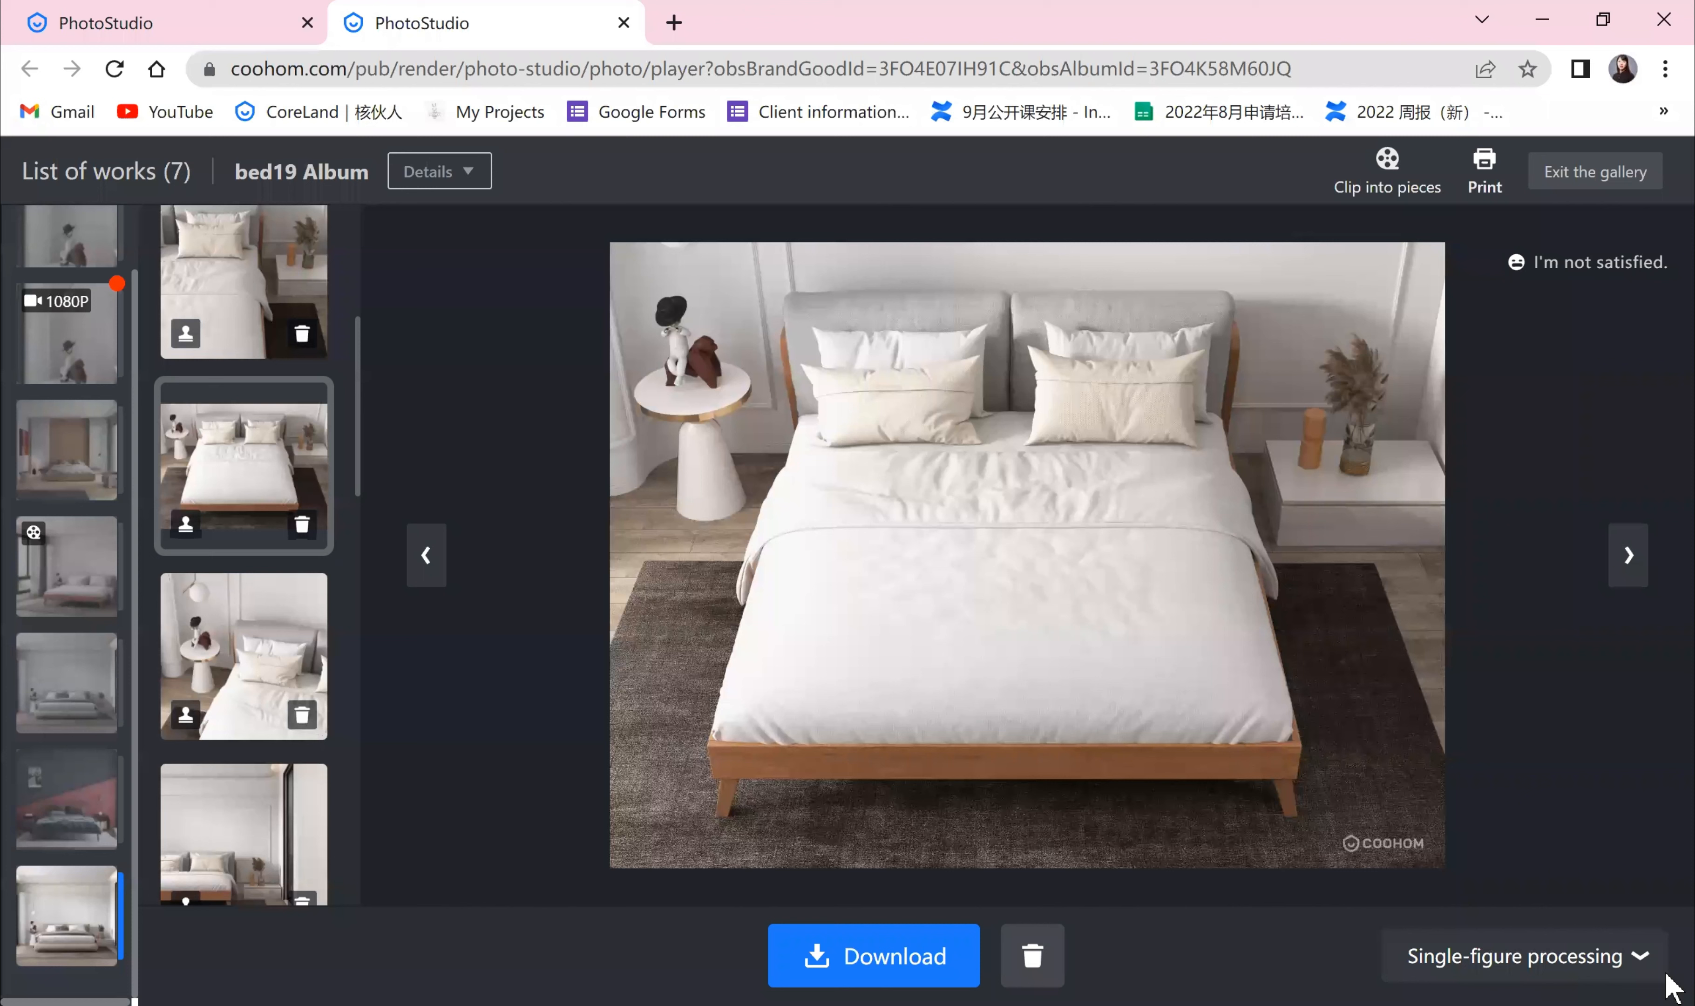
# Step: Open real-time tuning for the selected front view bed photo
pyautogui.click(1618, 967)
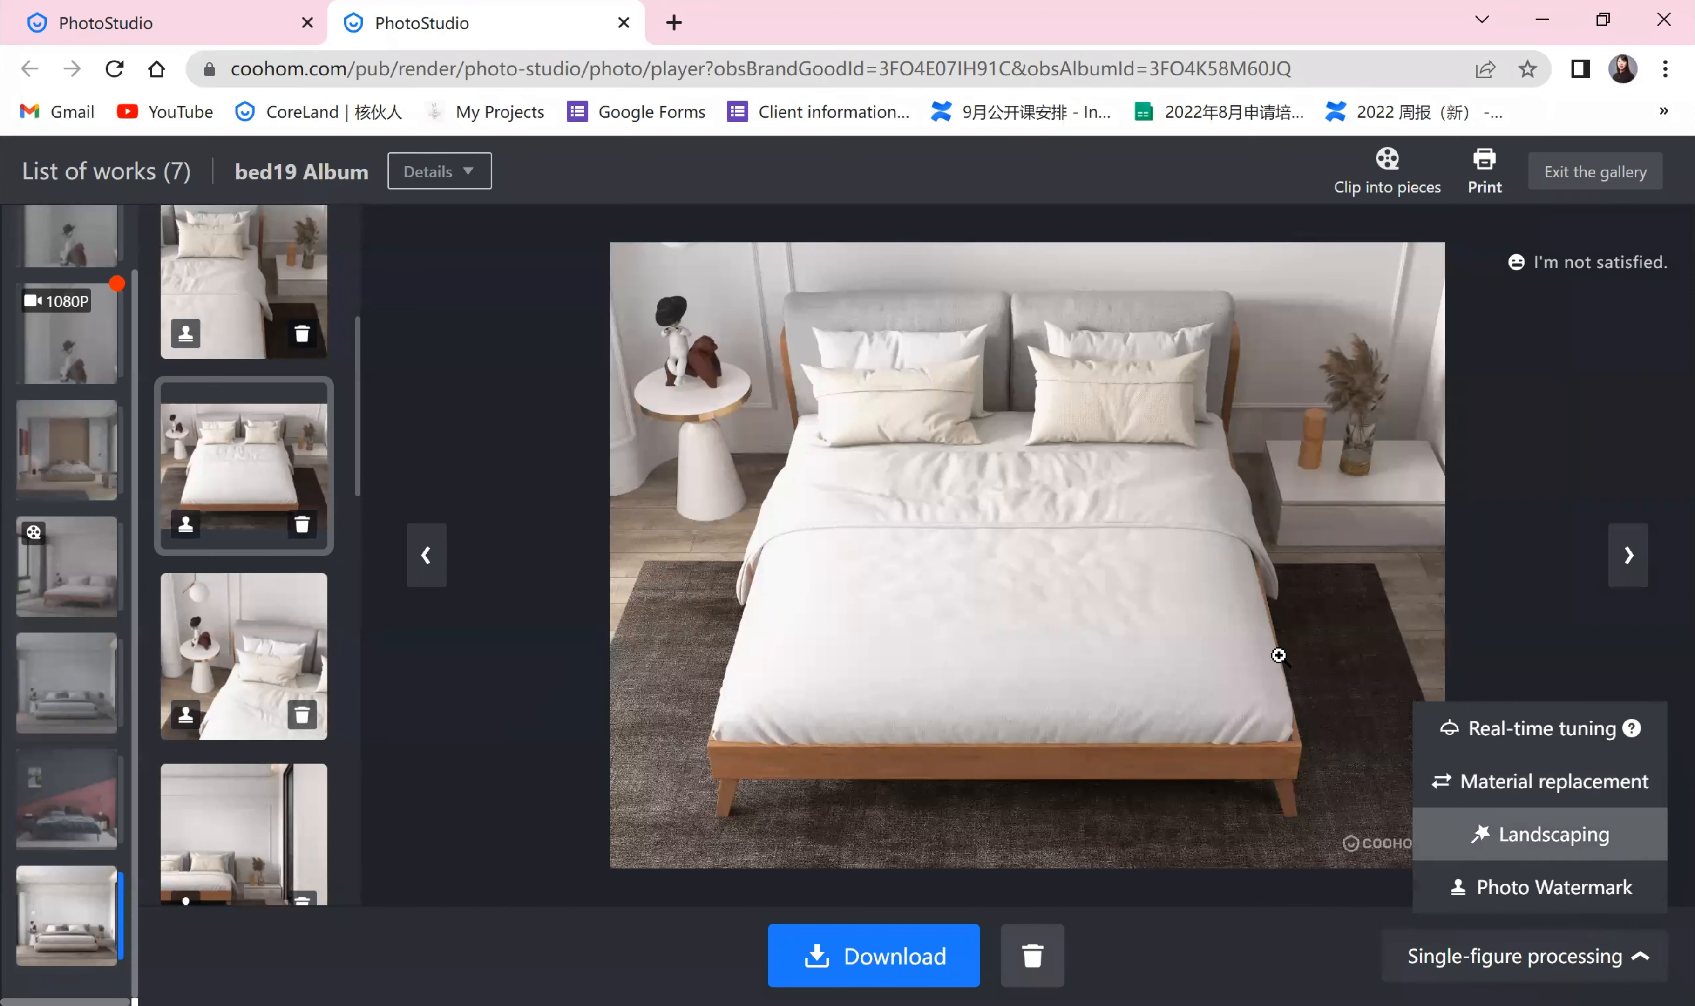
pyautogui.moveTo(1570, 966)
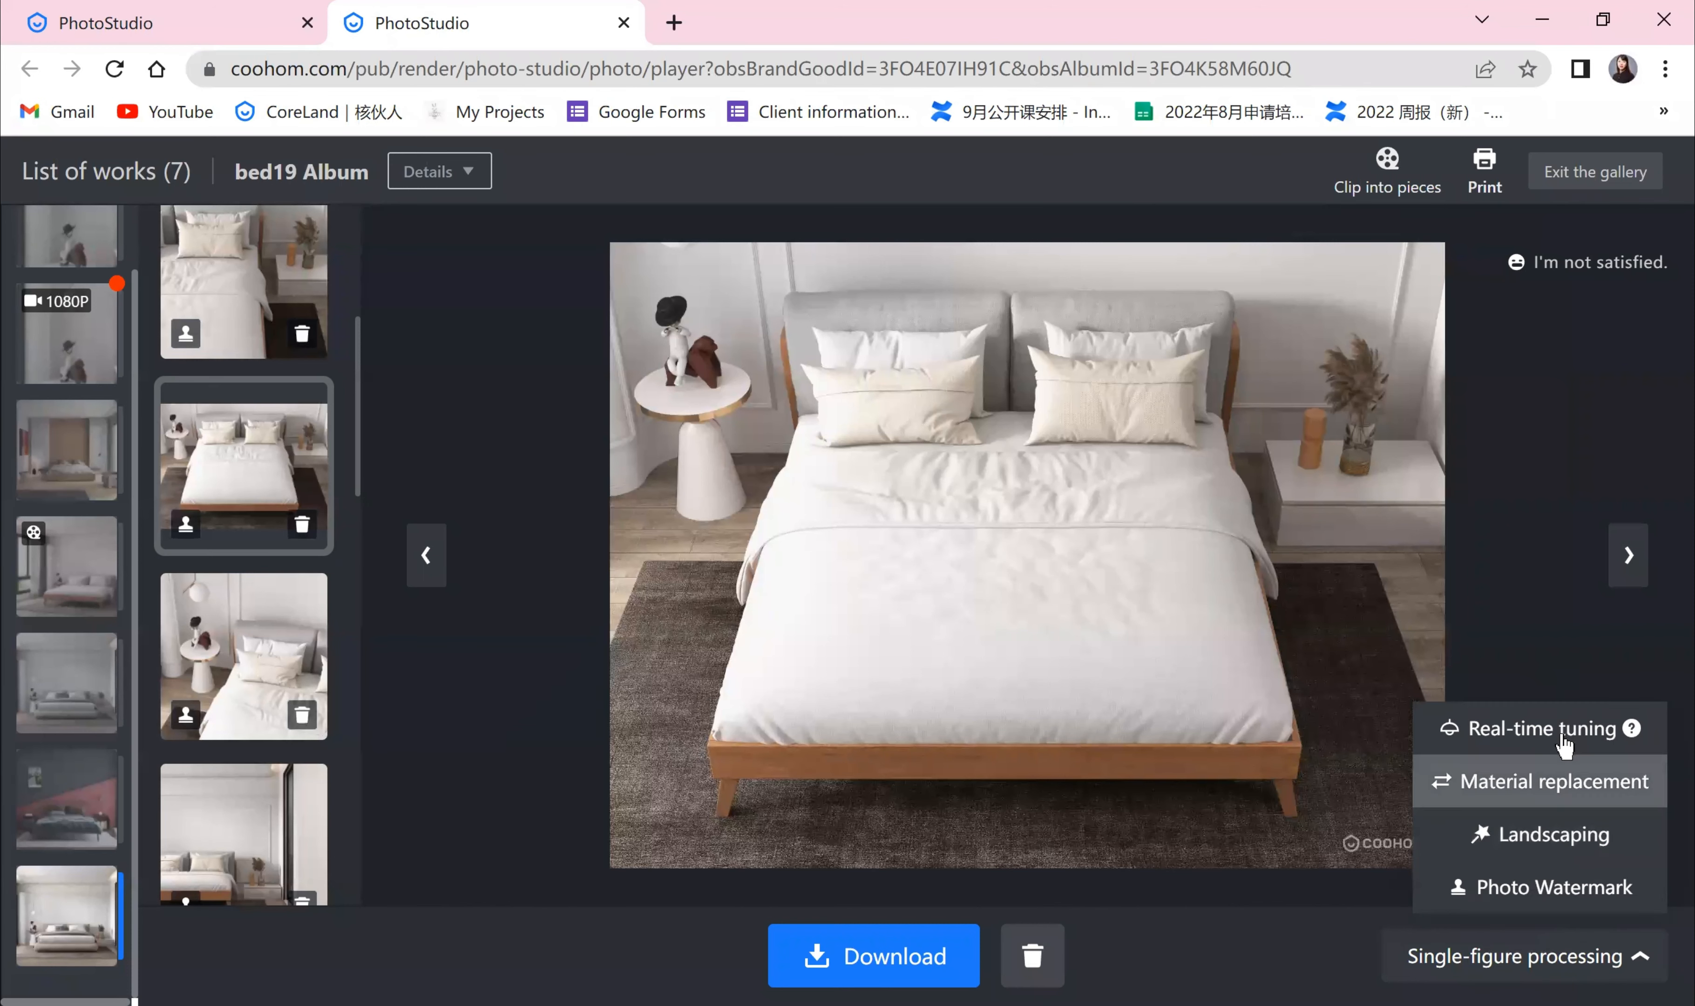
pyautogui.click(1568, 736)
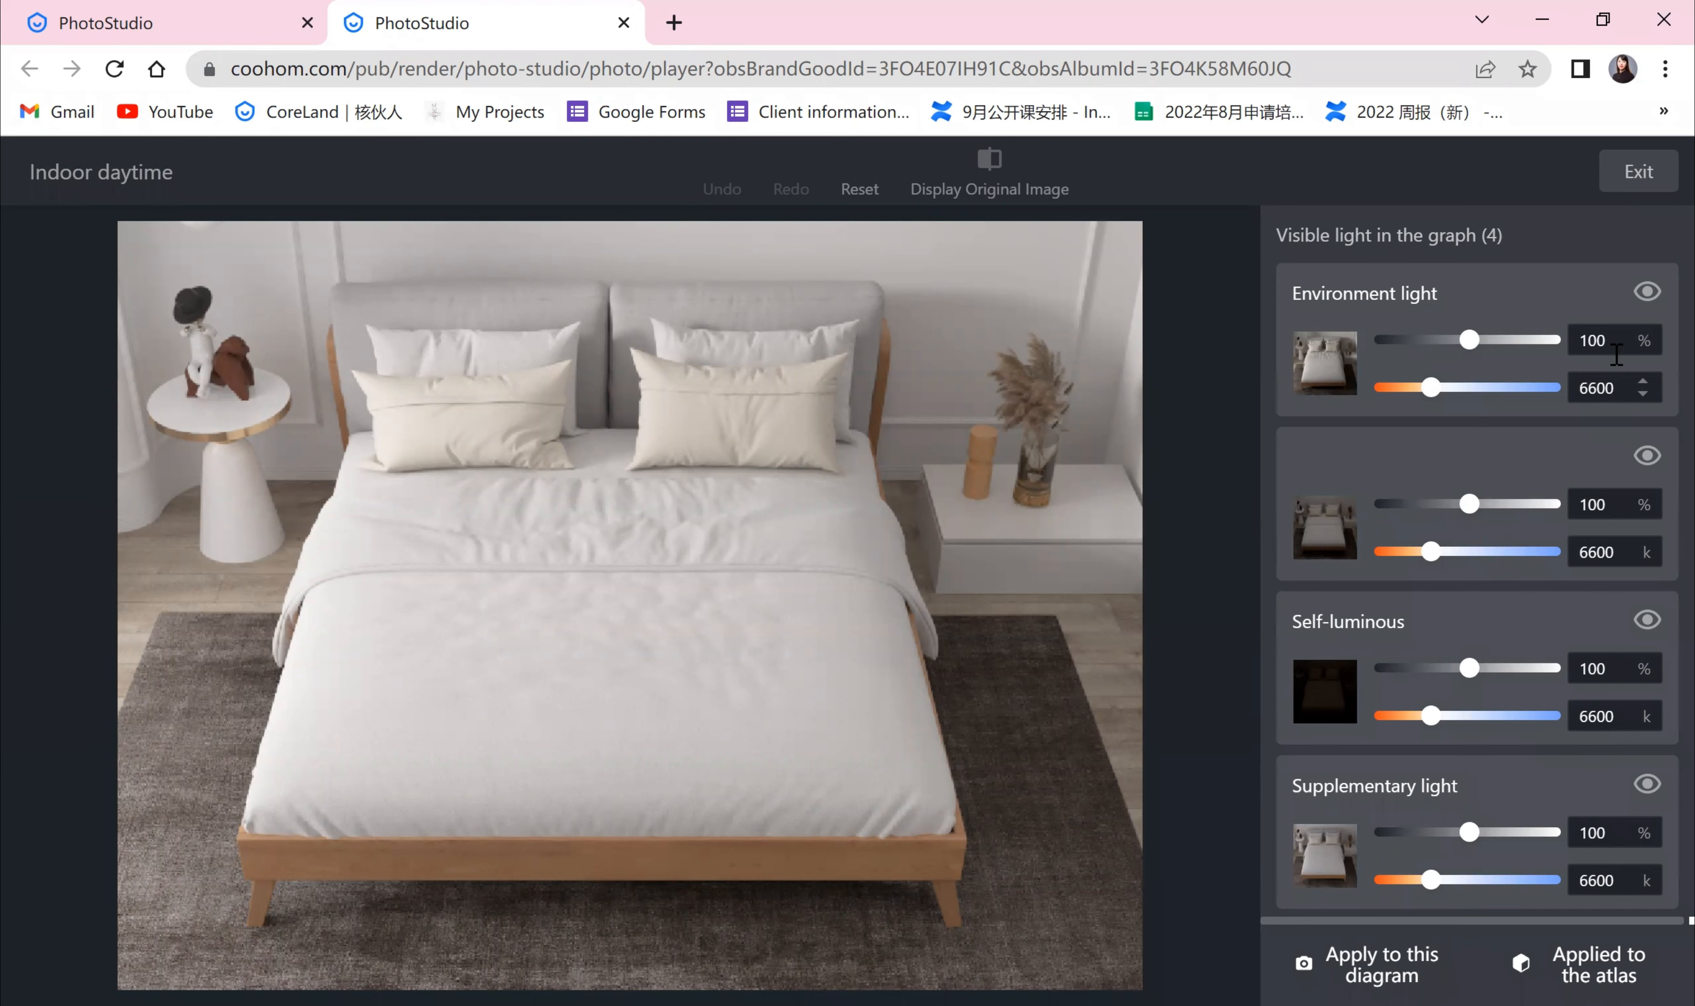
# Step: Try raising the environment light's intensity and warming its colour temperature, then reset the lighting
pyautogui.moveTo(1469, 340); pyautogui.dragTo(1497, 368)
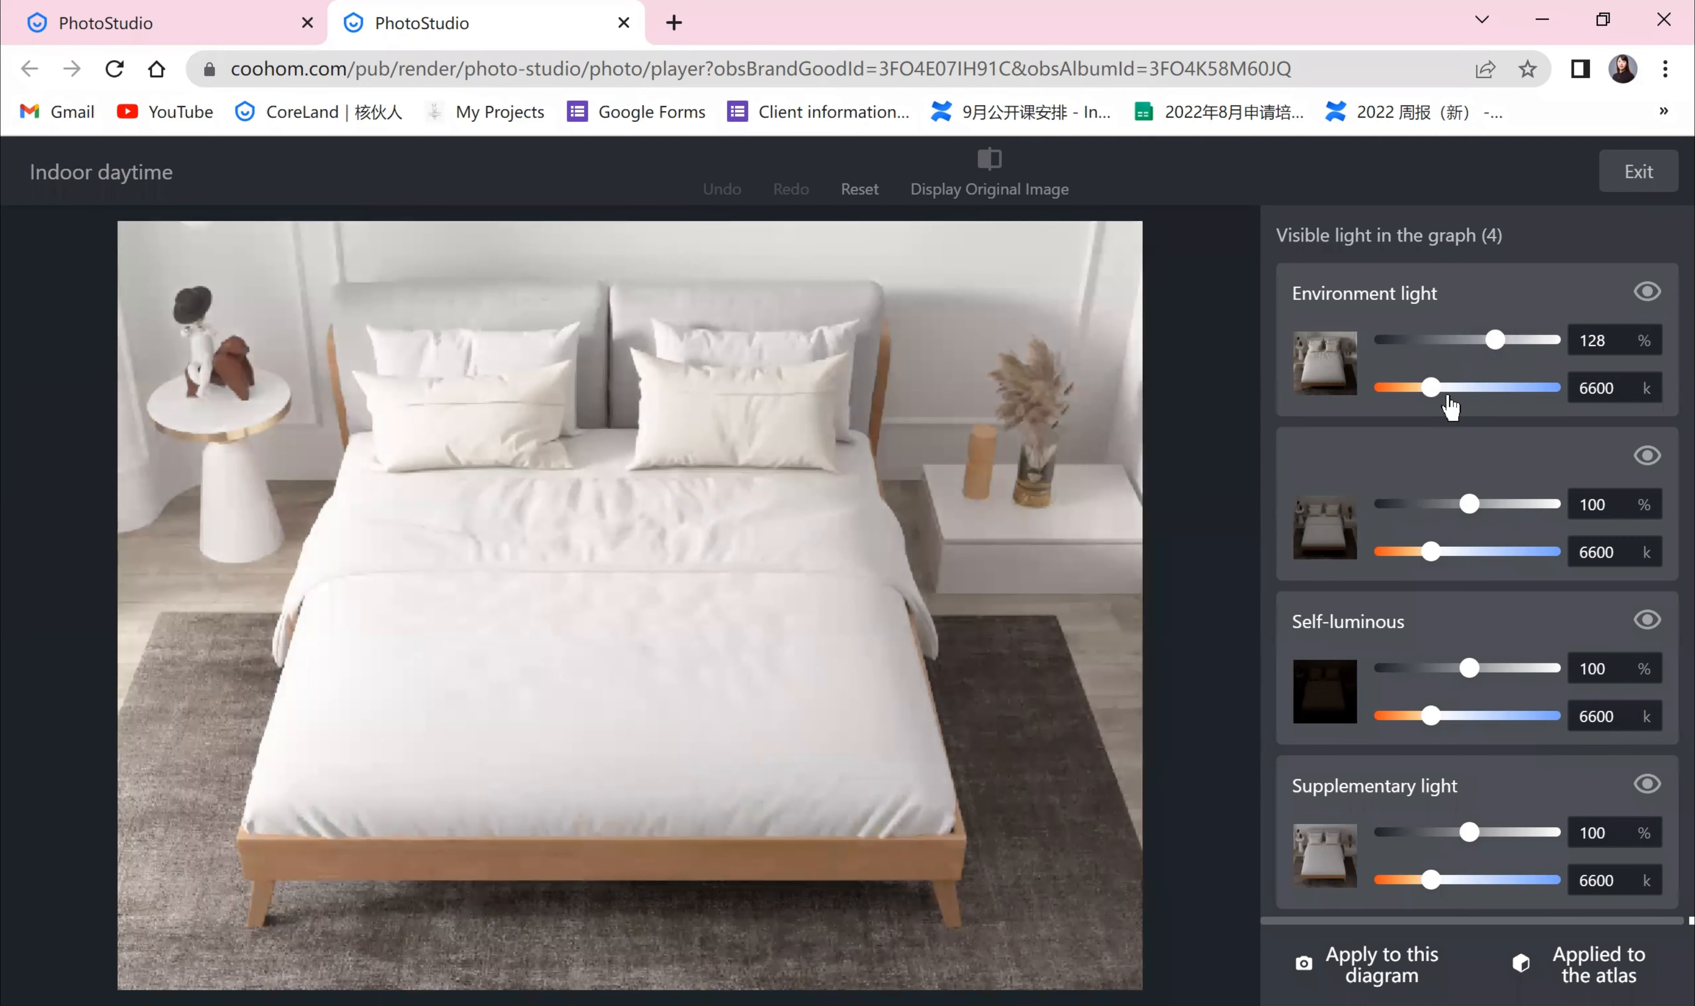
pyautogui.click(1403, 397)
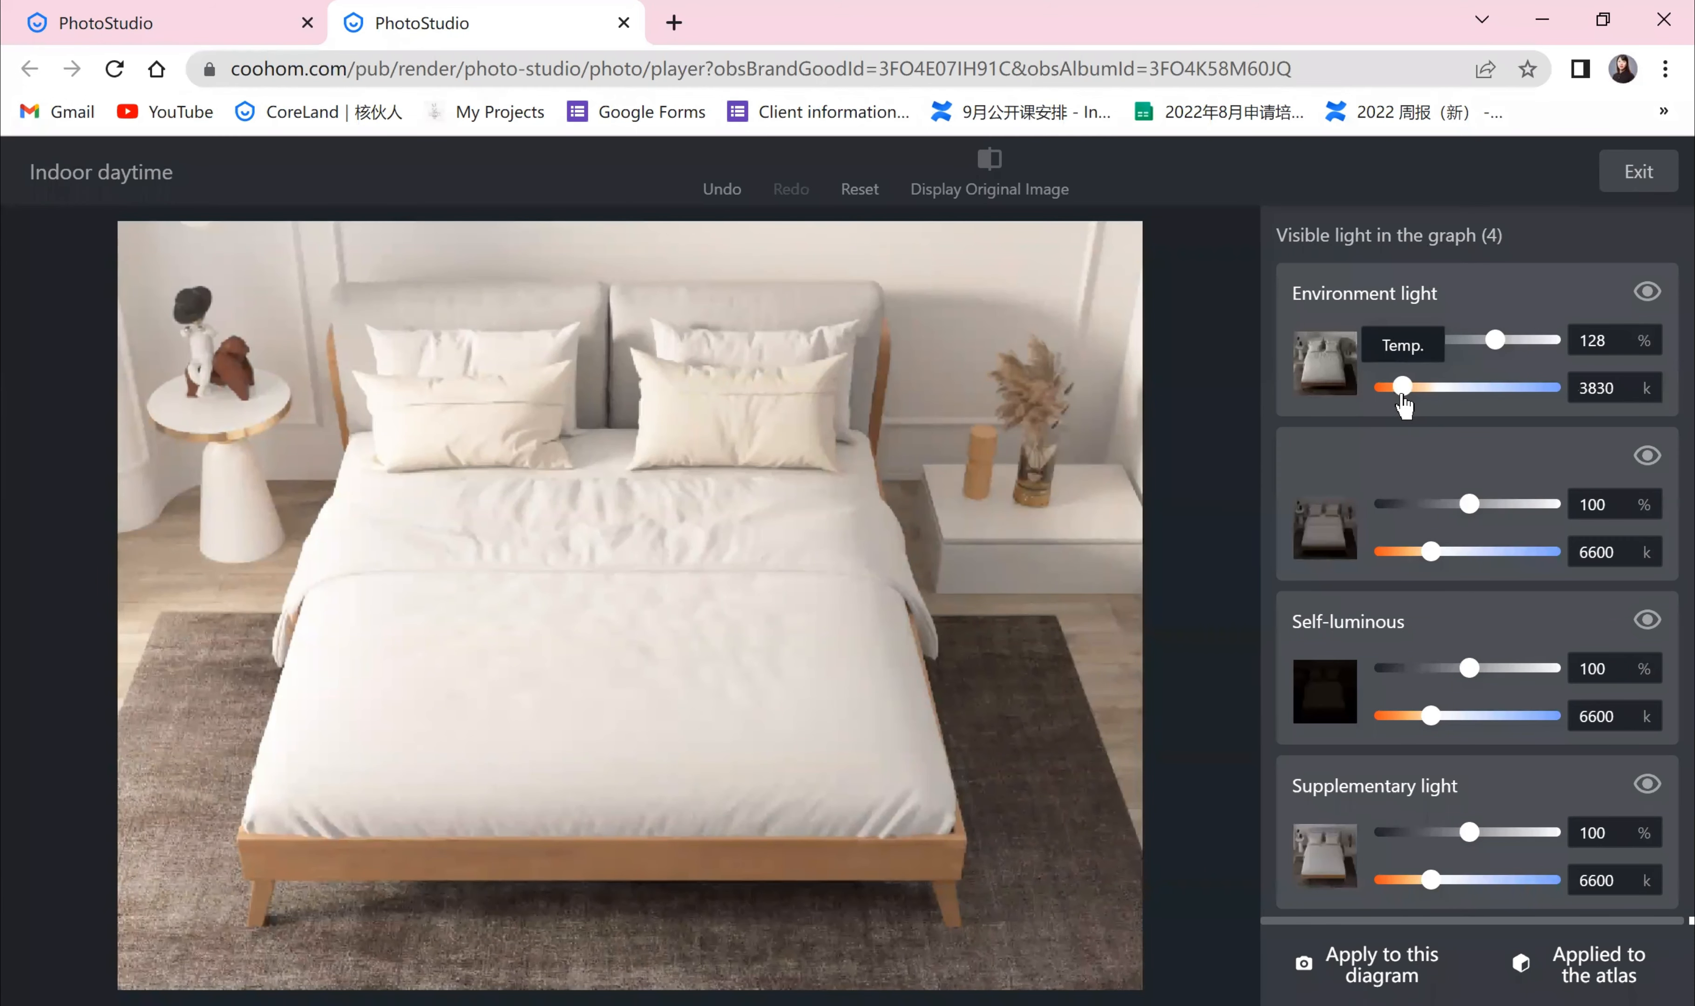
pyautogui.moveTo(1494, 352); pyautogui.dragTo(1491, 357)
pyautogui.moveTo(1403, 389); pyautogui.dragTo(1405, 387)
pyautogui.moveTo(1491, 342); pyautogui.dragTo(1488, 344)
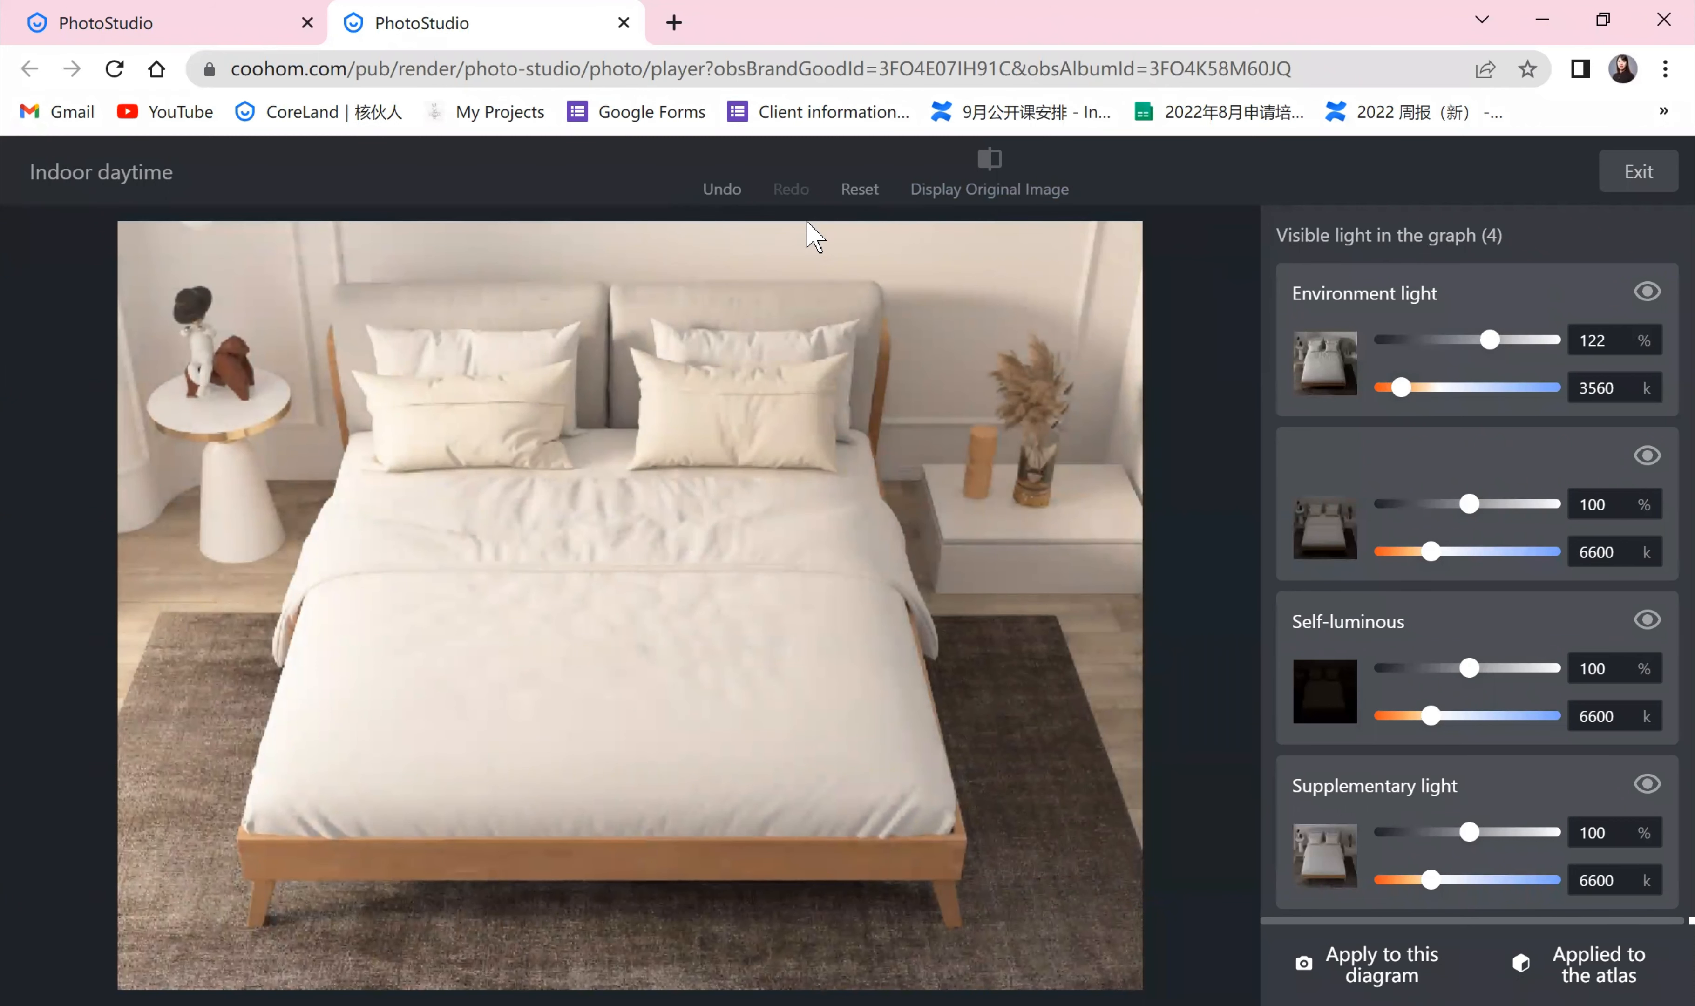
pyautogui.click(859, 189)
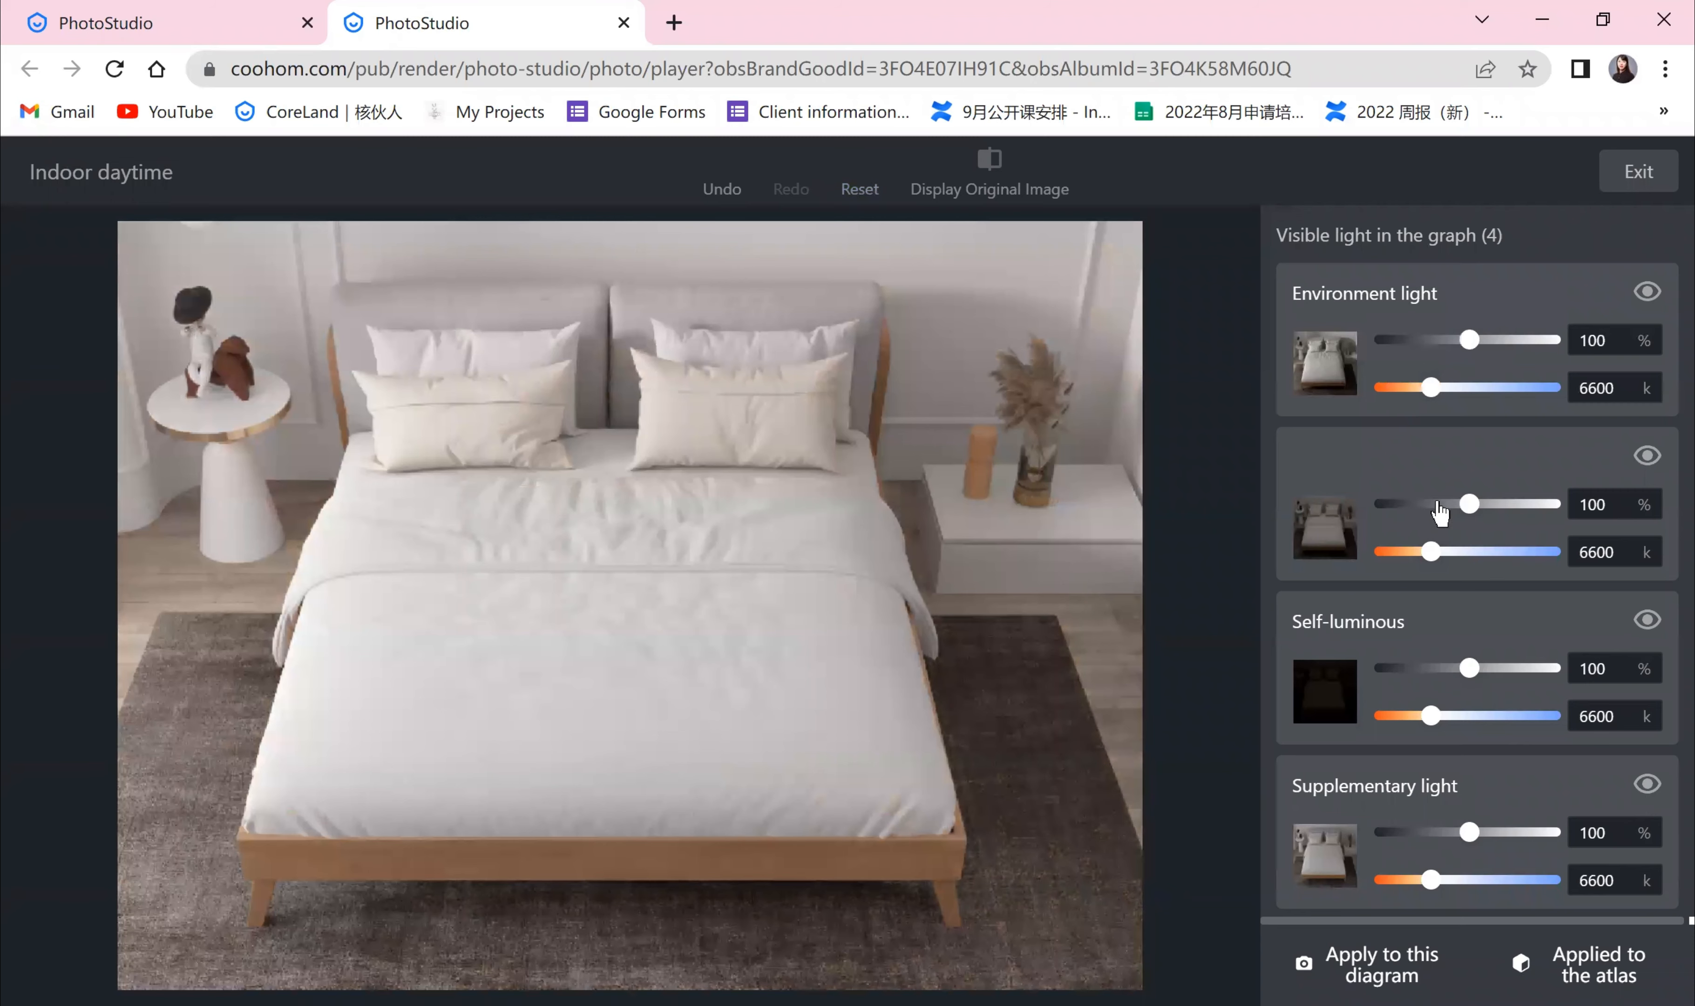
# Step: Lower the second light to 55% and raise the self-luminous light to 149% at 6929 K
pyautogui.moveTo(1469, 511); pyautogui.dragTo(1428, 512)
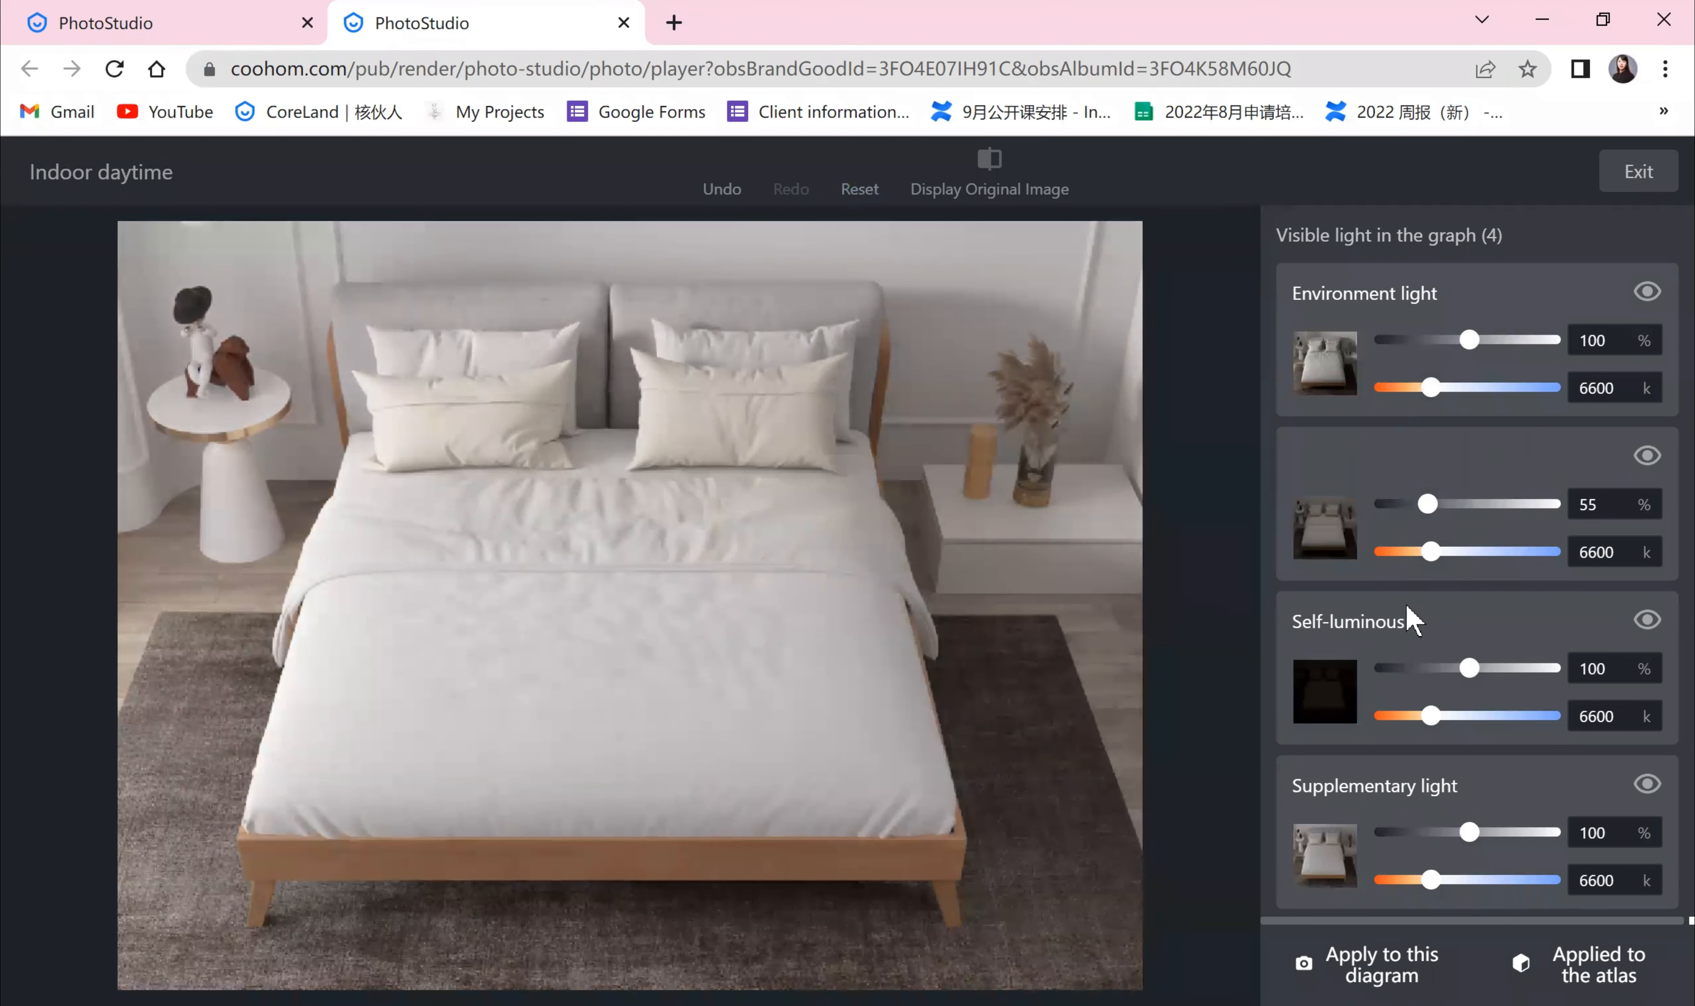
pyautogui.moveTo(1467, 668)
pyautogui.mouseDown()
pyautogui.moveTo(1502, 700)
pyautogui.moveTo(1541, 702)
pyautogui.moveTo(1497, 668)
pyautogui.mouseUp()
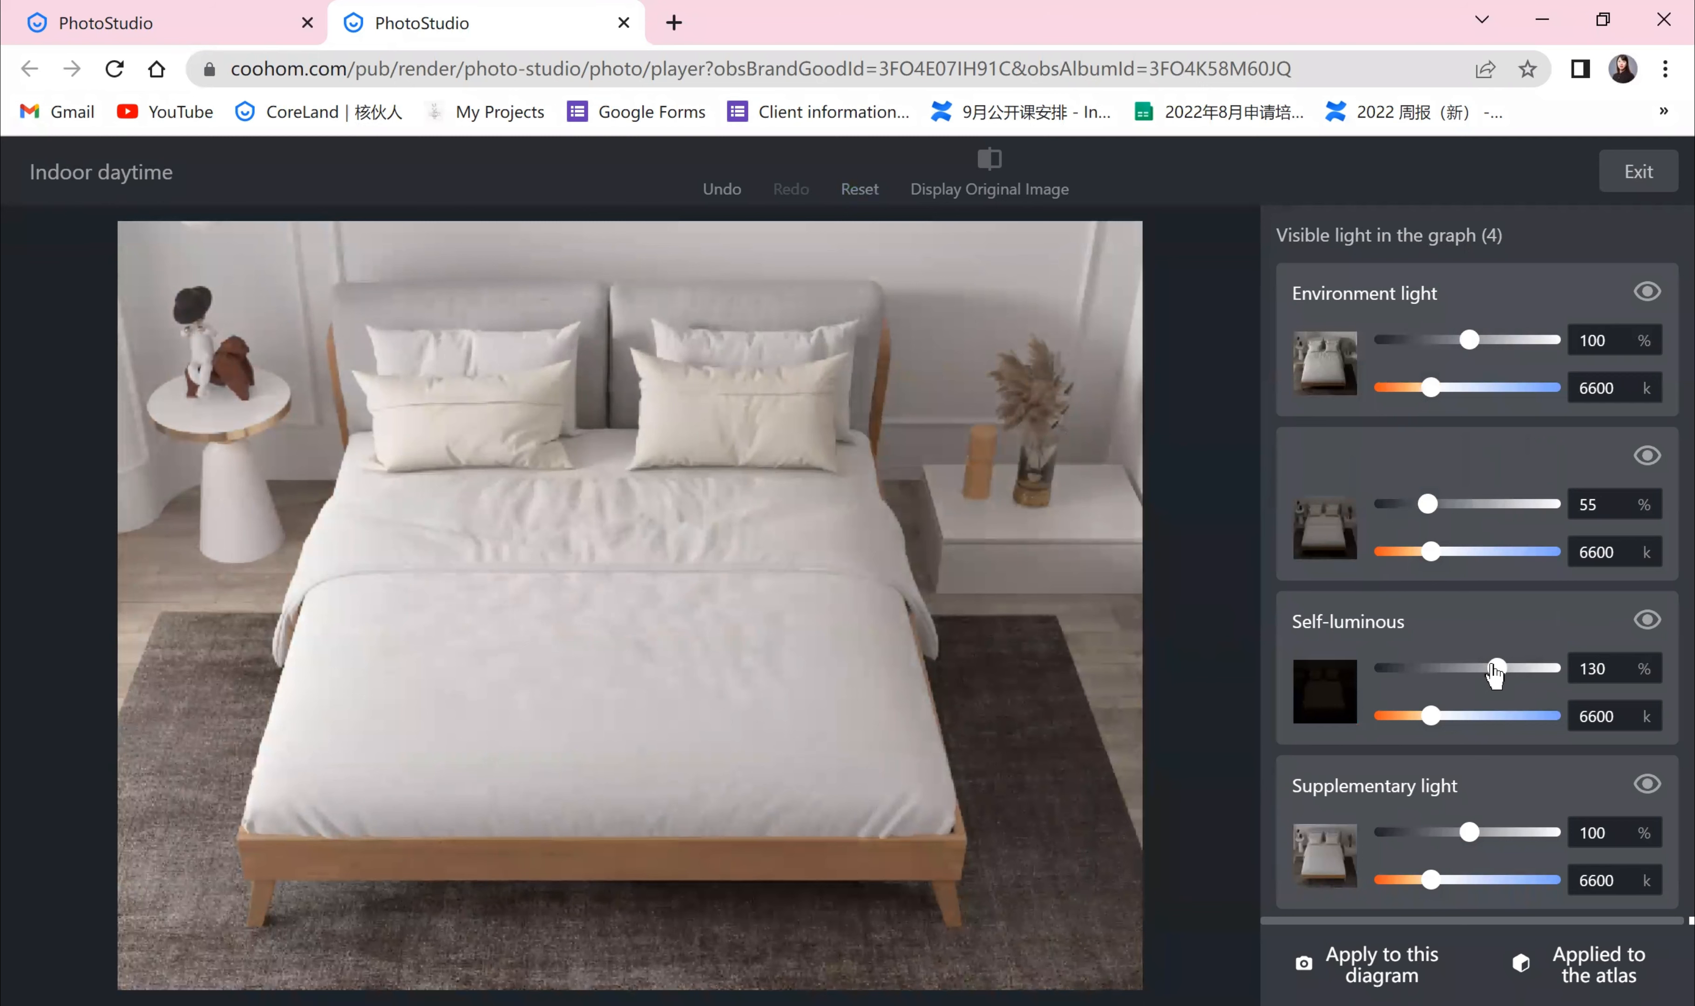
pyautogui.moveTo(1496, 667); pyautogui.dragTo(1515, 668)
pyautogui.moveTo(1430, 716)
pyautogui.mouseDown()
pyautogui.moveTo(1388, 716)
pyautogui.moveTo(1407, 716)
pyautogui.mouseUp()
pyautogui.click(1432, 717)
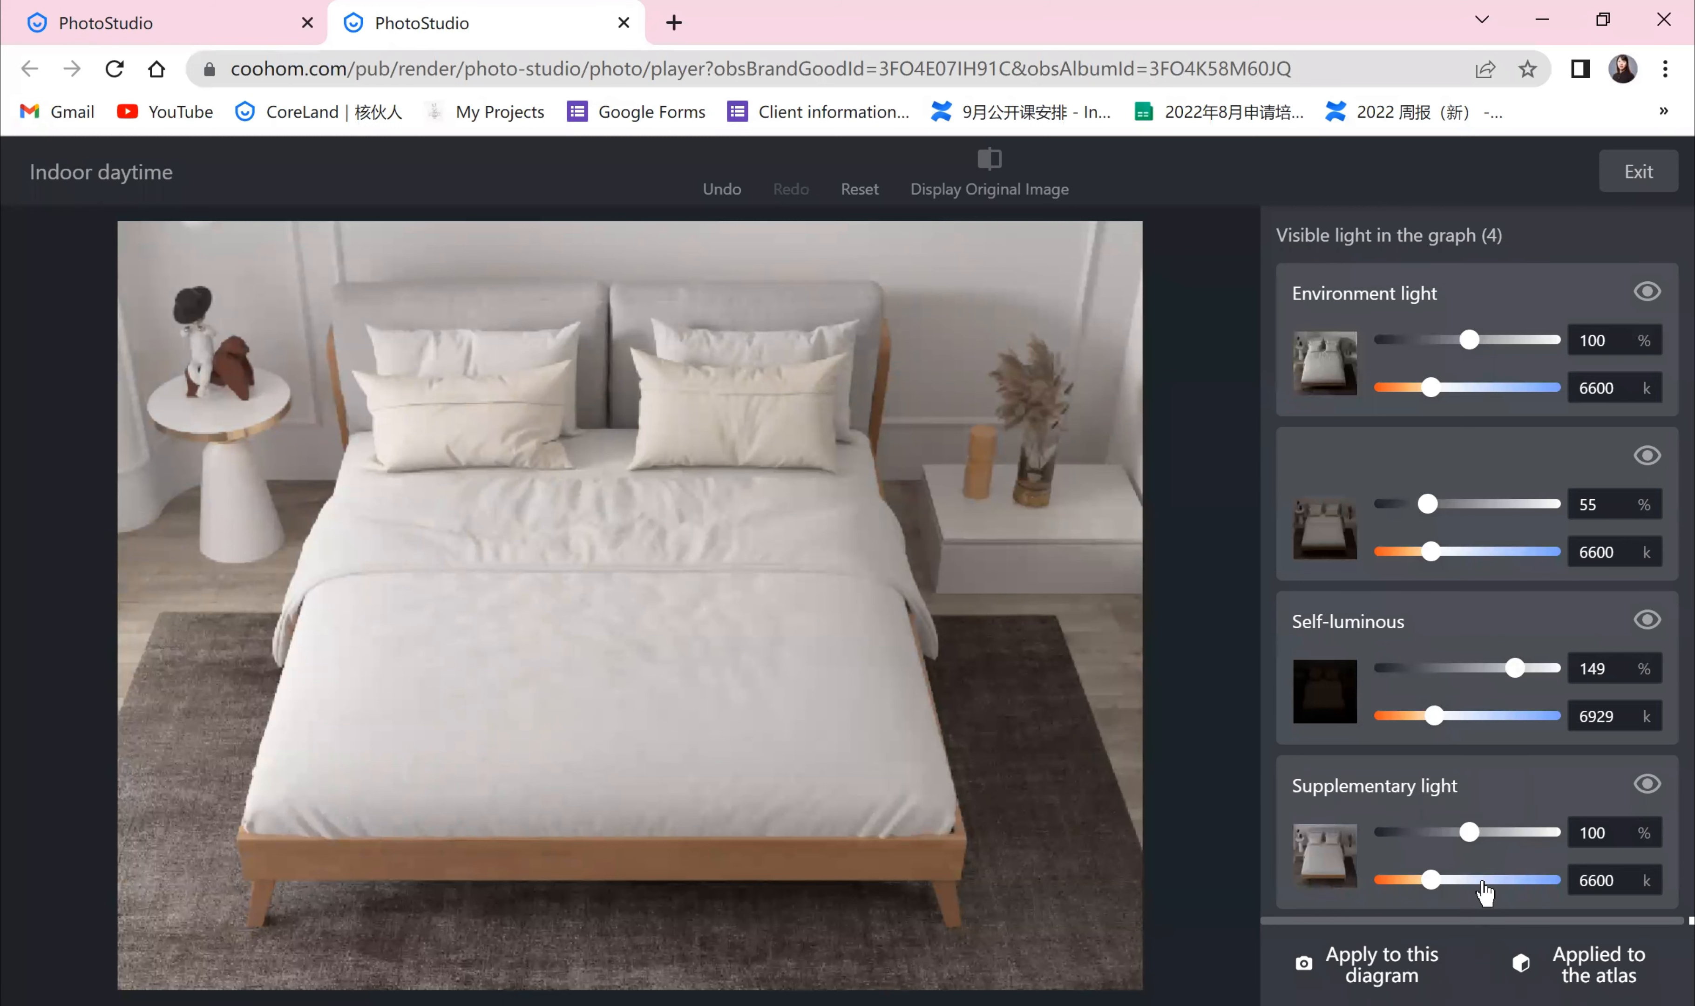
# Step: Set the supplementary light to 129% and 7064 K, then exit real-time tuning
pyautogui.moveTo(1476, 841); pyautogui.dragTo(1502, 853)
pyautogui.moveTo(1382, 887); pyautogui.dragTo(1497, 851)
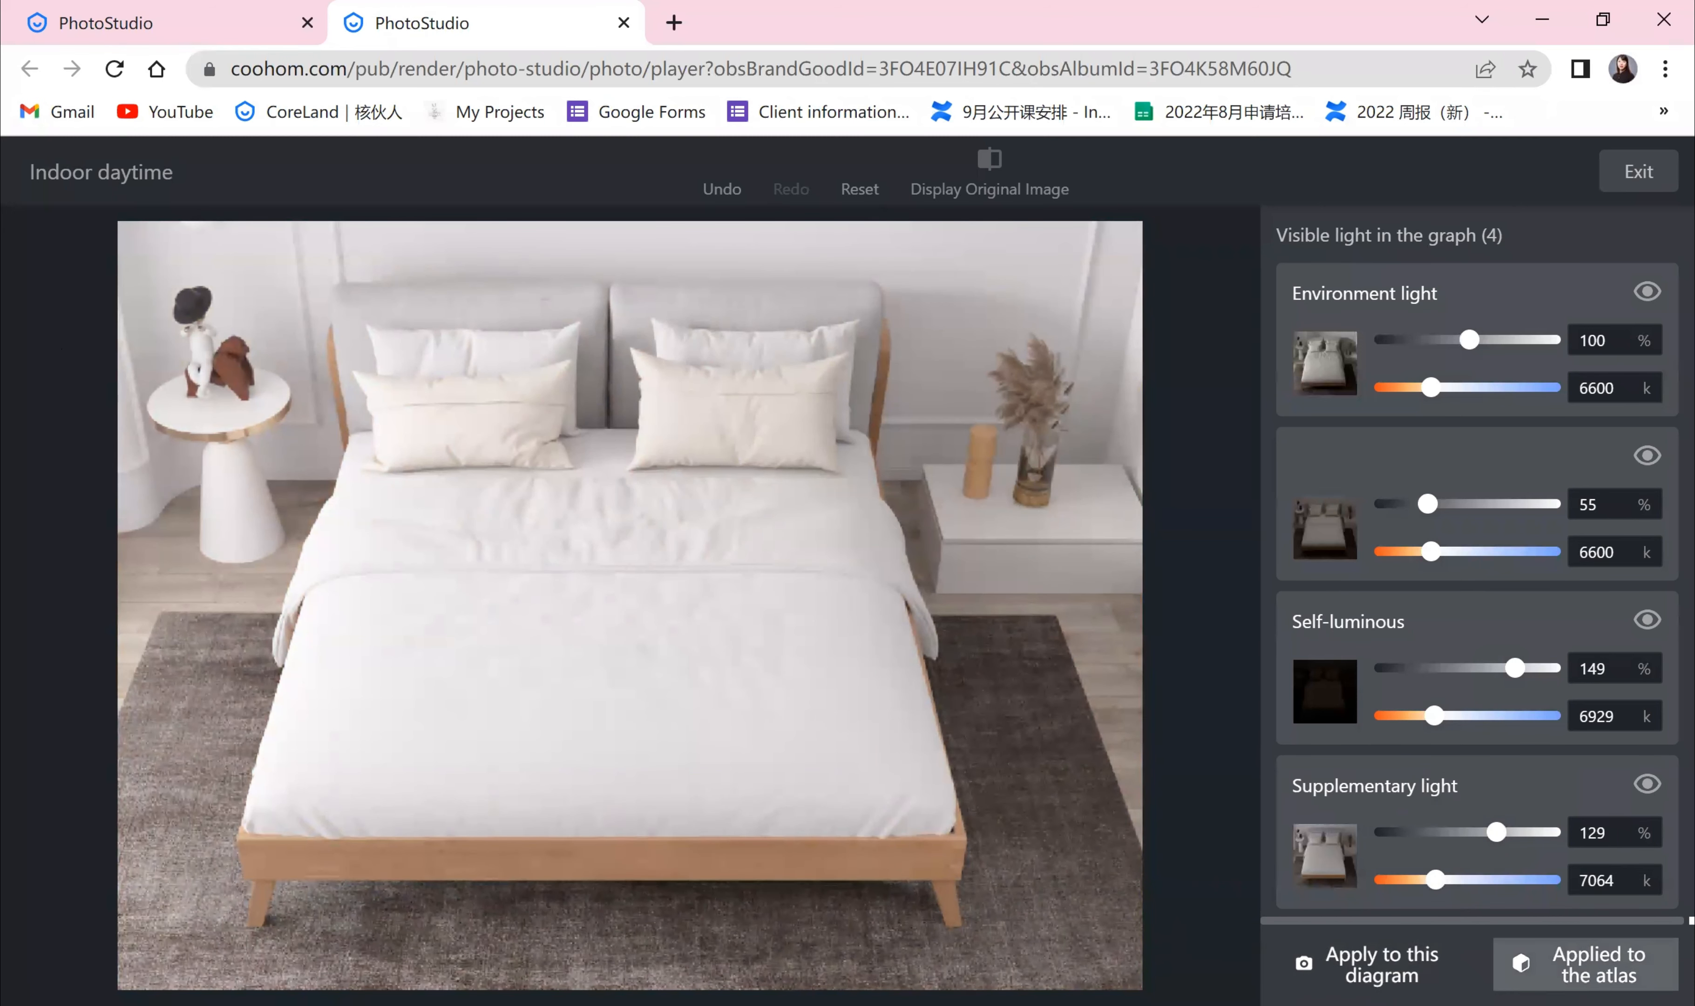
pyautogui.click(1647, 191)
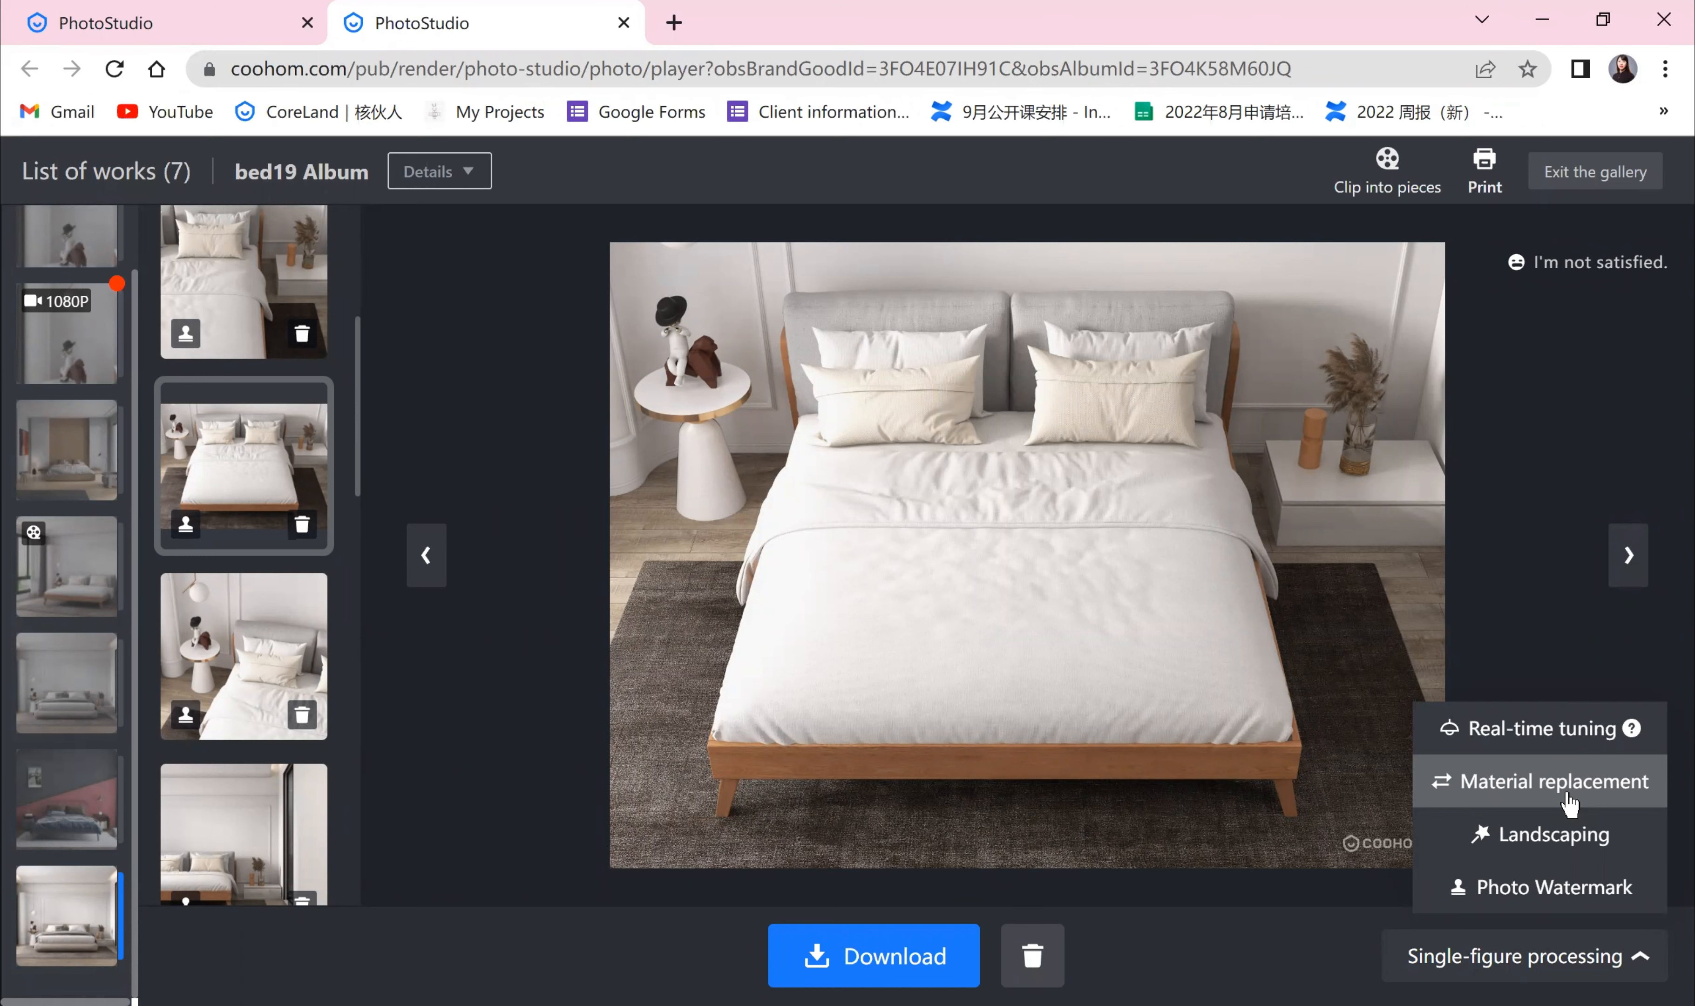
# Step: Open material replacement for the photo and apply the yellow linen fabric to the bed's duvet
pyautogui.click(1575, 784)
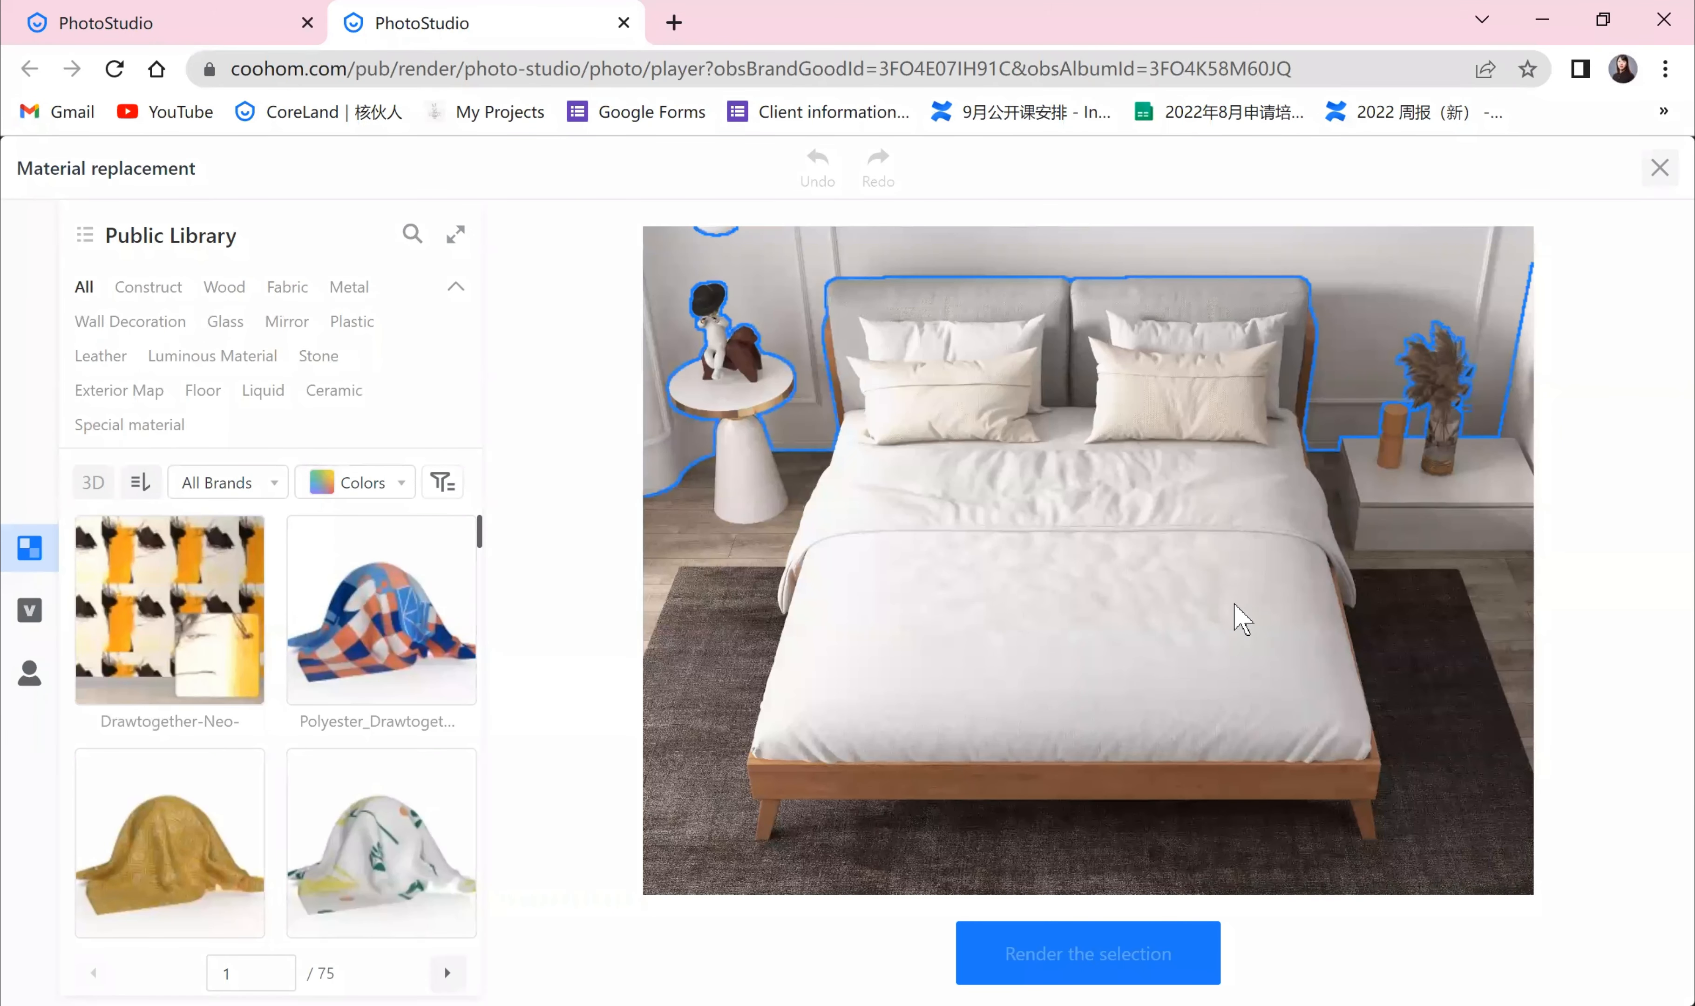
pyautogui.click(981, 616)
pyautogui.click(169, 843)
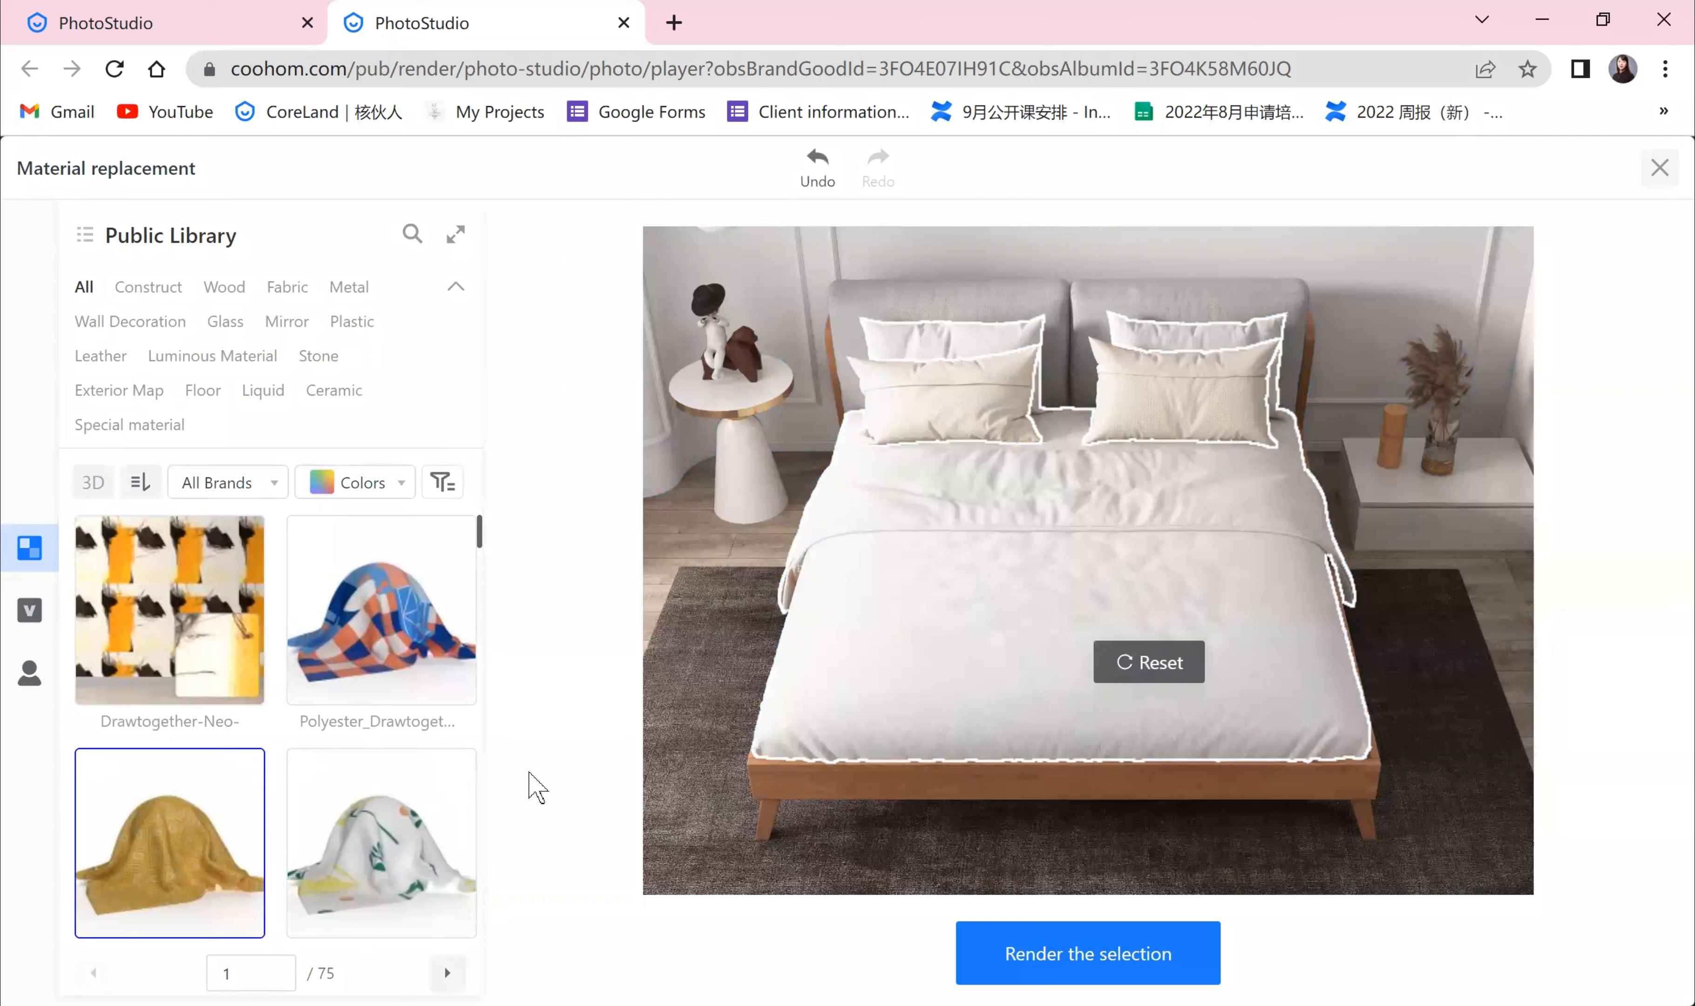
# Step: Try the Polyester_Drawtogether fabric on the duvet, undo it, and close material replacement
pyautogui.click(348, 631)
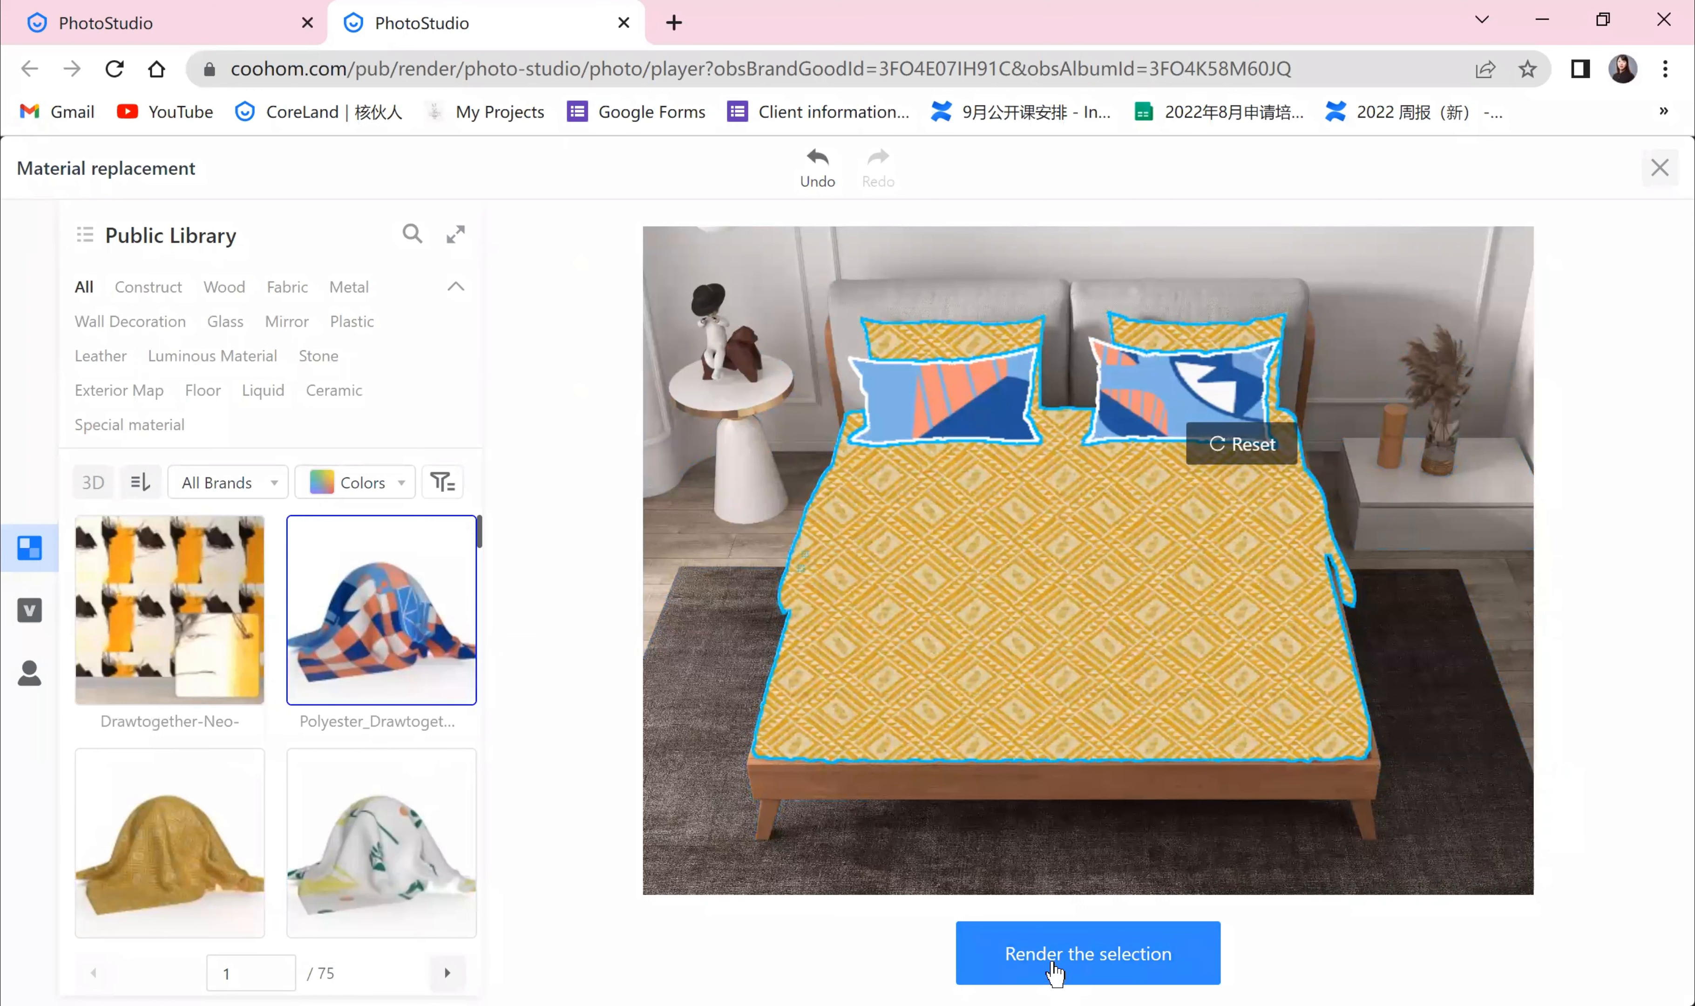
pyautogui.click(818, 165)
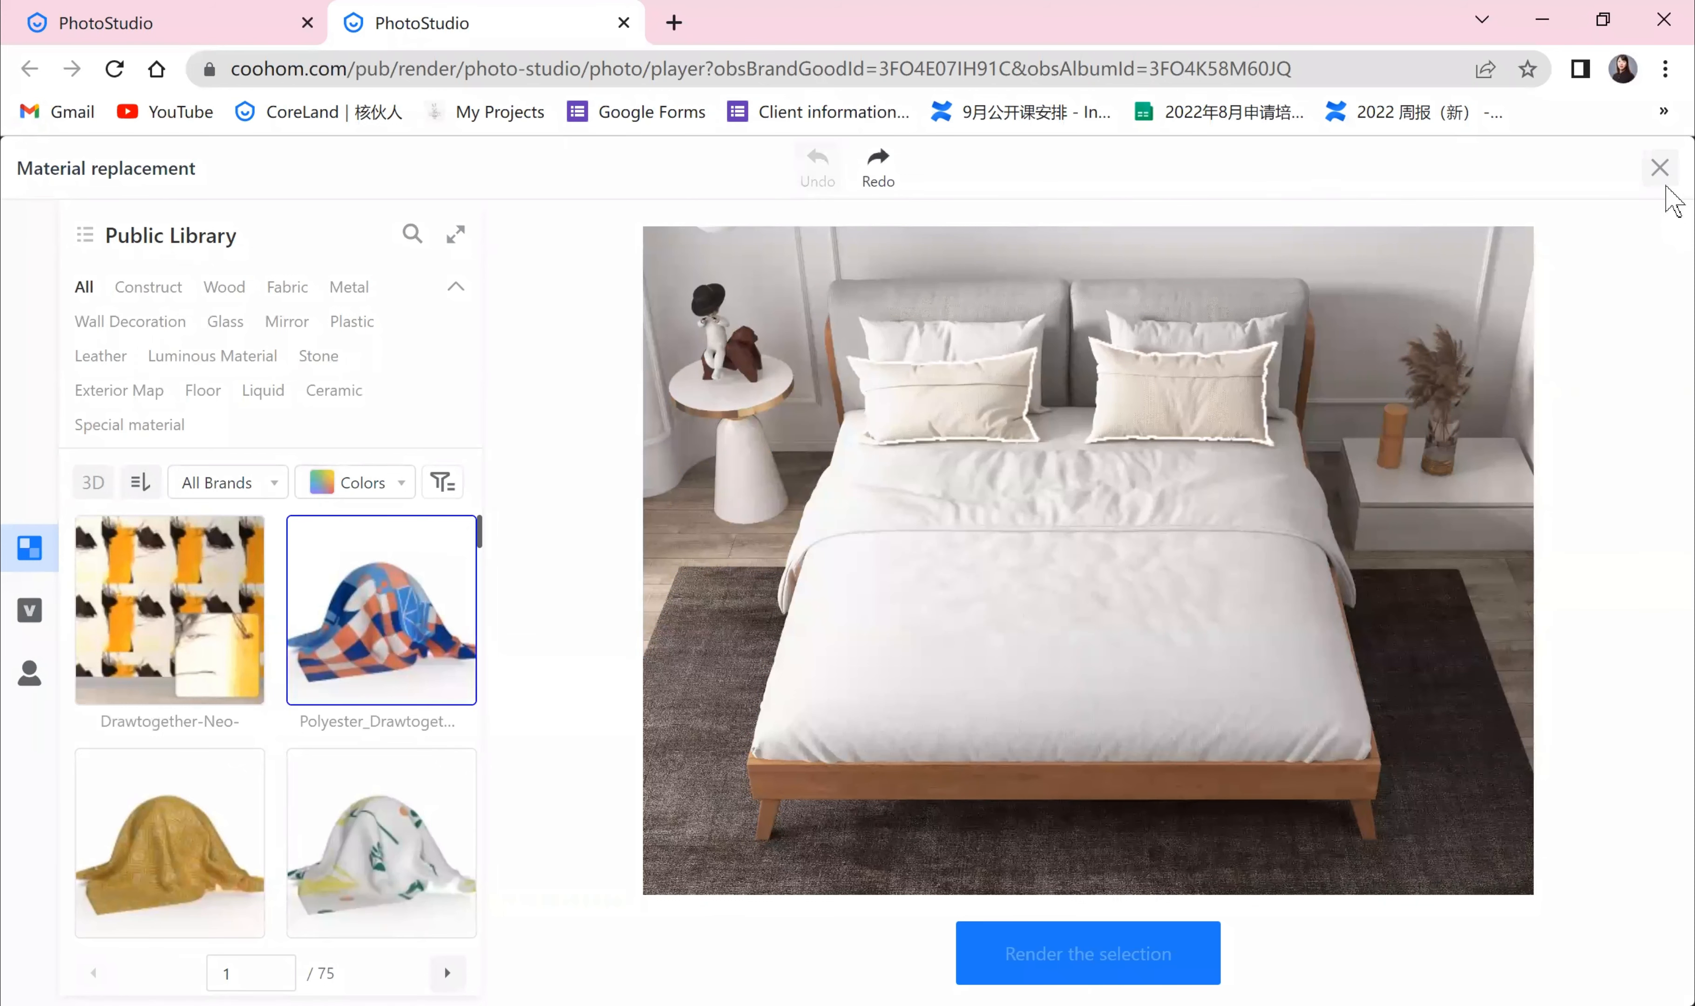
pyautogui.click(1659, 167)
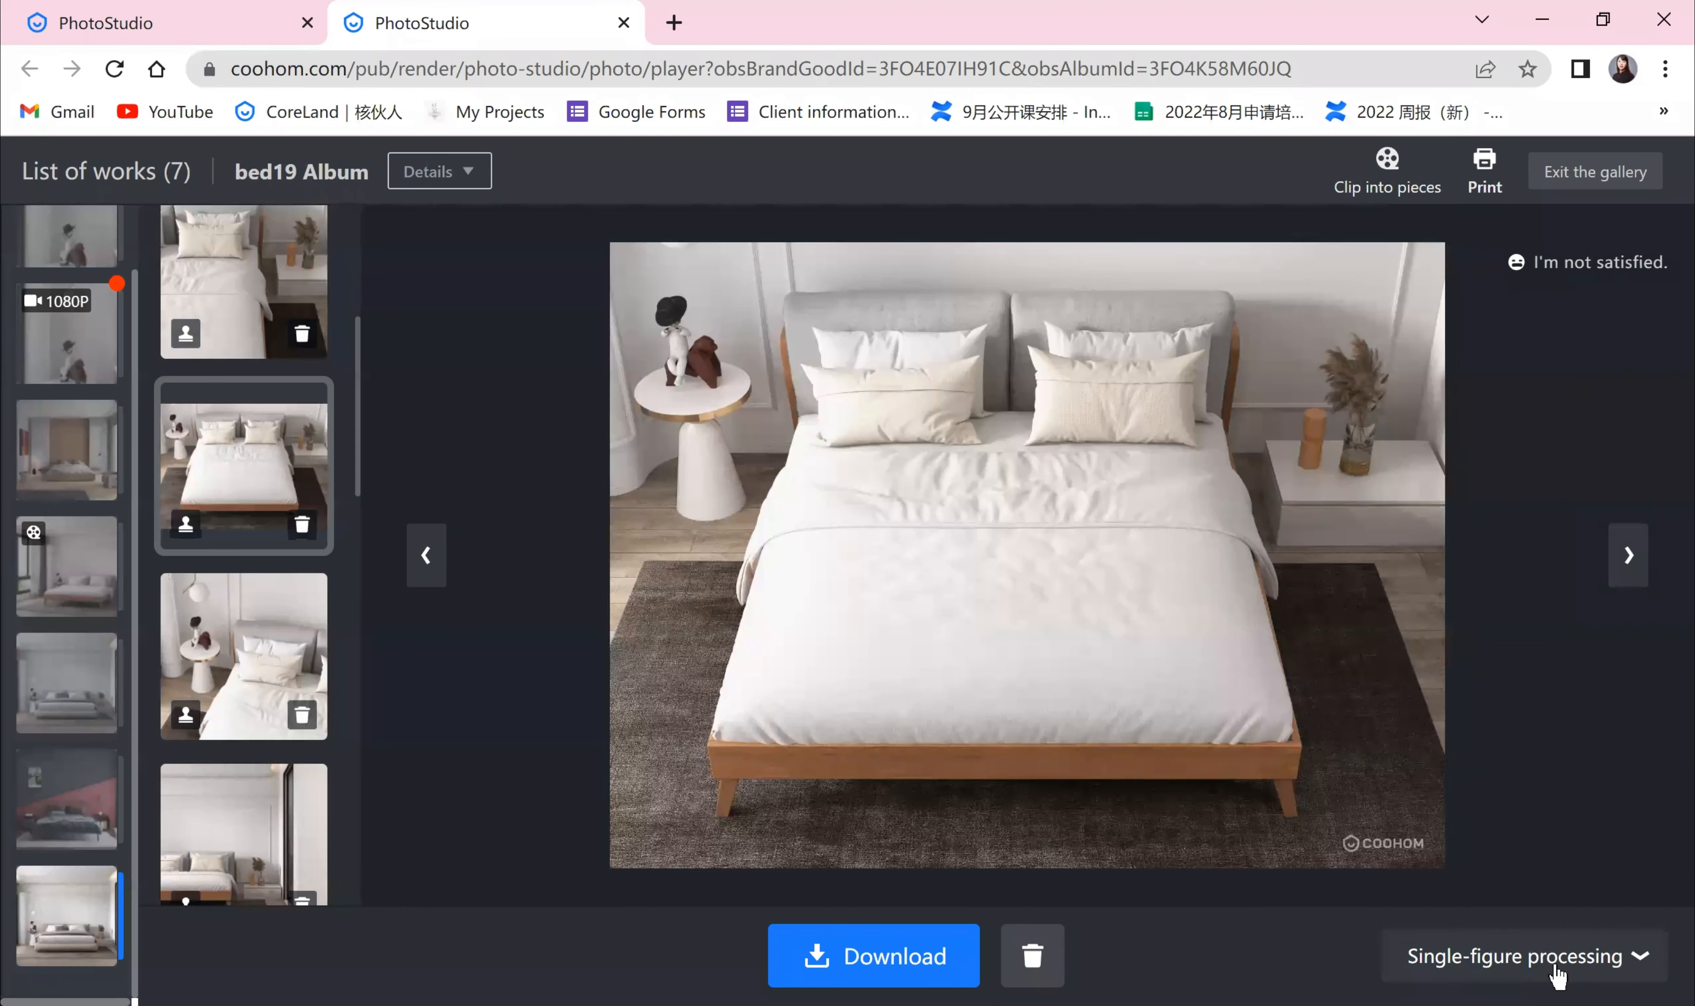
# Step: Open the picture beautification editor and browse its adjustment, filter, aspect and effect options before leaving it
pyautogui.click(1558, 974)
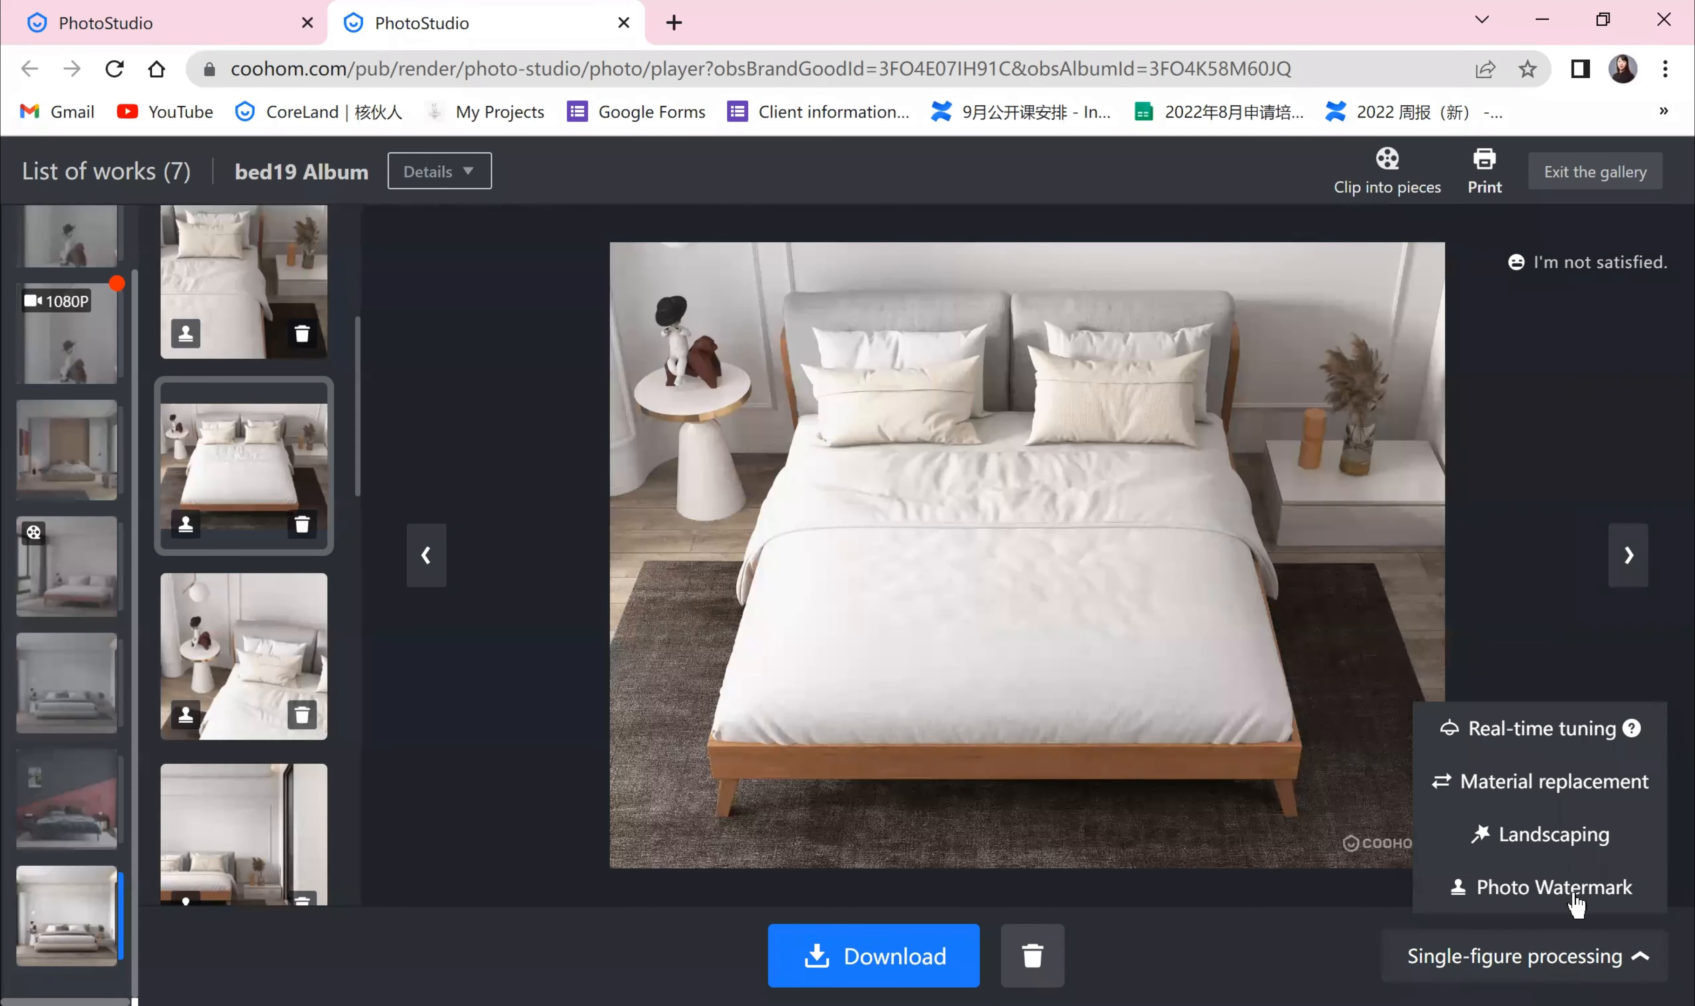
pyautogui.click(1577, 853)
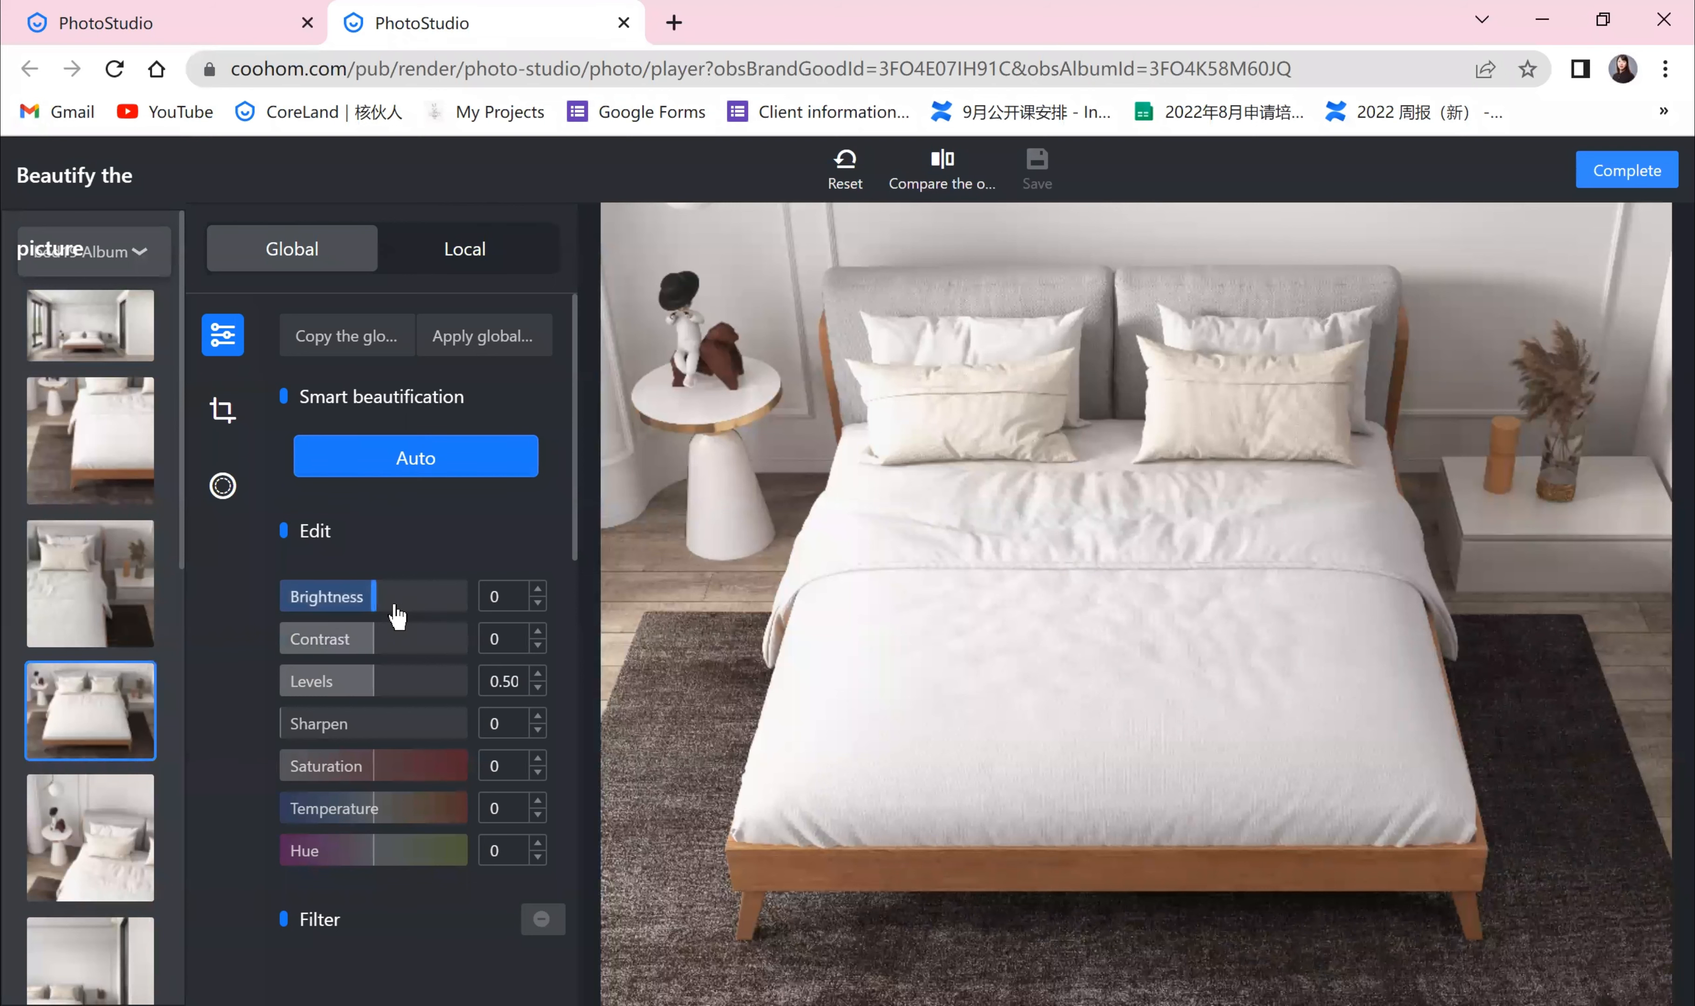
pyautogui.scroll(-2, 399, 632)
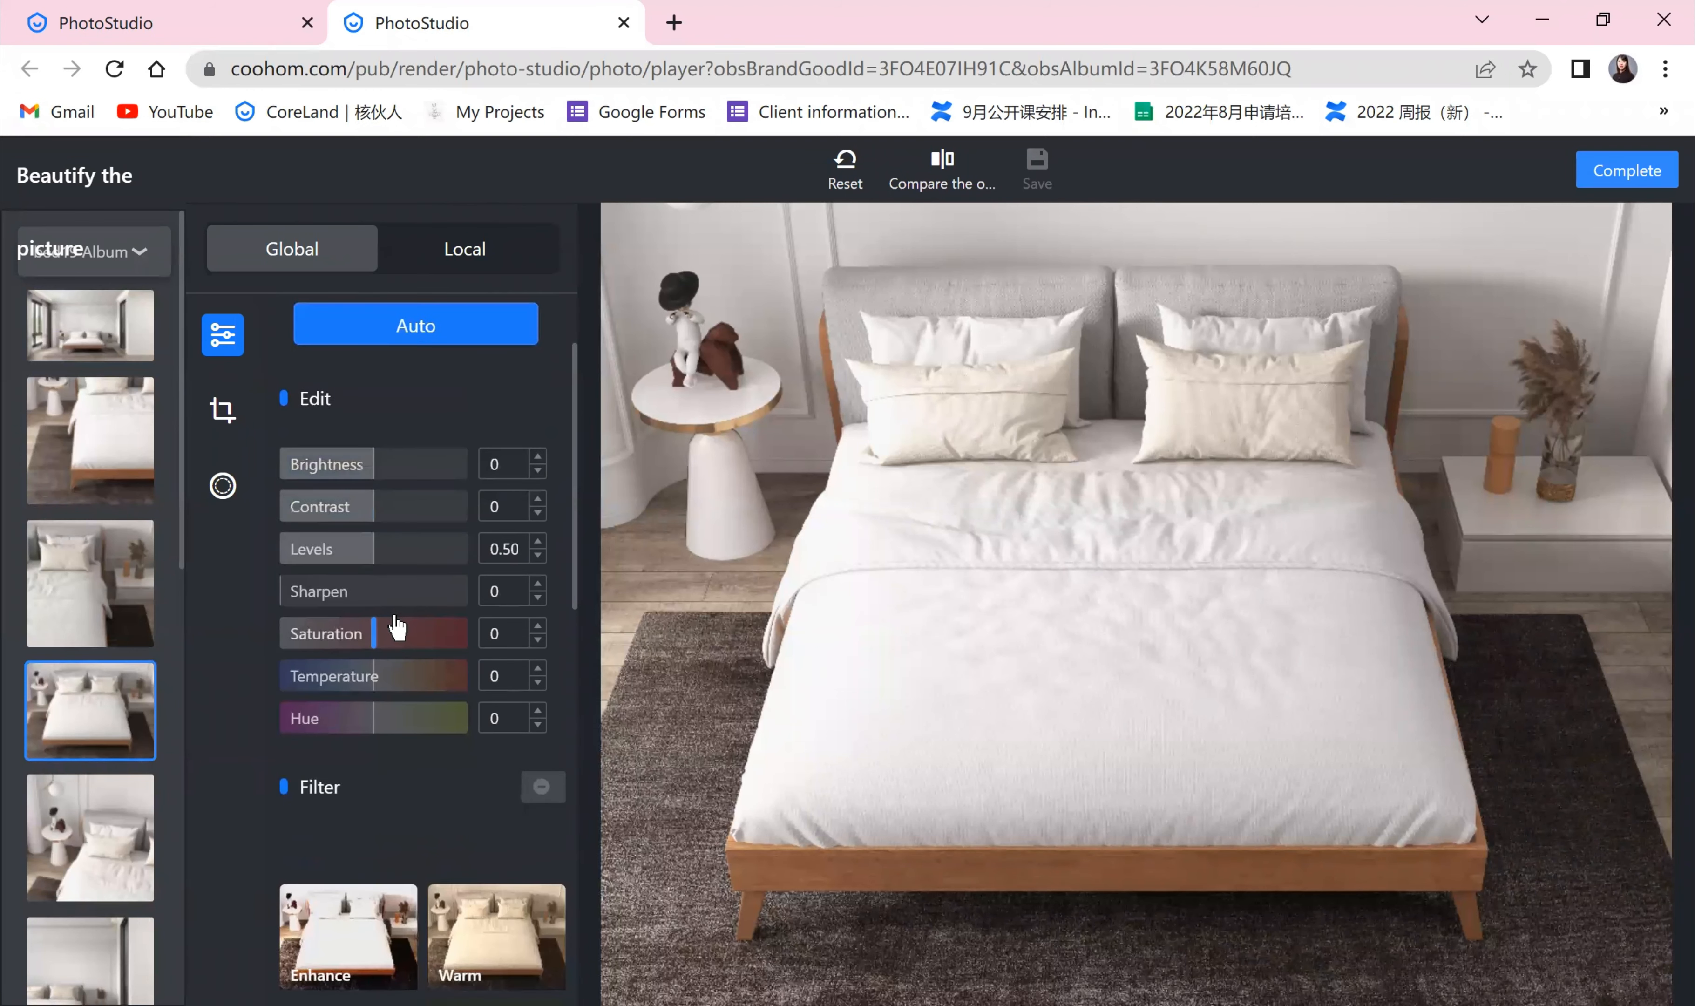
pyautogui.scroll(1, 395, 616)
pyautogui.scroll(-5, 396, 681)
pyautogui.scroll(-5, 395, 681)
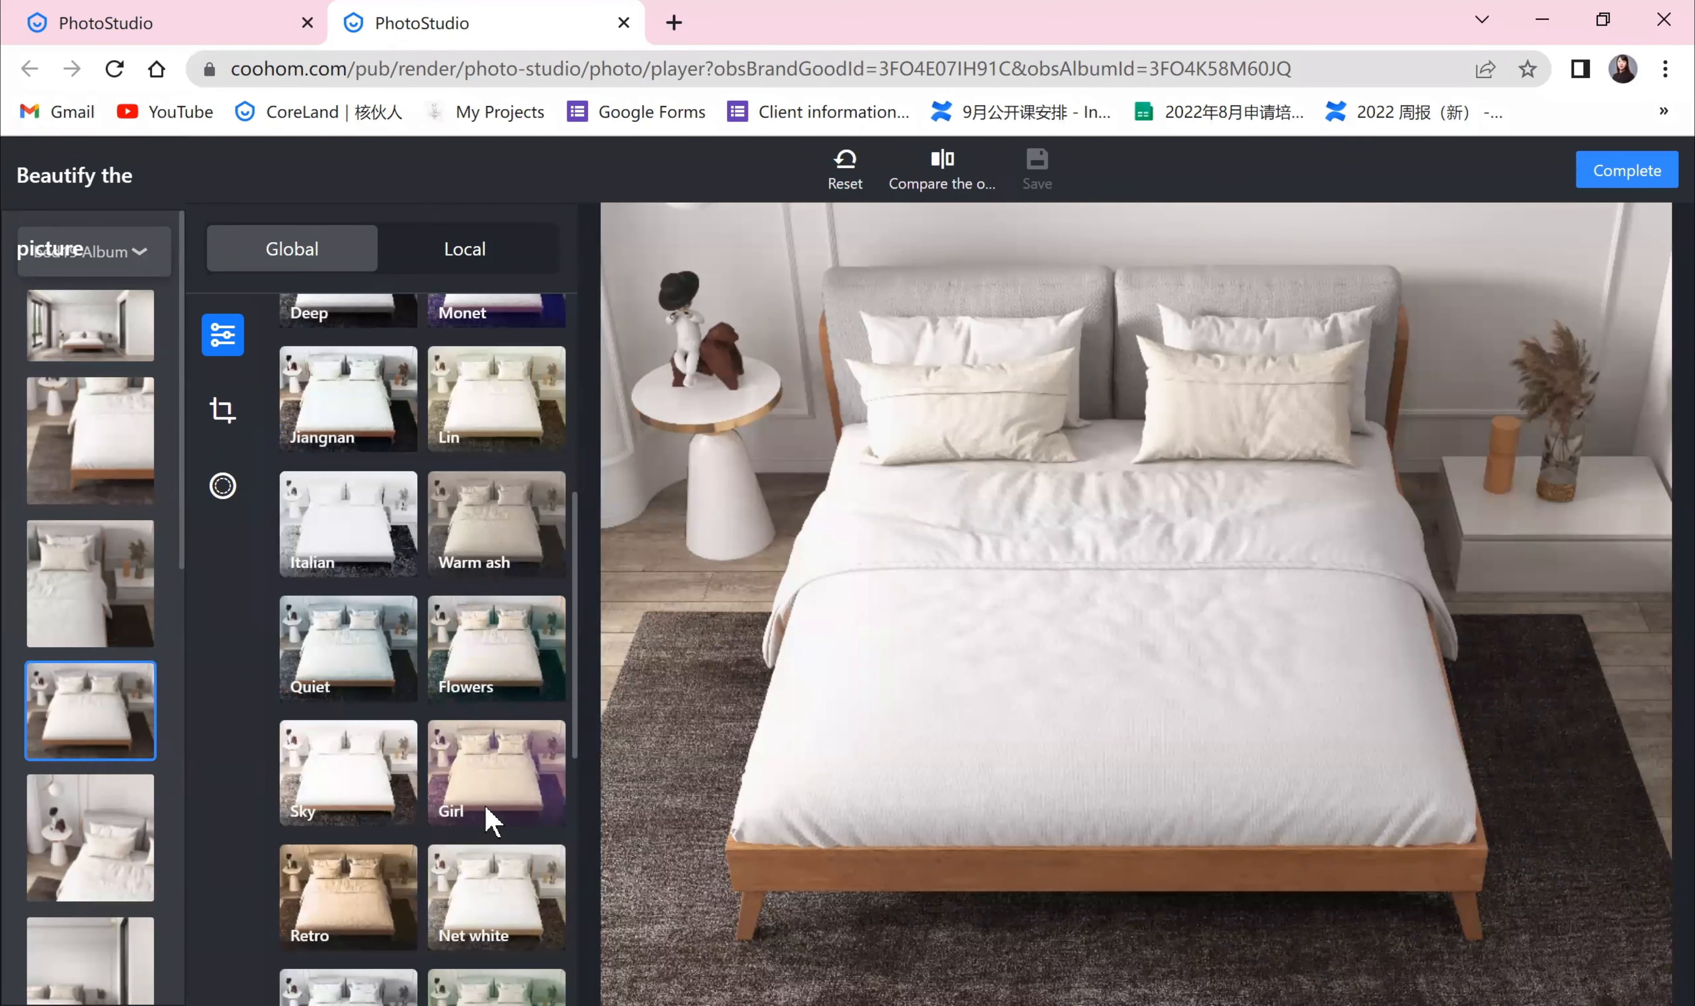
pyautogui.click(222, 486)
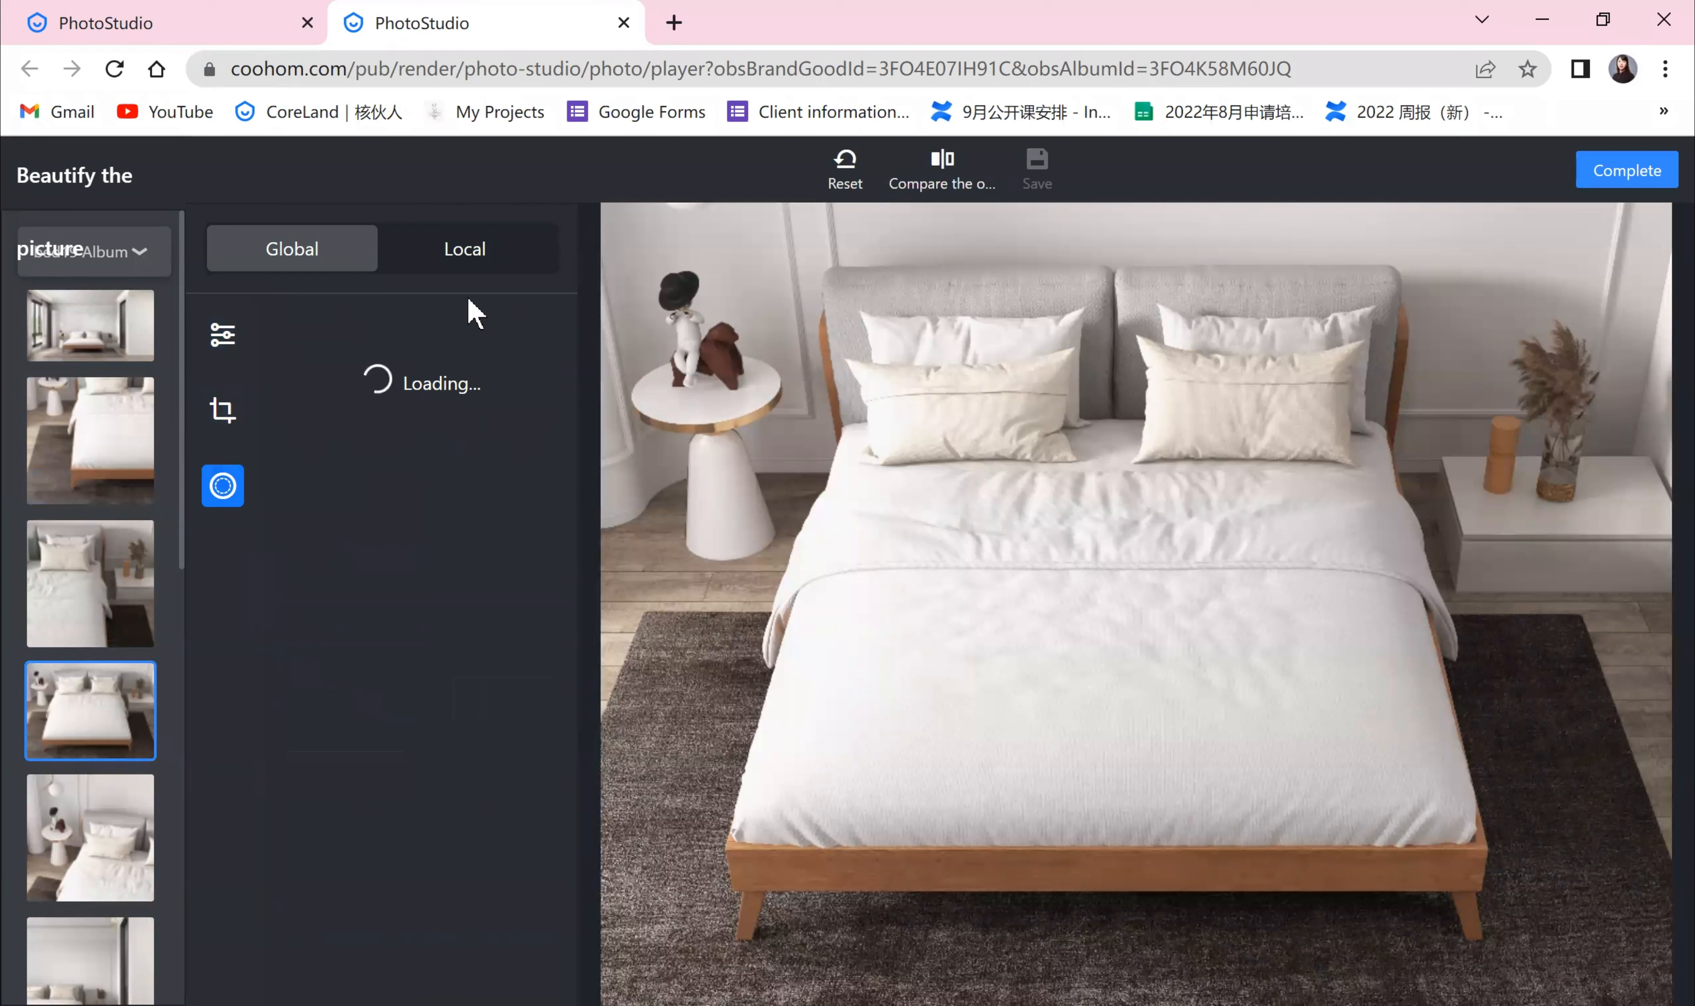
pyautogui.click(233, 342)
pyautogui.click(222, 410)
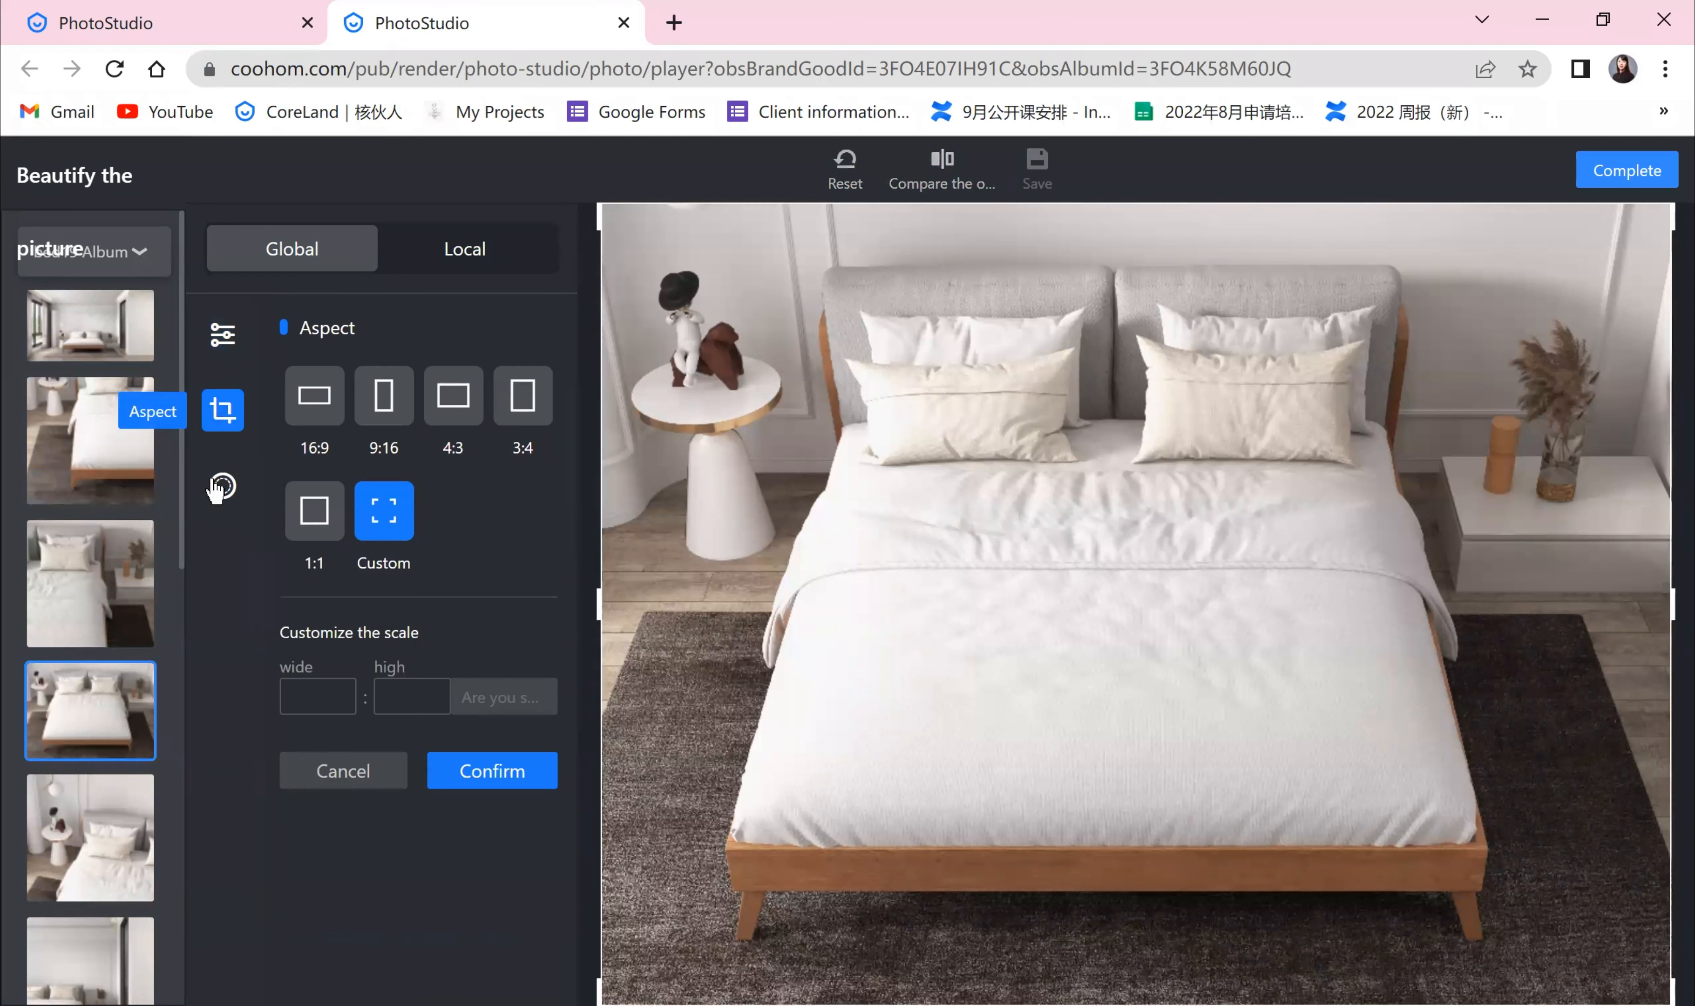
pyautogui.click(228, 344)
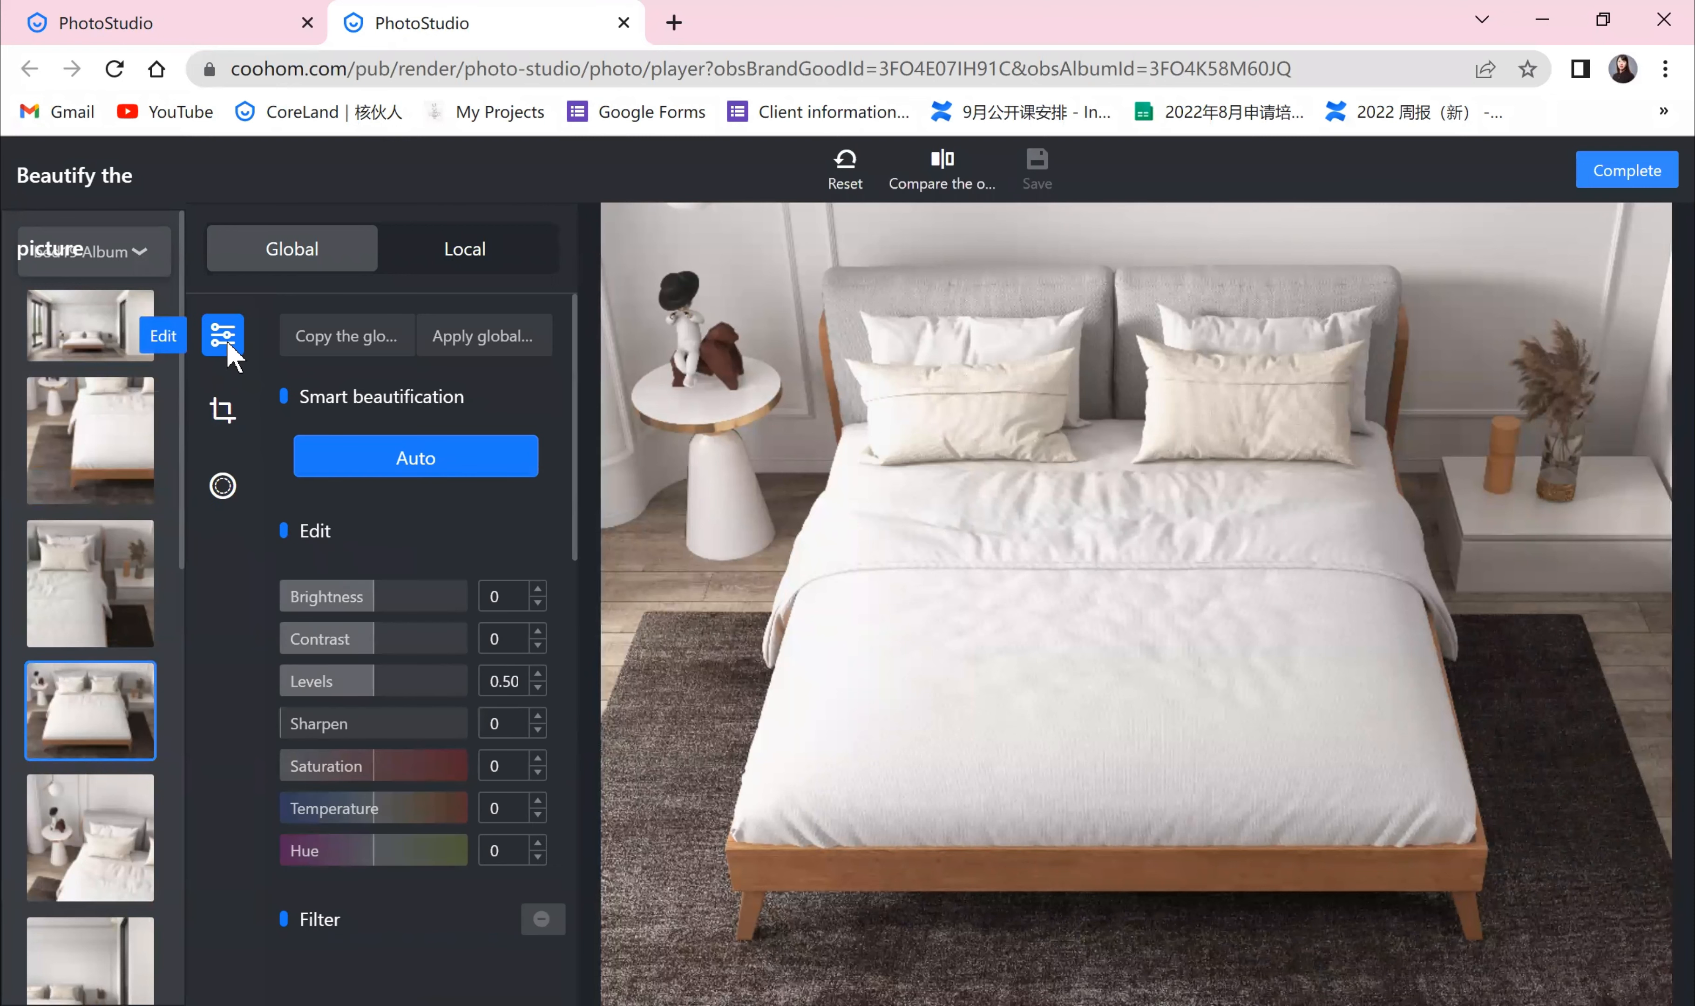
pyautogui.click(1602, 171)
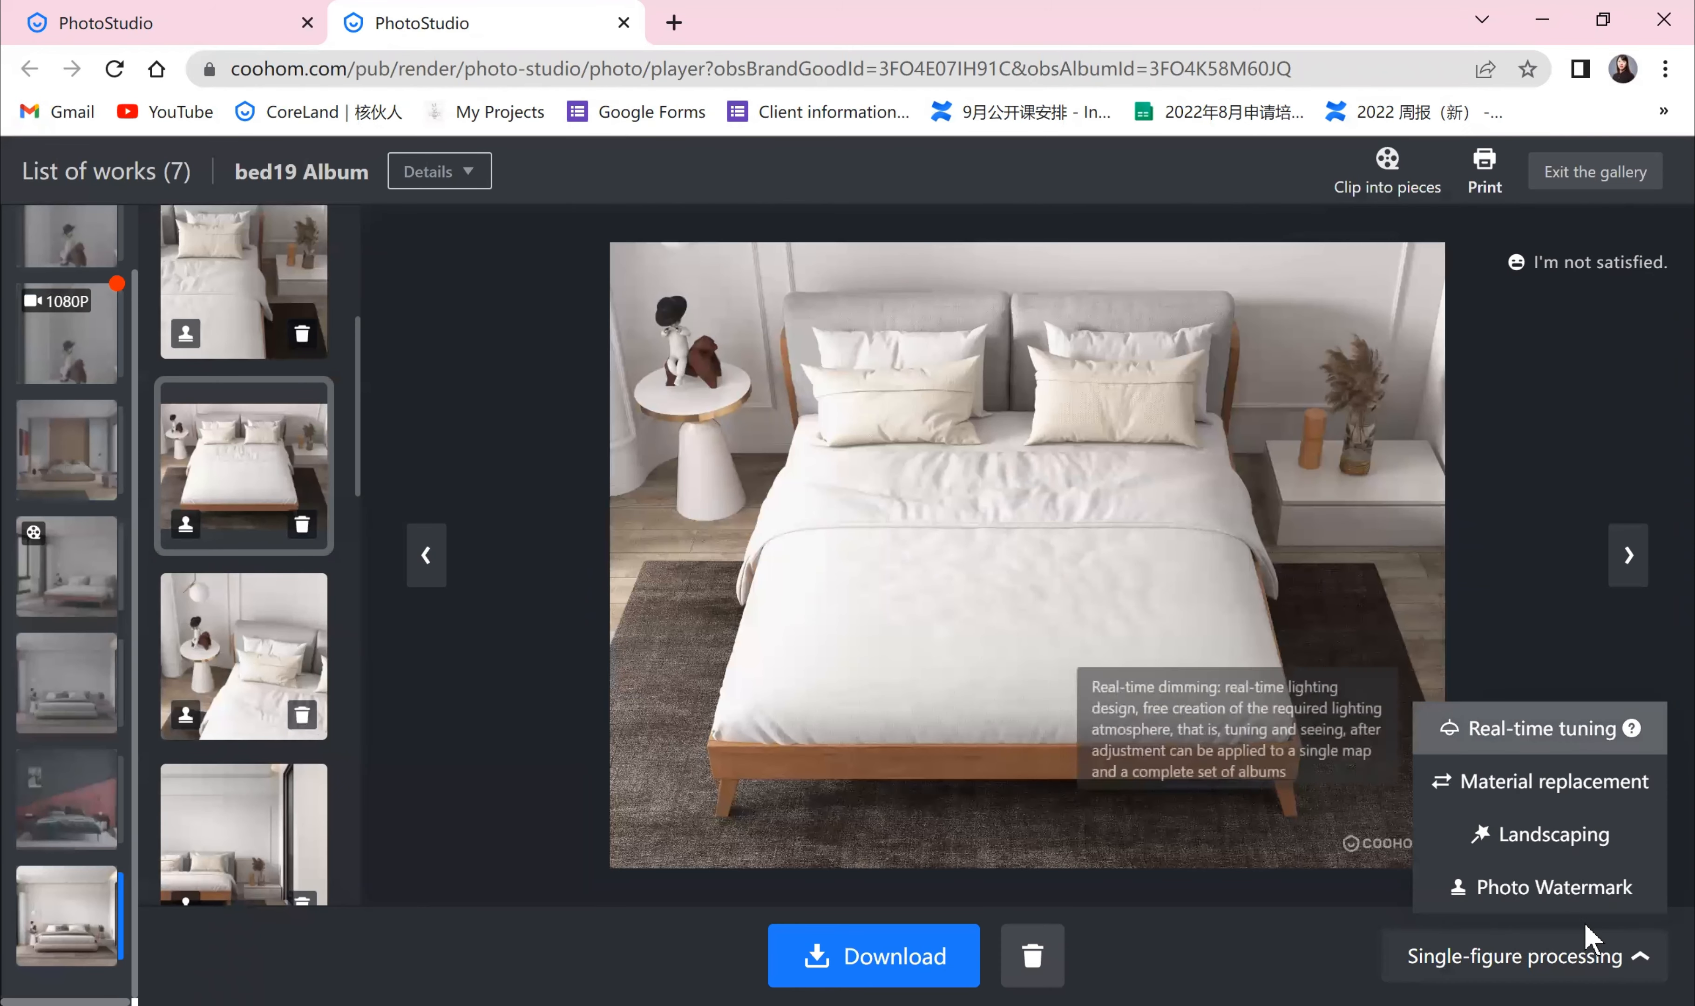
# Step: Add a photo watermark, moving it to the centre of the bed and raising its opacity to maximum
pyautogui.moveTo(1599, 966)
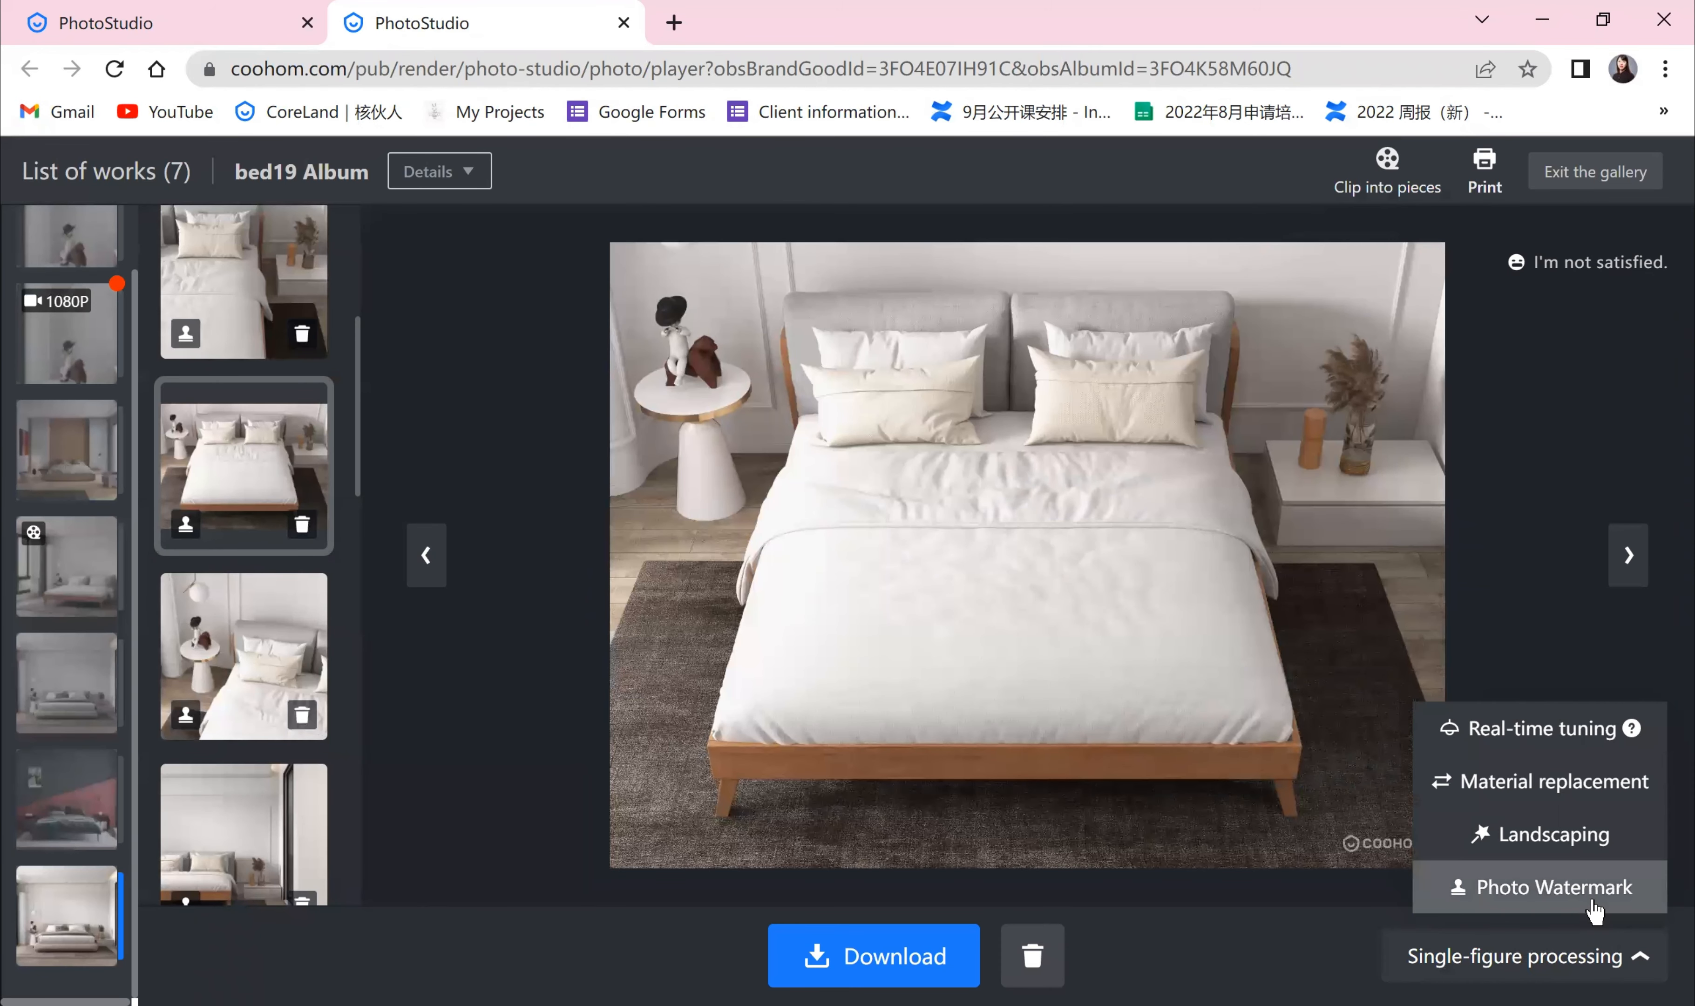
pyautogui.click(1568, 891)
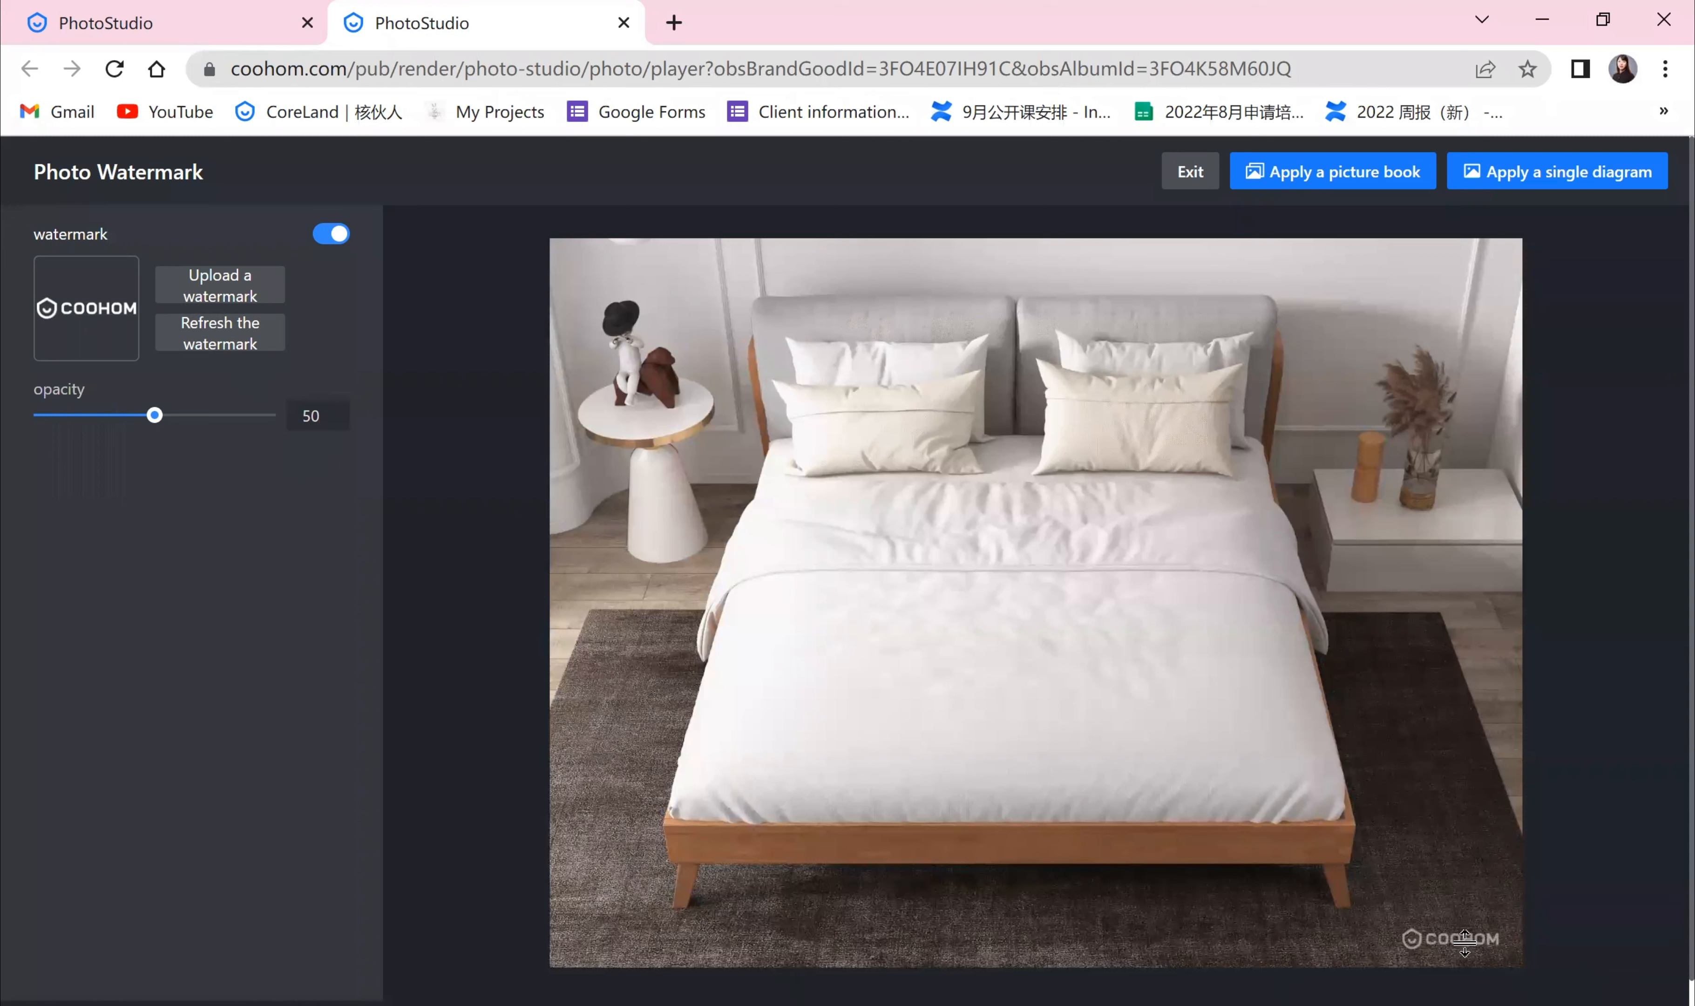
pyautogui.moveTo(1467, 938); pyautogui.dragTo(1292, 915)
pyautogui.moveTo(155, 415); pyautogui.dragTo(224, 417)
pyautogui.moveTo(1137, 849); pyautogui.dragTo(915, 651)
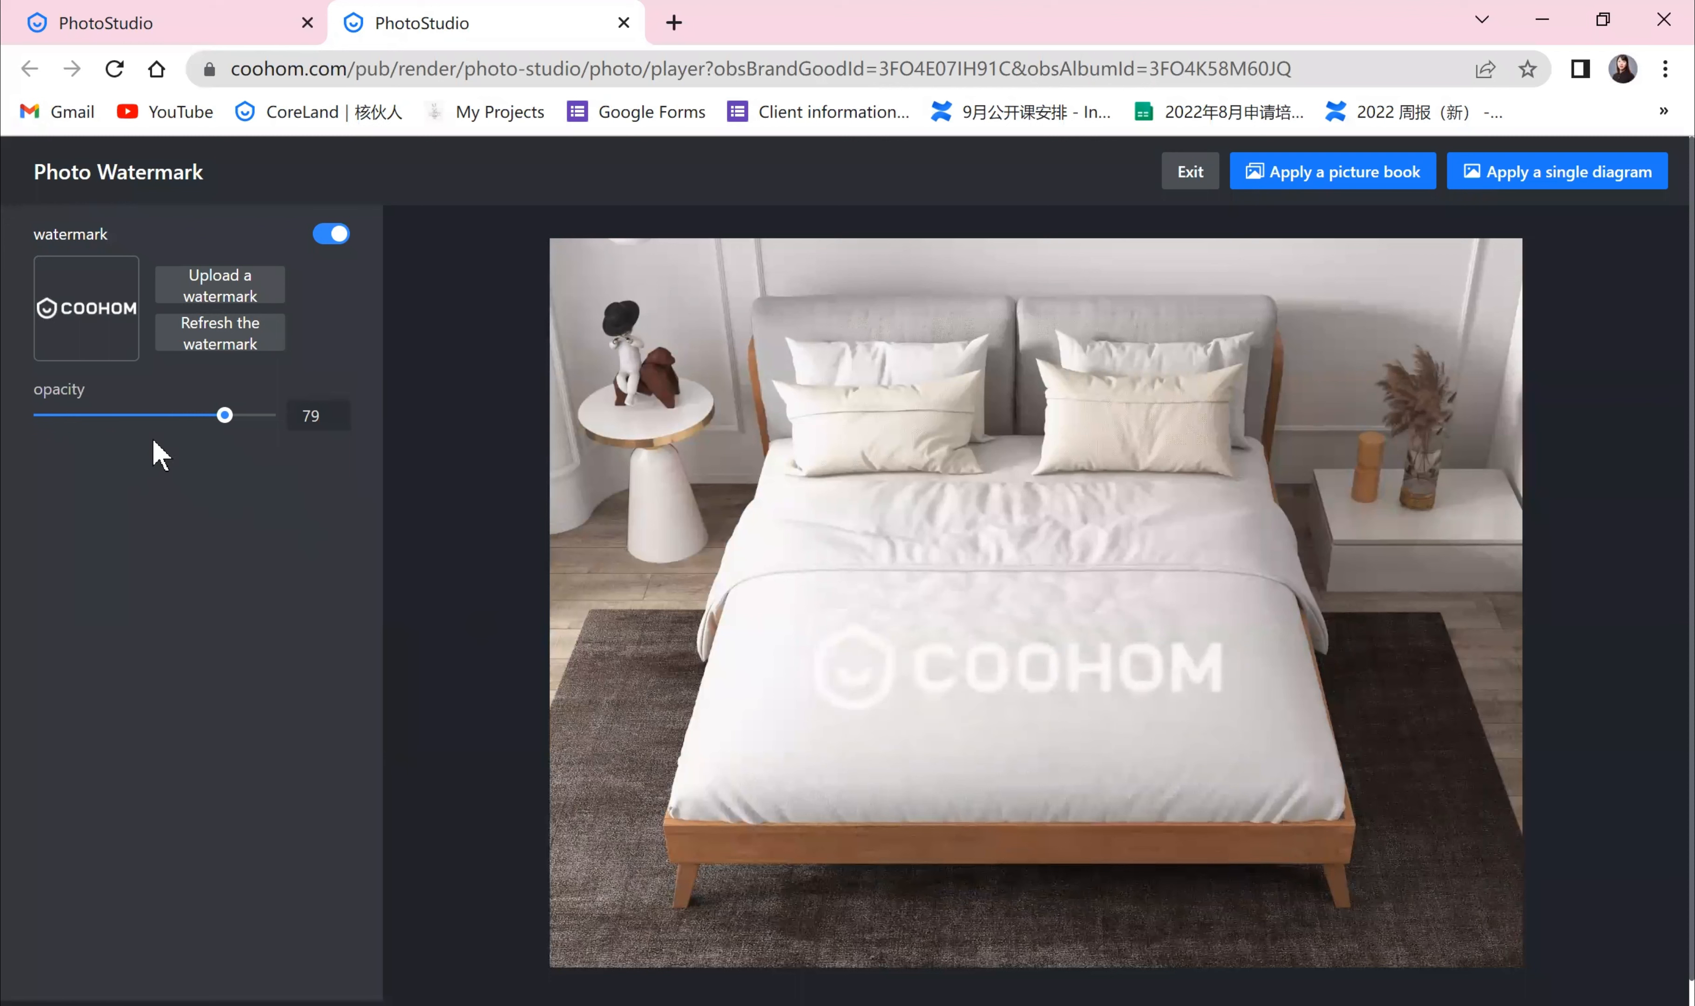
pyautogui.moveTo(227, 415); pyautogui.dragTo(285, 430)
pyautogui.moveTo(1071, 670); pyautogui.dragTo(1066, 644)
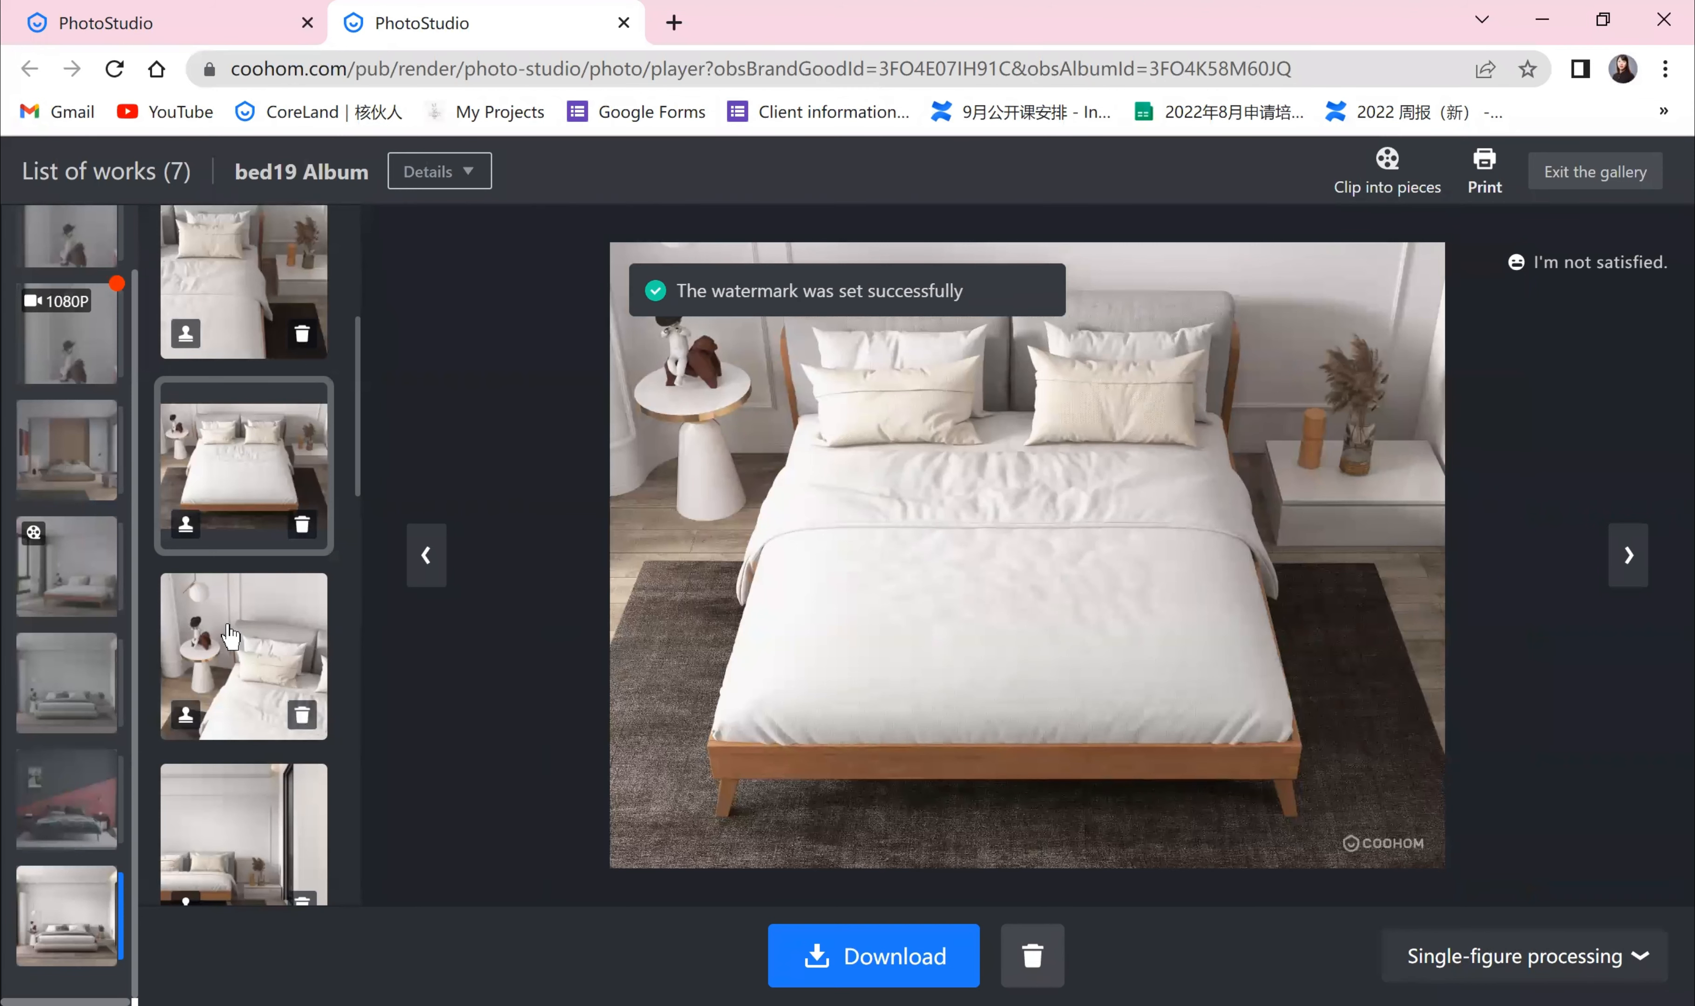
# Step: Browse the album photos and return to the watermarked bed image
pyautogui.click(268, 619)
pyautogui.click(277, 464)
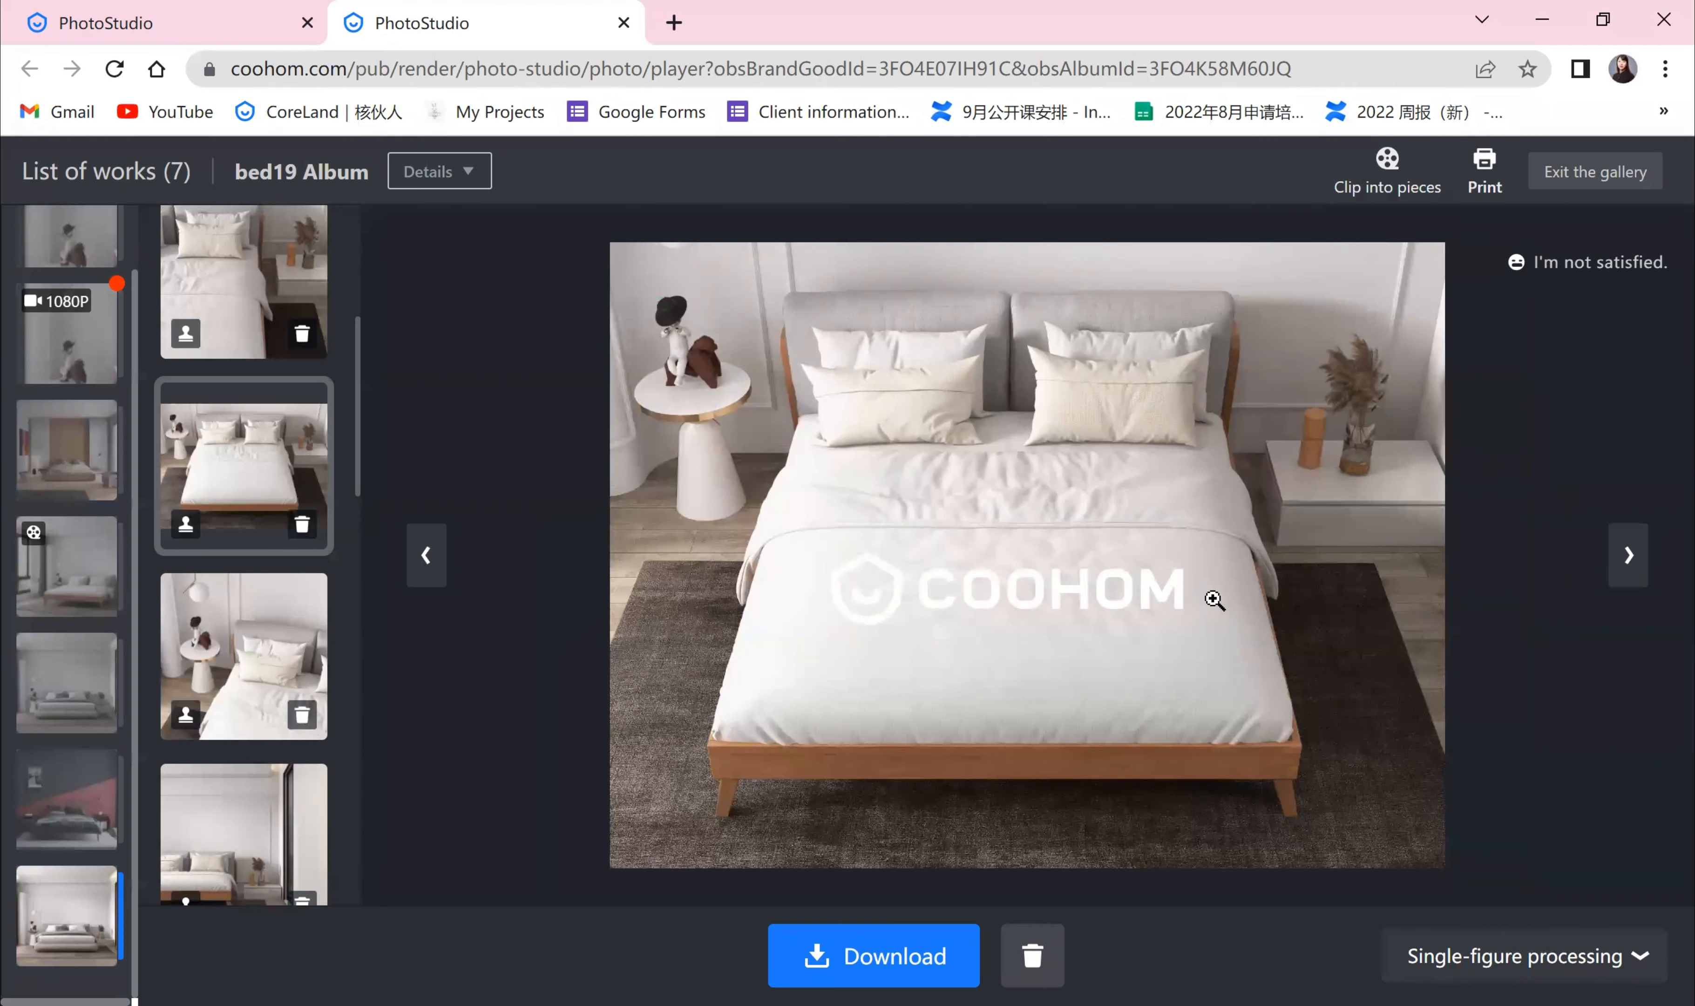
pyautogui.click(282, 650)
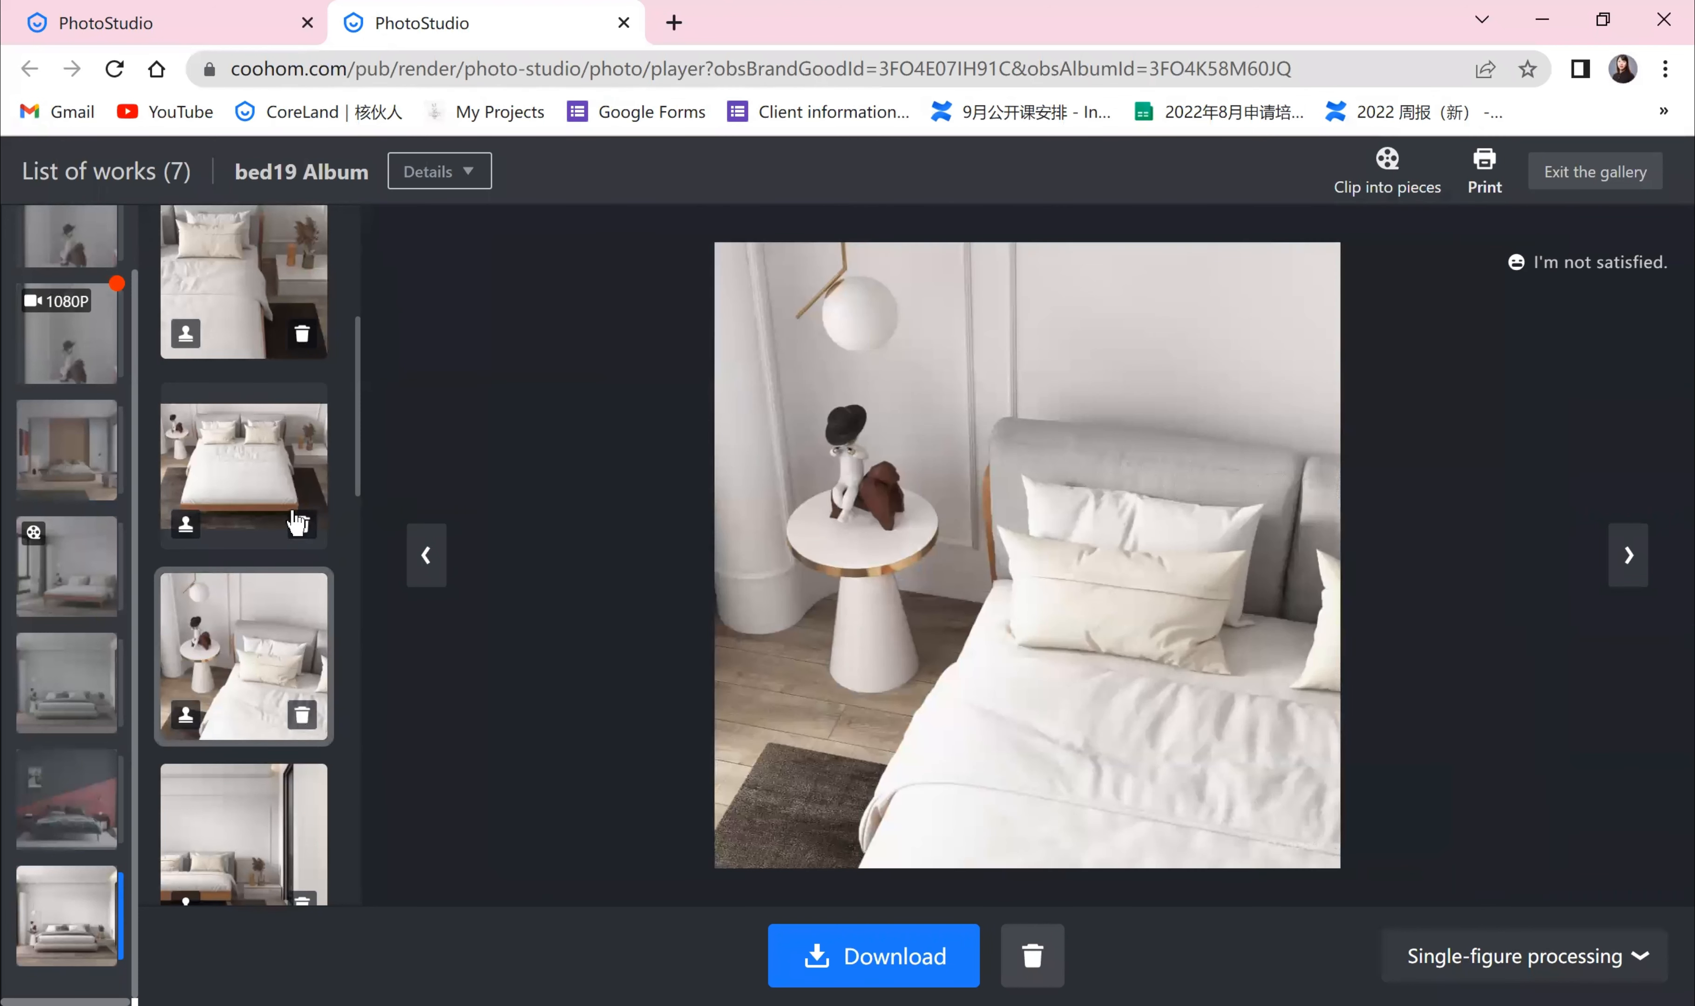
pyautogui.click(292, 513)
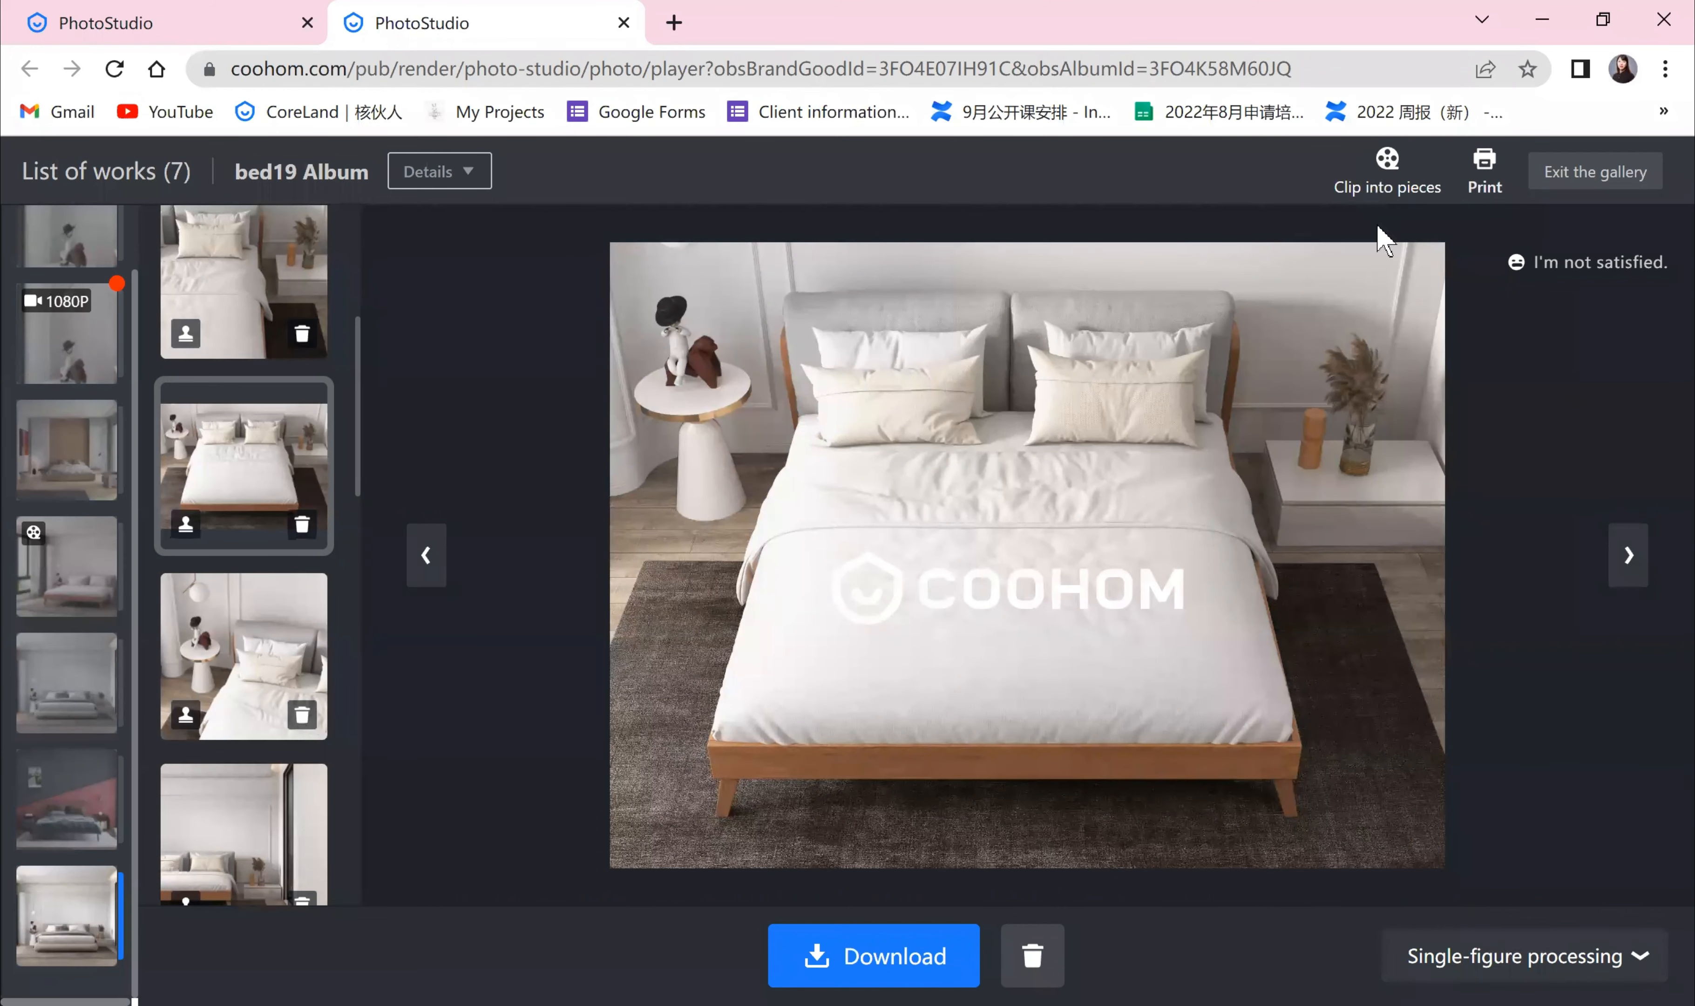
# Step: Start a video clip and generate it from three selected photos of the bed19 shooting album
pyautogui.click(1396, 181)
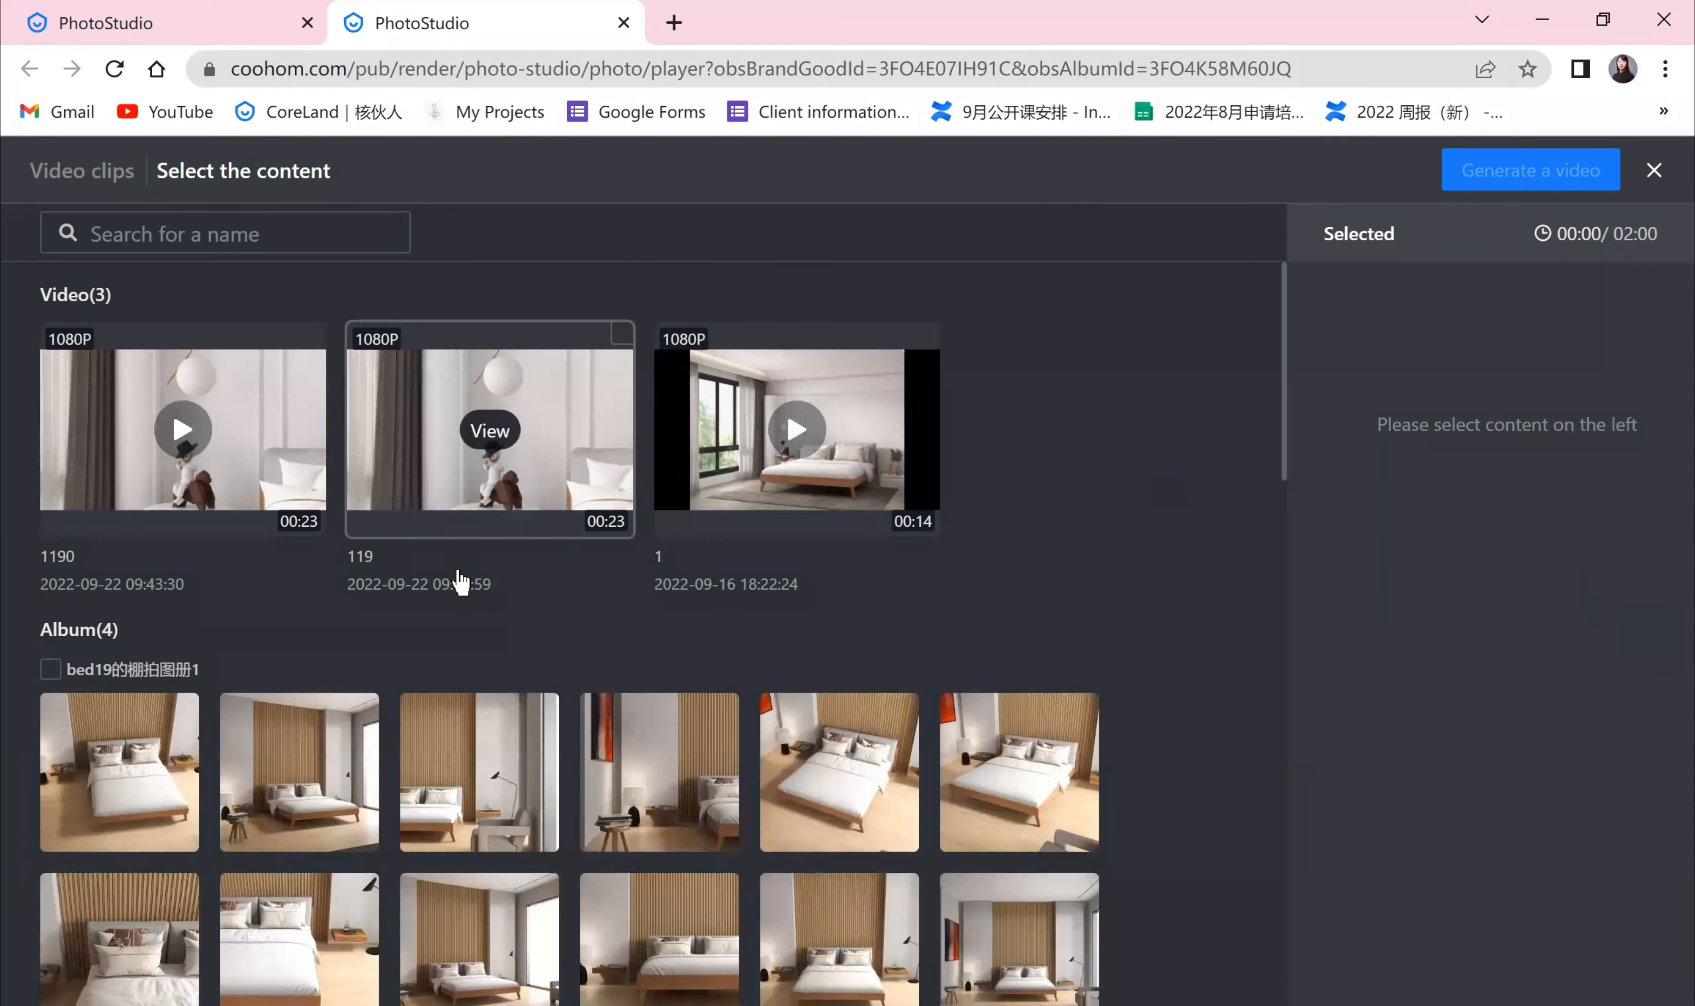
pyautogui.scroll(-5, 454, 581)
pyautogui.scroll(-5, 530, 643)
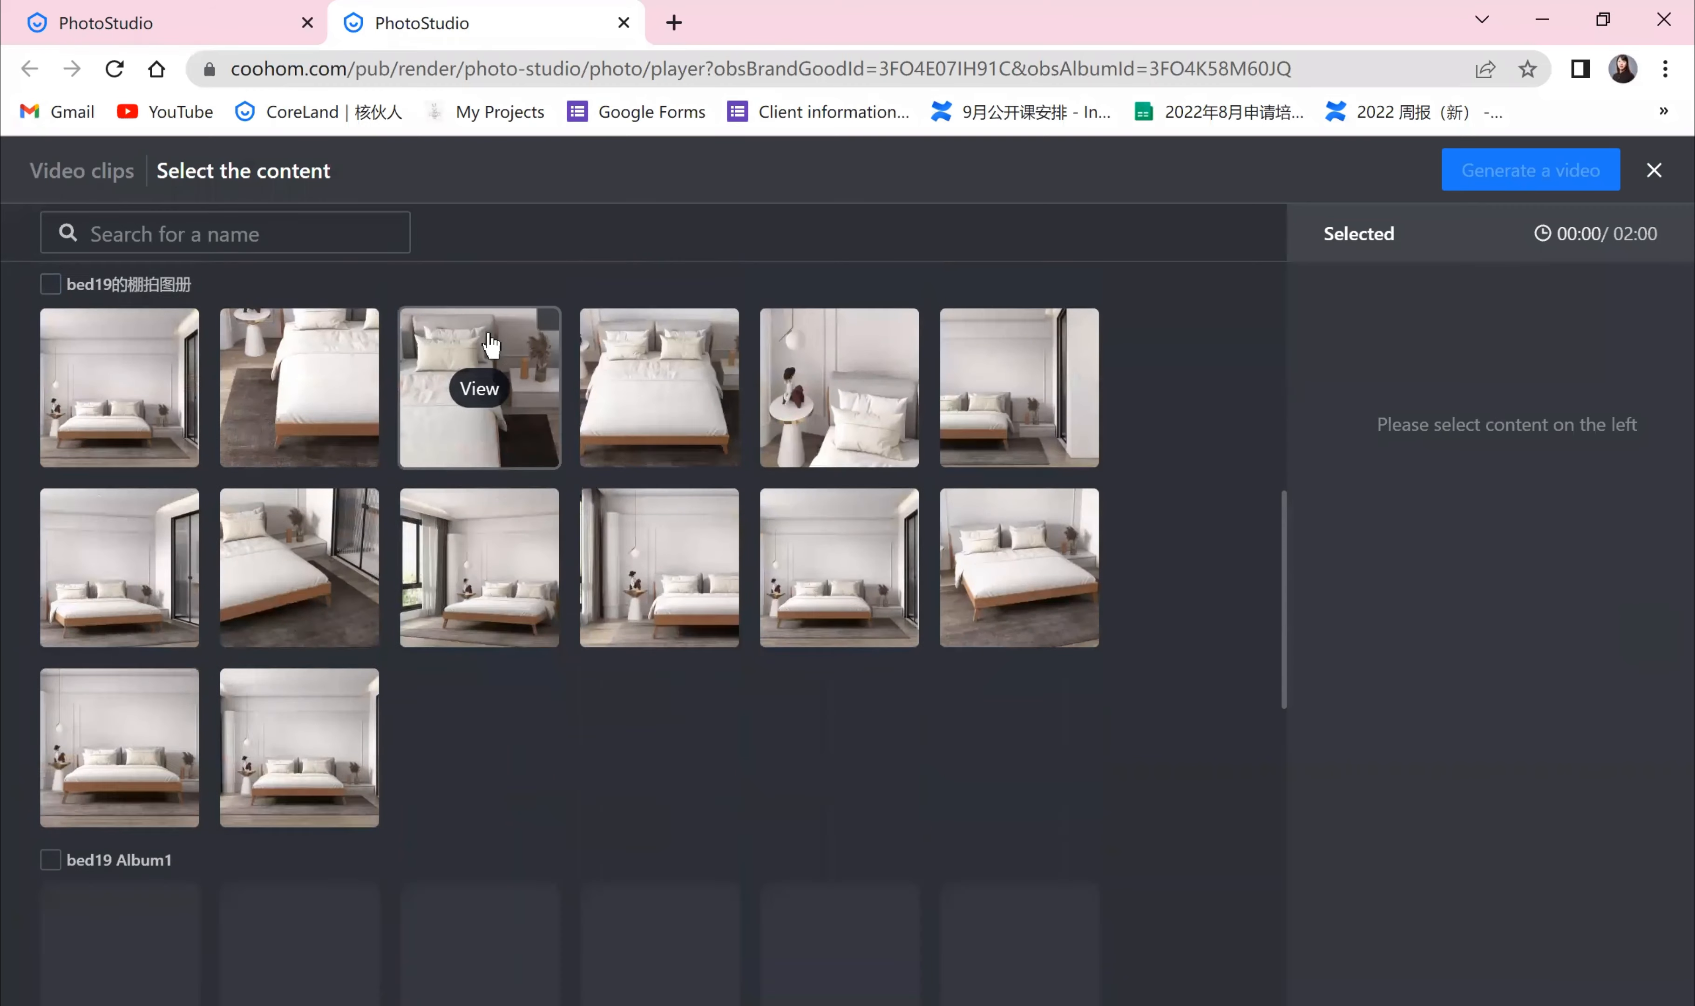
pyautogui.click(480, 375)
pyautogui.click(660, 375)
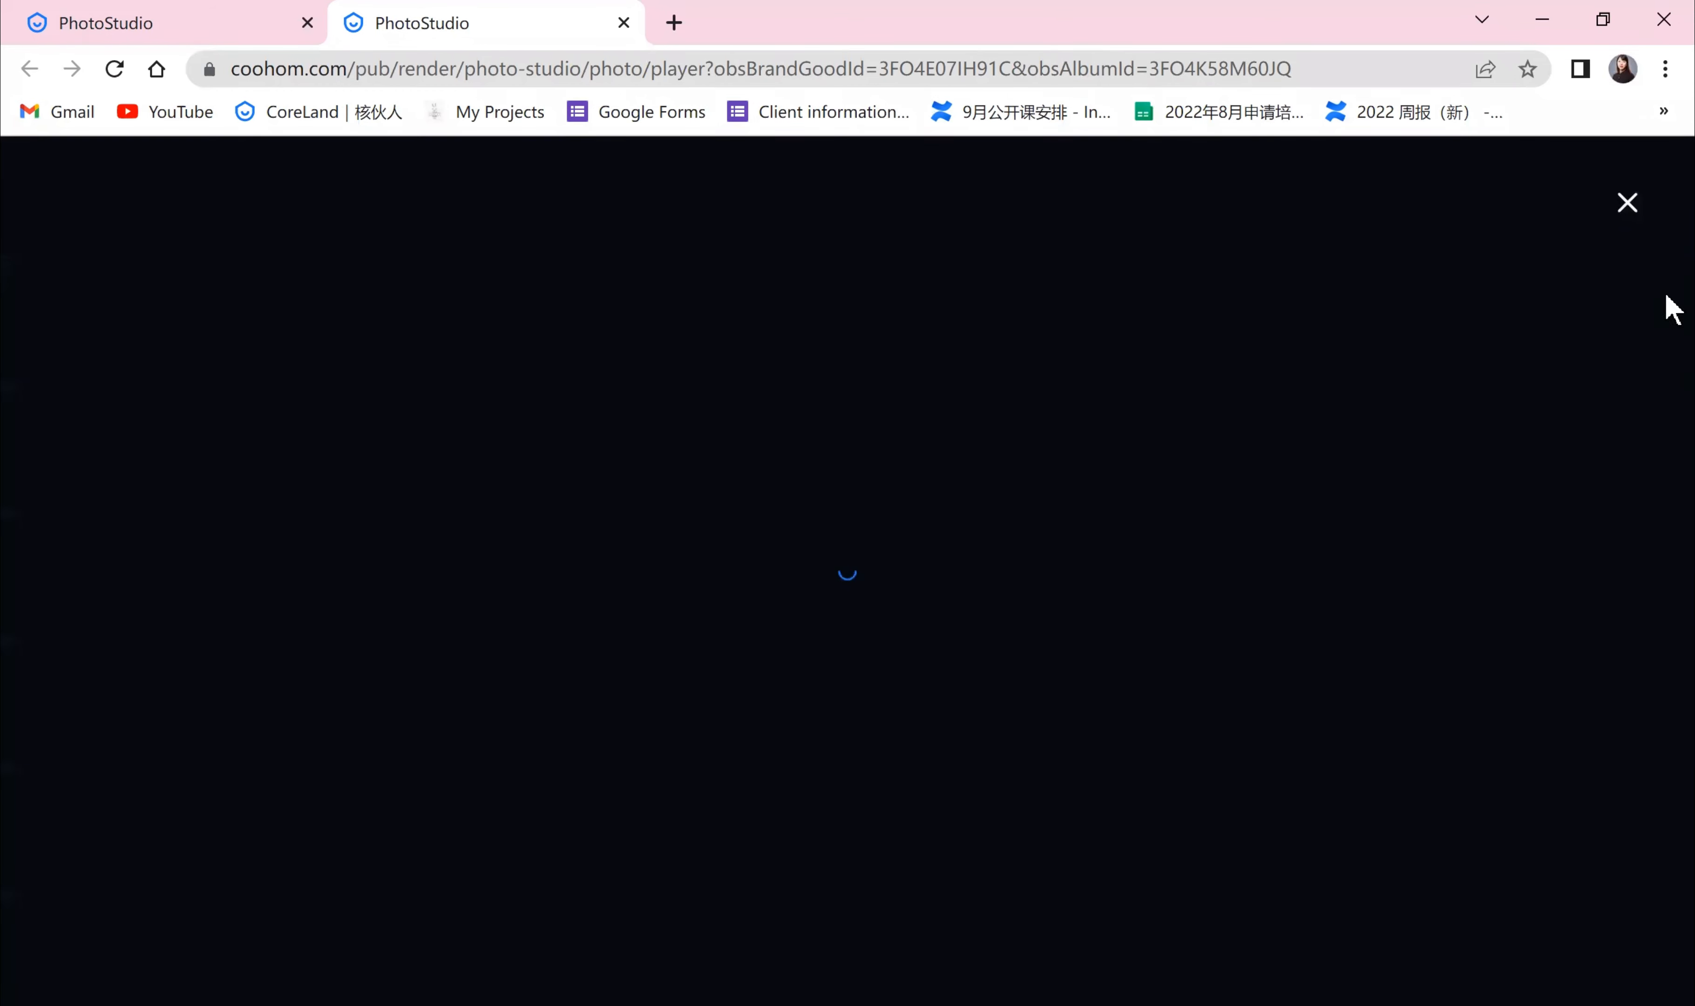
pyautogui.click(1627, 202)
pyautogui.click(706, 332)
pyautogui.click(888, 334)
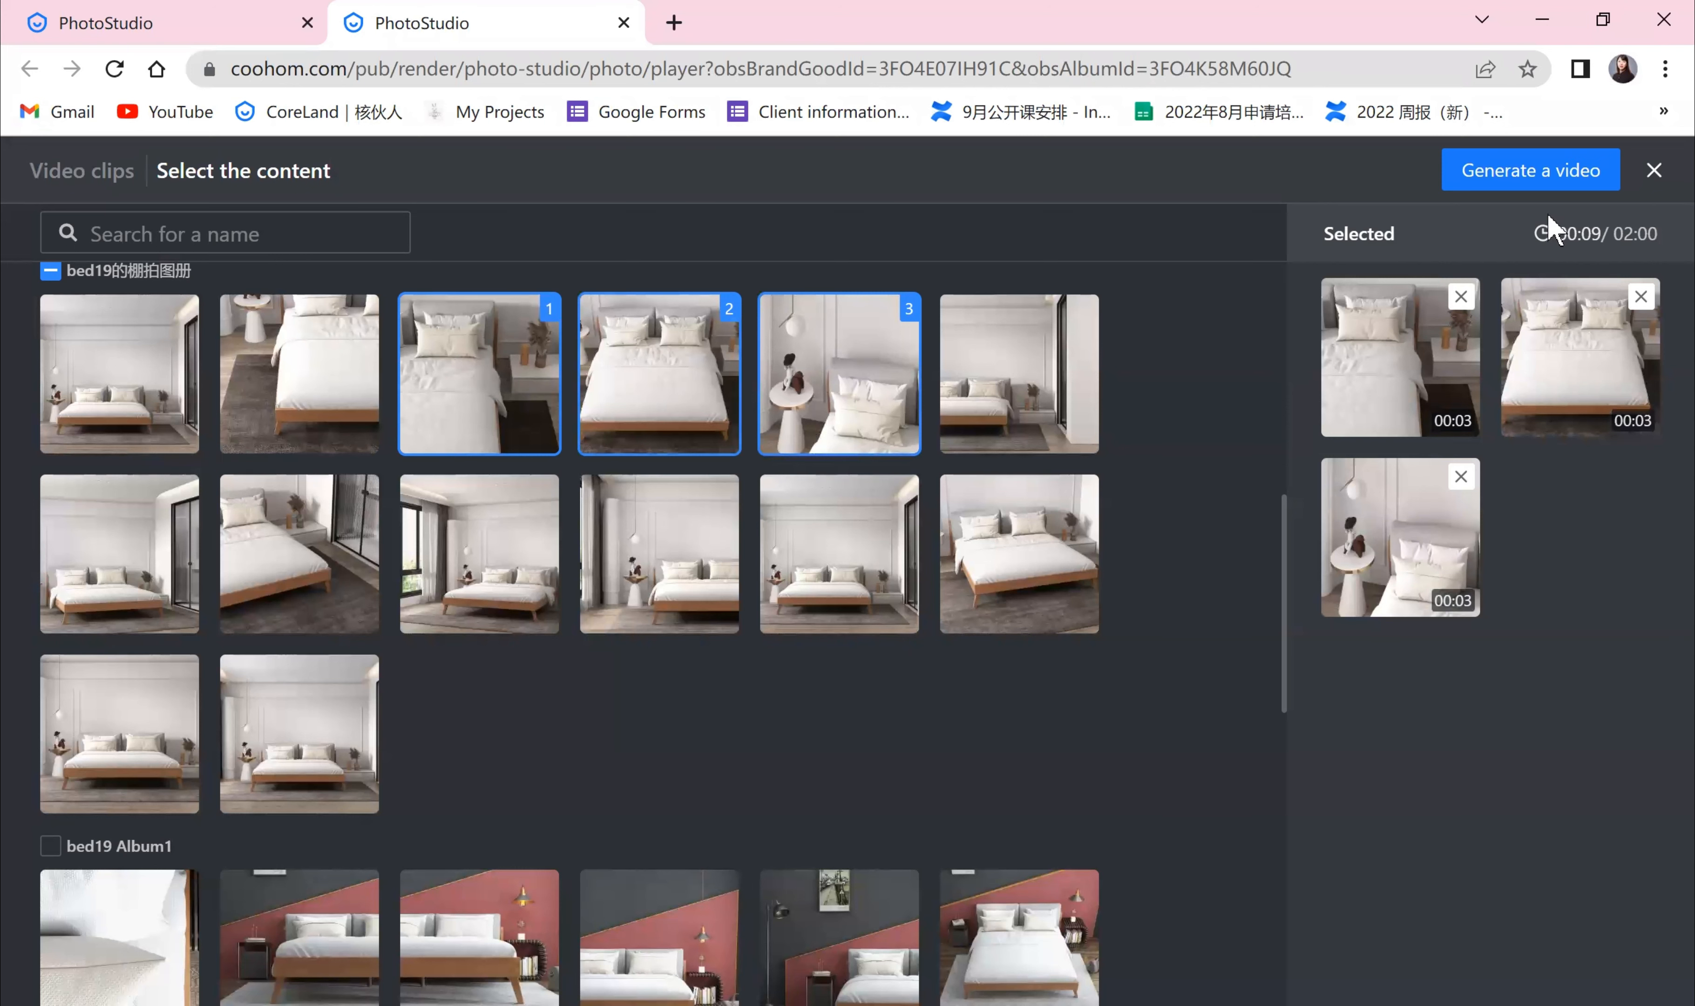
pyautogui.click(1539, 176)
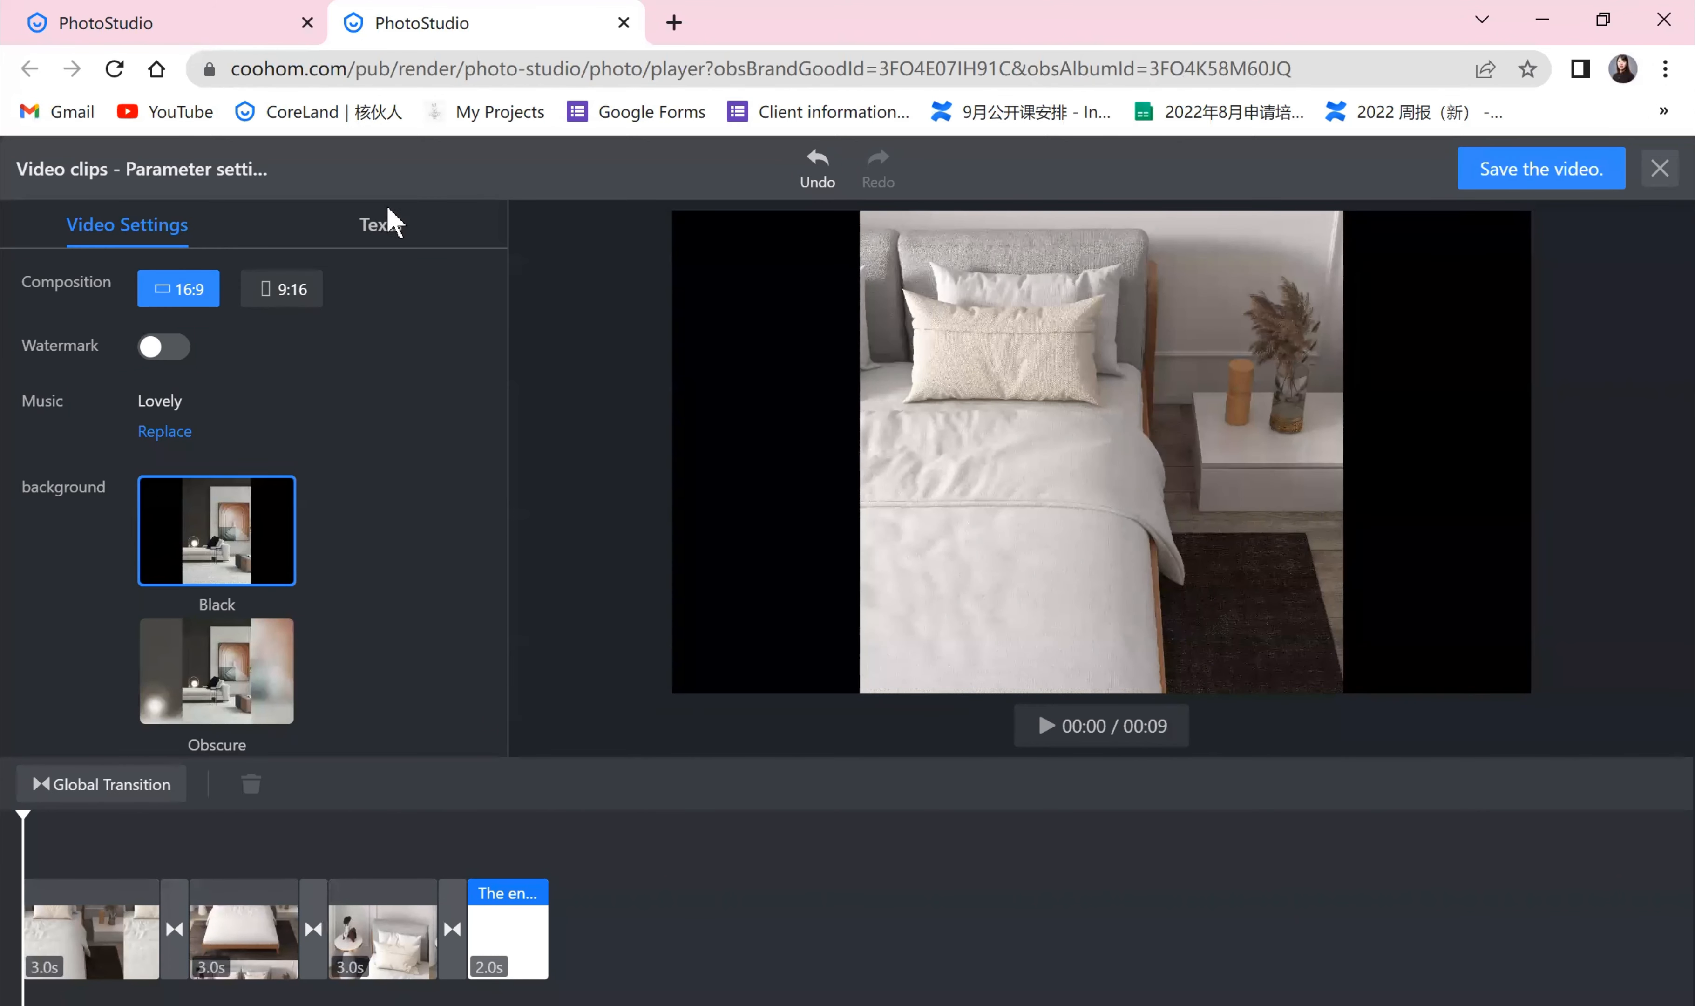
# Step: Toggle the video watermark on and back off, and review the music and text options
pyautogui.click(177, 349)
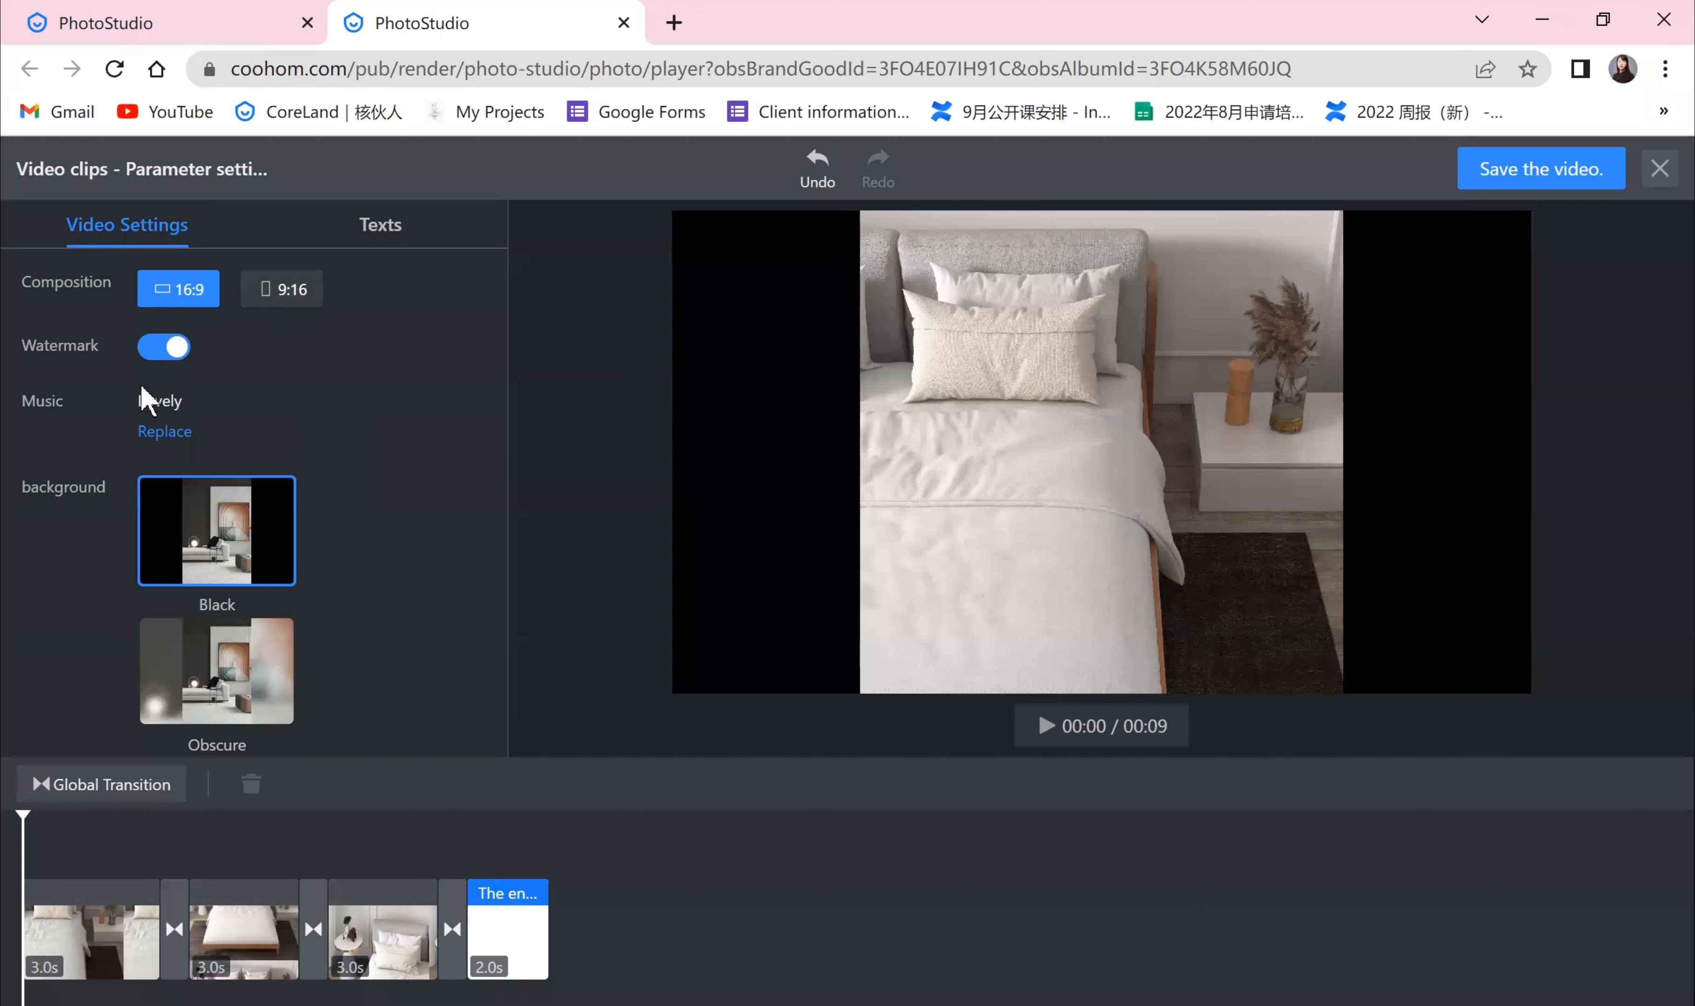
pyautogui.click(157, 358)
pyautogui.click(161, 432)
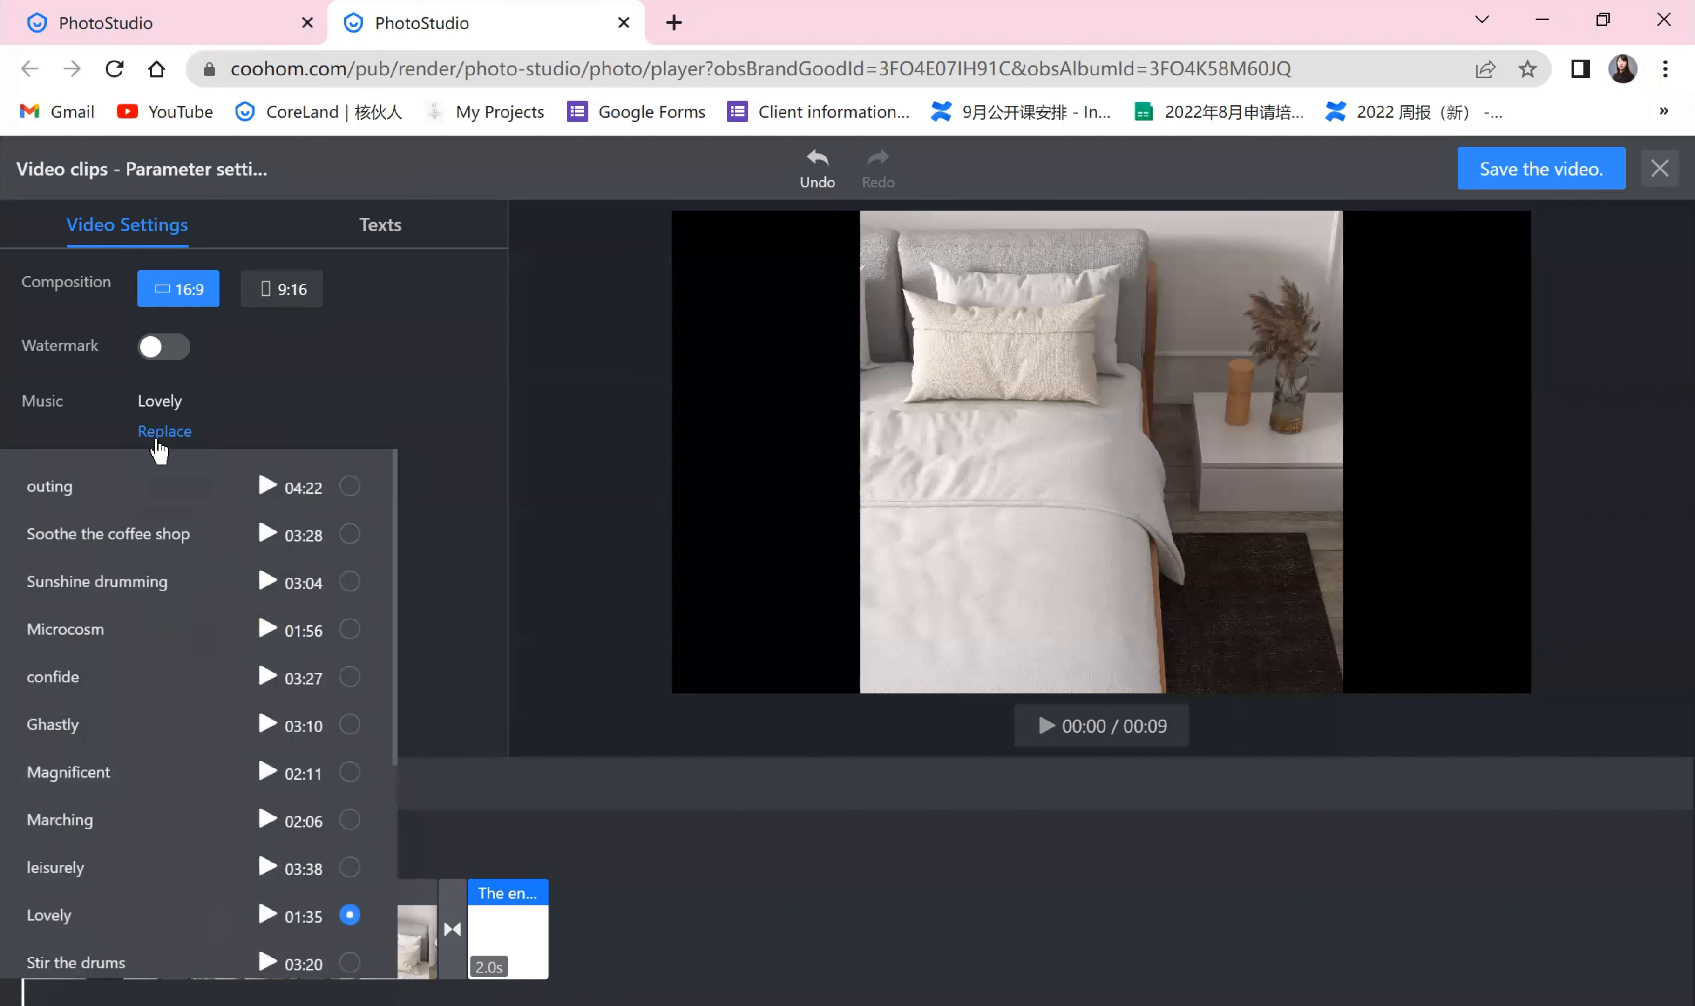
pyautogui.click(316, 378)
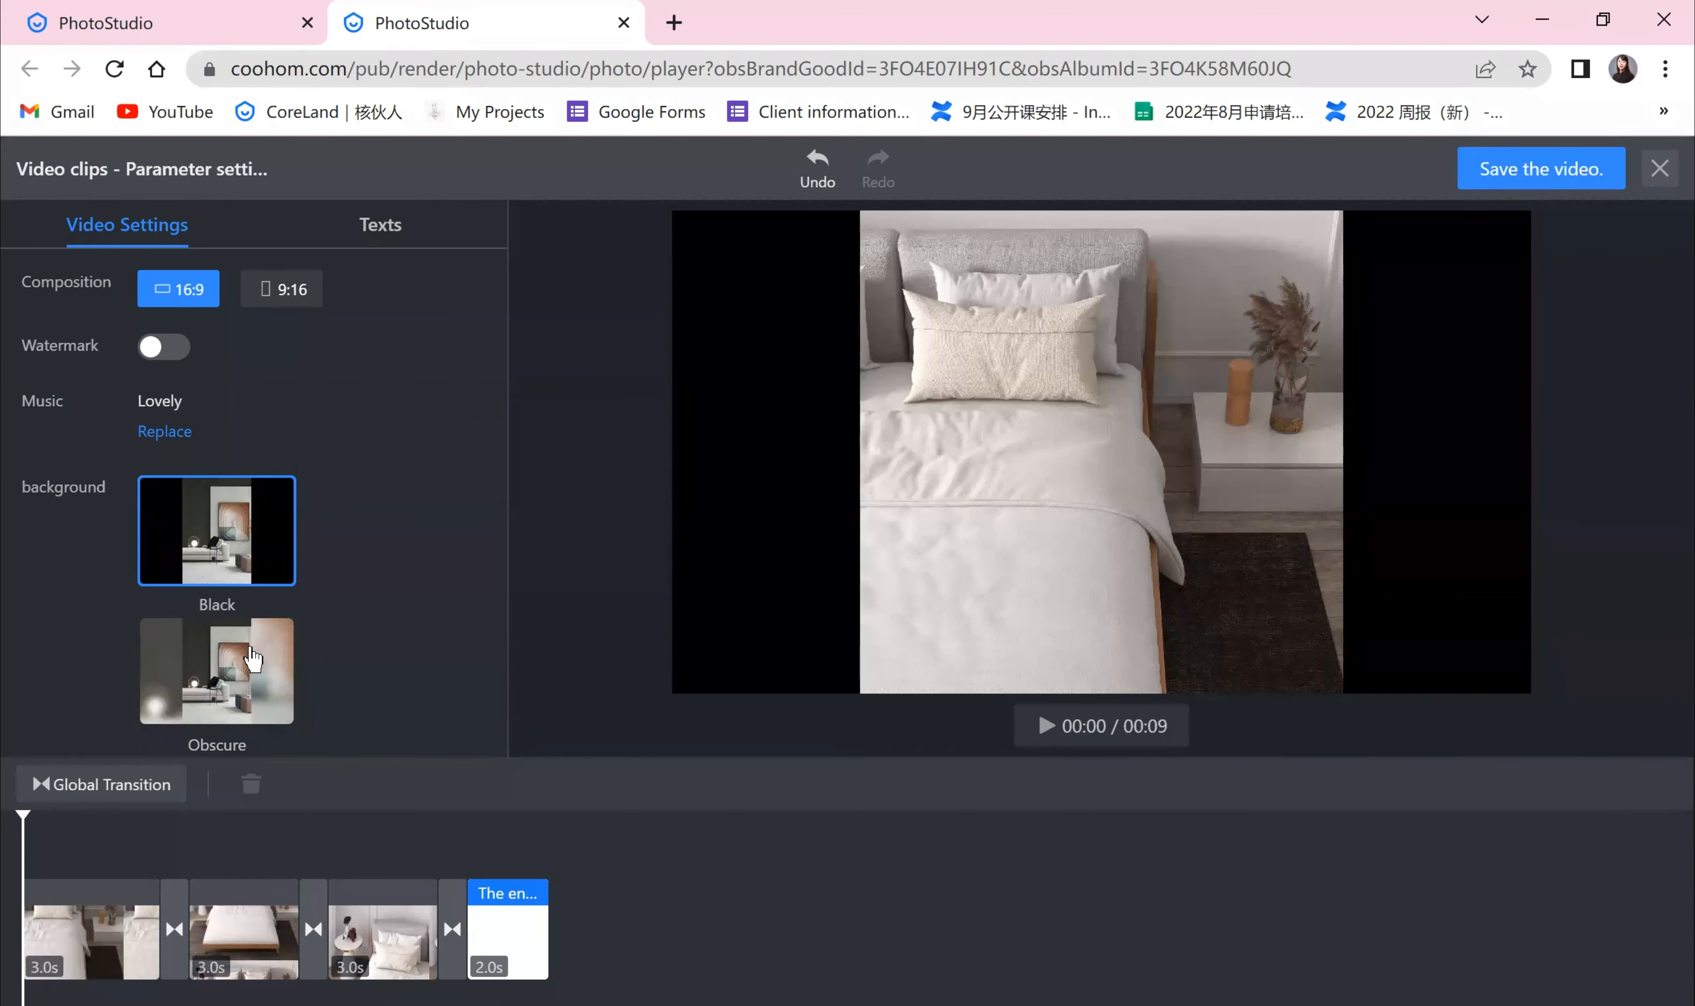
pyautogui.click(395, 237)
pyautogui.click(174, 238)
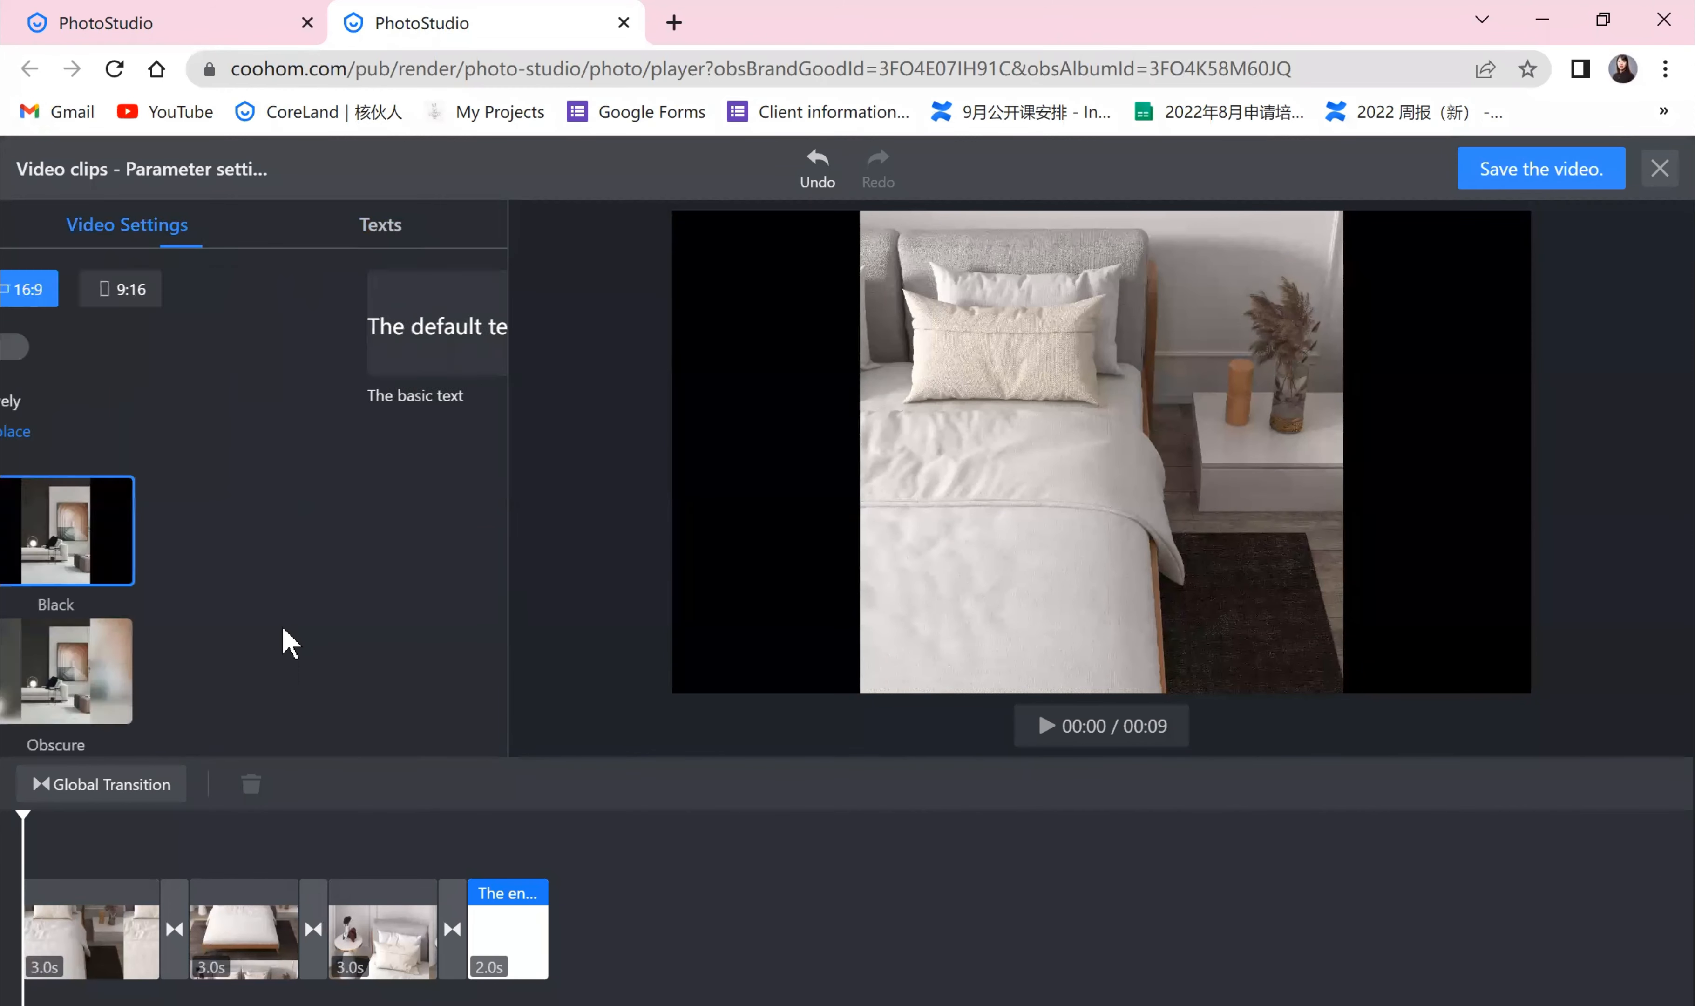
# Step: Open the end-of-film clip settings and review its company logo, text slogan and style options
pyautogui.click(519, 946)
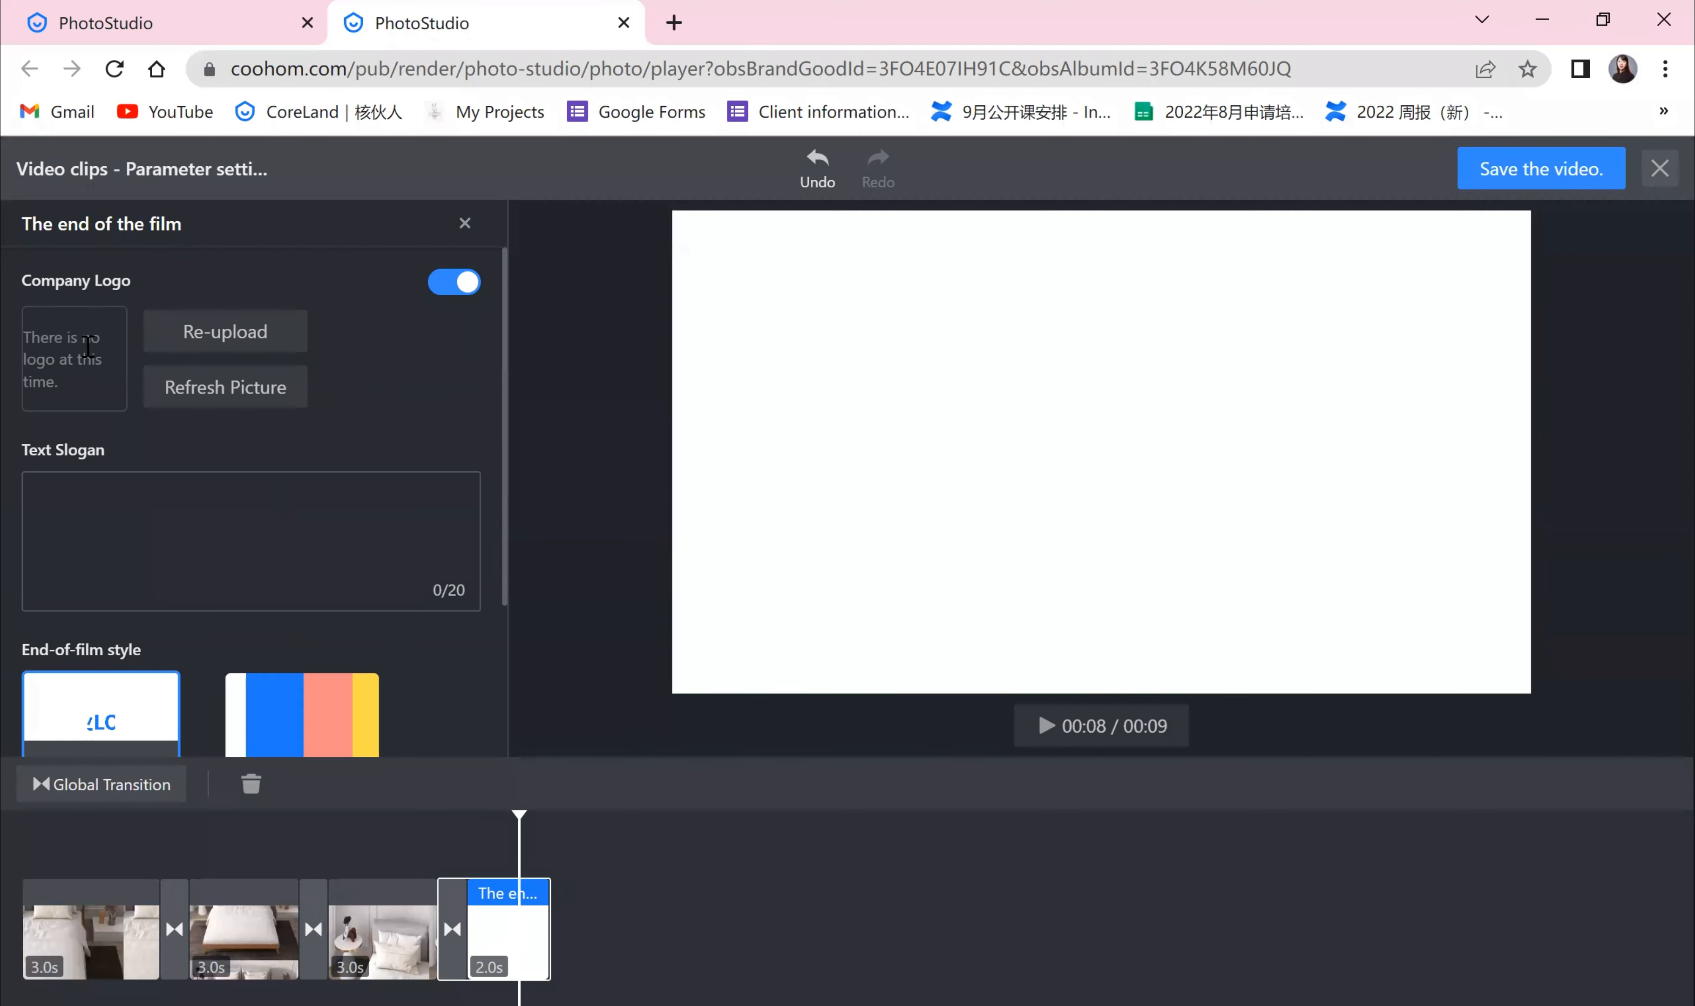
pyautogui.click(74, 509)
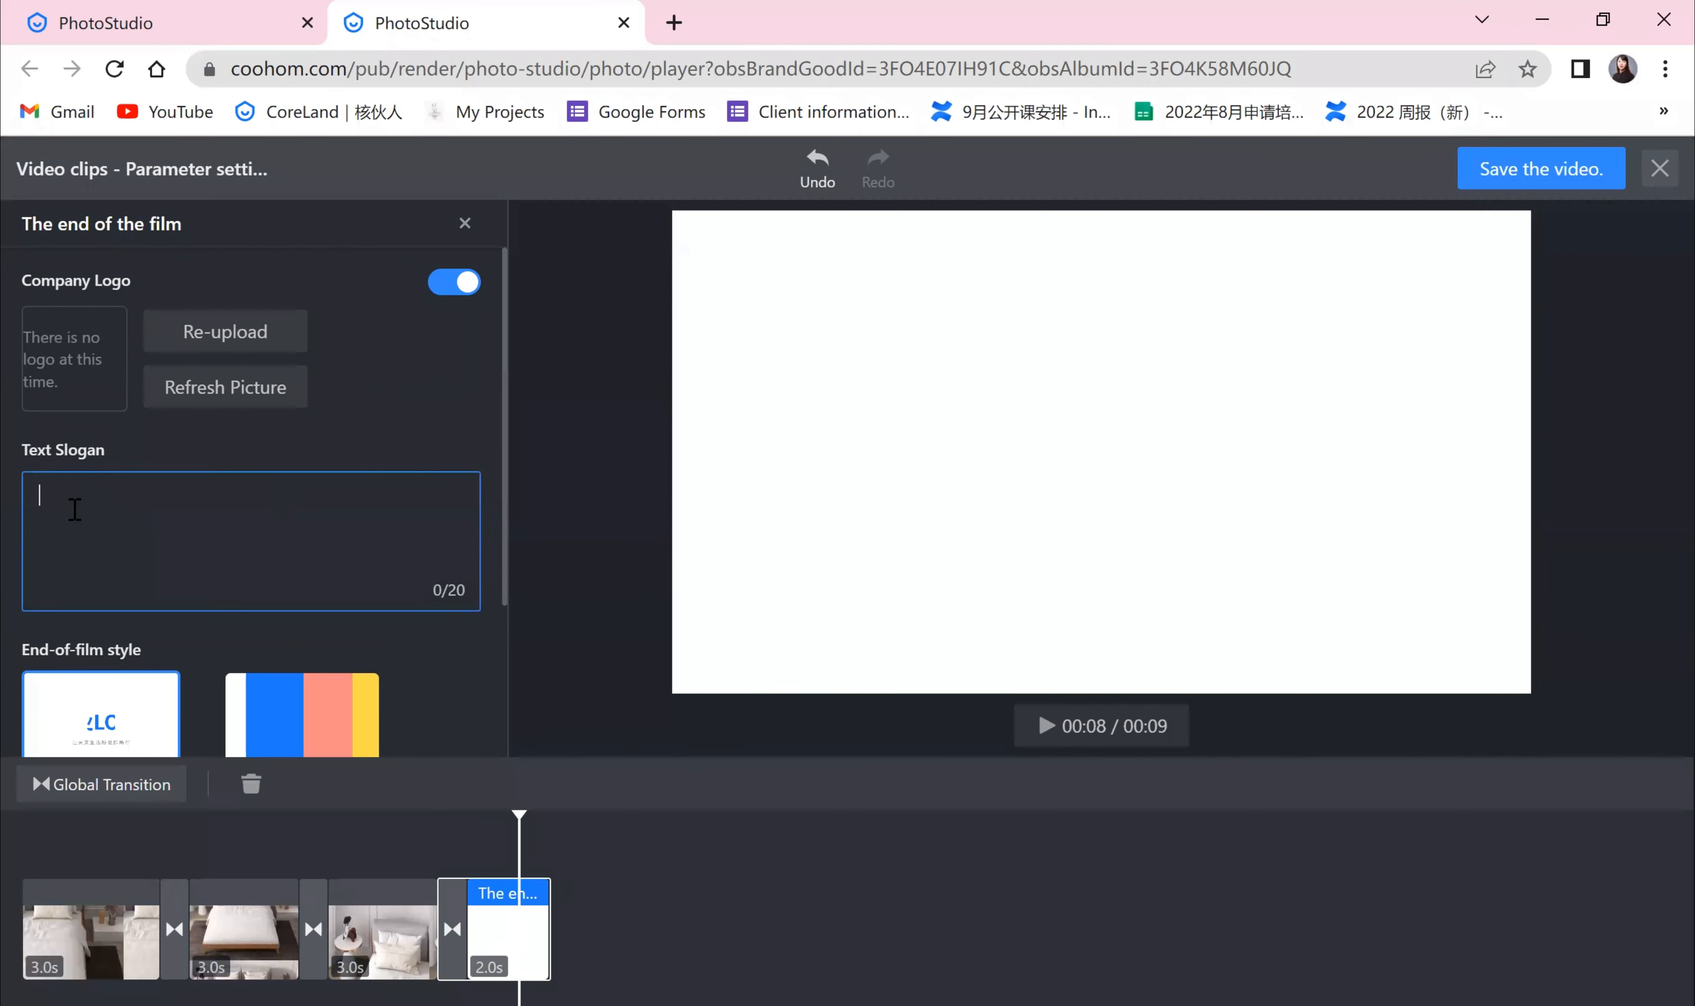
pyautogui.scroll(-3, 76, 508)
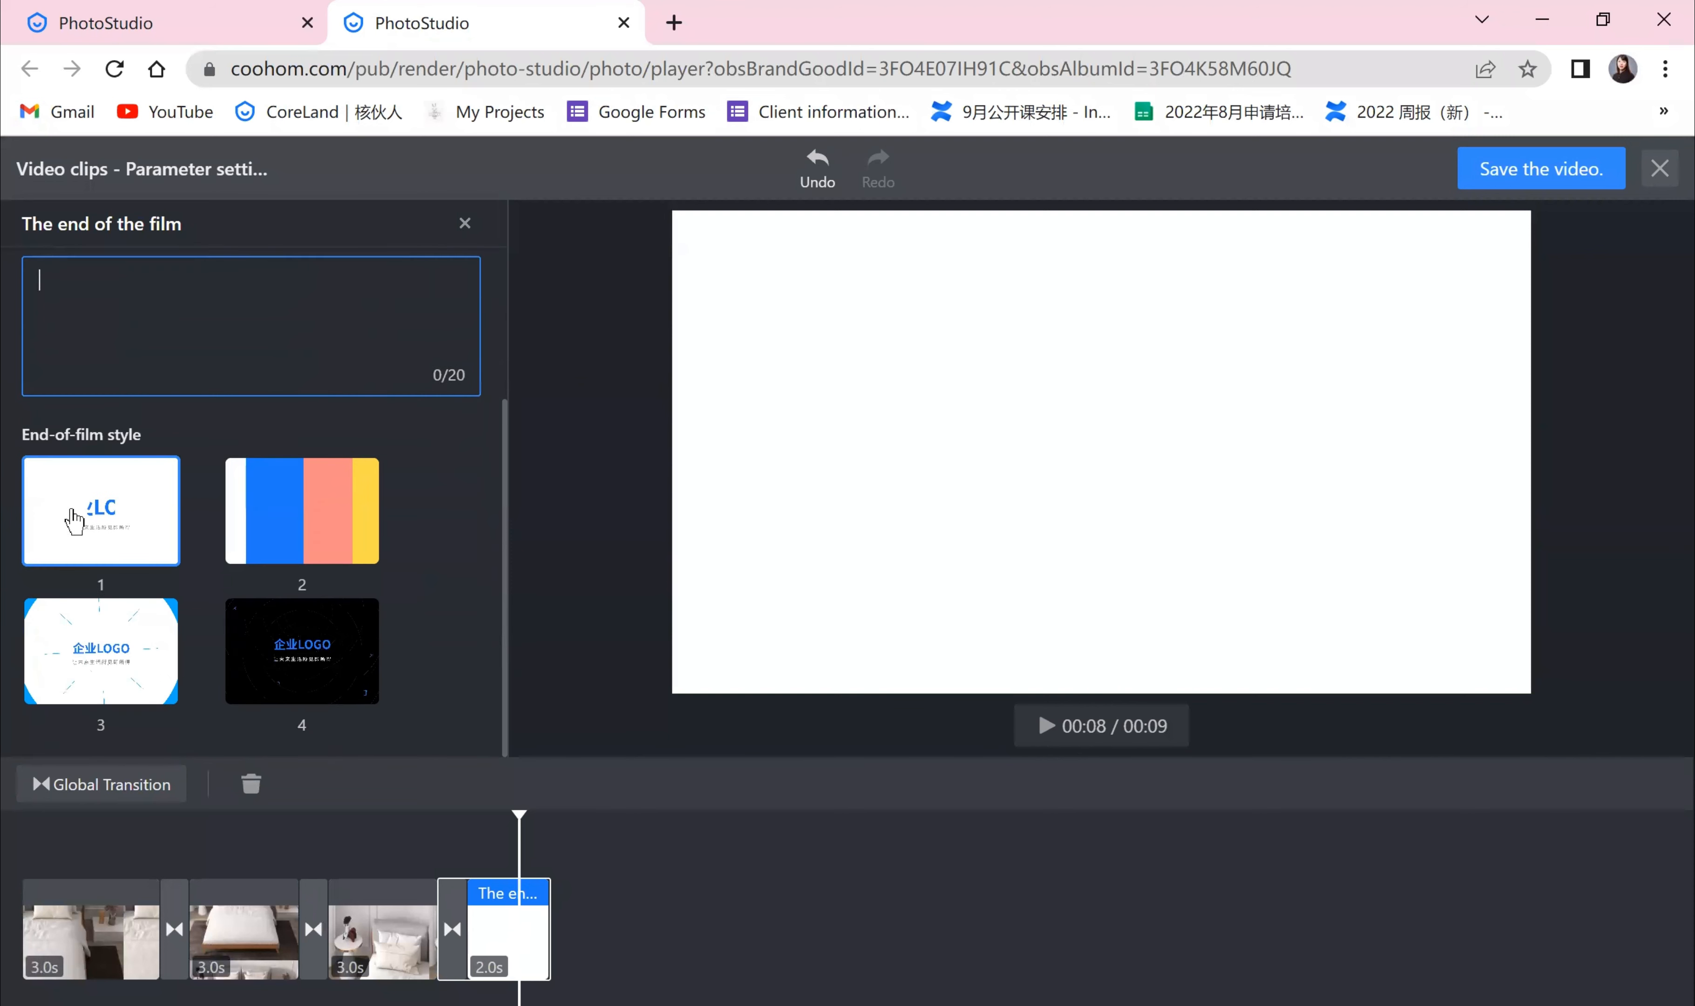
pyautogui.scroll(3, 138, 495)
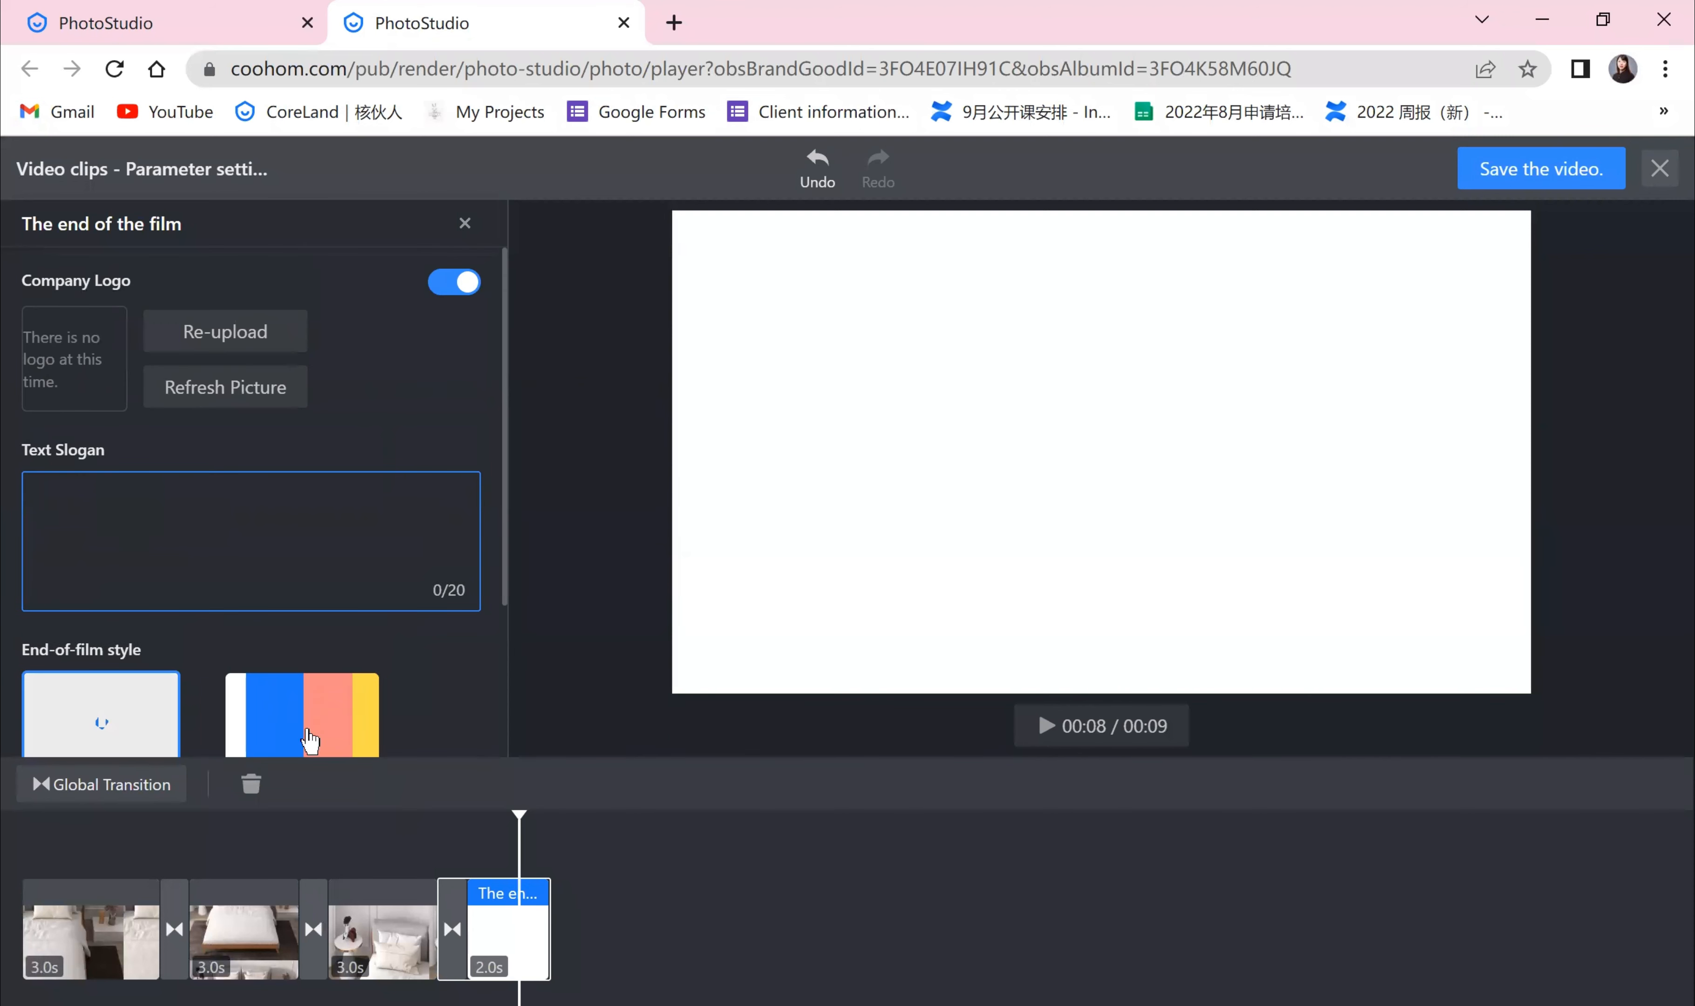
# Step: Preview the video by scrubbing the timeline and playing it, then inspect the third clip's admission effects
pyautogui.moveTo(518, 825); pyautogui.dragTo(14, 842)
pyautogui.click(812, 787)
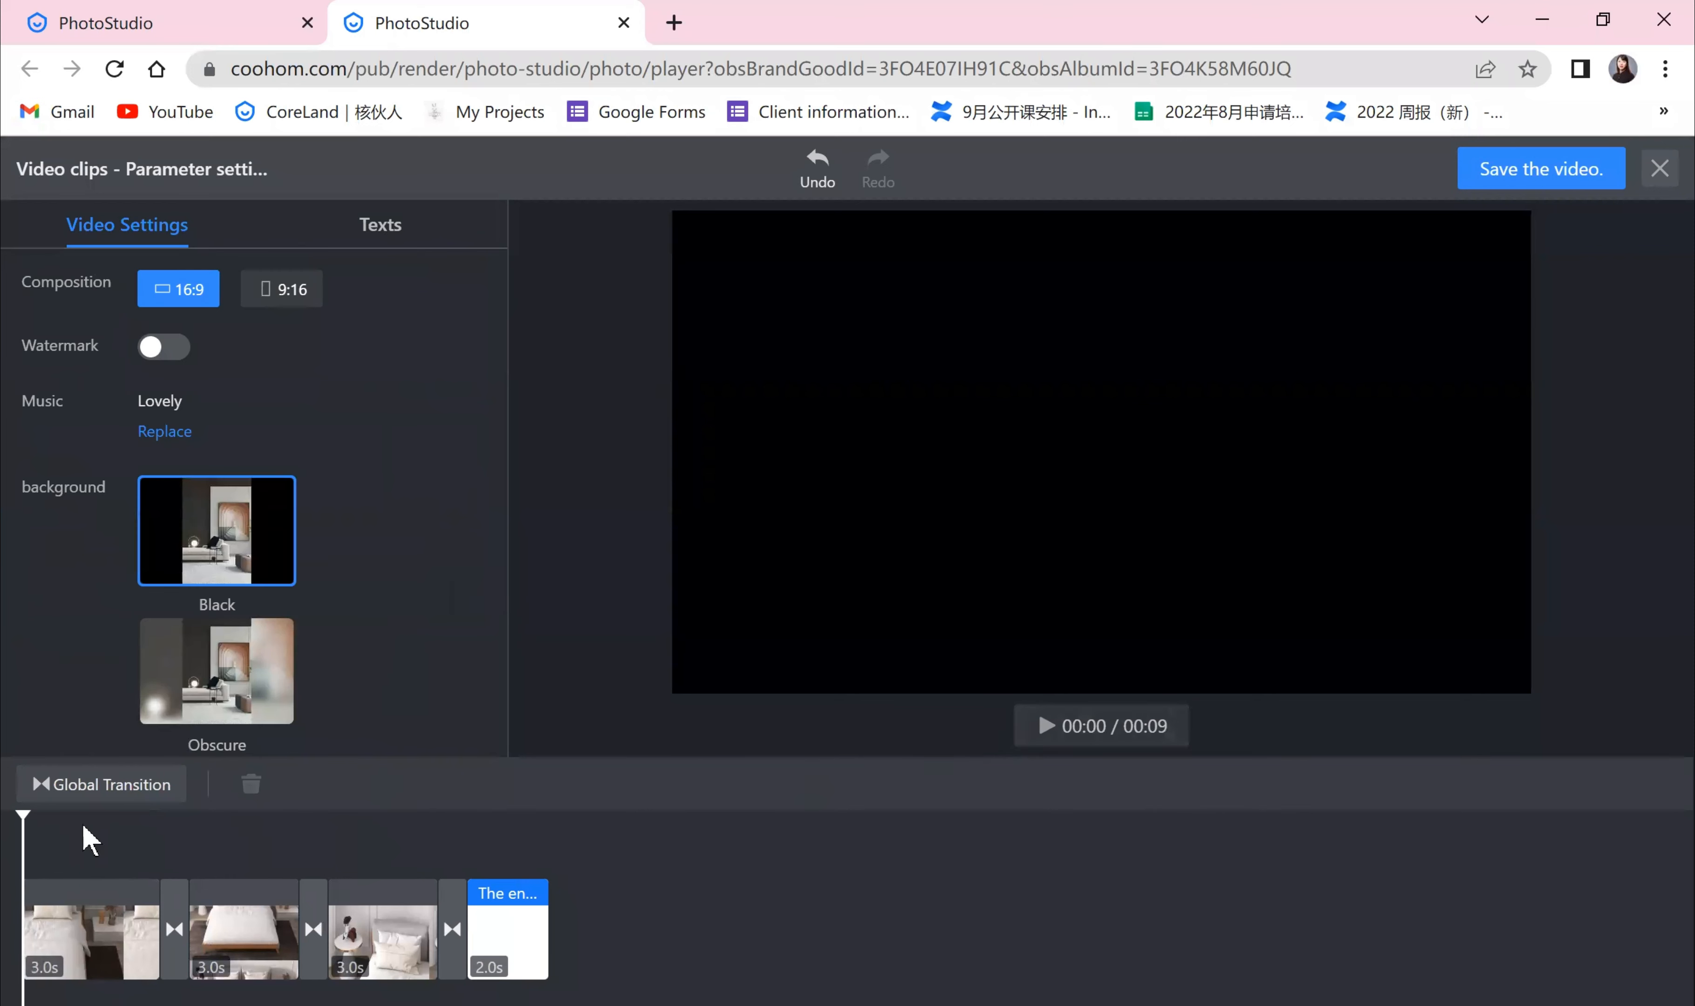
pyautogui.moveTo(81, 826); pyautogui.dragTo(14, 835)
pyautogui.click(1045, 725)
pyautogui.moveTo(96, 833); pyautogui.dragTo(286, 861)
pyautogui.click(1033, 729)
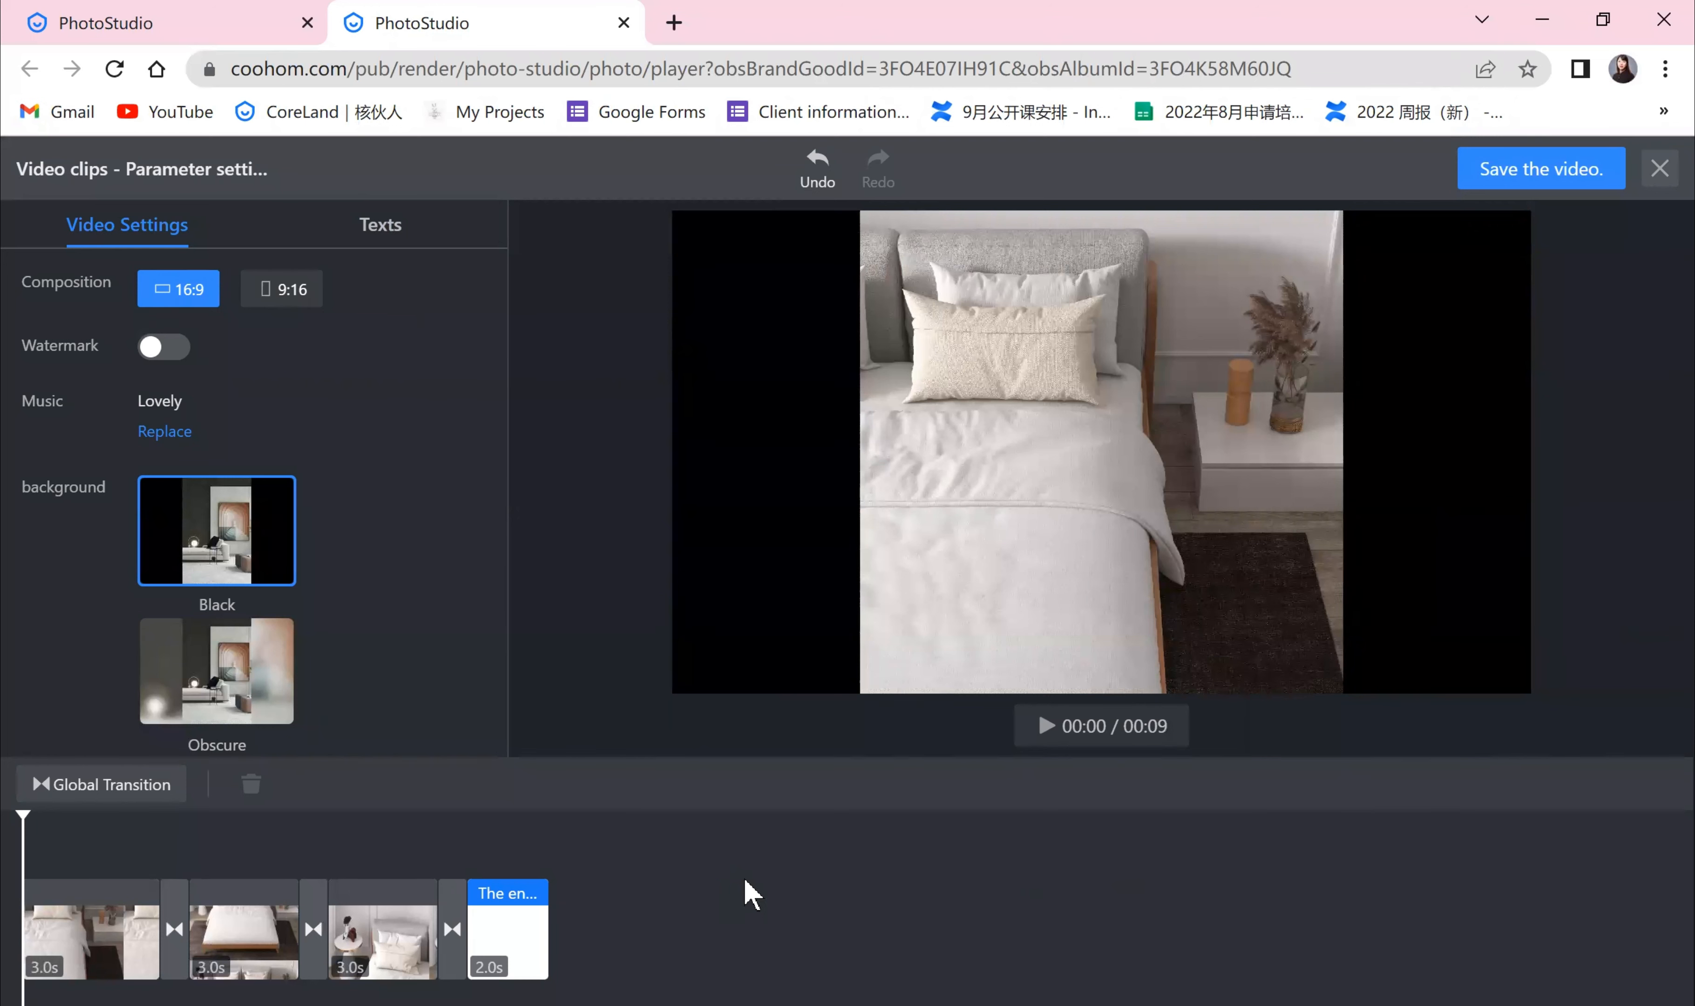
pyautogui.click(413, 929)
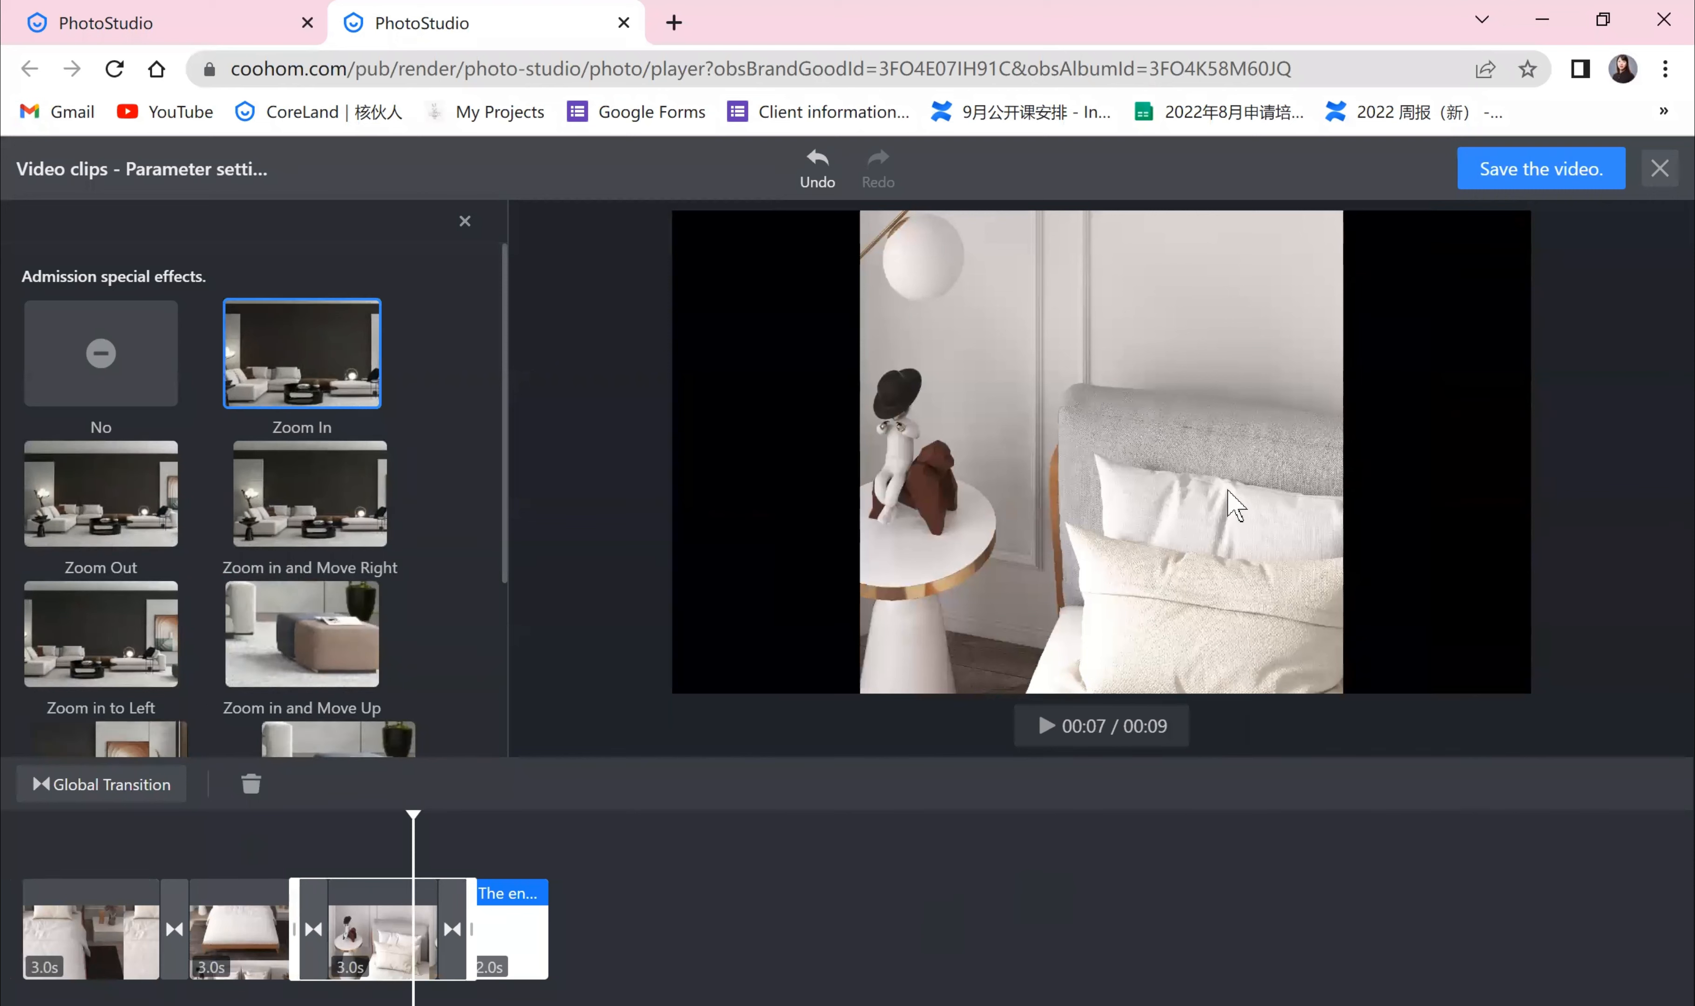
# Step: Close the video editor and exit the gallery
pyautogui.click(1654, 172)
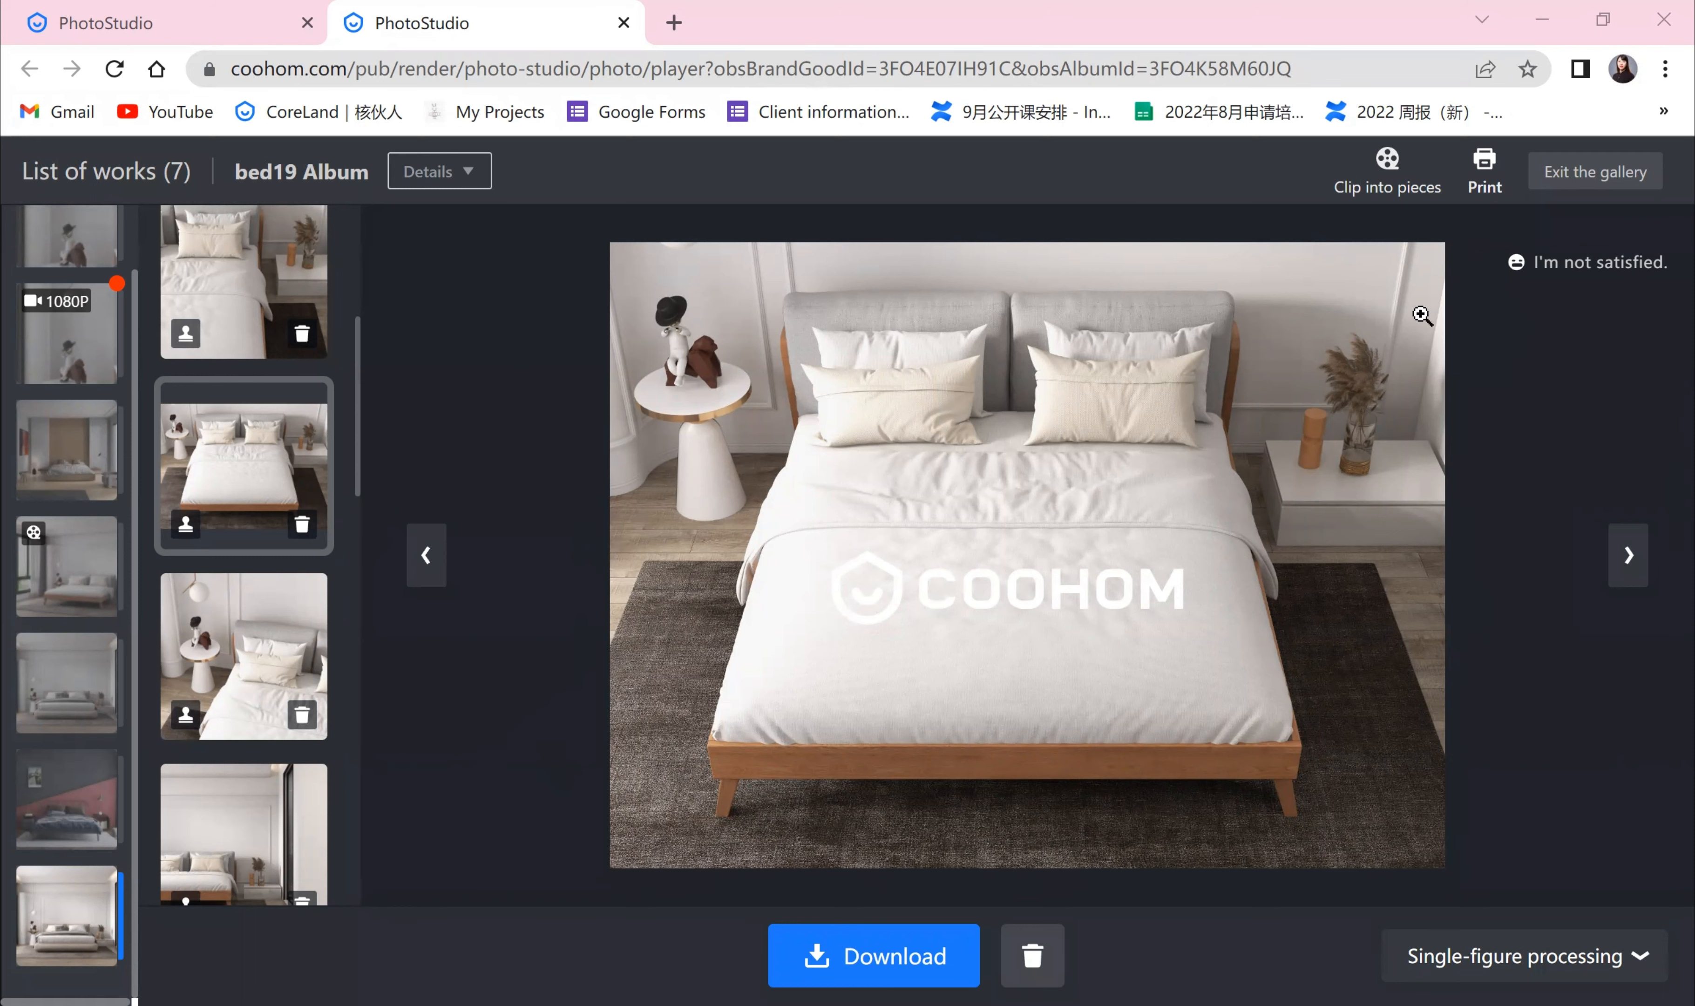
pyautogui.click(1610, 180)
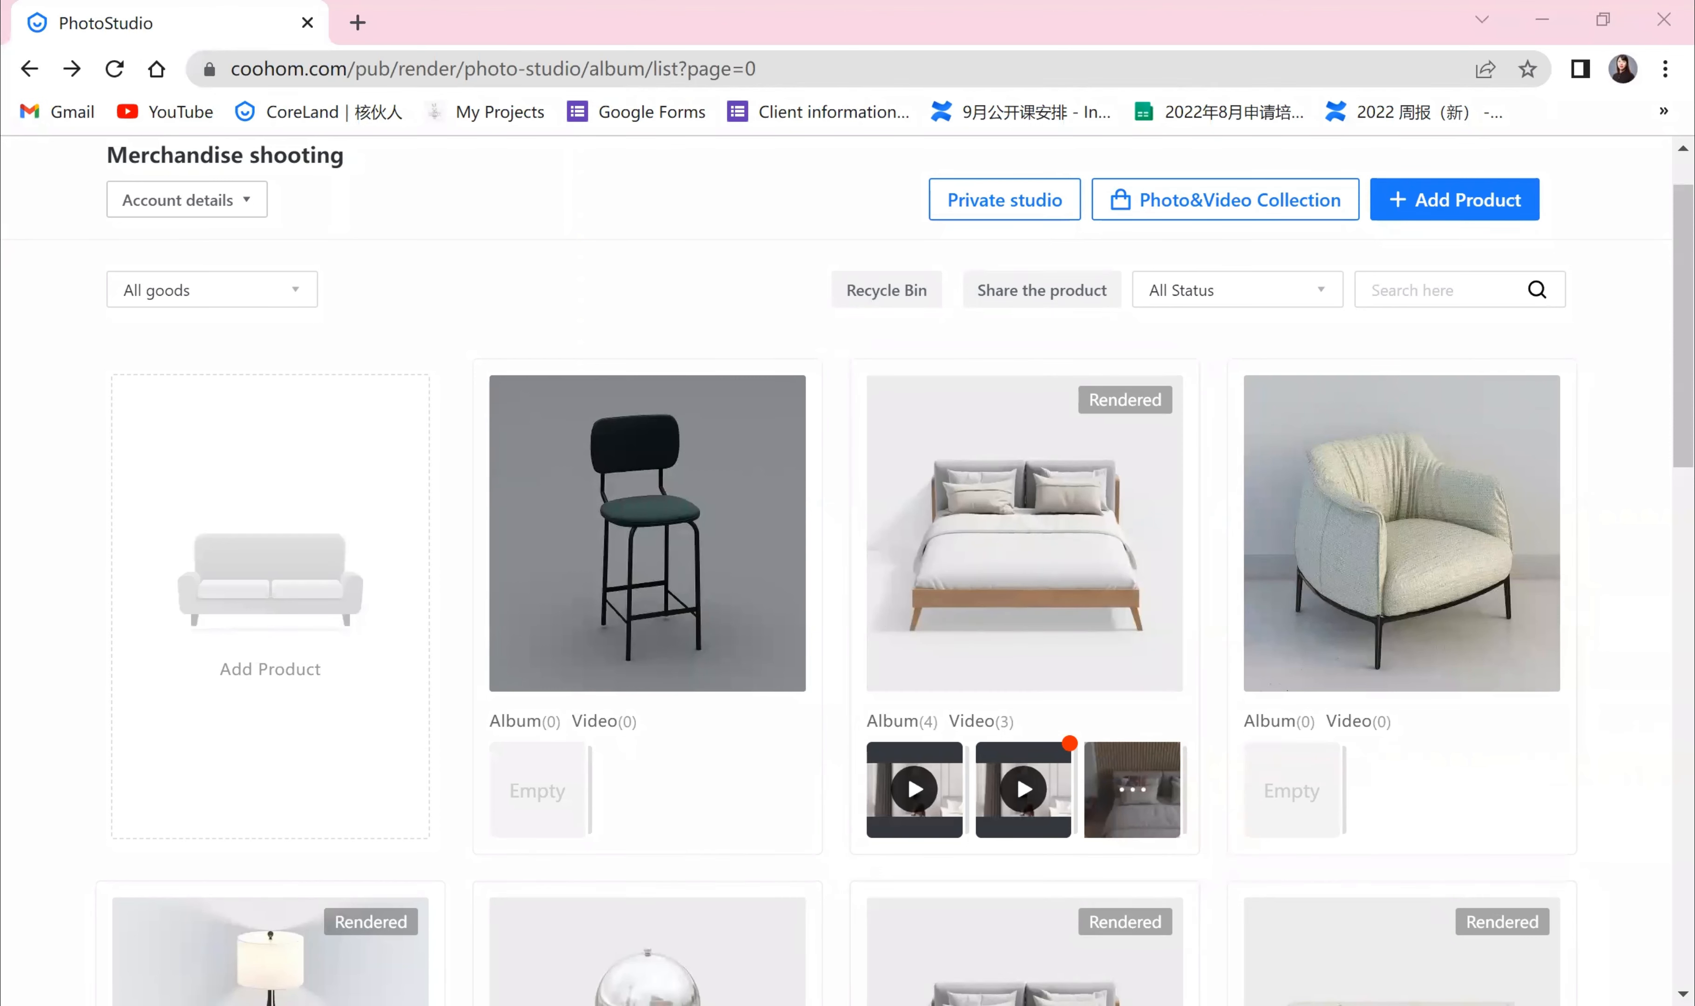
# Step: Open the studio selection for the bed19 product
pyautogui.click(1602, 597)
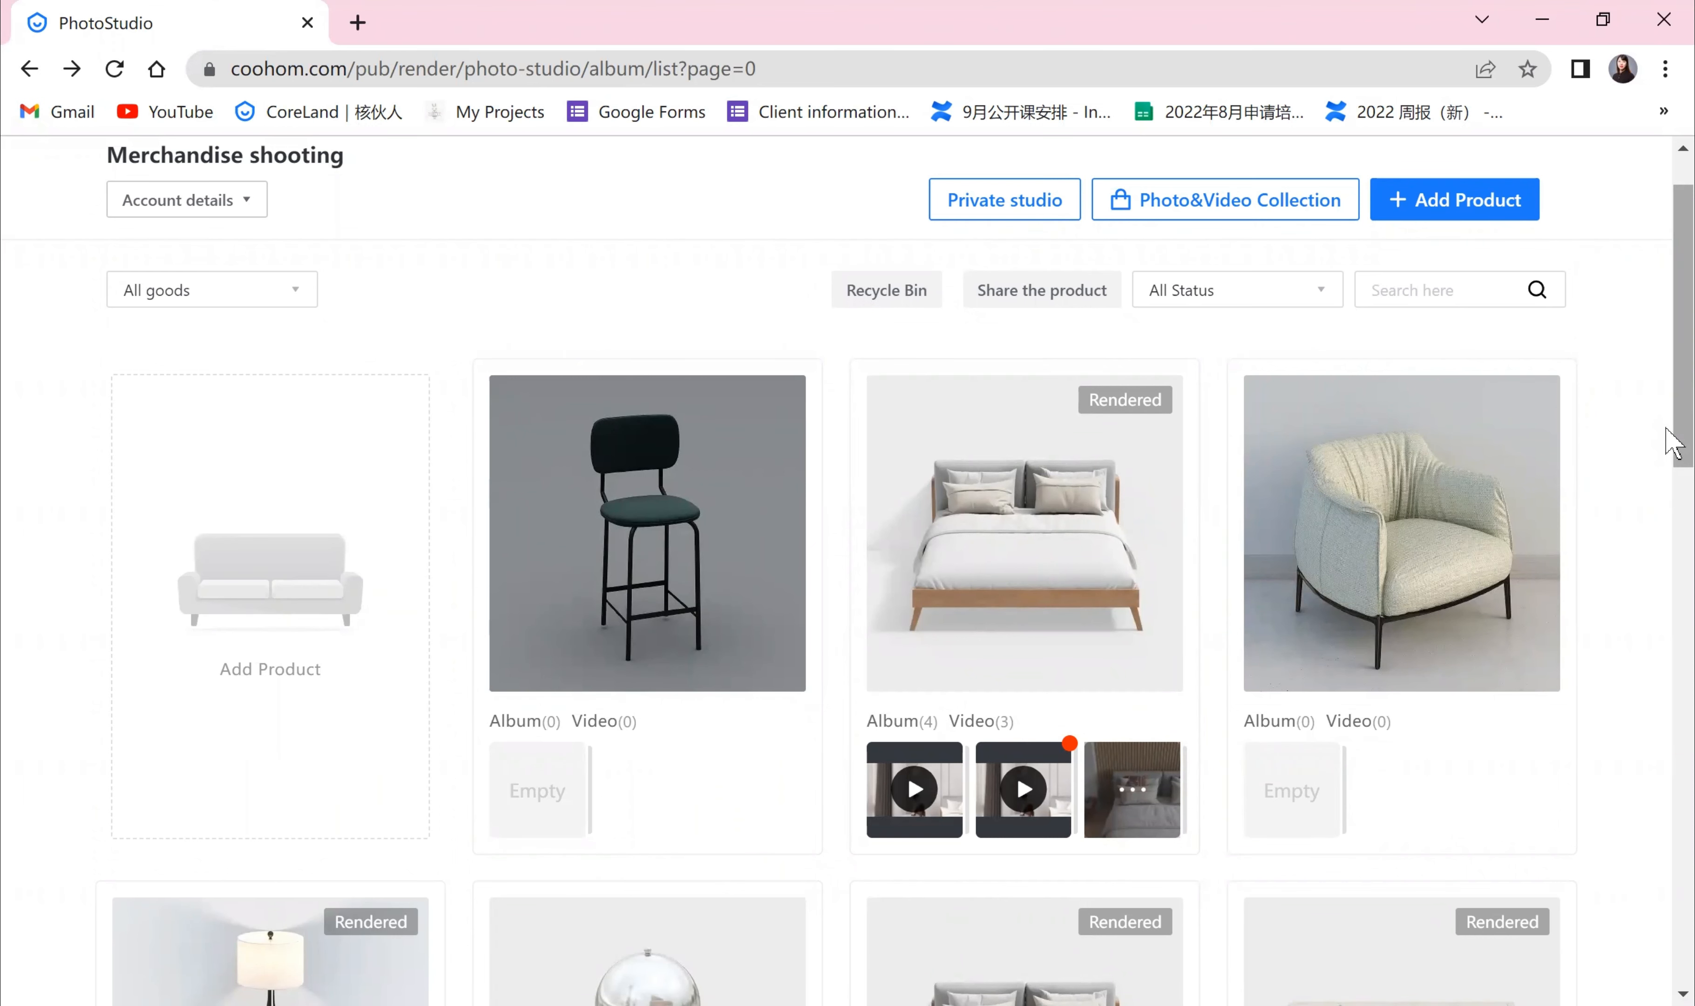
pyautogui.moveTo(1052, 617)
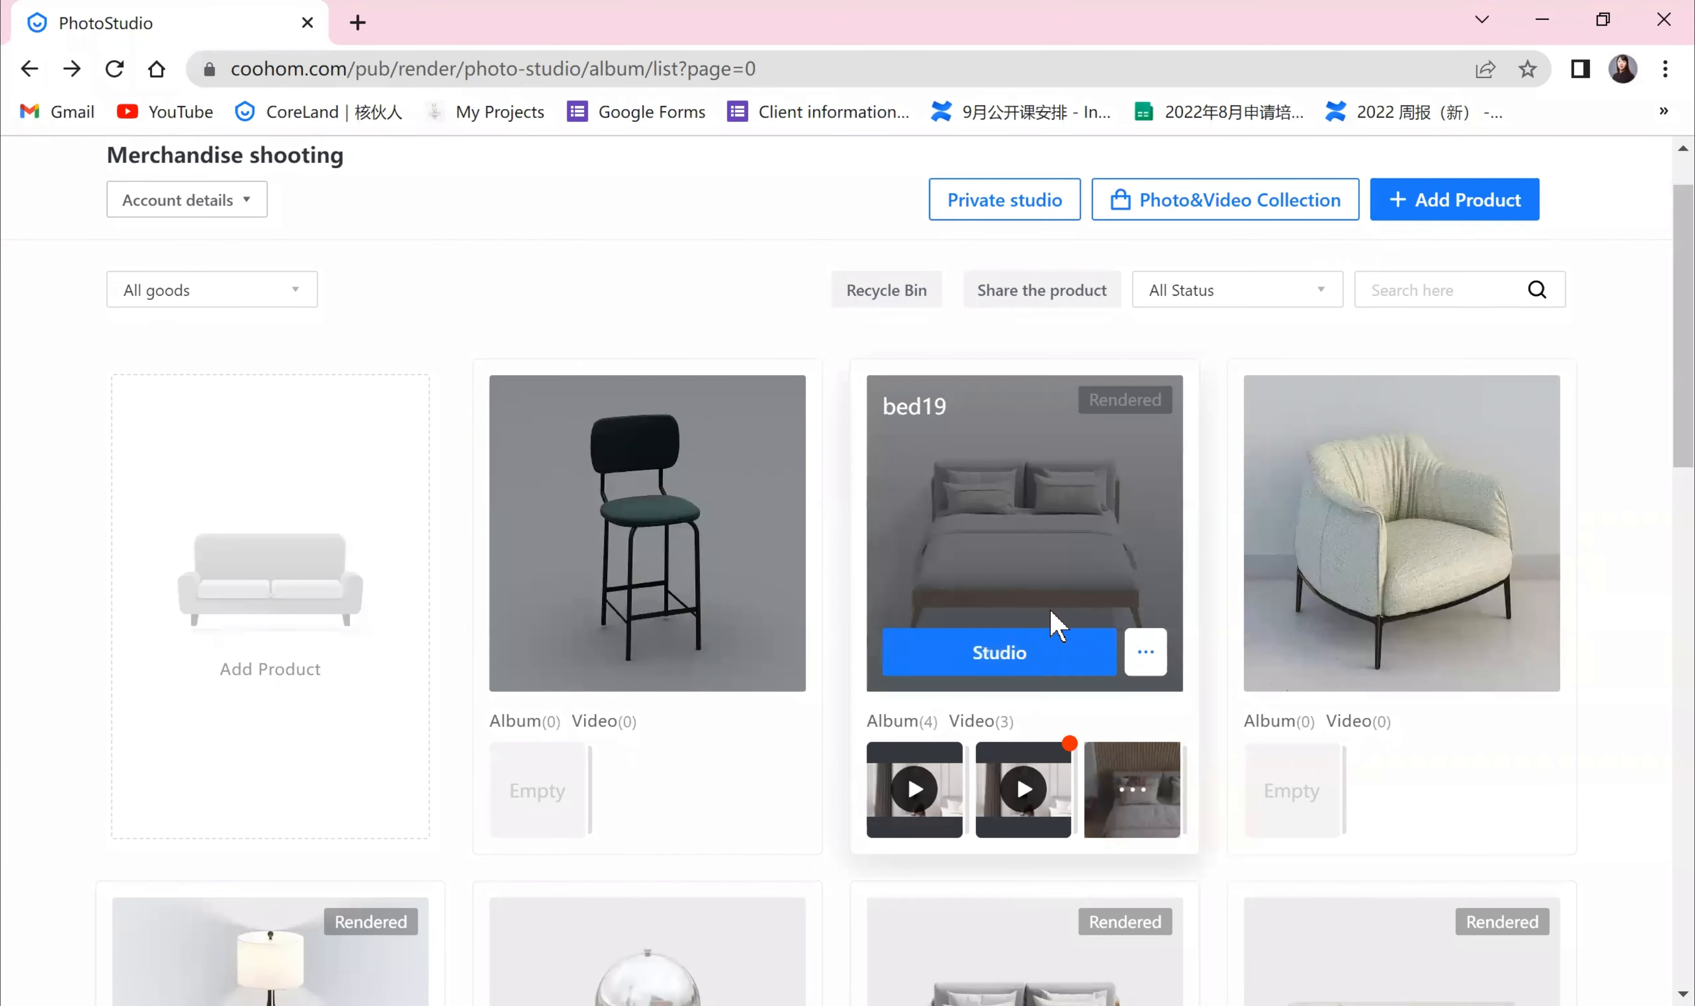
pyautogui.click(1030, 668)
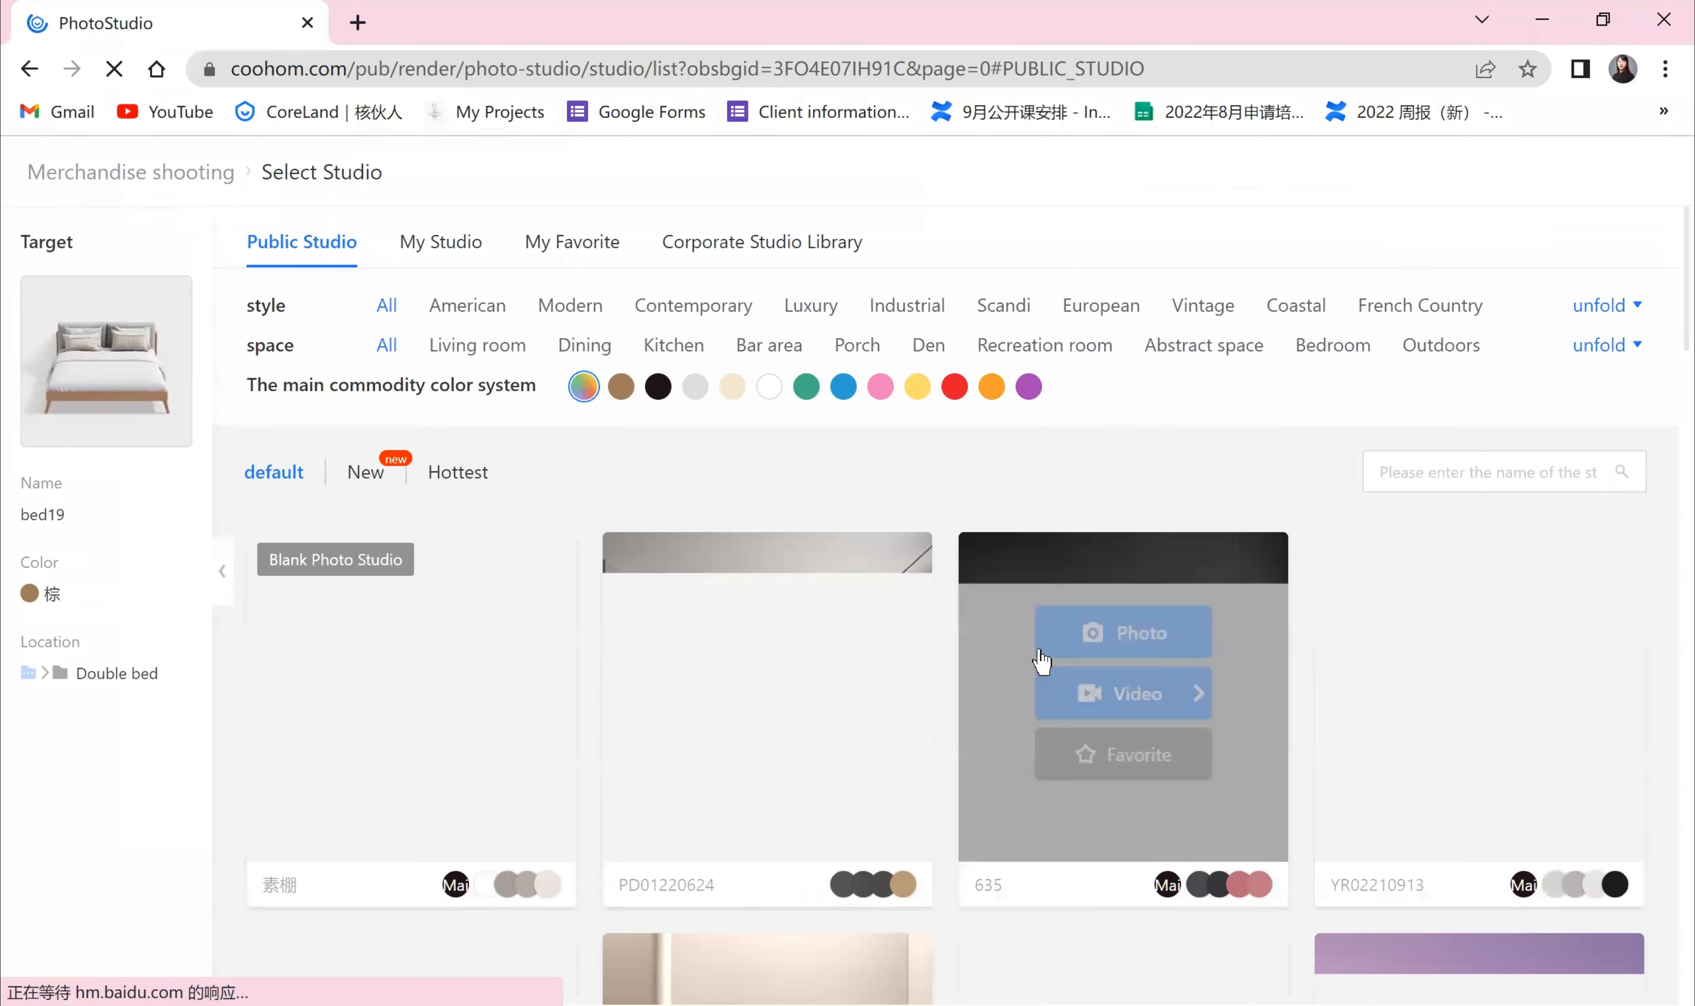
# Step: Auto-generate a video from the YR02210913 public studio, reload the player, and replace and shoot it with bed19
pyautogui.moveTo(1520, 715)
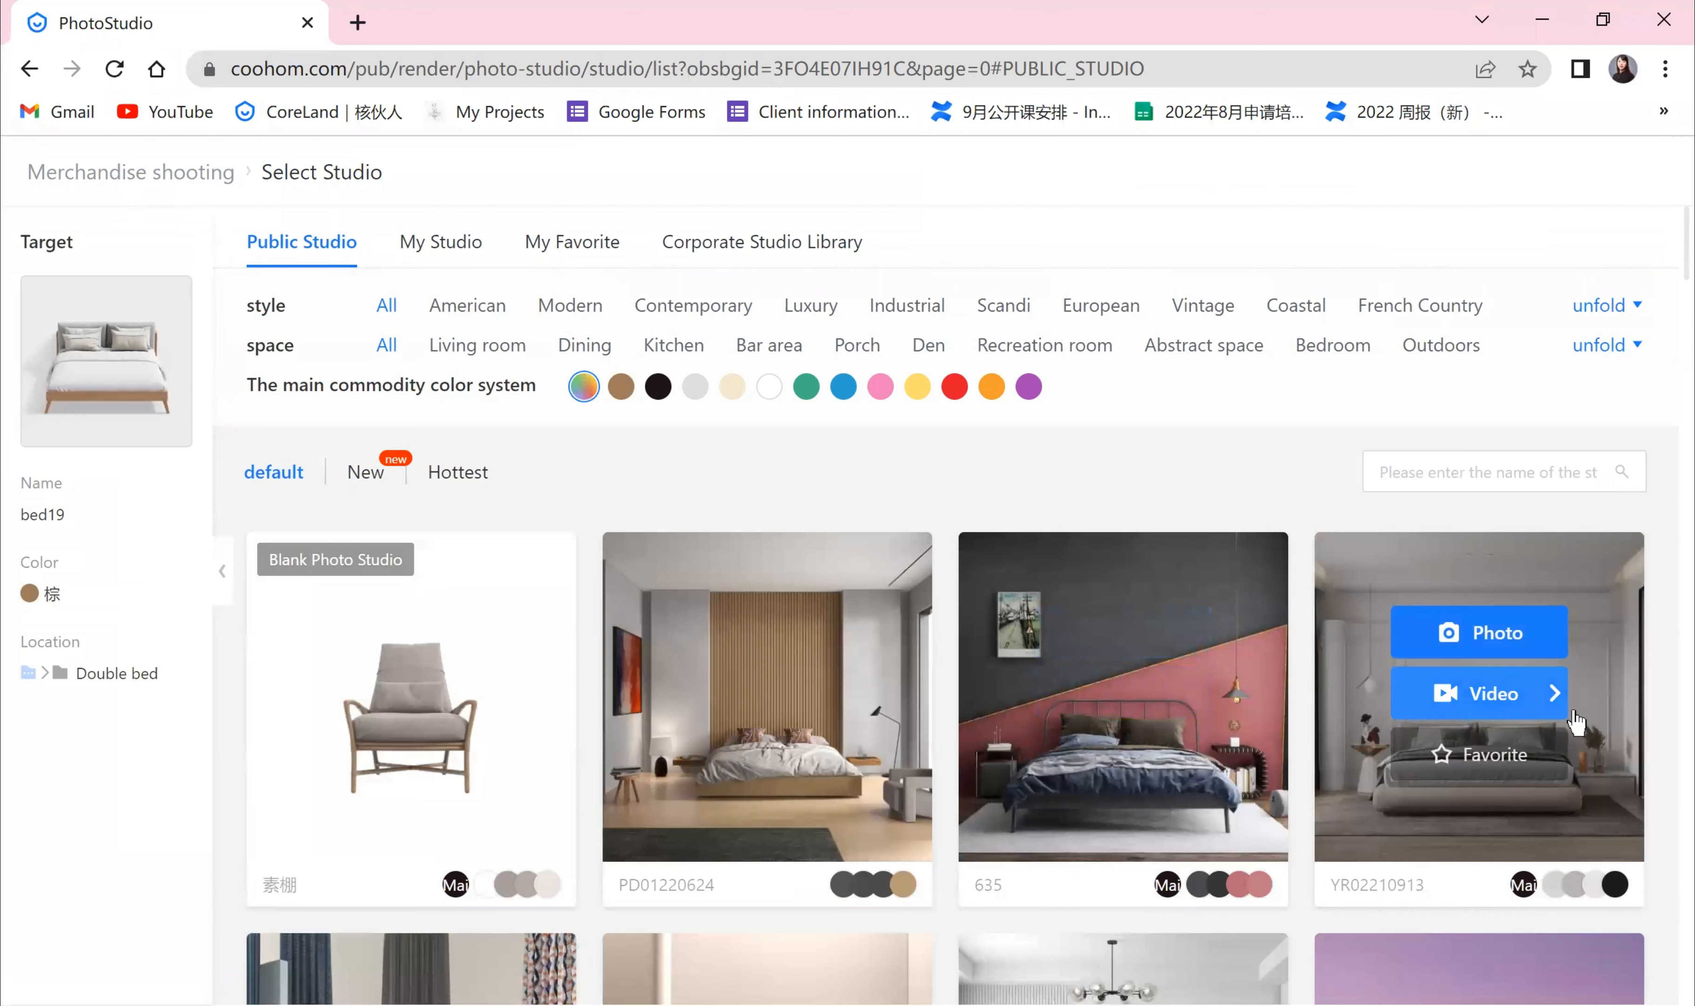
pyautogui.click(1528, 685)
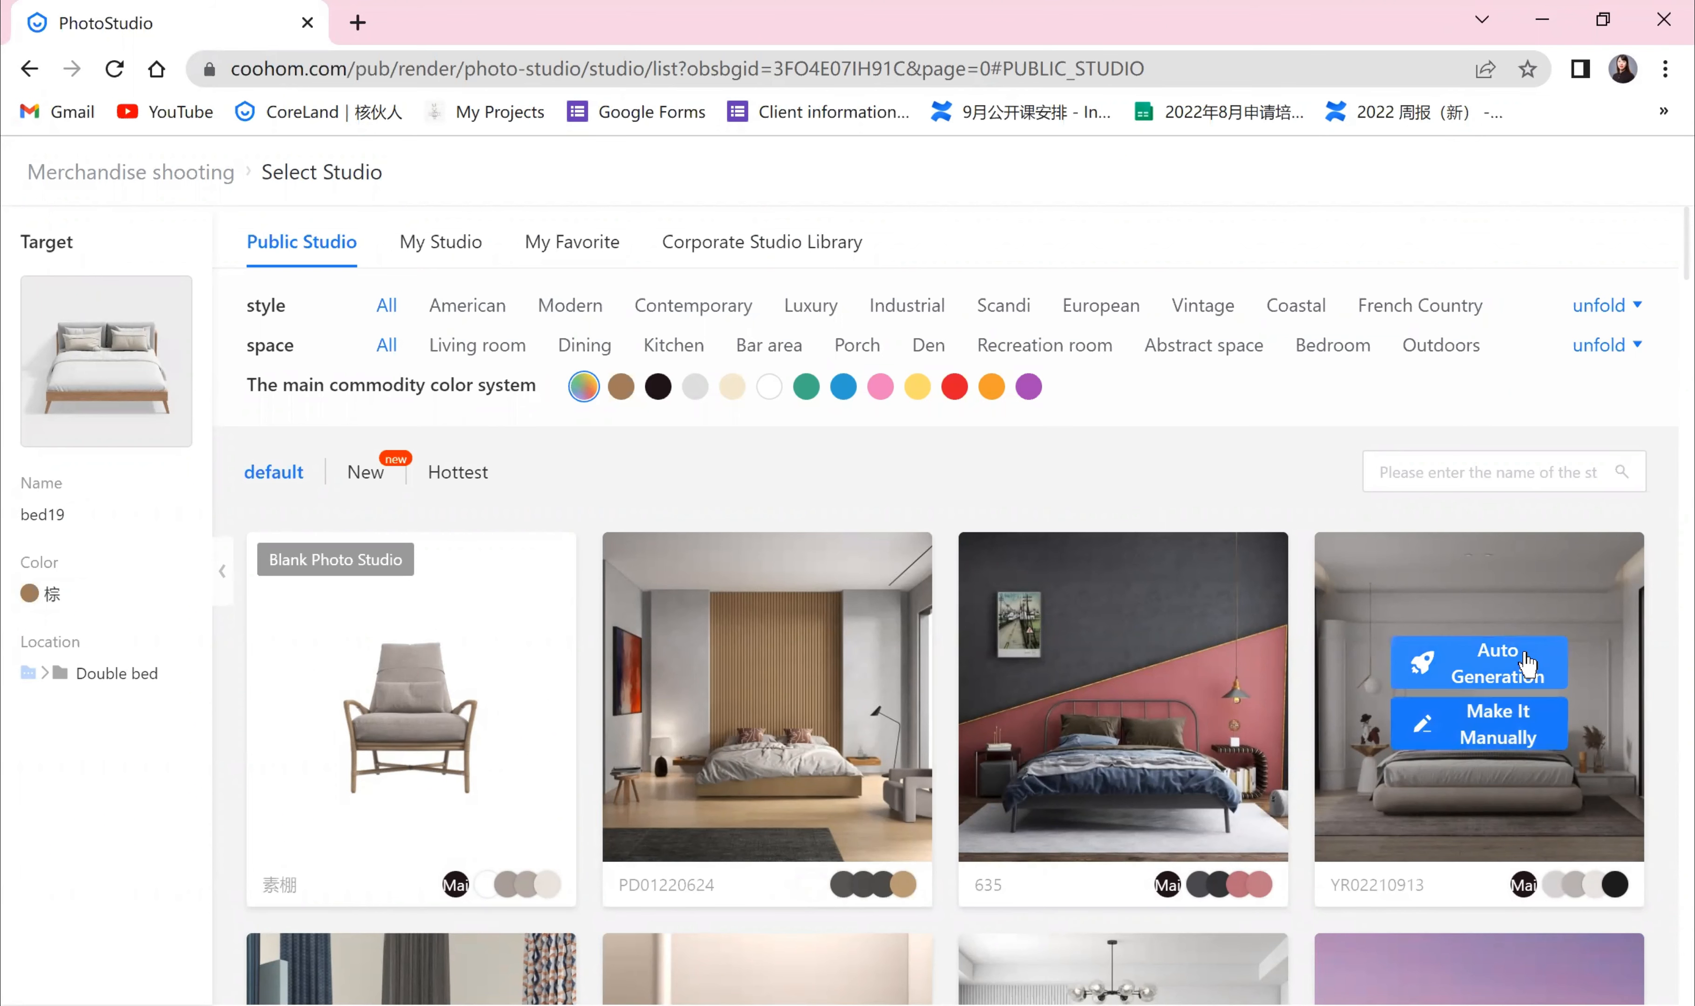
pyautogui.click(1438, 659)
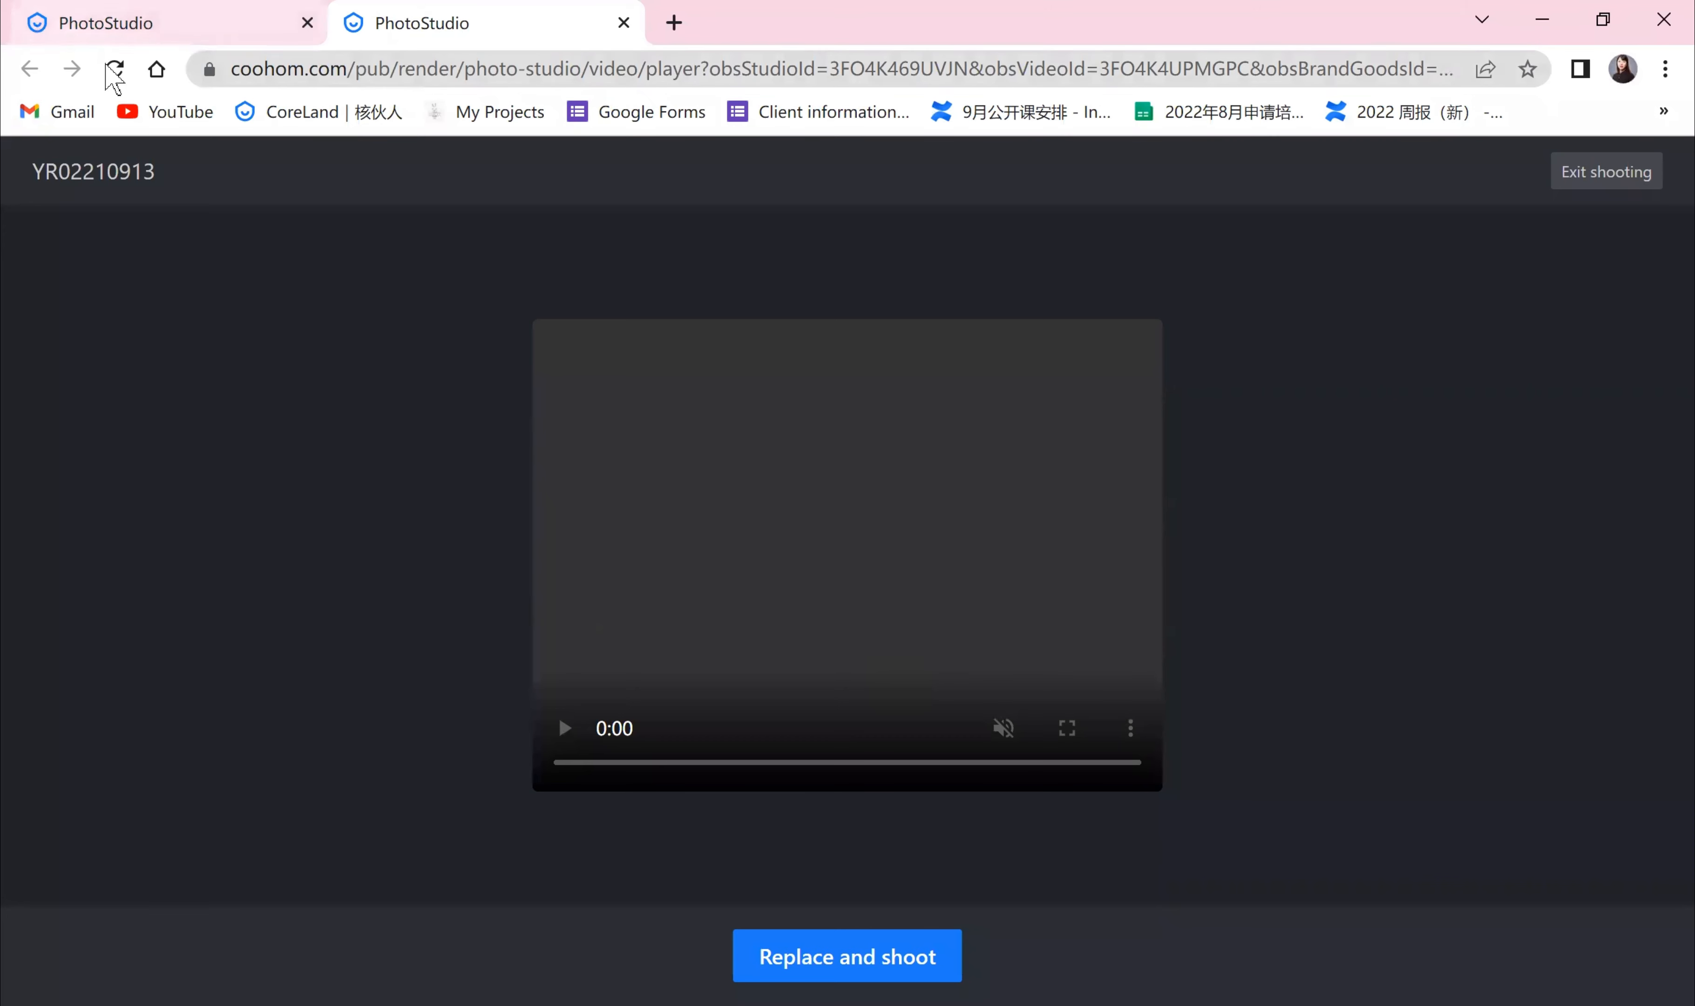
pyautogui.click(110, 68)
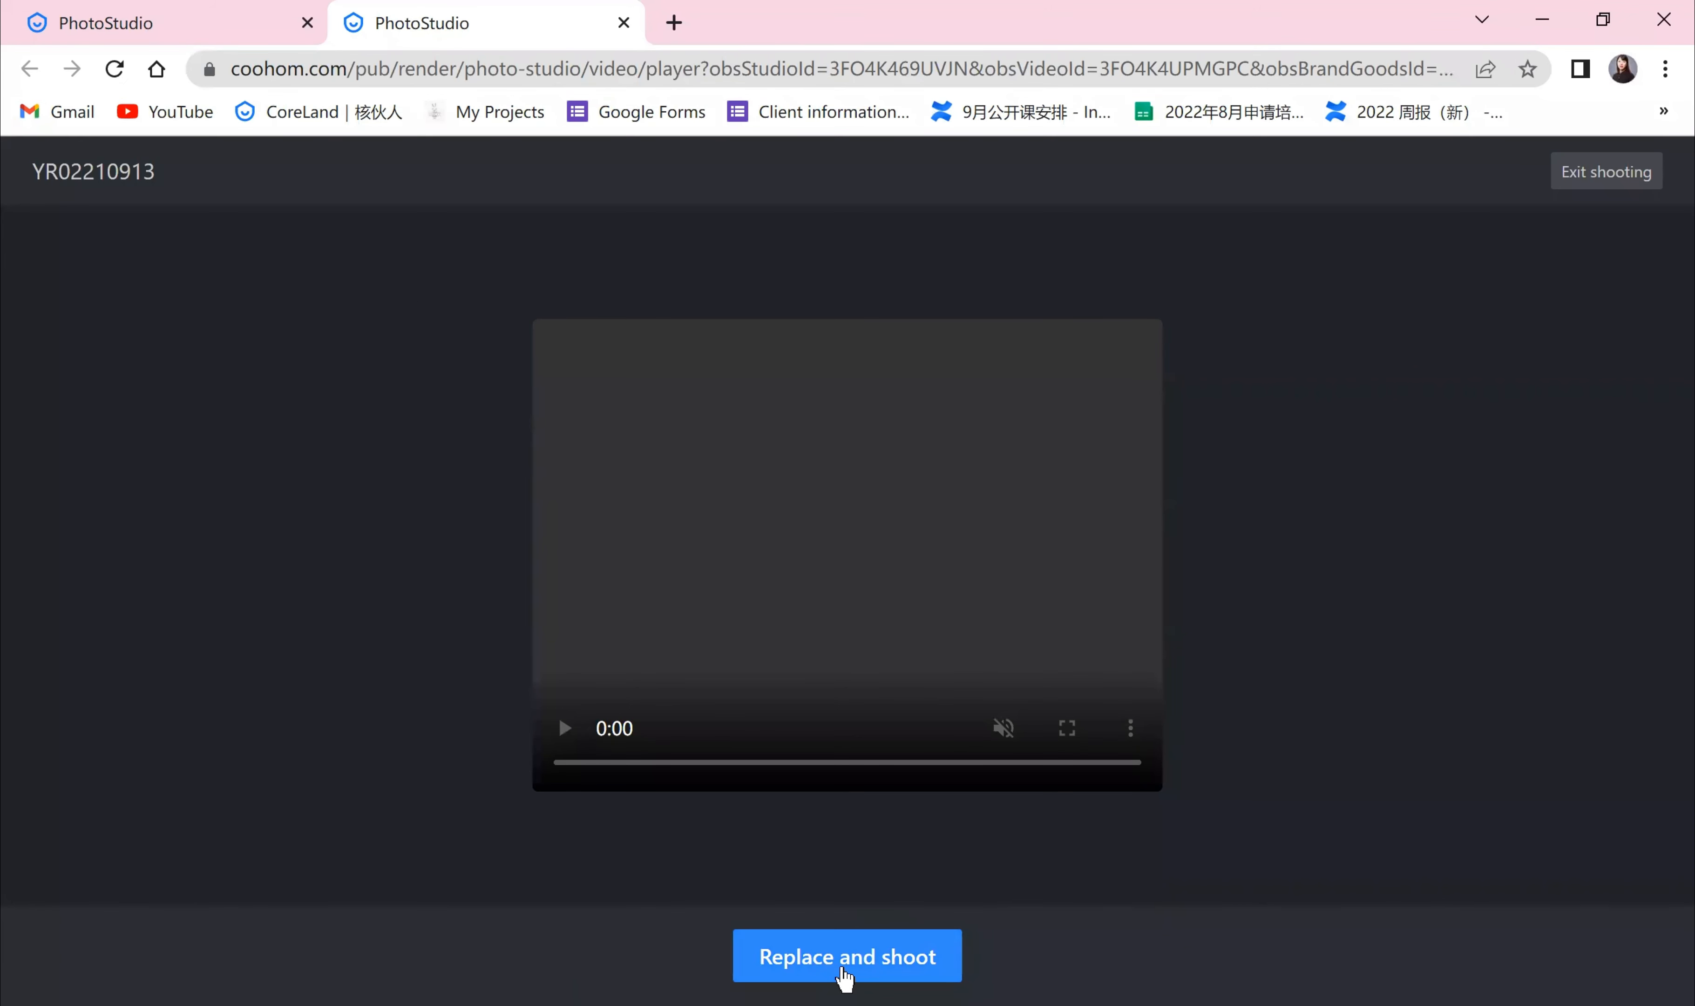
pyautogui.click(846, 962)
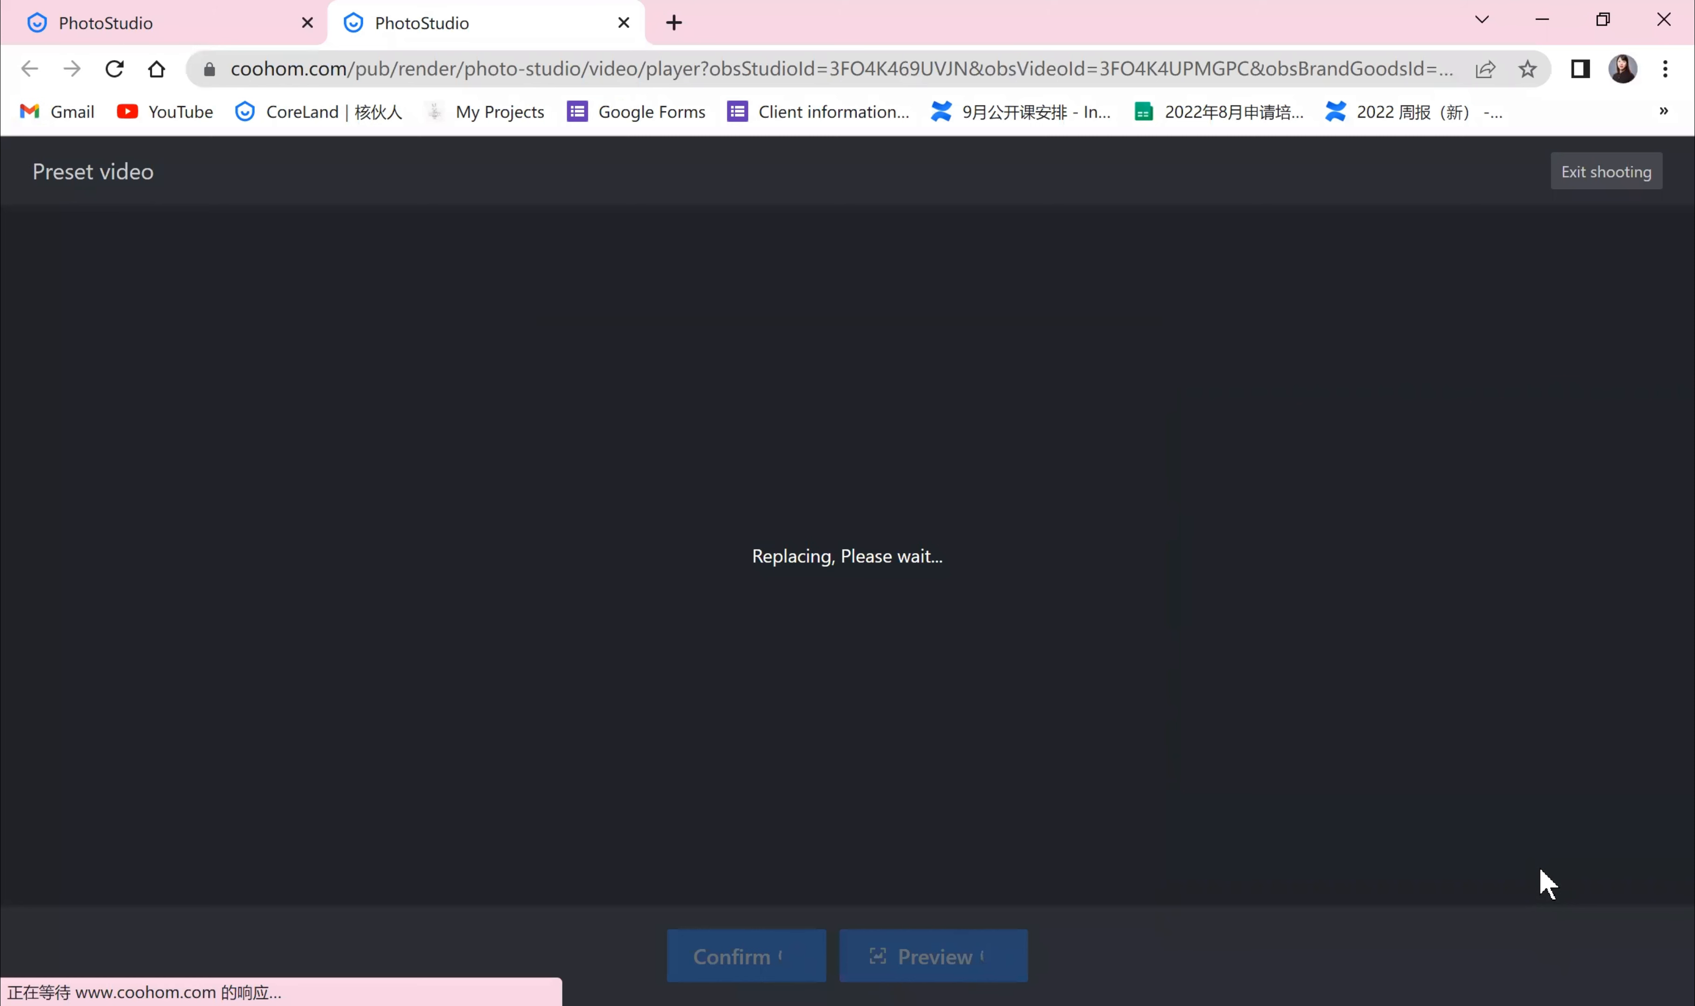
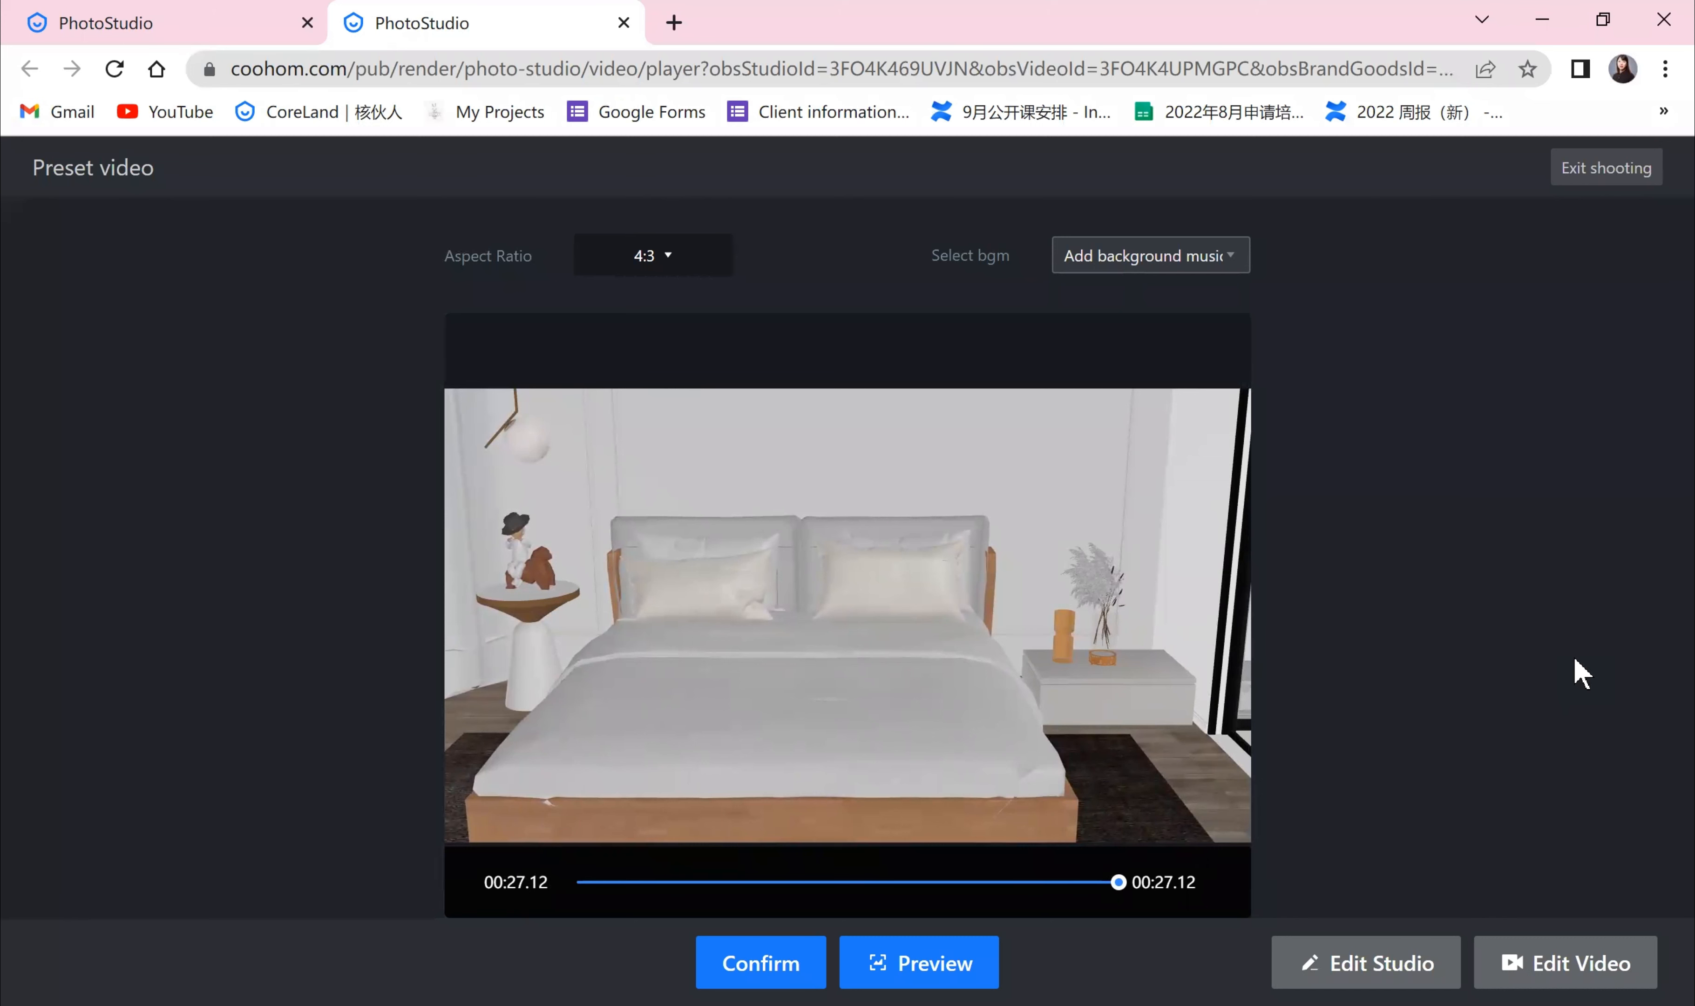
# Step: Open the preset video in the lens editor and browse through its lenses
pyautogui.moveTo(586, 798)
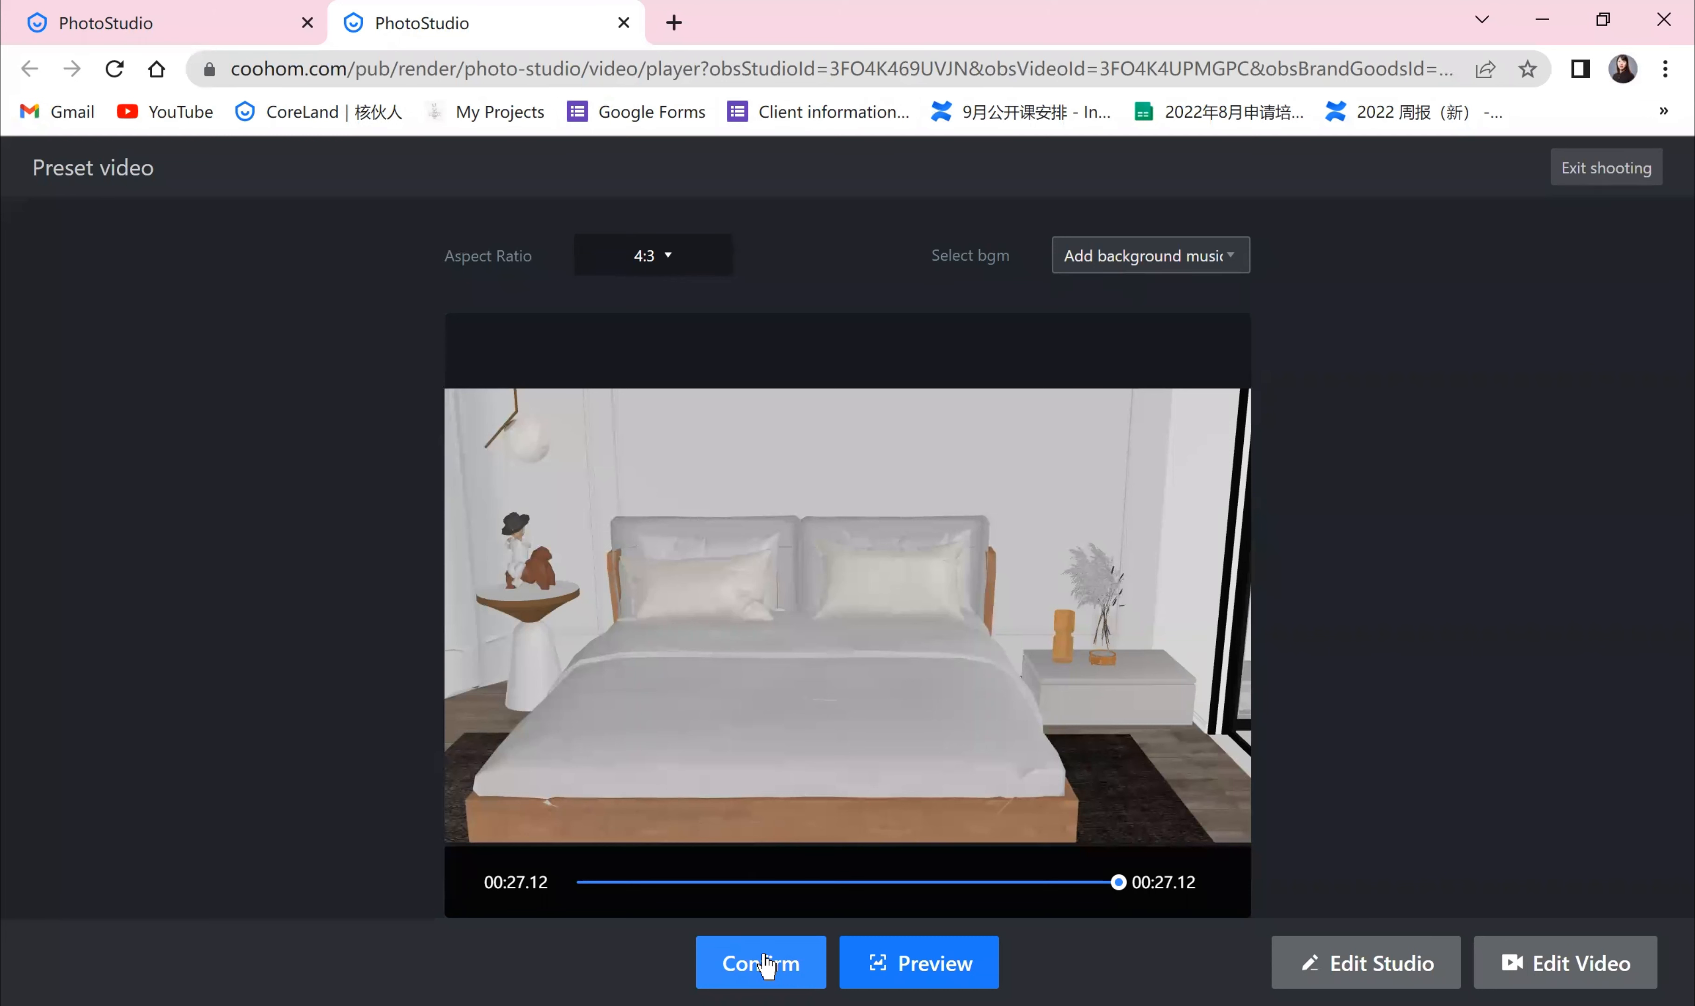
pyautogui.click(1566, 970)
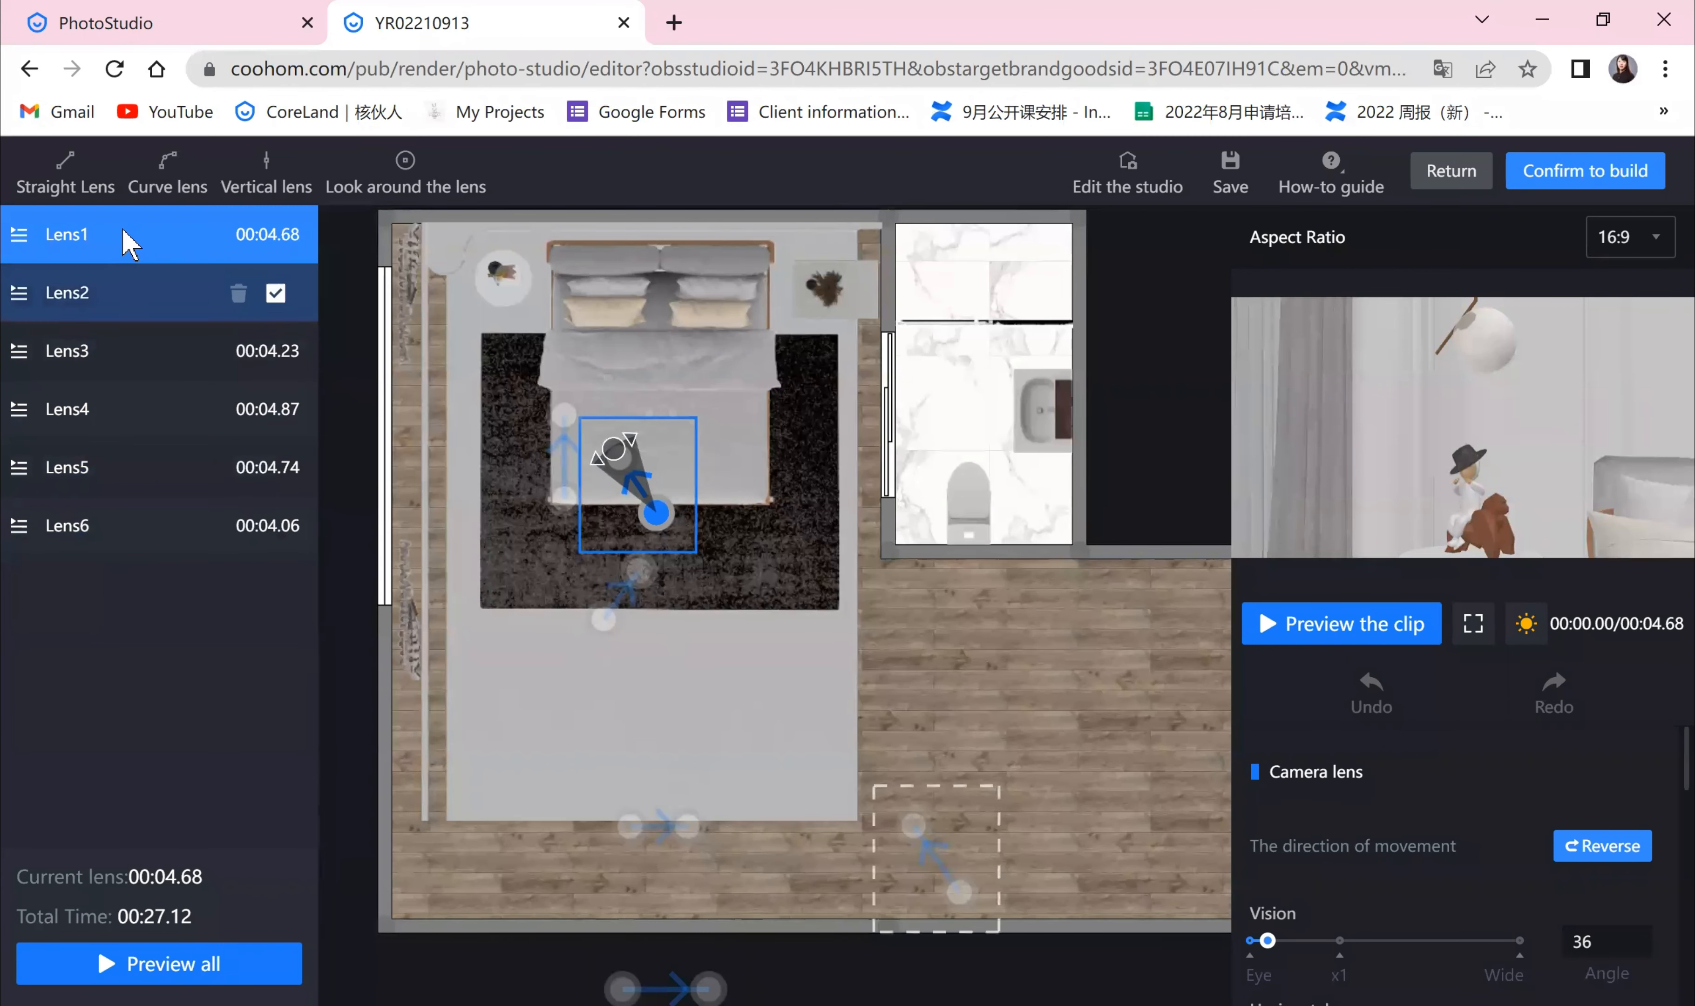
pyautogui.click(113, 297)
pyautogui.click(121, 358)
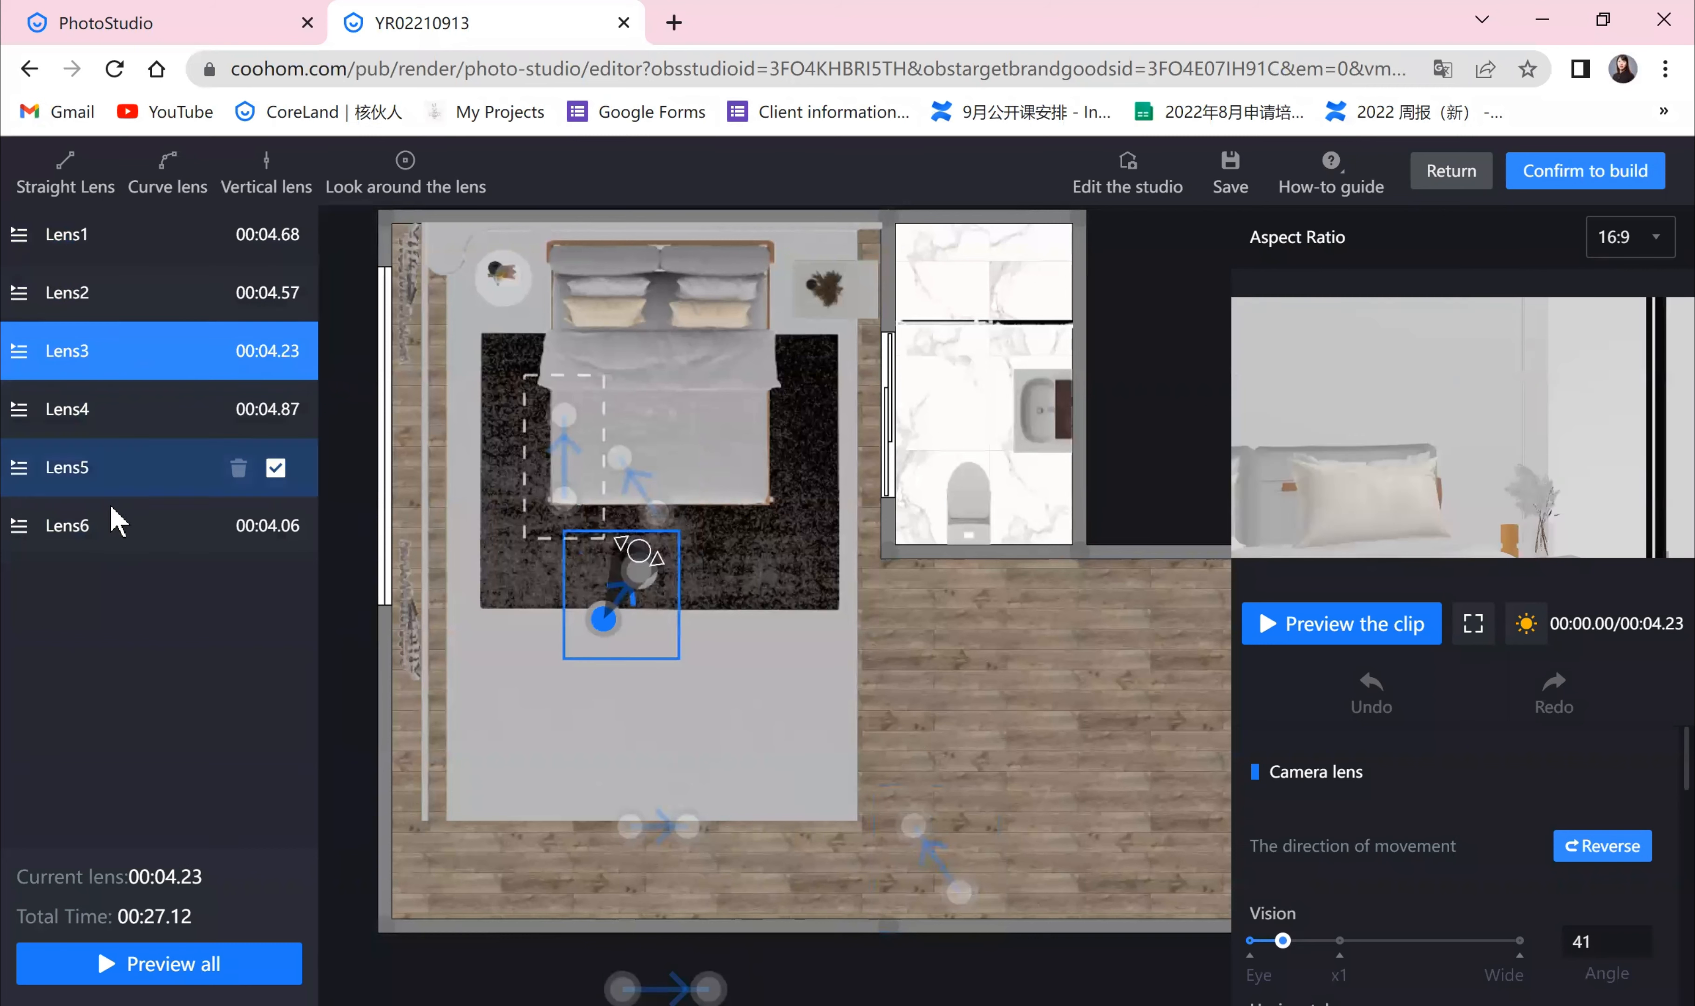
pyautogui.click(113, 527)
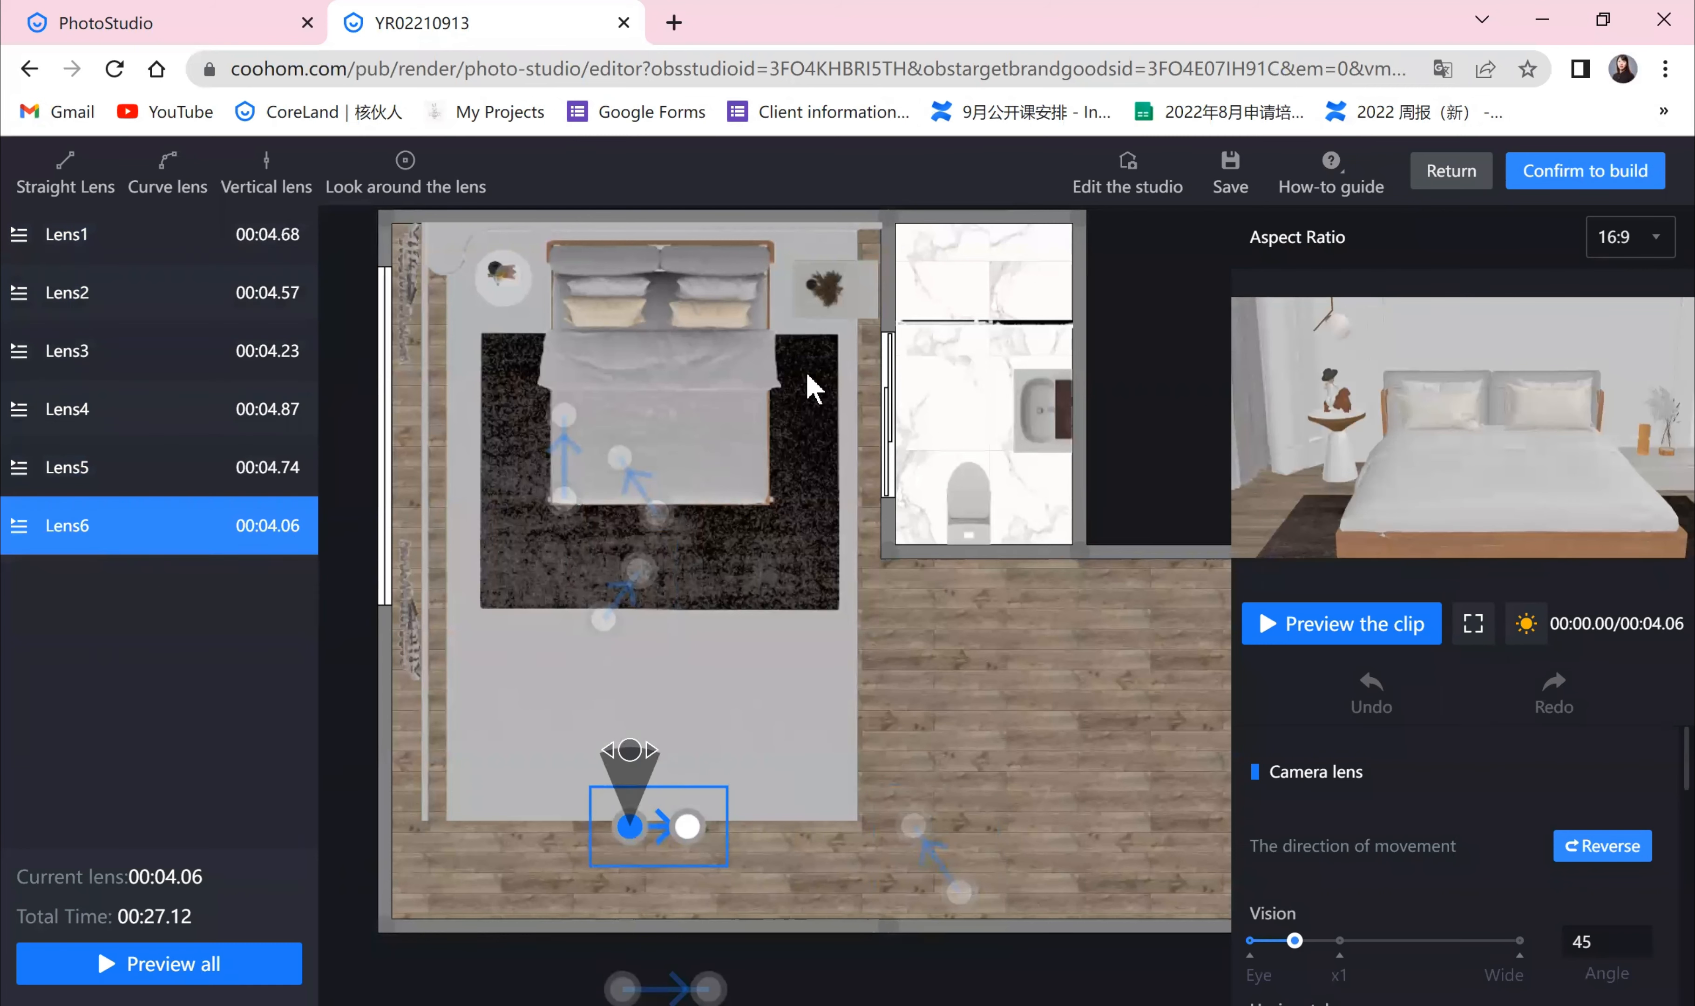
pyautogui.click(97, 249)
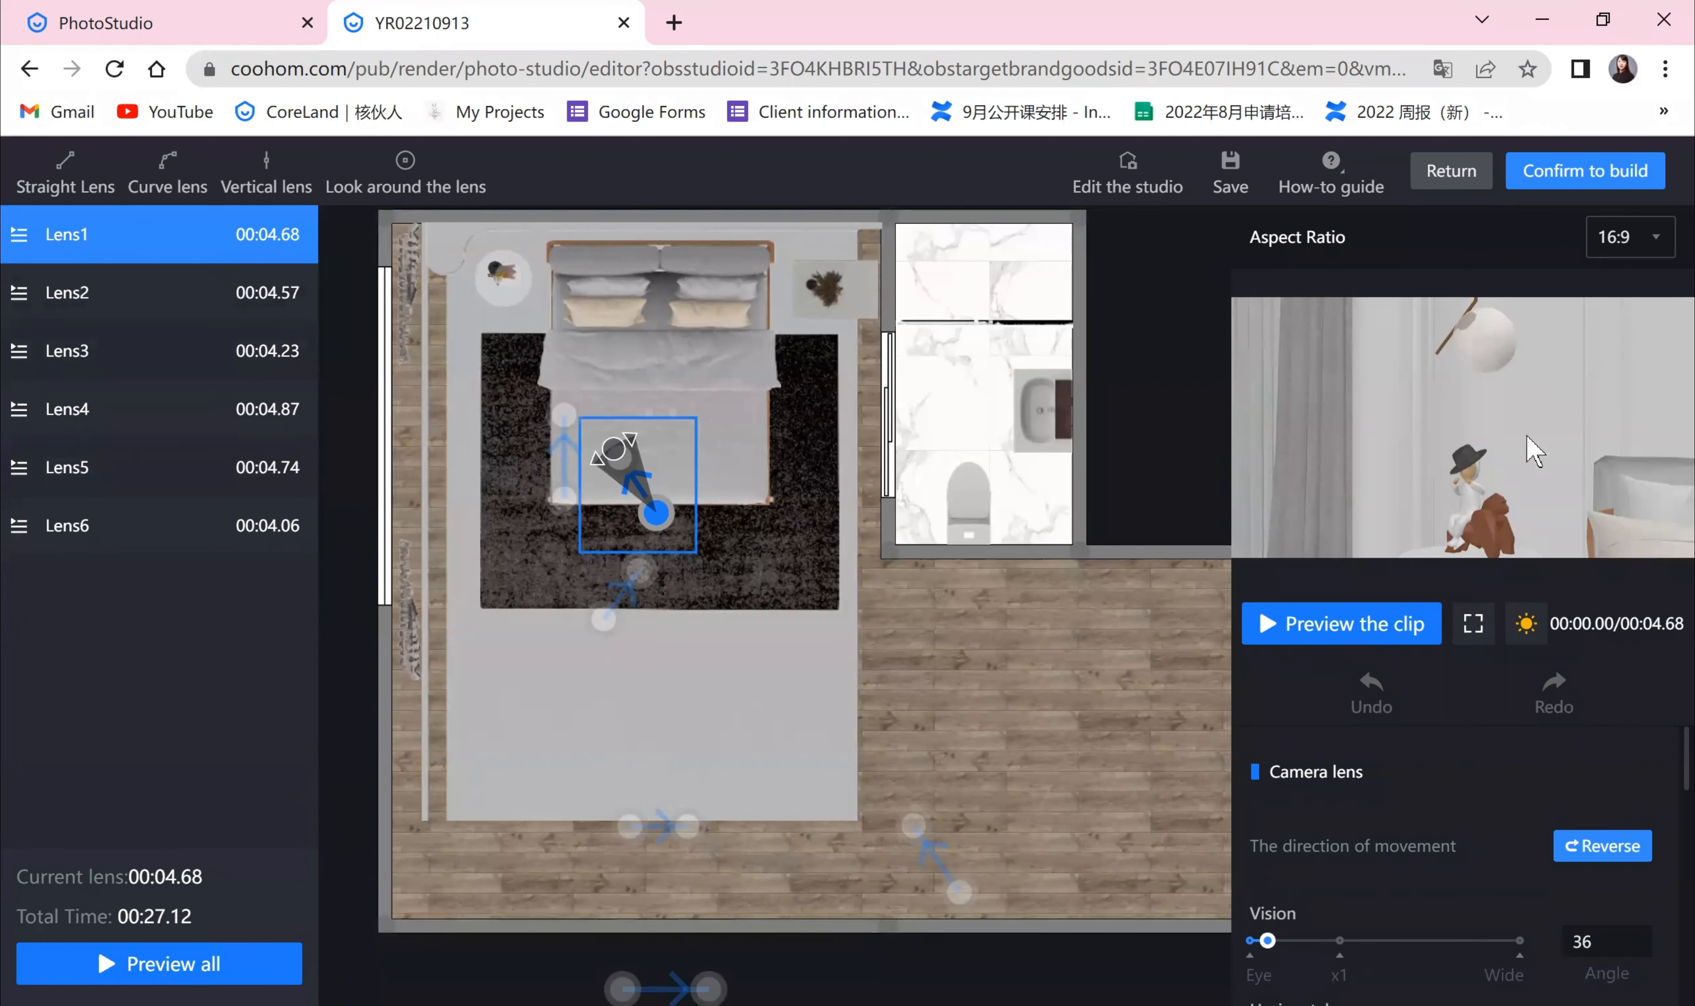
# Step: Preview the Lens1 clip and reposition its camera marker back to the start
pyautogui.click(1297, 629)
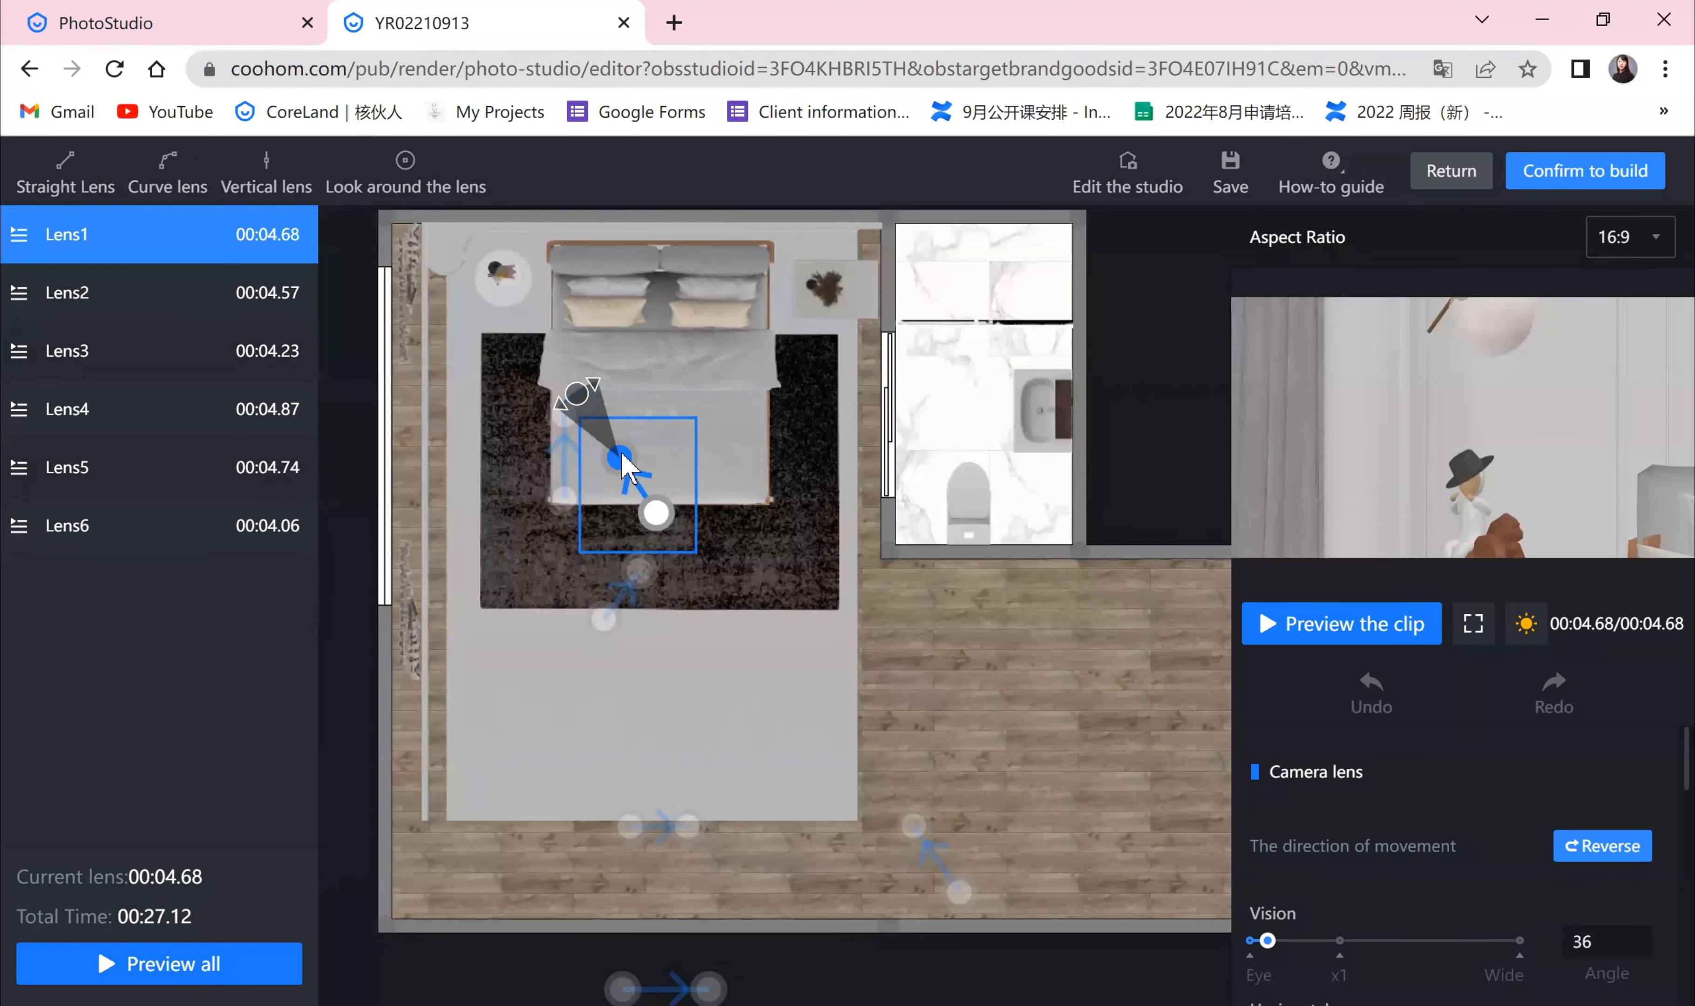
pyautogui.moveTo(621, 456)
pyautogui.mouseDown()
pyautogui.moveTo(667, 535)
pyautogui.moveTo(646, 473)
pyautogui.moveTo(616, 447)
pyautogui.moveTo(666, 556)
pyautogui.moveTo(625, 453)
pyautogui.moveTo(605, 447)
pyautogui.moveTo(652, 540)
pyautogui.mouseUp()
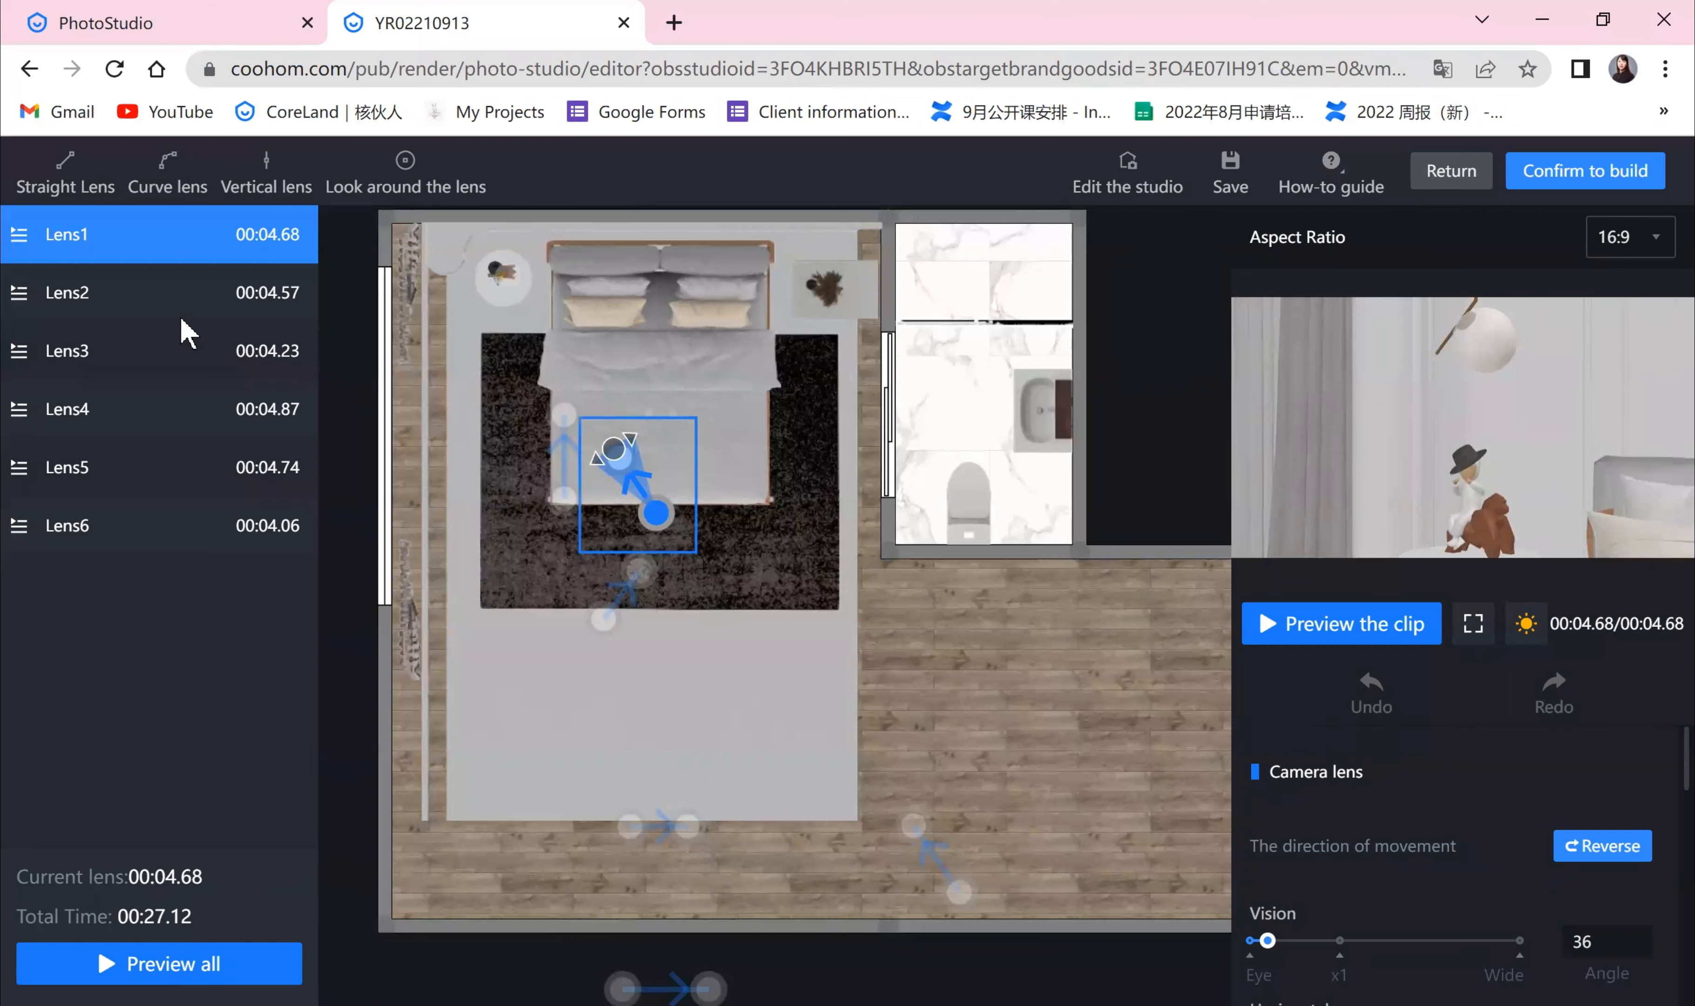
# Step: Try moving Lens2's end point, then undo the change
pyautogui.click(124, 302)
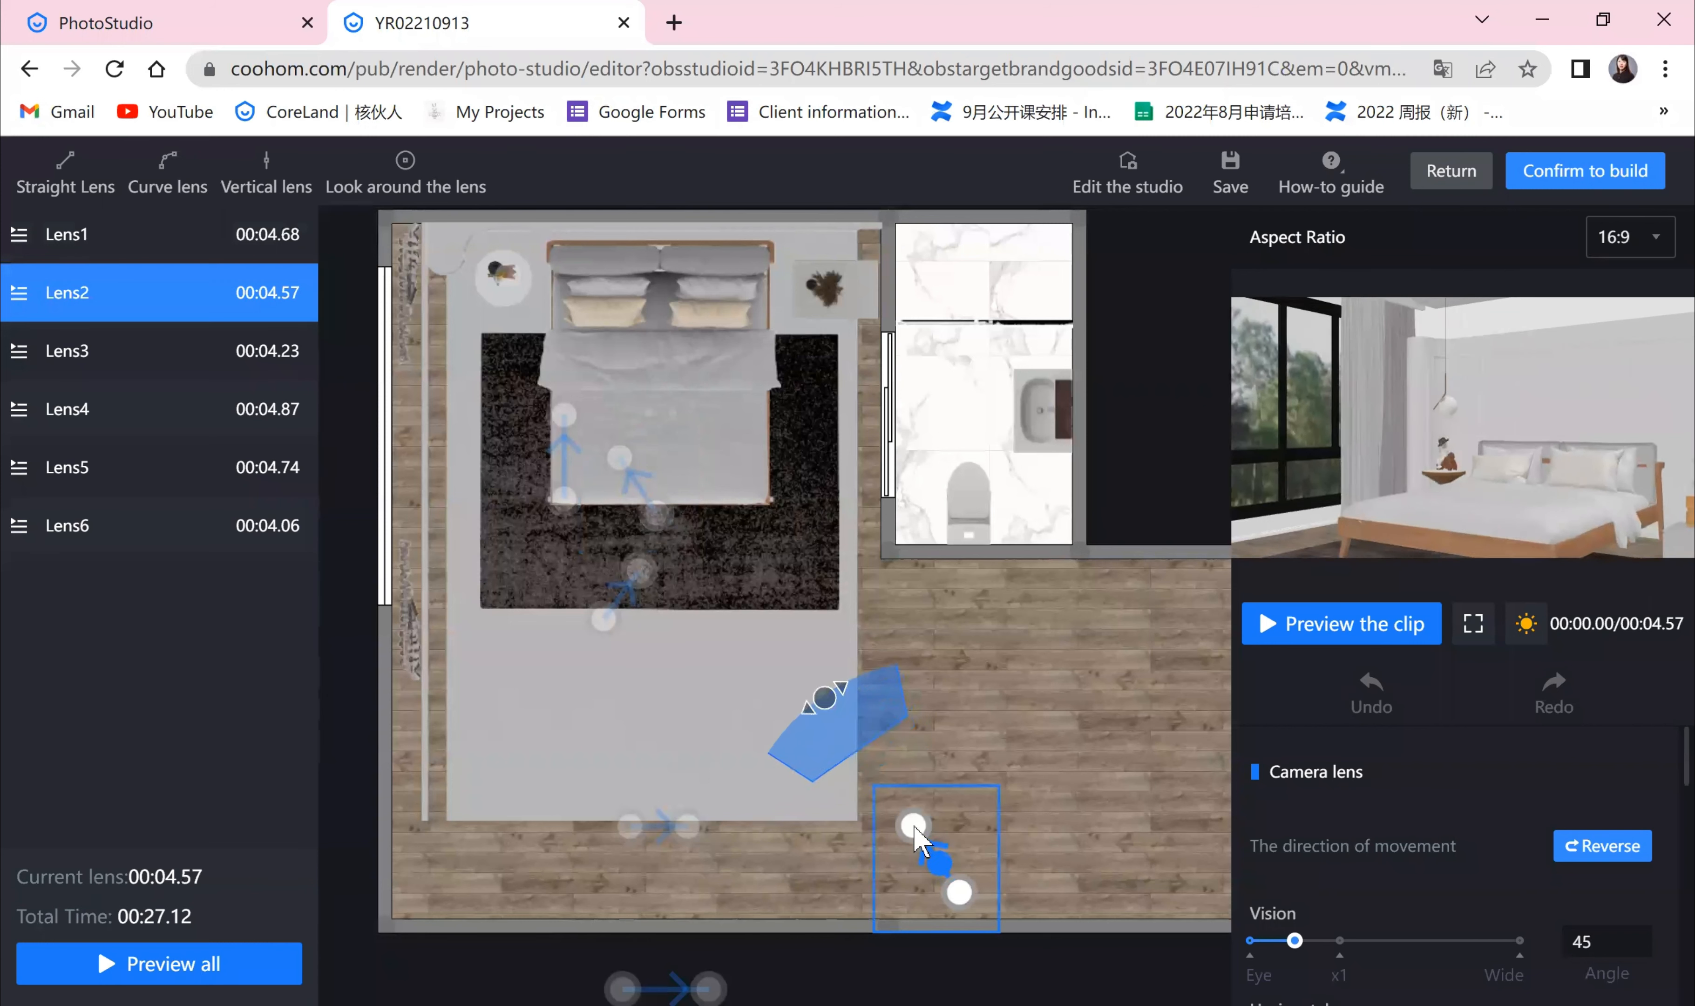
pyautogui.moveTo(949, 899); pyautogui.dragTo(855, 745)
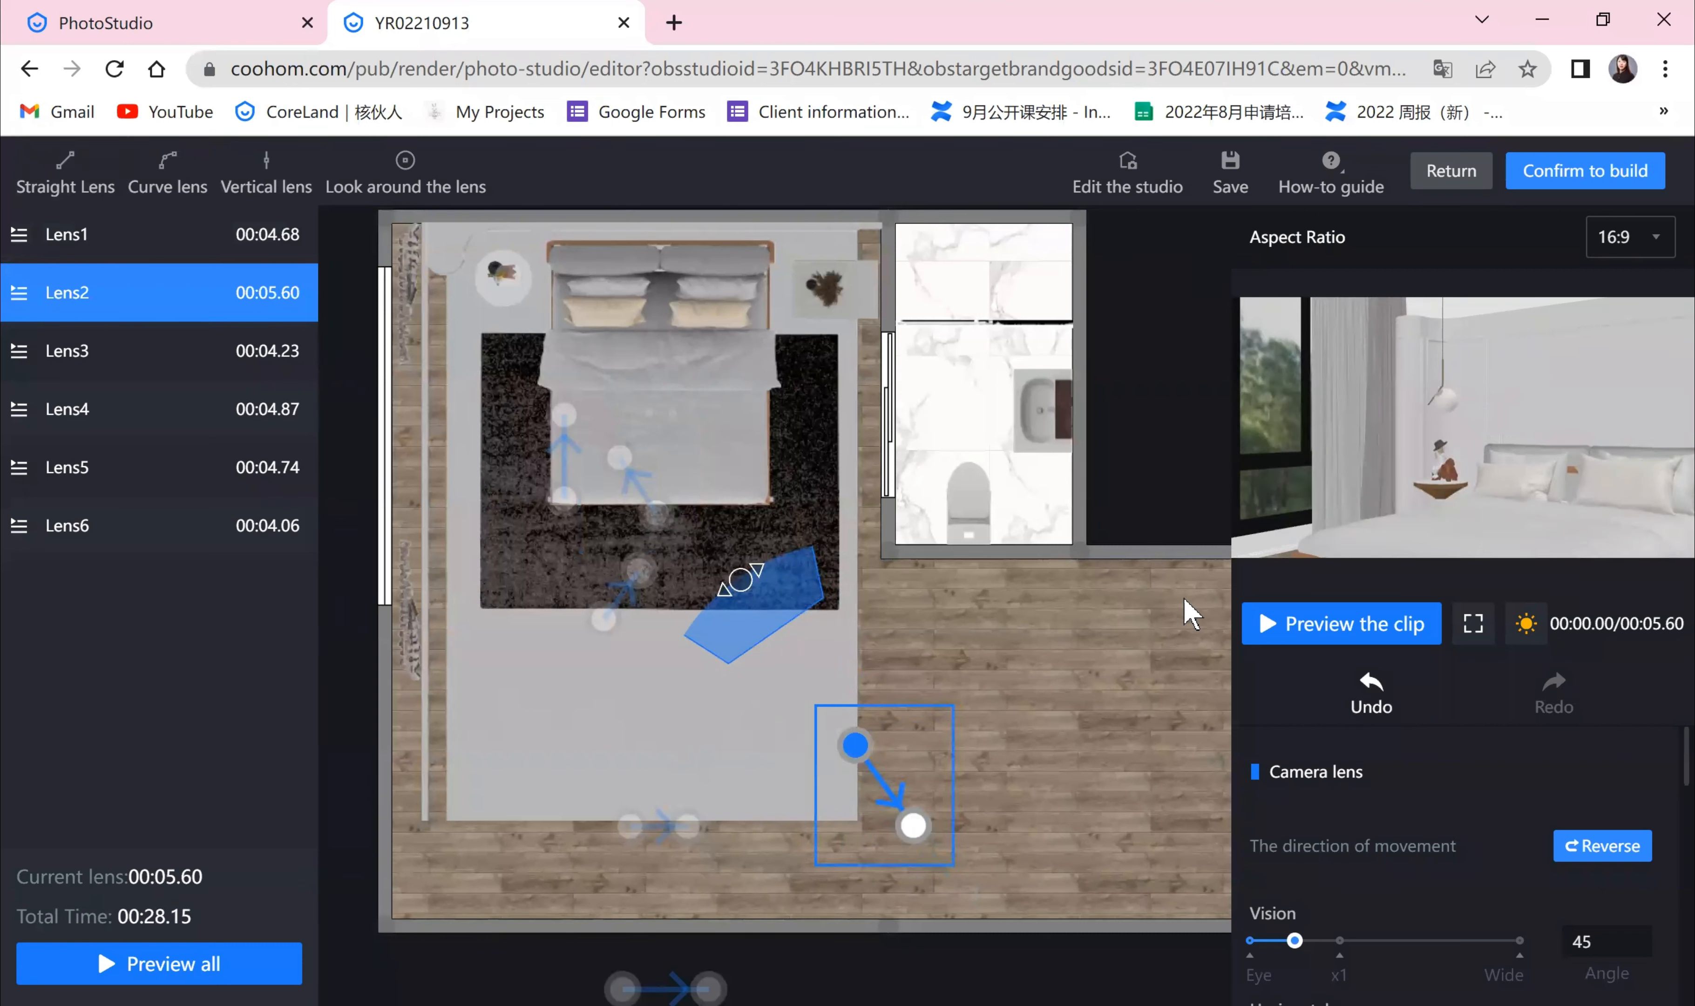
pyautogui.click(1367, 697)
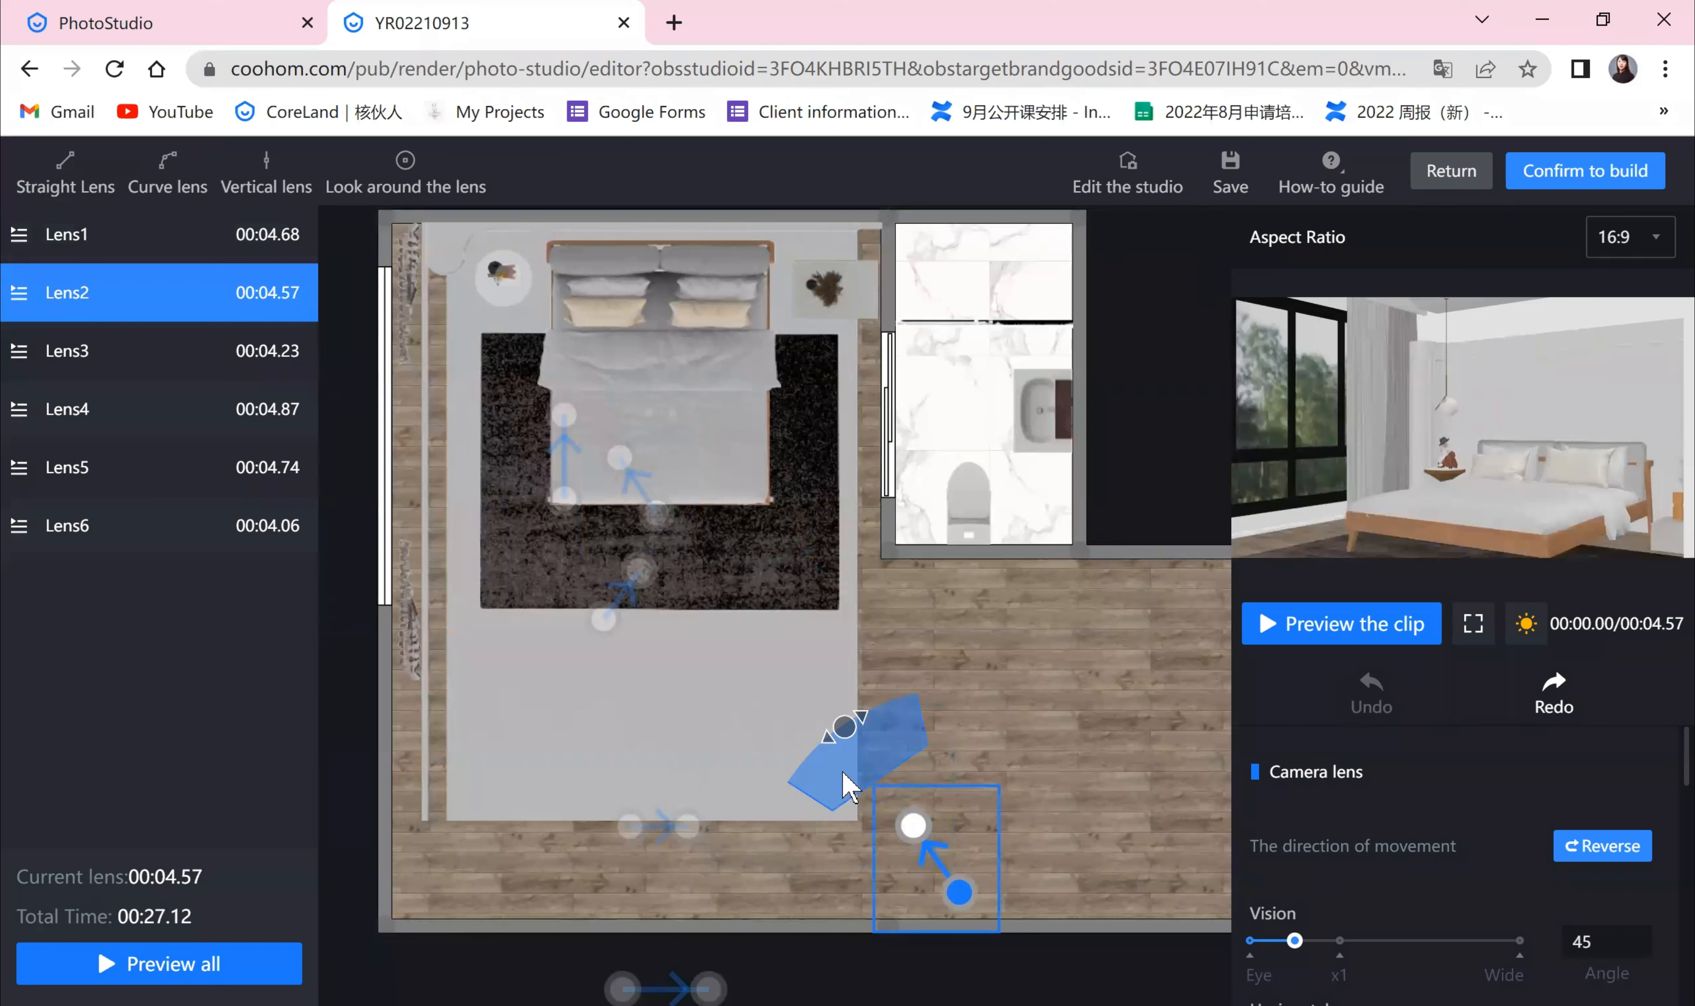
# Step: Select Lens3 and Lens4 and reposition the plan view around them
pyautogui.click(131, 364)
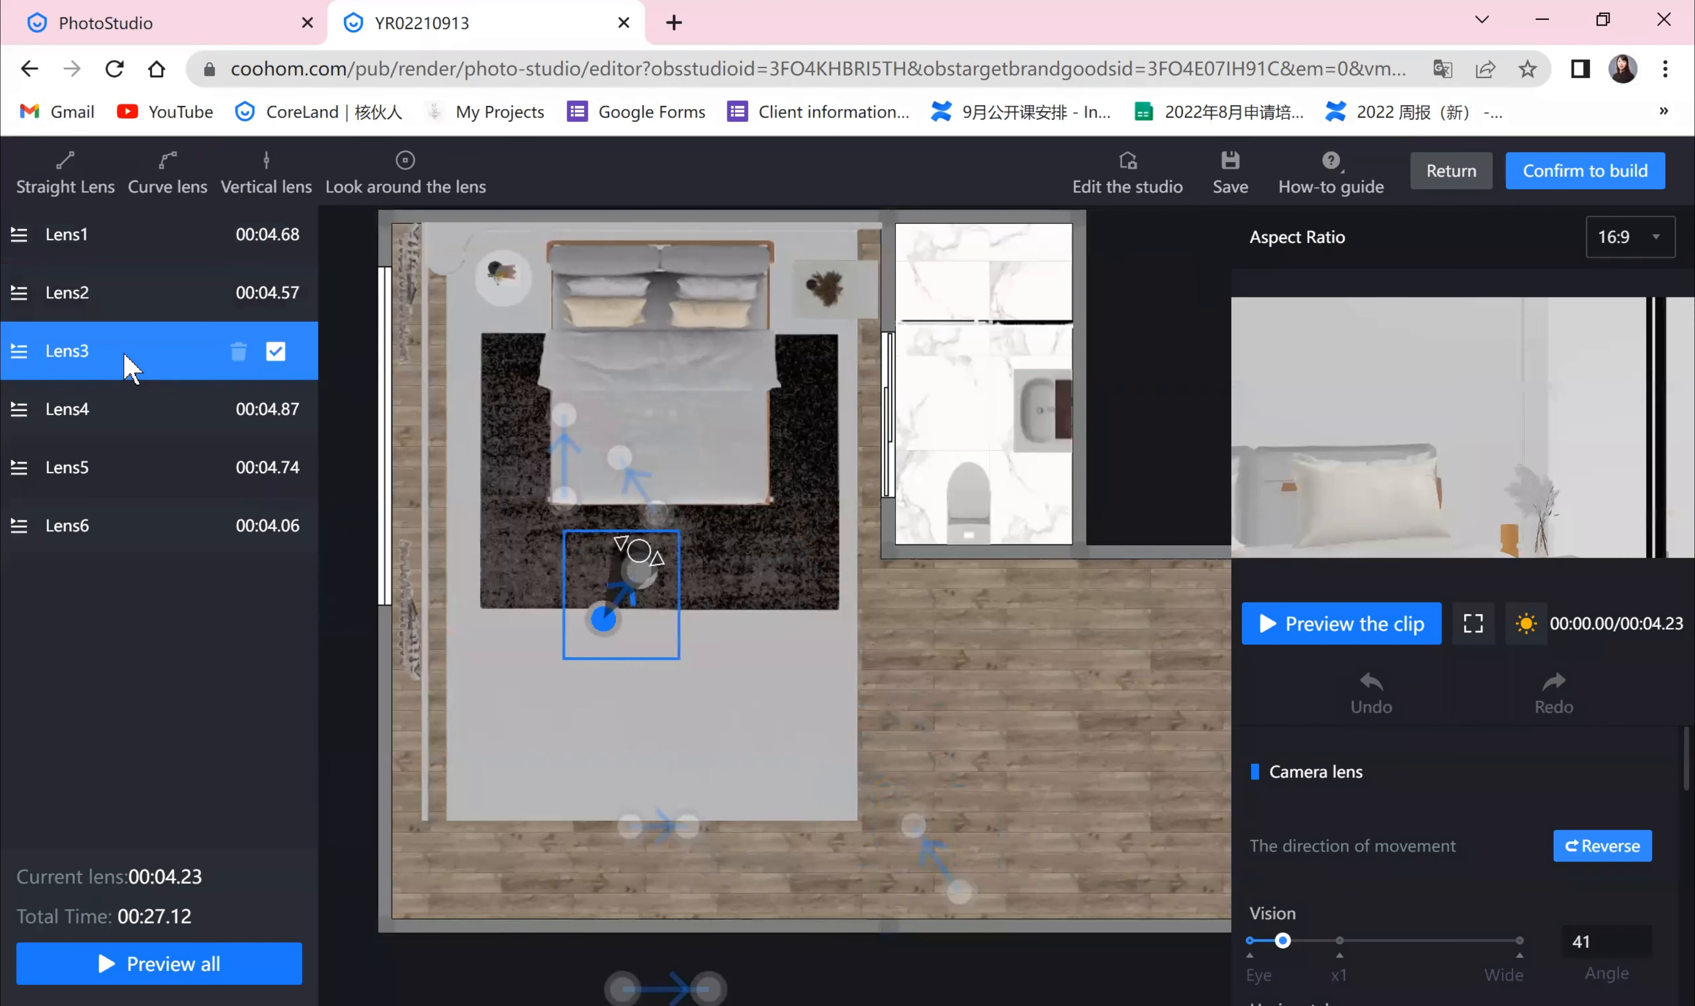
pyautogui.moveTo(611, 618); pyautogui.dragTo(673, 561)
pyautogui.click(130, 413)
pyautogui.scroll(3, 676, 859)
pyautogui.scroll(-1, 620, 832)
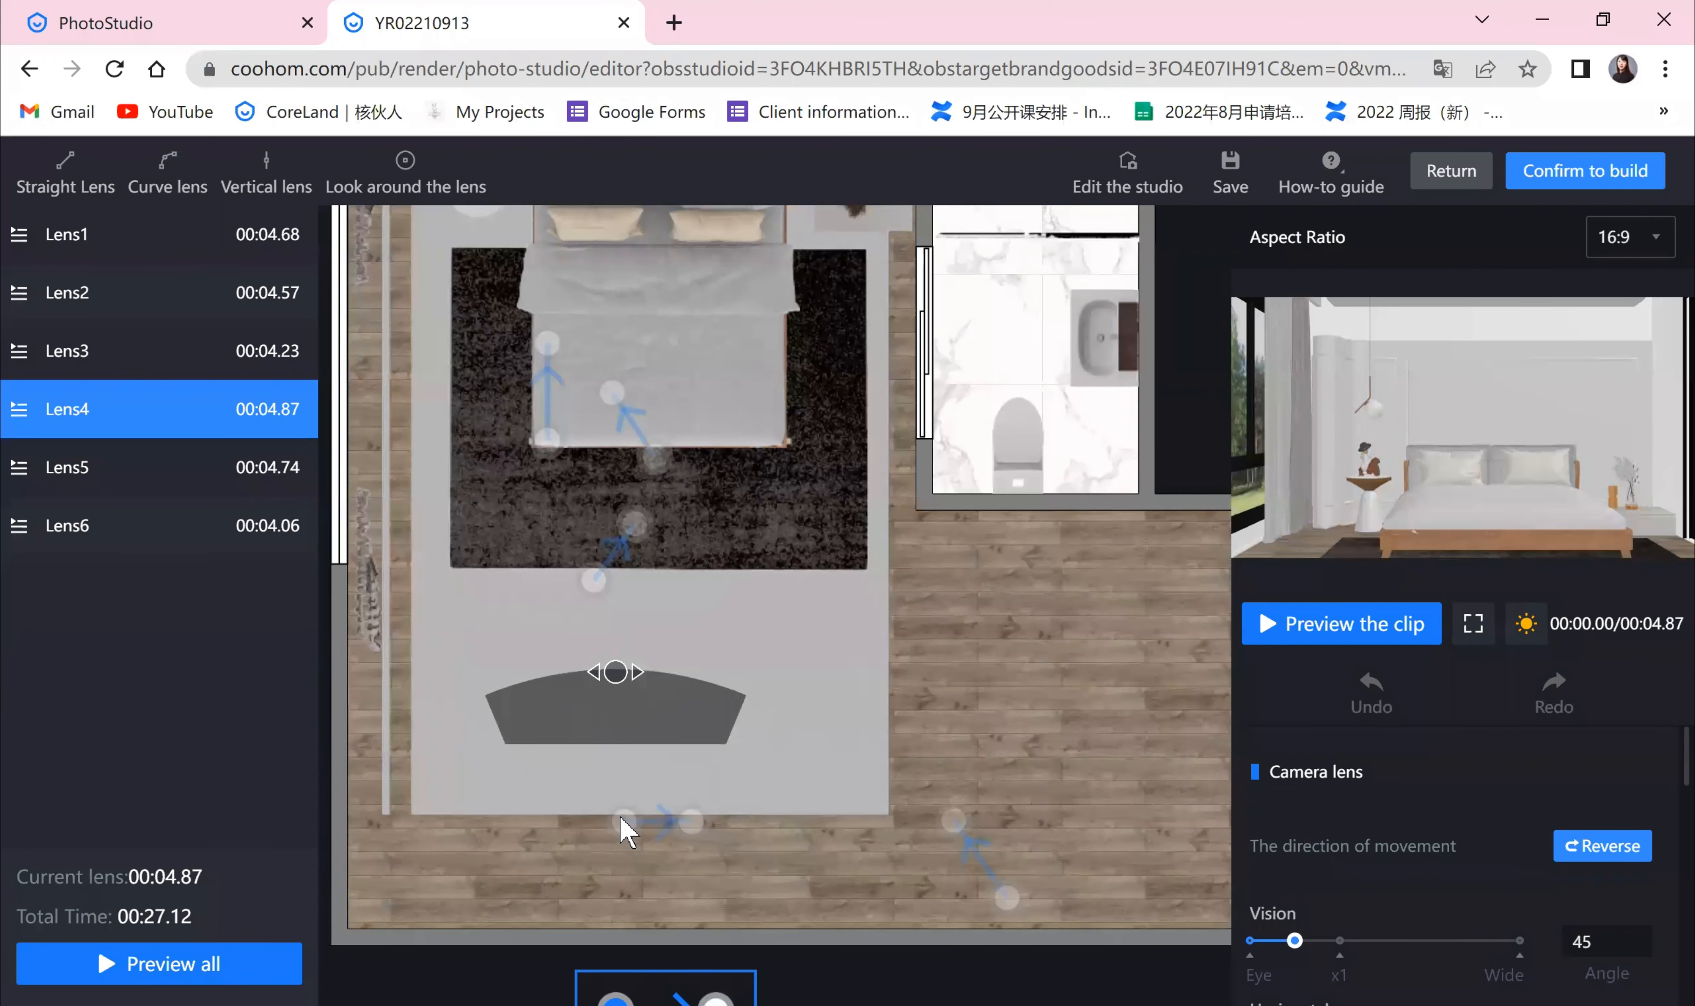
pyautogui.moveTo(682, 831); pyautogui.dragTo(722, 848)
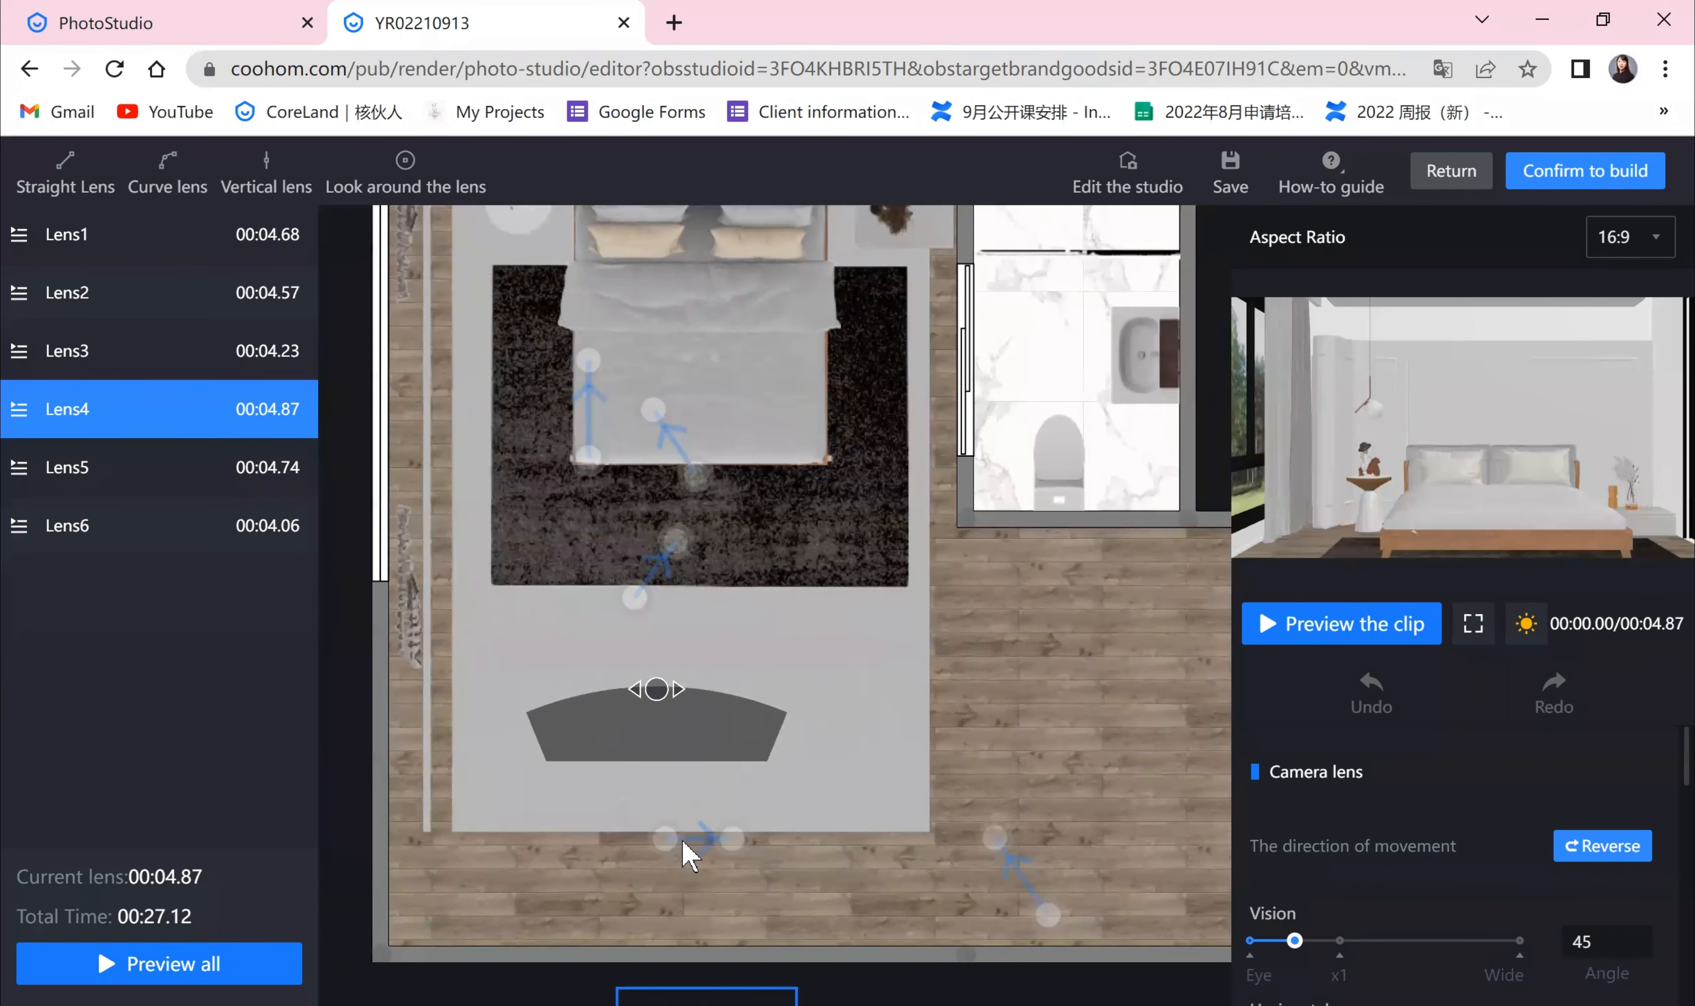
pyautogui.moveTo(157, 421)
pyautogui.scroll(-3, 860, 619)
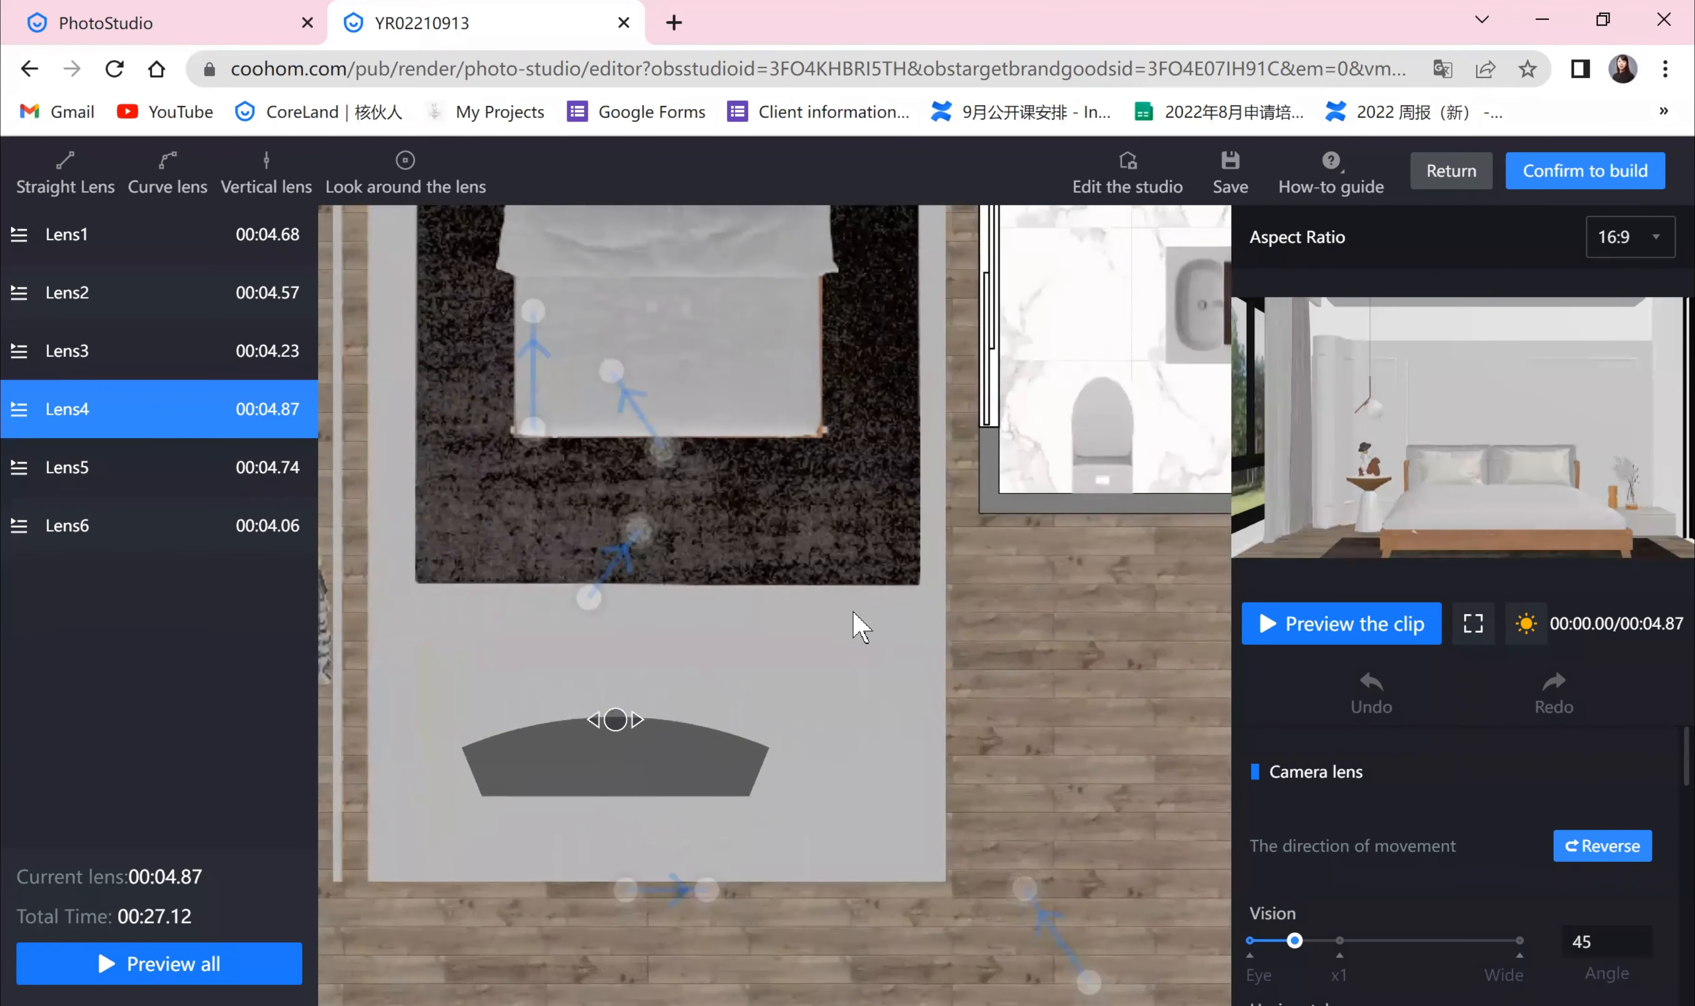
# Step: Preview the Lens4 clip and inspect its start and end markers
pyautogui.click(1279, 640)
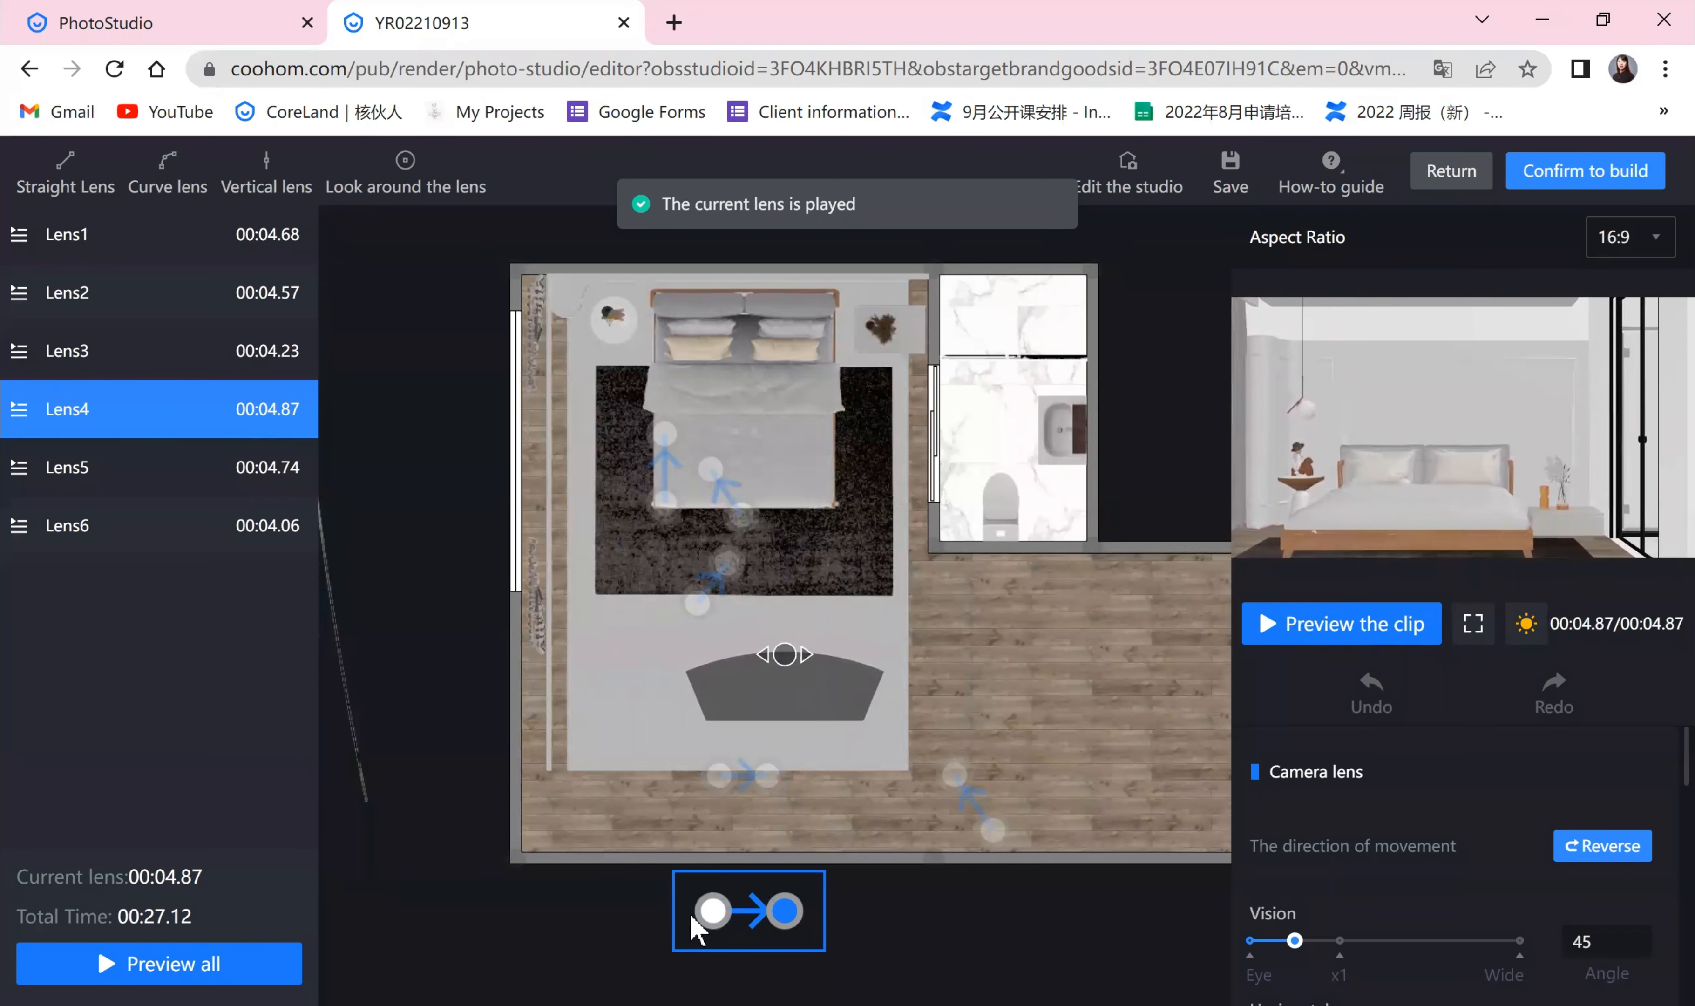
pyautogui.click(709, 910)
pyautogui.click(784, 910)
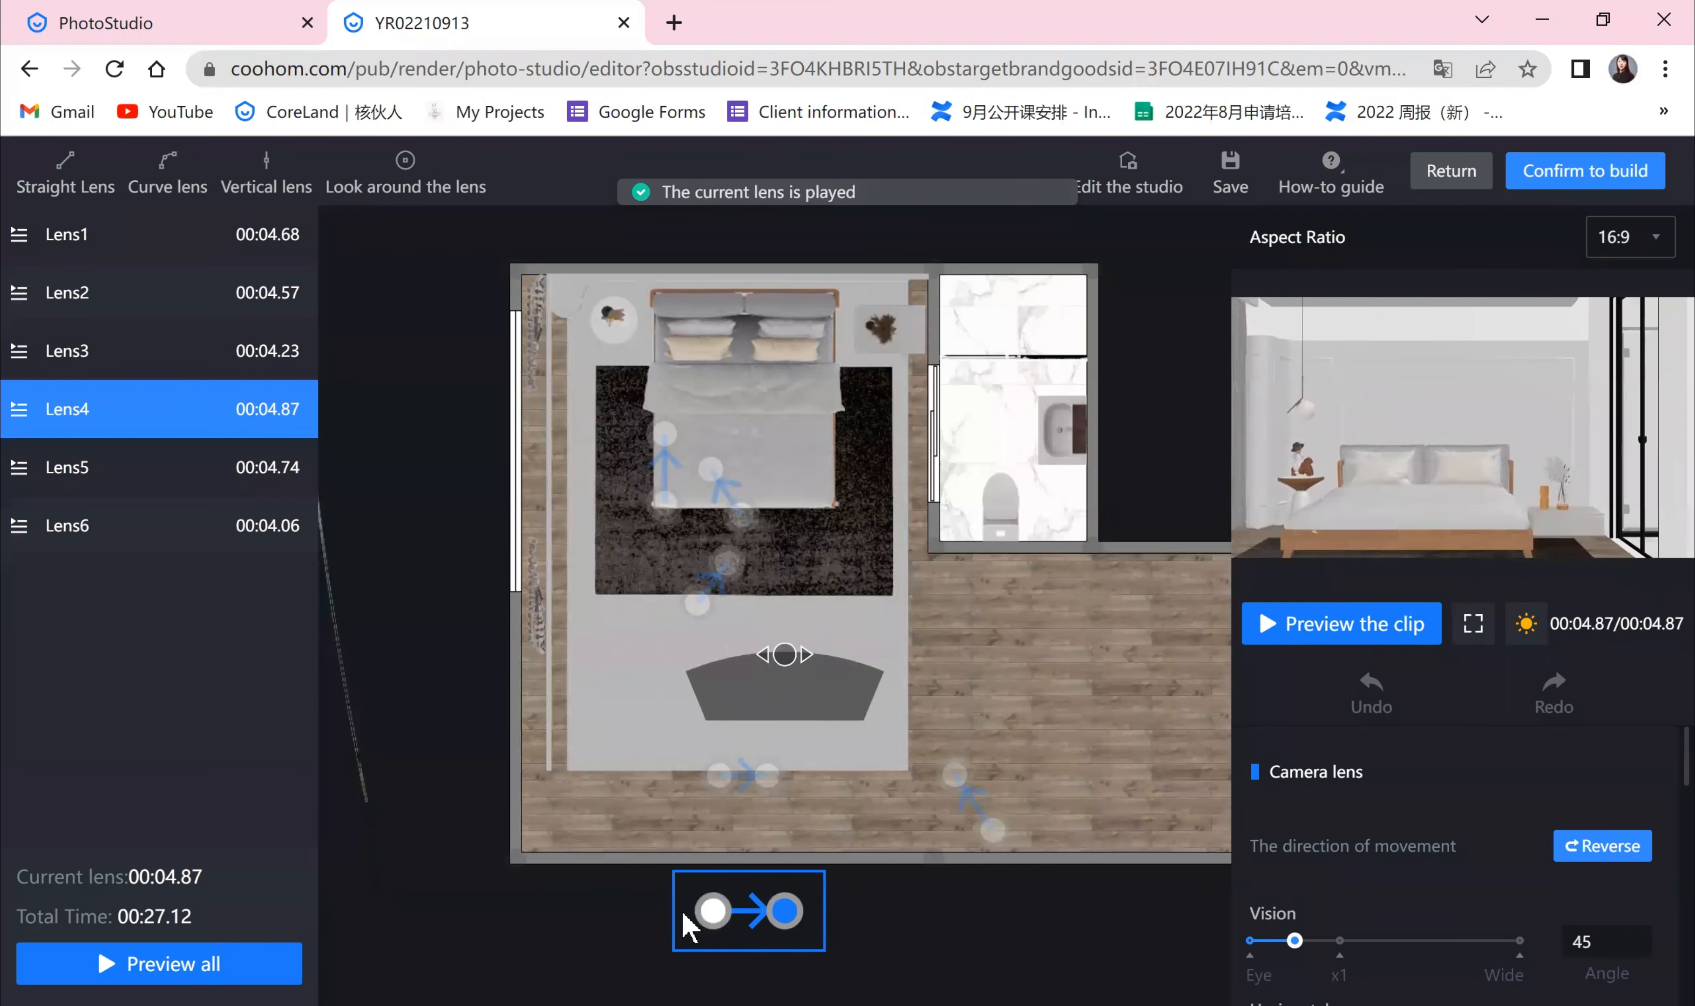
pyautogui.click(712, 911)
pyautogui.click(783, 909)
pyautogui.click(89, 474)
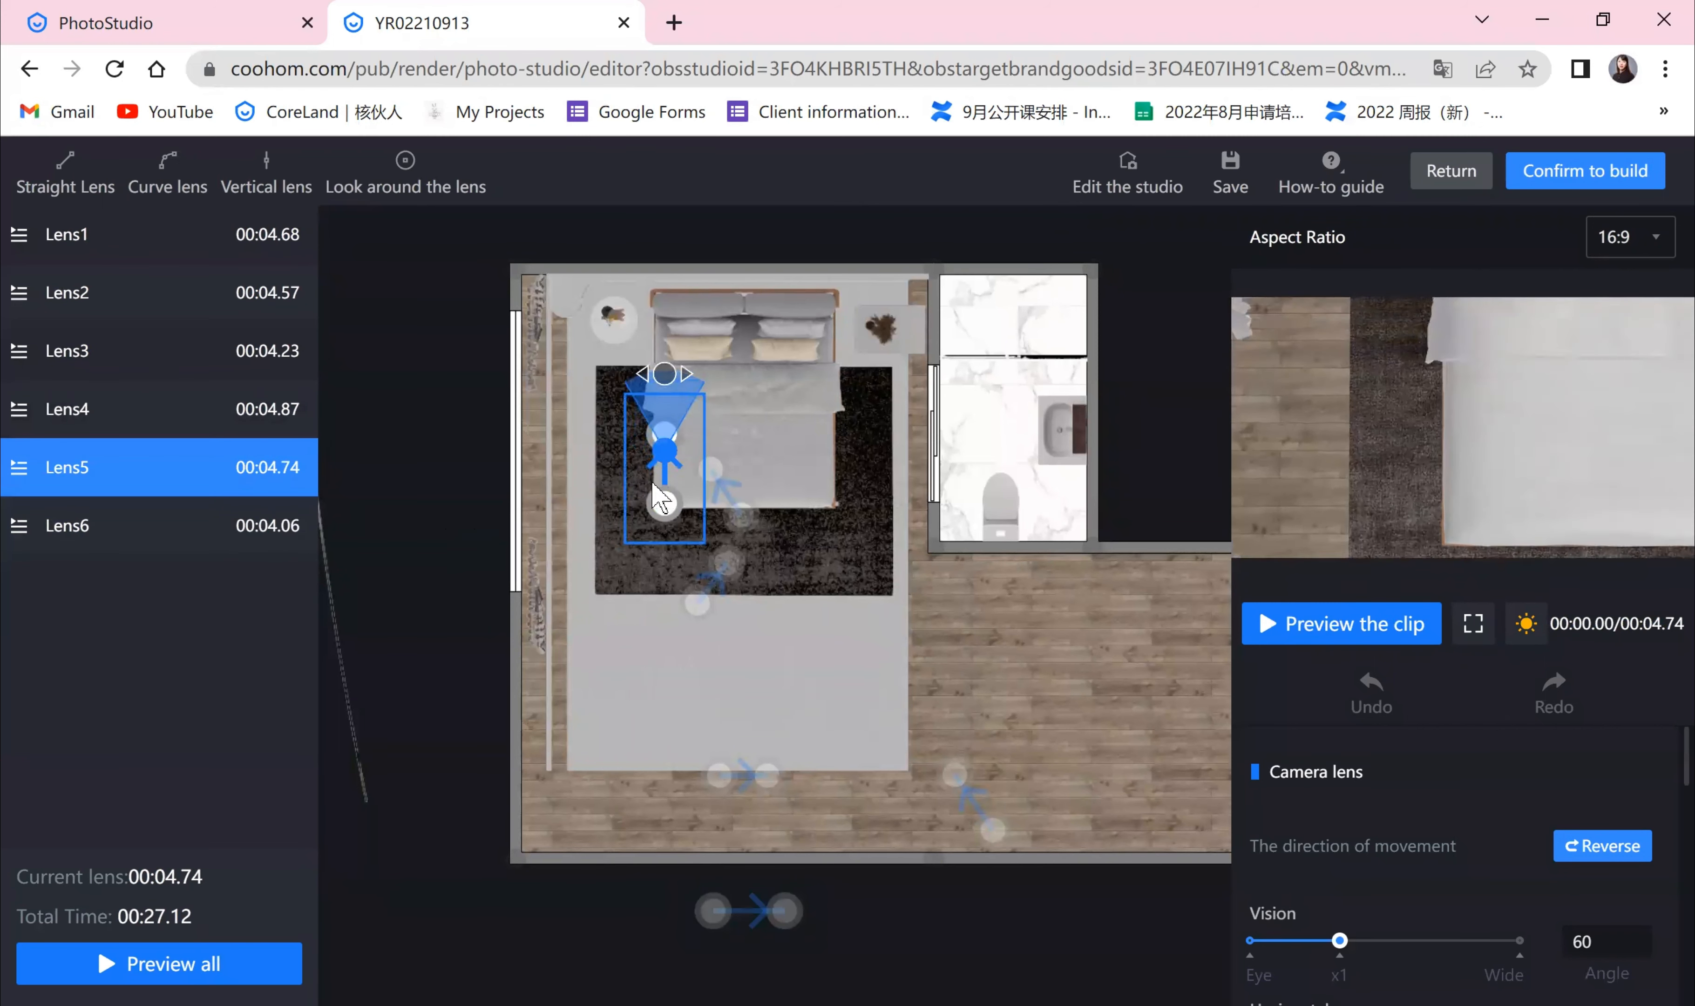
pyautogui.click(136, 536)
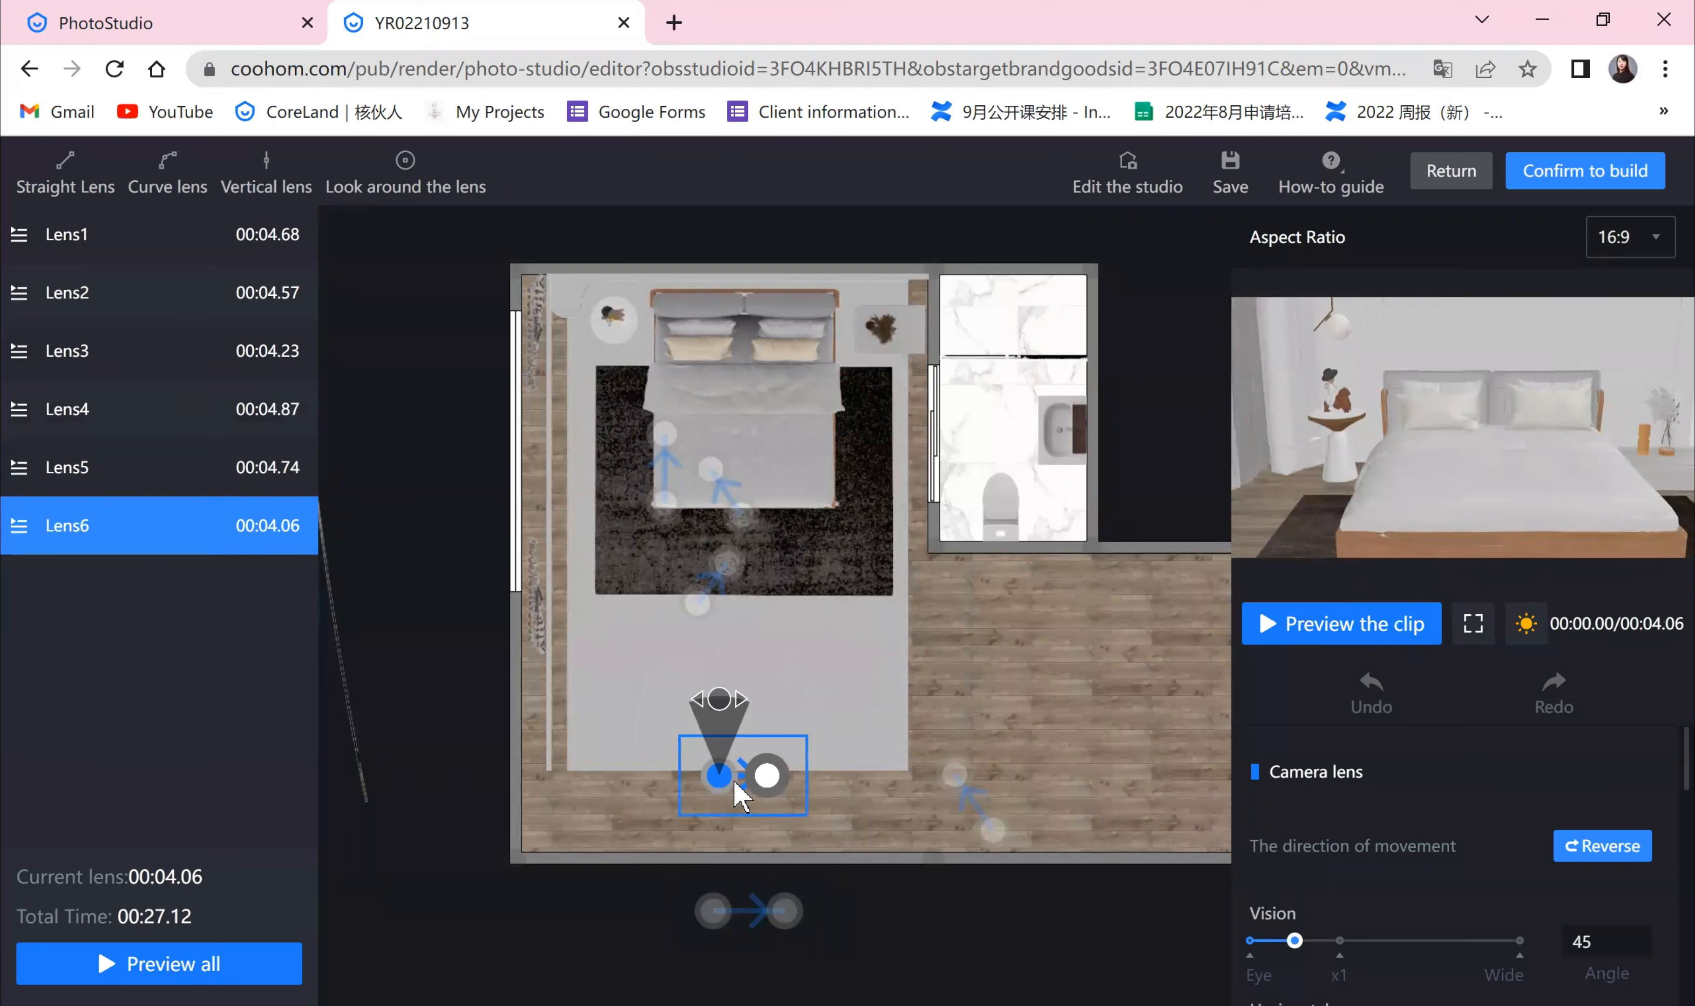
pyautogui.moveTo(768, 777); pyautogui.dragTo(779, 786)
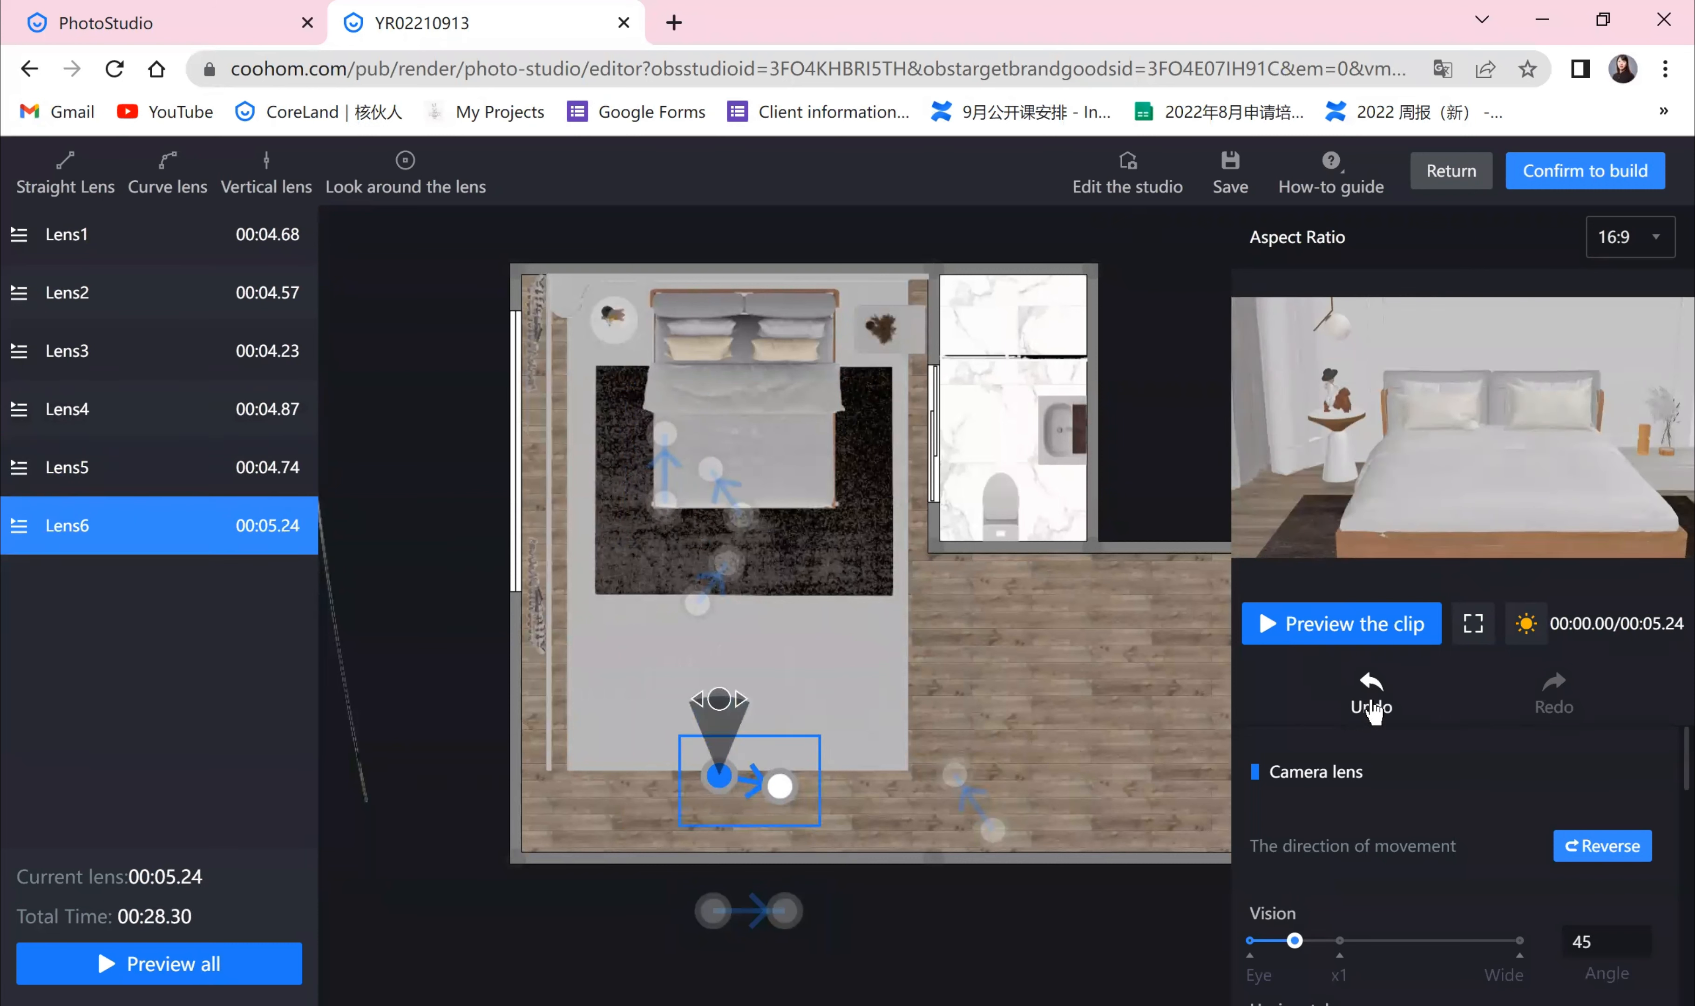
pyautogui.hotkey('ctrl', 'z')
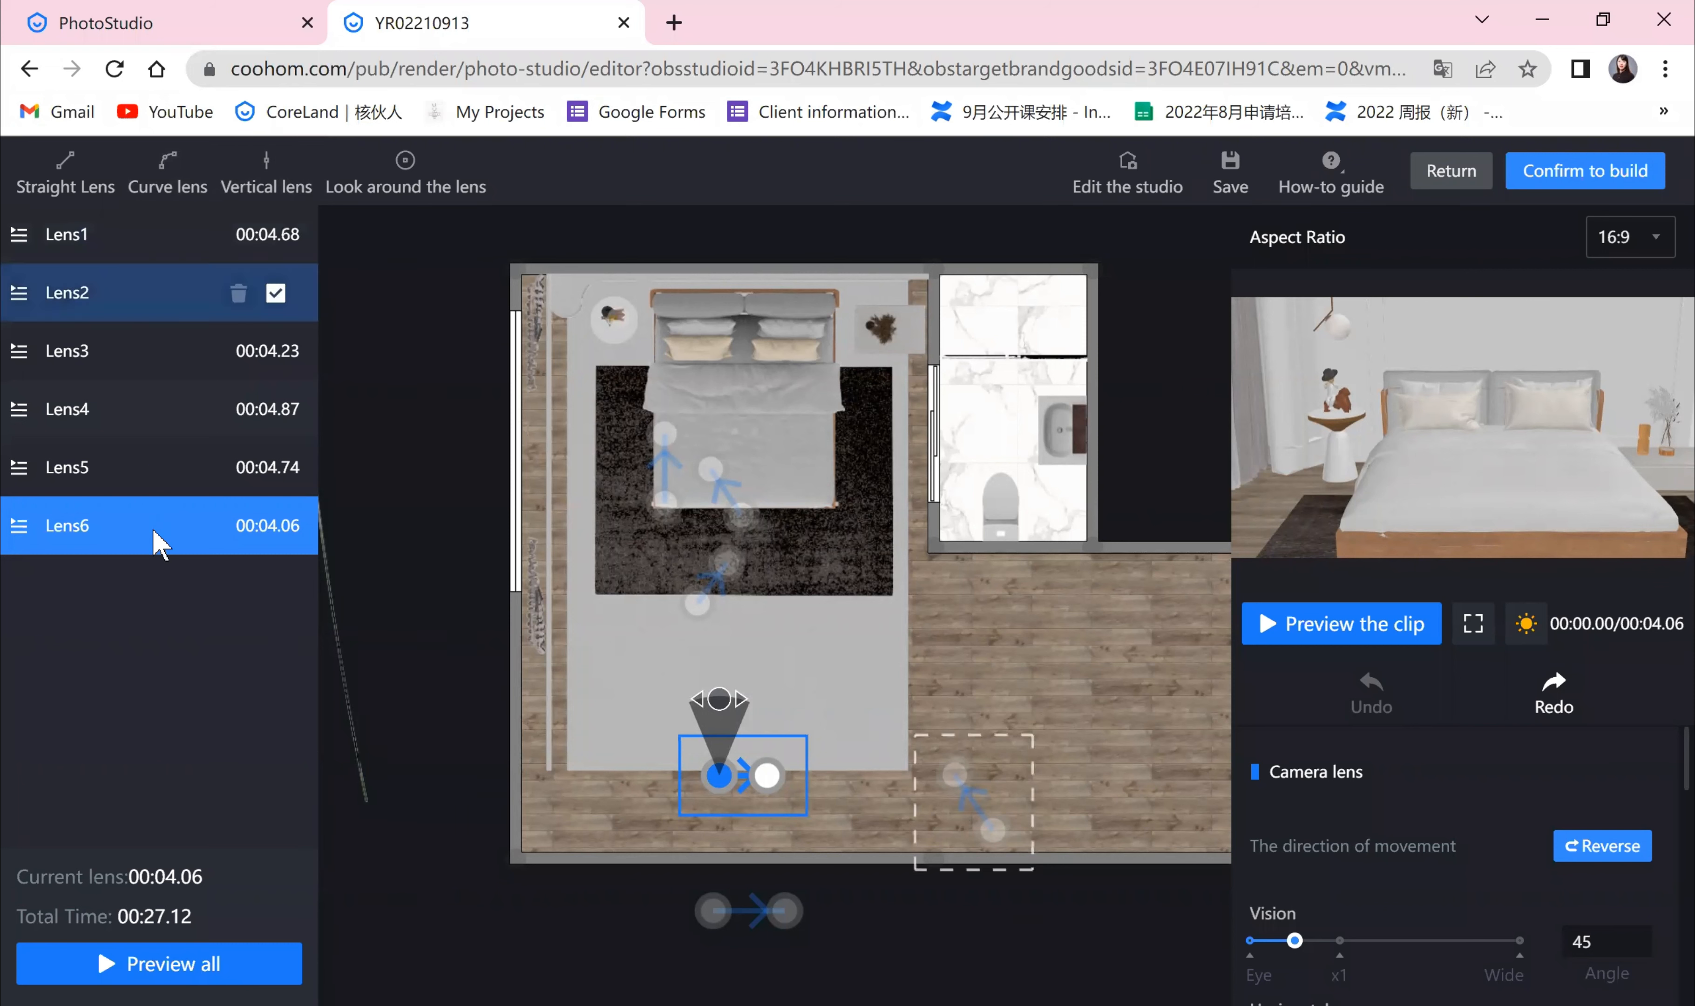
# Step: Delete Lens1 from the lens list
pyautogui.click(224, 232)
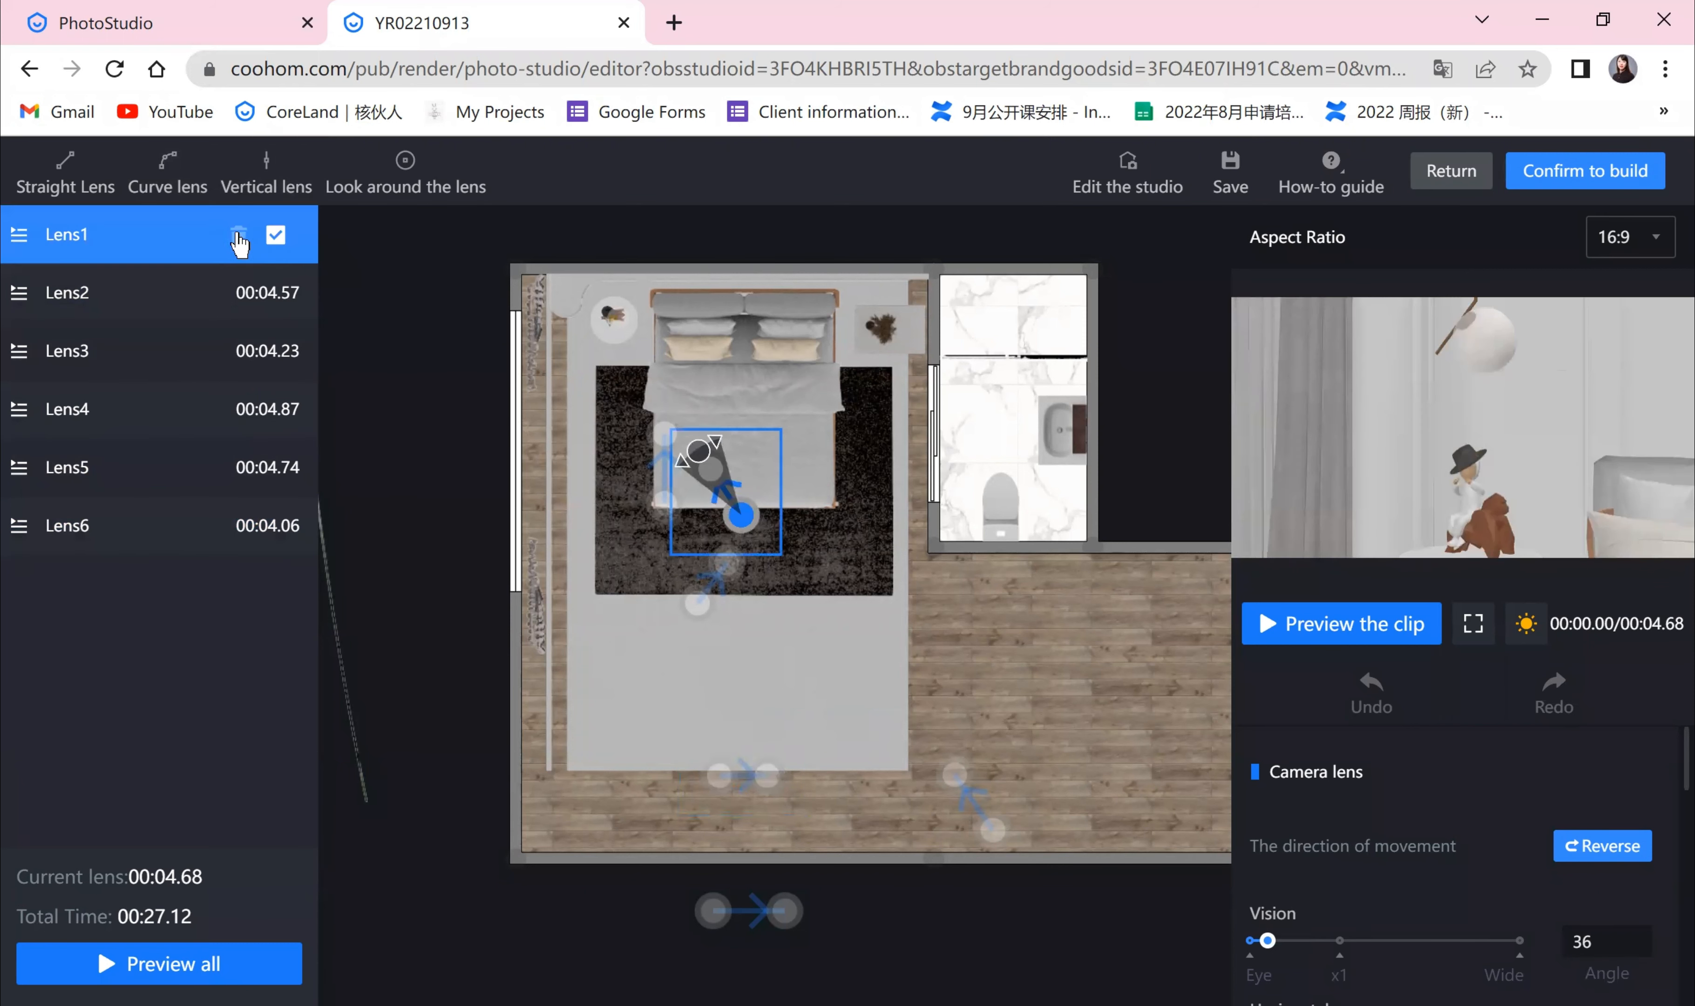
pyautogui.press('Delete')
pyautogui.click(1029, 569)
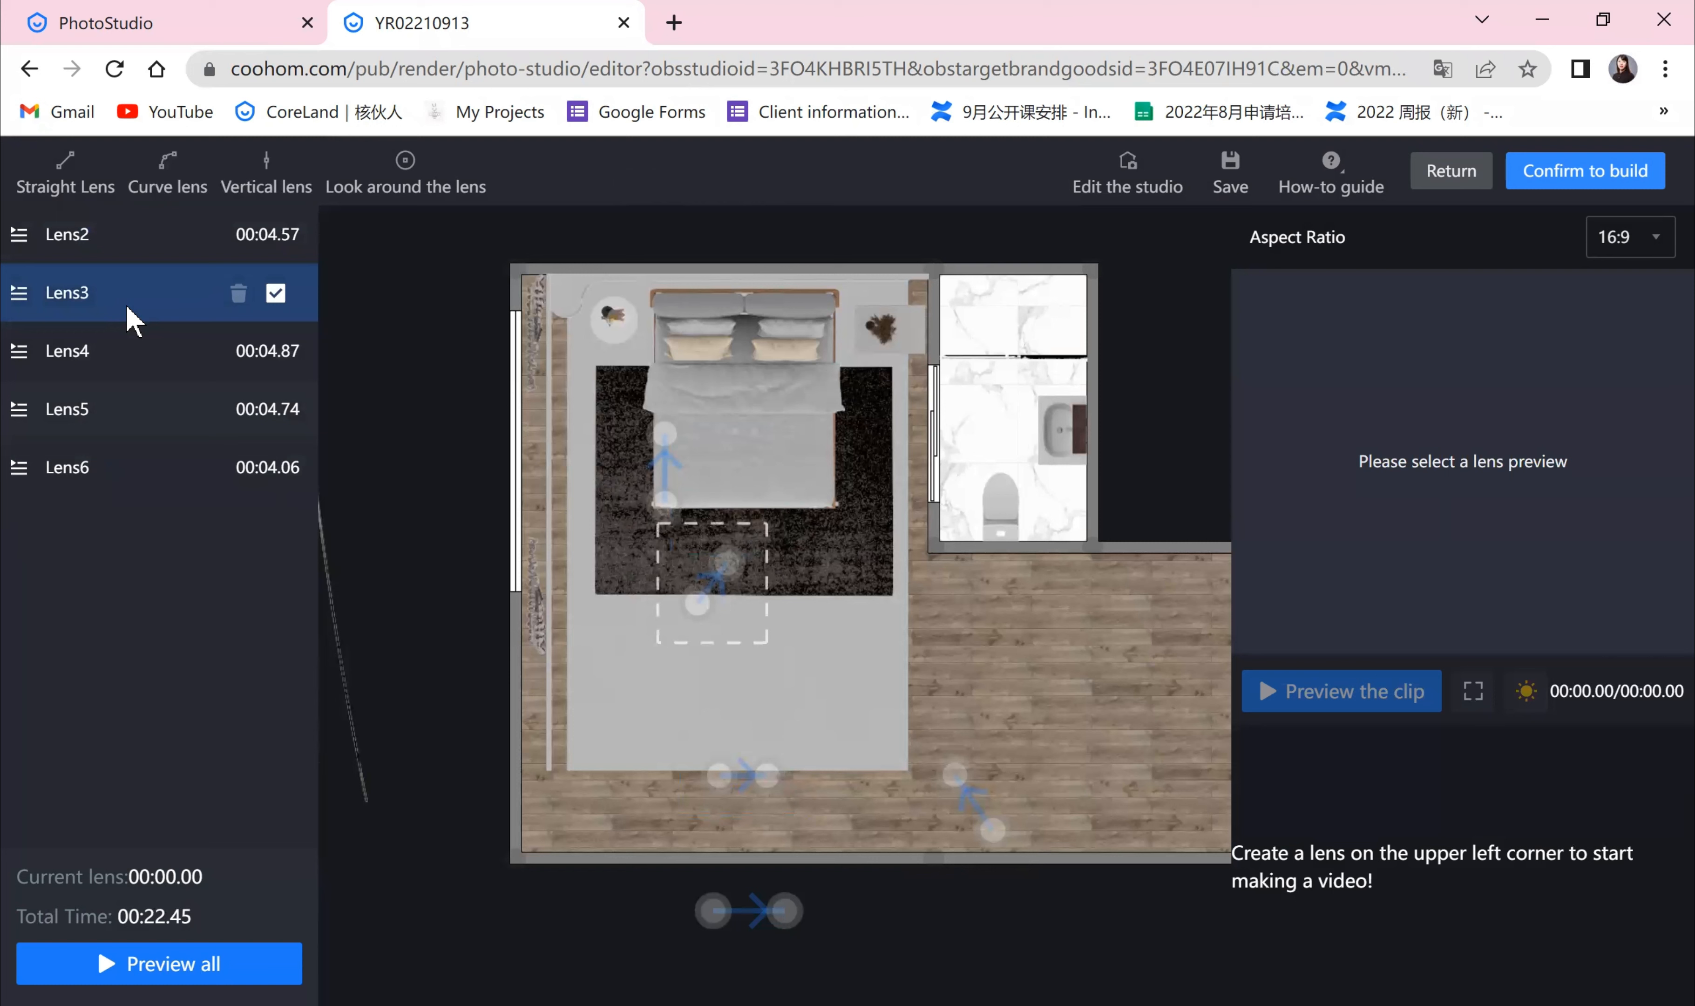
# Step: Move Lens2's start point closer to the bed, lengthening the lens to 9 seconds
pyautogui.click(141, 254)
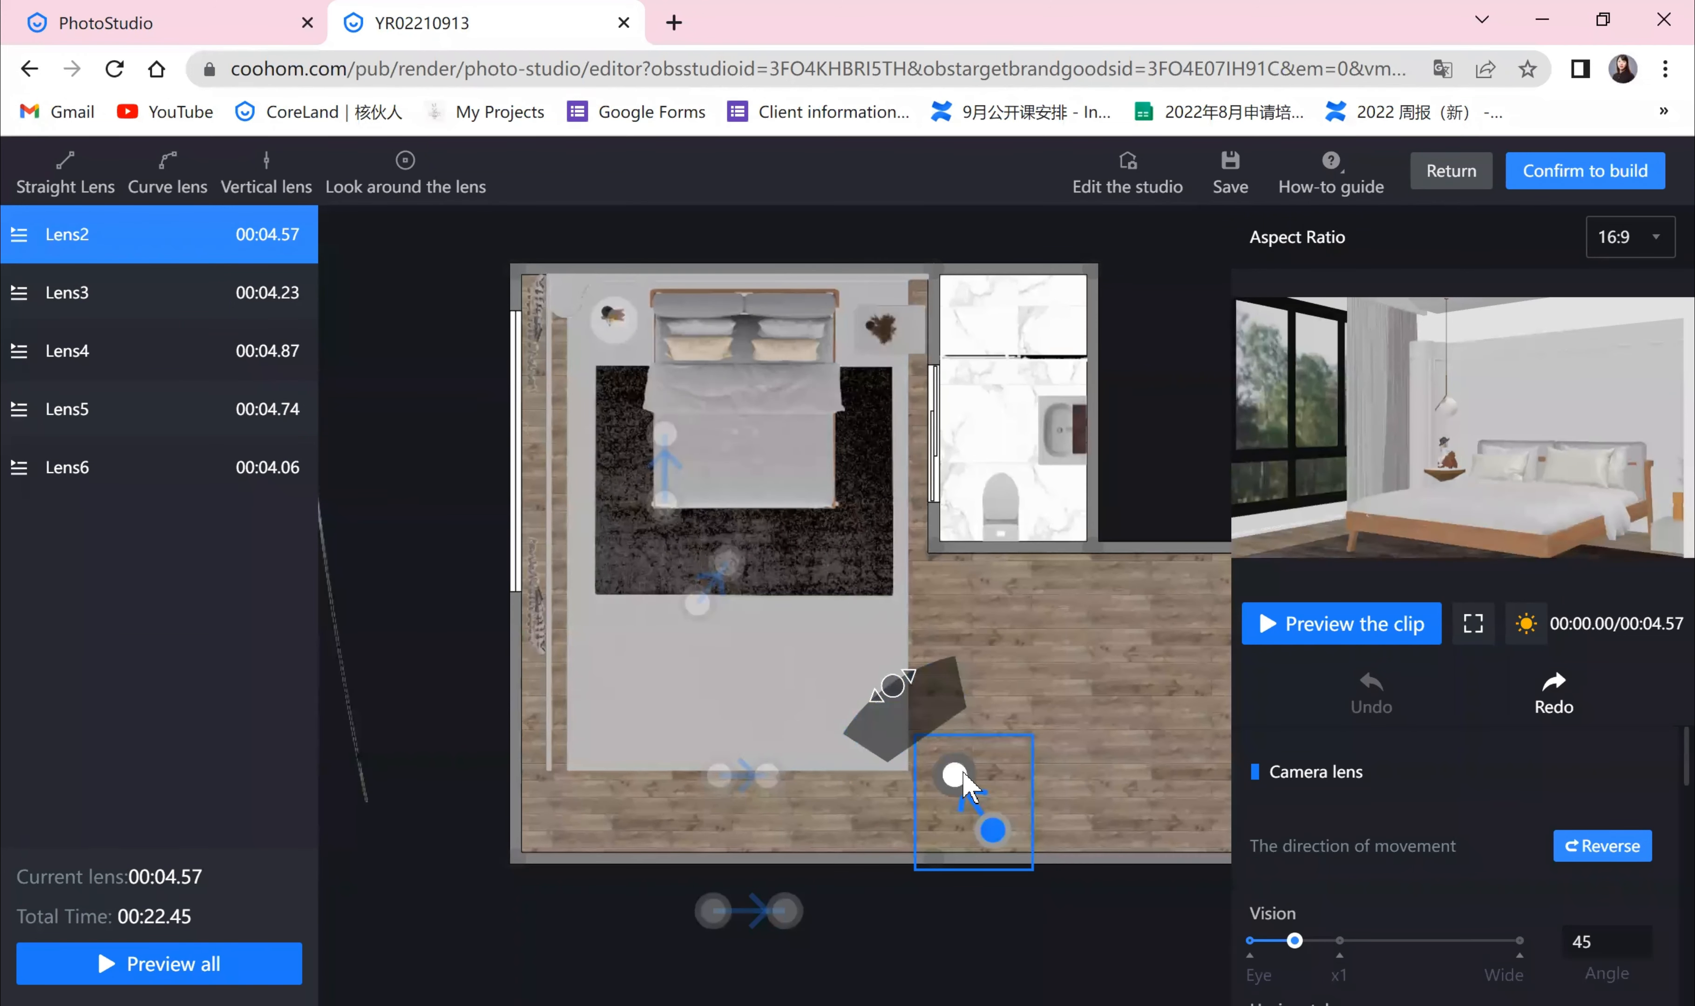
pyautogui.moveTo(933, 726)
pyautogui.mouseDown()
pyautogui.moveTo(907, 682)
pyautogui.moveTo(911, 743)
pyautogui.moveTo(906, 728)
pyautogui.mouseUp()
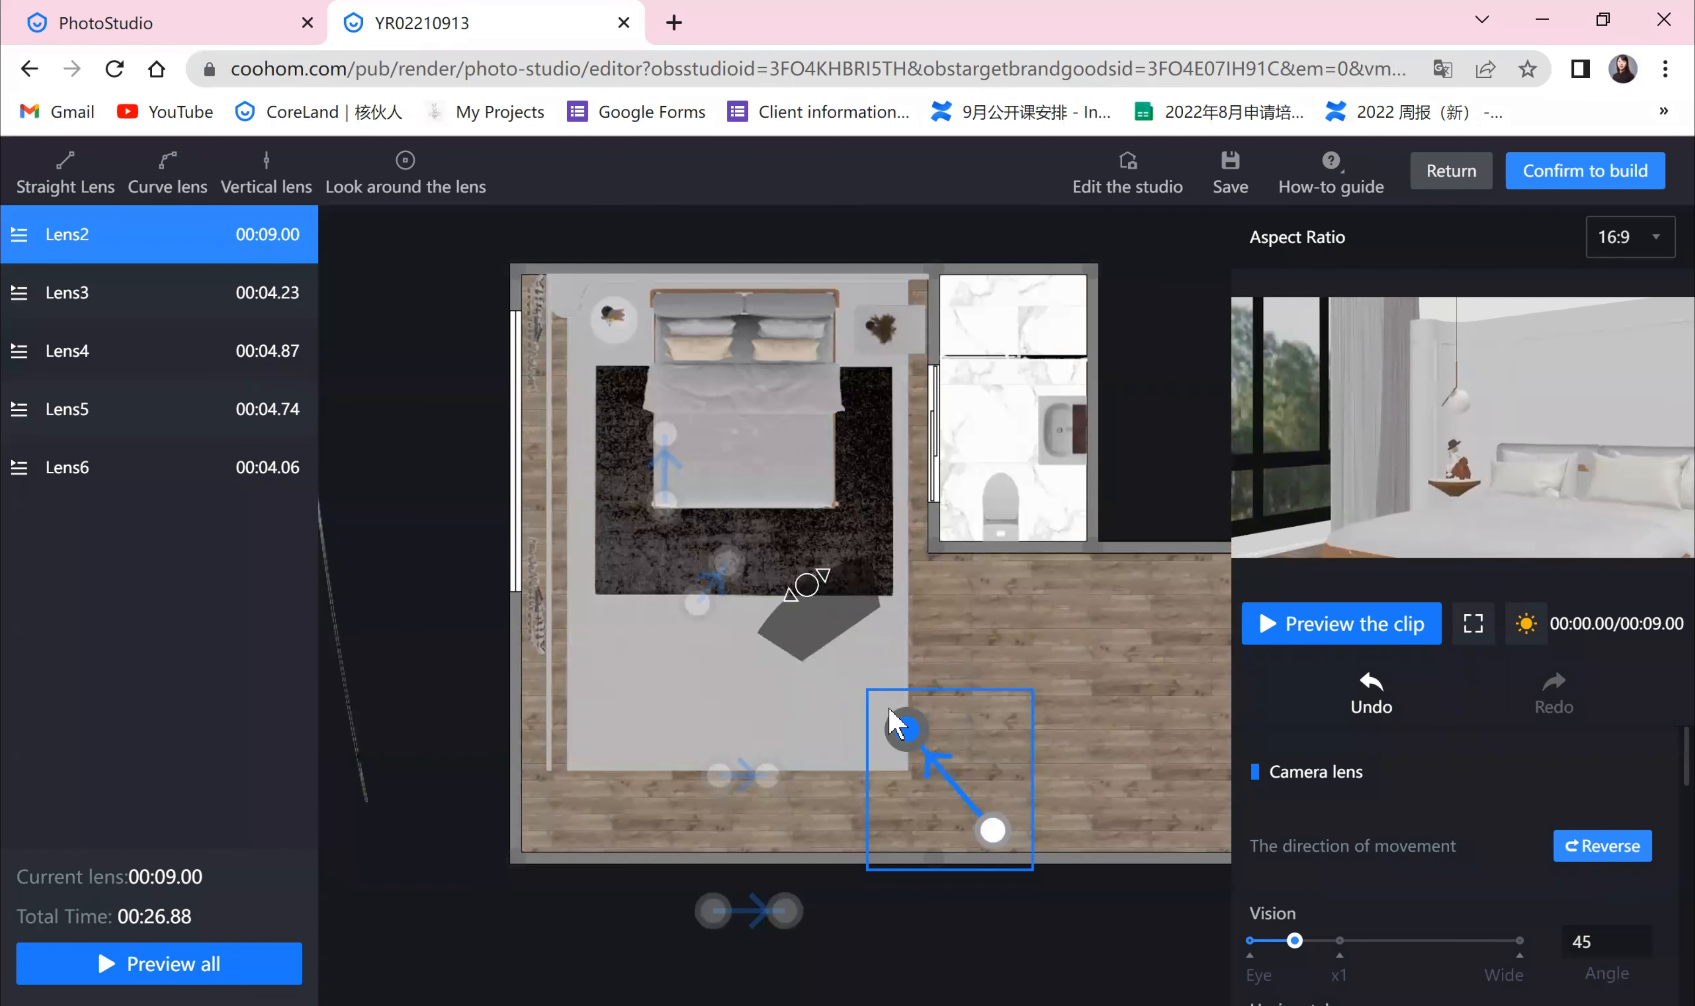
pyautogui.click(981, 850)
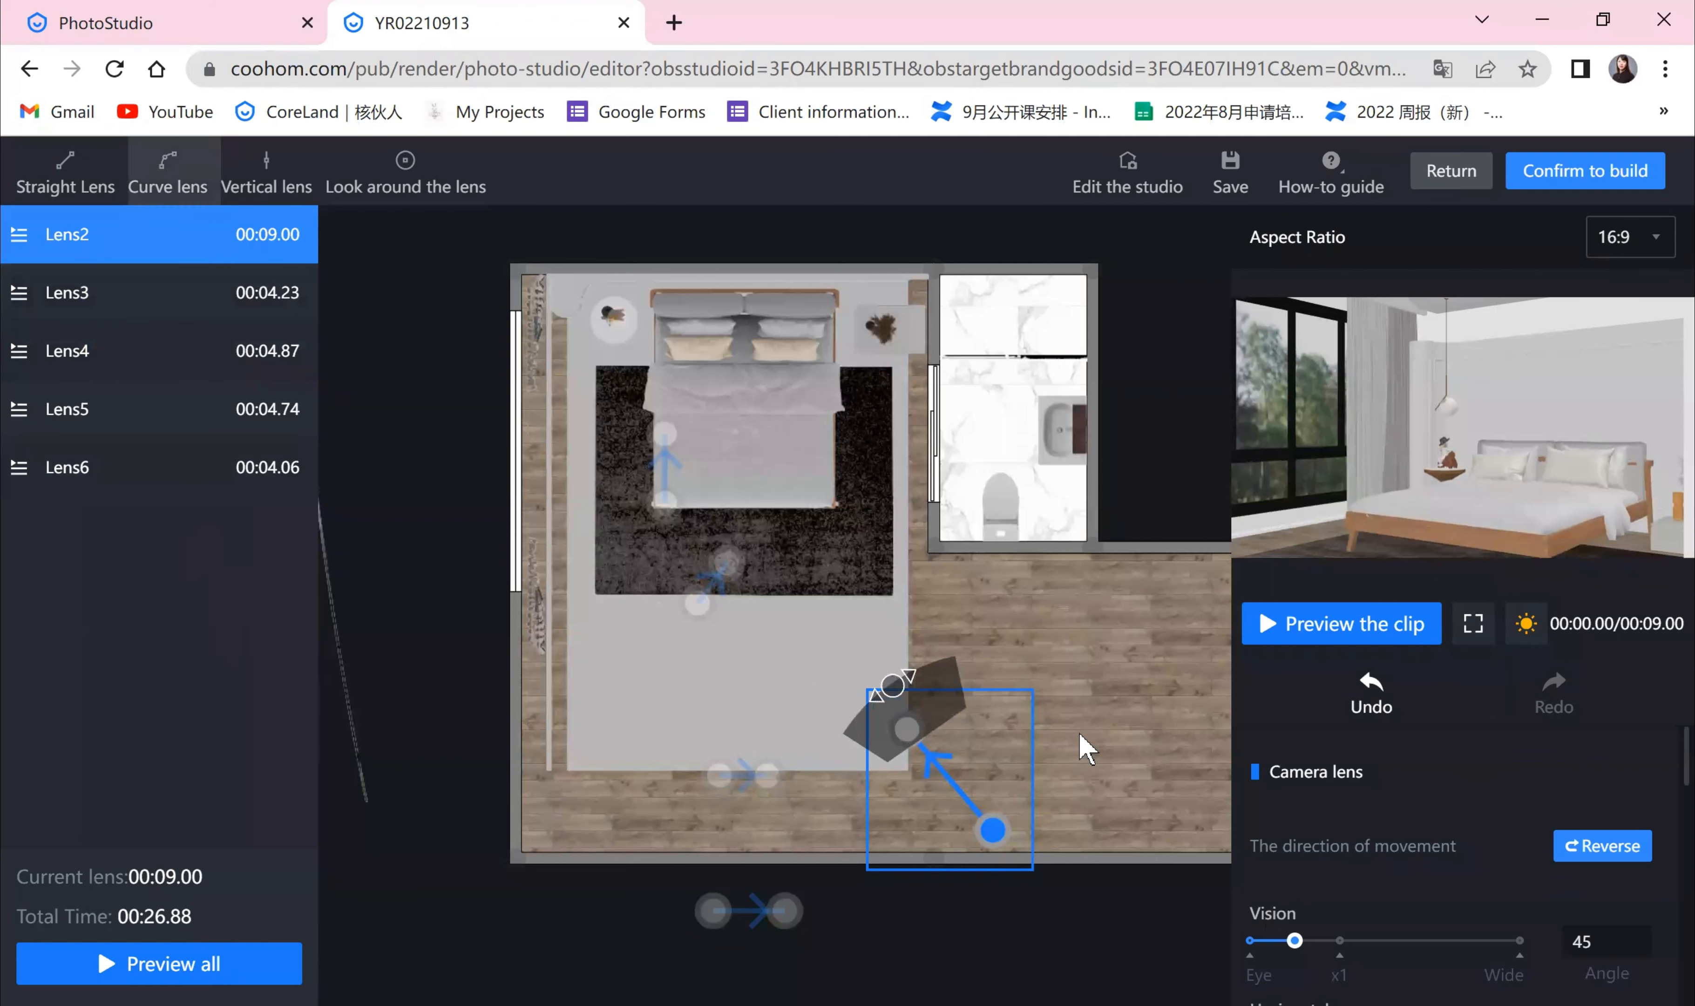
# Step: Draw a curve lens at the foot of the bed and adjust its three points
pyautogui.scroll(2, 1118, 688)
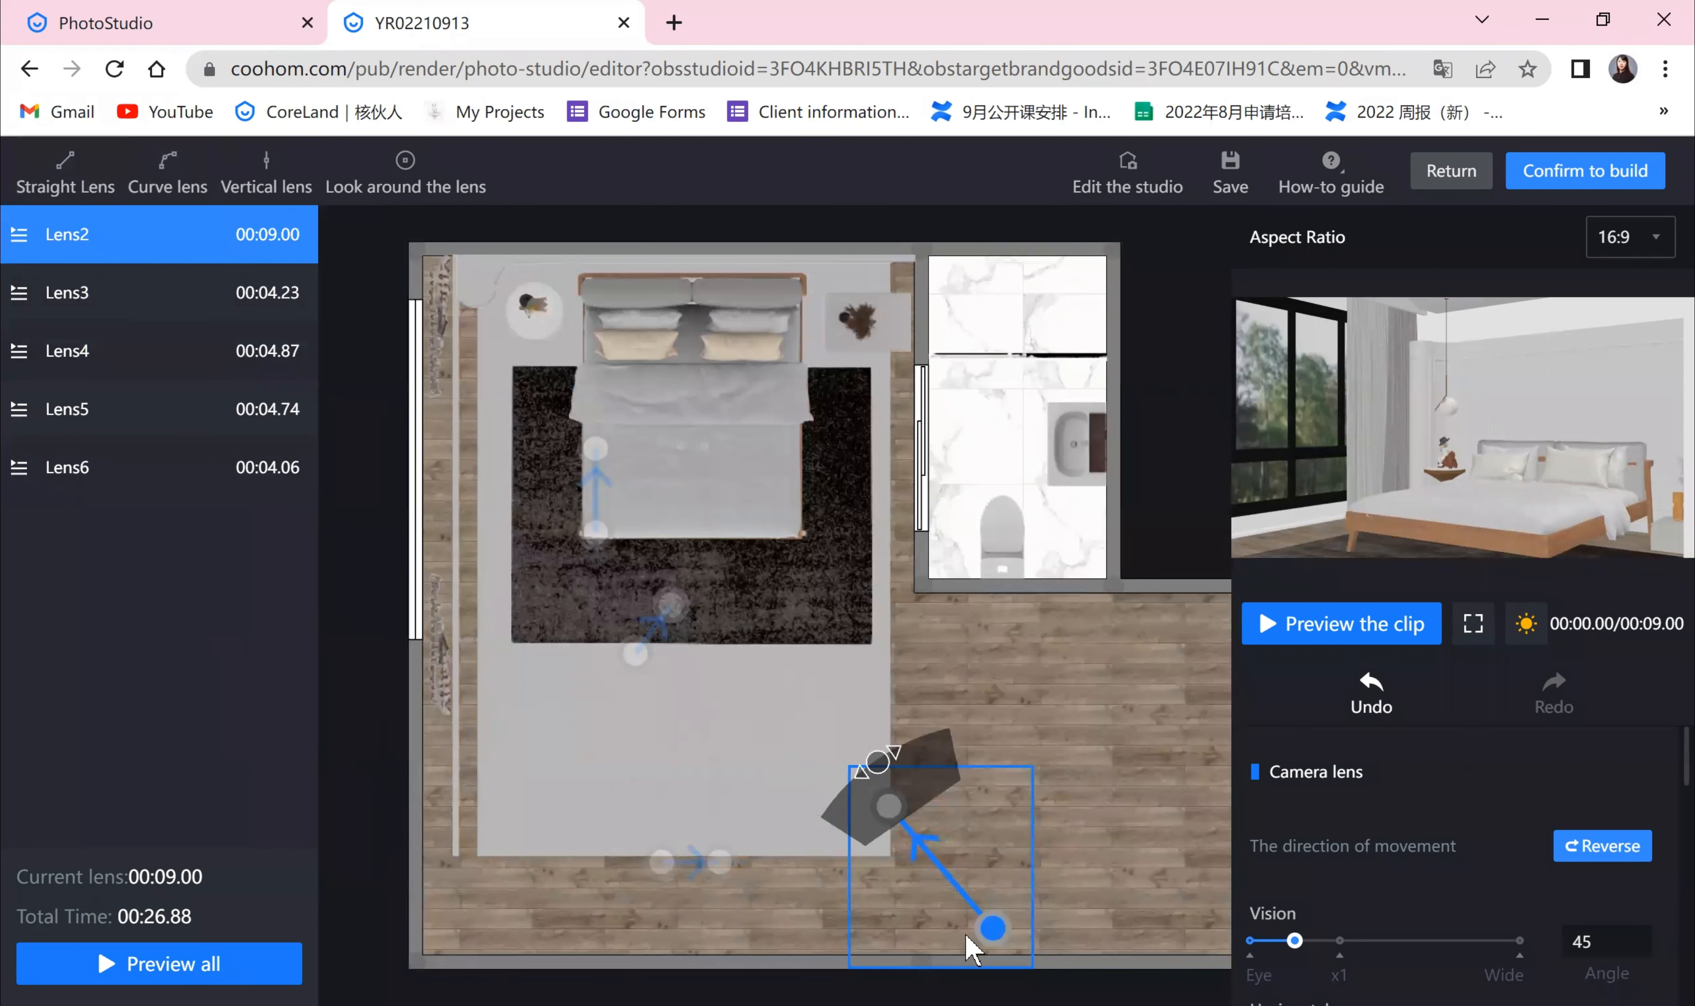
pyautogui.click(167, 174)
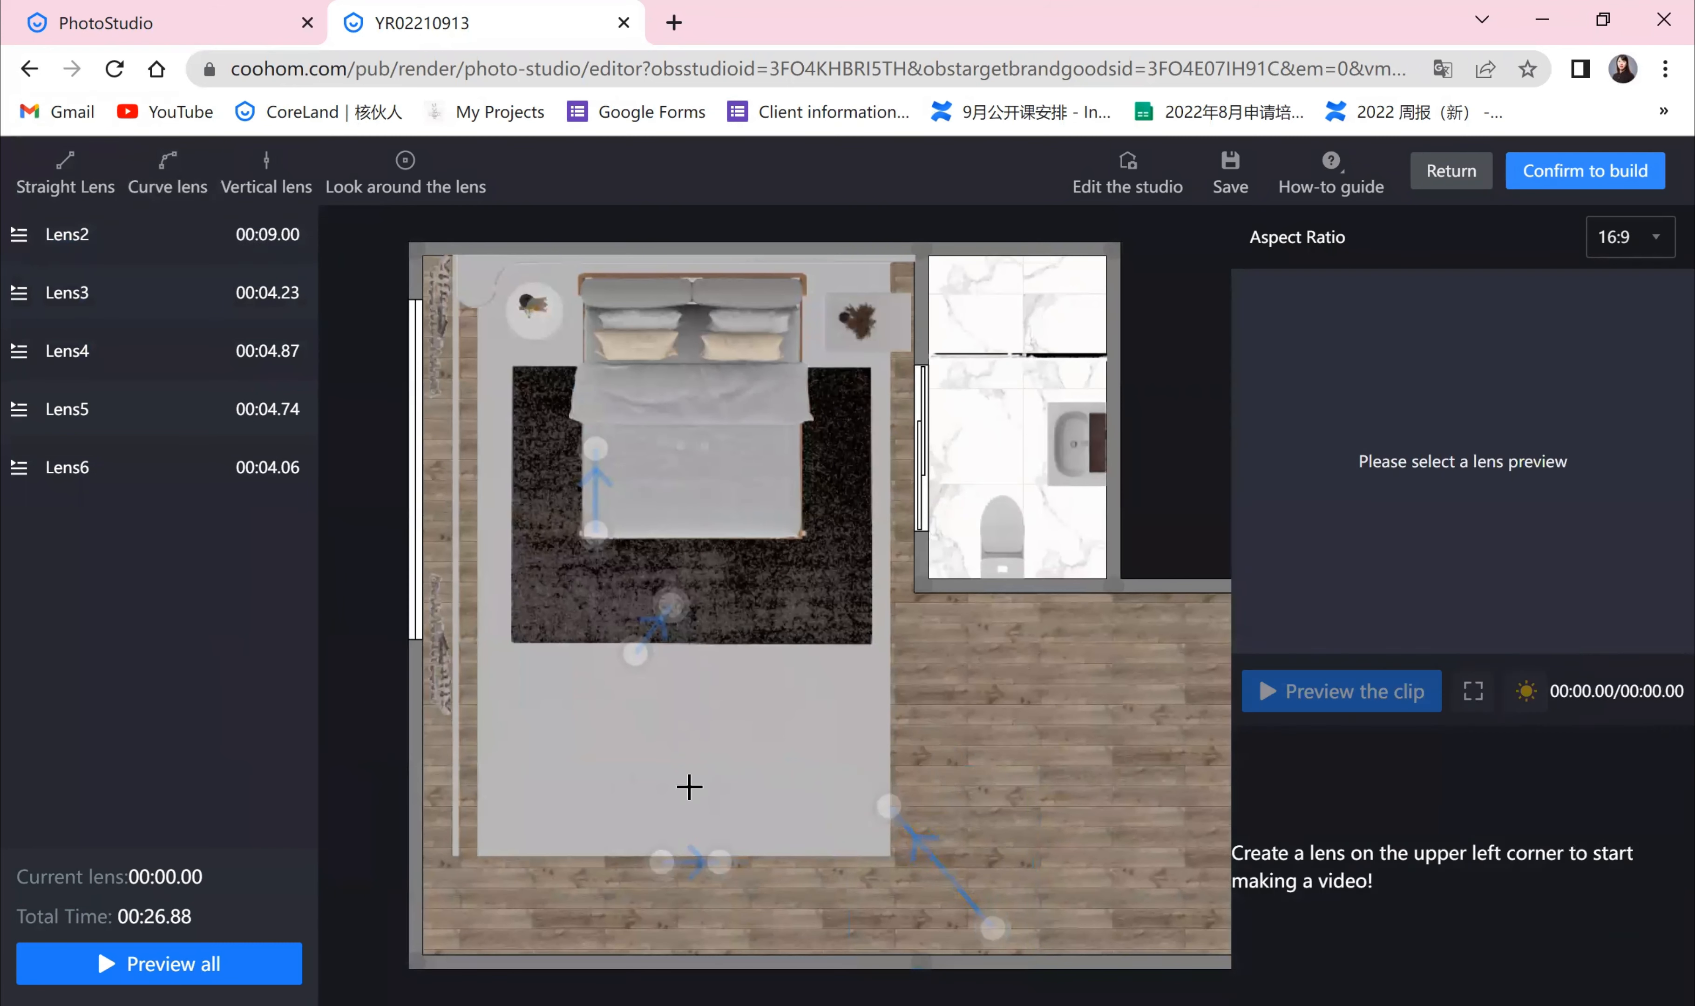
pyautogui.click(573, 778)
pyautogui.click(666, 884)
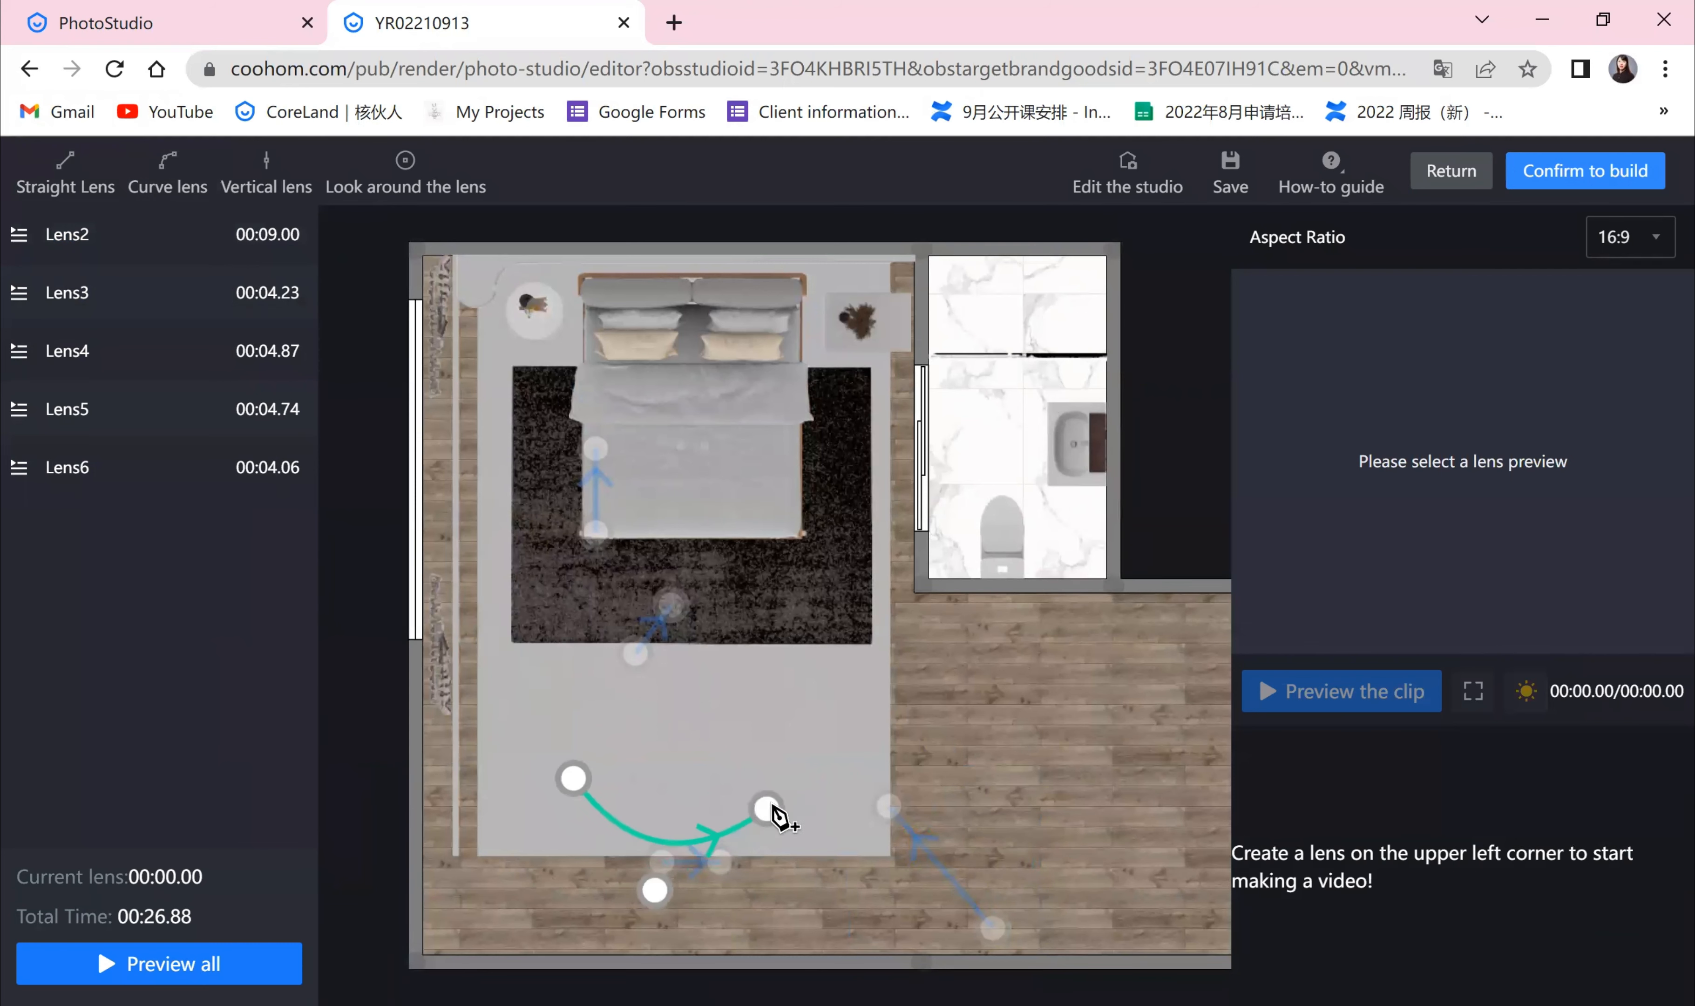
pyautogui.click(774, 791)
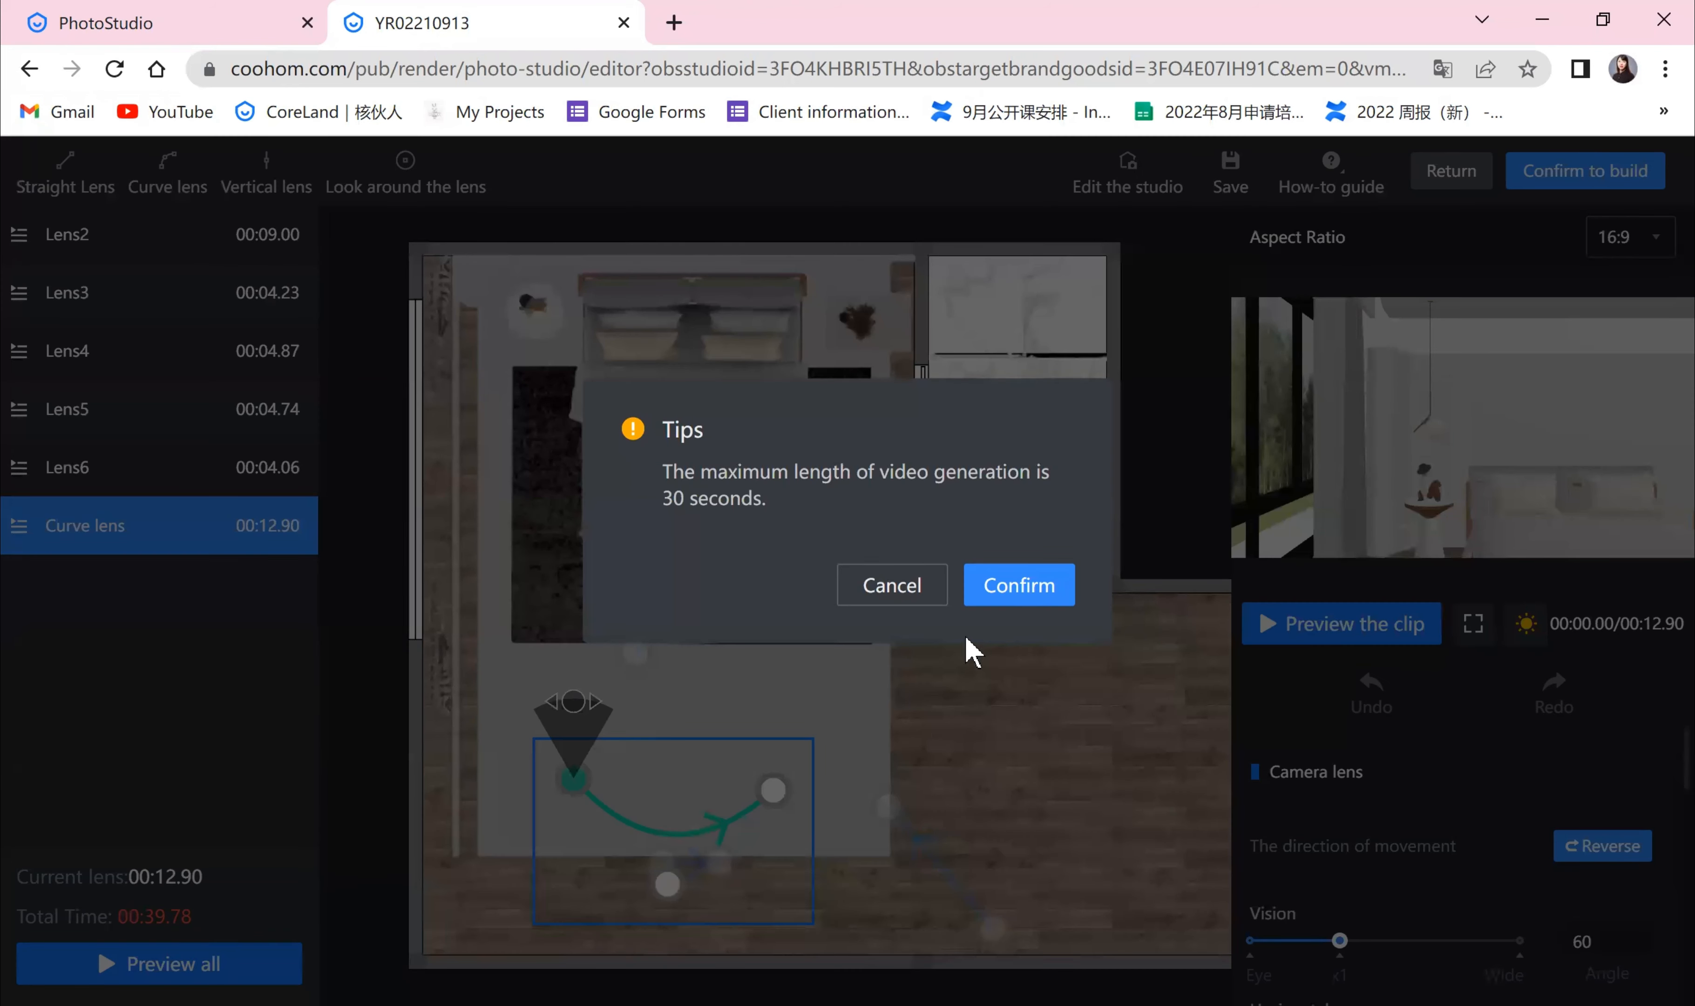
pyautogui.click(892, 585)
pyautogui.moveTo(670, 884); pyautogui.dragTo(674, 926)
pyautogui.moveTo(574, 780)
pyautogui.mouseDown()
pyautogui.moveTo(632, 848)
pyautogui.moveTo(615, 828)
pyautogui.moveTo(617, 850)
pyautogui.moveTo(623, 816)
pyautogui.mouseUp()
pyautogui.moveTo(773, 791); pyautogui.dragTo(751, 827)
pyautogui.click(620, 818)
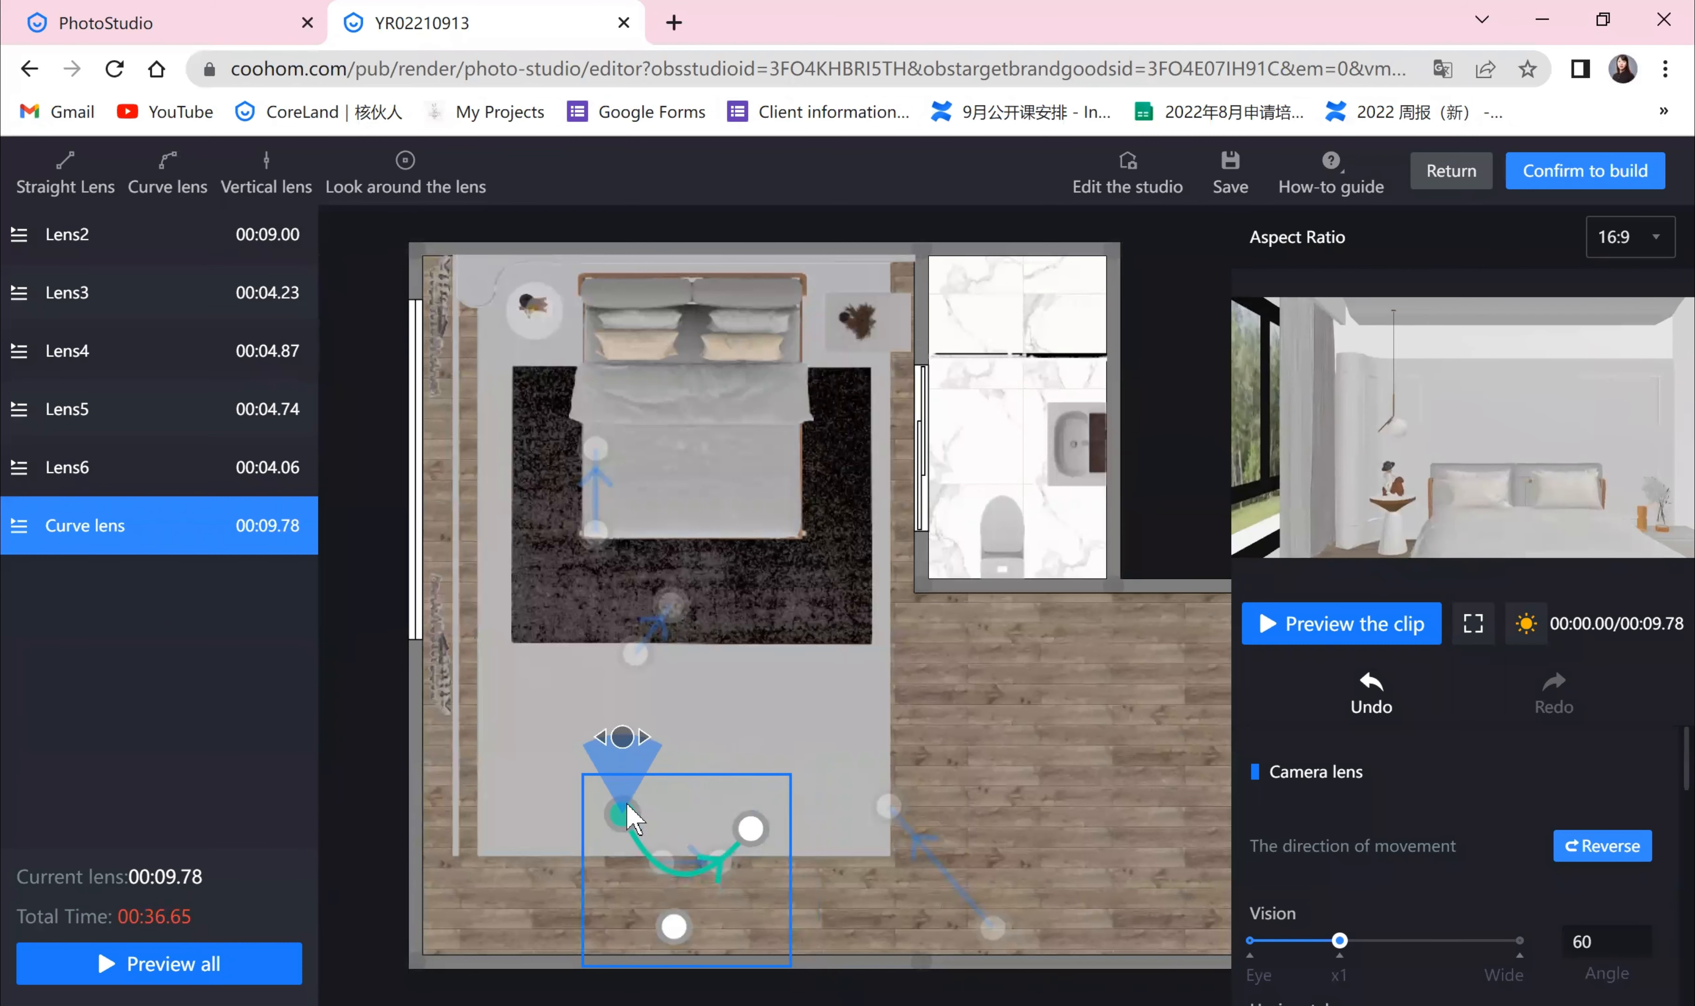
# Step: Enable Focus the lens for the curve lens and place its focus point on the bed's headboard
pyautogui.scroll(-5, 1397, 822)
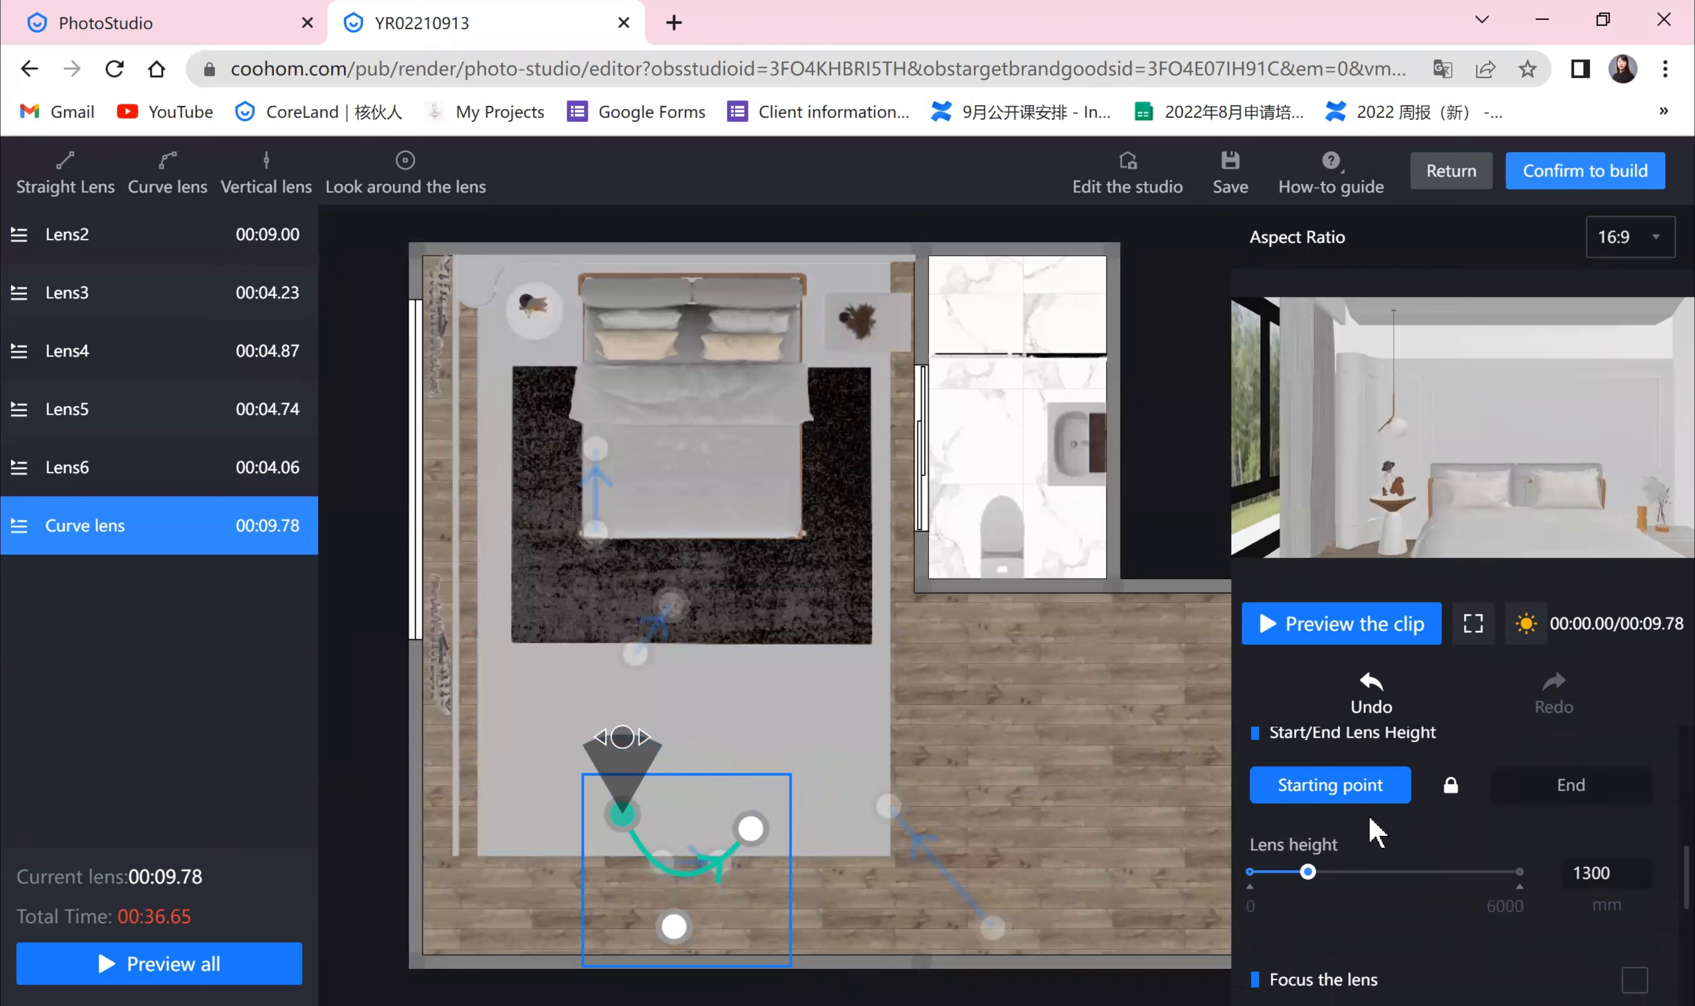
pyautogui.scroll(-2, 1335, 894)
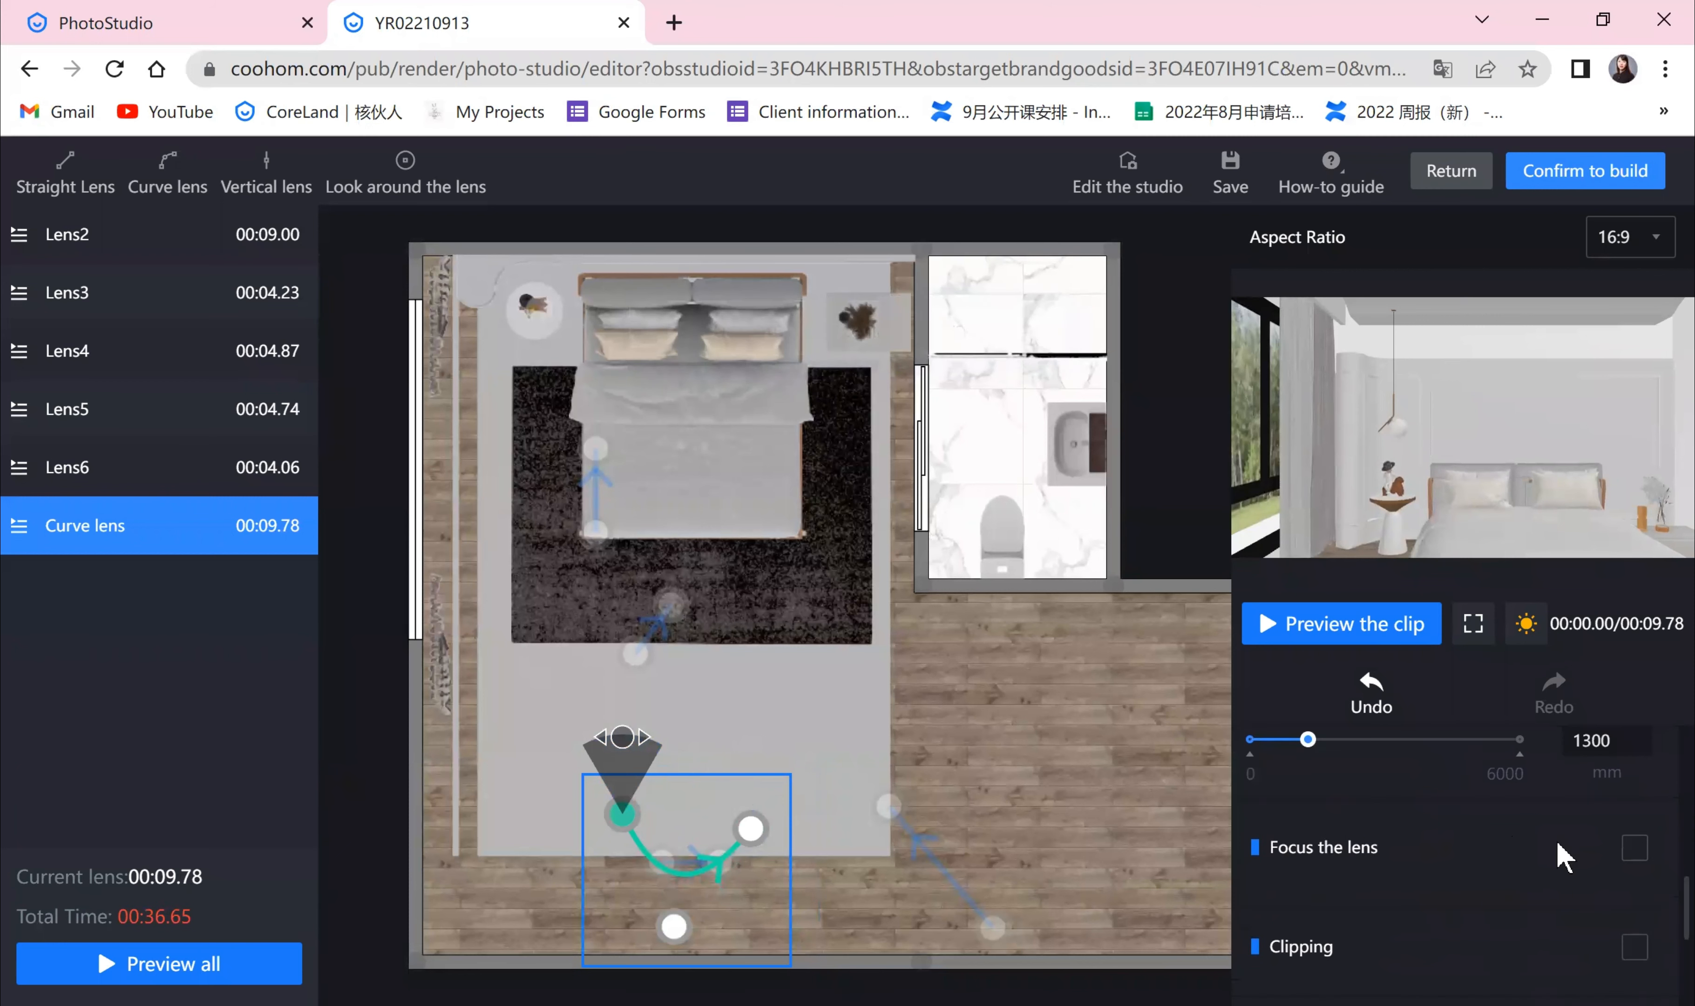
pyautogui.click(1645, 855)
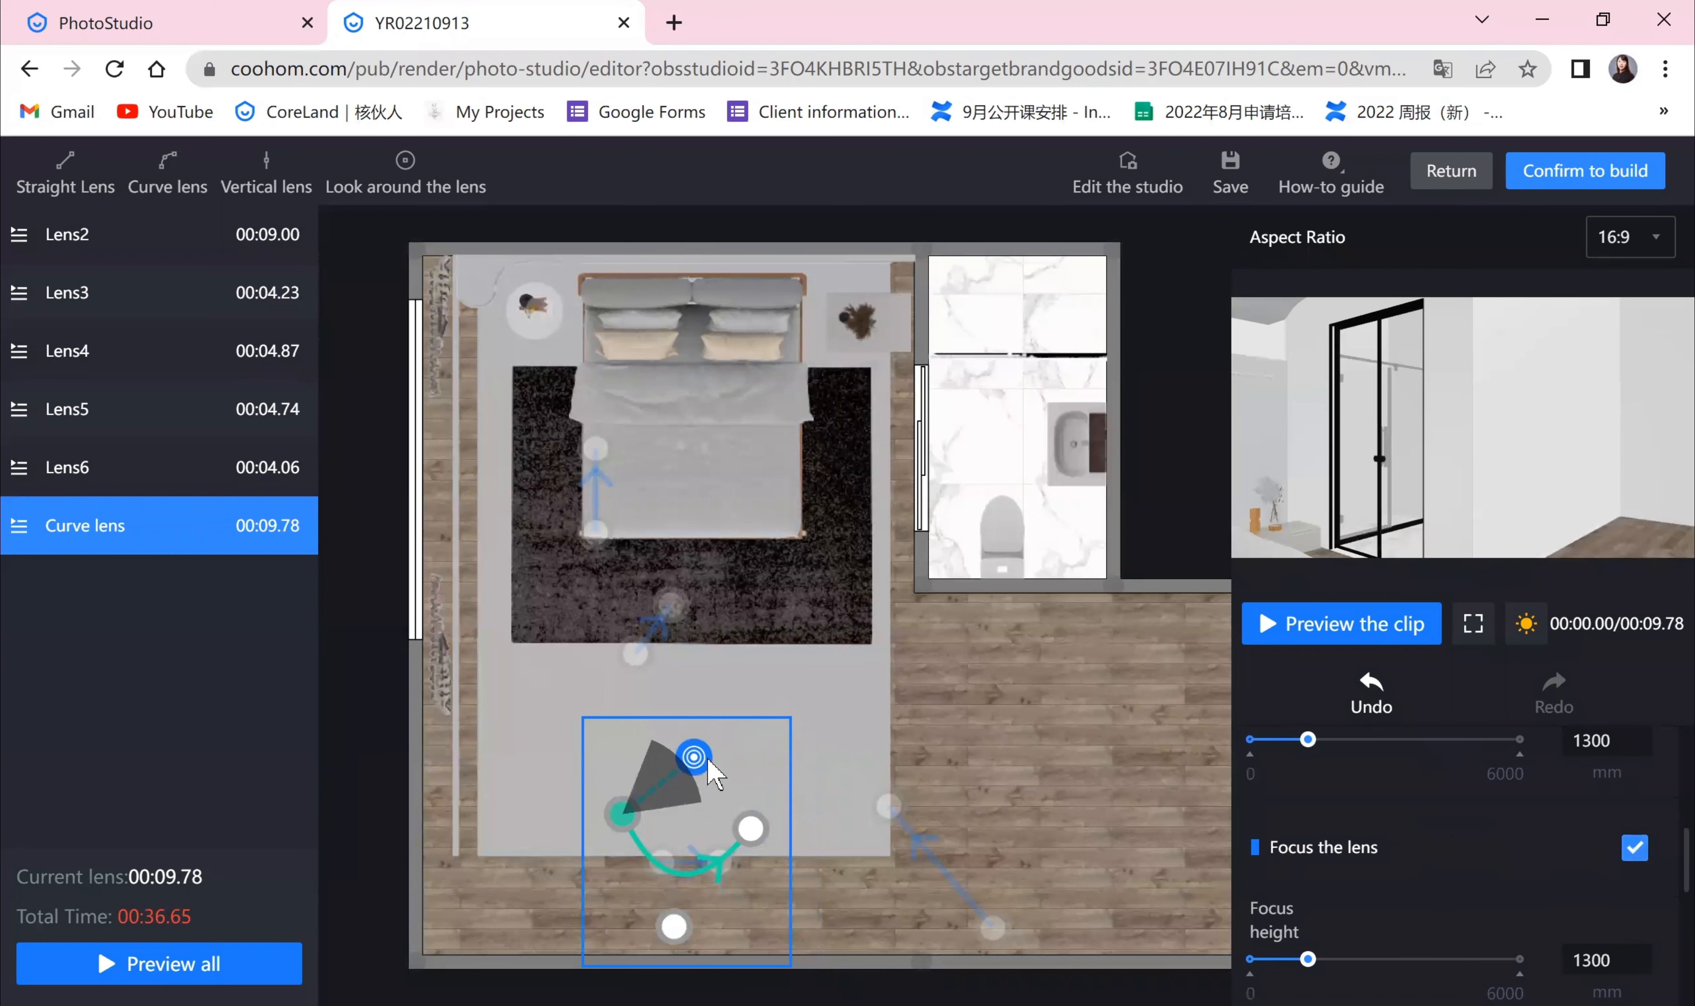
pyautogui.moveTo(694, 757)
pyautogui.mouseDown()
pyautogui.moveTo(726, 459)
pyautogui.moveTo(685, 371)
pyautogui.mouseUp()
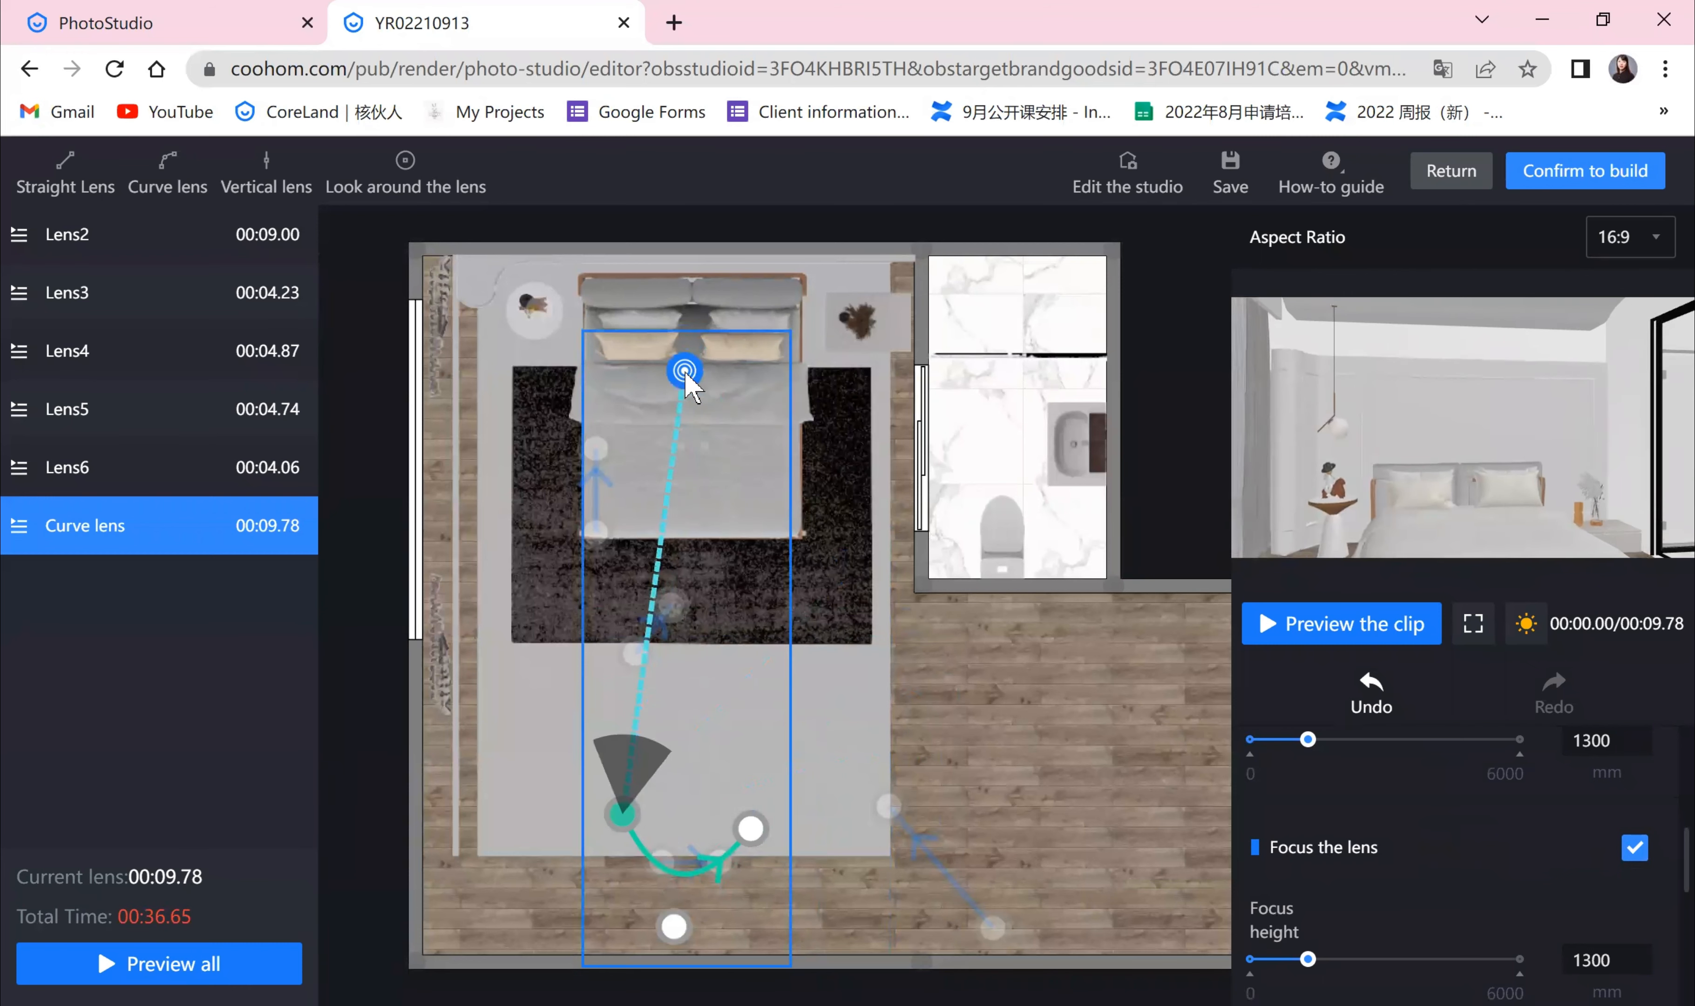
# Step: Reposition the curve lens's start and end points around the foot of the bed
pyautogui.moveTo(623, 813); pyautogui.dragTo(647, 857)
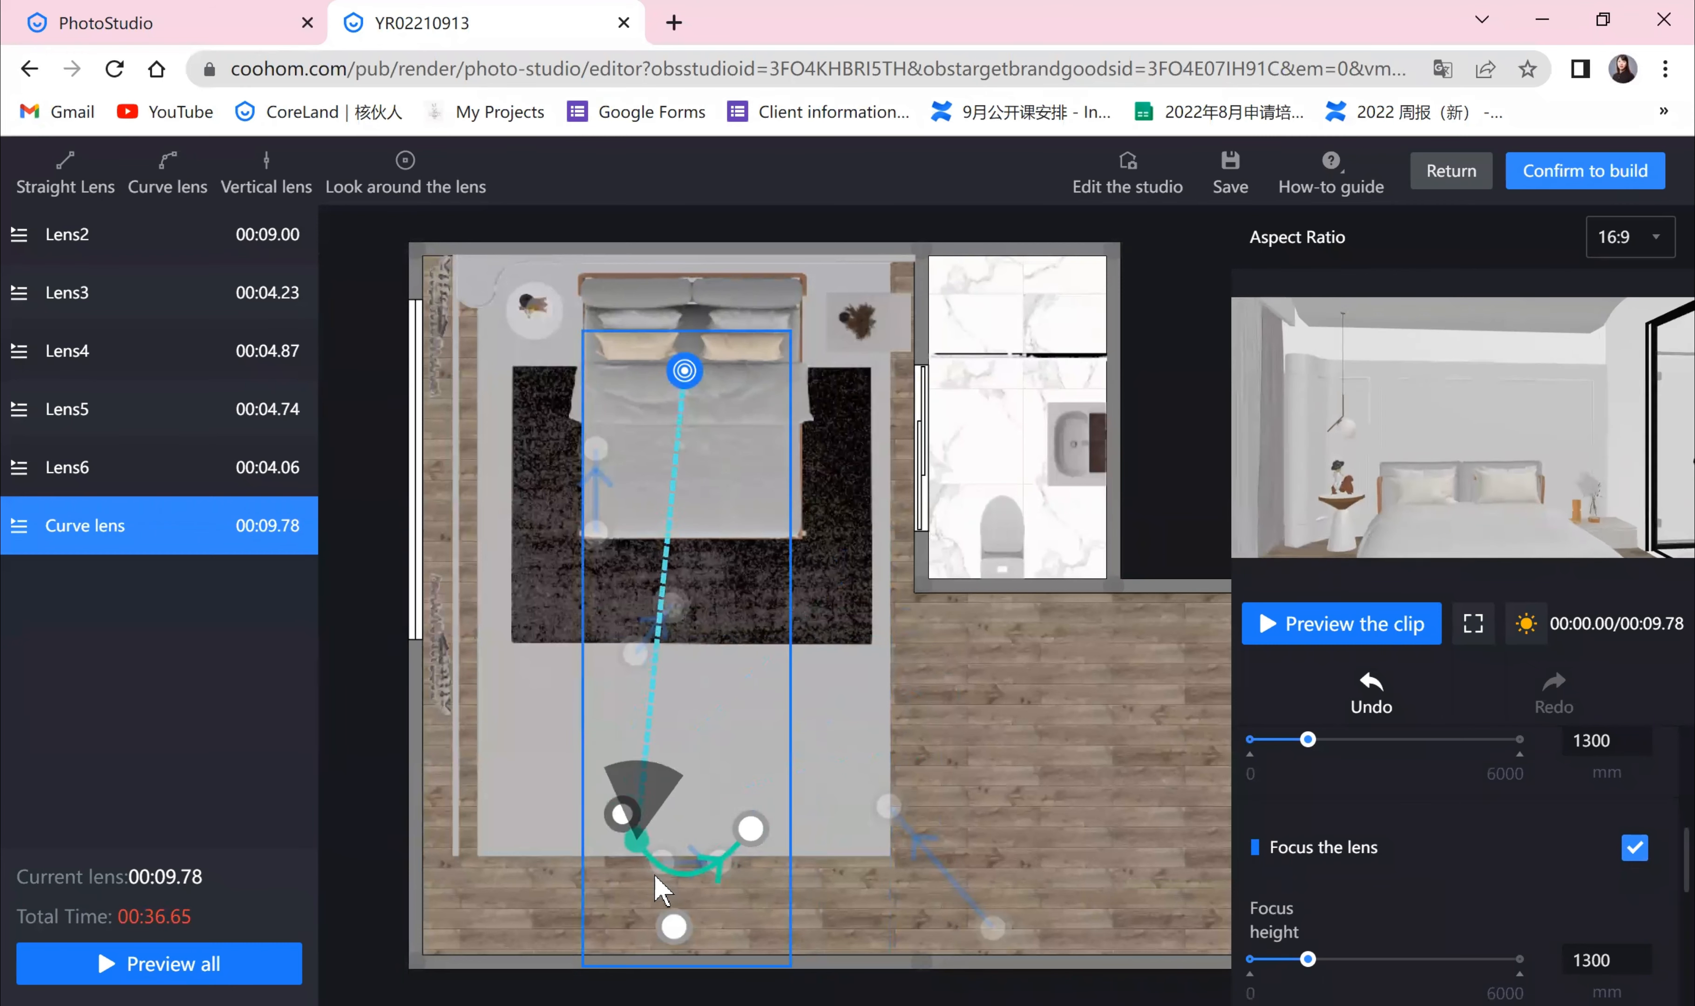
pyautogui.moveTo(693, 916)
pyautogui.mouseDown()
pyautogui.moveTo(775, 926)
pyautogui.moveTo(806, 908)
pyautogui.moveTo(669, 908)
pyautogui.moveTo(628, 823)
pyautogui.mouseUp()
pyautogui.moveTo(661, 896)
pyautogui.mouseDown()
pyautogui.moveTo(787, 924)
pyautogui.moveTo(807, 855)
pyautogui.mouseUp()
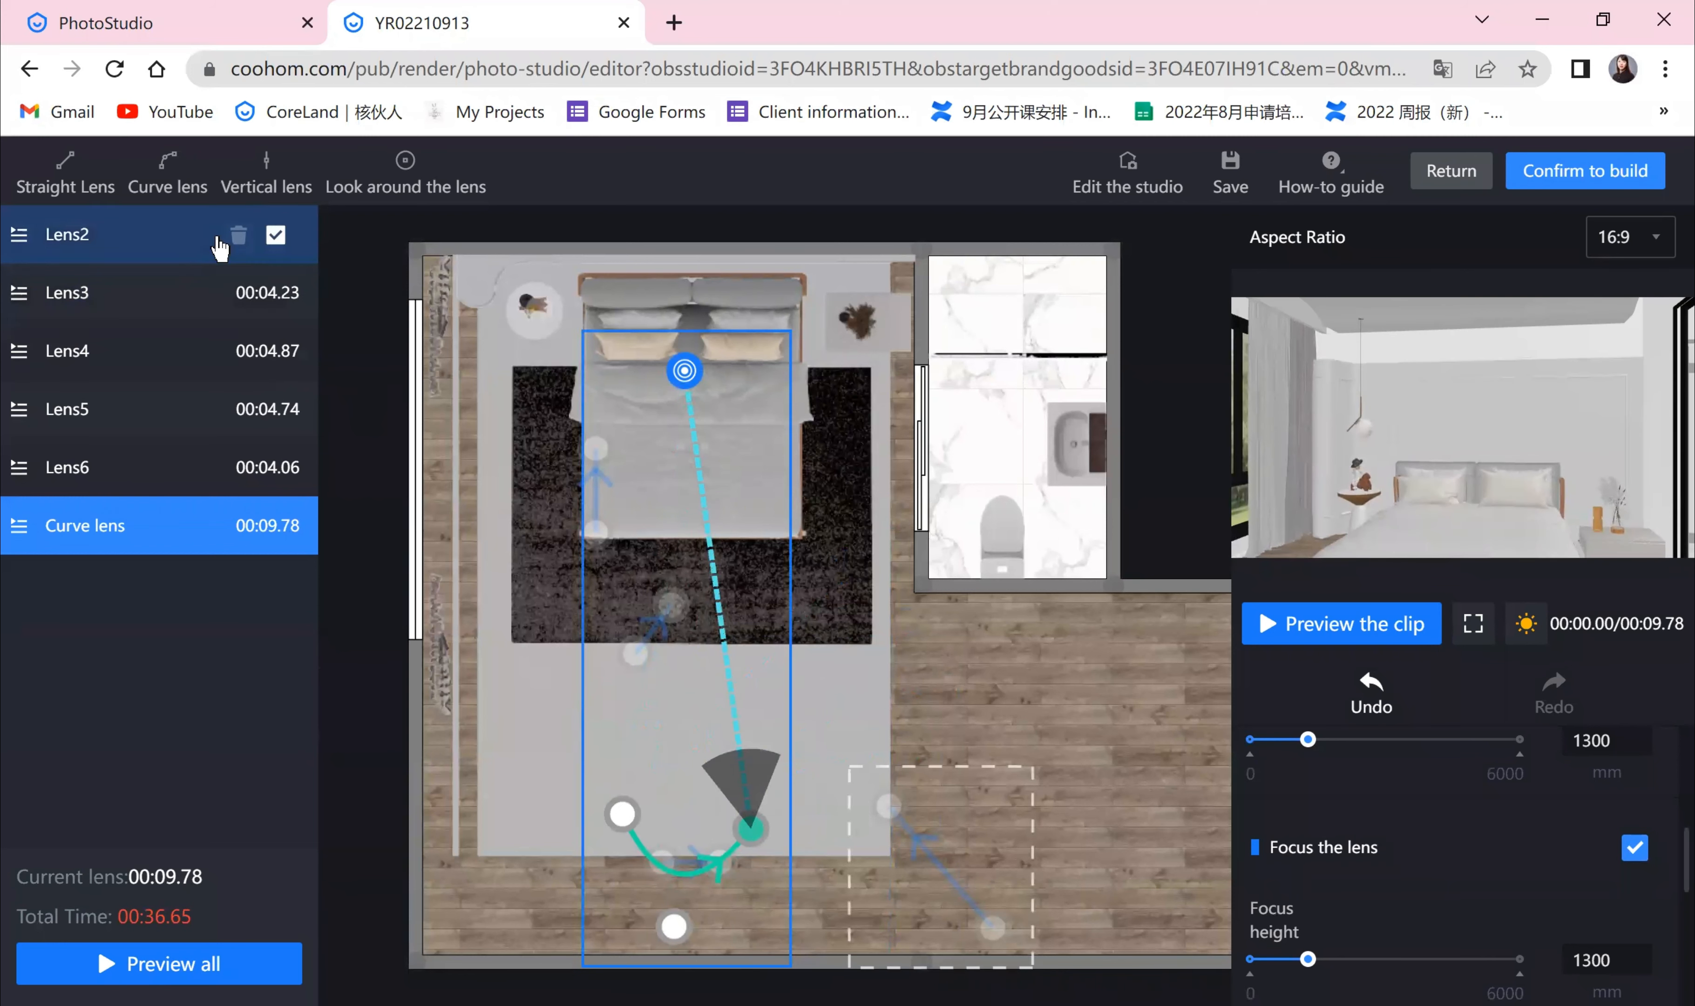
# Step: Place a vertical motion lens near the foot of the bed, facing the headboard
pyautogui.click(267, 189)
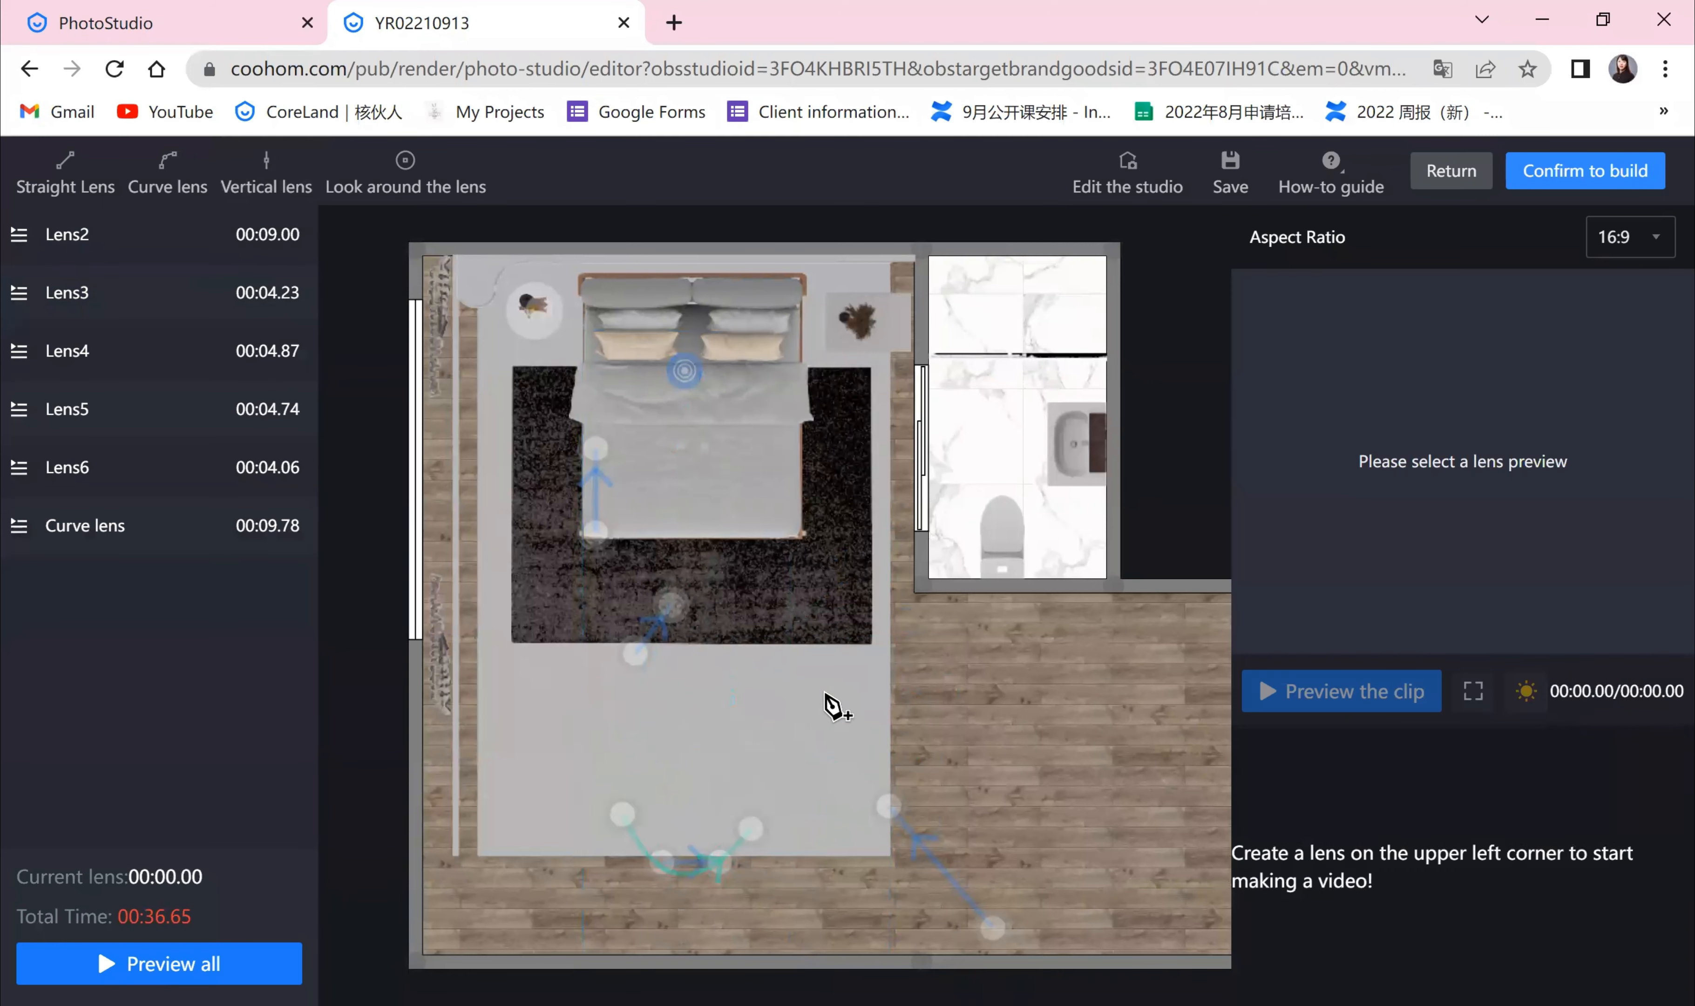
pyautogui.click(698, 758)
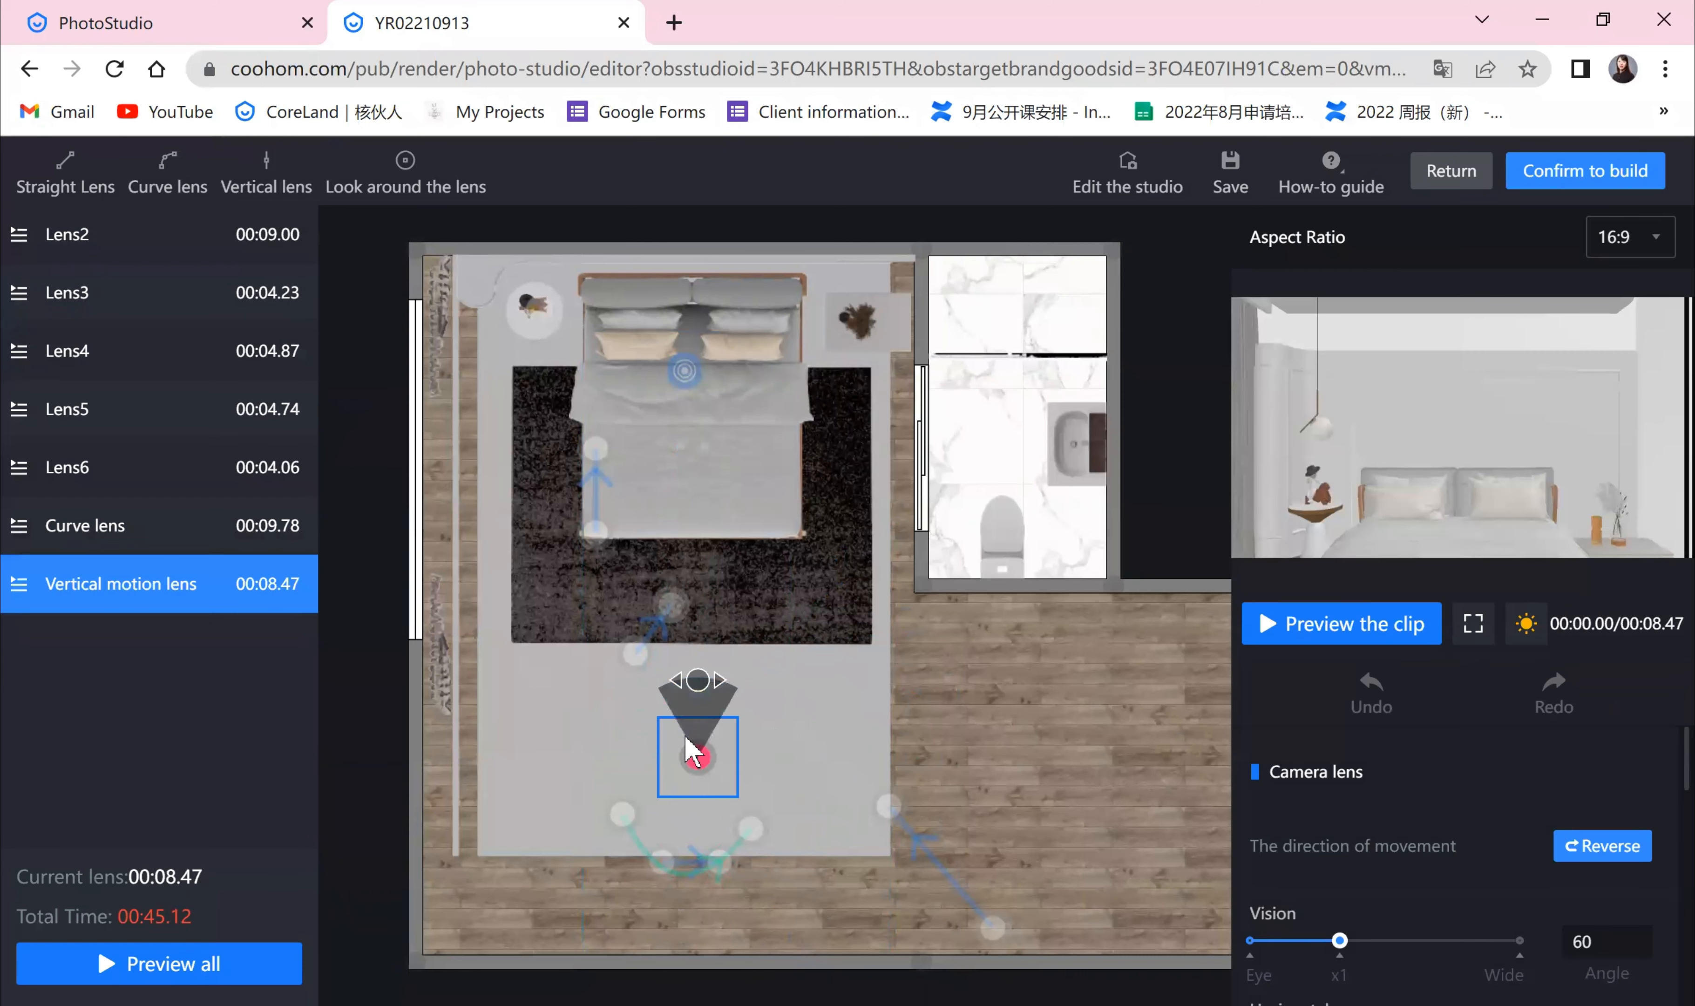
pyautogui.moveTo(699, 759); pyautogui.dragTo(694, 803)
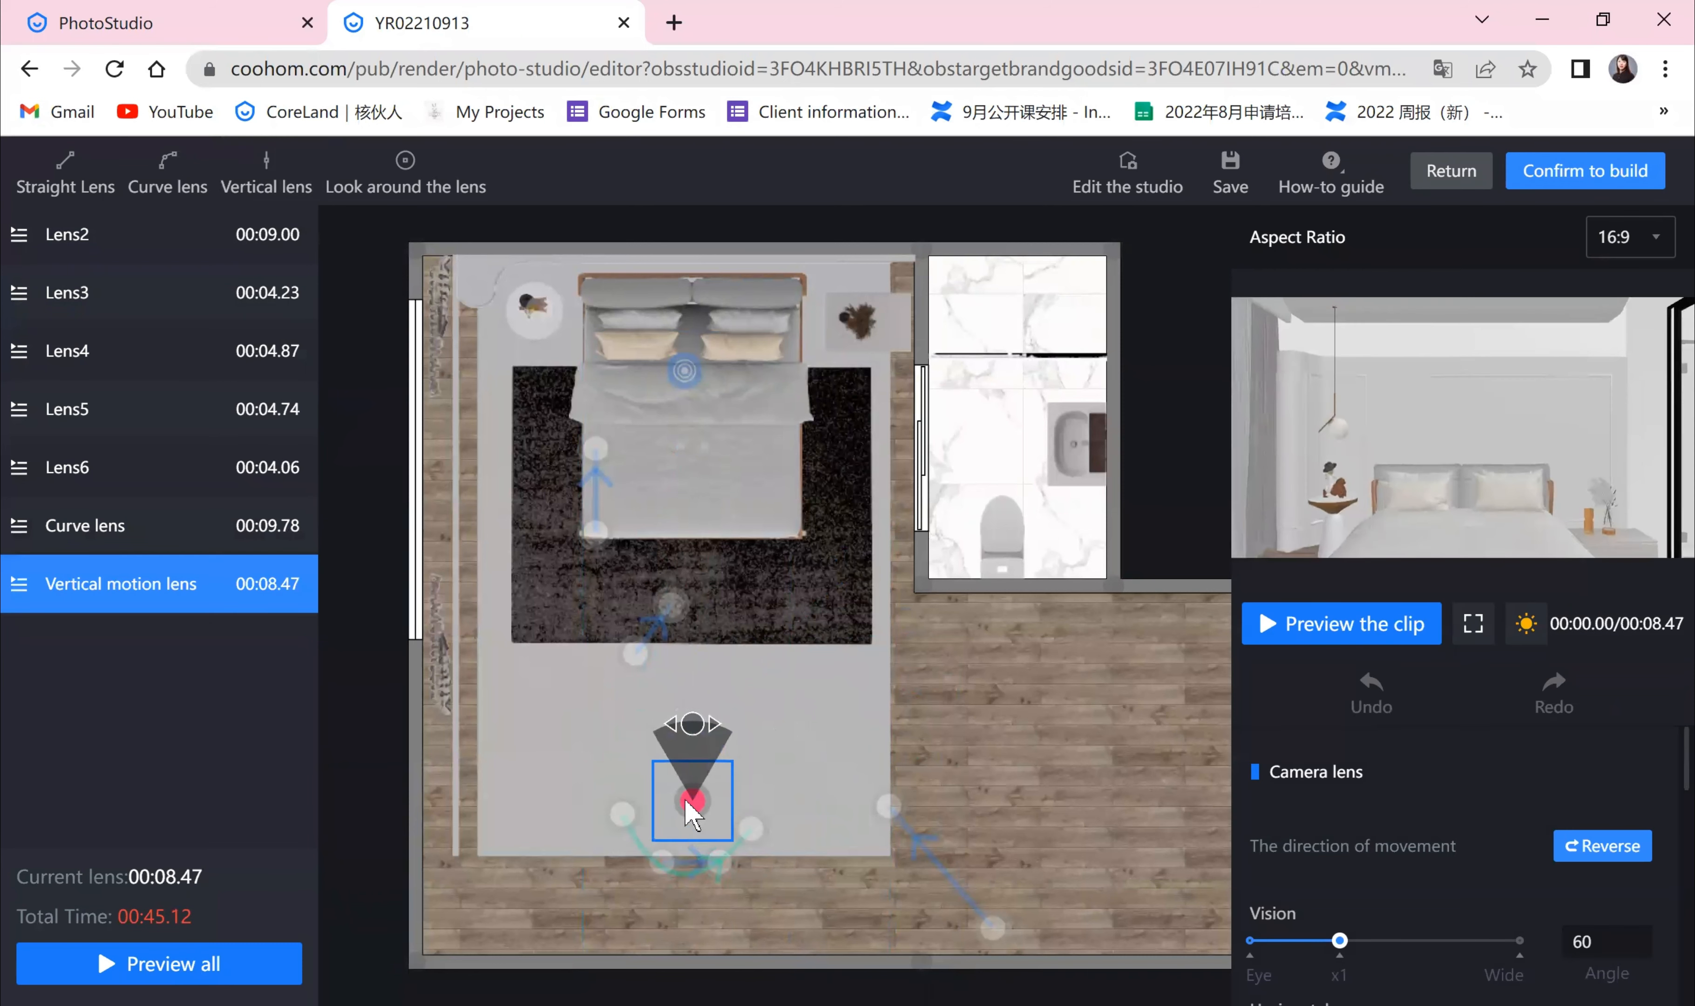
# Step: Set the vertical motion lens's starting height to 2235 mm and end height to 588 mm, then preview the clip
pyautogui.scroll(-6, 1342, 882)
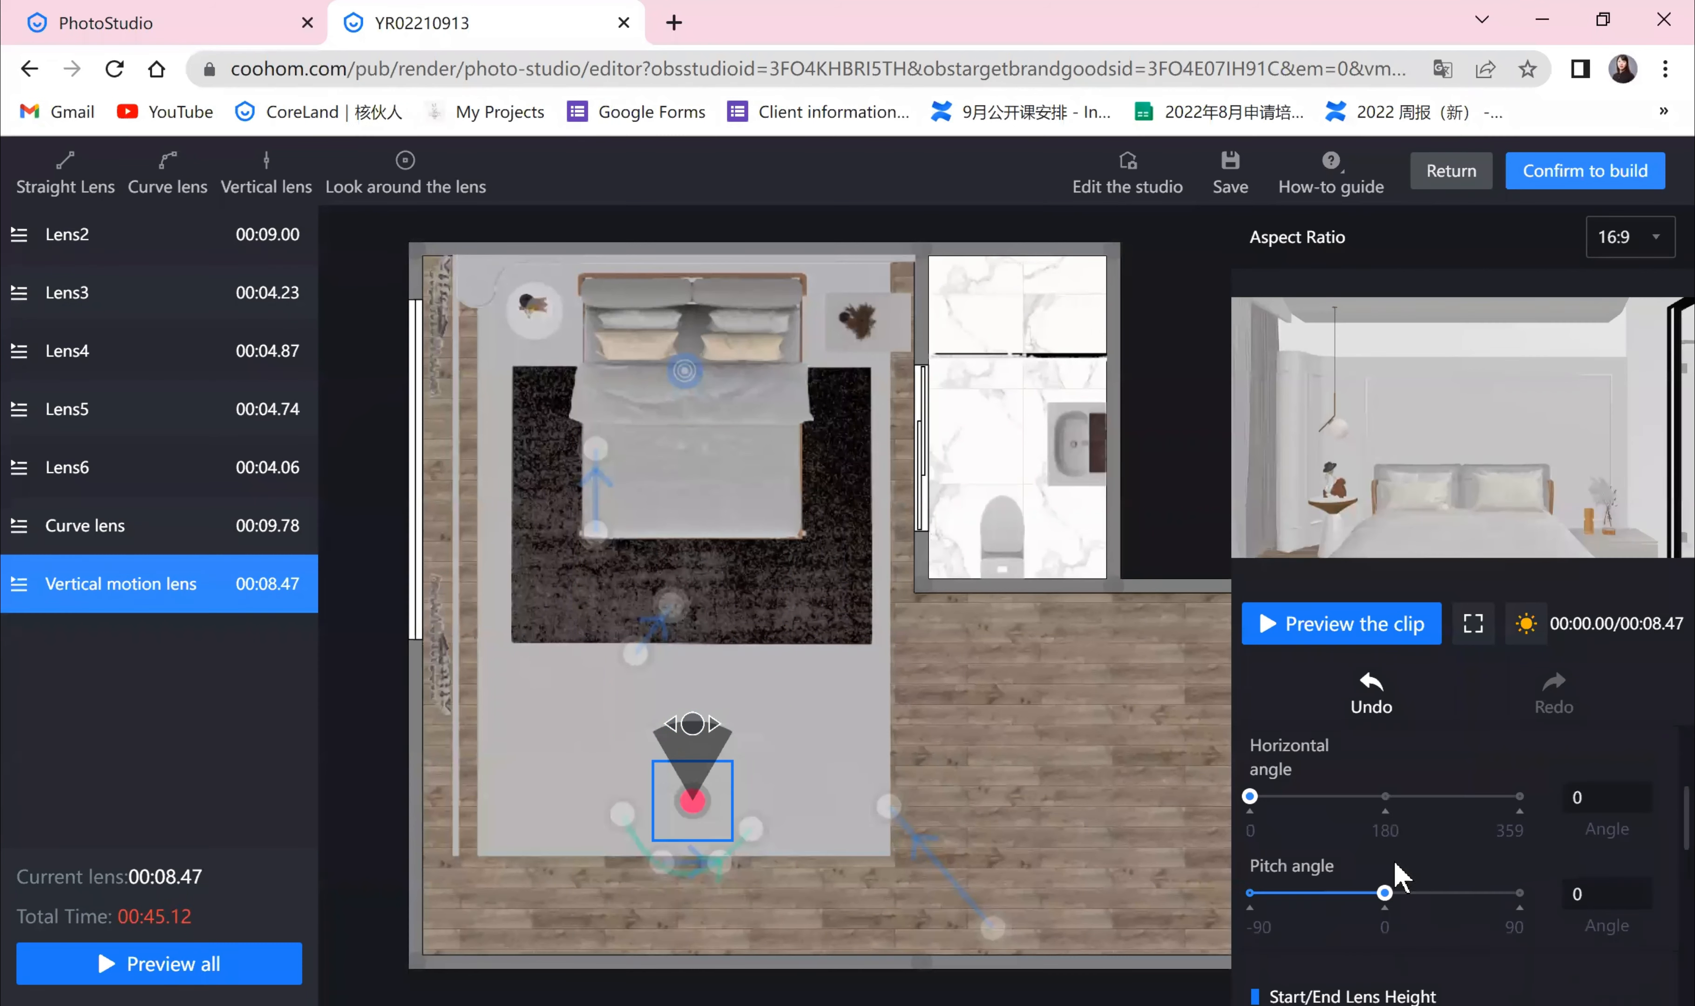
pyautogui.moveTo(1306, 872); pyautogui.dragTo(1382, 889)
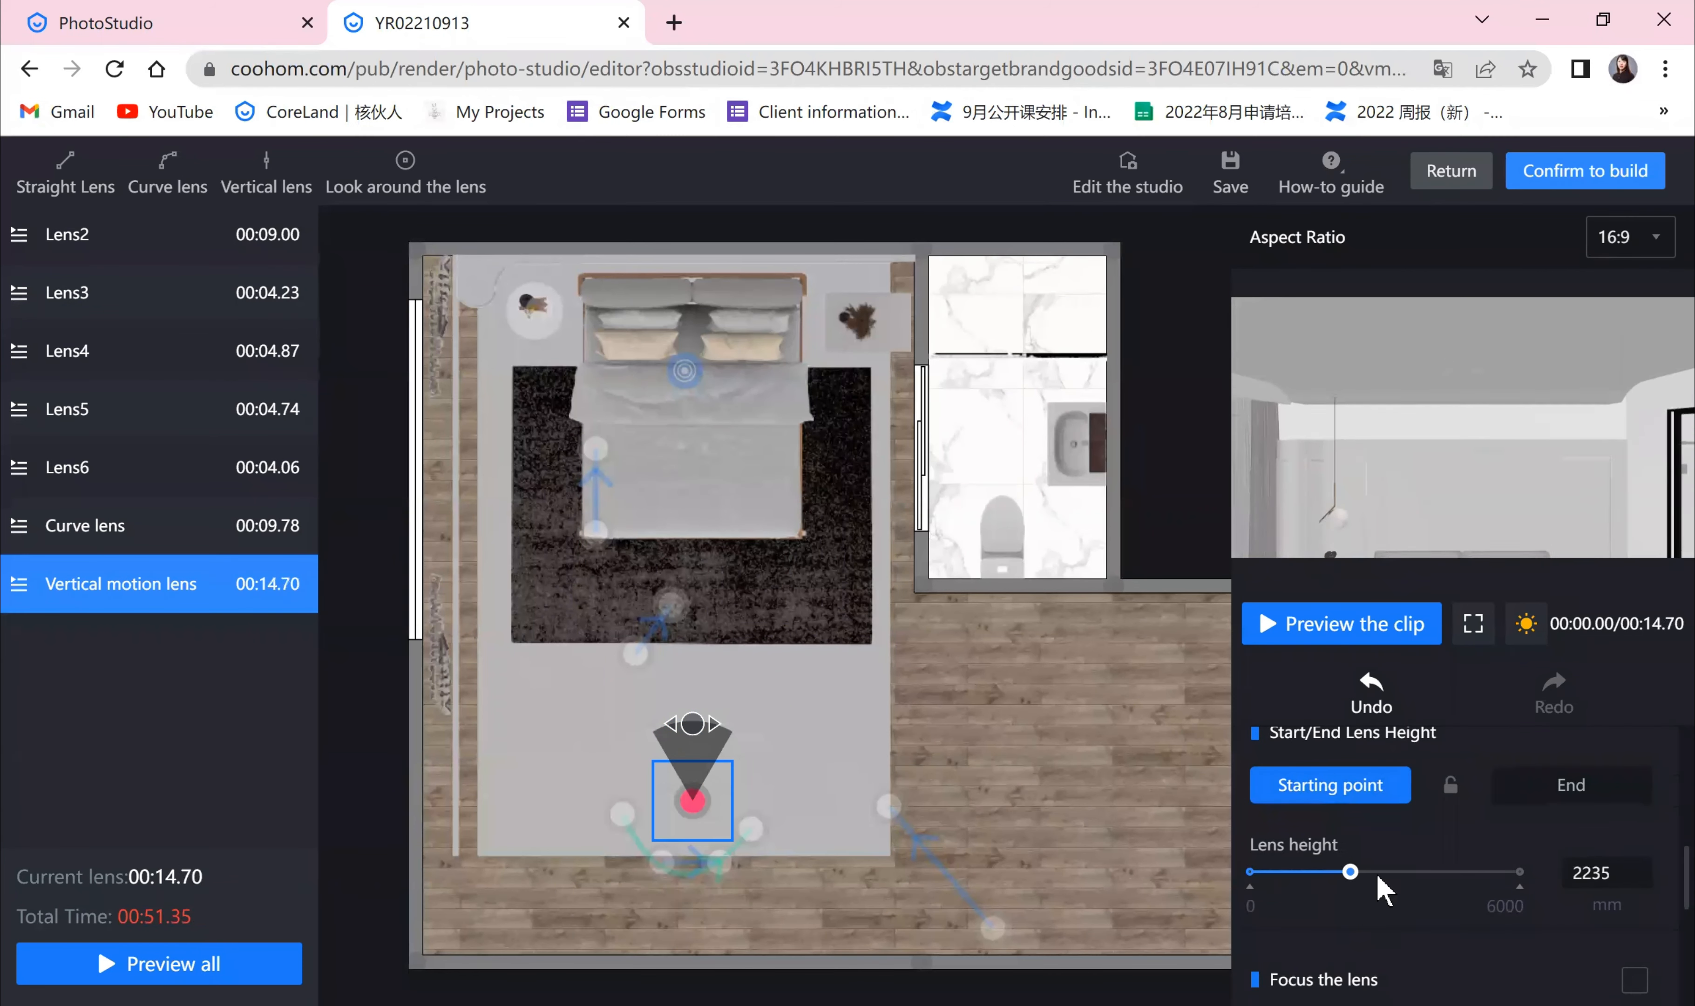
pyautogui.click(1559, 791)
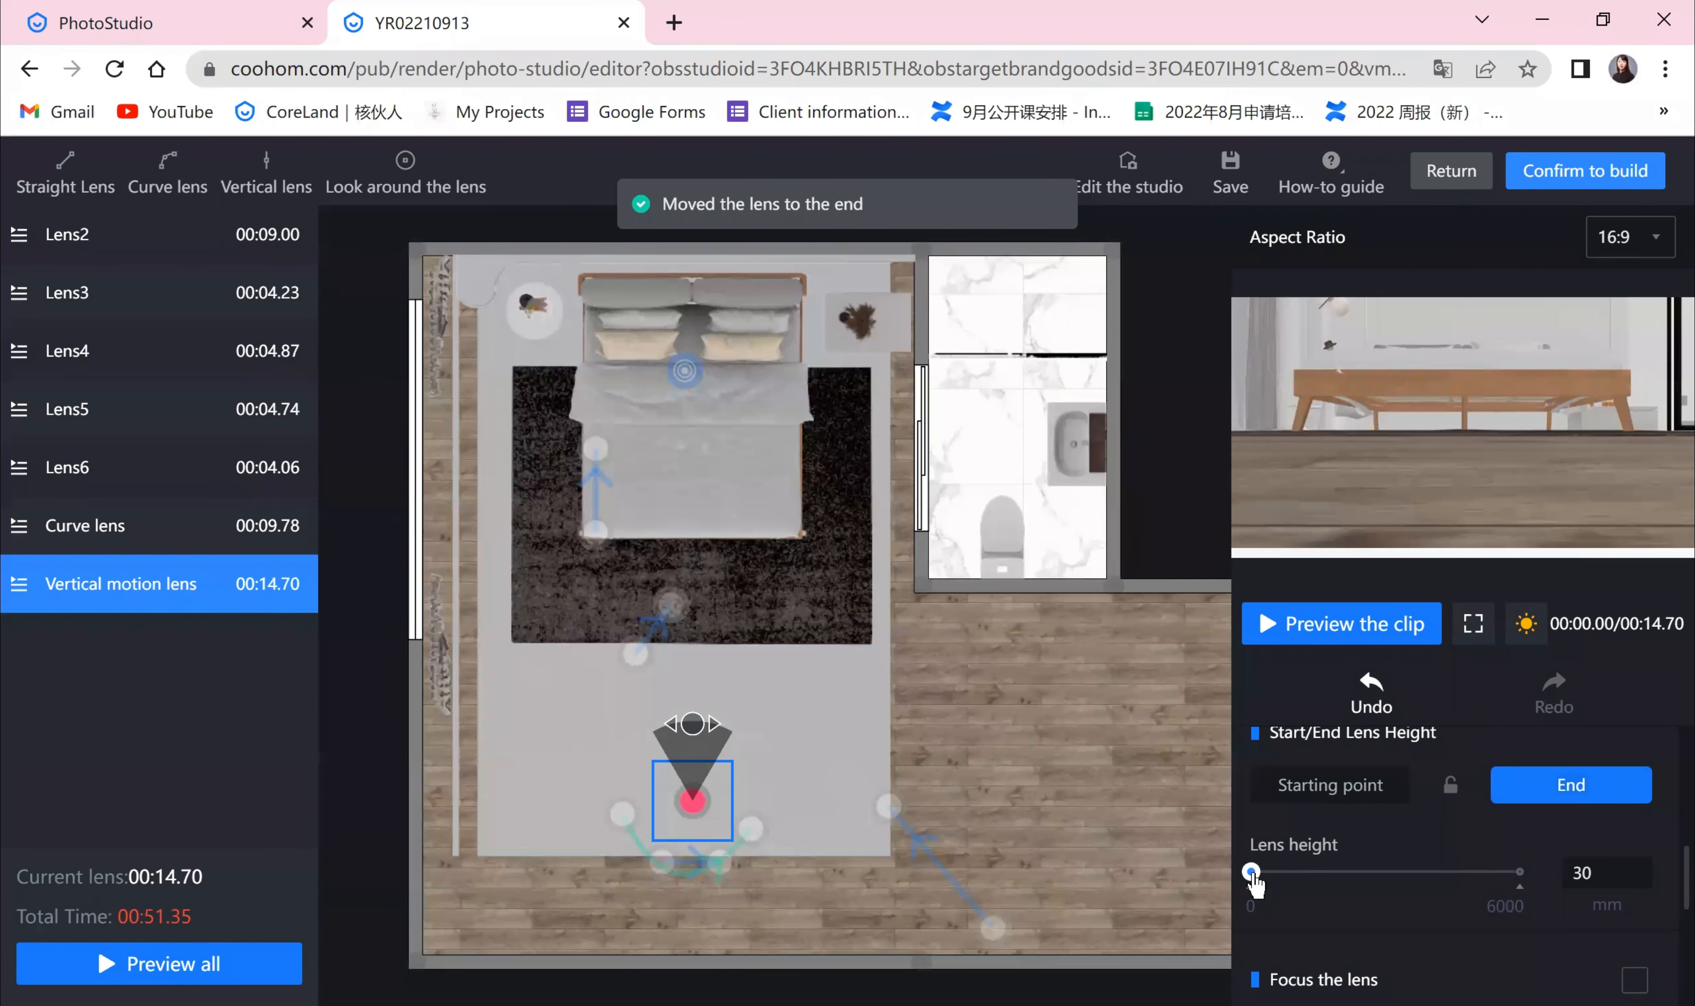
pyautogui.moveTo(1253, 883)
pyautogui.mouseDown()
pyautogui.moveTo(1359, 894)
pyautogui.moveTo(1278, 887)
pyautogui.mouseUp()
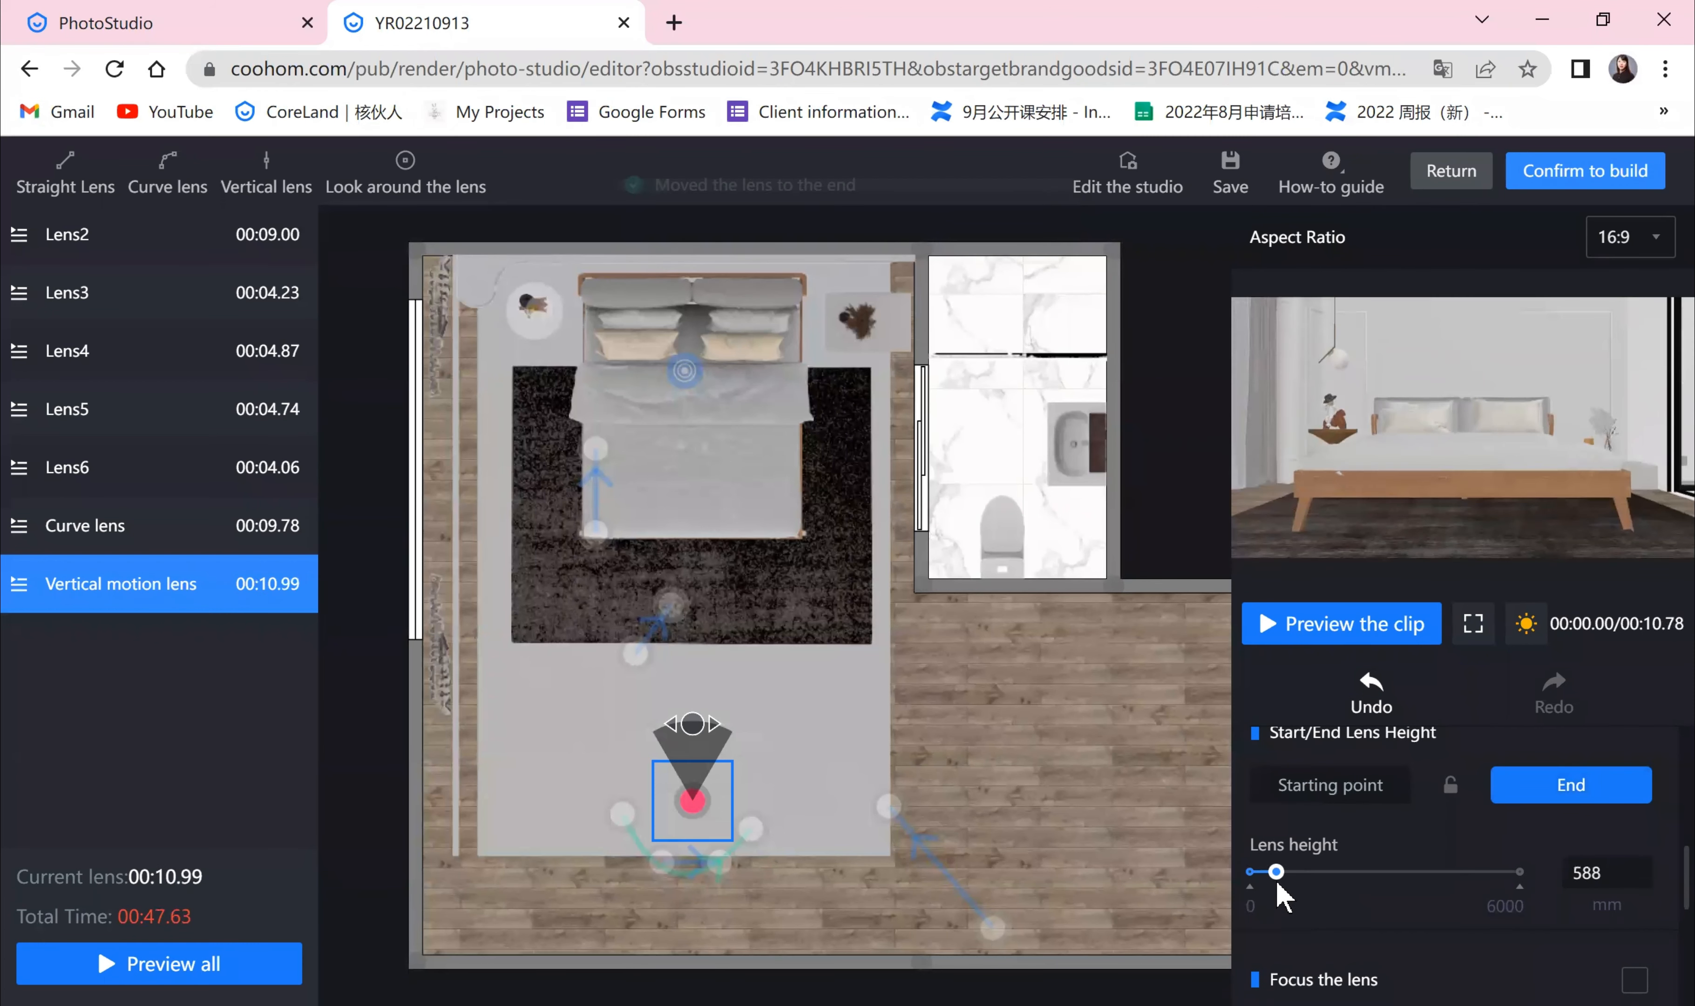
pyautogui.click(1350, 641)
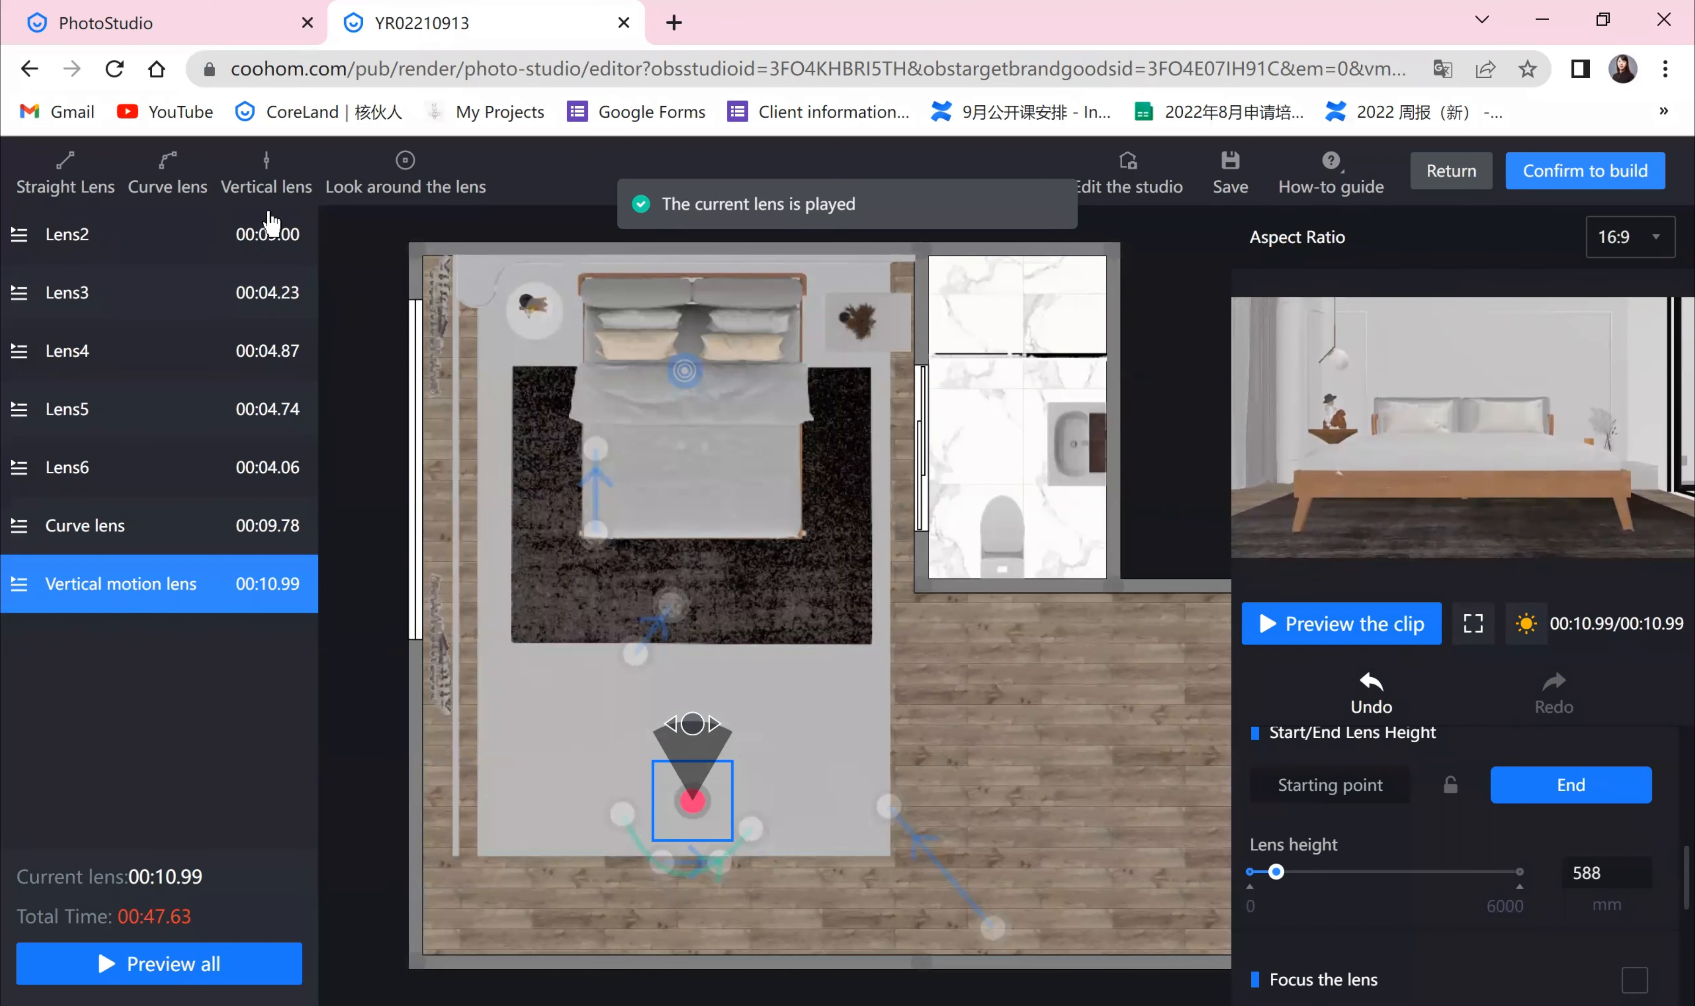
# Step: Add a look-around lens at the foot of the bed and reposition it closer to the bed
pyautogui.click(405, 172)
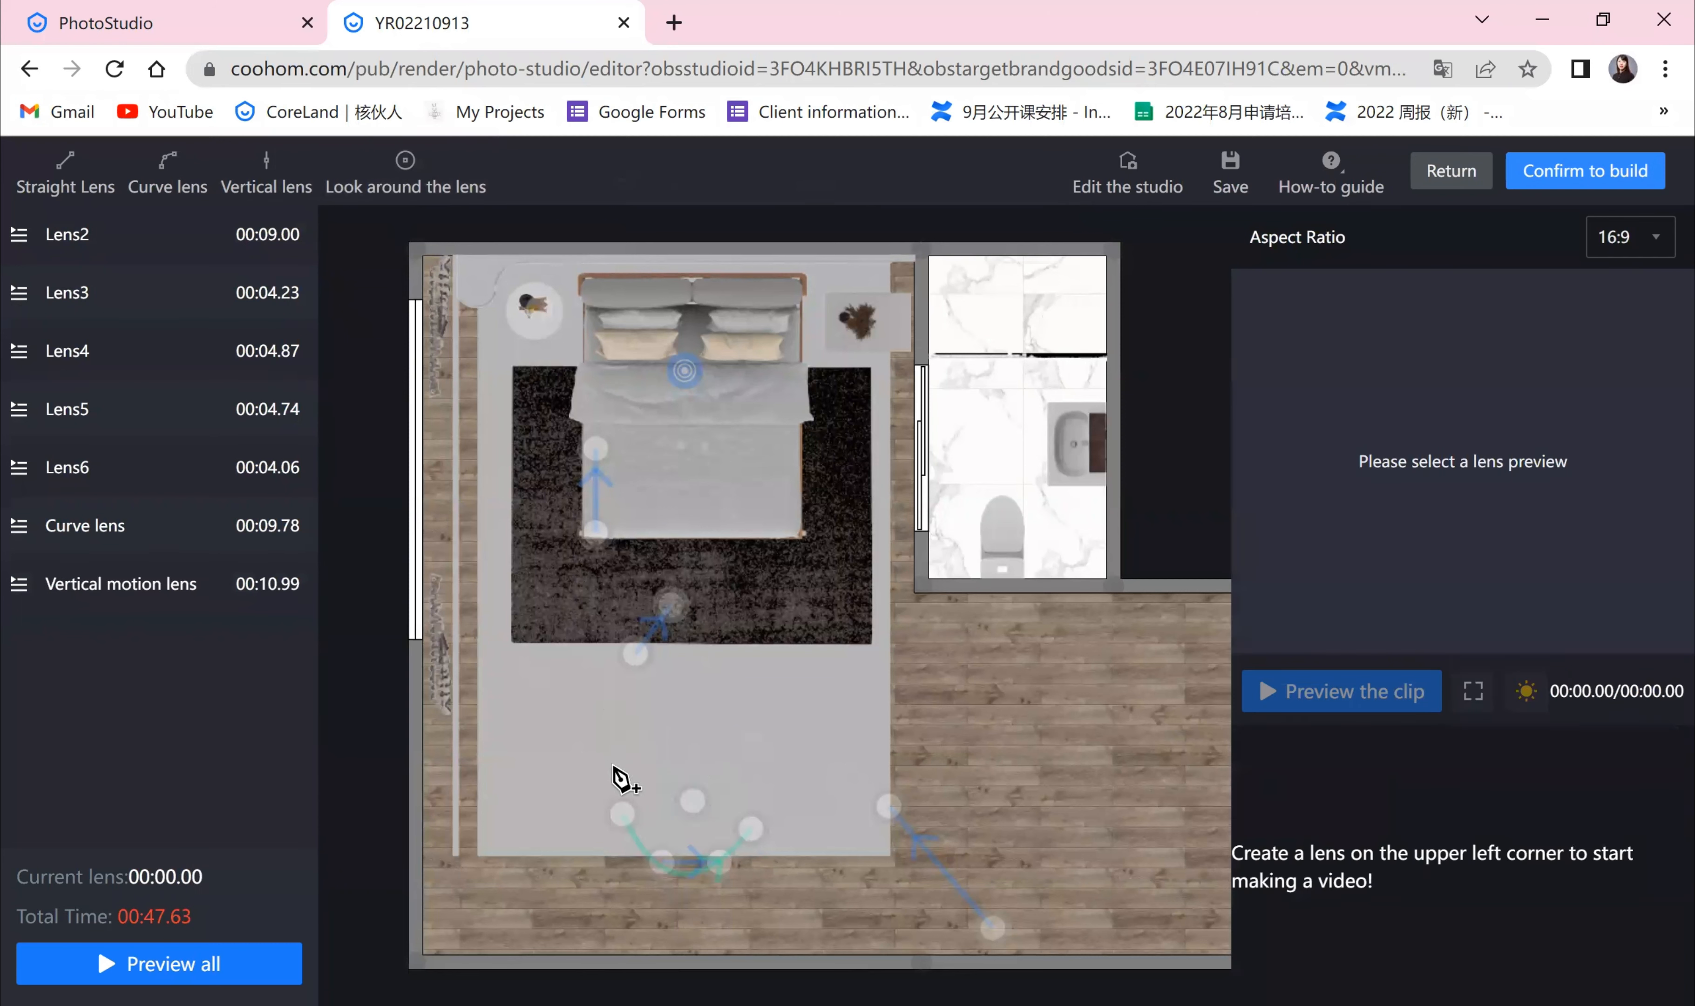
pyautogui.click(612, 759)
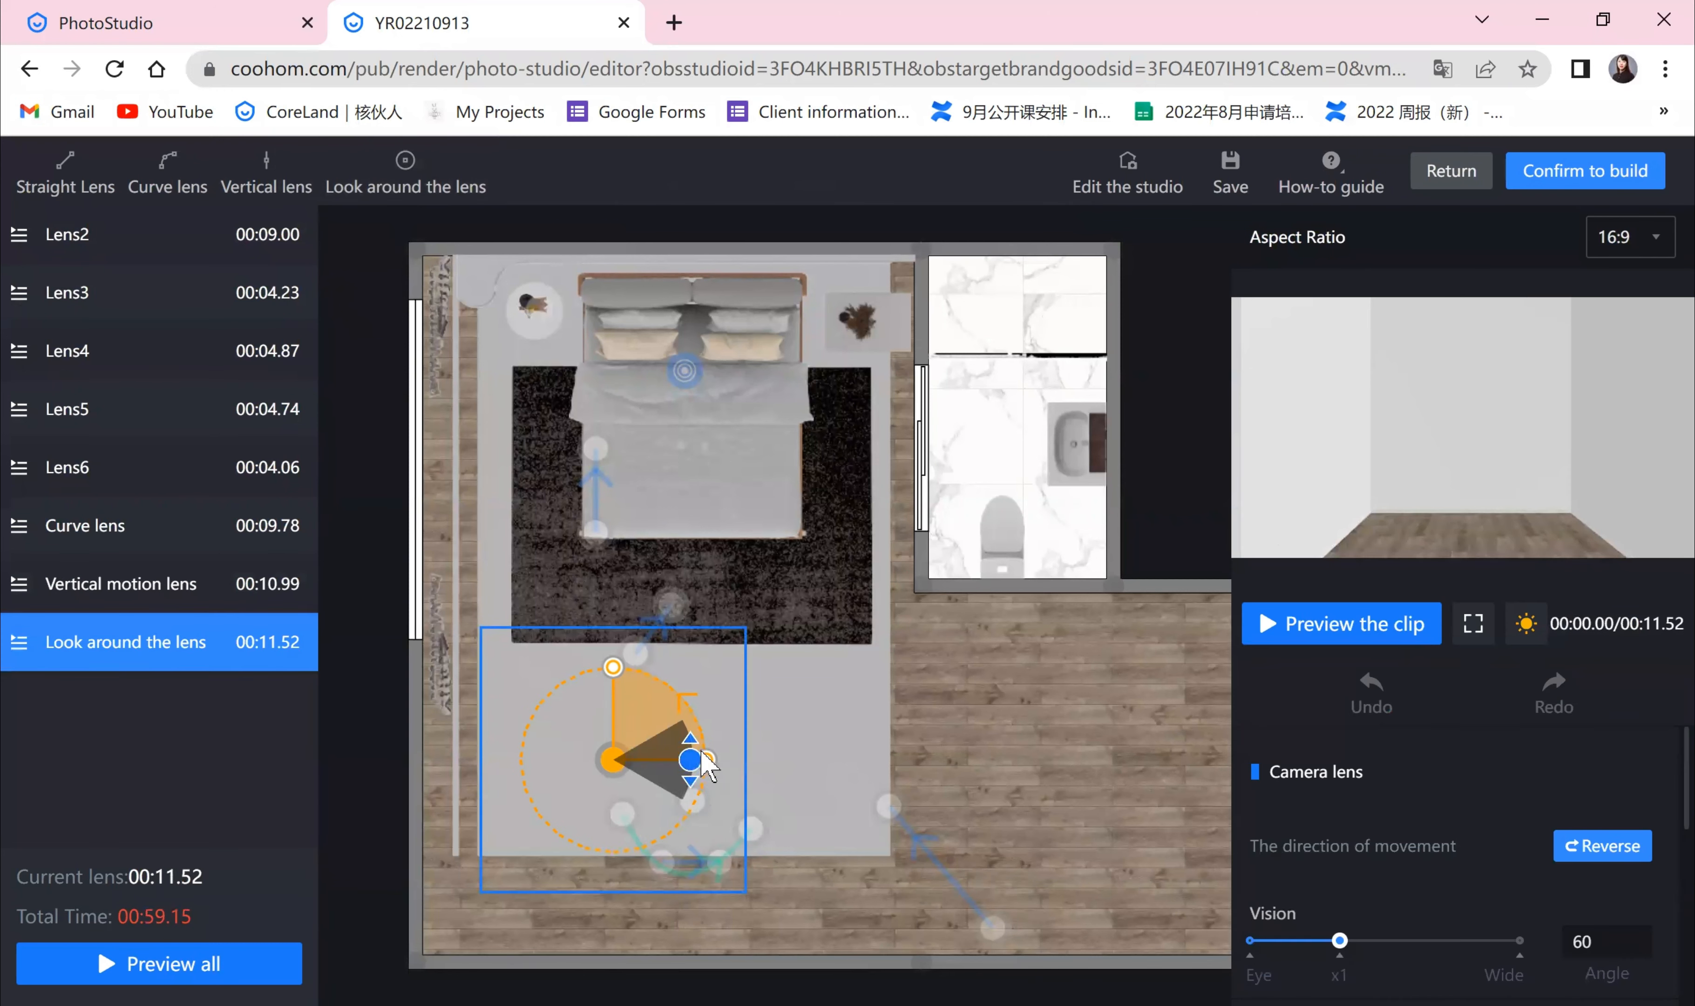
pyautogui.moveTo(692, 756); pyautogui.dragTo(622, 682)
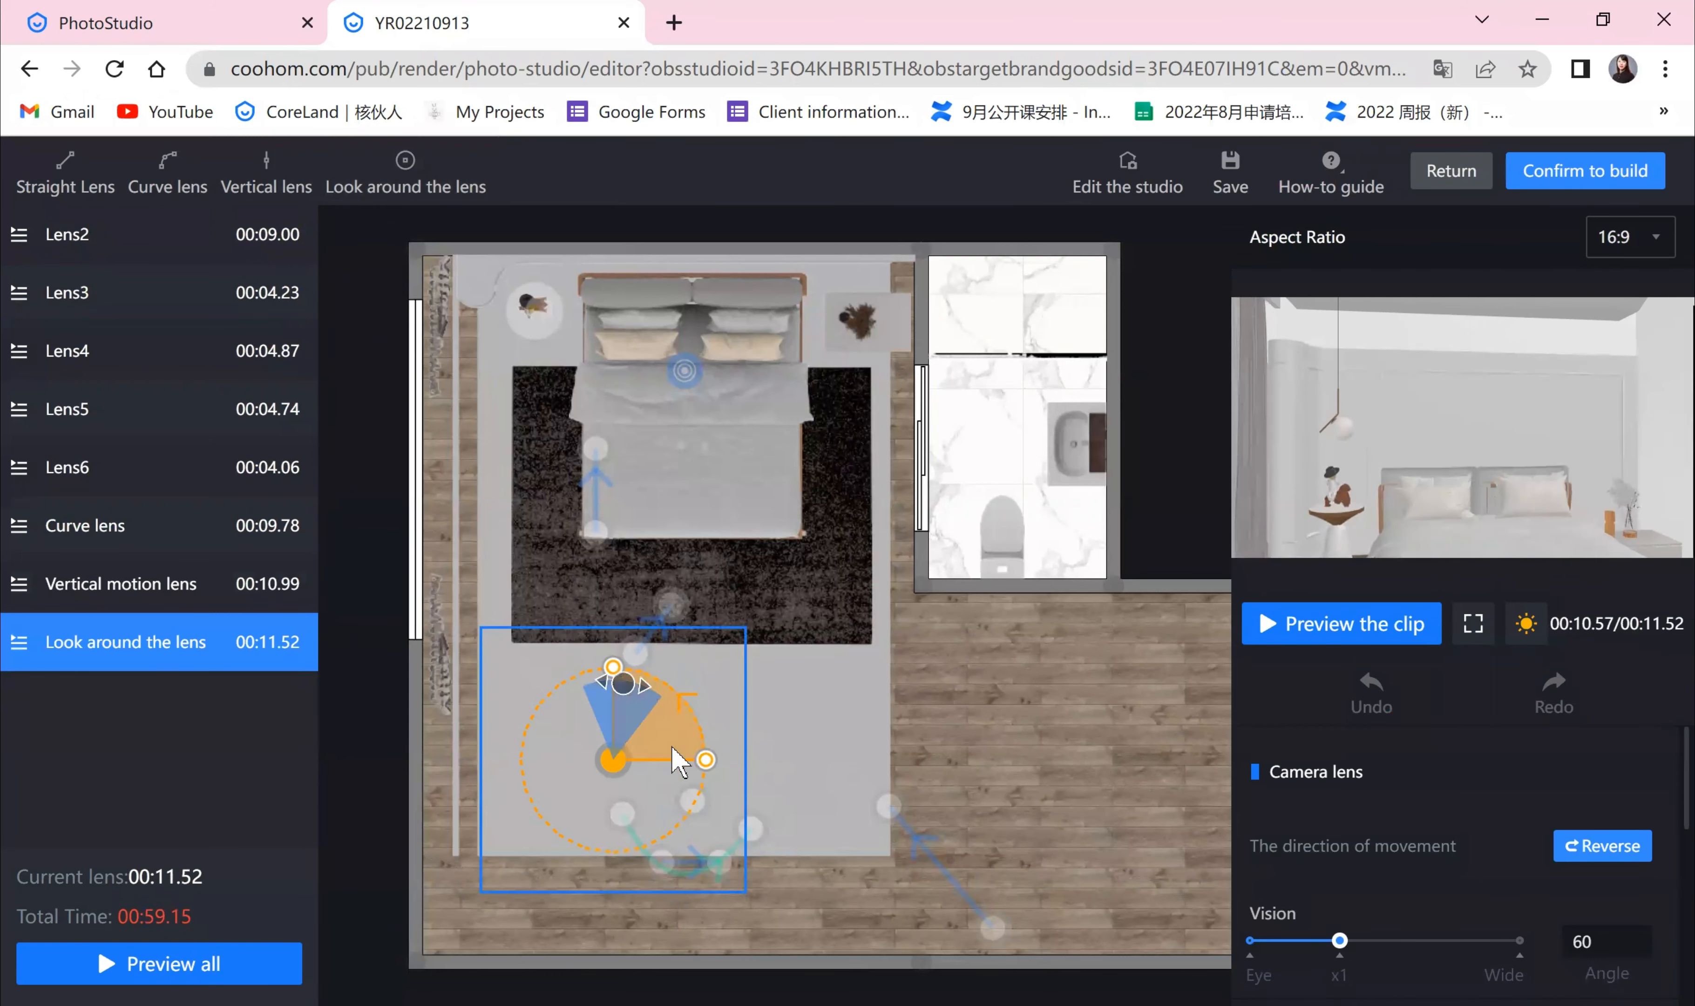
pyautogui.moveTo(589, 790); pyautogui.dragTo(756, 673)
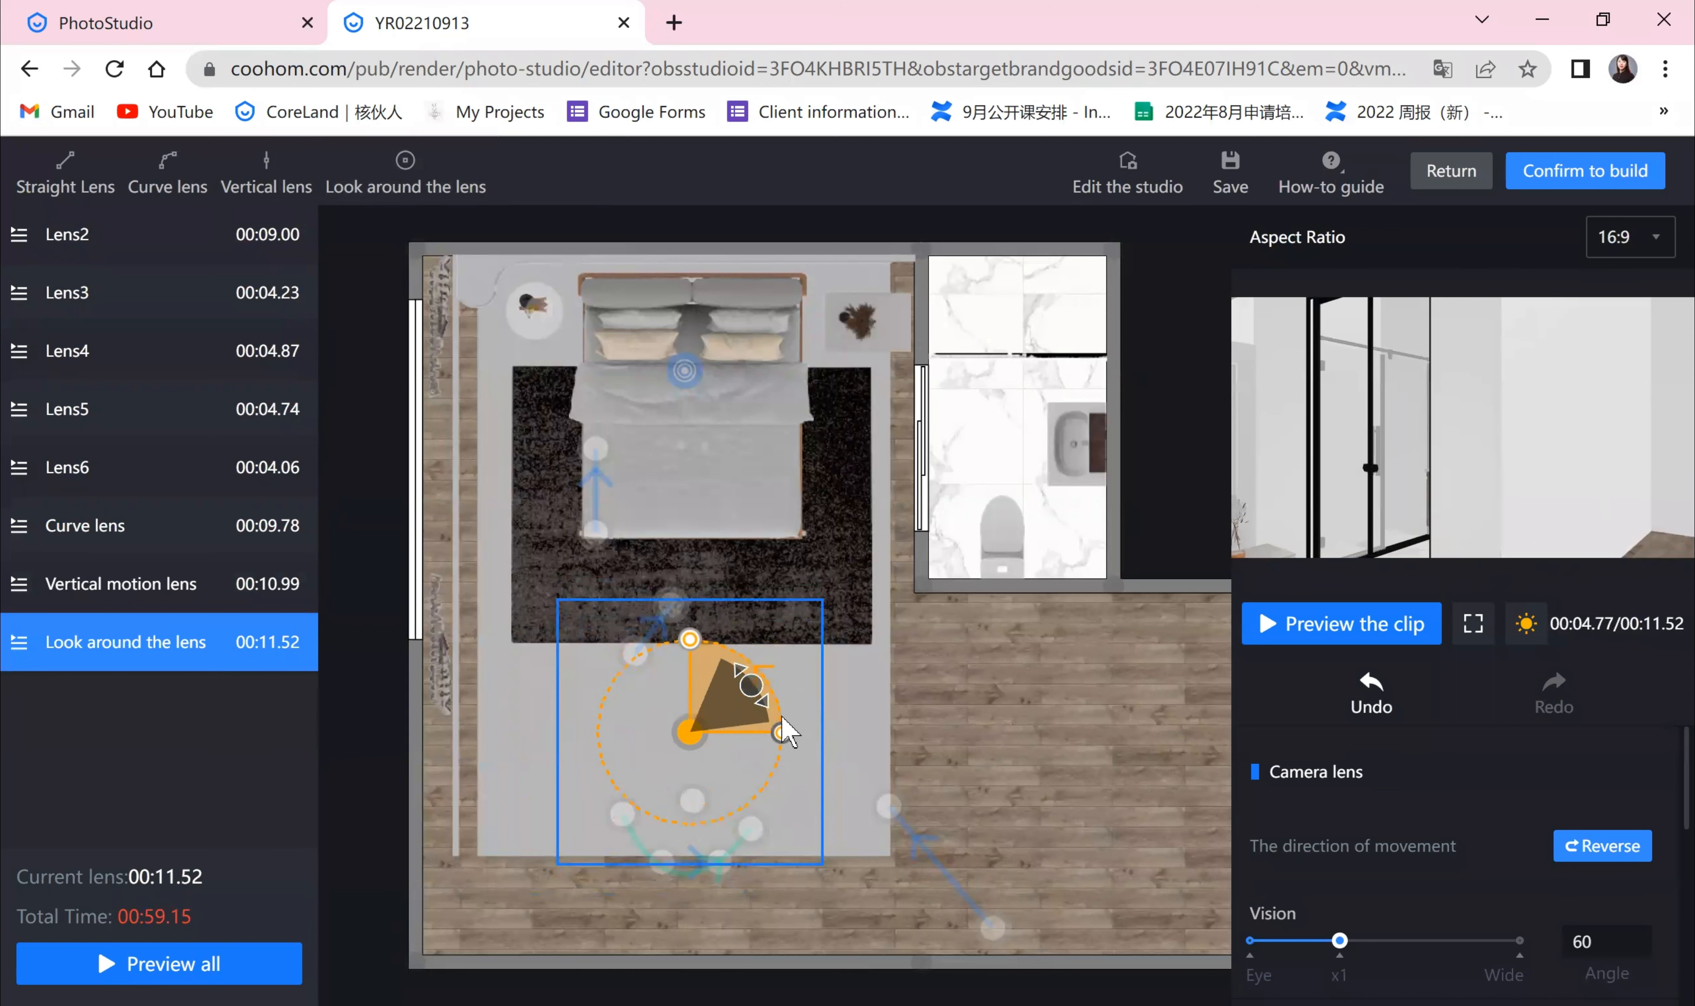
# Step: Adjust the look-around lens's start and end directions and move it down over the curve lens path
pyautogui.moveTo(637, 677); pyautogui.dragTo(599, 708)
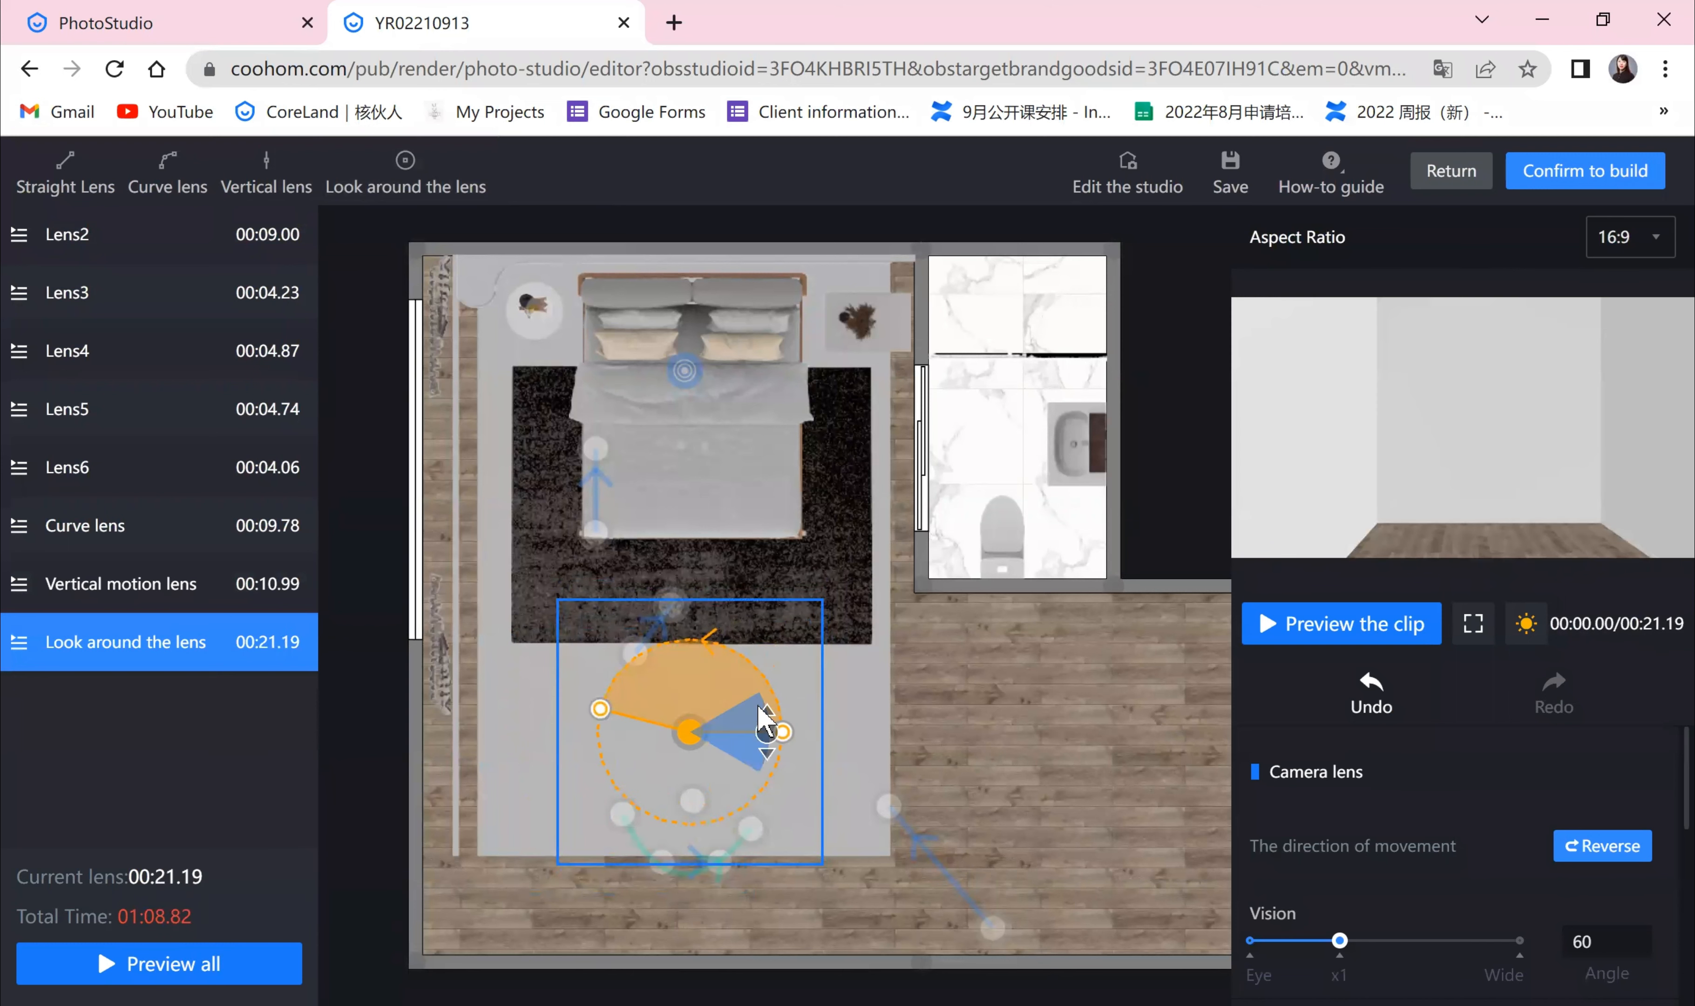
pyautogui.moveTo(776, 726); pyautogui.dragTo(757, 694)
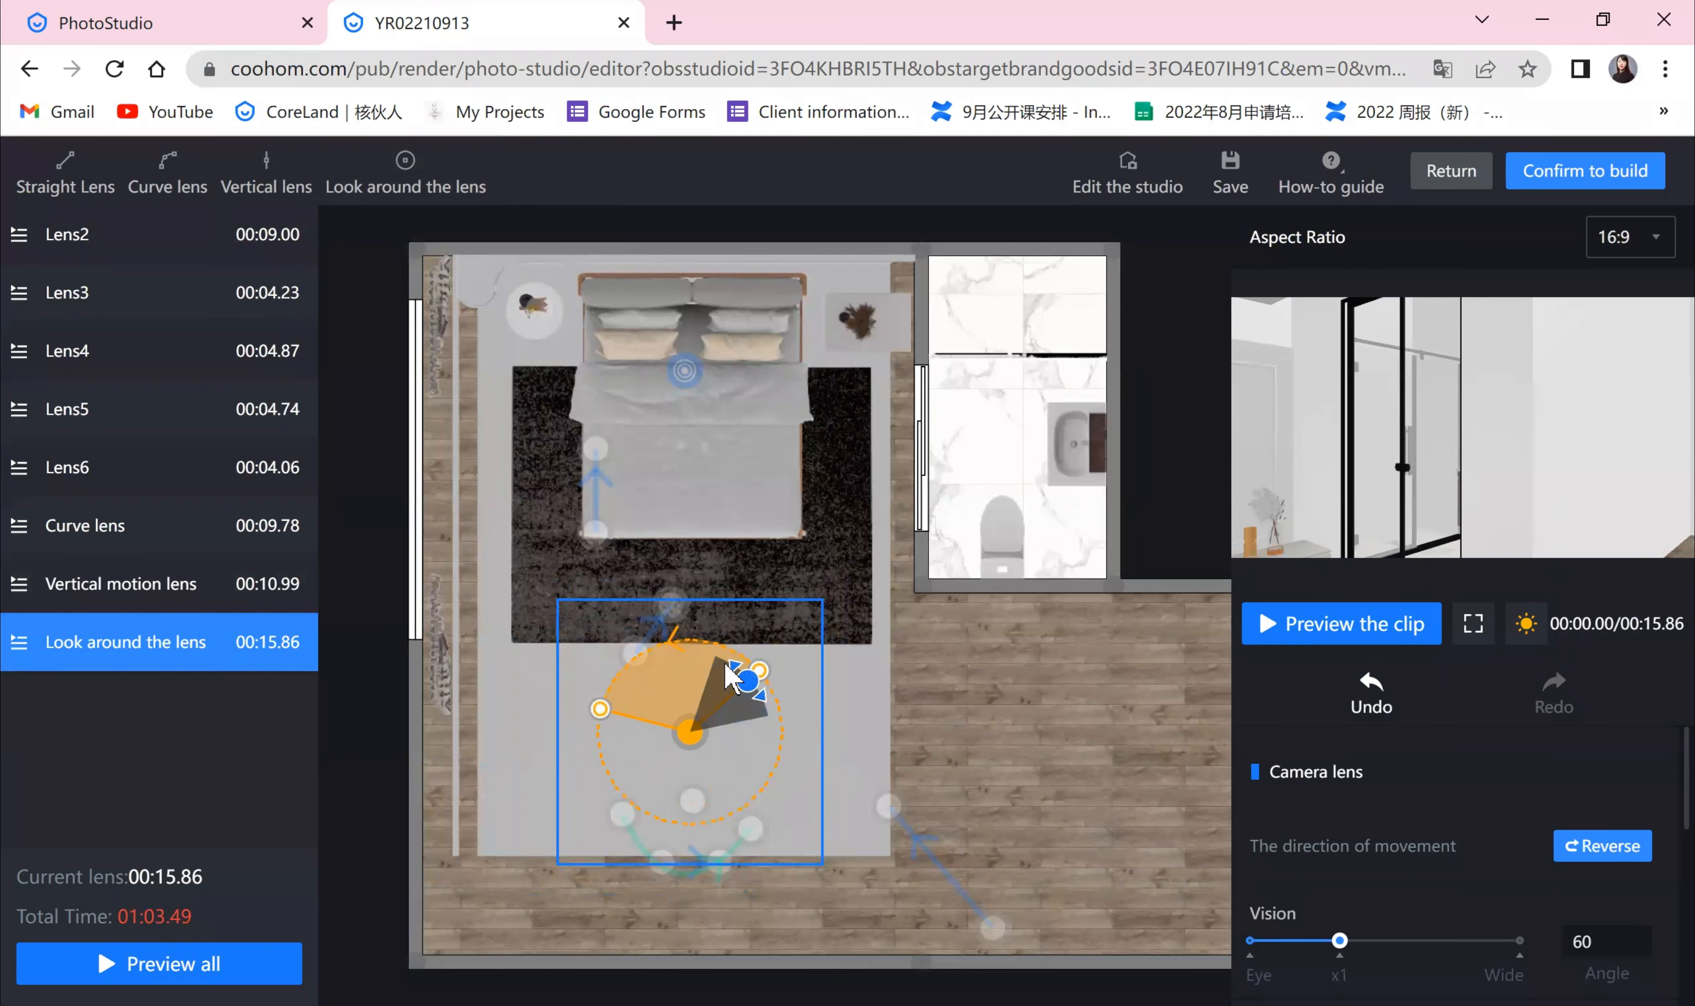
pyautogui.moveTo(733, 671); pyautogui.dragTo(606, 698)
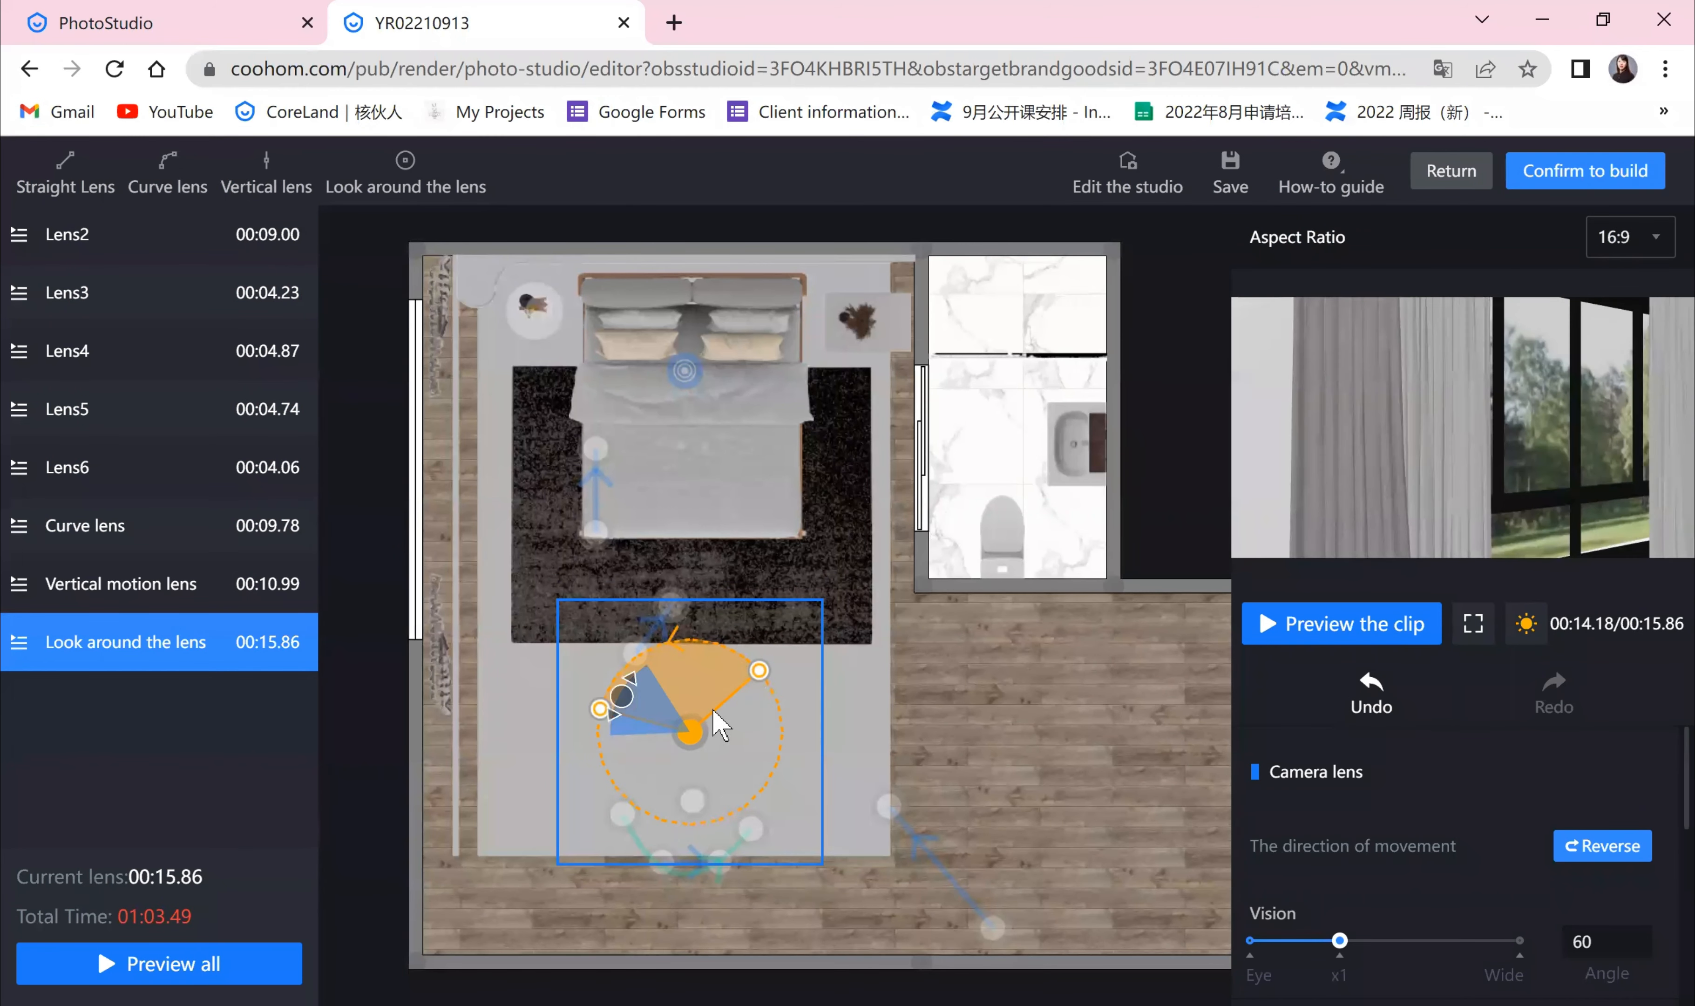
pyautogui.moveTo(712, 710); pyautogui.dragTo(591, 798)
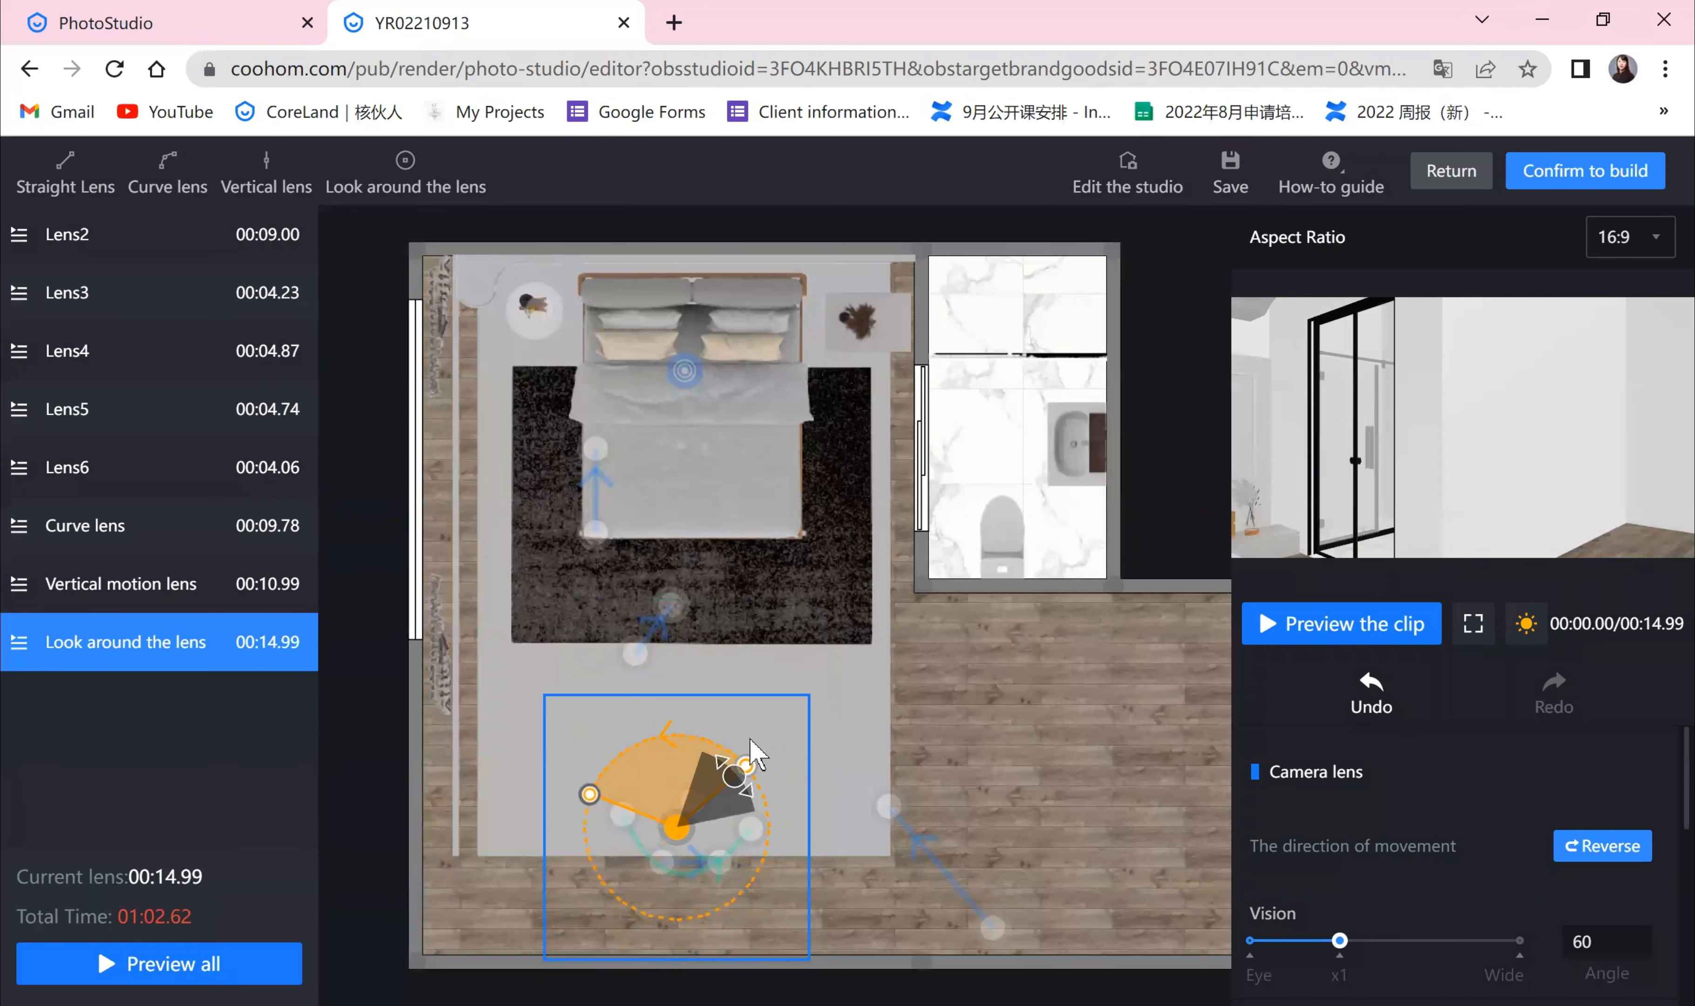
pyautogui.moveTo(750, 763)
pyautogui.mouseDown()
pyautogui.moveTo(756, 791)
pyautogui.moveTo(643, 811)
pyautogui.moveTo(742, 801)
pyautogui.moveTo(736, 769)
pyautogui.mouseUp()
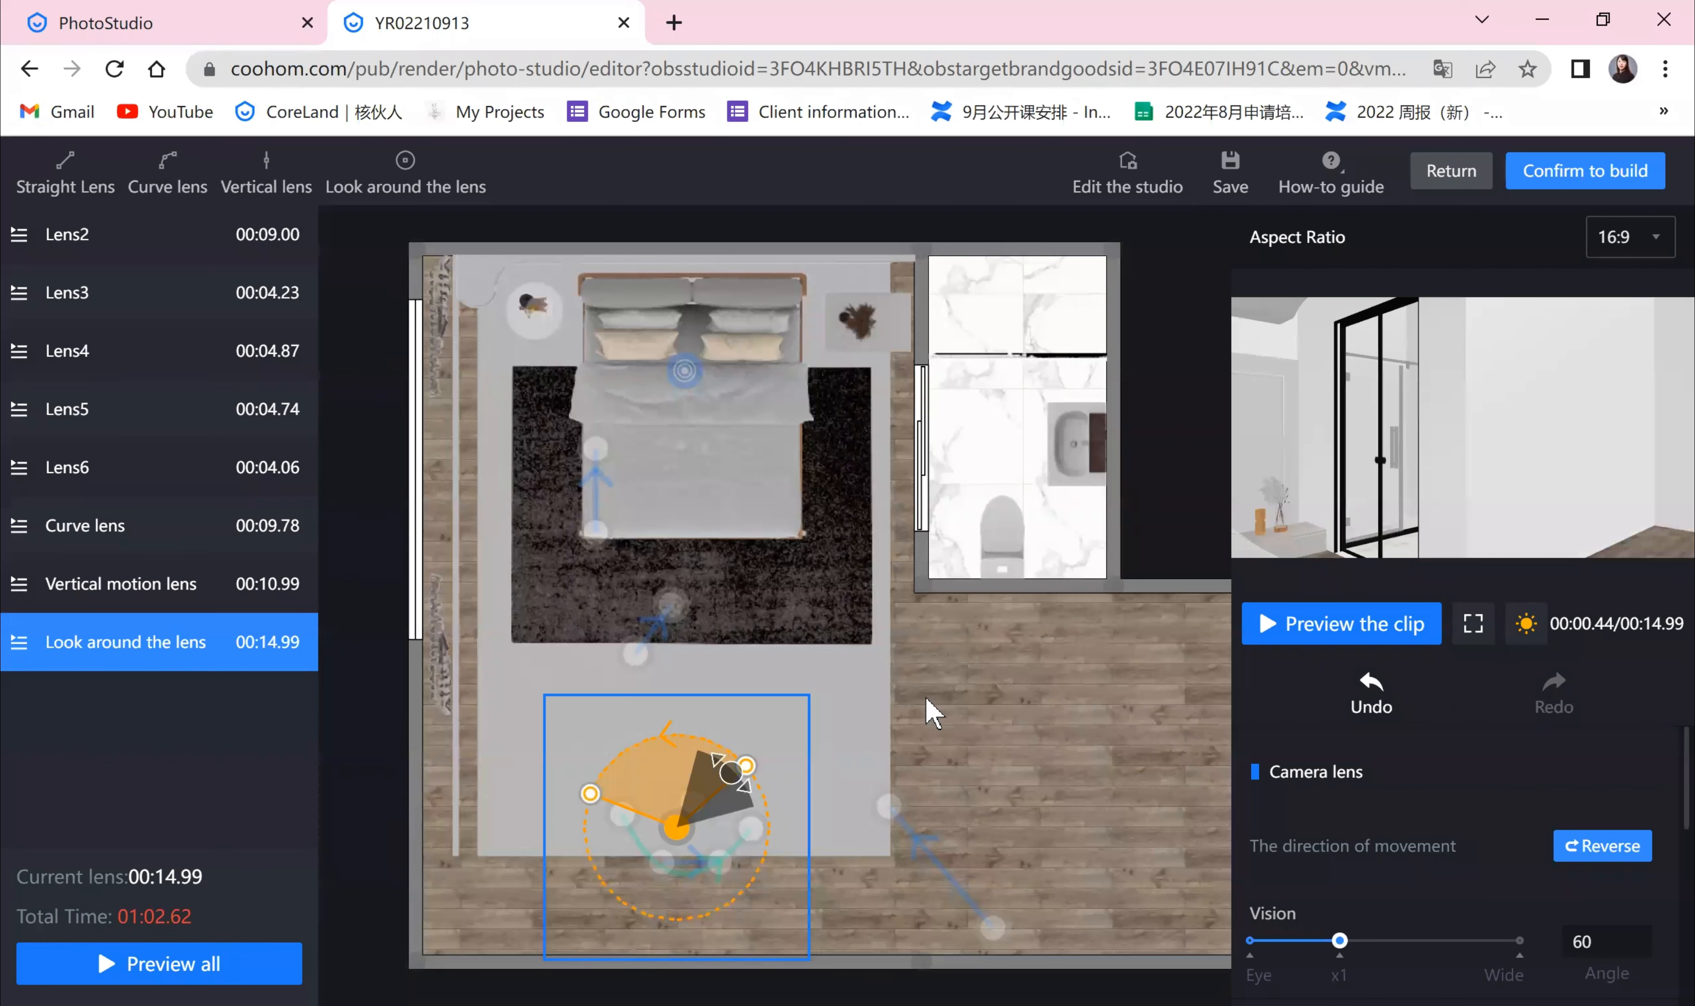
# Step: Narrow the look-around lens's sweep to a small arc and set its speed to x2
pyautogui.scroll(-5, 1496, 754)
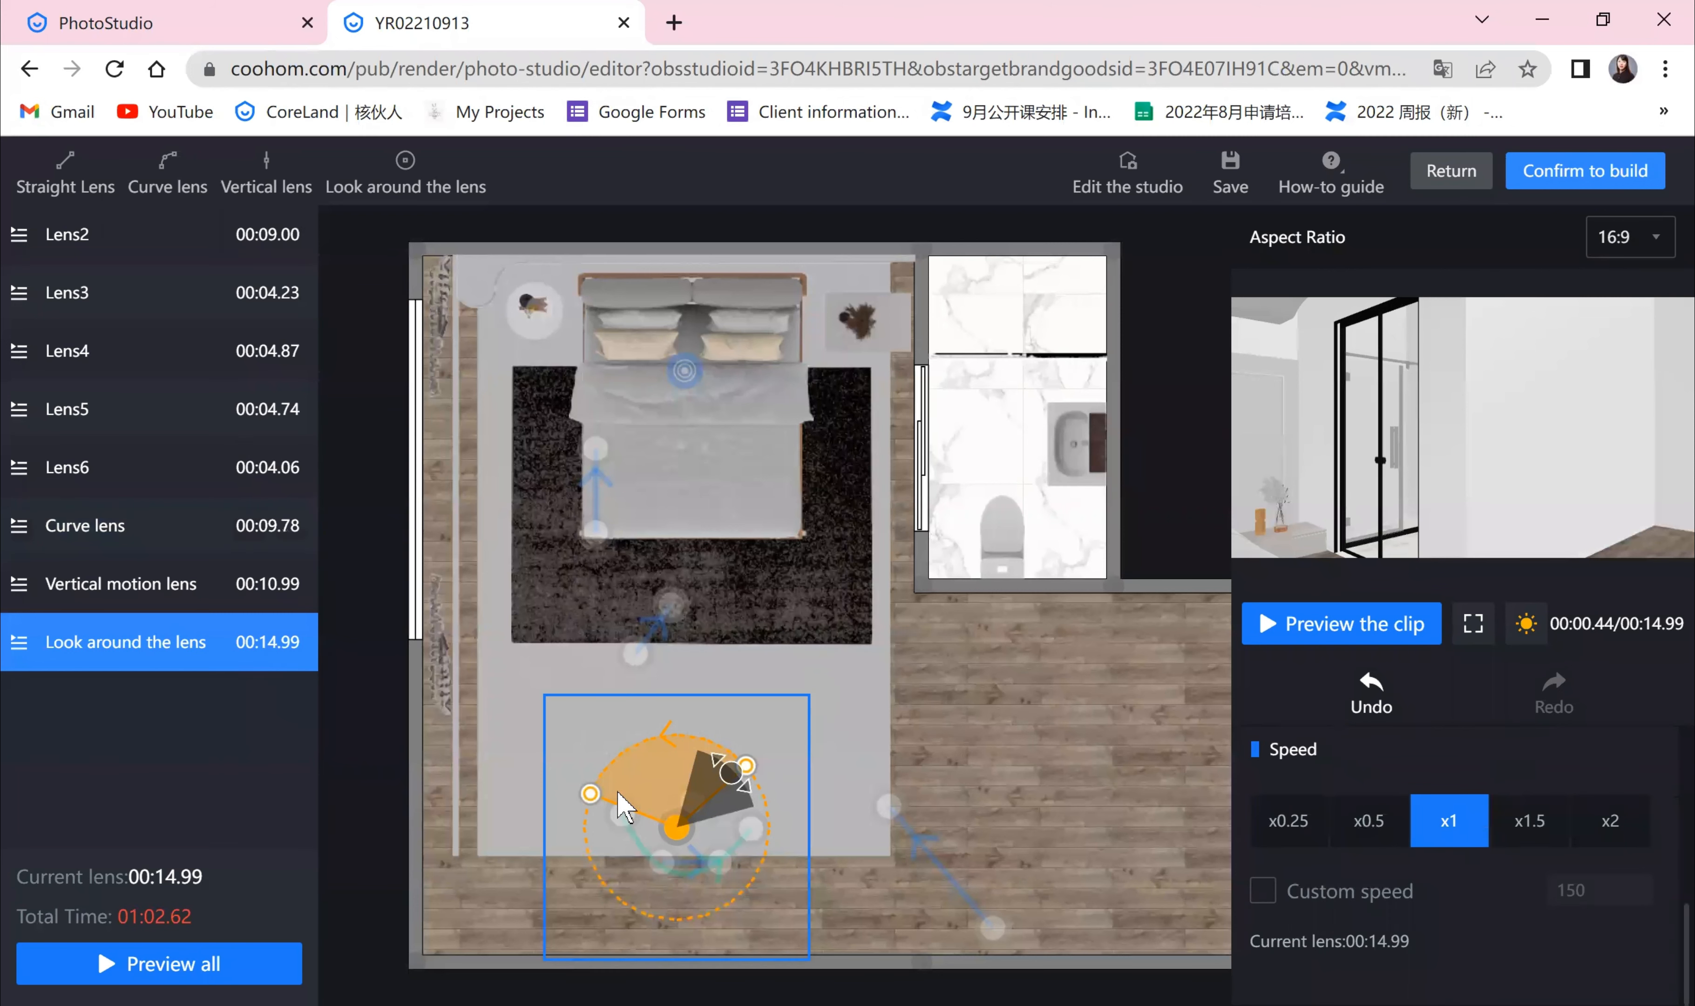
pyautogui.moveTo(618, 793); pyautogui.dragTo(677, 735)
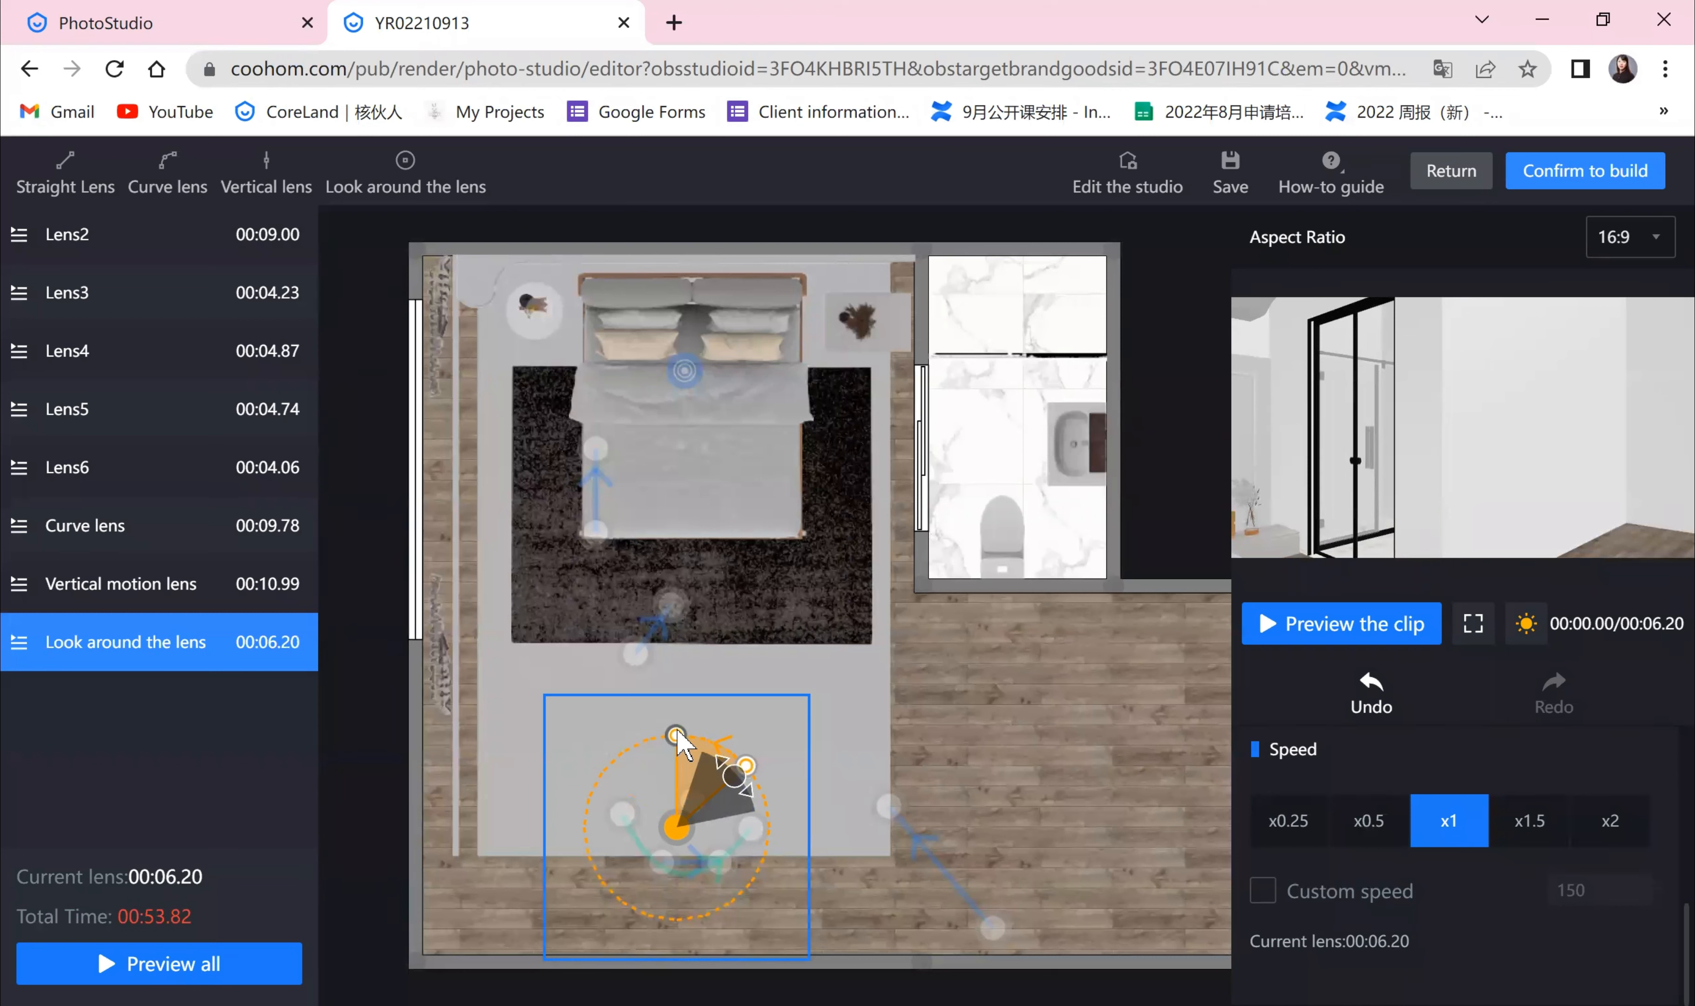
pyautogui.moveTo(677, 735); pyautogui.dragTo(715, 742)
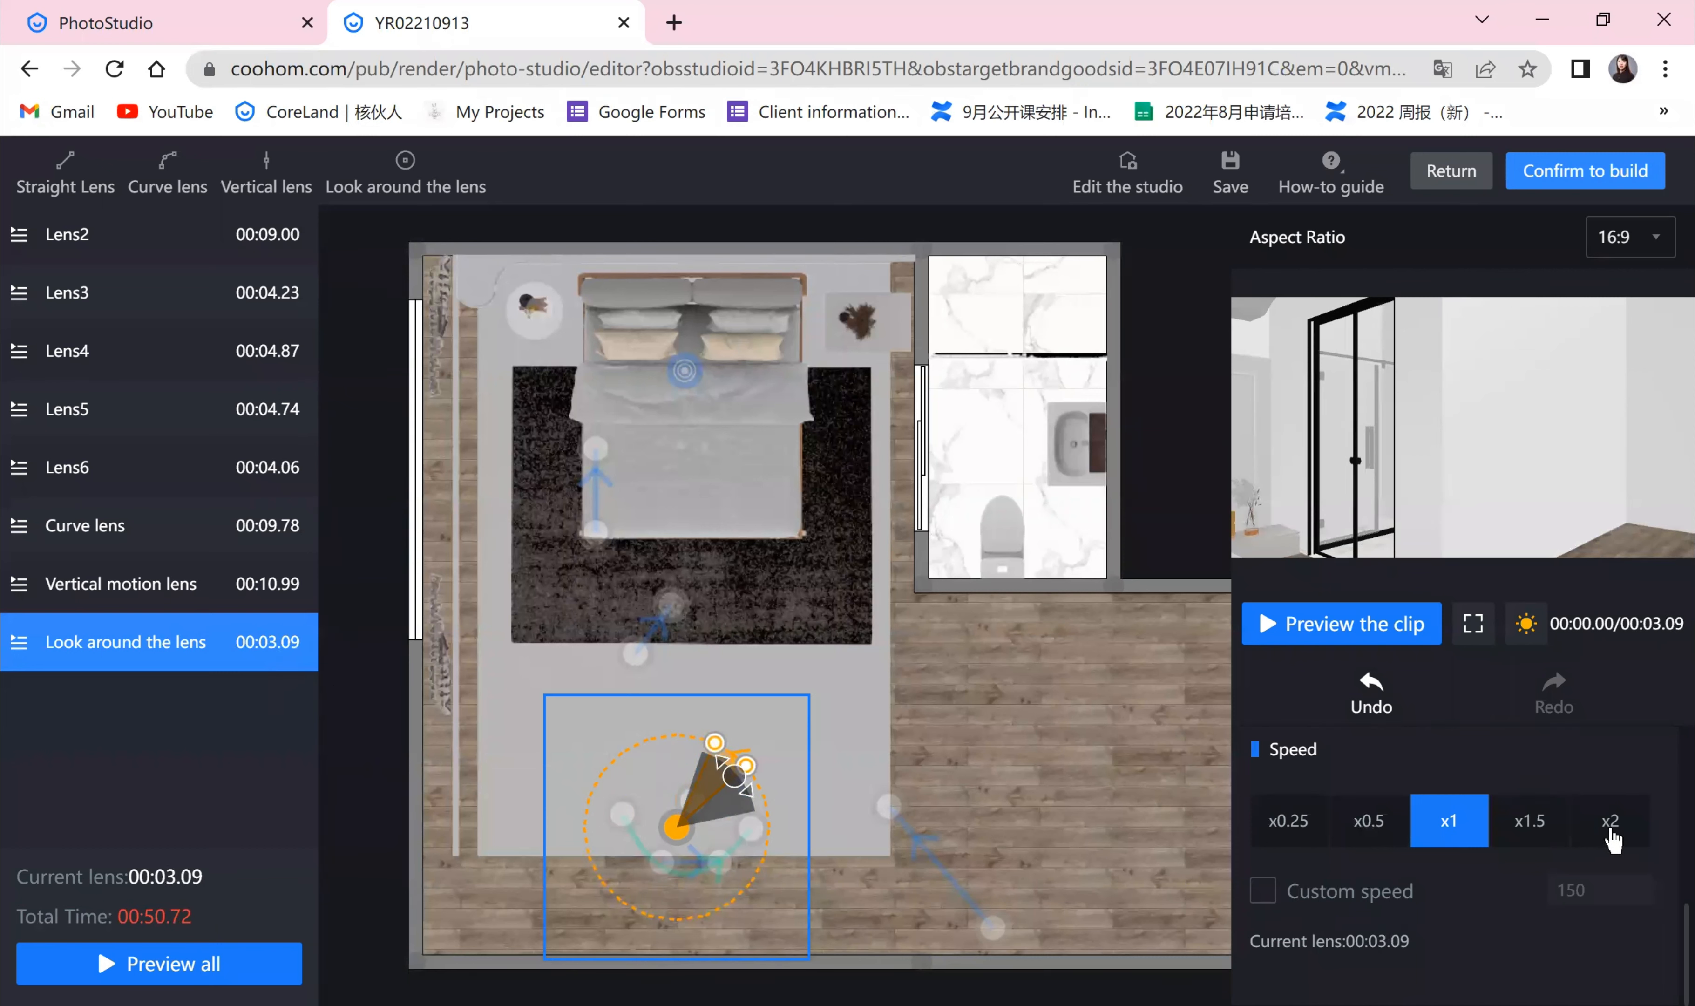
pyautogui.click(1612, 829)
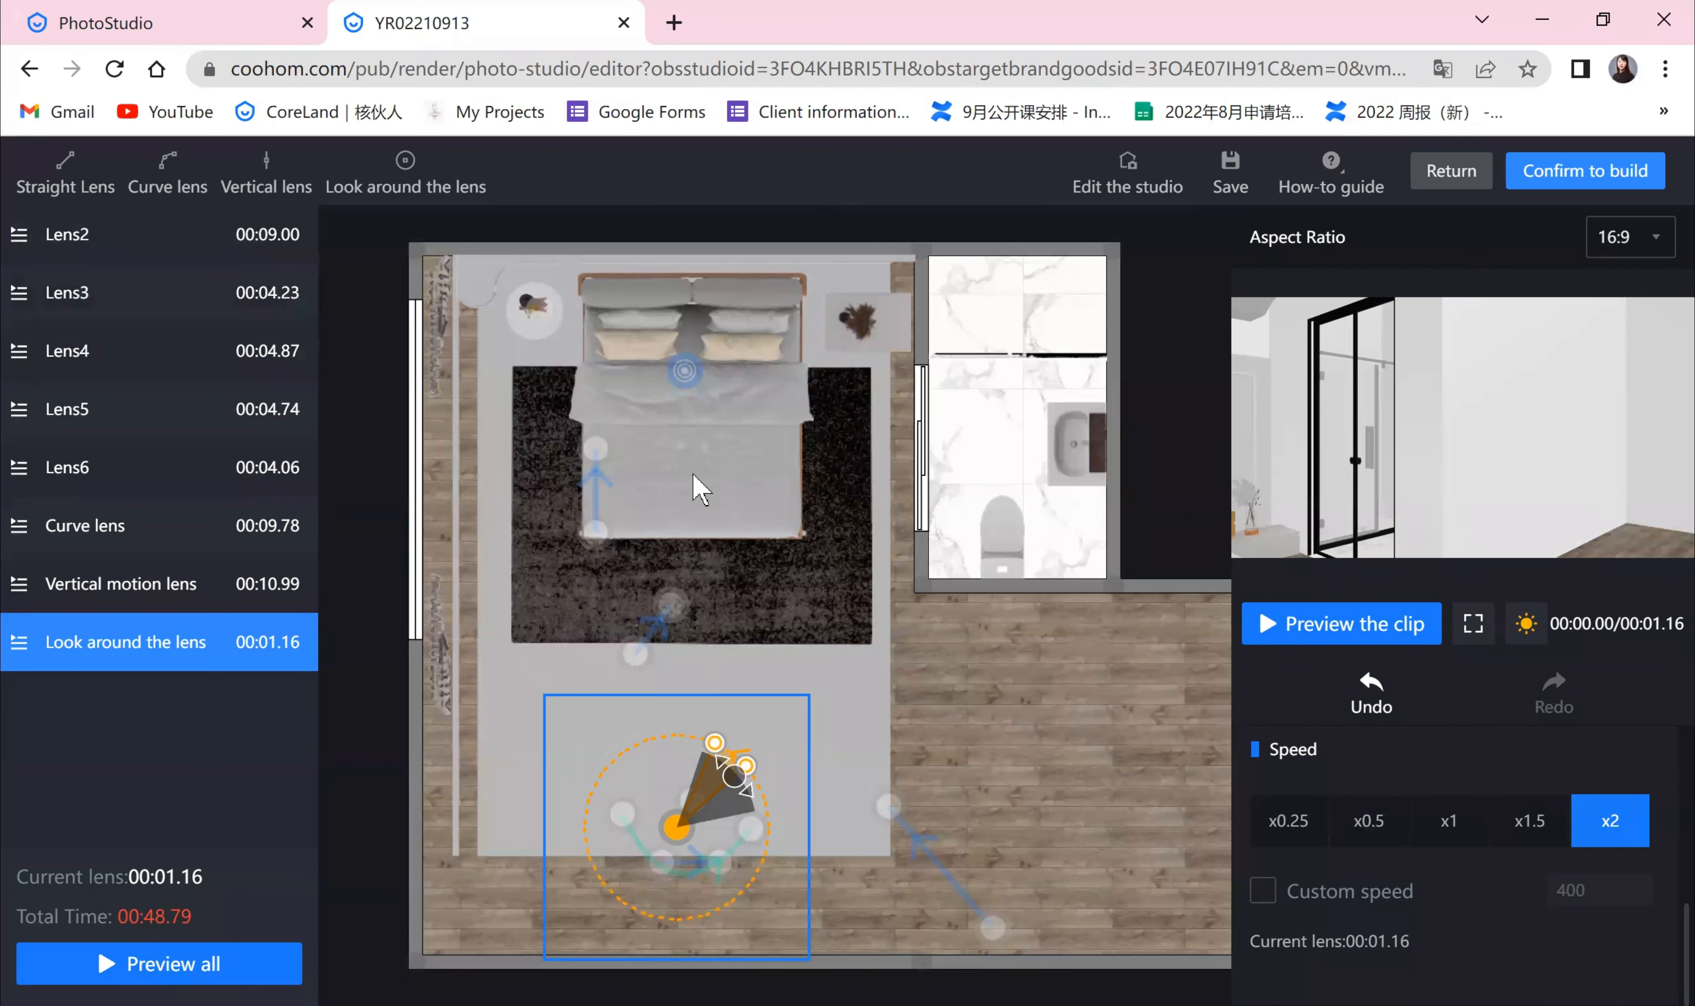
# Step: Delete Lens4 from the lens list
pyautogui.click(196, 358)
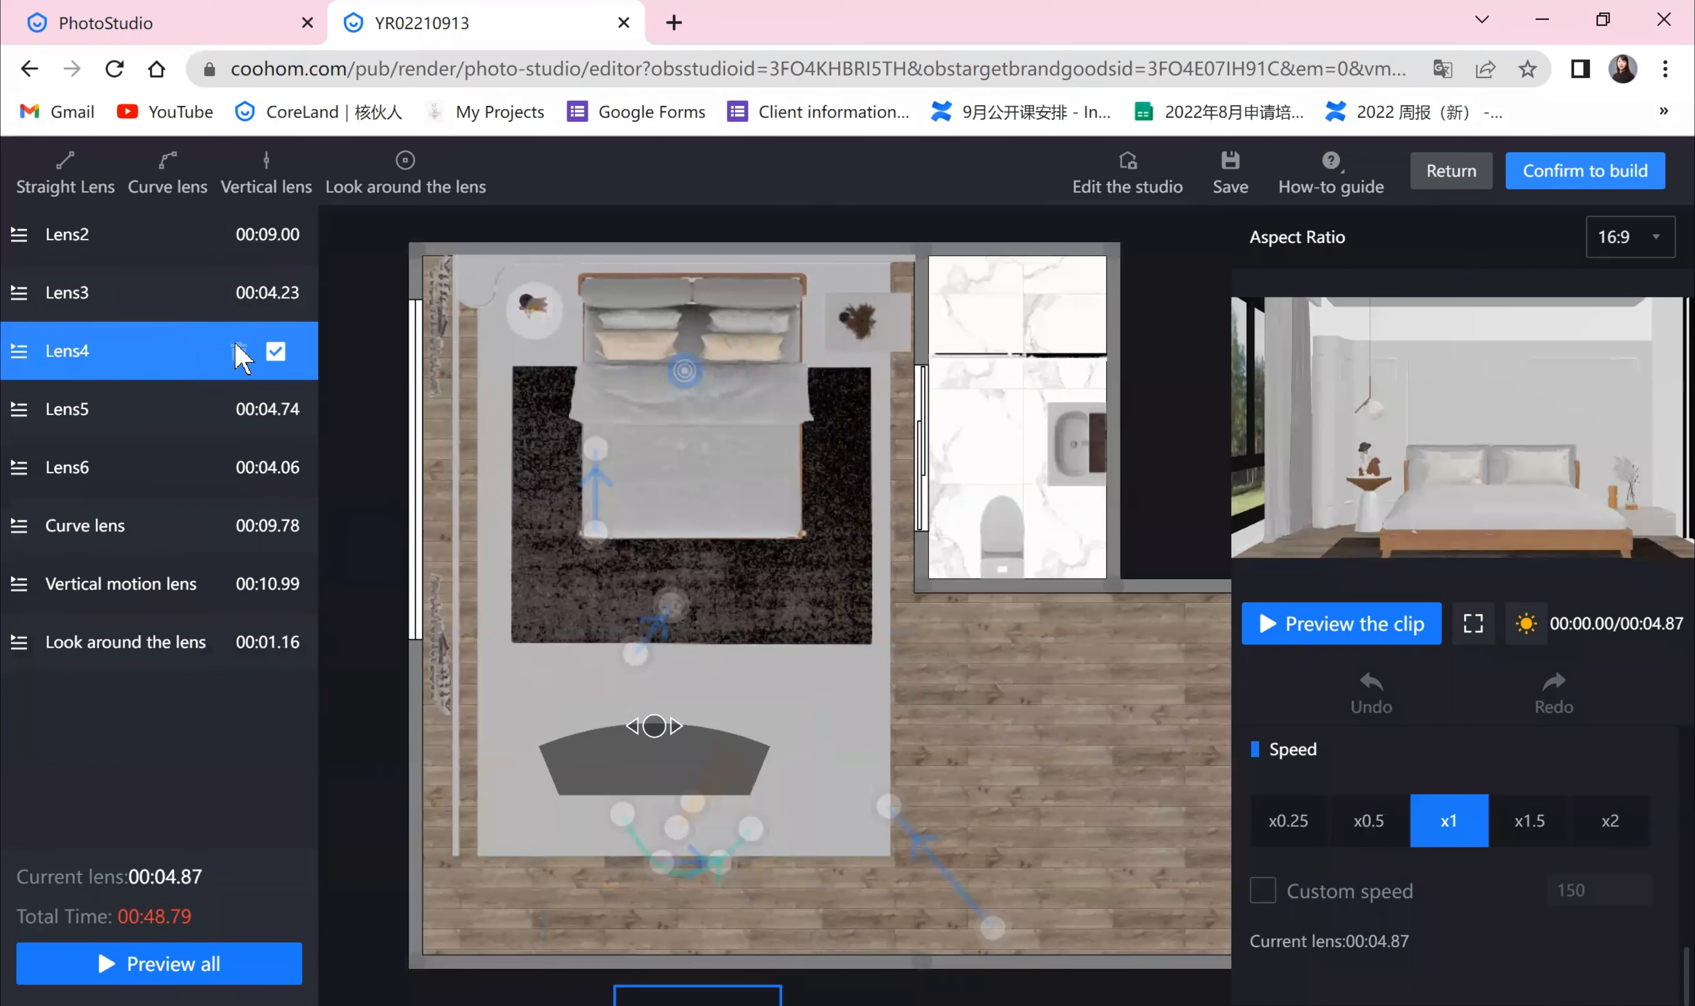
pyautogui.click(238, 352)
pyautogui.click(1045, 581)
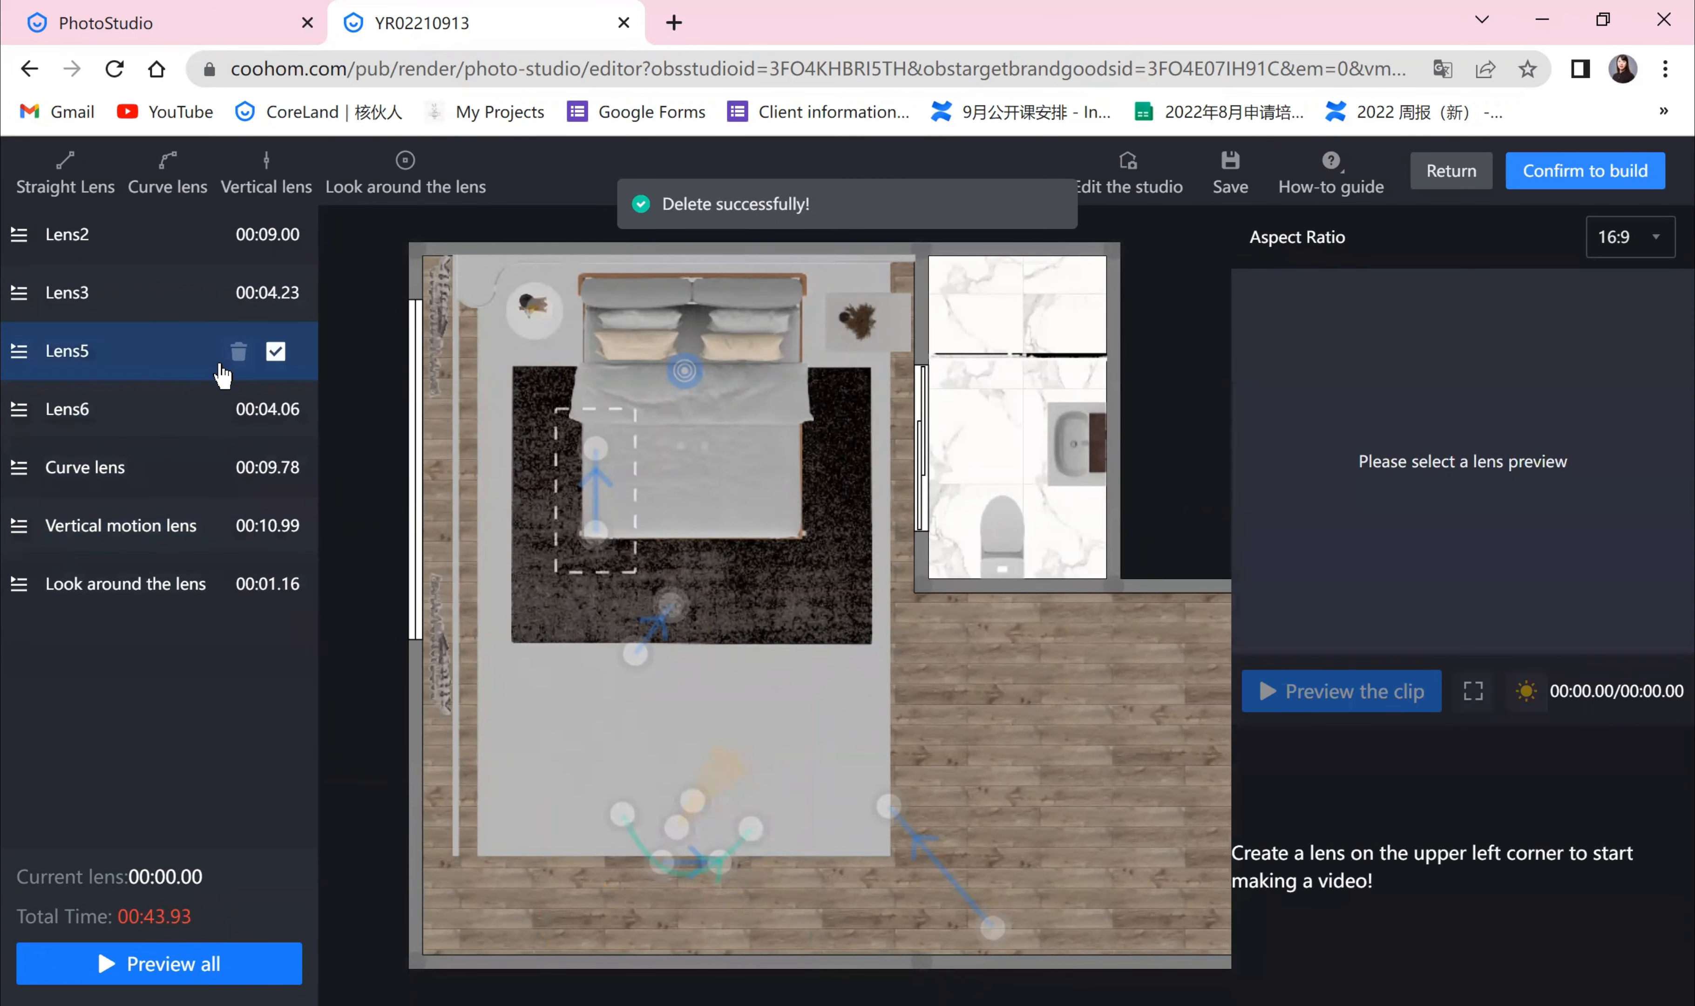
# Step: Delete Lens5 from the lens list
pyautogui.click(227, 366)
pyautogui.click(249, 352)
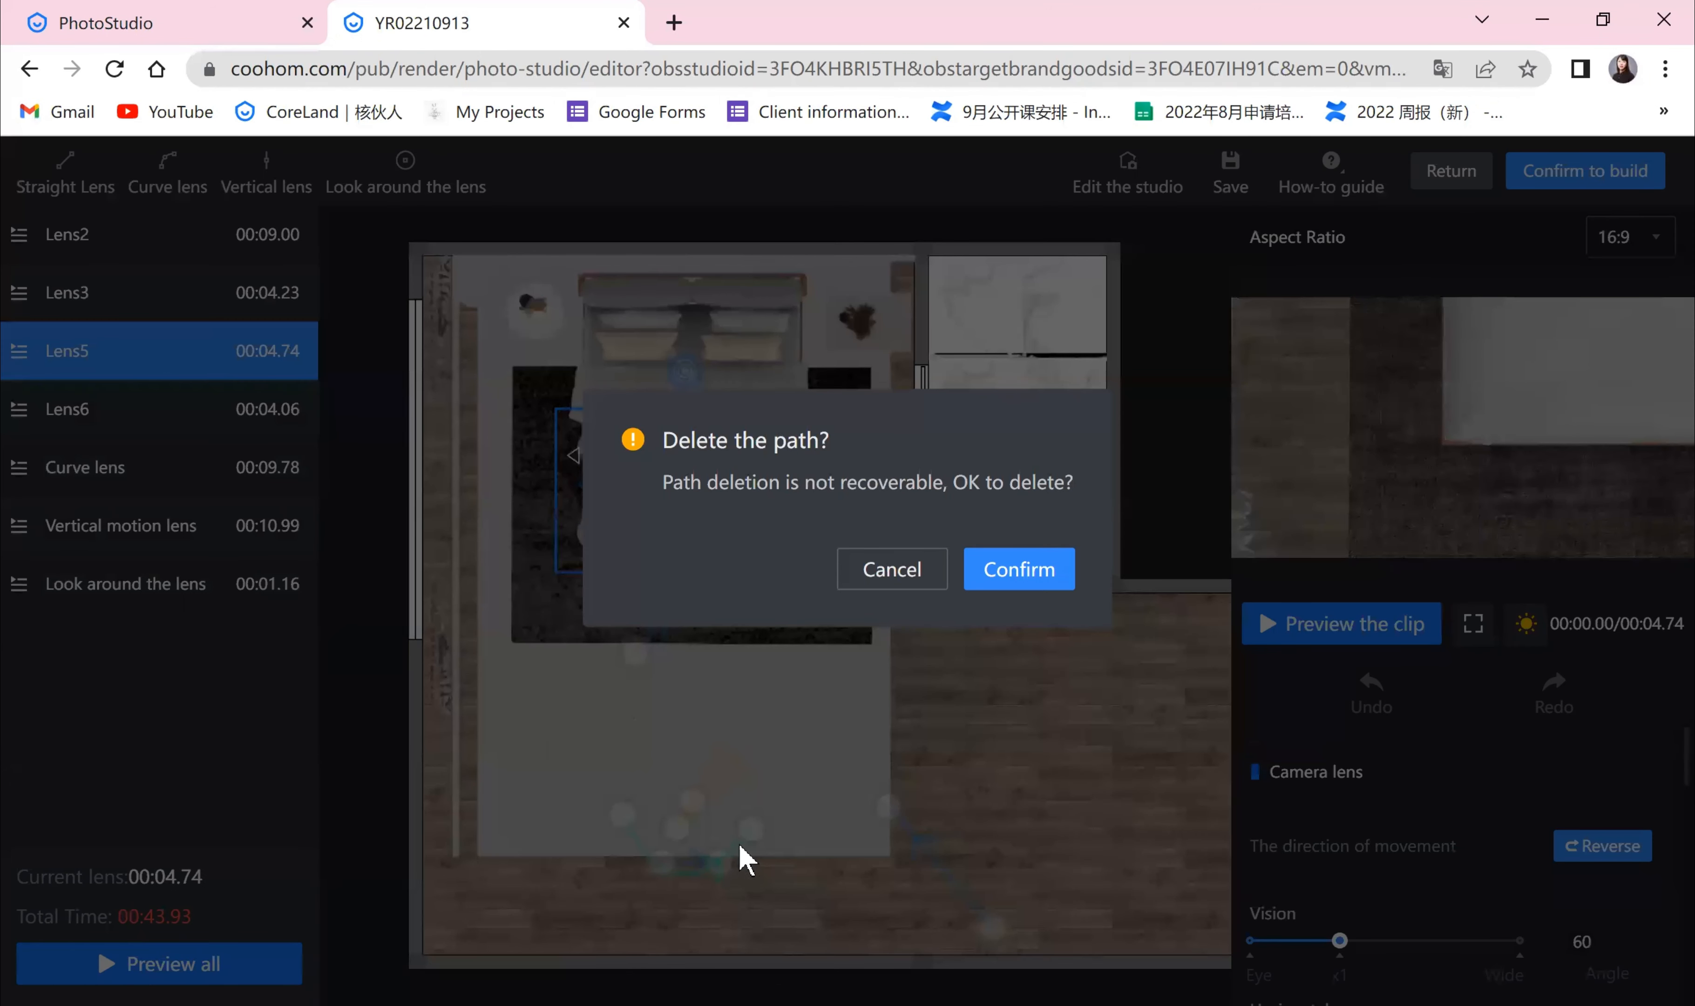
pyautogui.click(1018, 585)
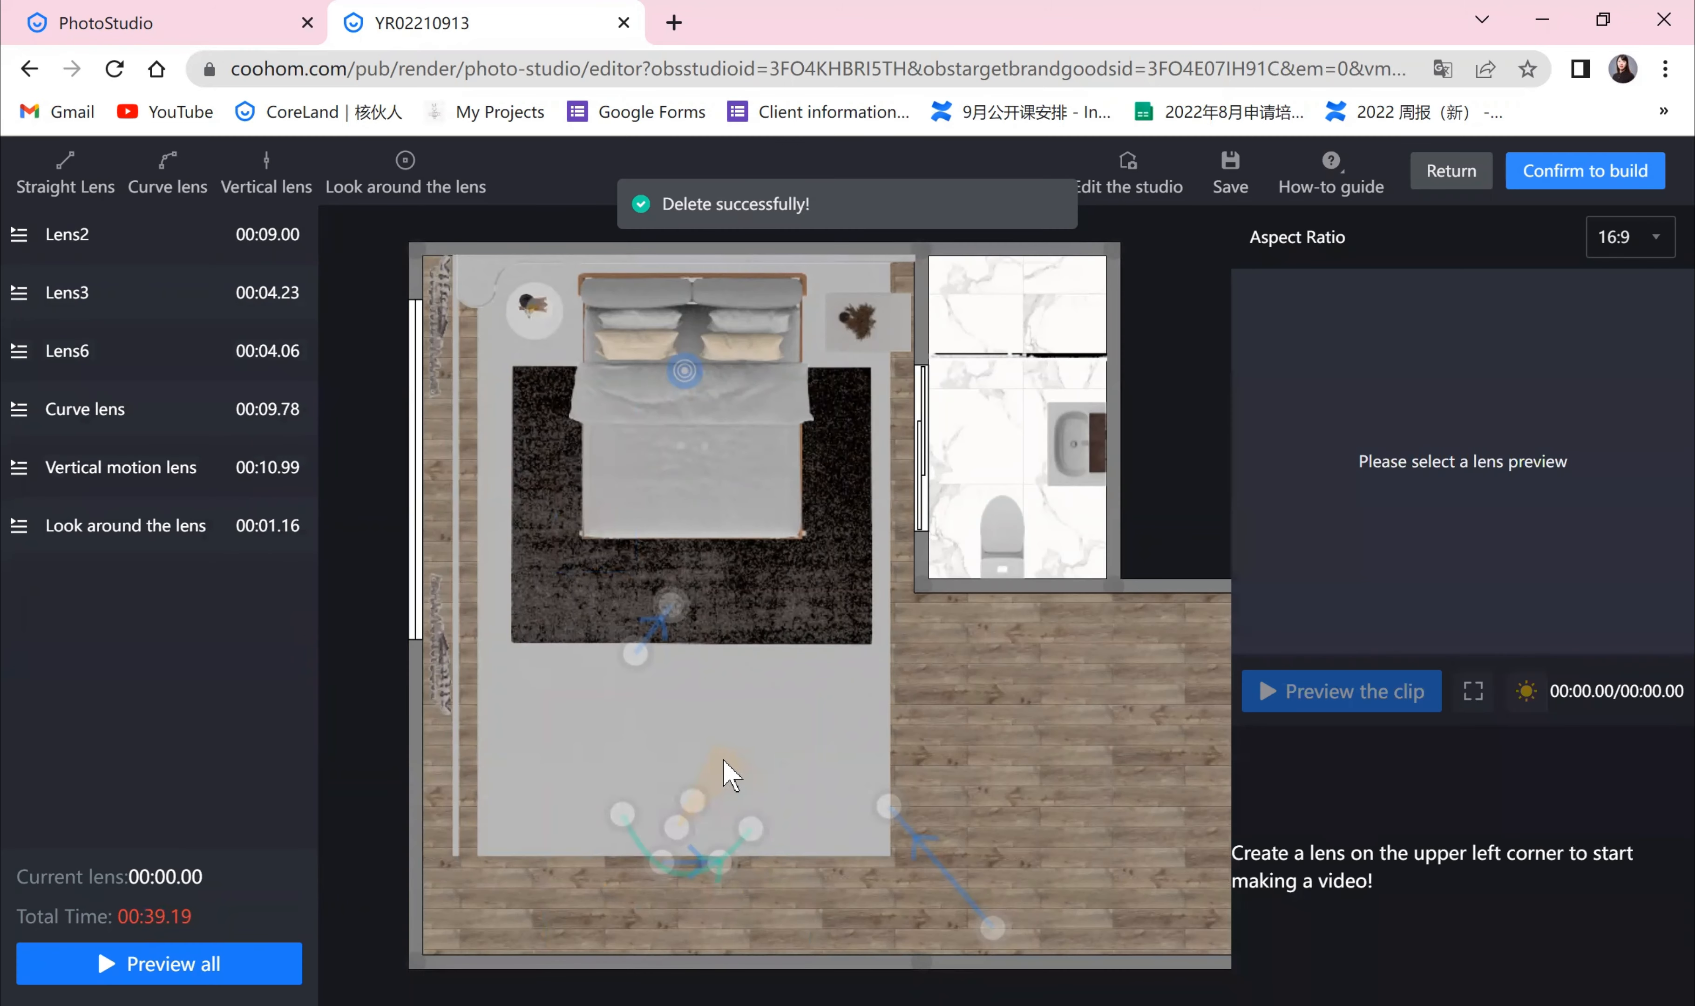
# Step: Readjust the look-around lens's sweep to a narrow arc facing the bed
pyautogui.click(180, 530)
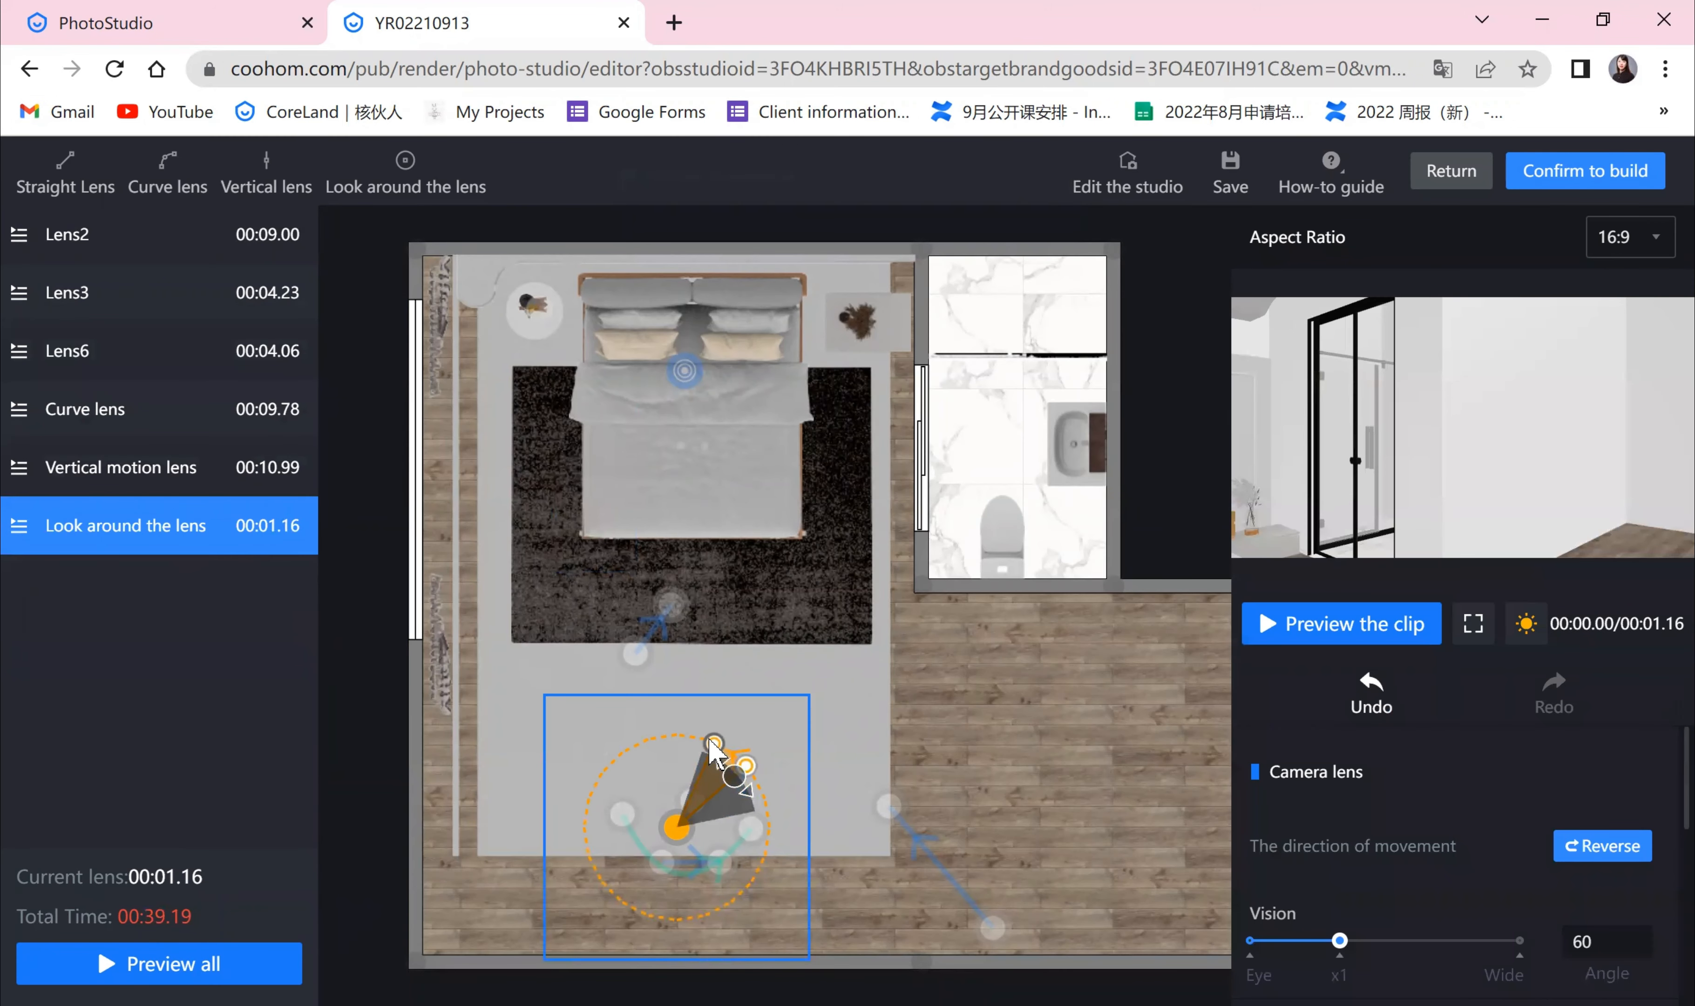
pyautogui.moveTo(714, 745); pyautogui.dragTo(608, 764)
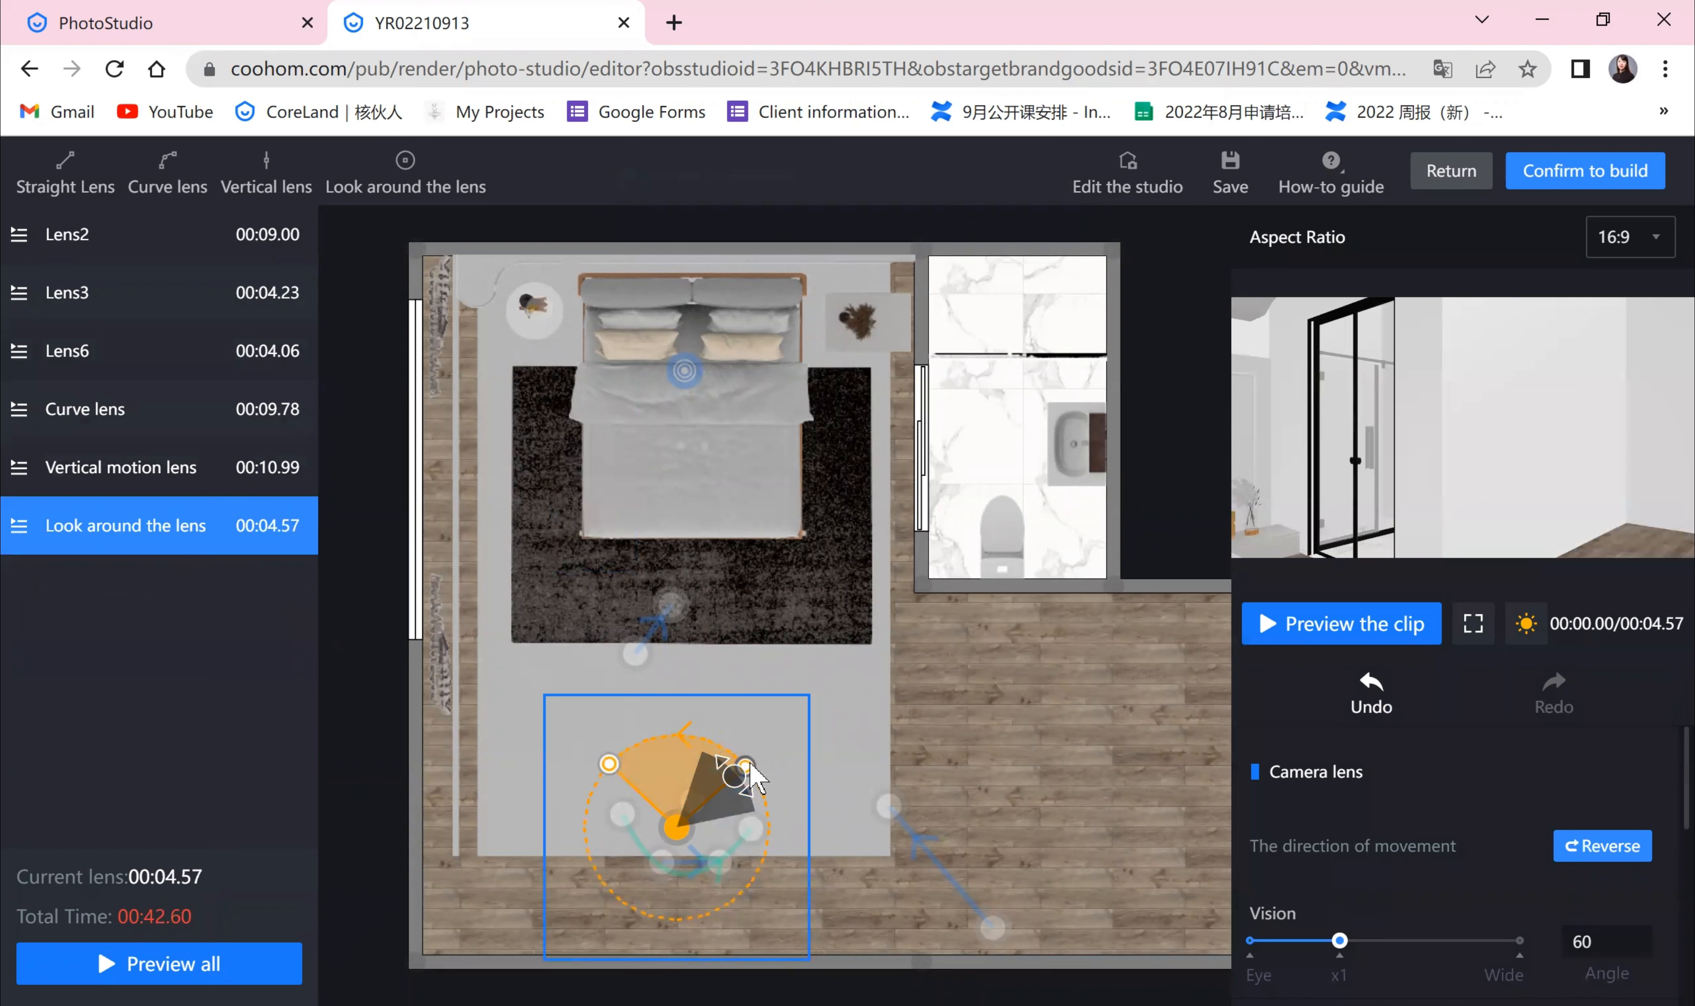
pyautogui.moveTo(745, 765); pyautogui.dragTo(709, 750)
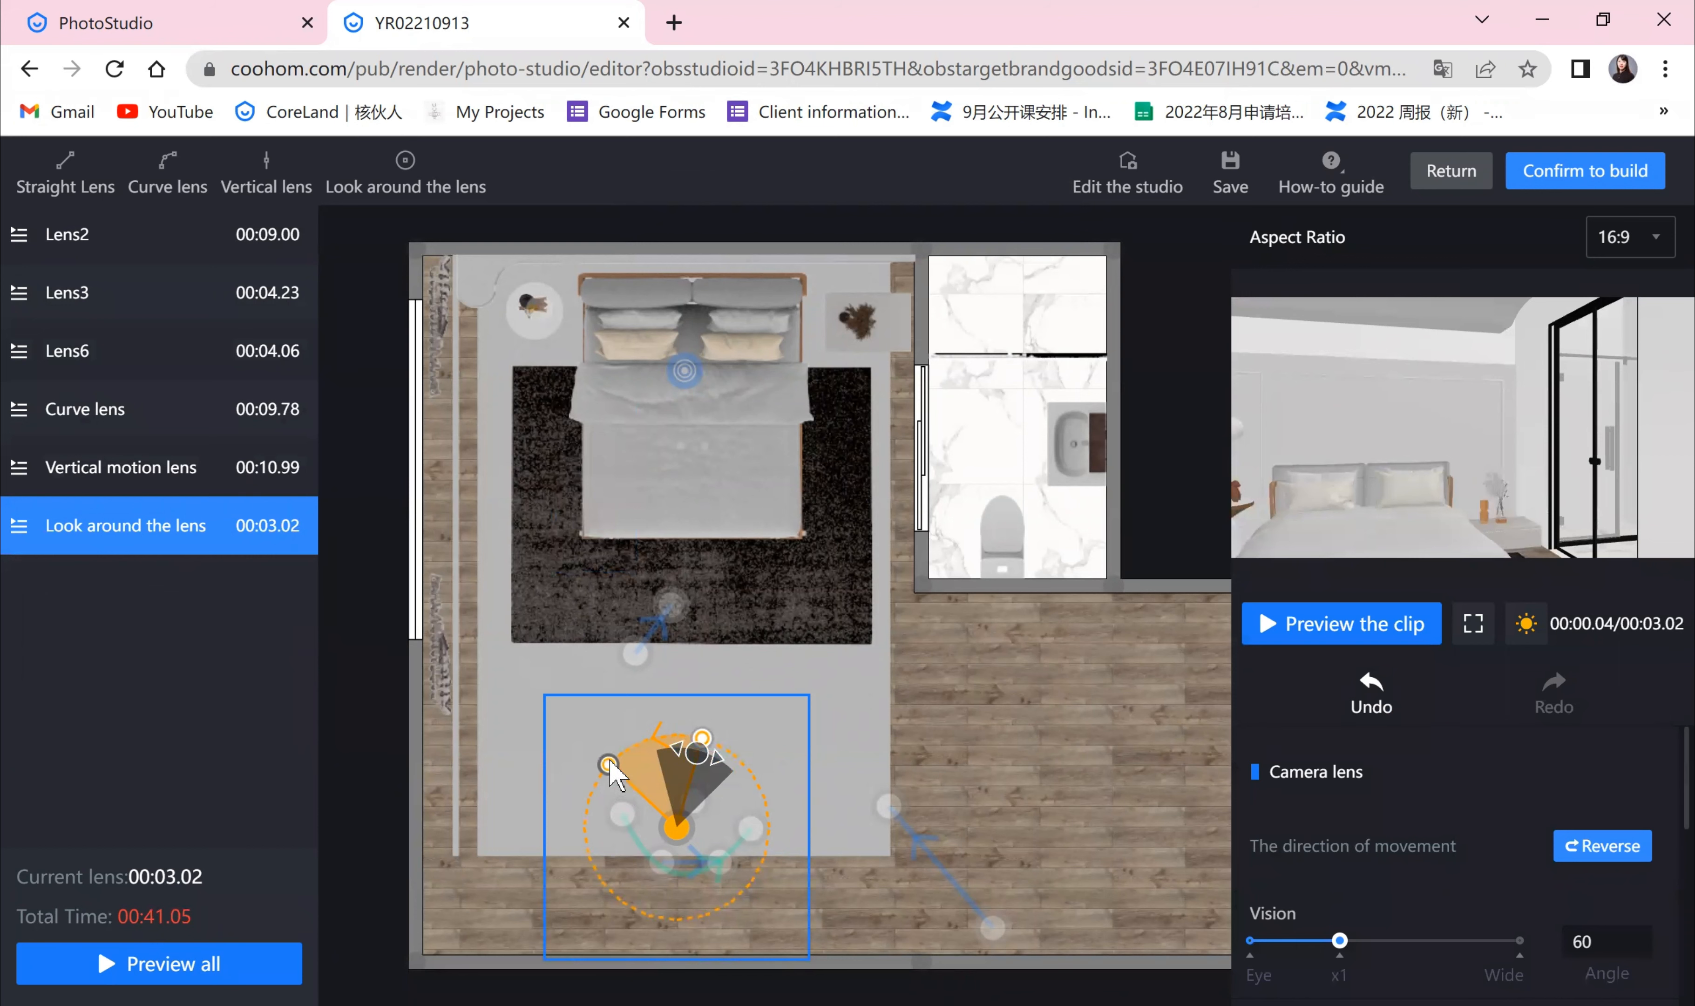
pyautogui.moveTo(607, 764); pyautogui.dragTo(657, 753)
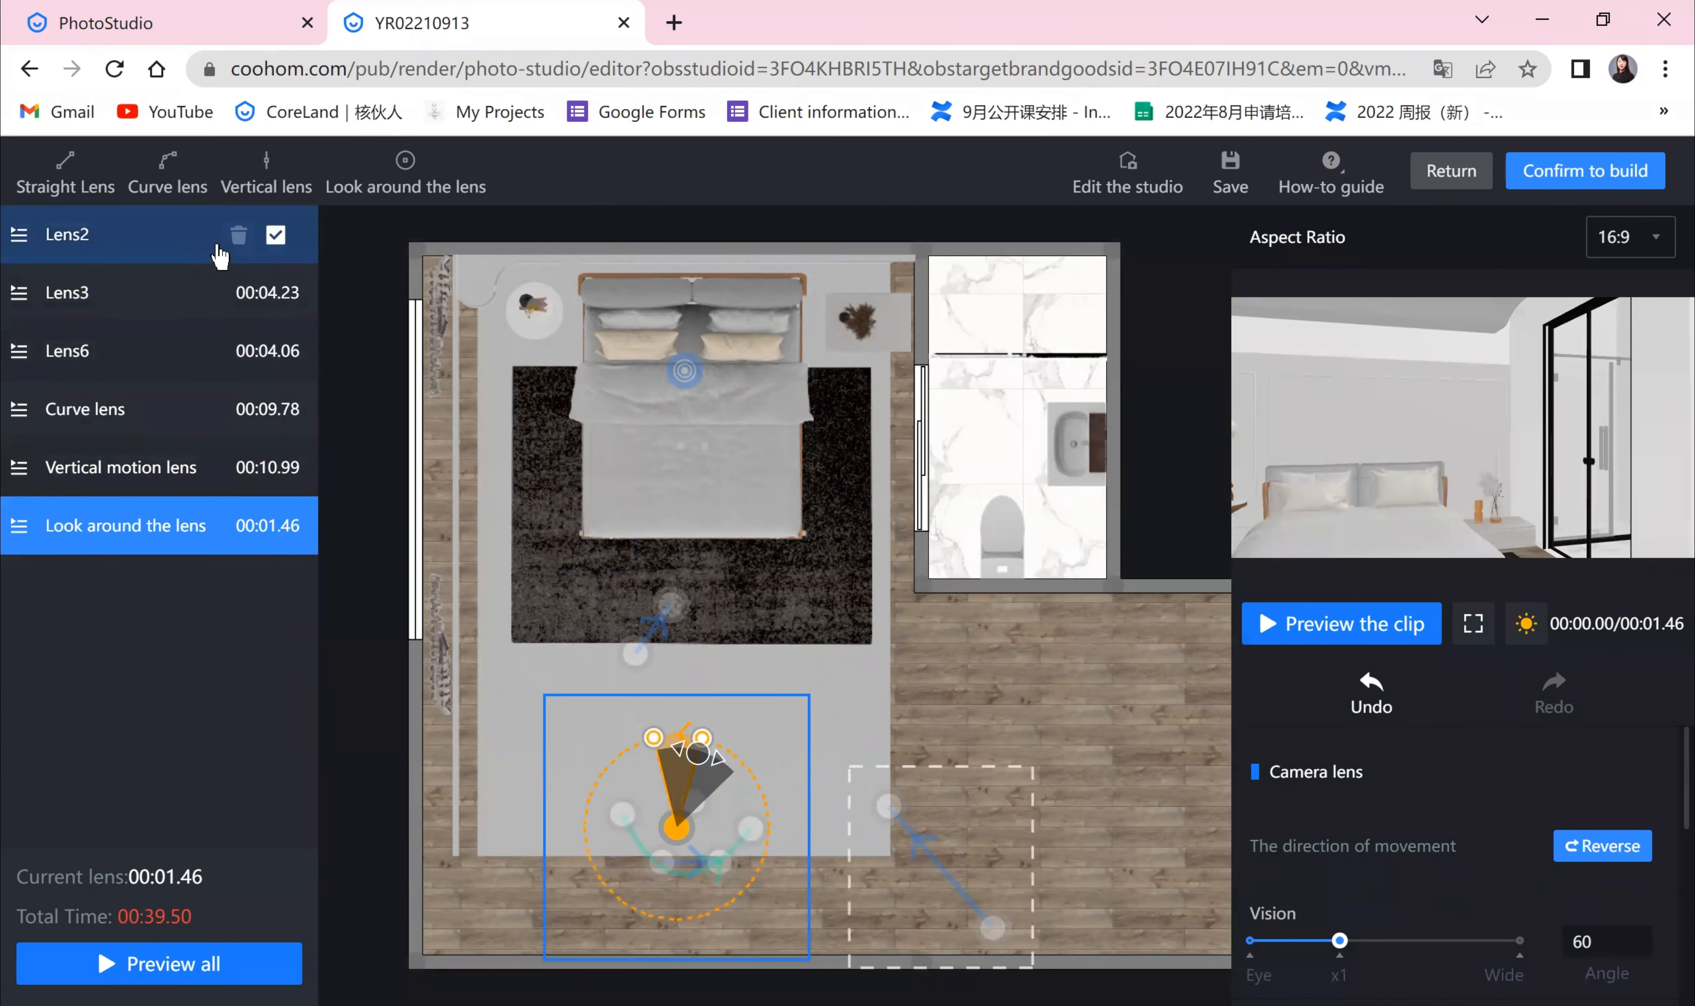
# Step: Set the speed of Lens2 and the curve lens to x2
pyautogui.click(221, 255)
pyautogui.scroll(-5, 1617, 856)
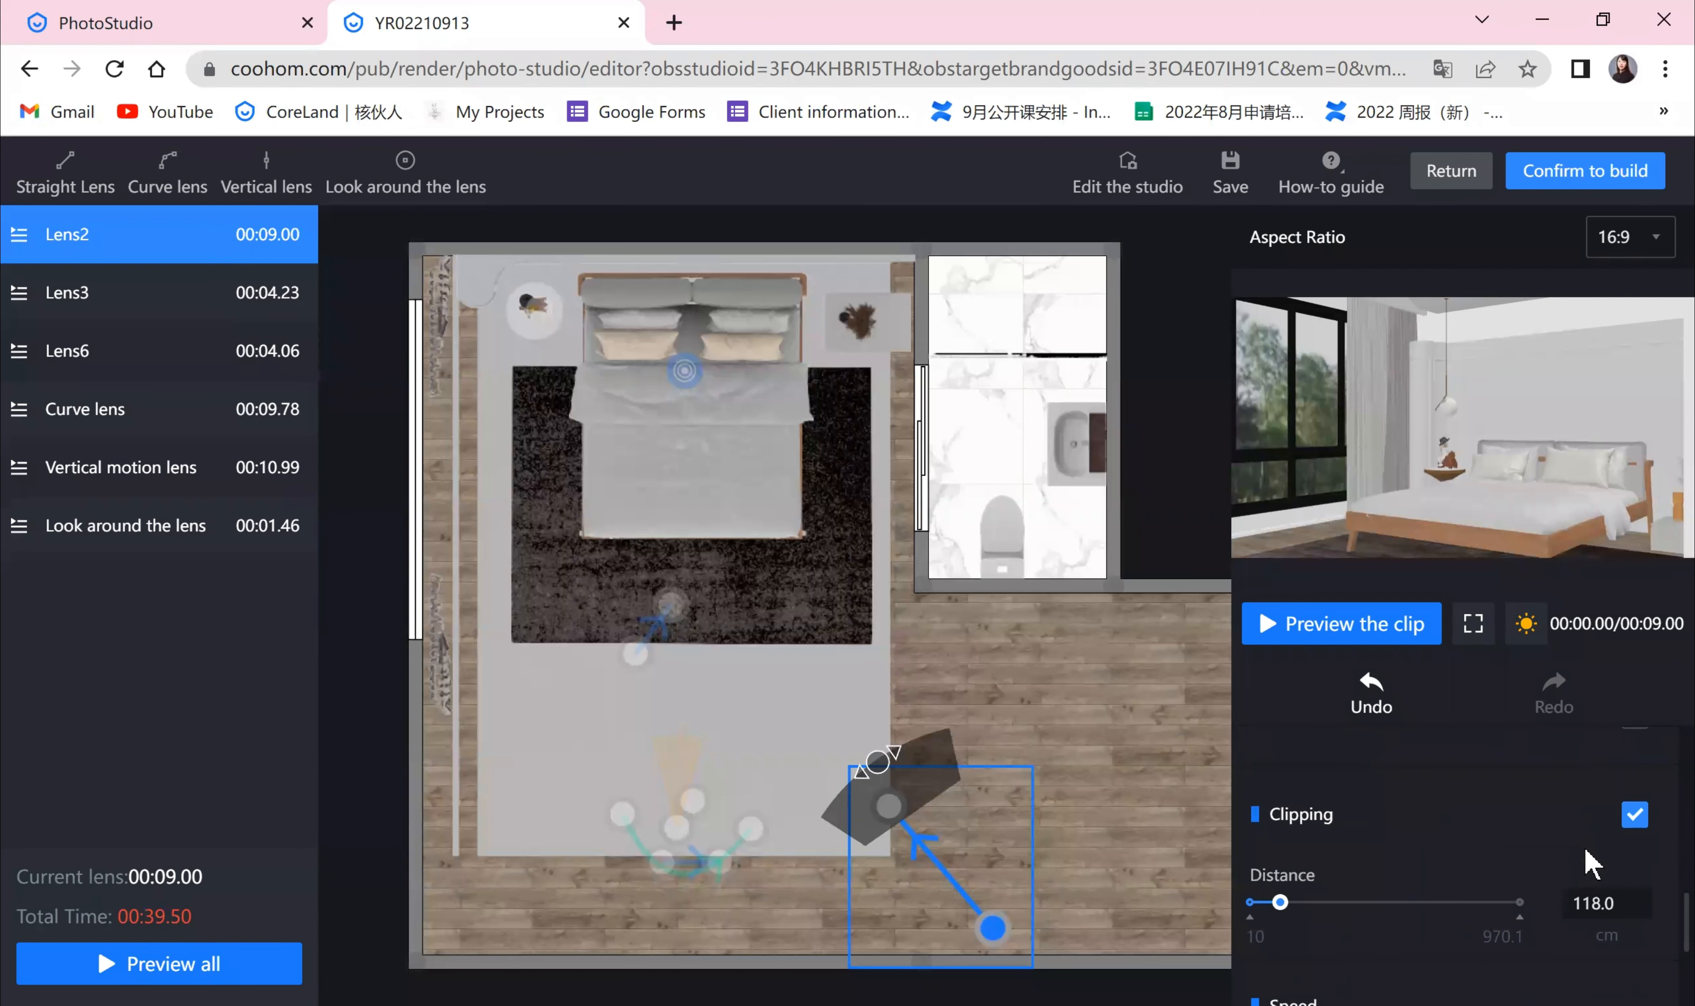
pyautogui.scroll(2, 1589, 853)
pyautogui.scroll(-6, 1589, 860)
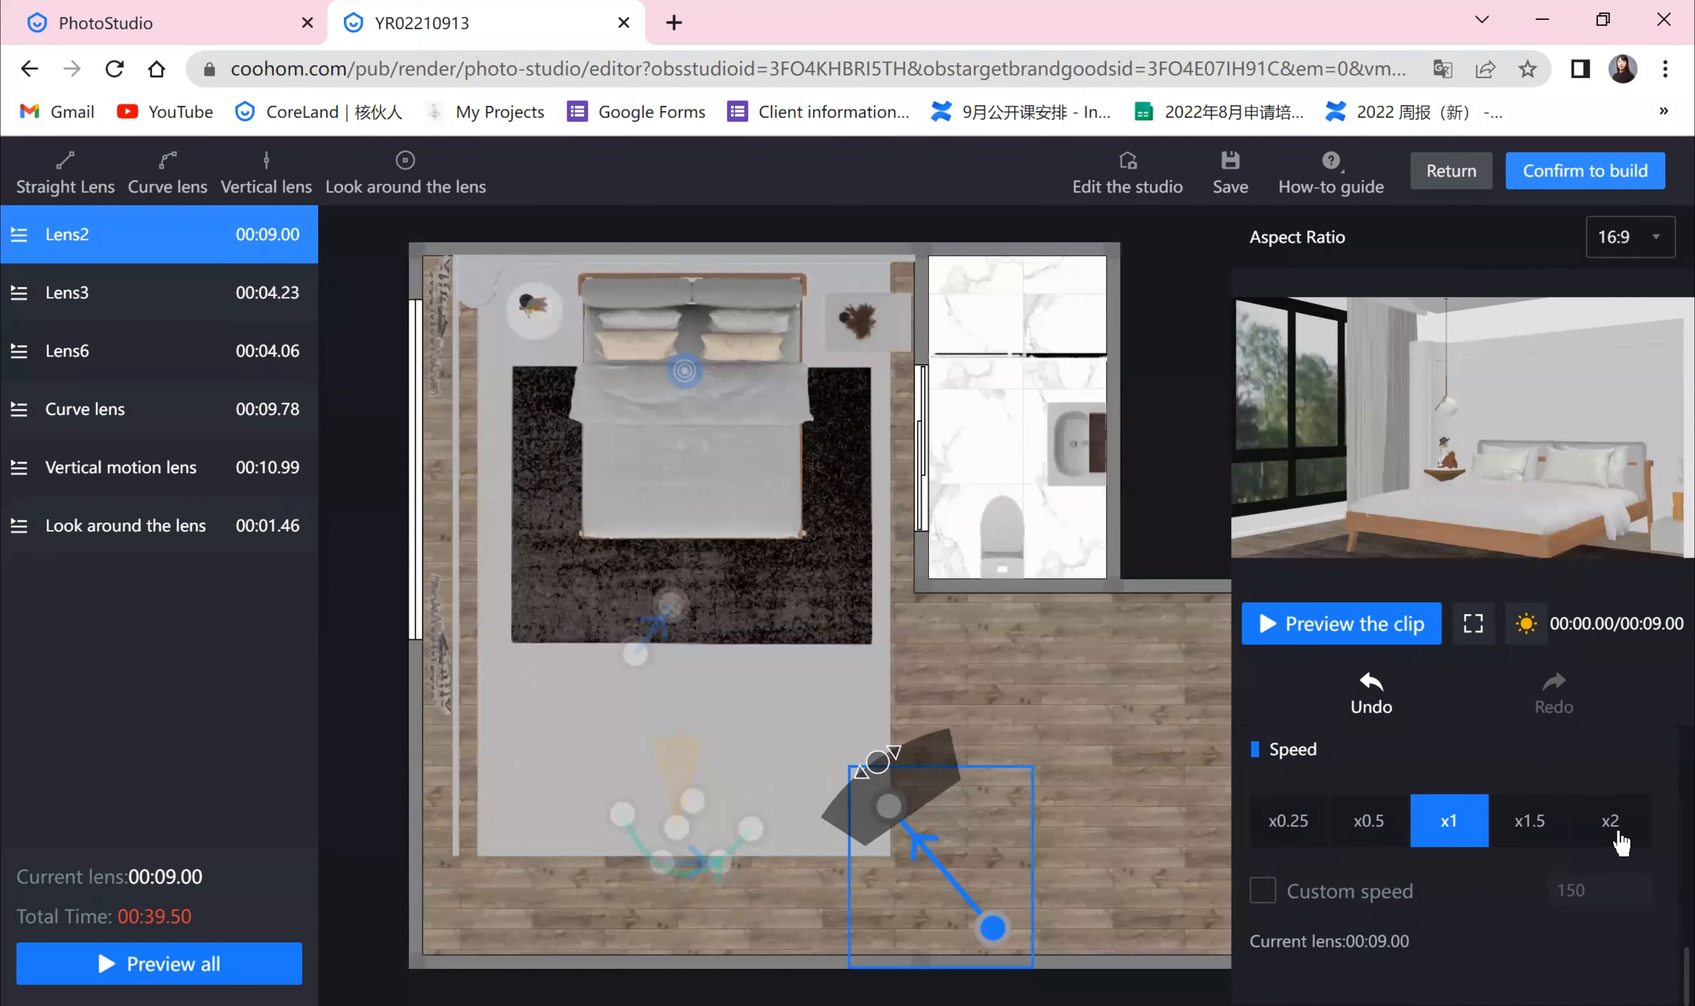
pyautogui.click(1618, 836)
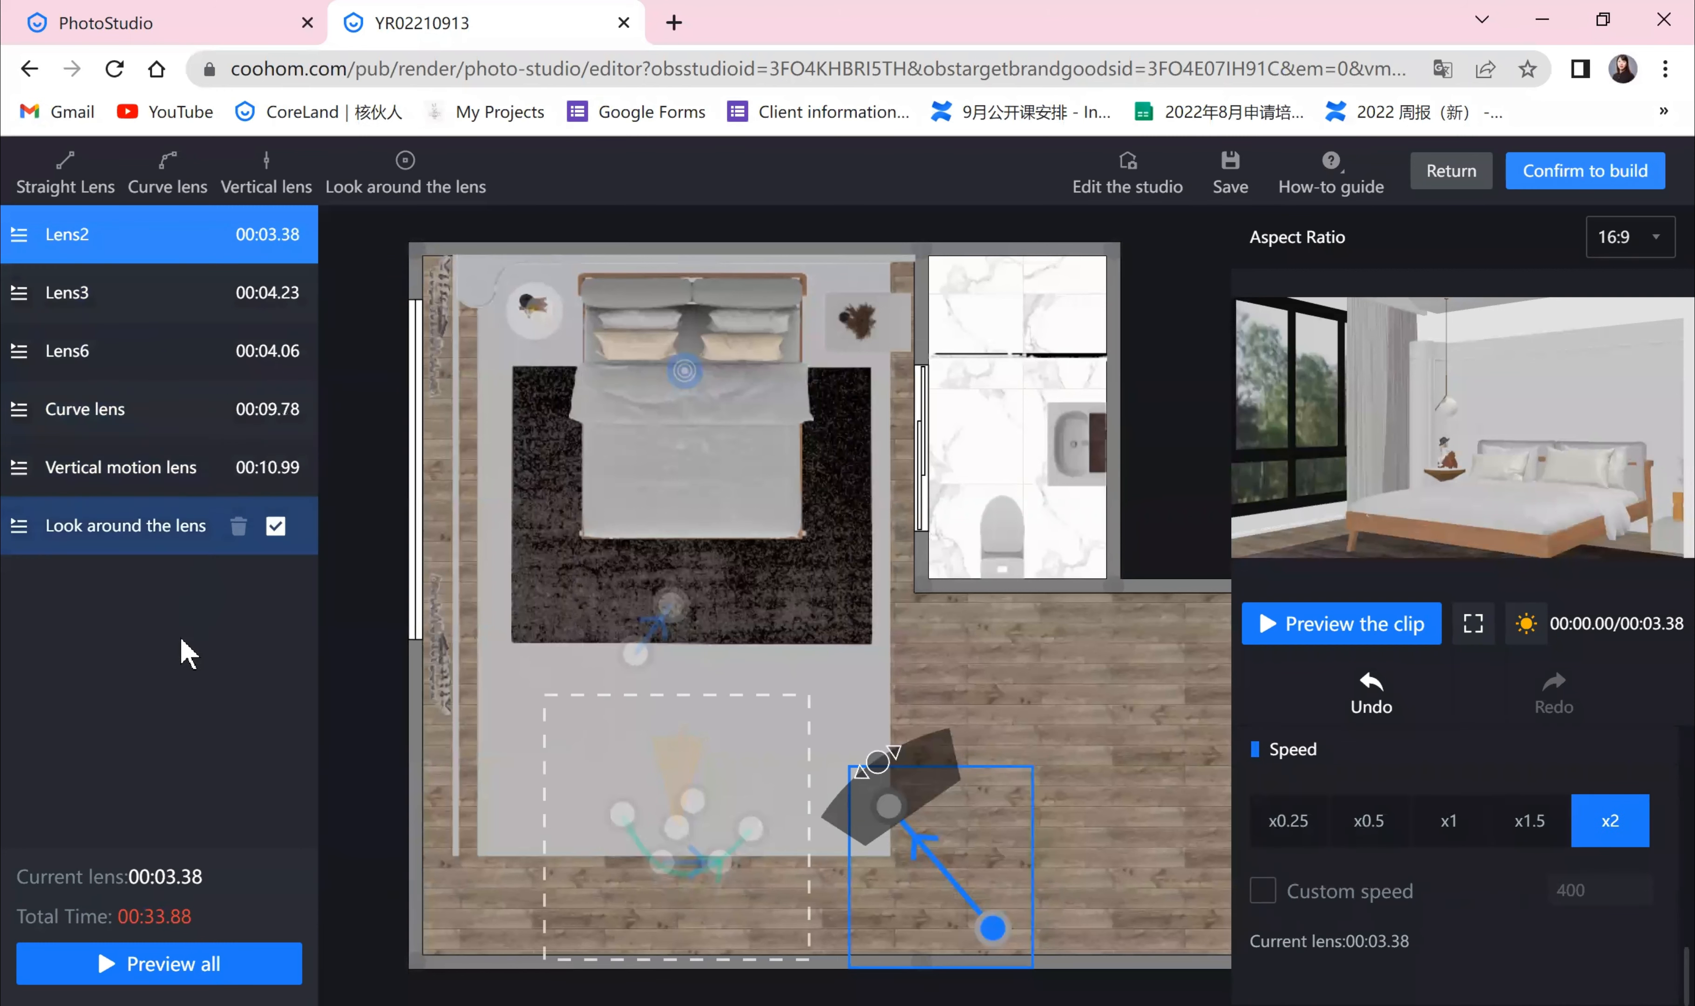
pyautogui.click(196, 440)
pyautogui.click(1618, 836)
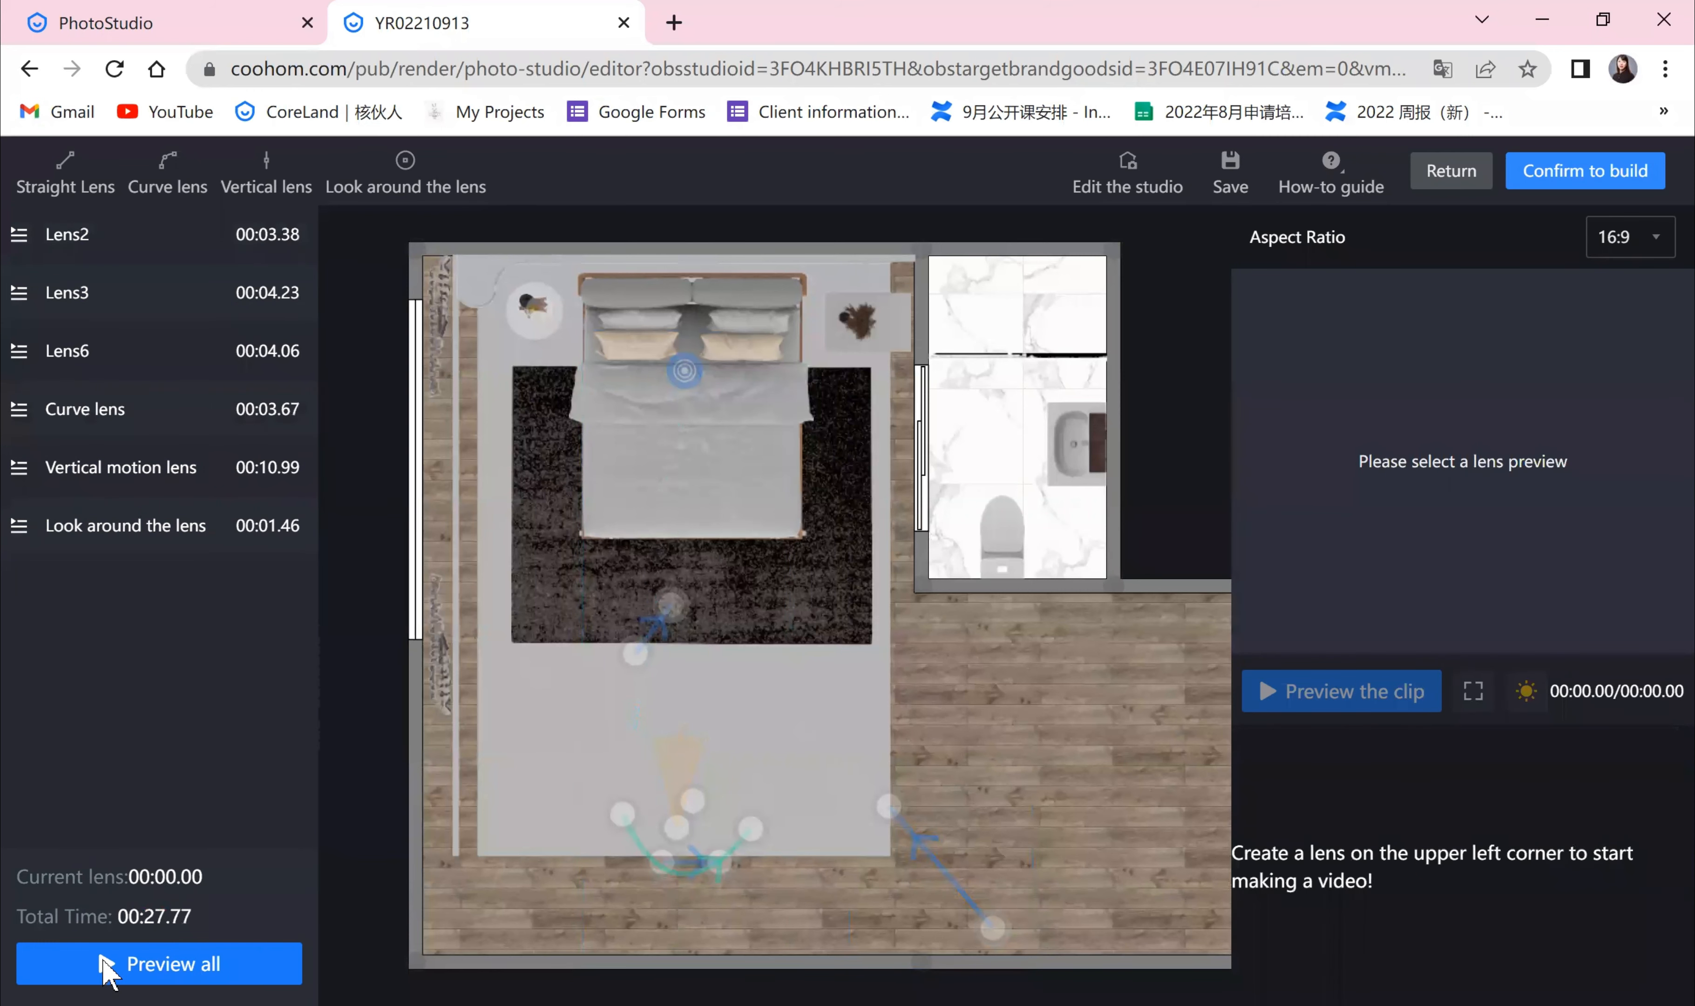
# Step: Open the full preview of all lenses and play it
pyautogui.click(103, 962)
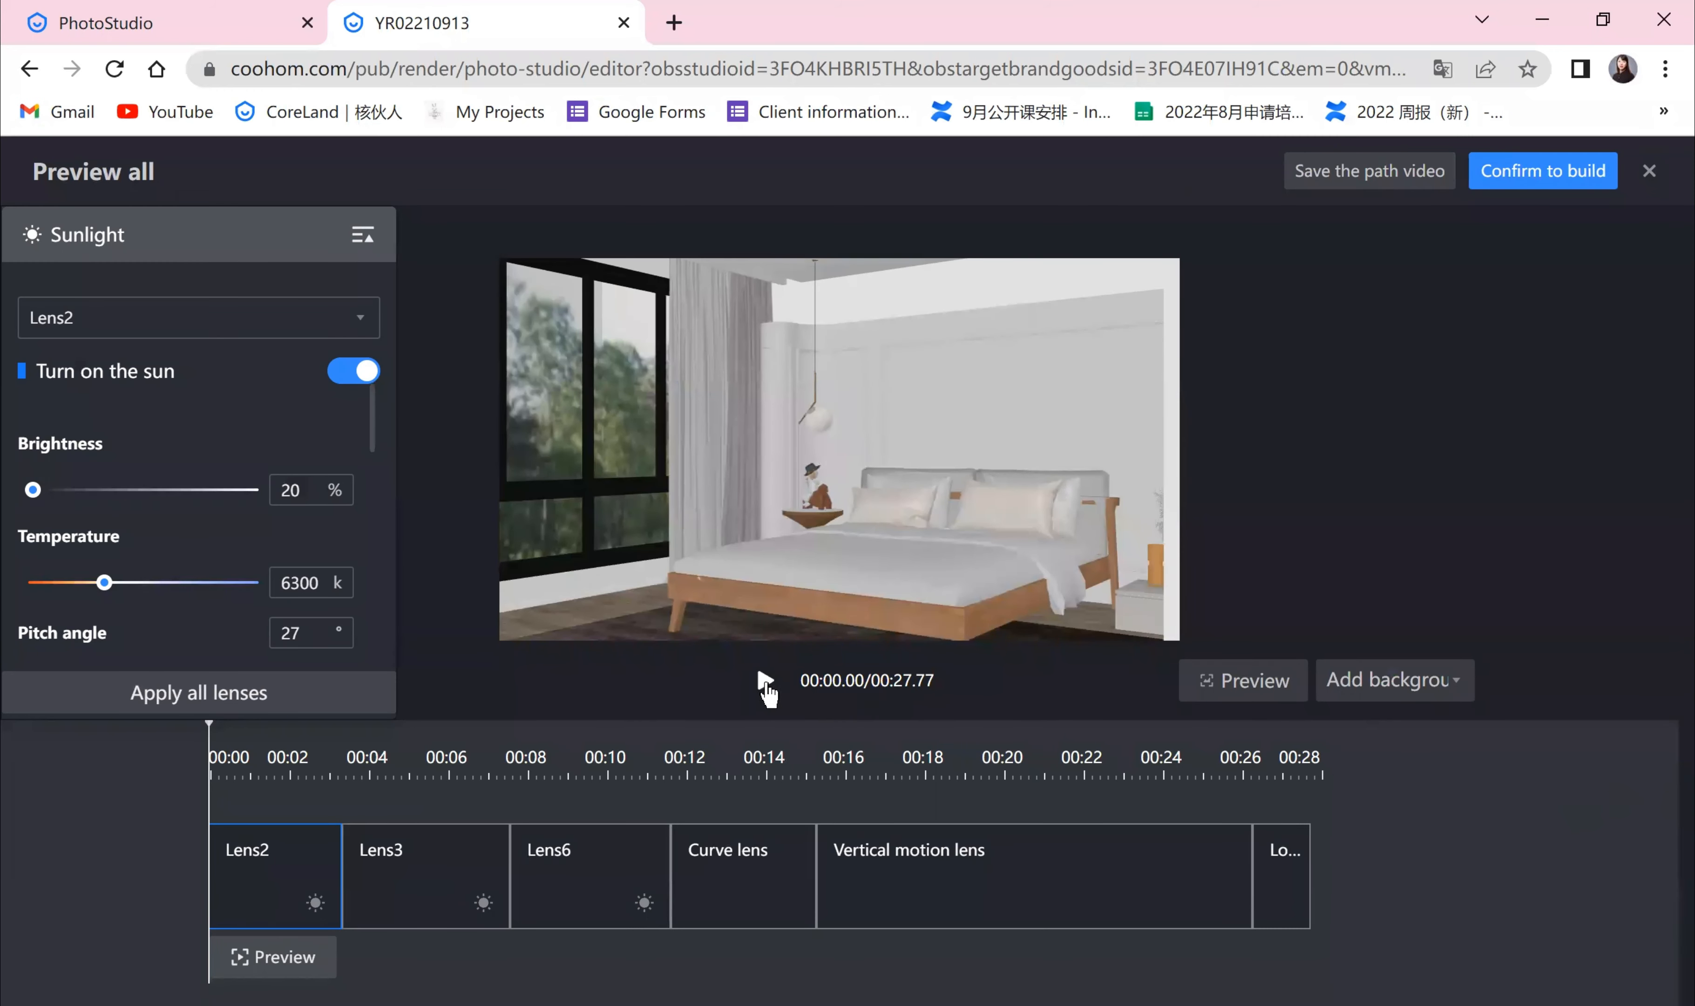
pyautogui.click(765, 680)
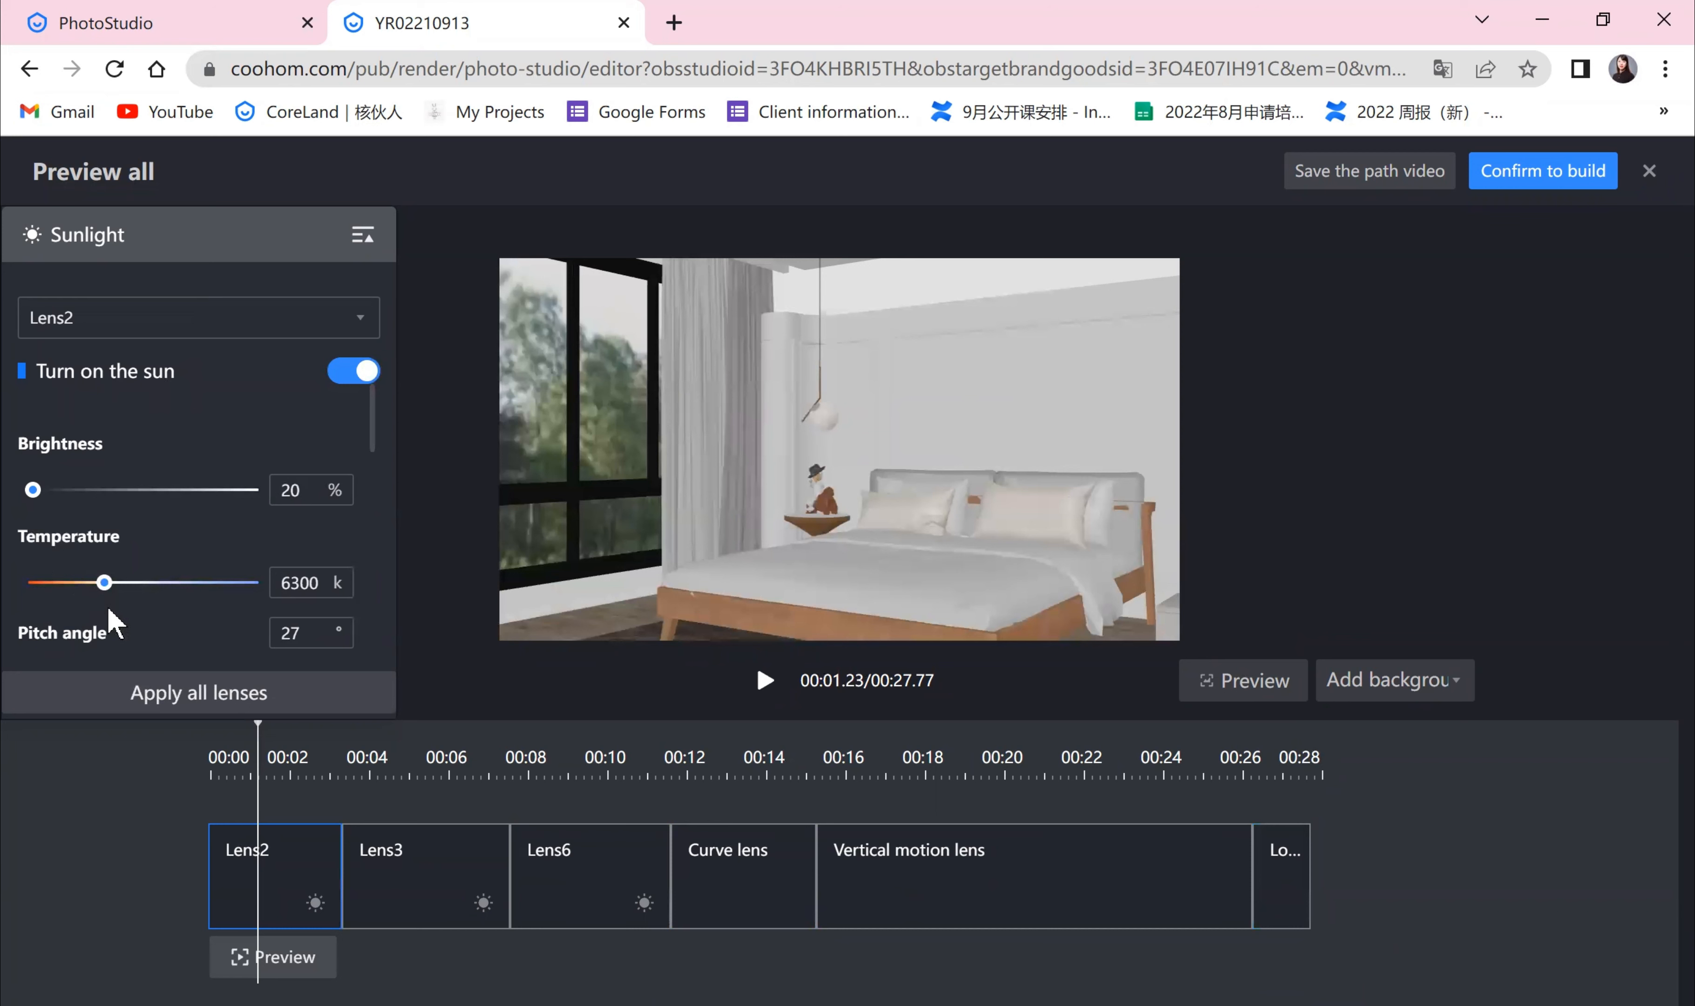
# Step: Adjust Lens2's sunlight path by moving its end point B around the sun dial
pyautogui.moveTo(109, 609); pyautogui.dragTo(80, 610)
pyautogui.scroll(-1, 258, 611)
pyautogui.scroll(-2, 188, 571)
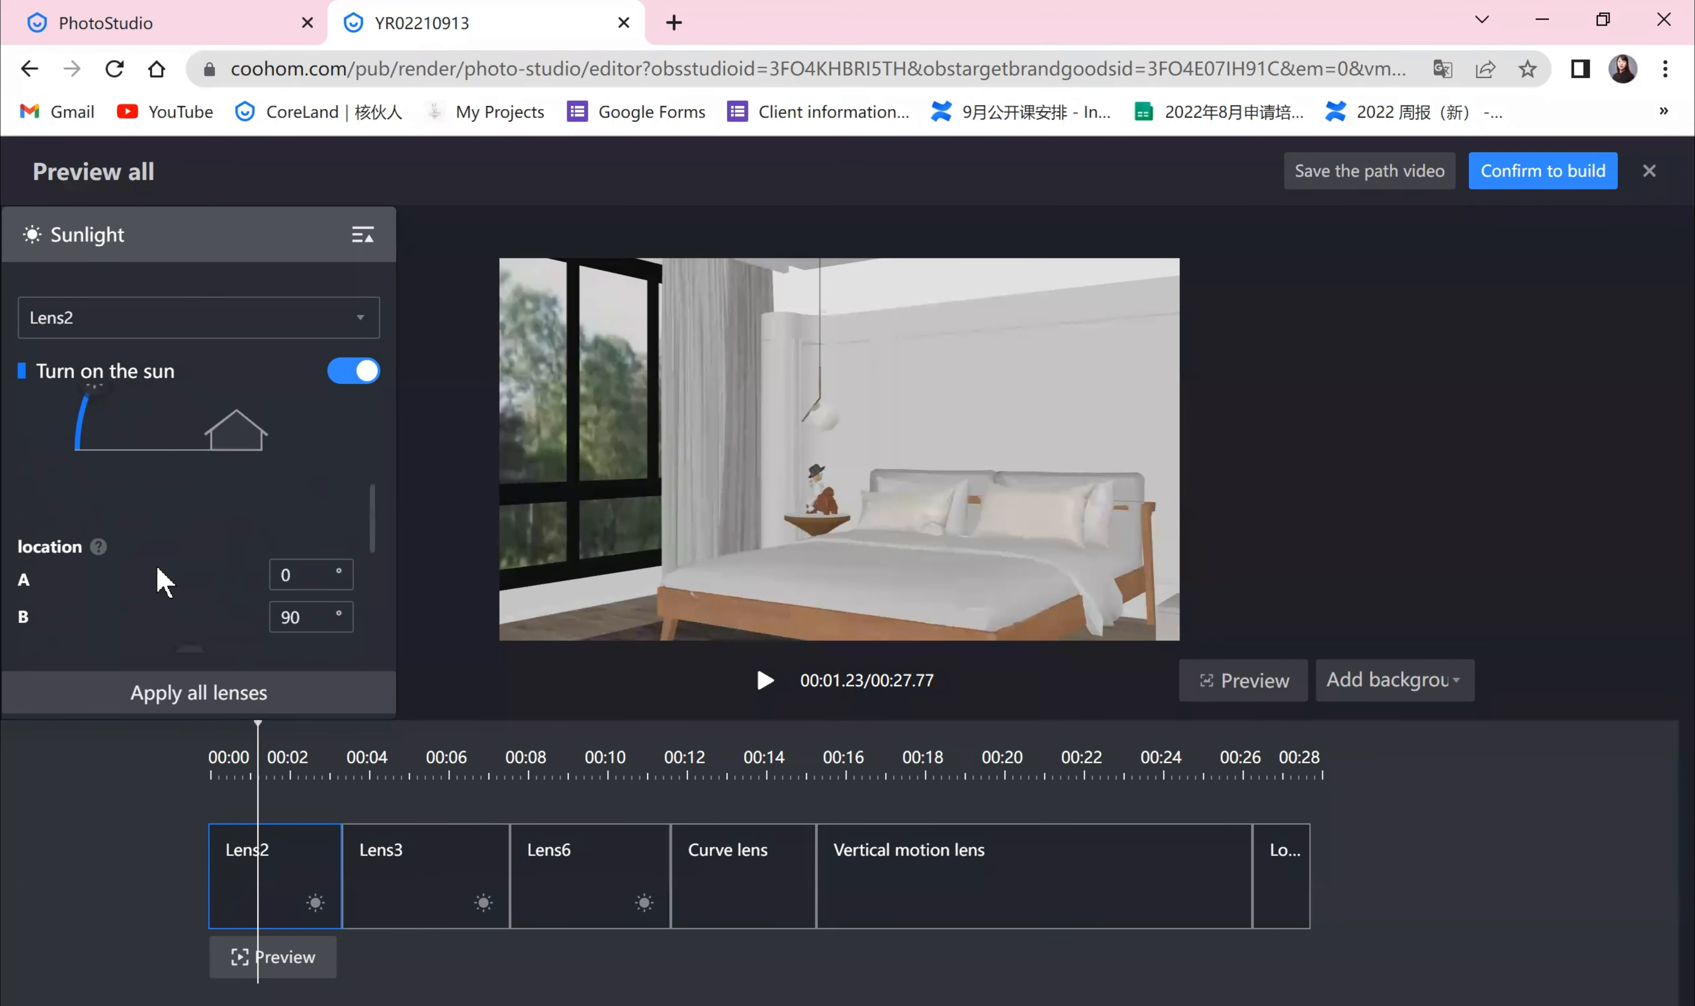
pyautogui.scroll(1, 157, 570)
pyautogui.moveTo(98, 511); pyautogui.dragTo(174, 459)
pyautogui.scroll(-2, 180, 473)
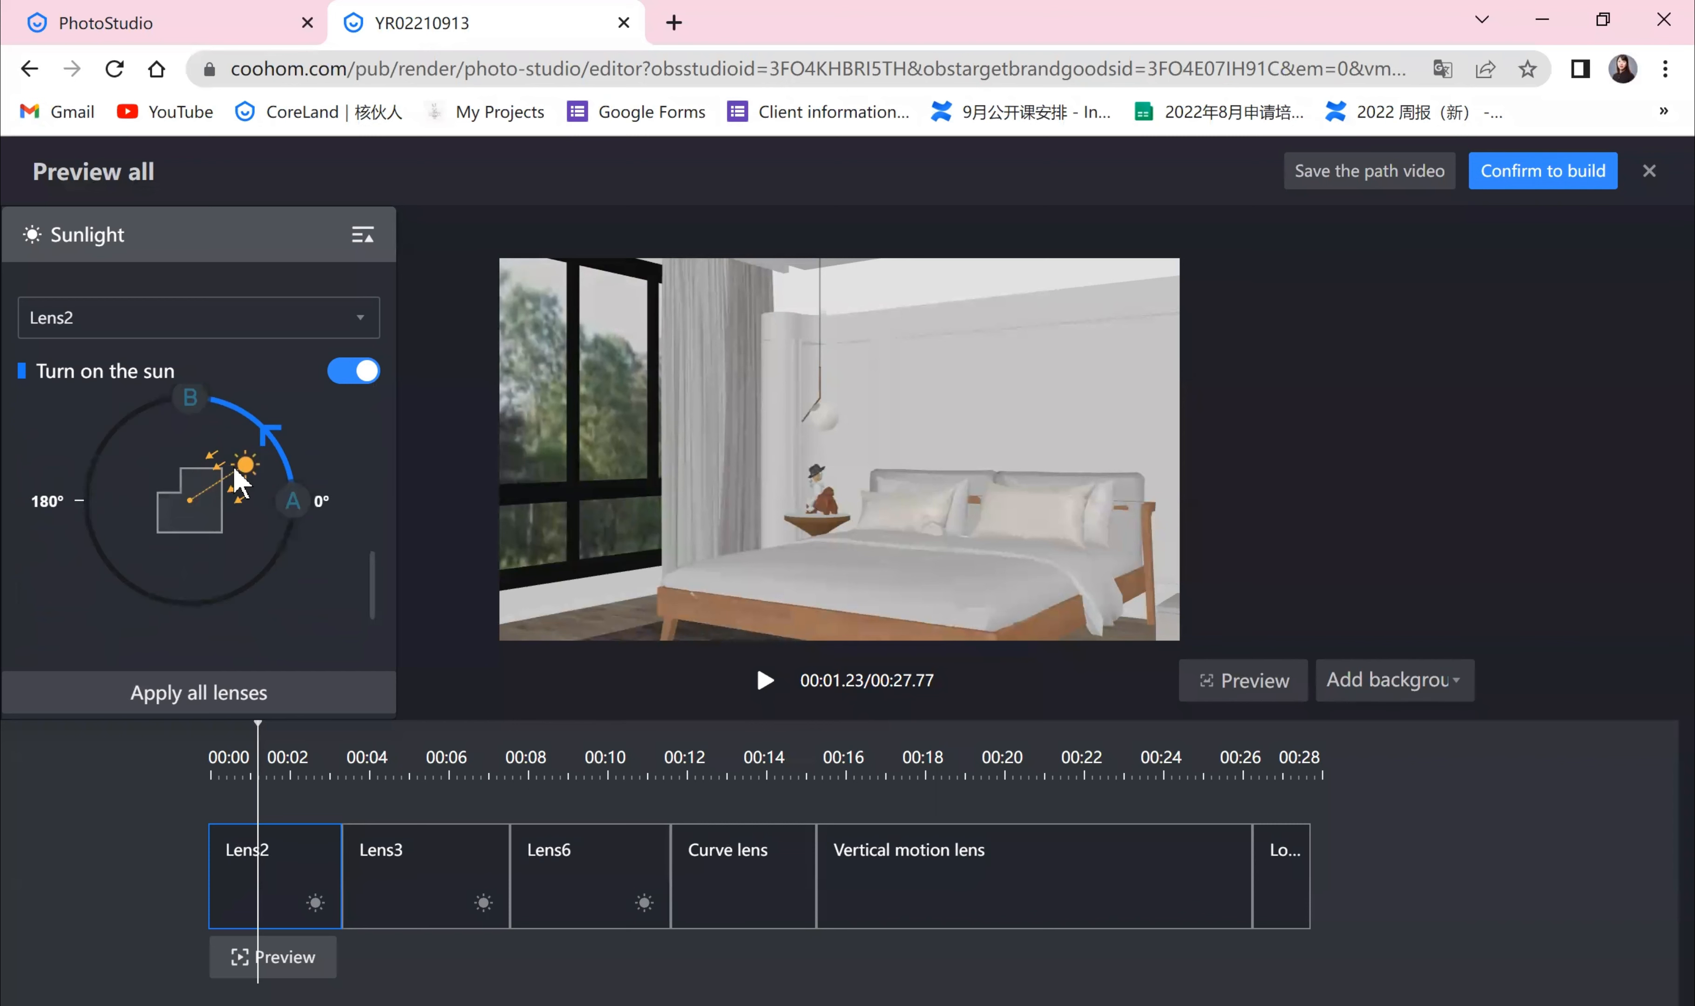
pyautogui.scroll(2, 209, 492)
pyautogui.scroll(-1, 250, 574)
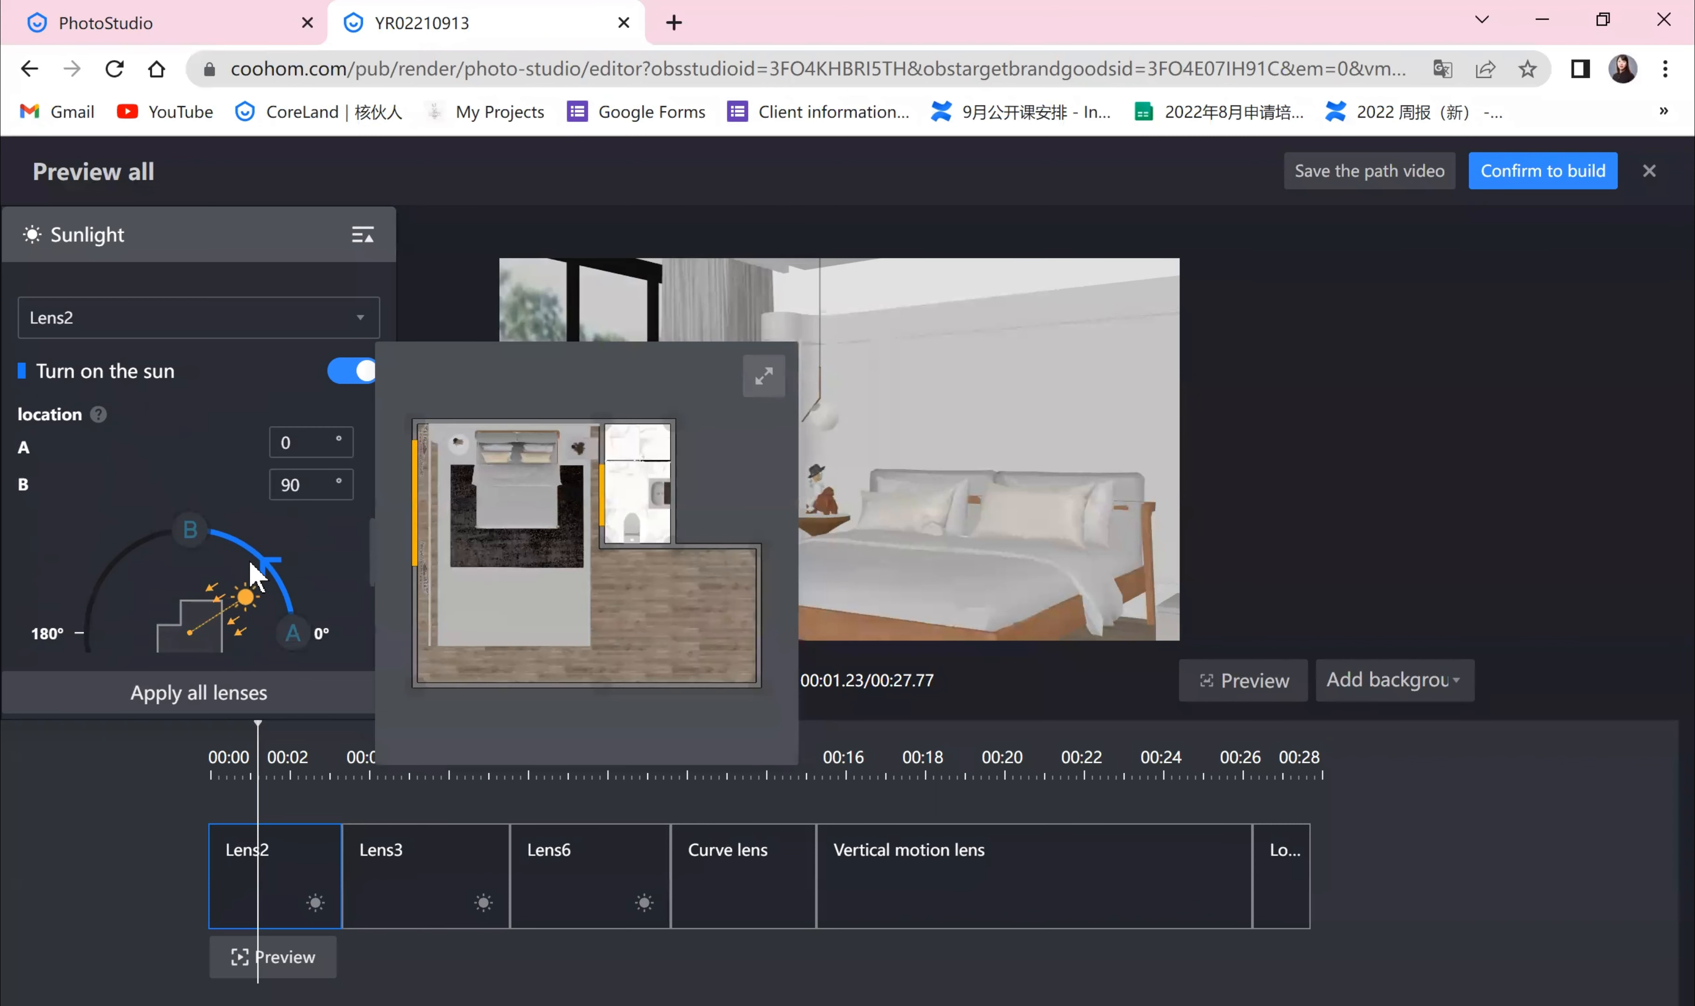
pyautogui.scroll(3, 249, 559)
pyautogui.scroll(-3, 248, 547)
# Step: Reposition the sun's start point A to about 41° and fine-tune both ends of Lens2's sunlight arc
pyautogui.moveTo(301, 634)
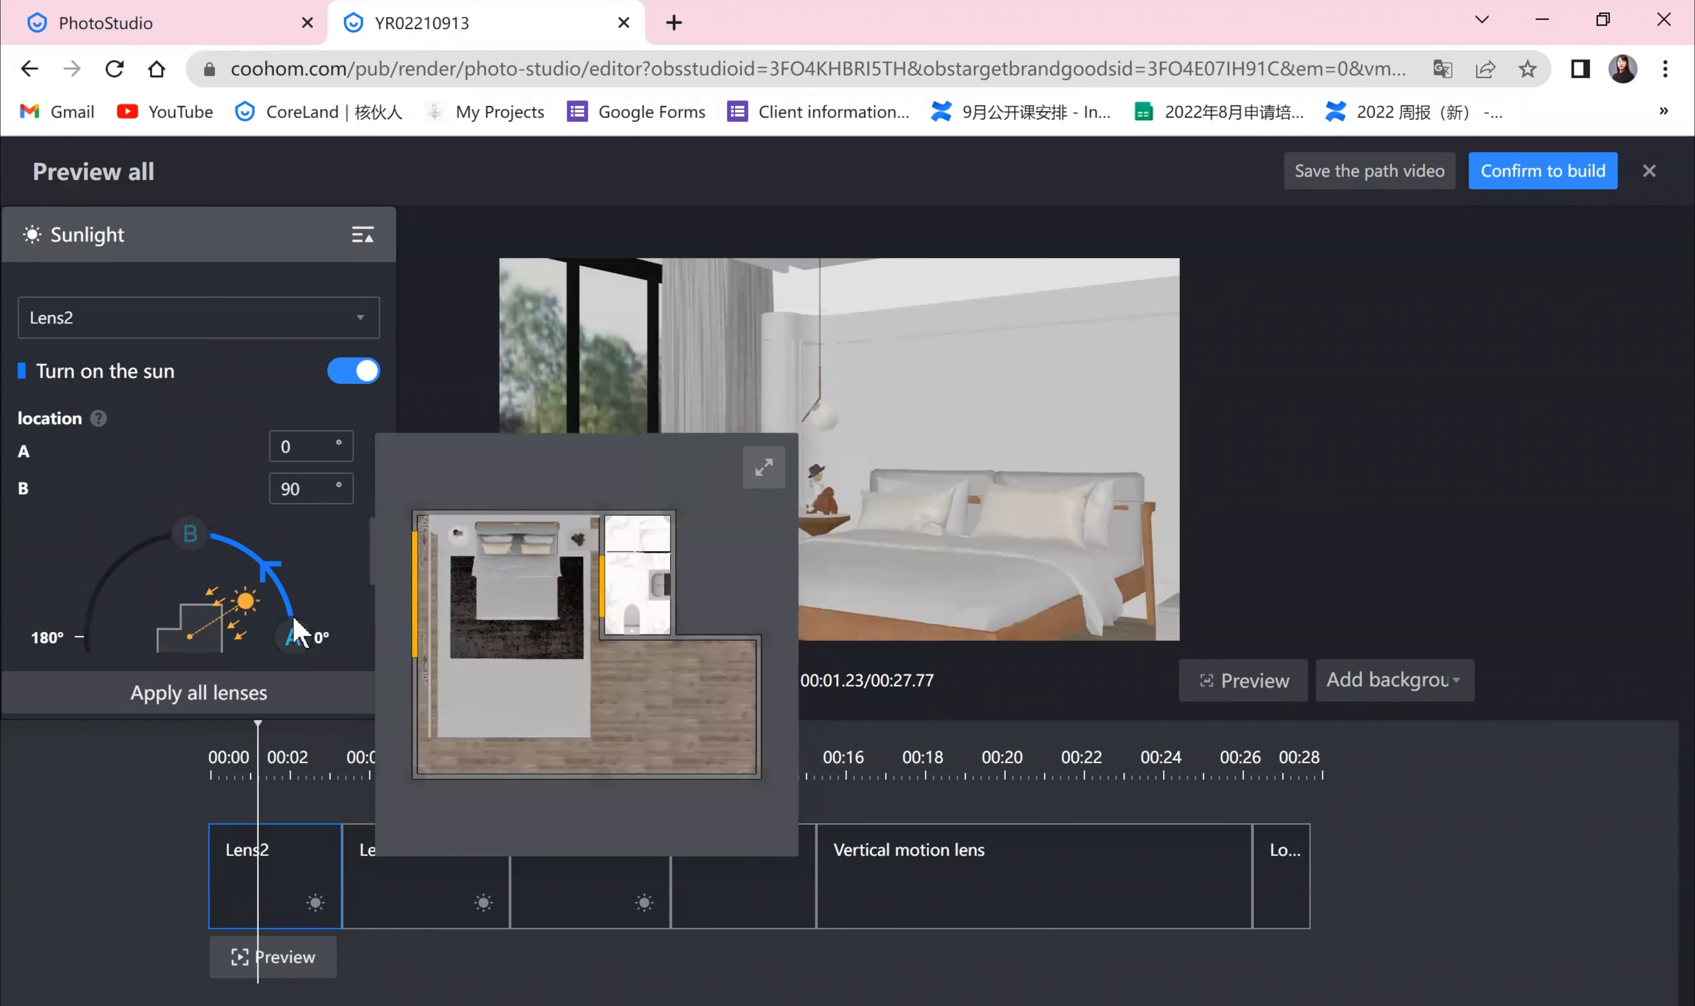
pyautogui.moveTo(297, 631); pyautogui.dragTo(267, 569)
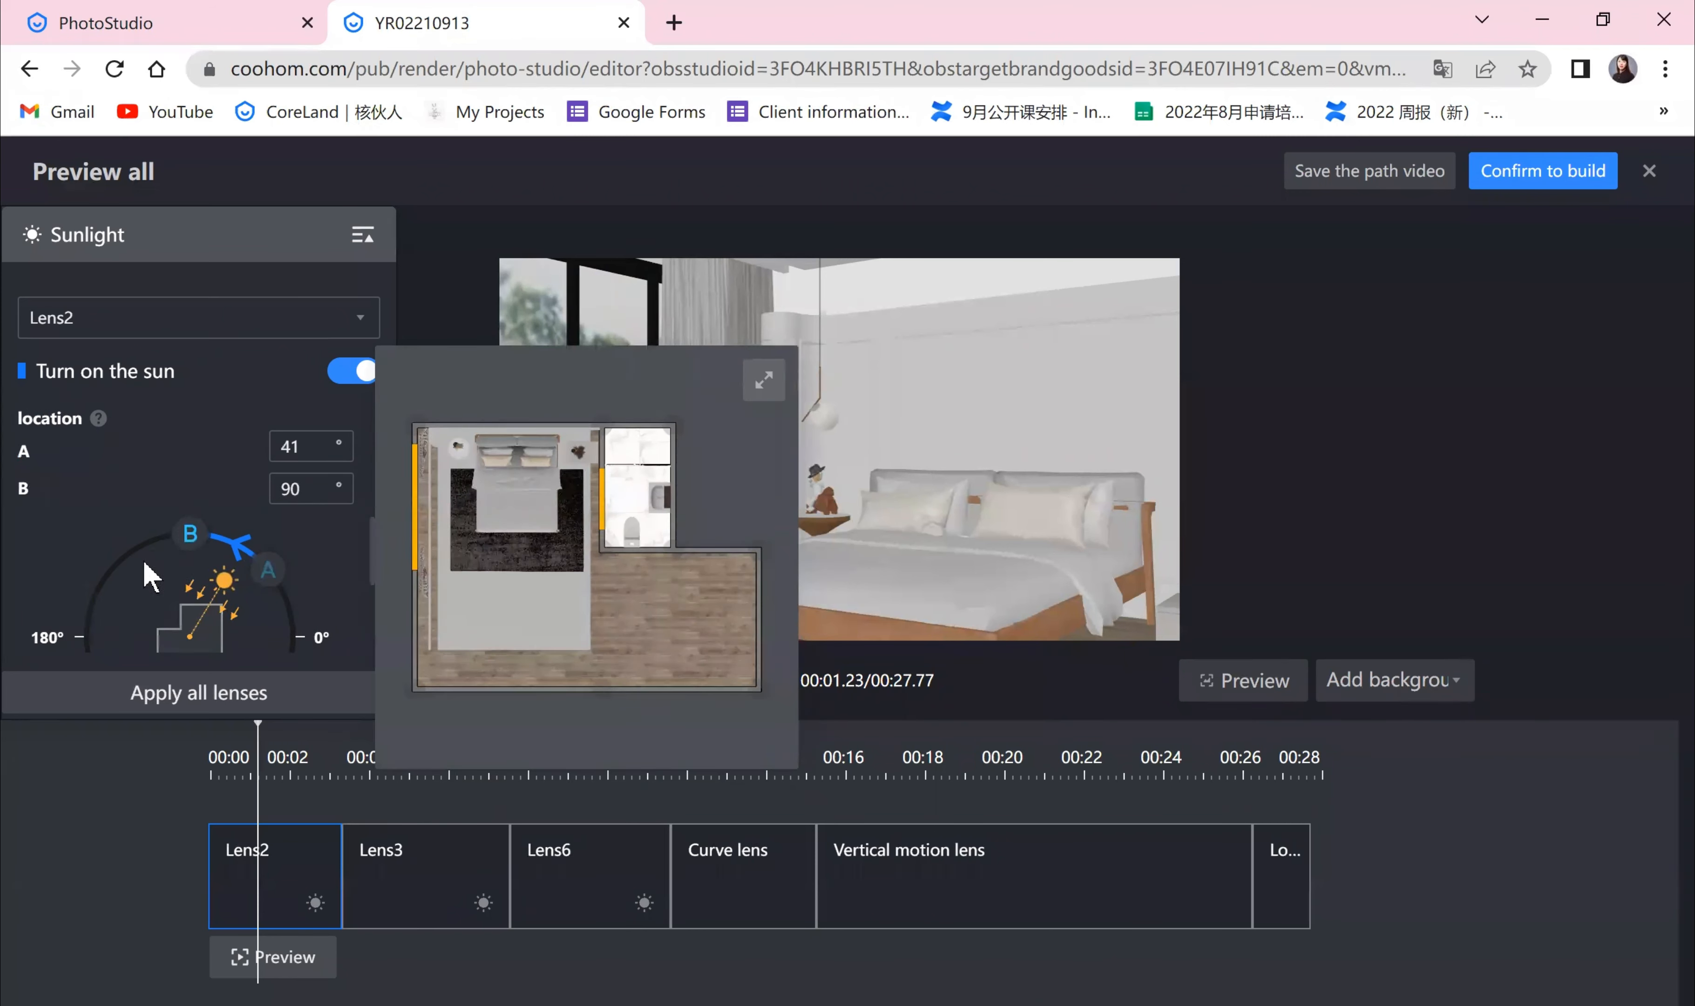
pyautogui.moveTo(144, 563); pyautogui.dragTo(124, 572)
pyautogui.scroll(-2, 149, 568)
pyautogui.scroll(1, 151, 565)
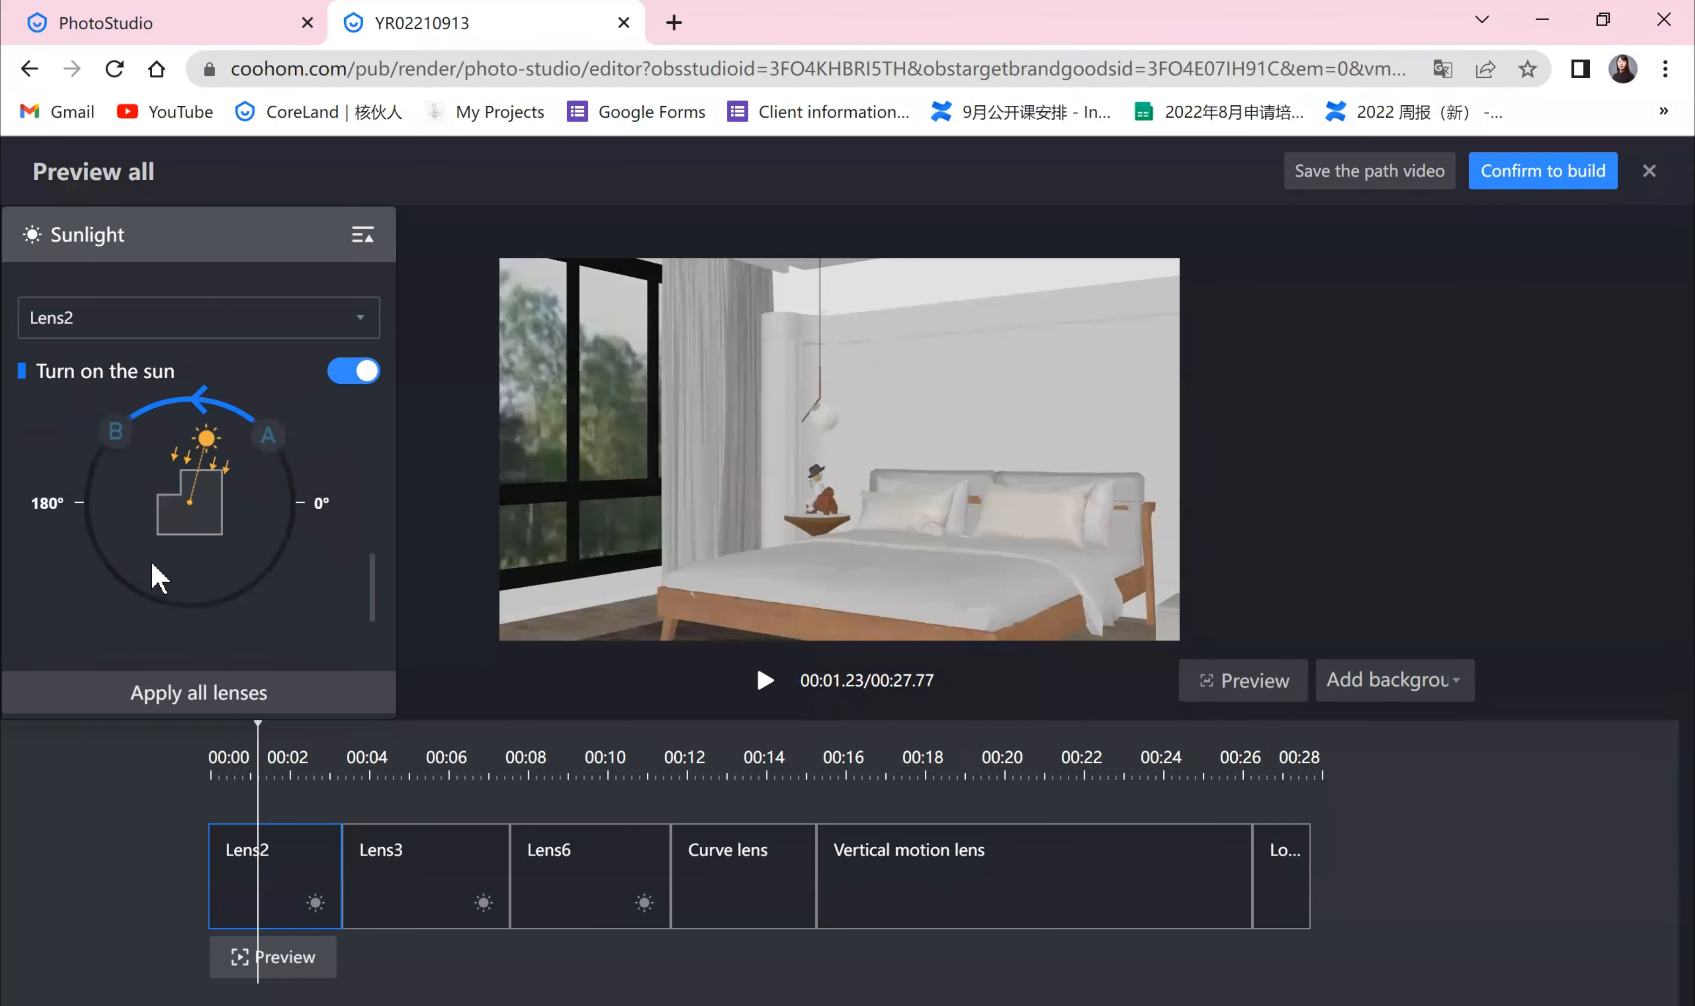
pyautogui.moveTo(267, 435); pyautogui.dragTo(286, 469)
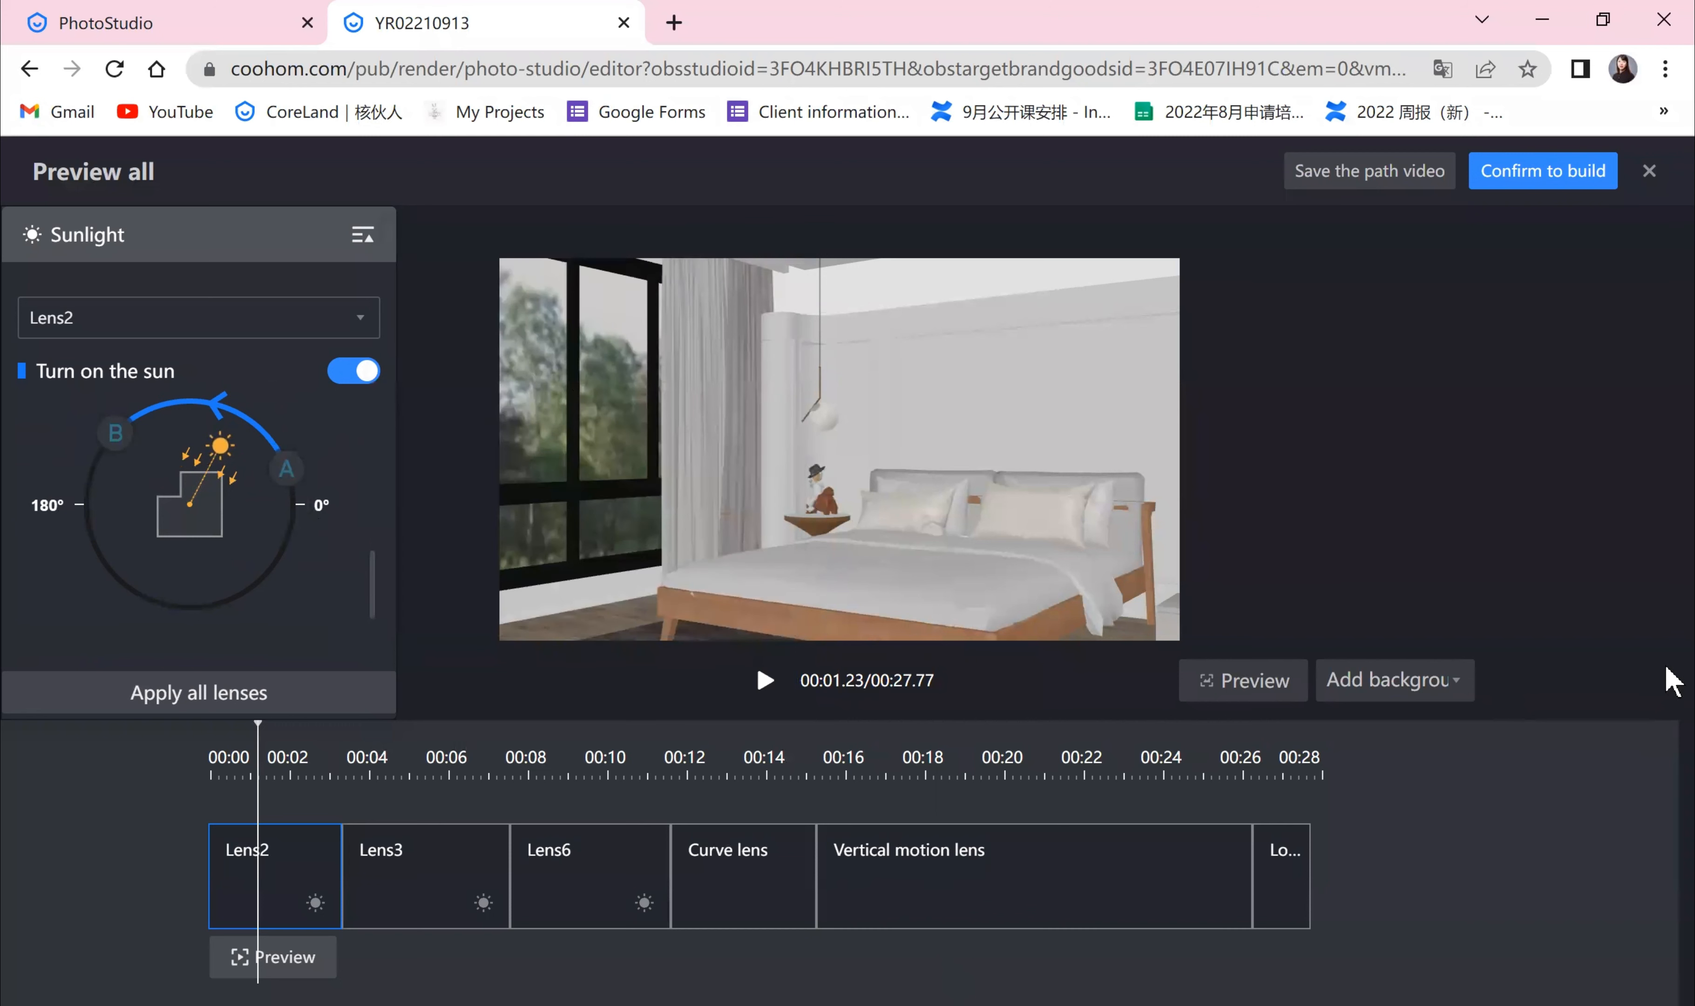
pyautogui.scroll(-2, 318, 561)
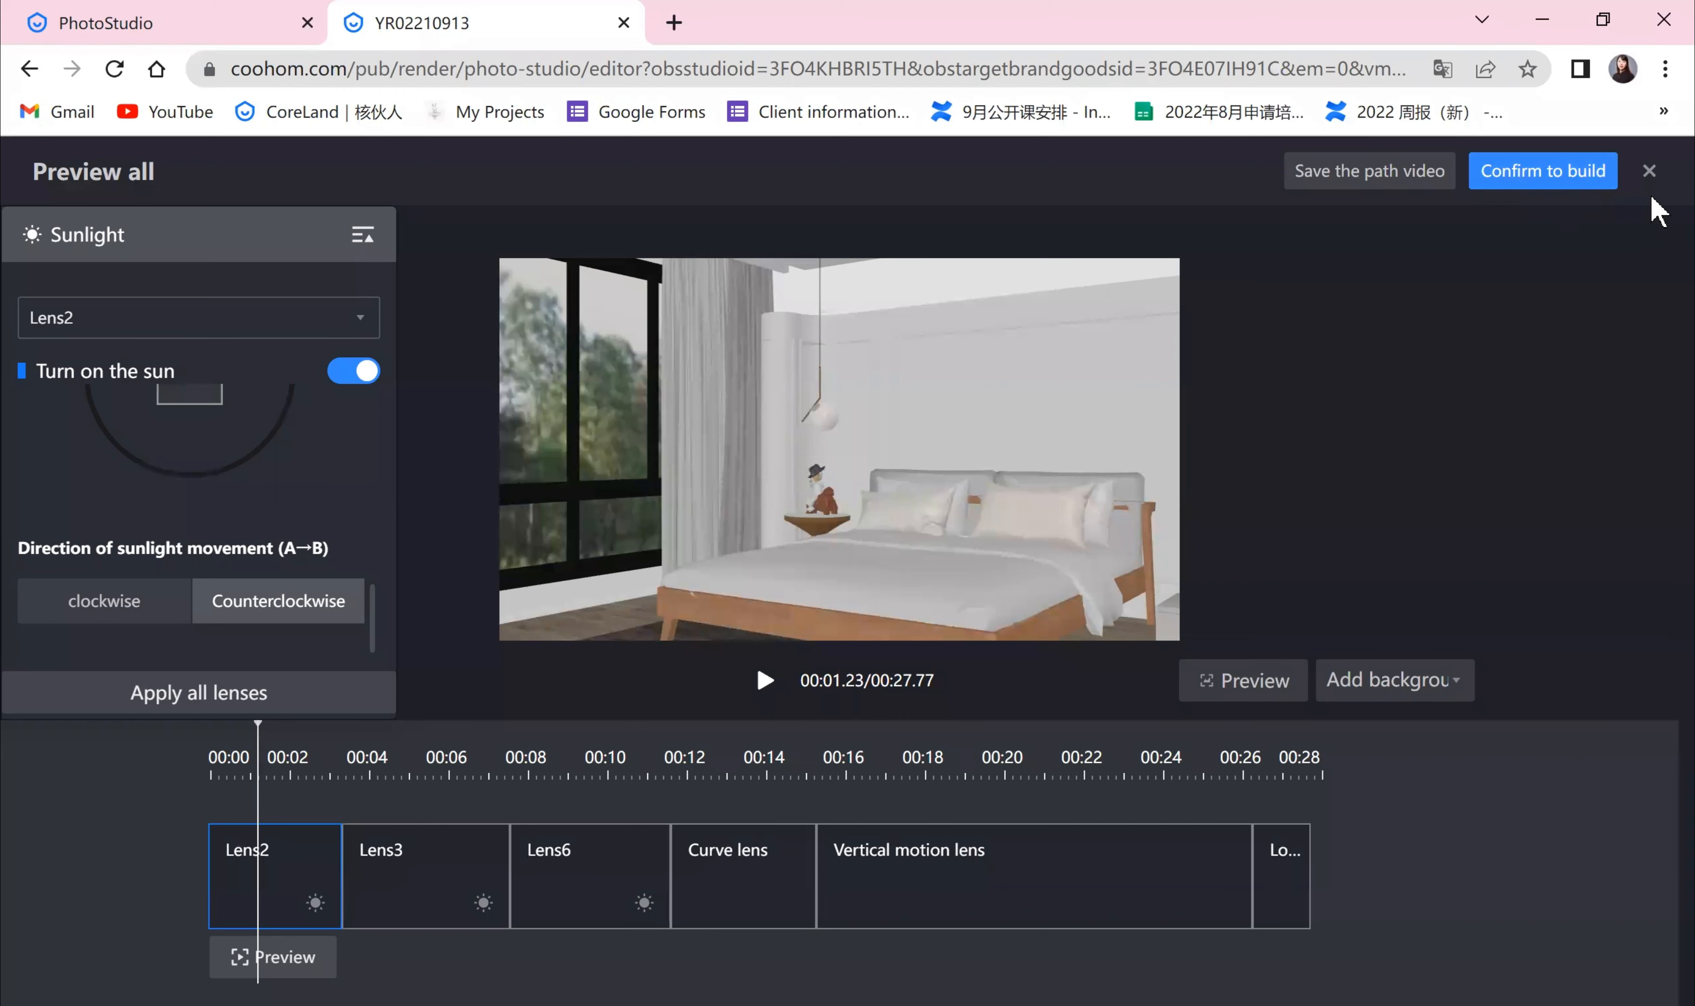
# Step: Close the full preview and exit video shooting back to the studio selection page
pyautogui.click(1648, 174)
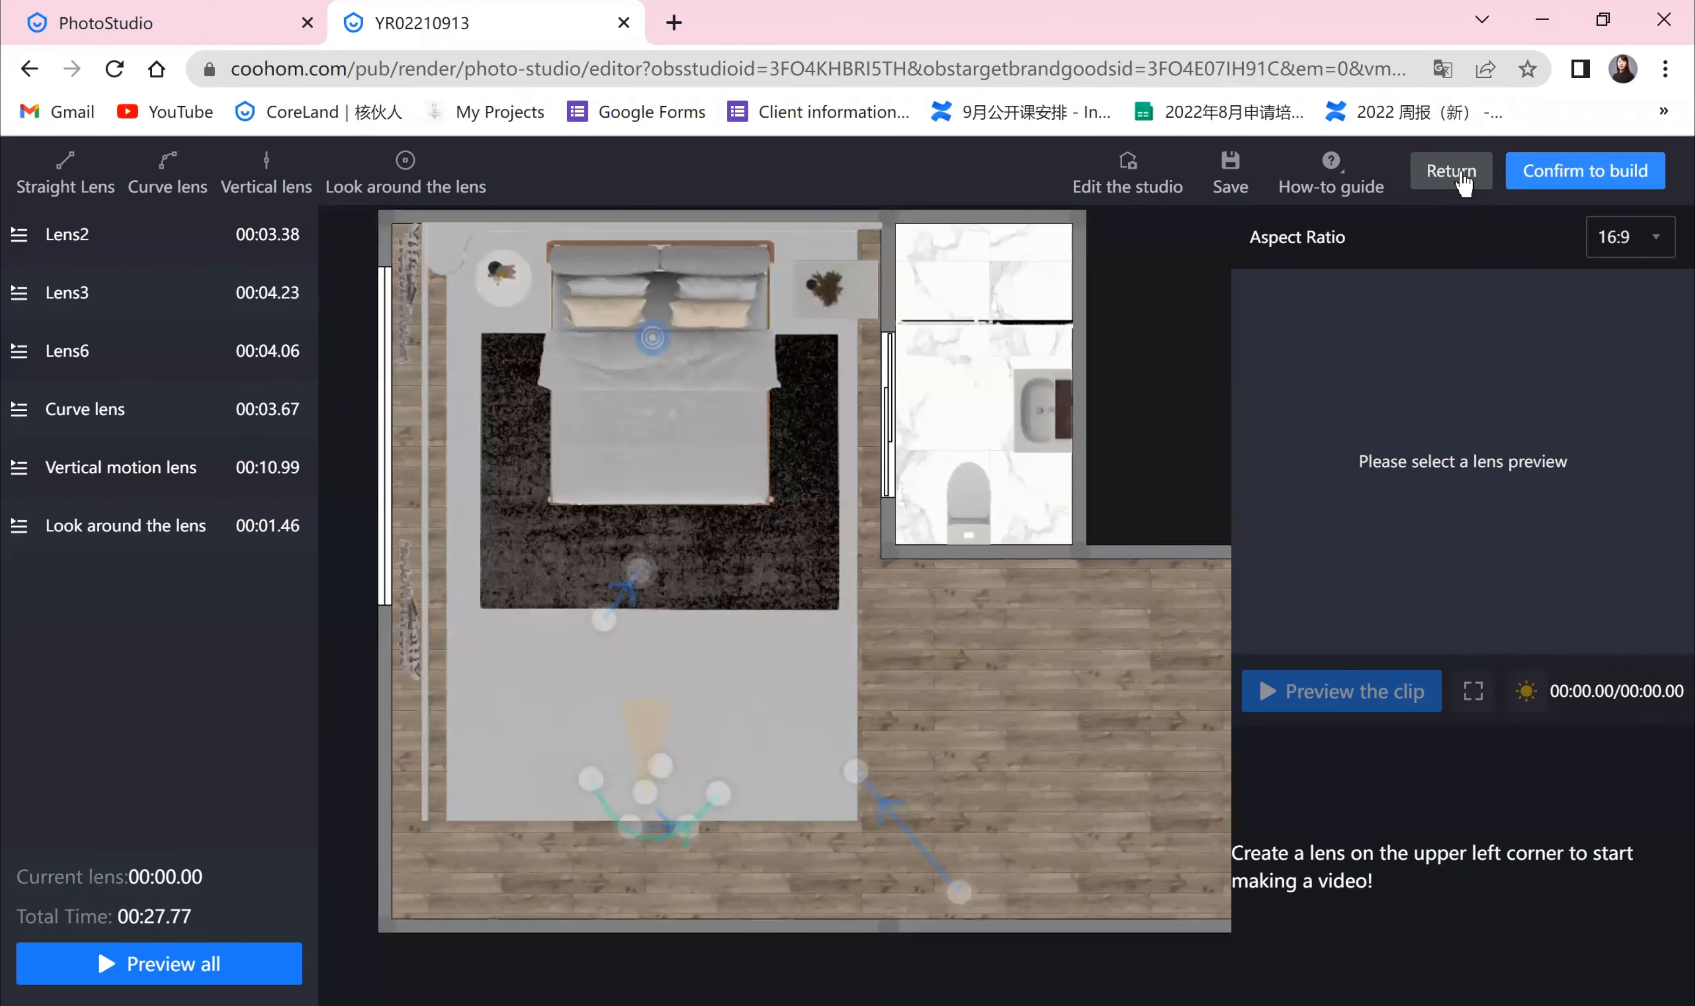
pyautogui.click(1462, 174)
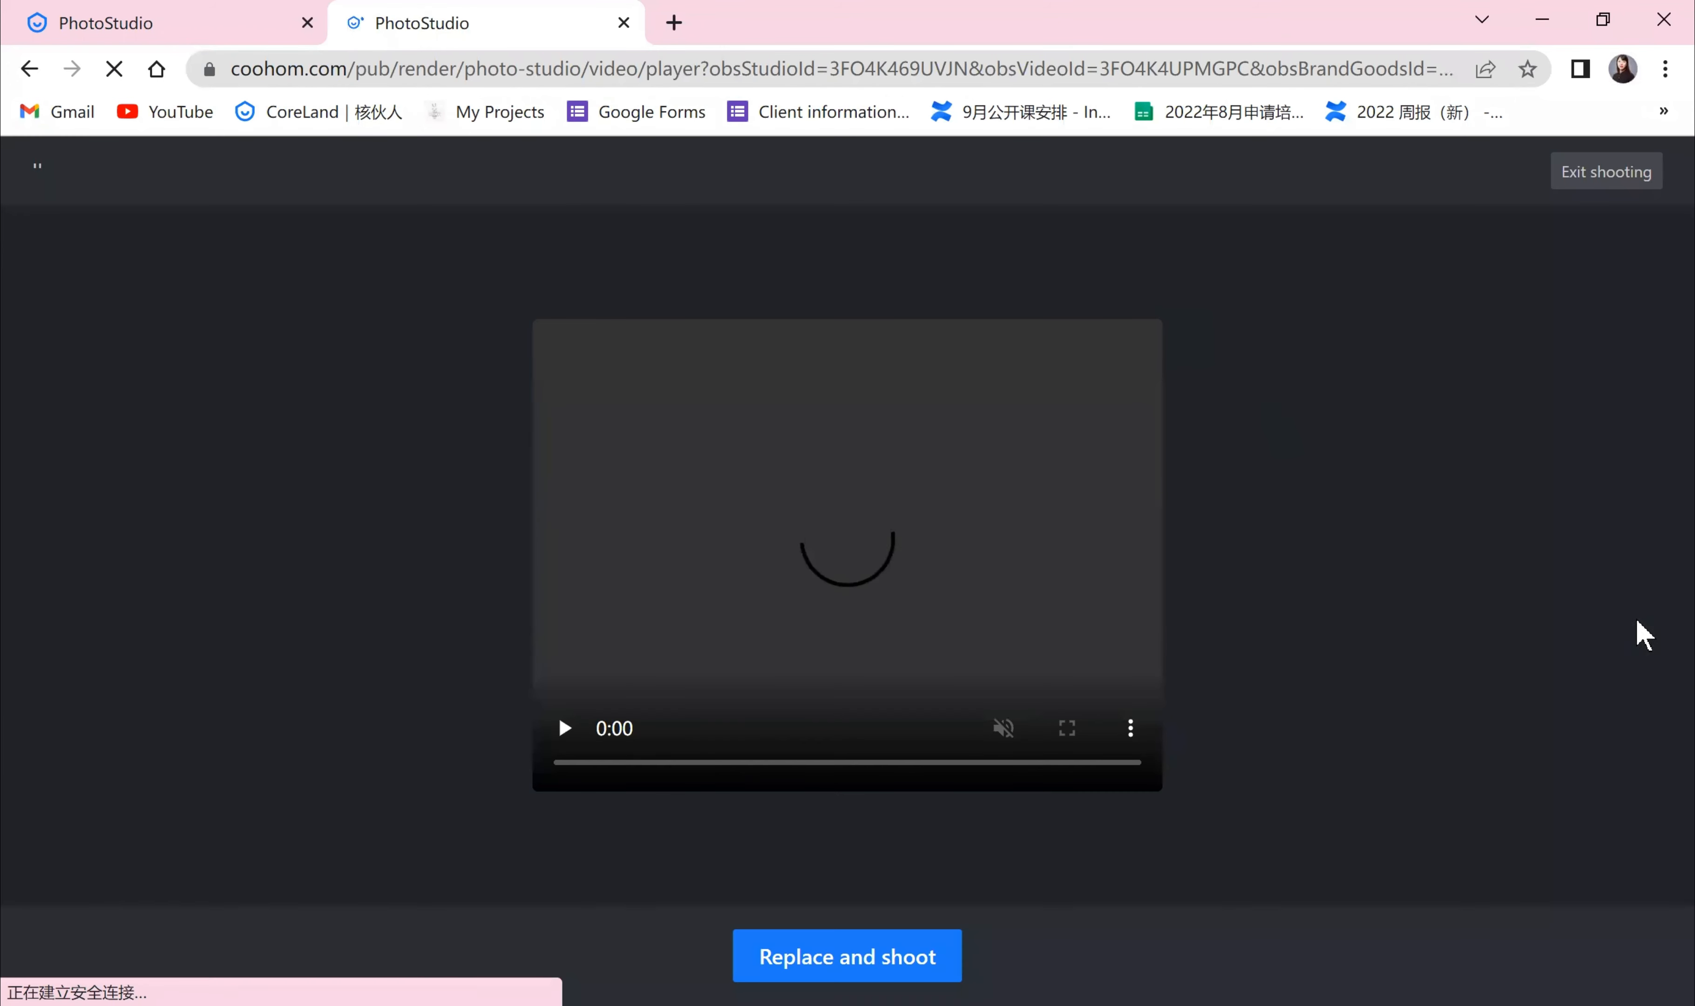
pyautogui.click(1593, 186)
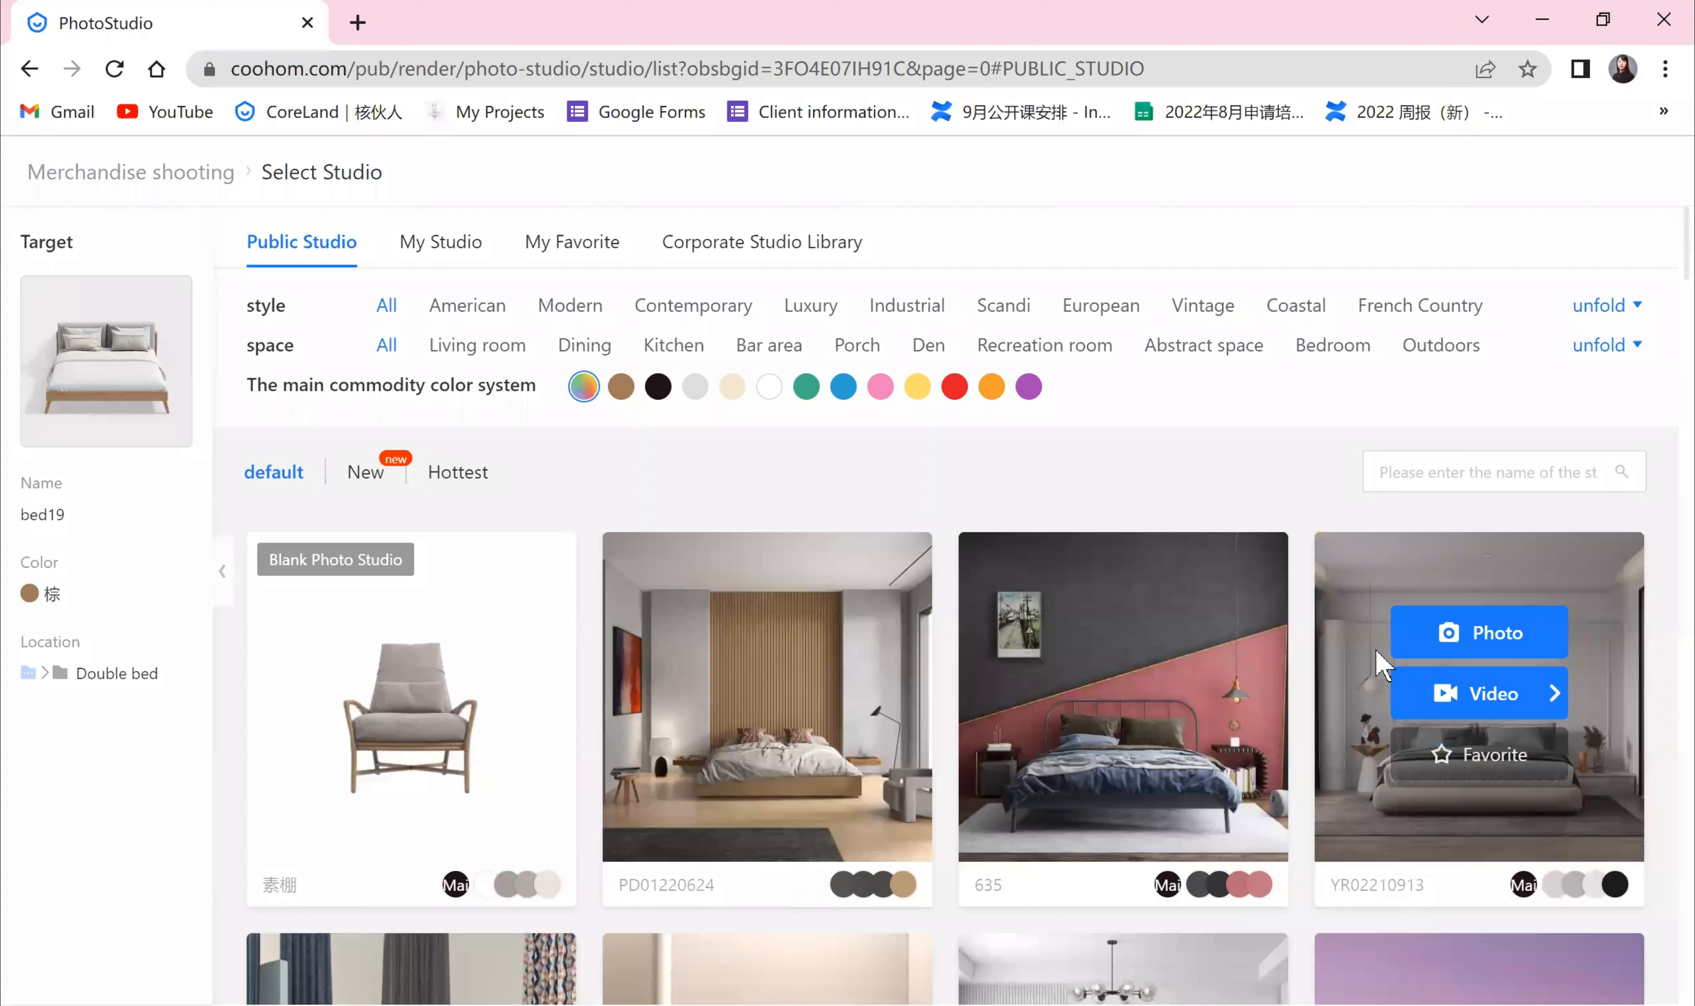